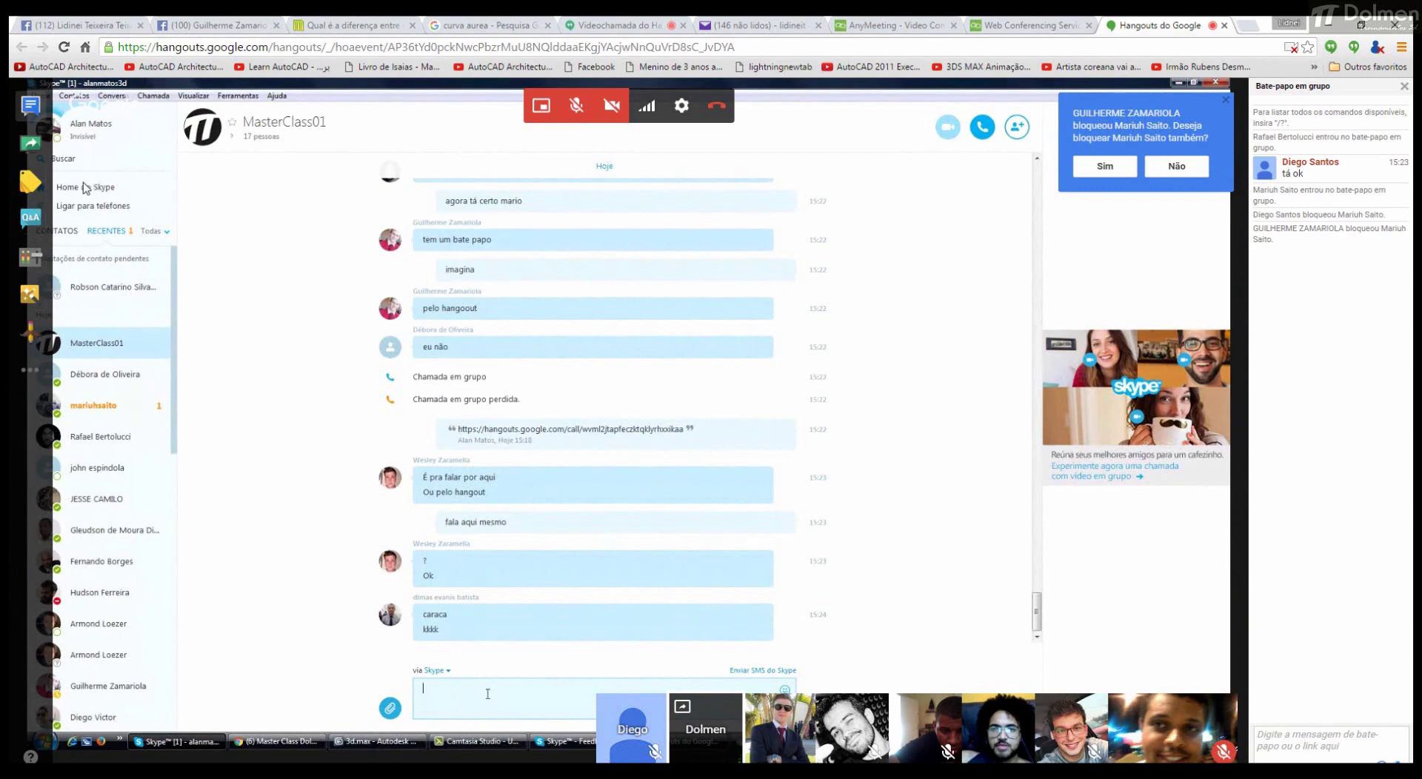
Step: Open and close Hangouts' recent apps panel to reveal the shared 3ds Max render setup
{"action": "left_click", "coordinate": [37, 358]}
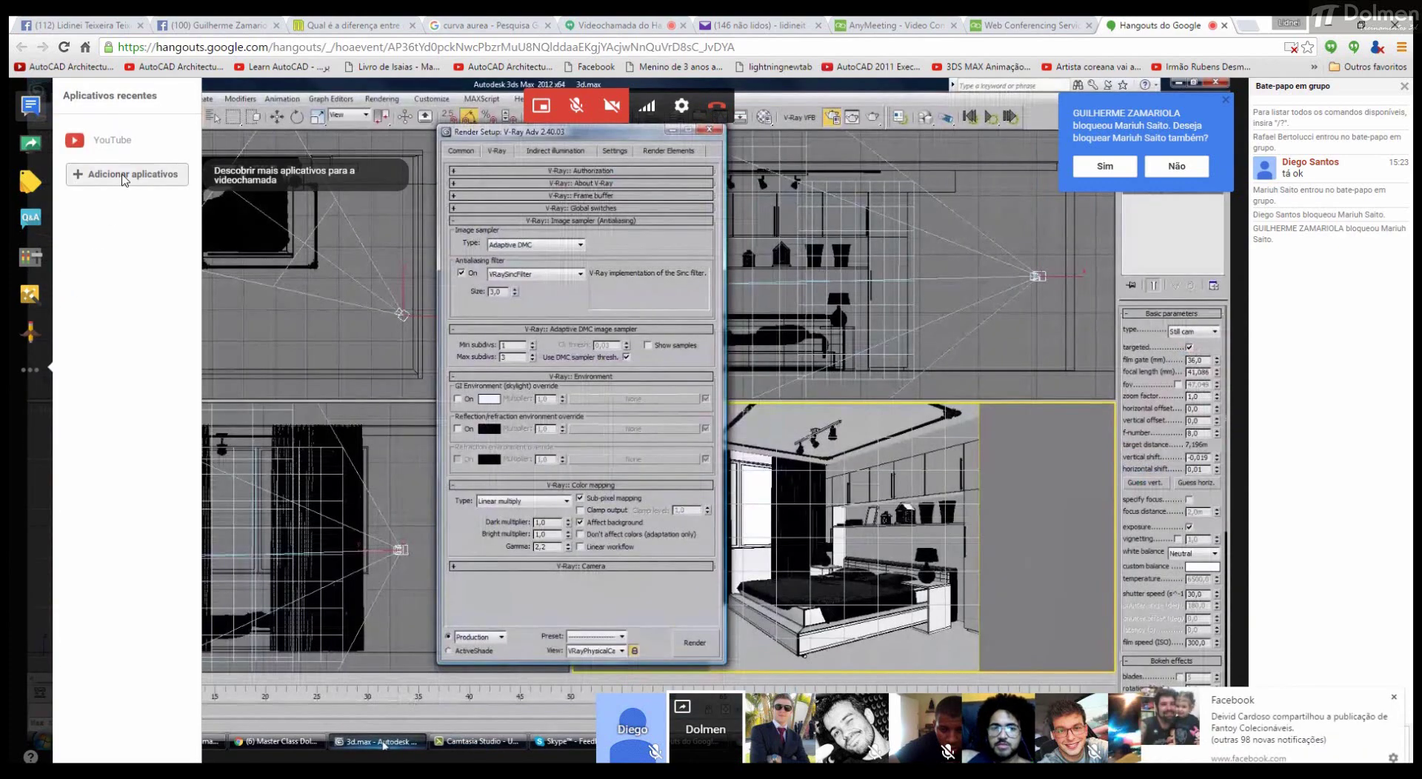
{"action": "left_click", "coordinate": [836, 270]}
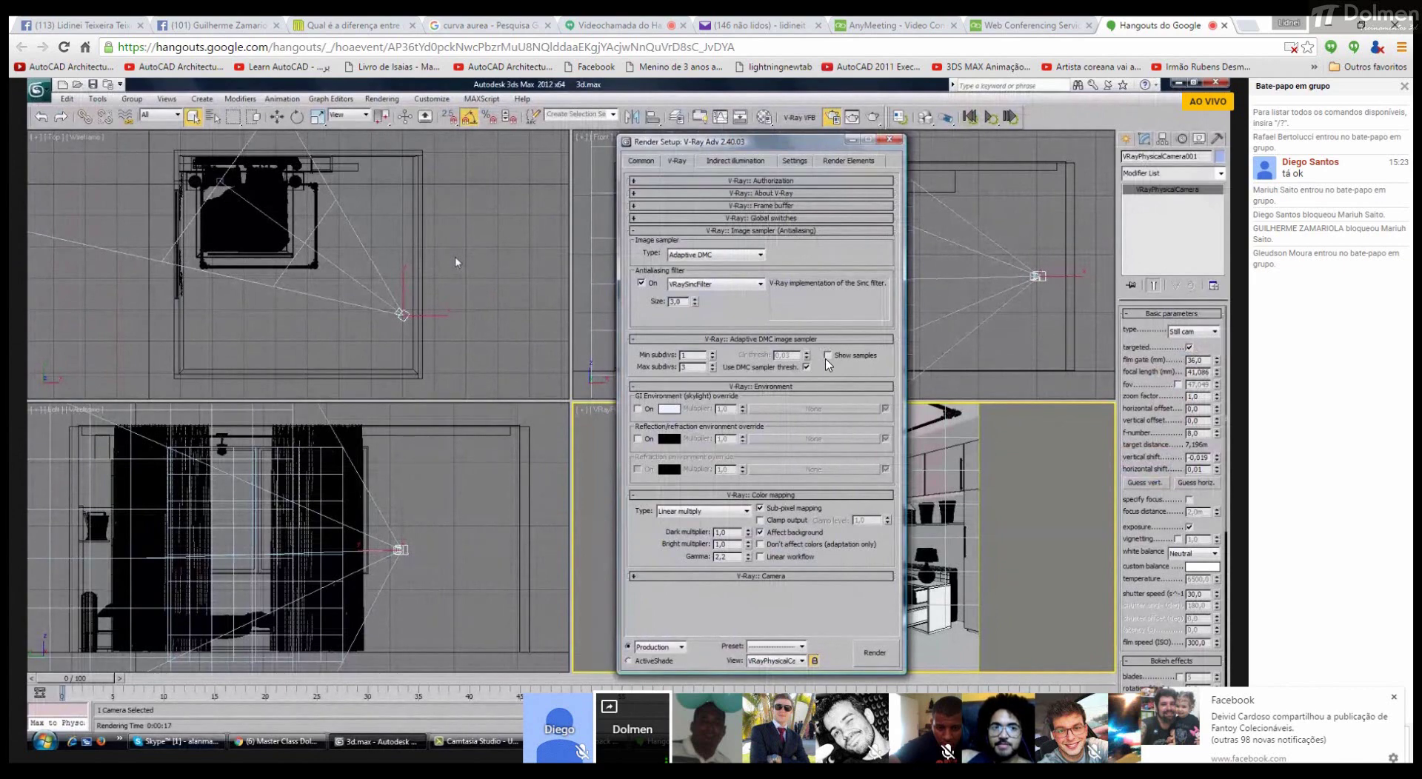
Step: Split the video call tab into its own window, close the browser and minimize the Skype chat
{"action": "left_click_drag", "start_coordinate": [626, 26], "coordinate": [918, 130]}
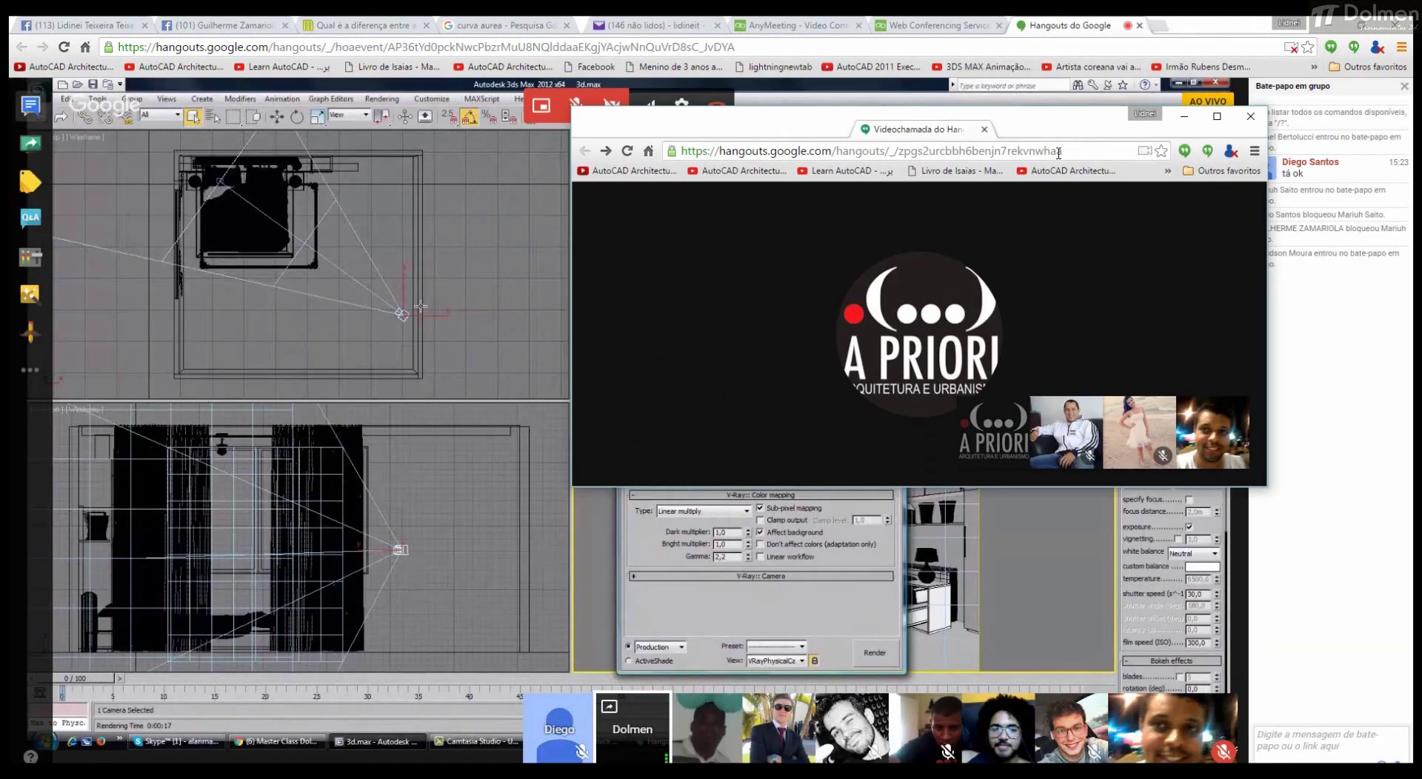
{"action": "key", "text": "alt+Tab"}
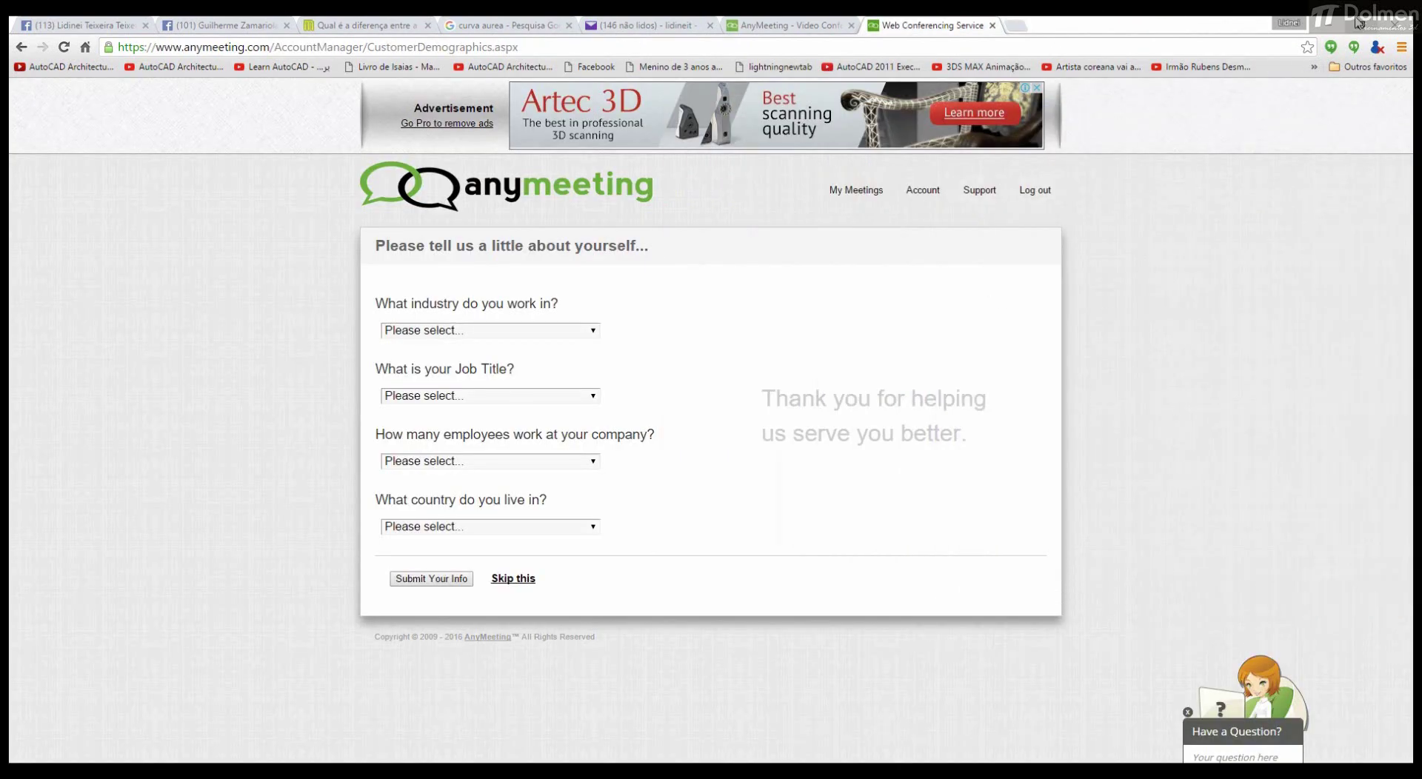
{"action": "left_click", "coordinate": [1393, 30]}
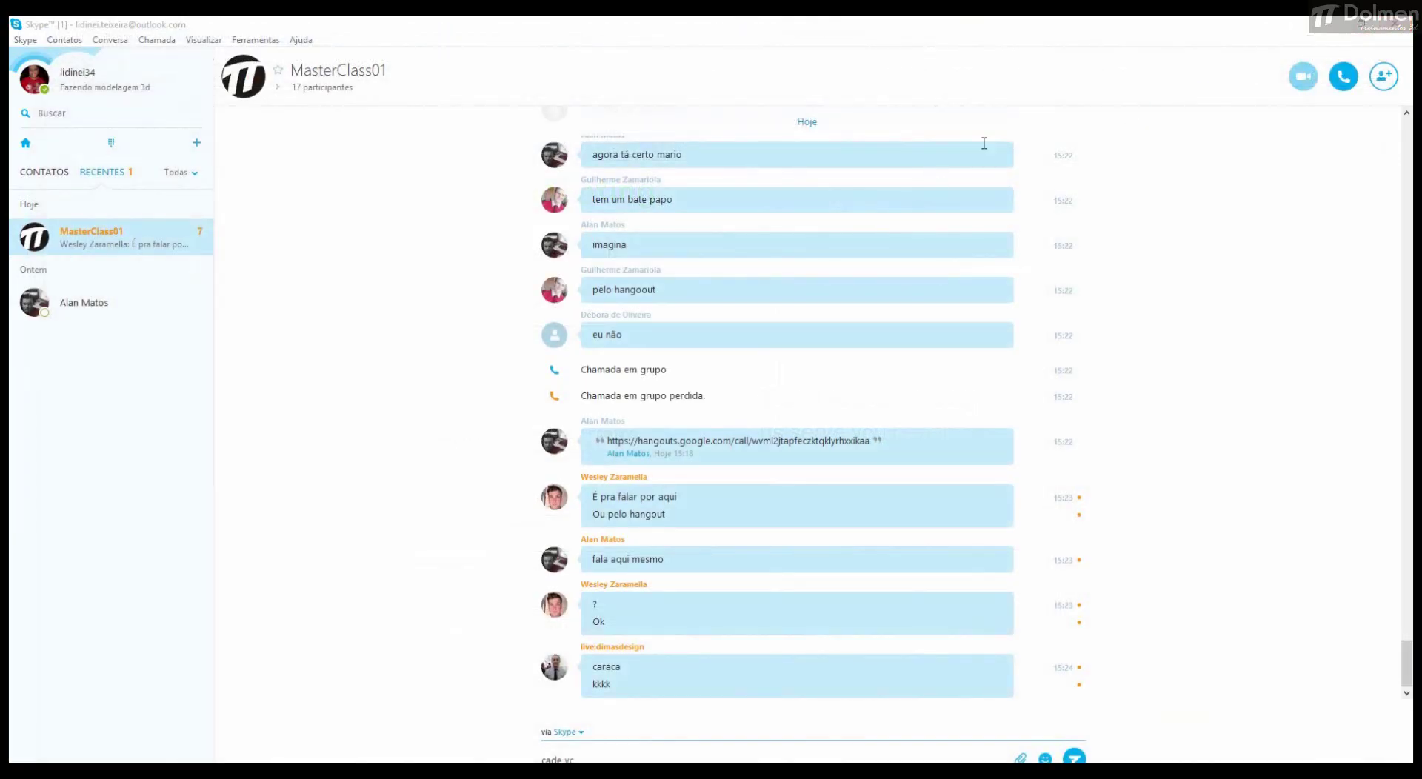
{"action": "left_click", "coordinate": [1313, 33]}
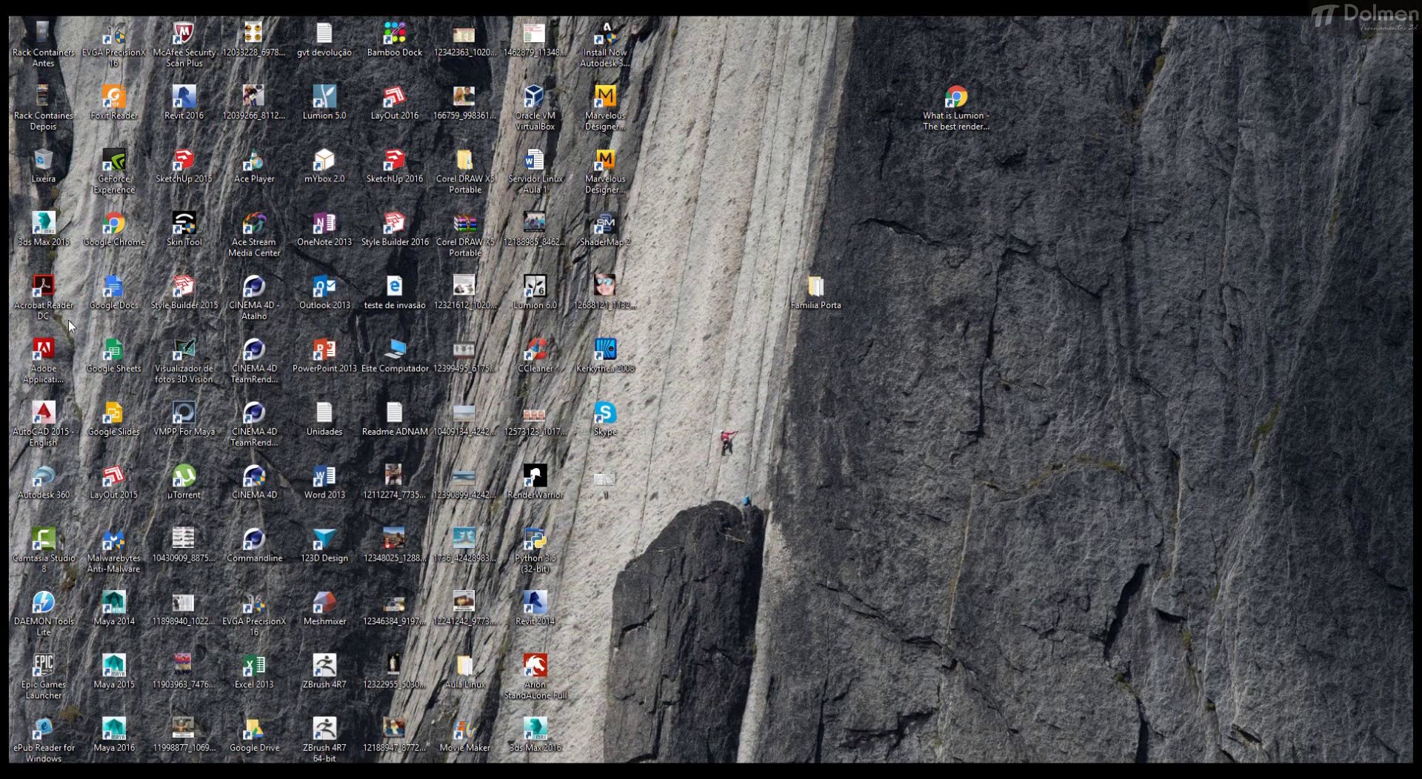
Step: Launch 3ds Max 2015 from the desktop and bring the Hangouts window back maximized
{"action": "double_click", "coordinate": [66, 227]}
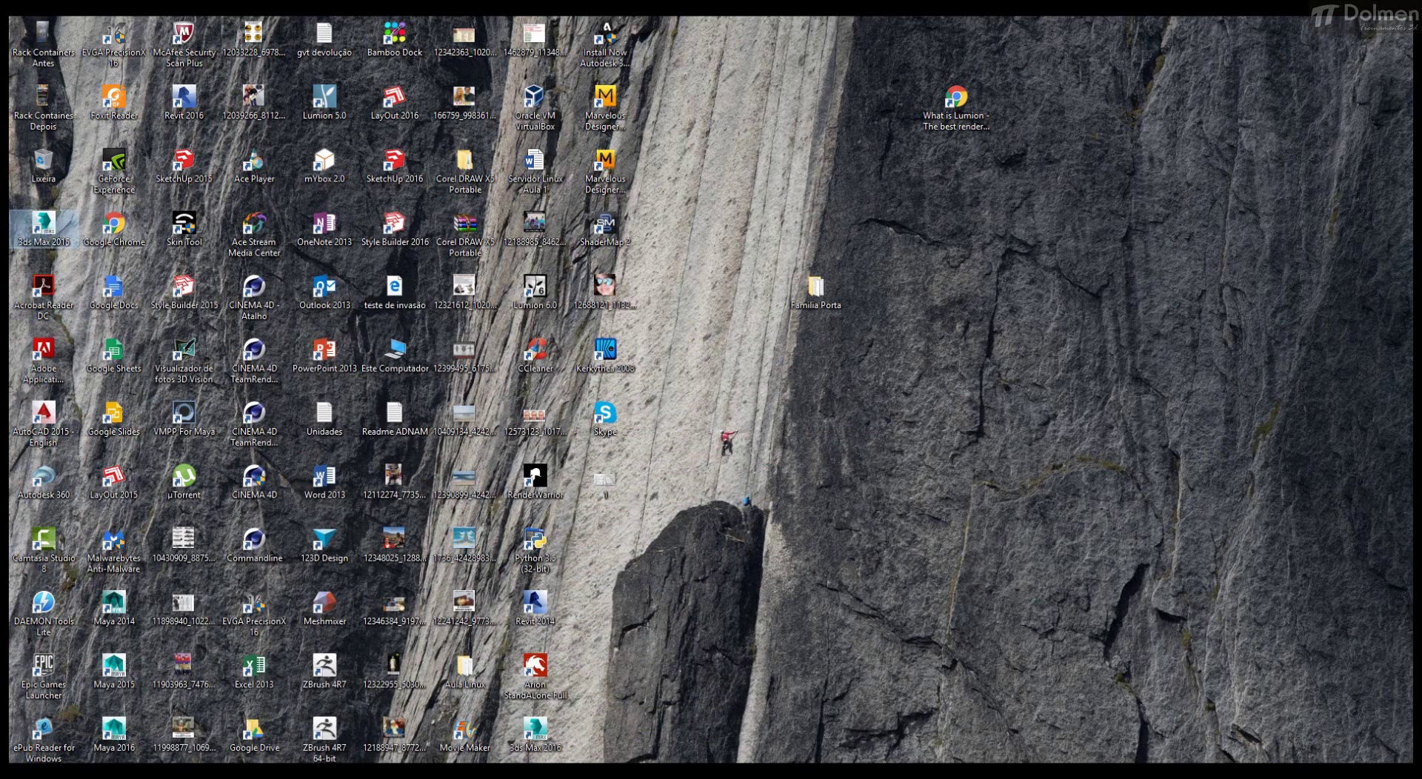
{"action": "left_click_drag", "start_coordinate": [653, 108], "coordinate": [626, 103]}
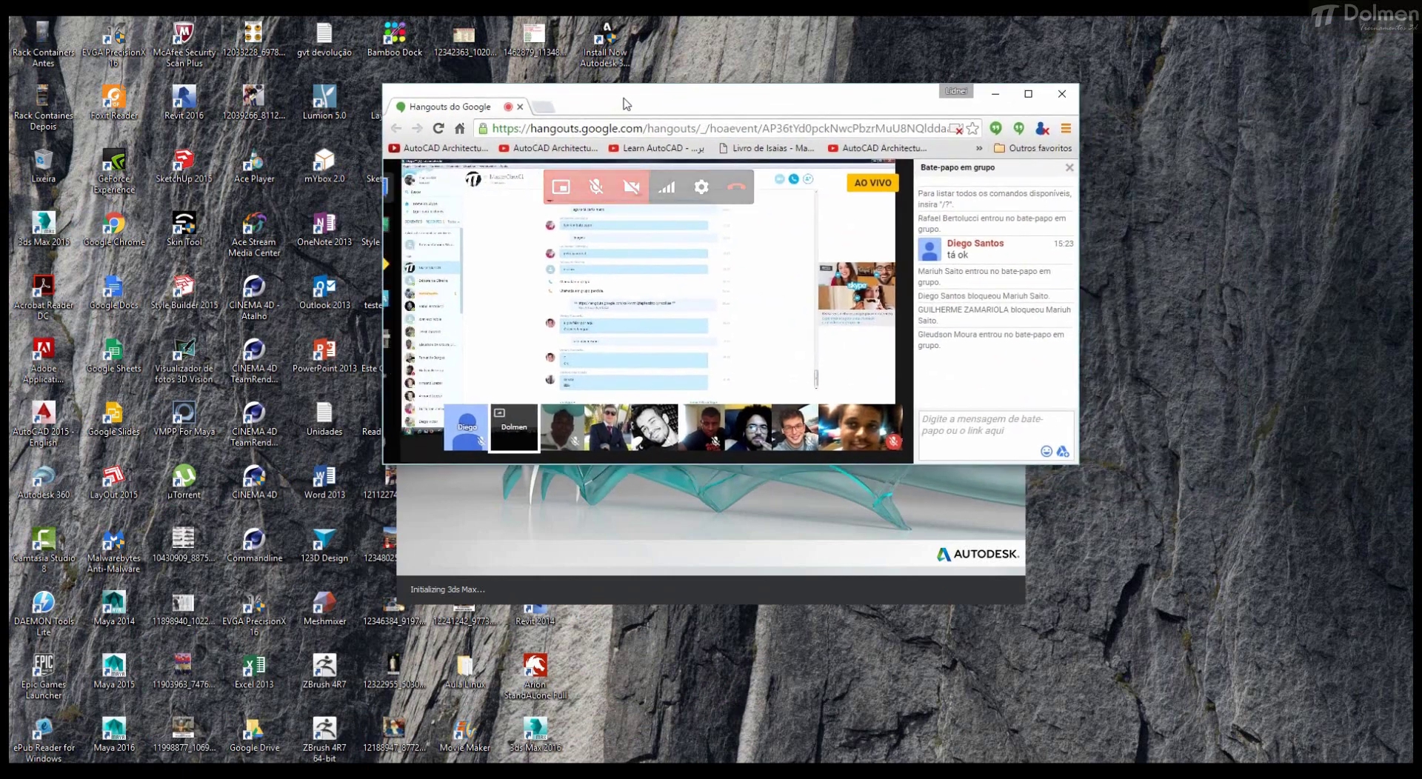
{"action": "left_click", "coordinate": [1028, 93]}
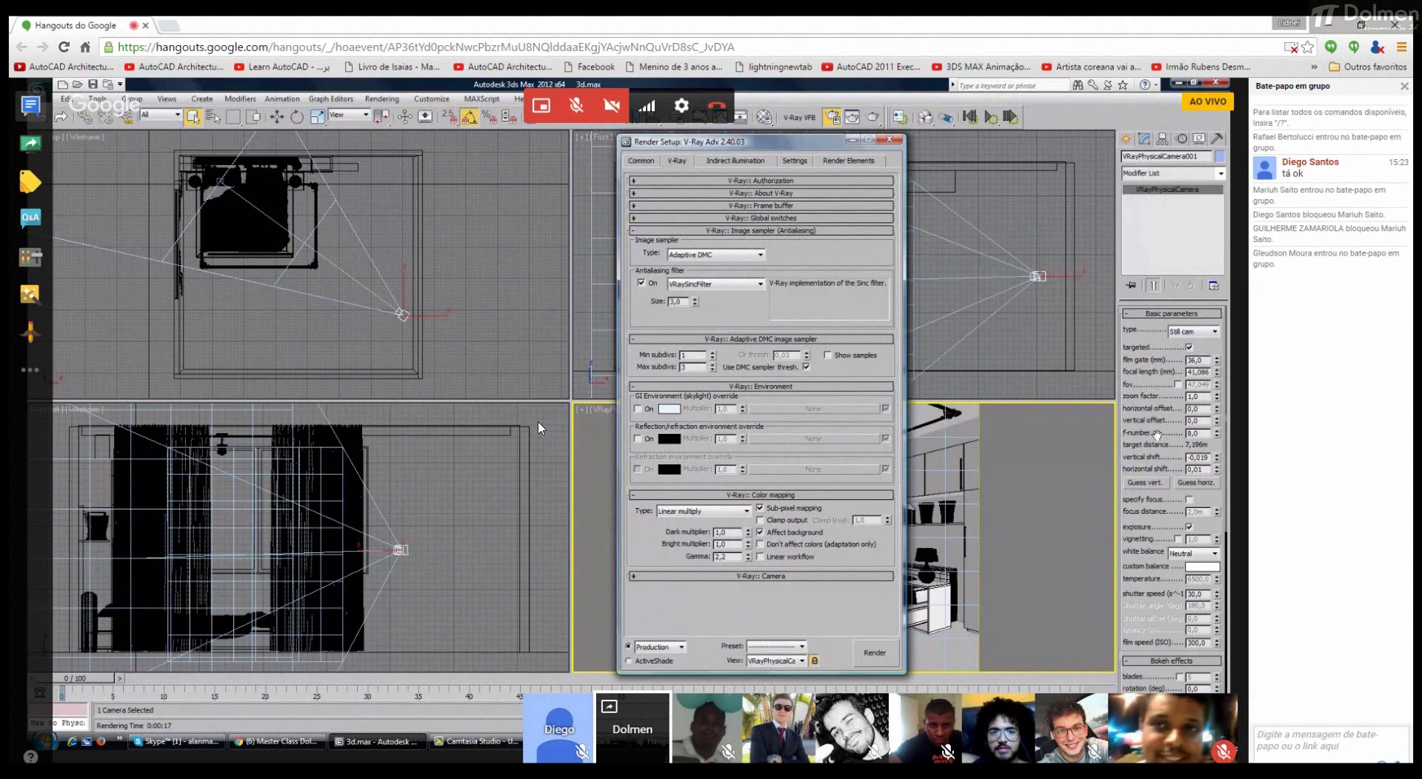
Step: Check the VRayPhysicalCamera f-number and shutter speed, then shift Render Setup left to uncover the viewport
{"action": "left_click", "coordinate": [1205, 434]}
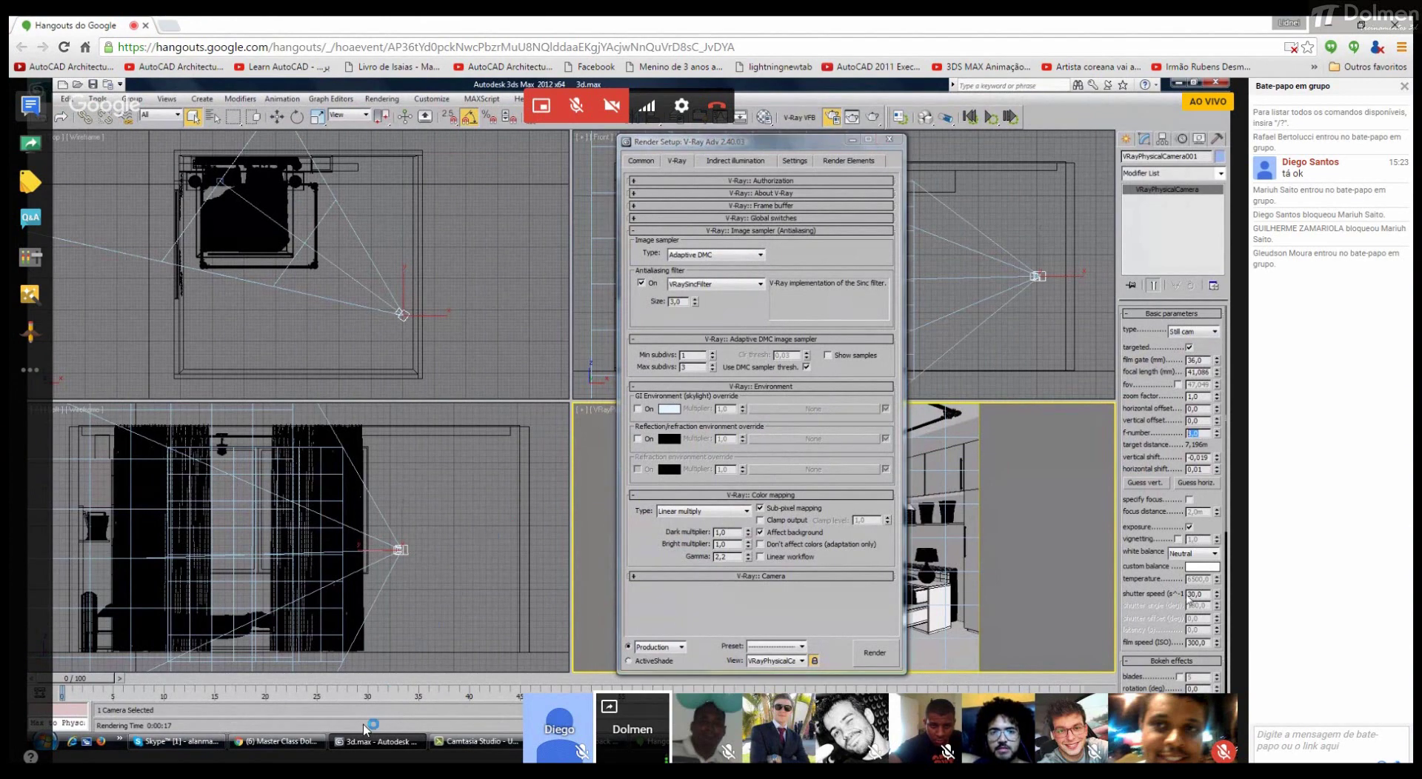
{"action": "left_click", "coordinate": [1195, 594]}
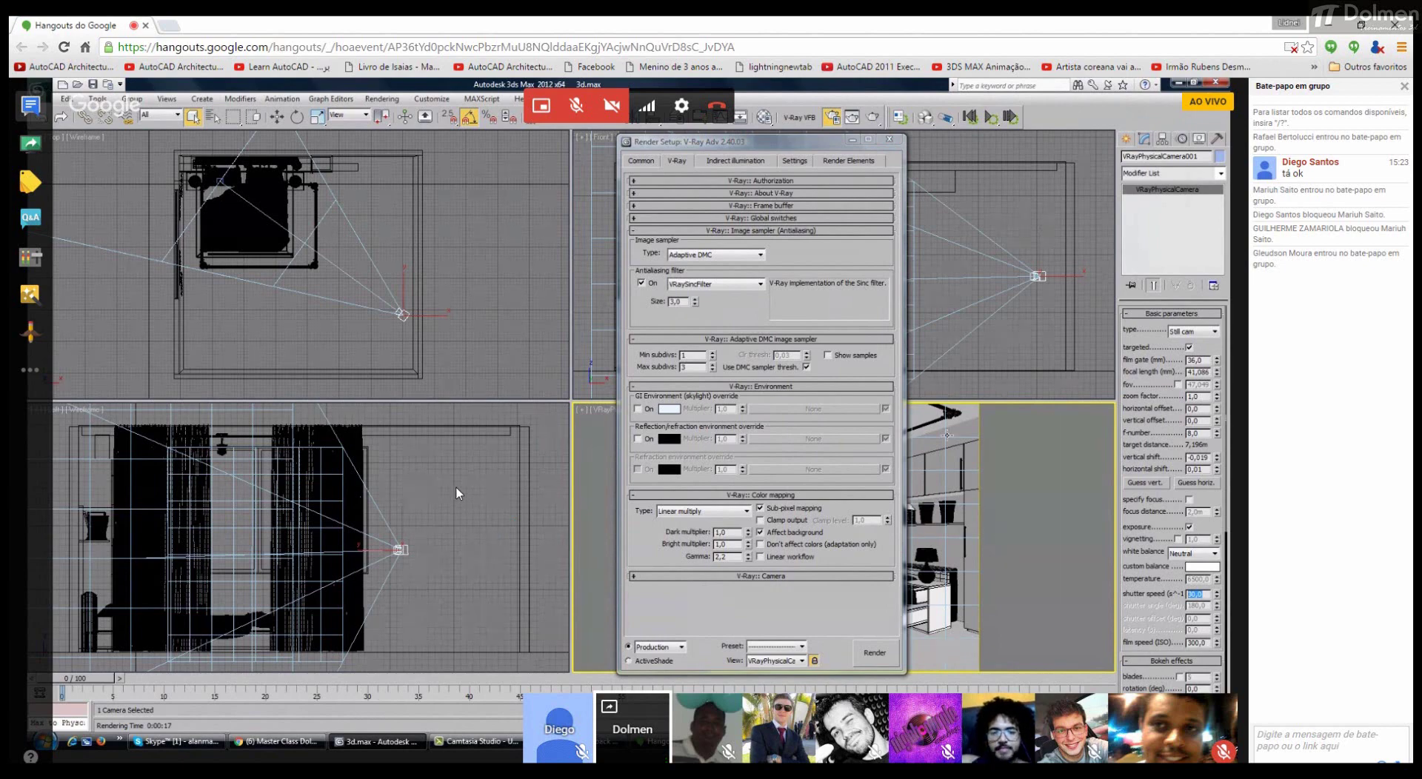
{"action": "left_click_drag", "start_coordinate": [778, 152], "coordinate": [626, 149]}
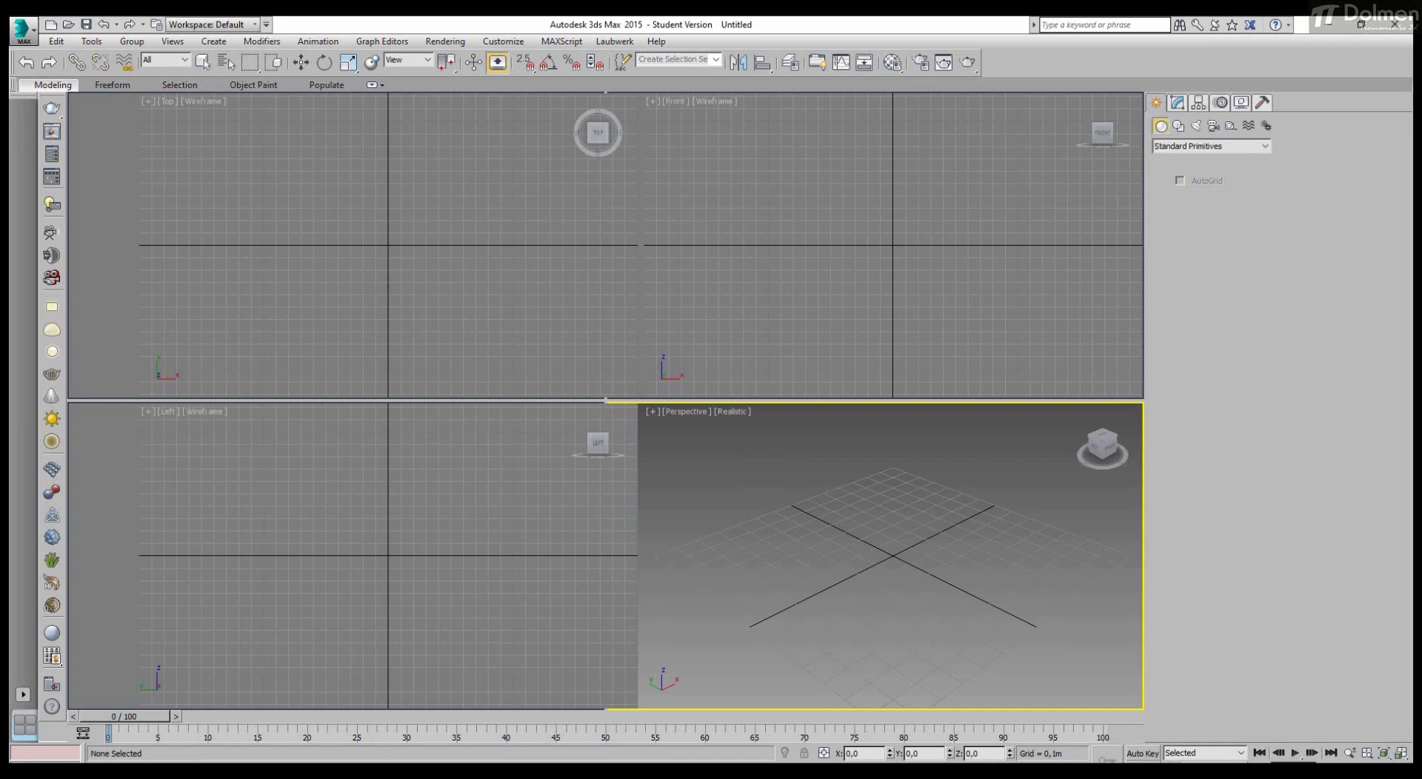
Step: Return to Hangouts, mute one participant's microphone and open the newly joined participant's options
{"action": "left_click", "coordinate": [342, 744]}
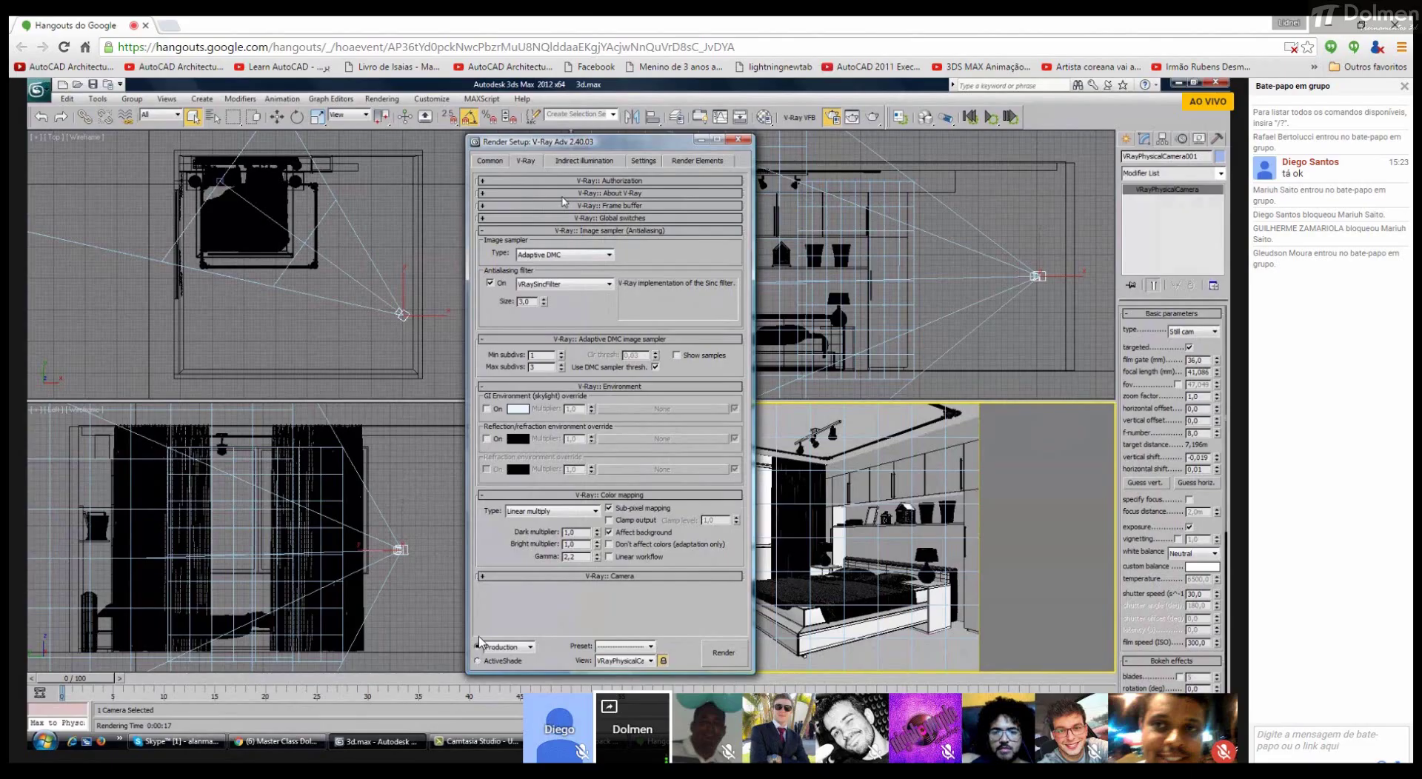
{"action": "mouse_move", "coordinate": [718, 255]}
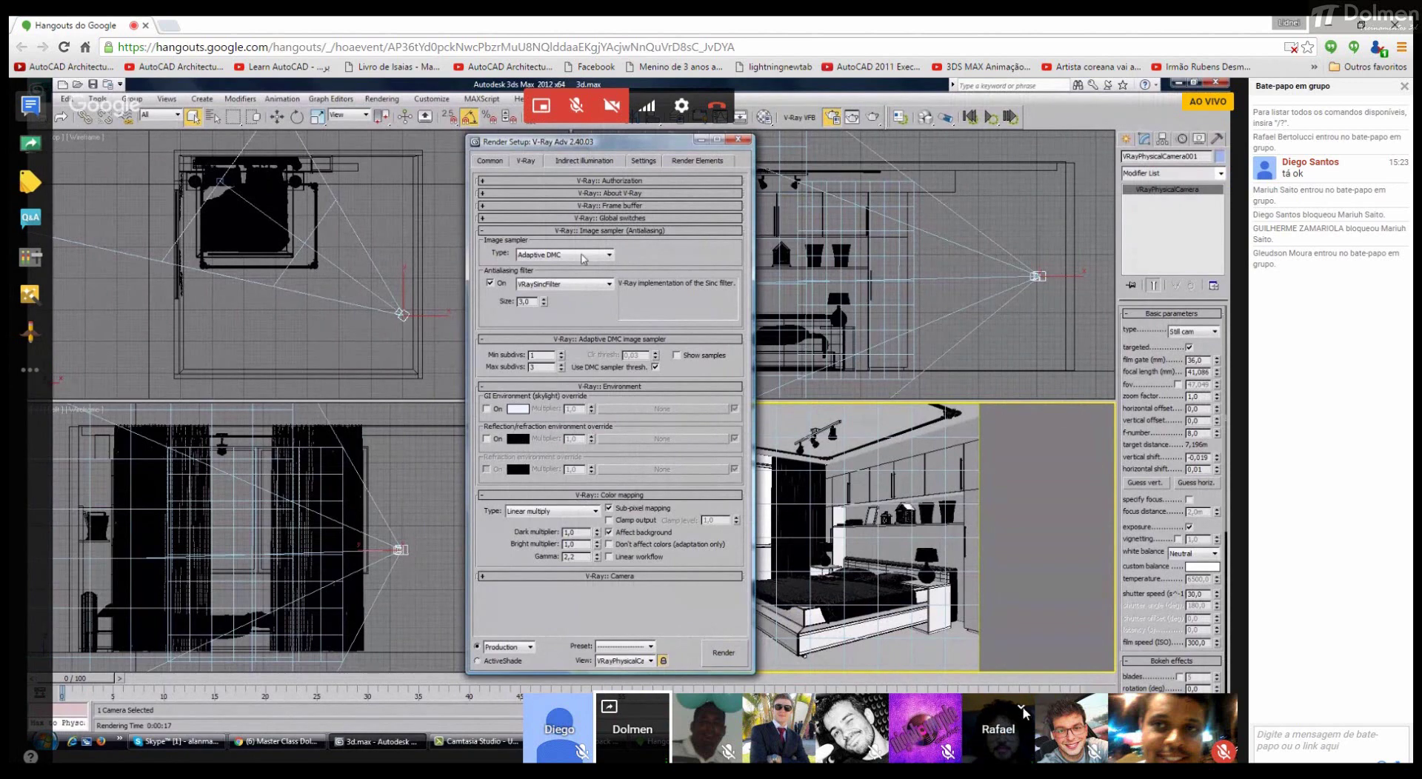
{"action": "left_click", "coordinate": [1022, 711]}
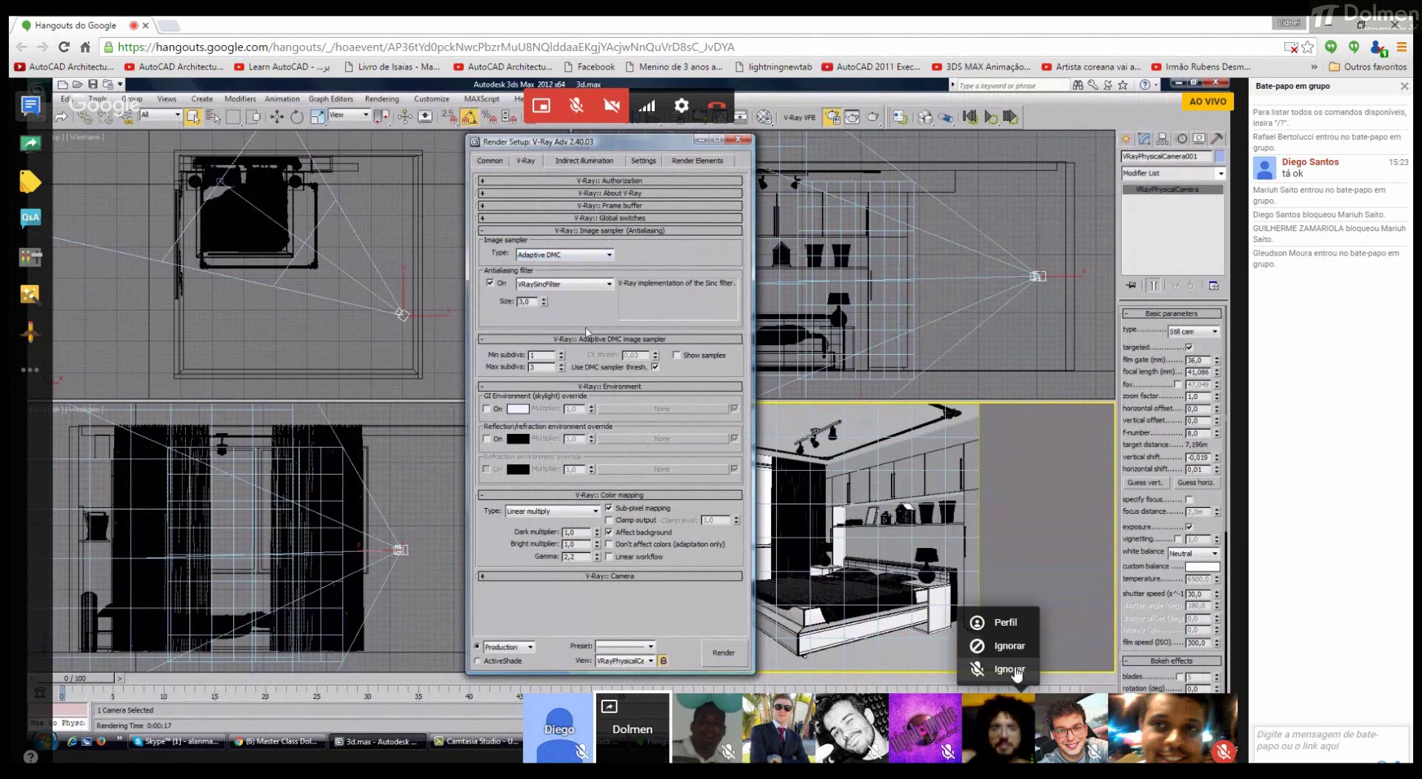
{"action": "left_click", "coordinate": [1015, 670]}
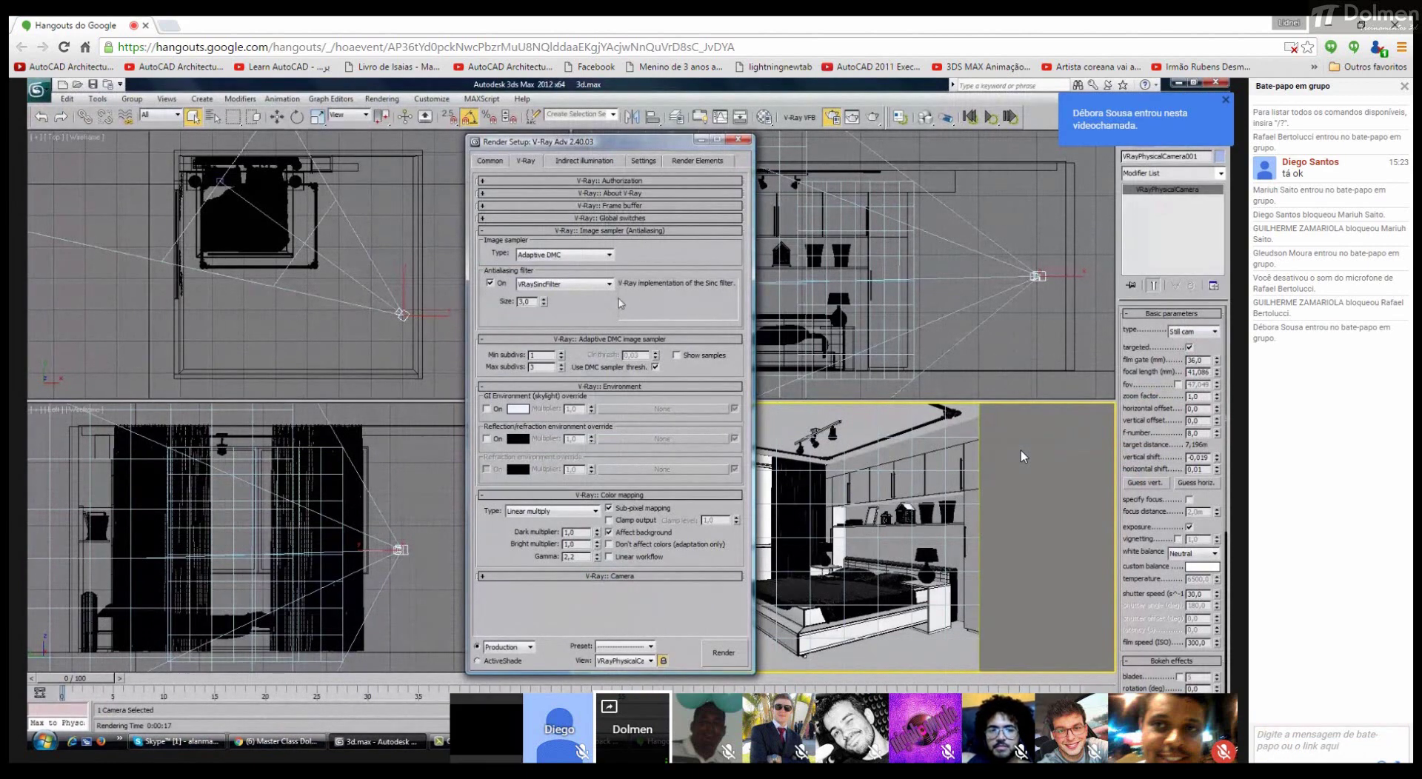
{"action": "mouse_move", "coordinate": [461, 713]}
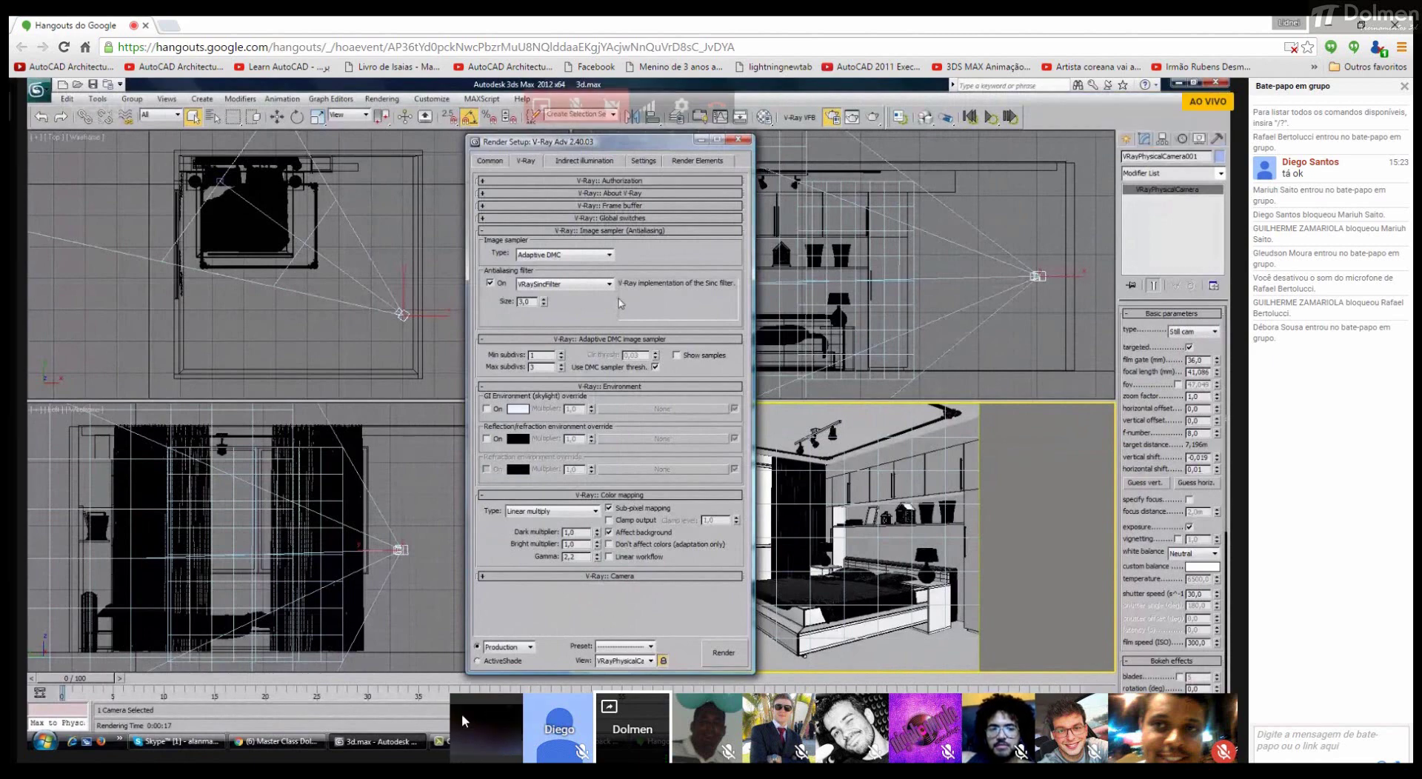
{"action": "left_click", "coordinate": [509, 708]}
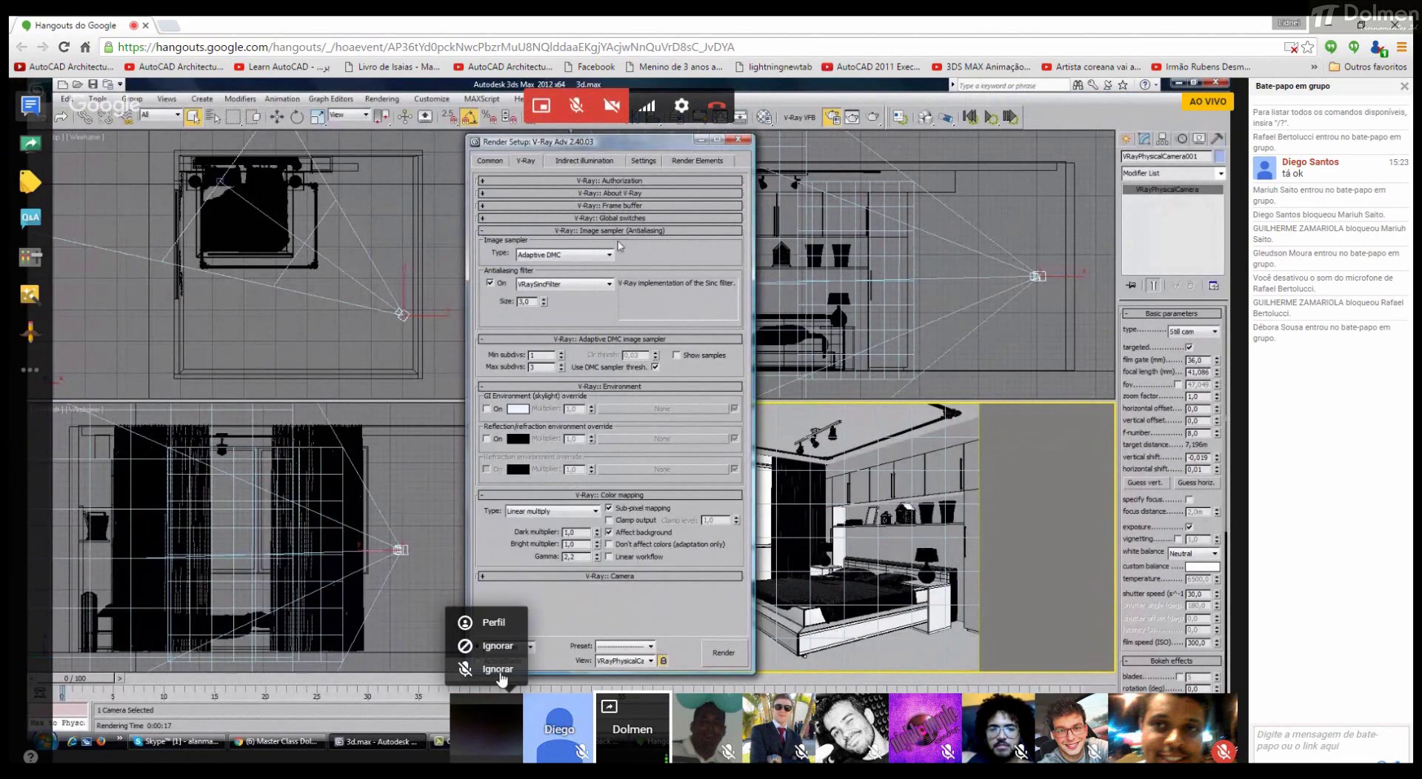
Step: Mute the newly joined participant and show V-Ray's Indirect illumination tab in Render Setup
{"action": "left_click", "coordinate": [500, 675]}
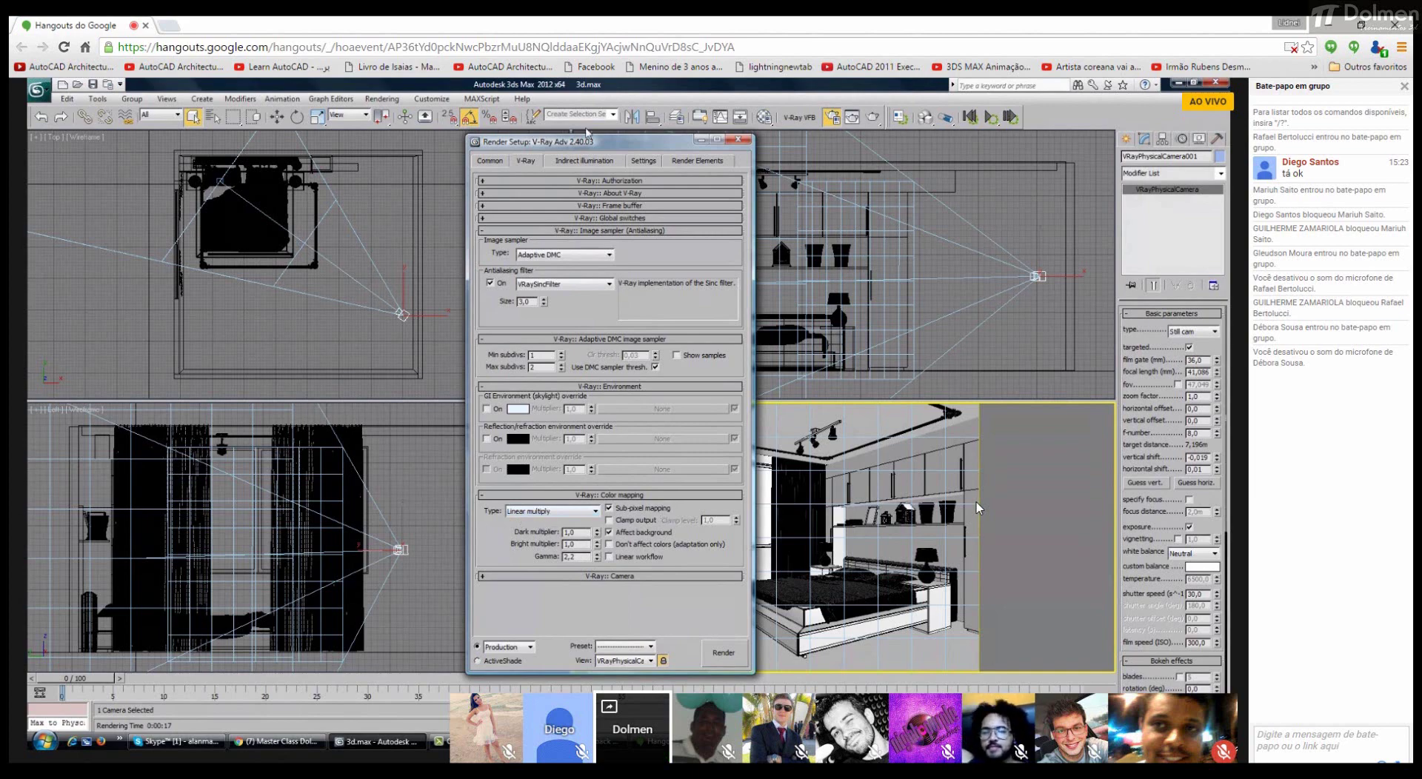
{"action": "left_click", "coordinate": [575, 161]}
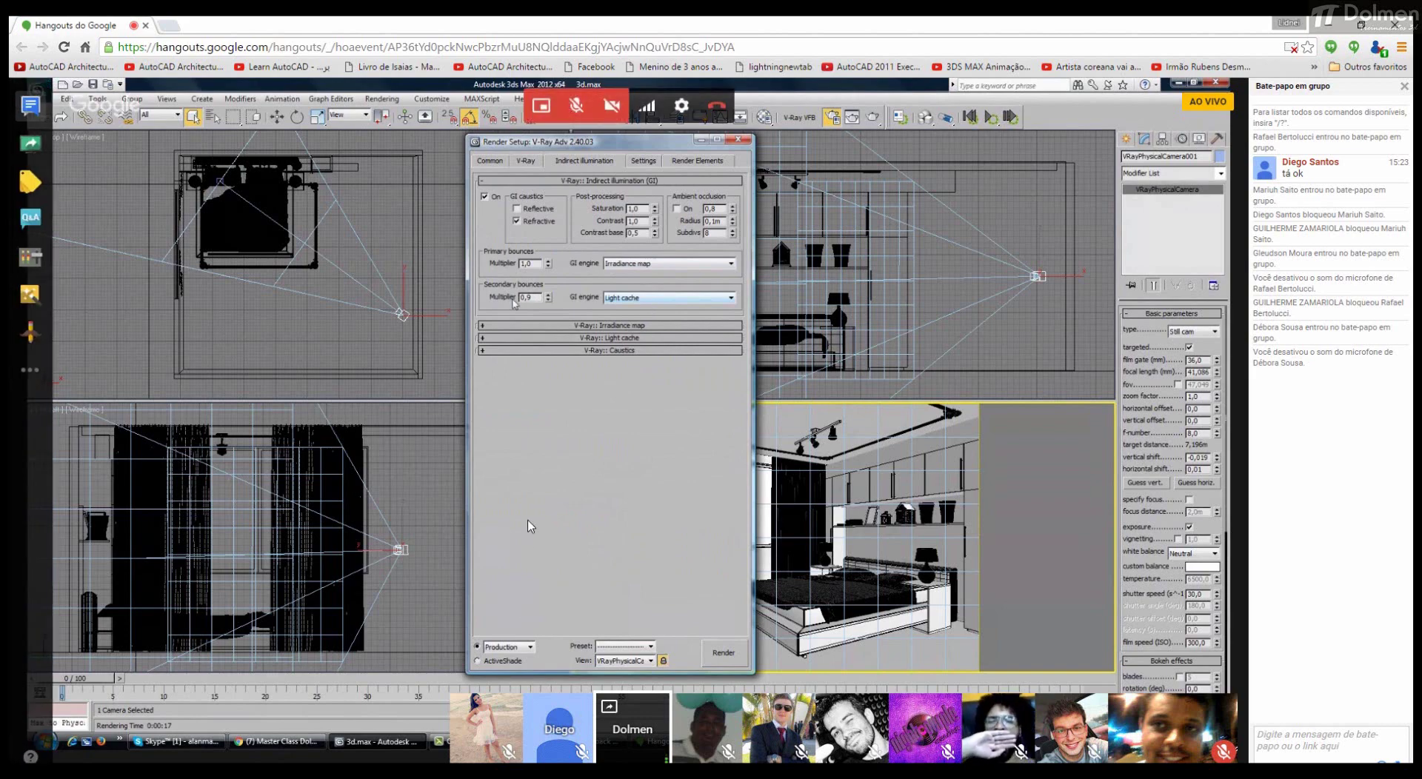
Step: Select the secondary bounces multiplier value and dismiss the 3ds Max 2015 Welcome screen
{"action": "double_click", "coordinate": [527, 297]}
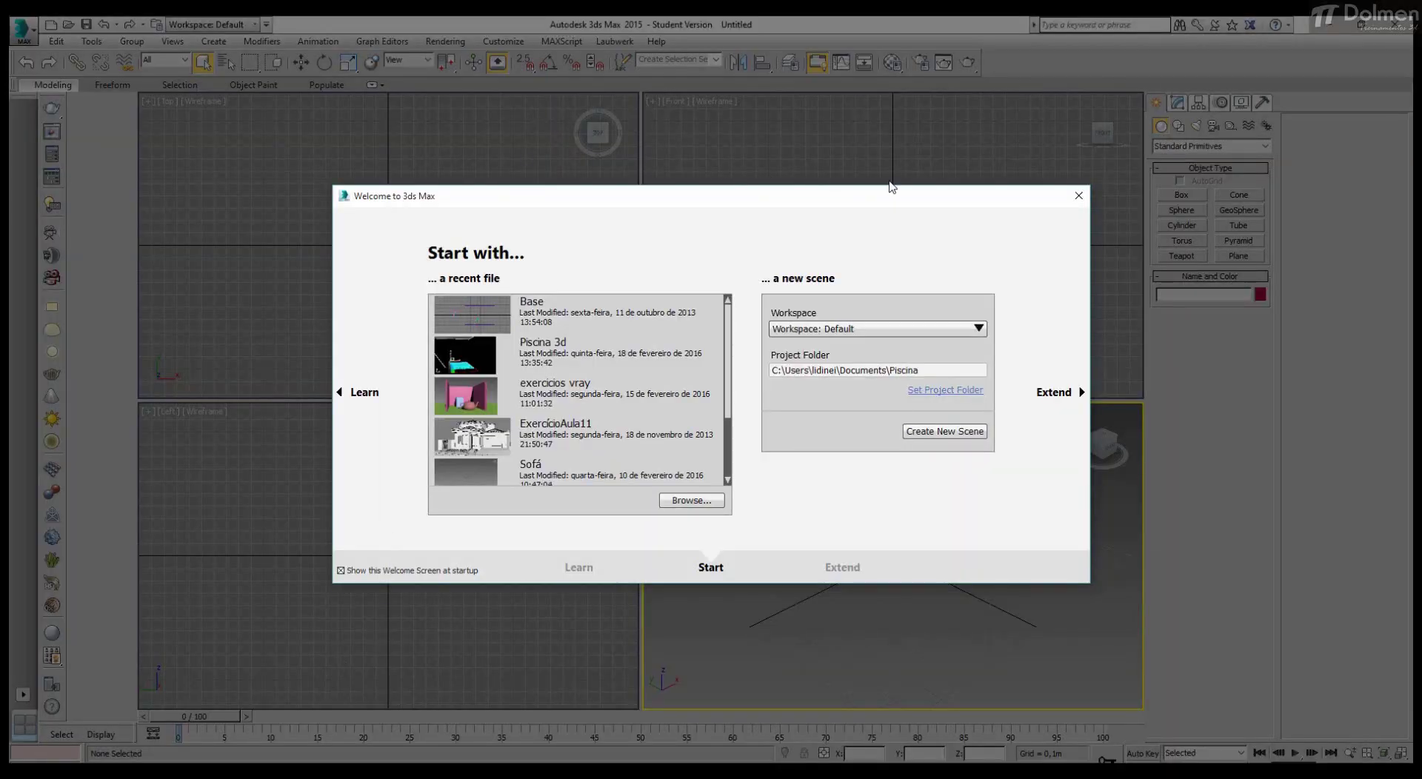
{"action": "left_click", "coordinate": [1079, 195]}
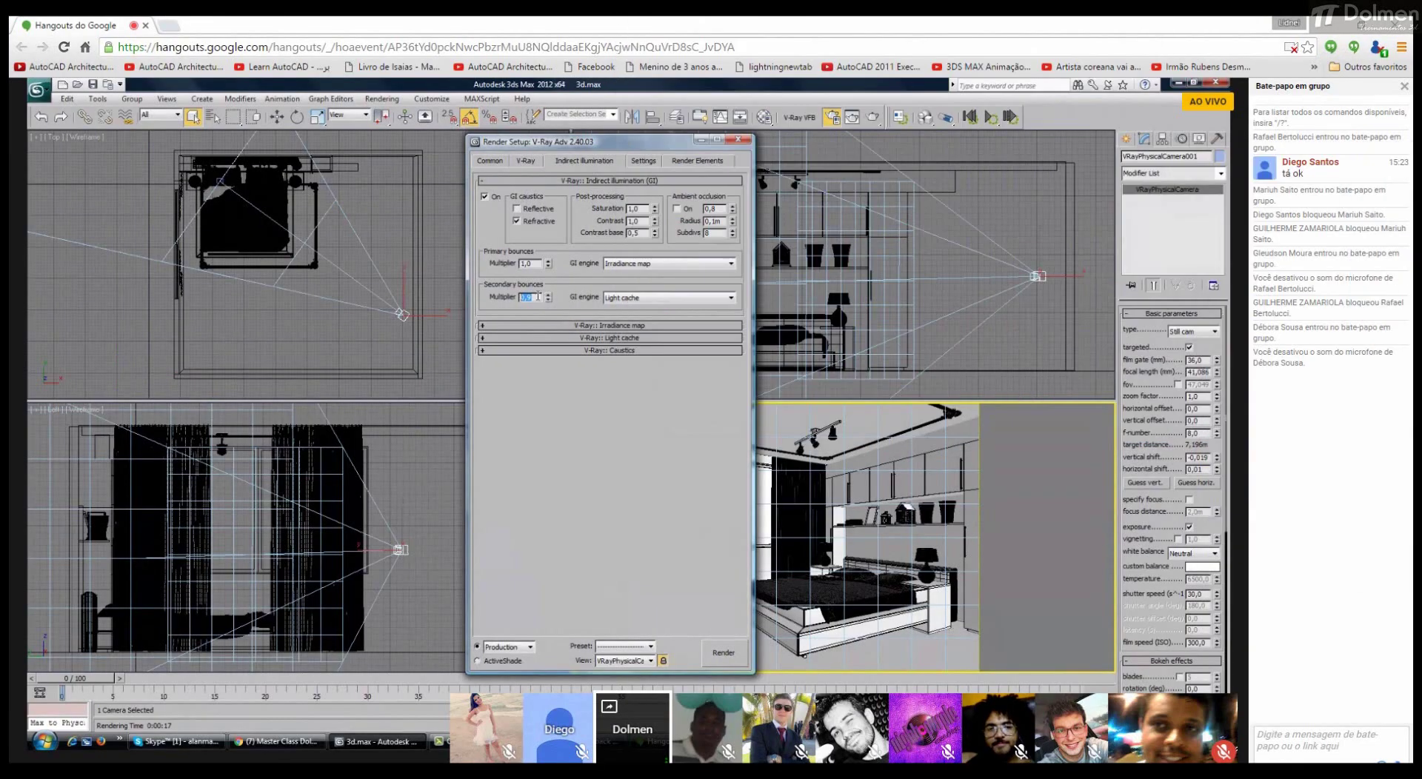
{"action": "left_click", "coordinate": [561, 287]}
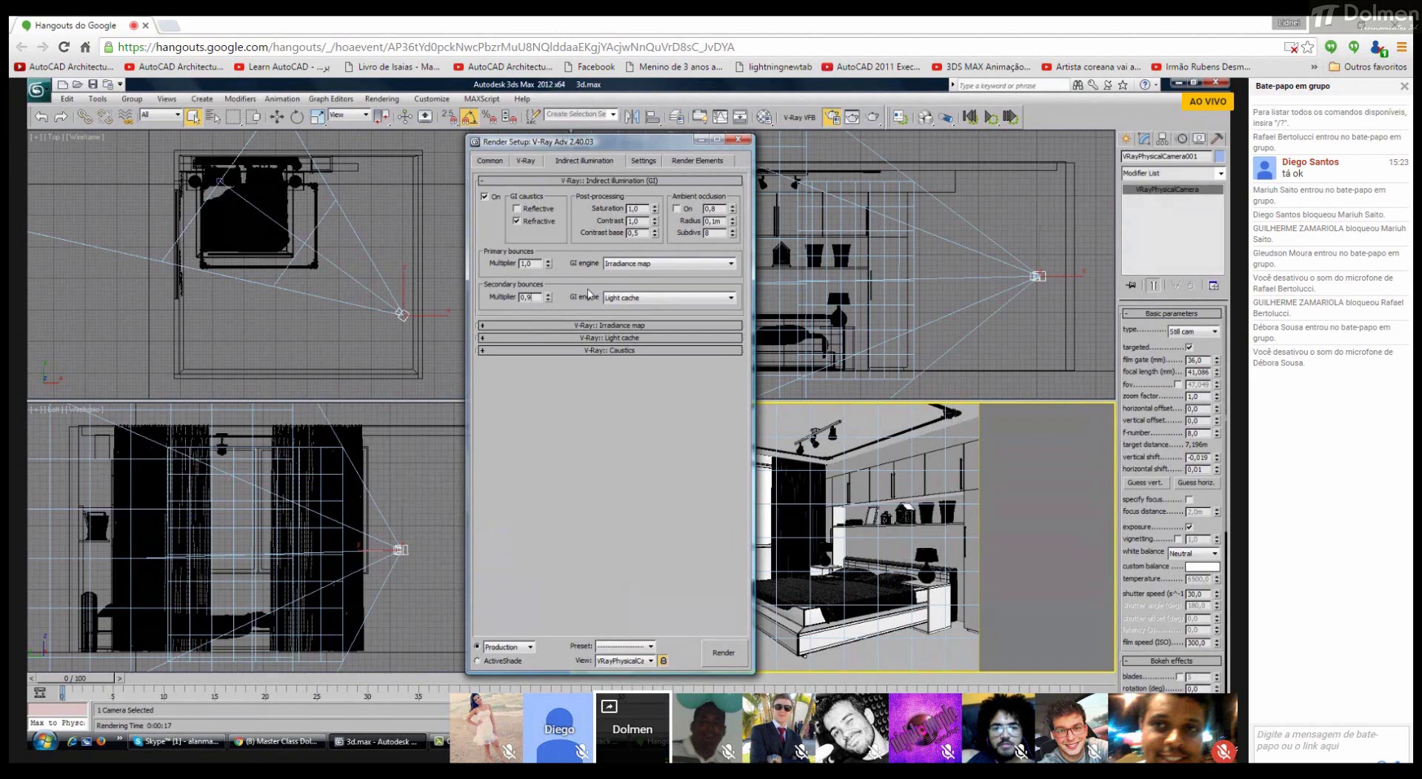
Step: Toggle the Environment and Effects dialog open with 8 and close it again
{"action": "key", "text": "8"}
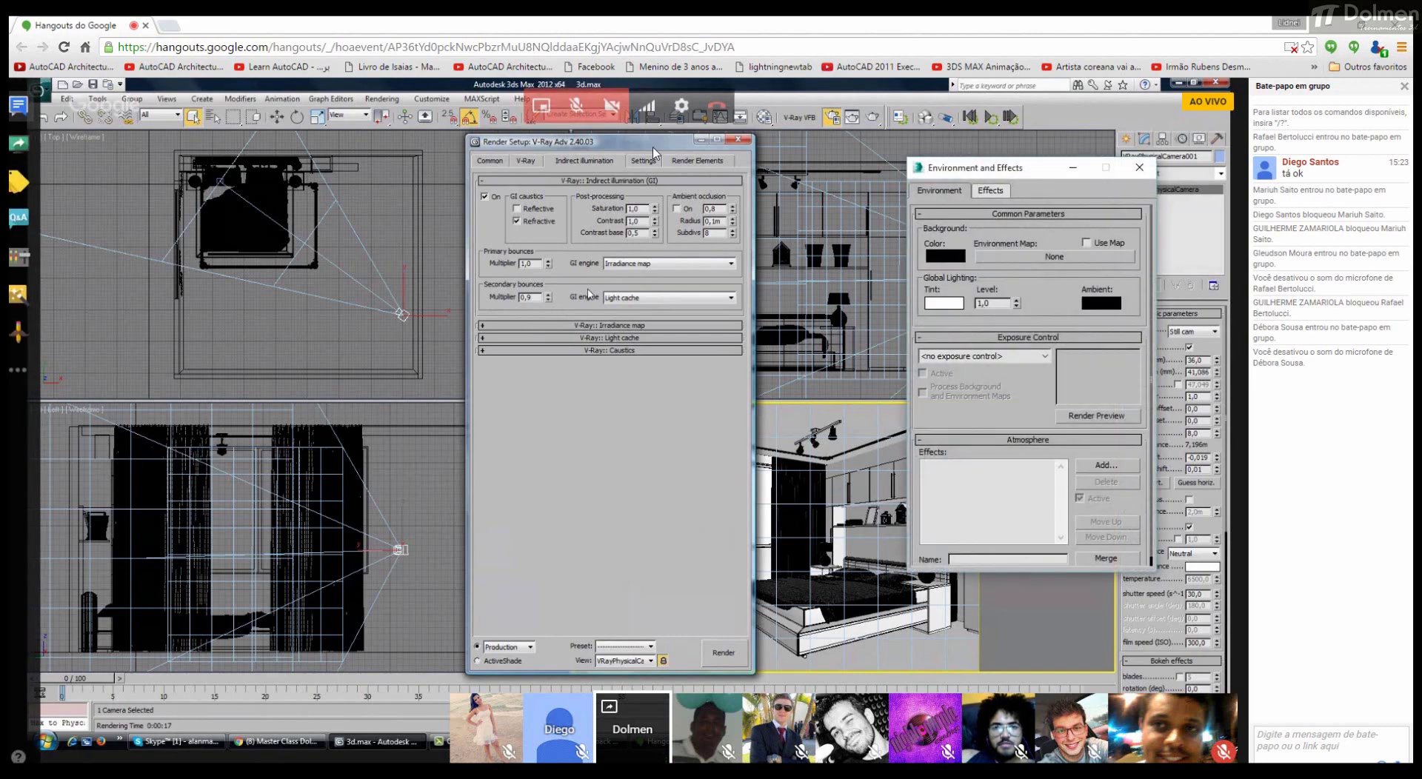
{"action": "key", "text": "8"}
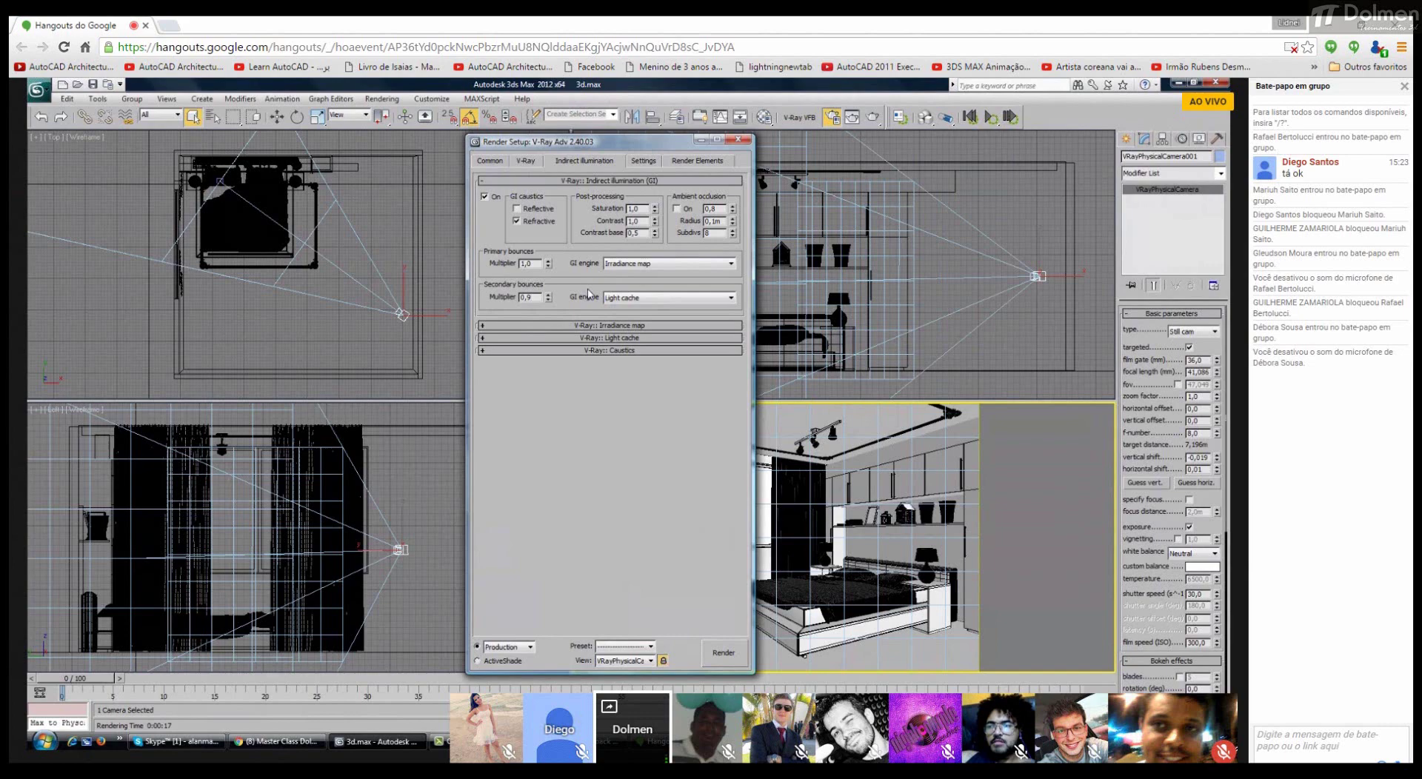
Step: Set secondary bounces multiplier to 0,9 and lower Irradiance map HSph. subdivs from 40 to 30
{"action": "double_click", "coordinate": [530, 297]}
{"action": "type", "text": "0,9"}
{"action": "left_click", "coordinate": [590, 325]}
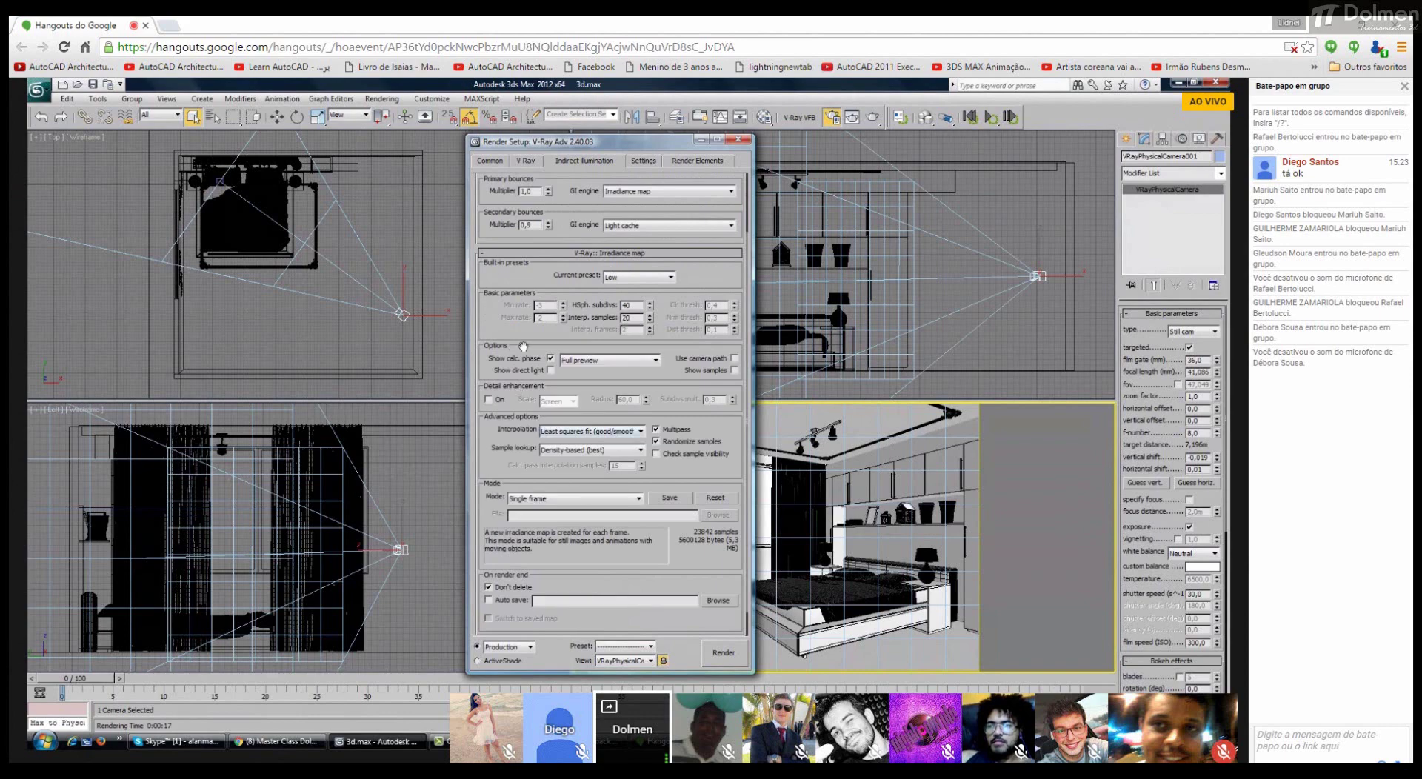
{"action": "left_click_drag", "start_coordinate": [523, 345], "coordinate": [523, 321]}
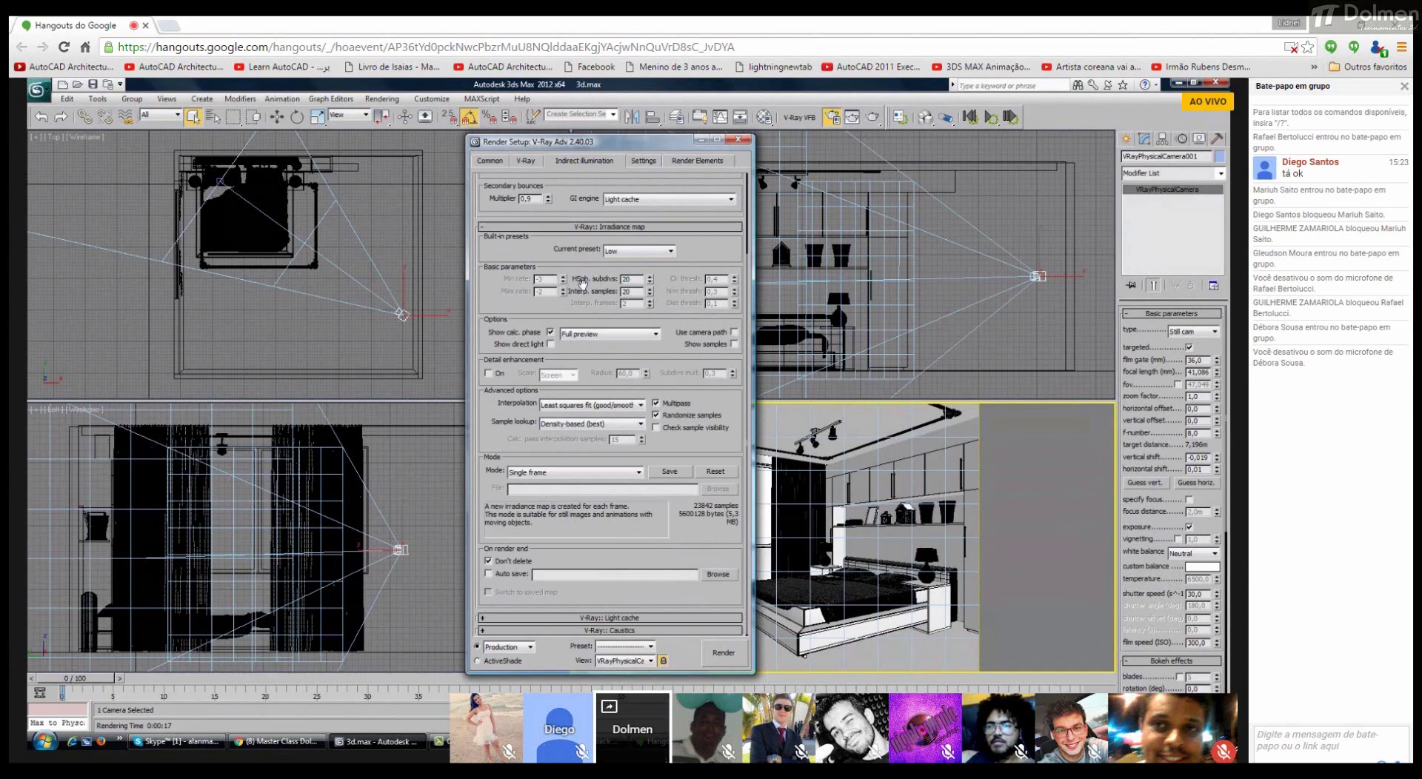
{"action": "double_click", "coordinate": [624, 280]}
{"action": "key", "text": "Return"}
{"action": "double_click", "coordinate": [627, 292]}
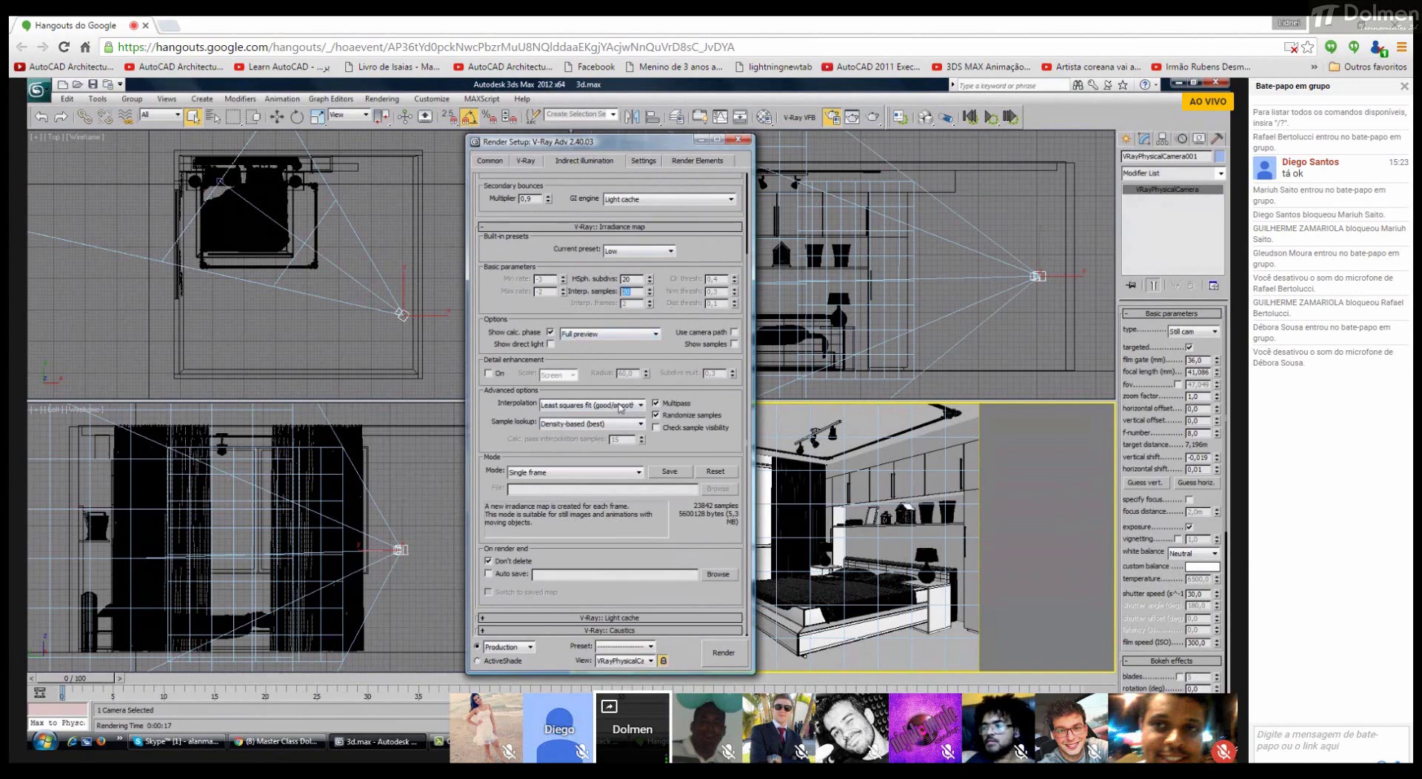
Step: Scroll down to Light cache and change its Subdivs from 300 to 200
{"action": "scroll", "coordinate": [589, 442], "scroll_direction": "down", "scroll_amount": 1}
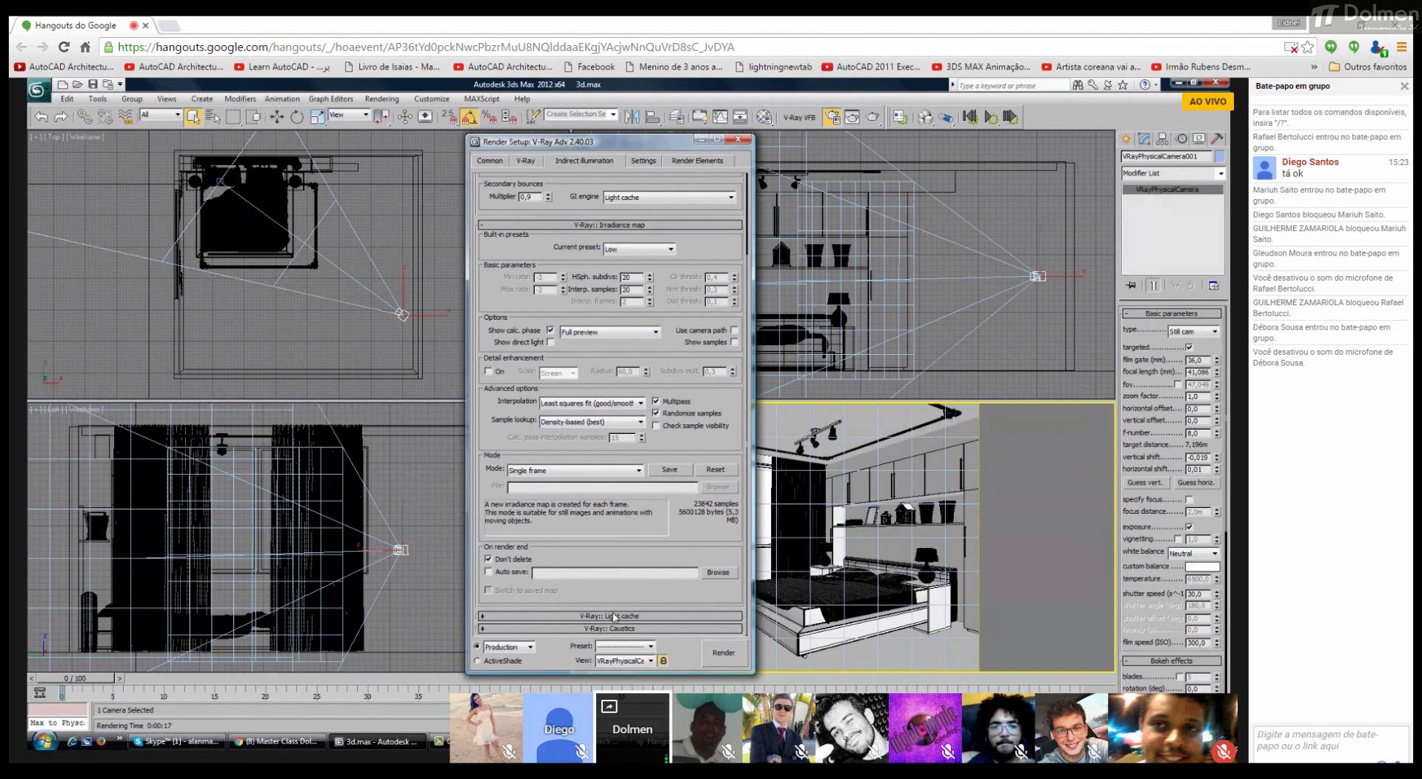
{"action": "scroll", "coordinate": [613, 611], "scroll_direction": "down", "scroll_amount": 5}
{"action": "double_click", "coordinate": [569, 415]}
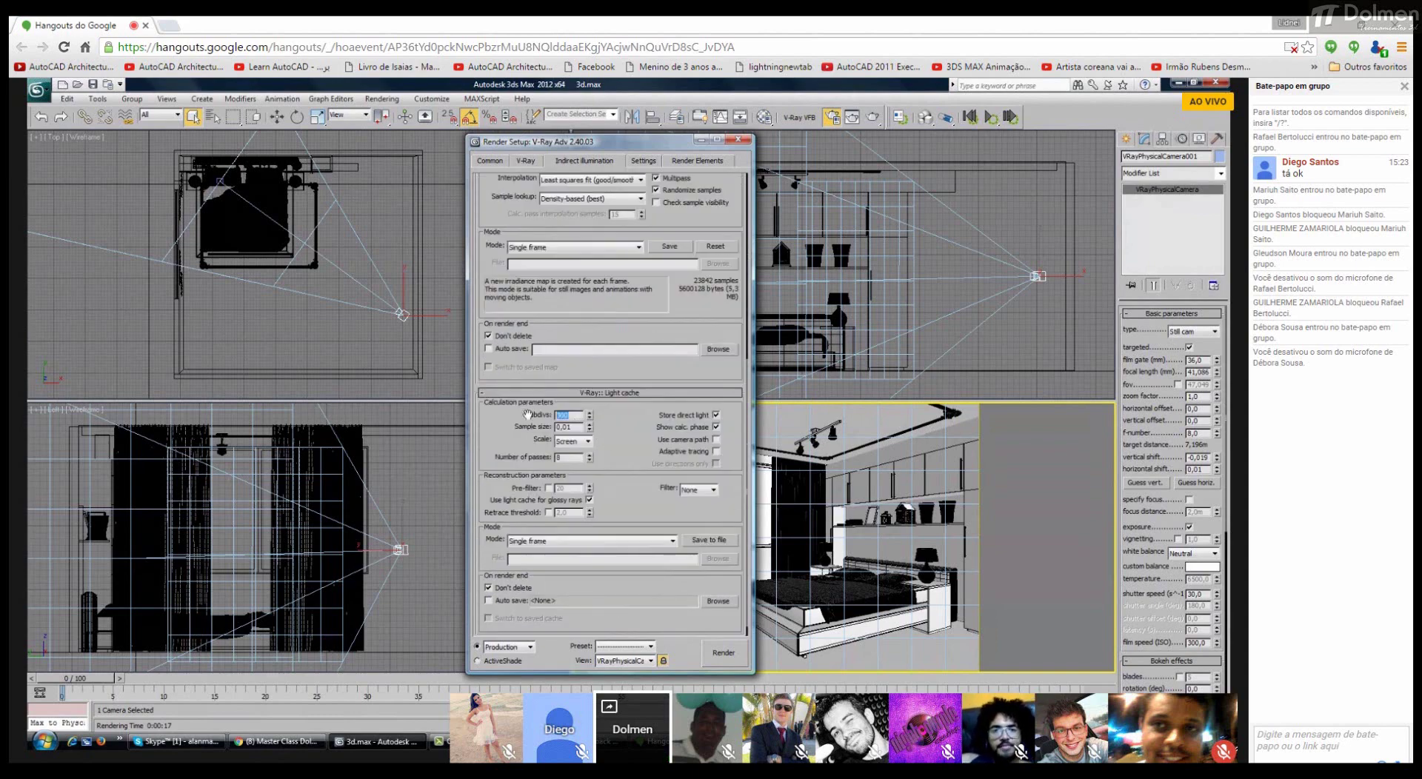
{"action": "type", "text": "200"}
Step: Show the V-Ray DMC Sampler and System settings and check the 0,05 noise threshold
{"action": "left_click", "coordinate": [644, 160]}
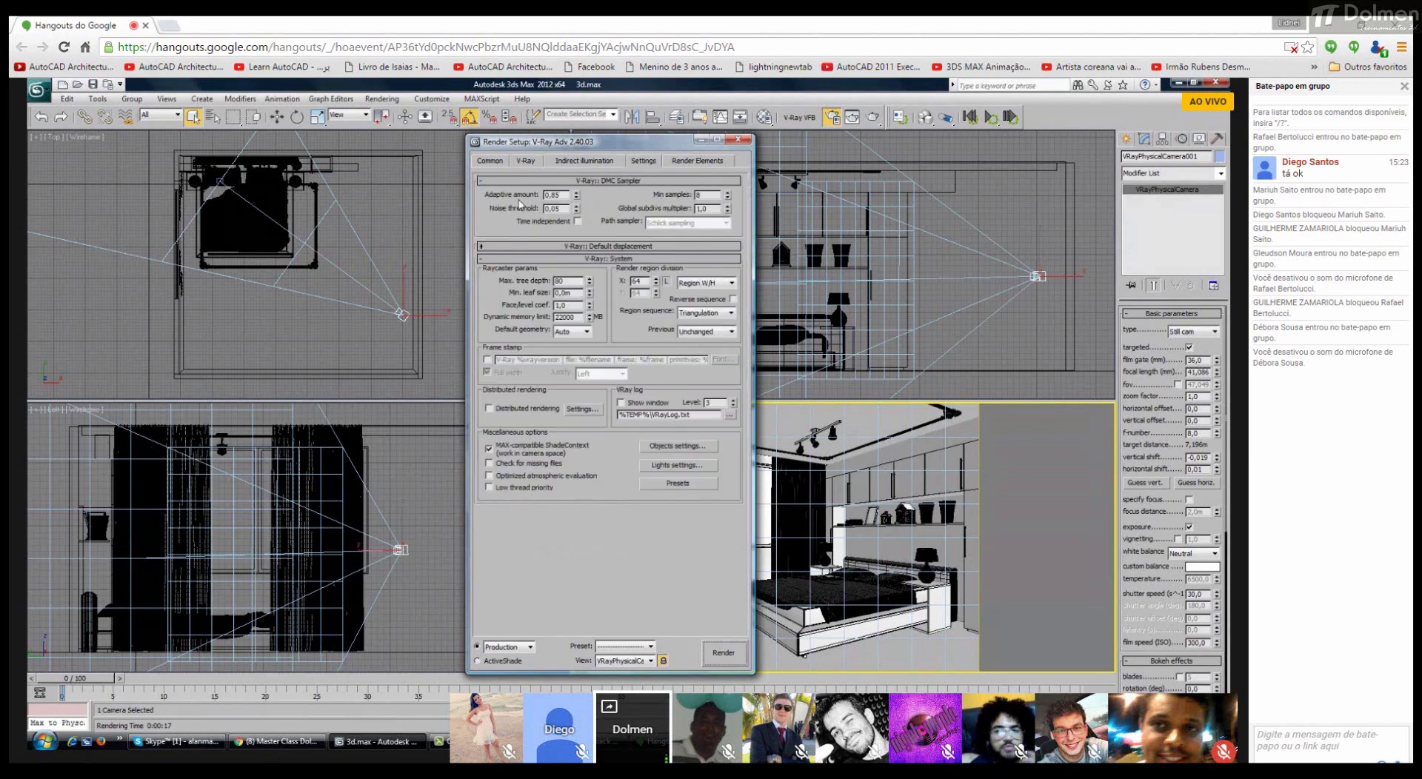
{"action": "key", "text": "Tab"}
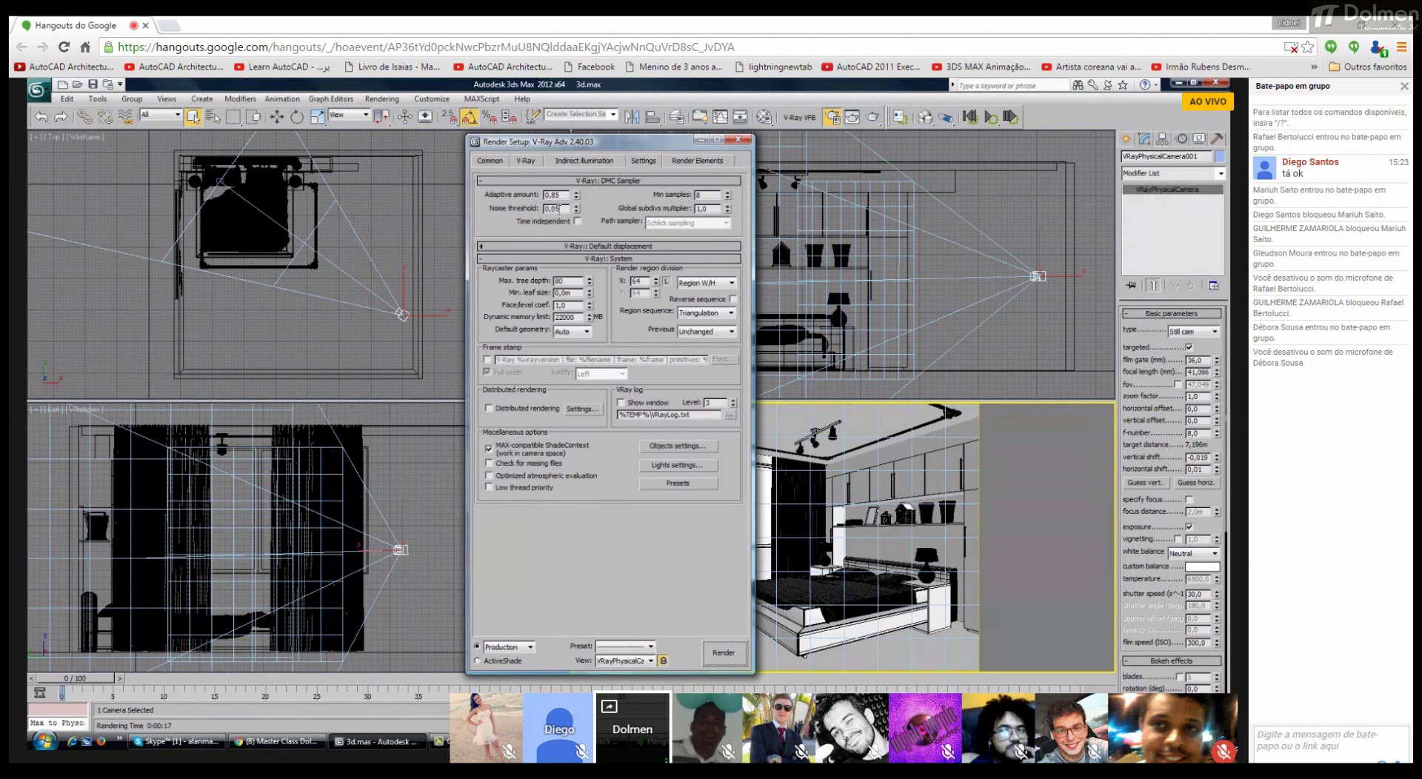
{"action": "left_click", "coordinate": [562, 208]}
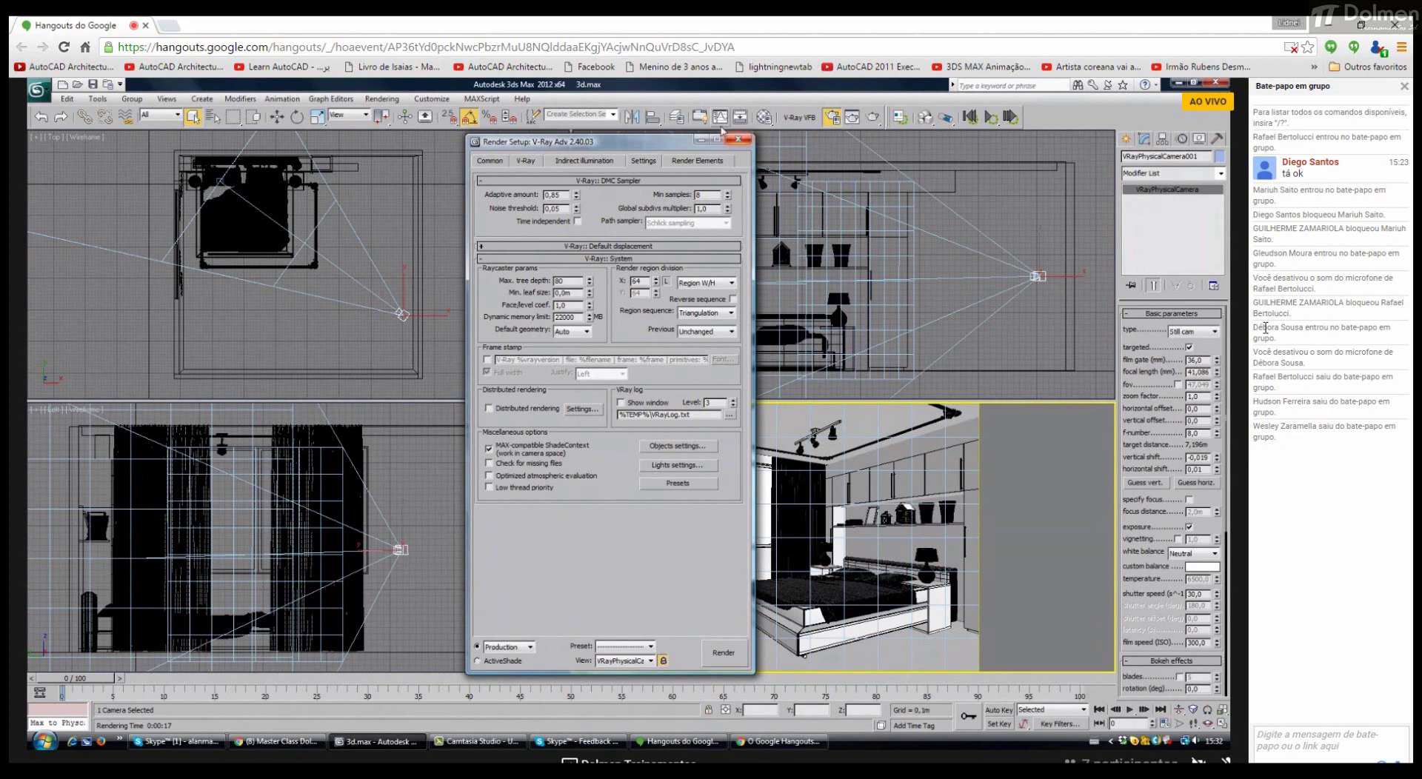
Step: Bring the Skype MasterClass01 group chat to the front from the taskbar
{"action": "left_click", "coordinate": [180, 742]}
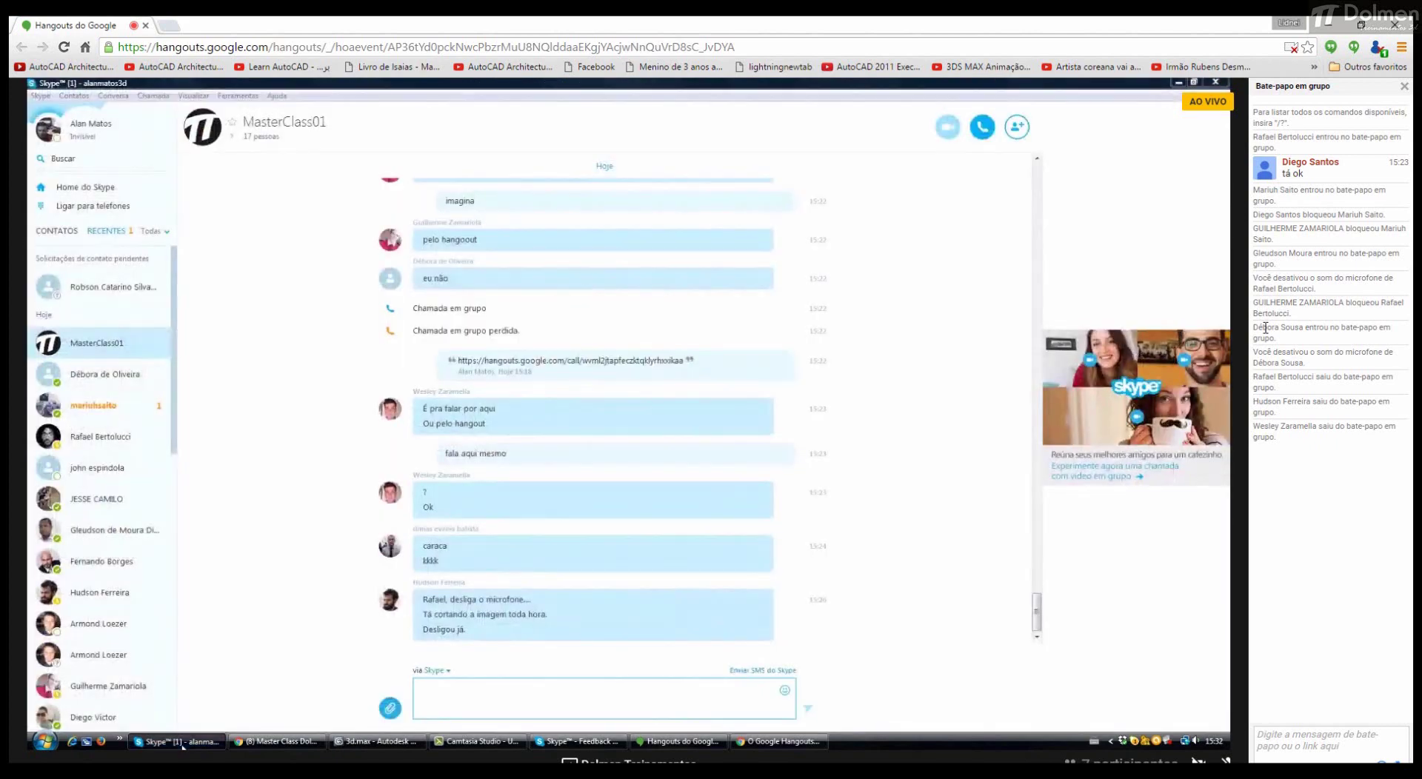
Step: Return from Skype to the shared 3ds Max V-Ray System settings
{"action": "left_click", "coordinate": [181, 743]}
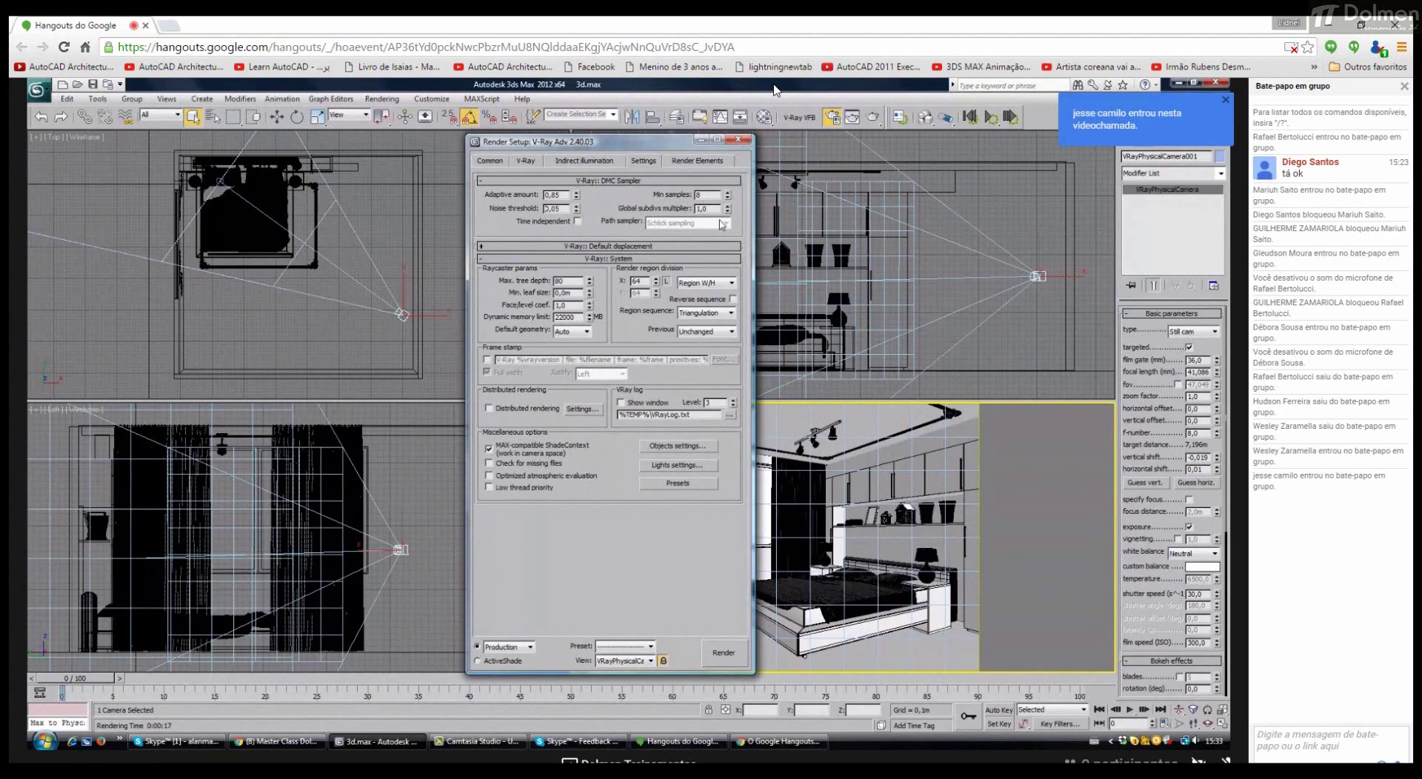
Step: Close Render Setup and drag a VRaySun in the Top view from outside toward the bedroom
{"action": "left_click", "coordinate": [734, 141]}
{"action": "left_click", "coordinate": [500, 245]}
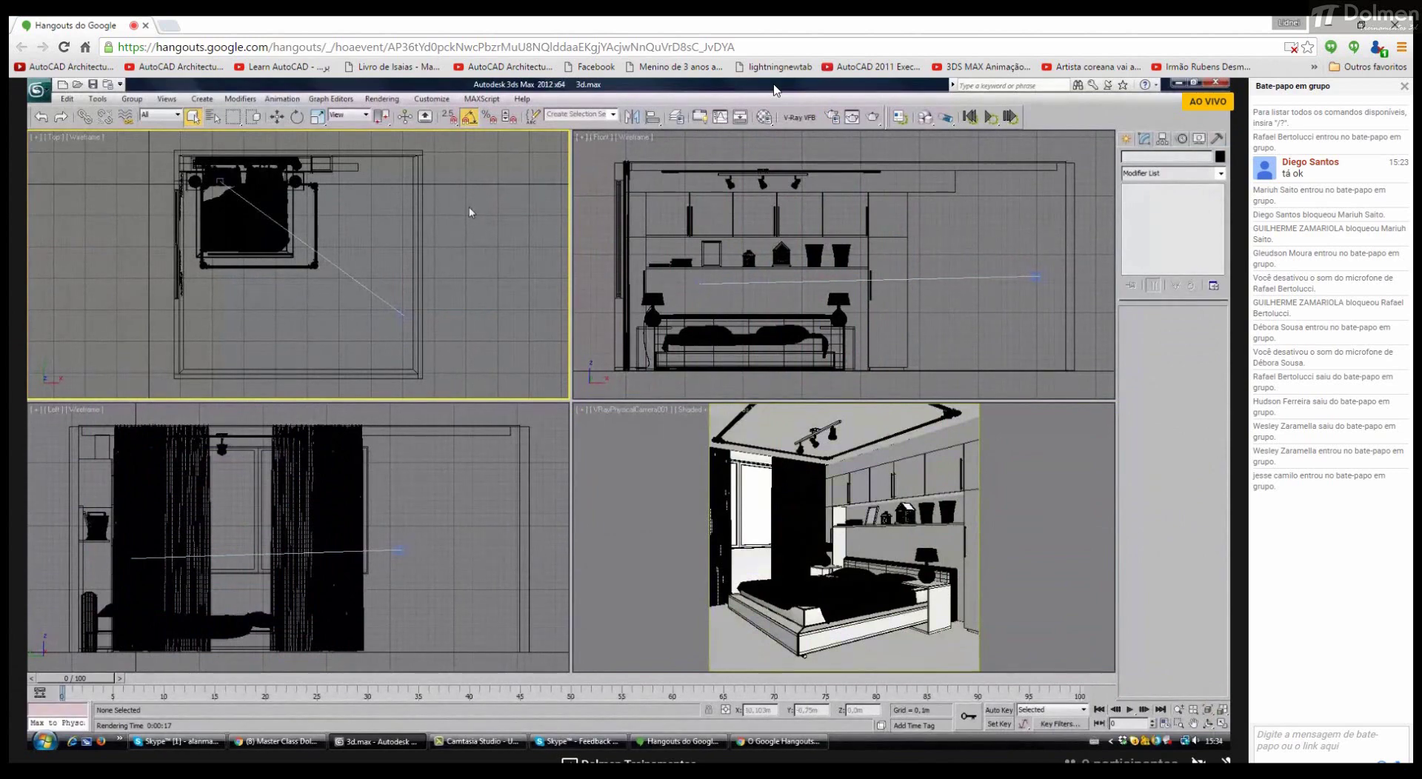
{"action": "scroll", "coordinate": [470, 246], "scroll_direction": "down", "scroll_amount": 2}
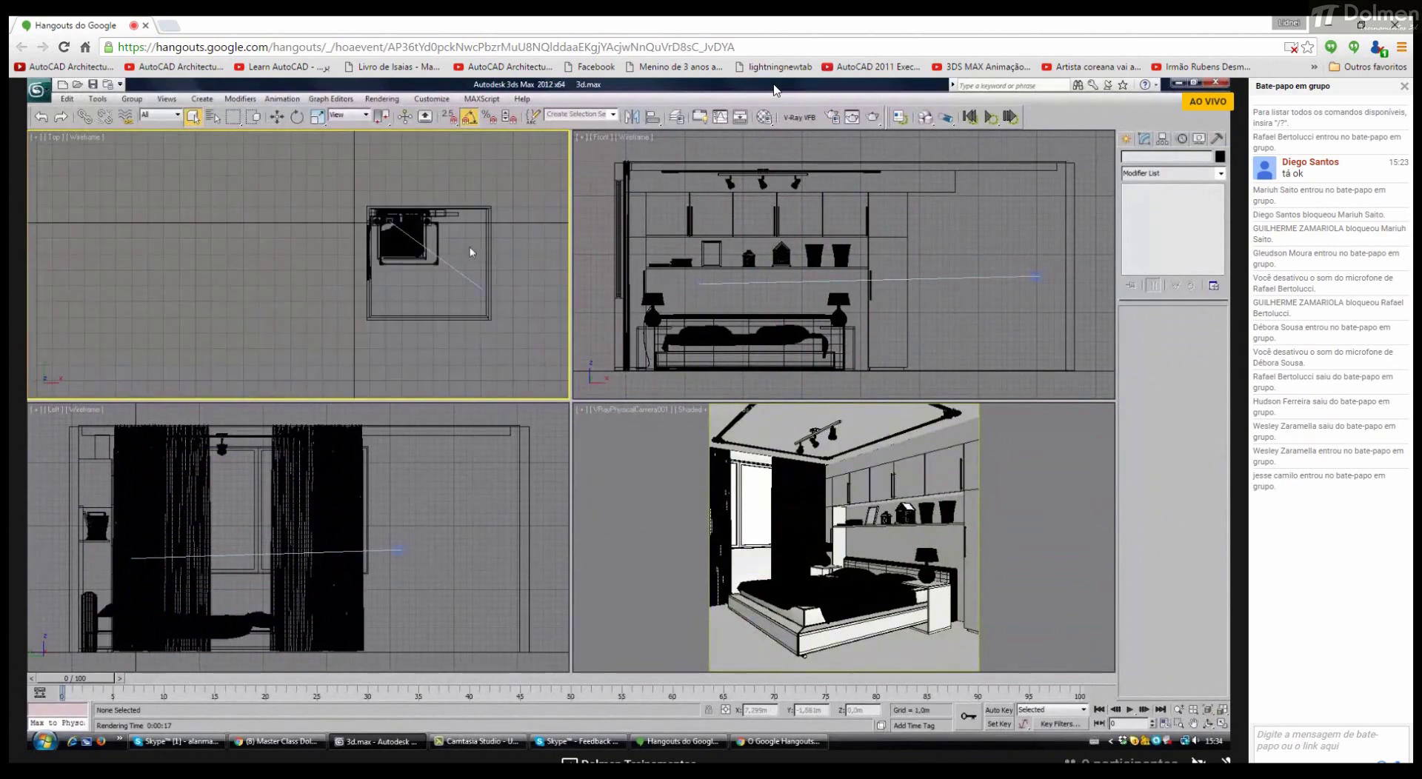
{"action": "scroll", "coordinate": [469, 252], "scroll_direction": "down", "scroll_amount": 1}
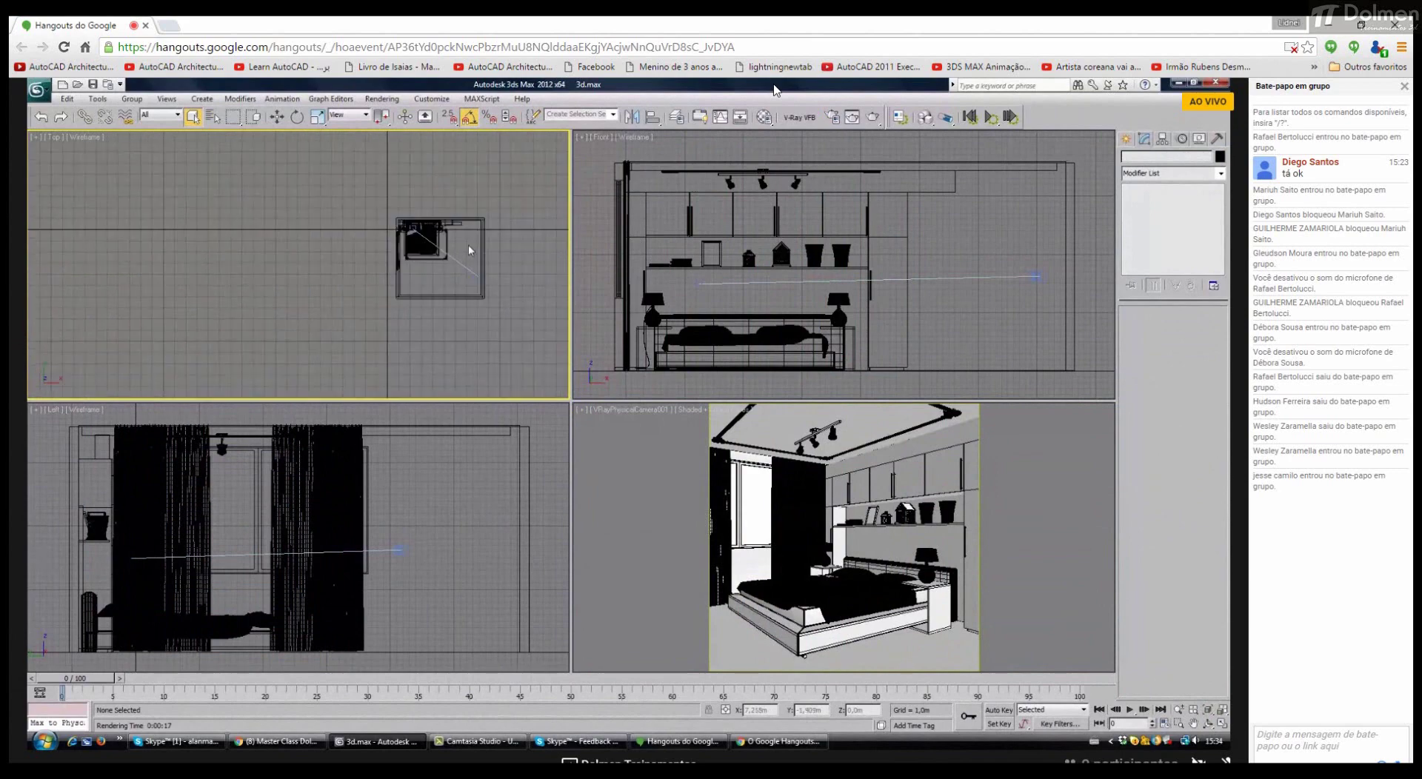
{"action": "left_click", "coordinate": [1128, 140]}
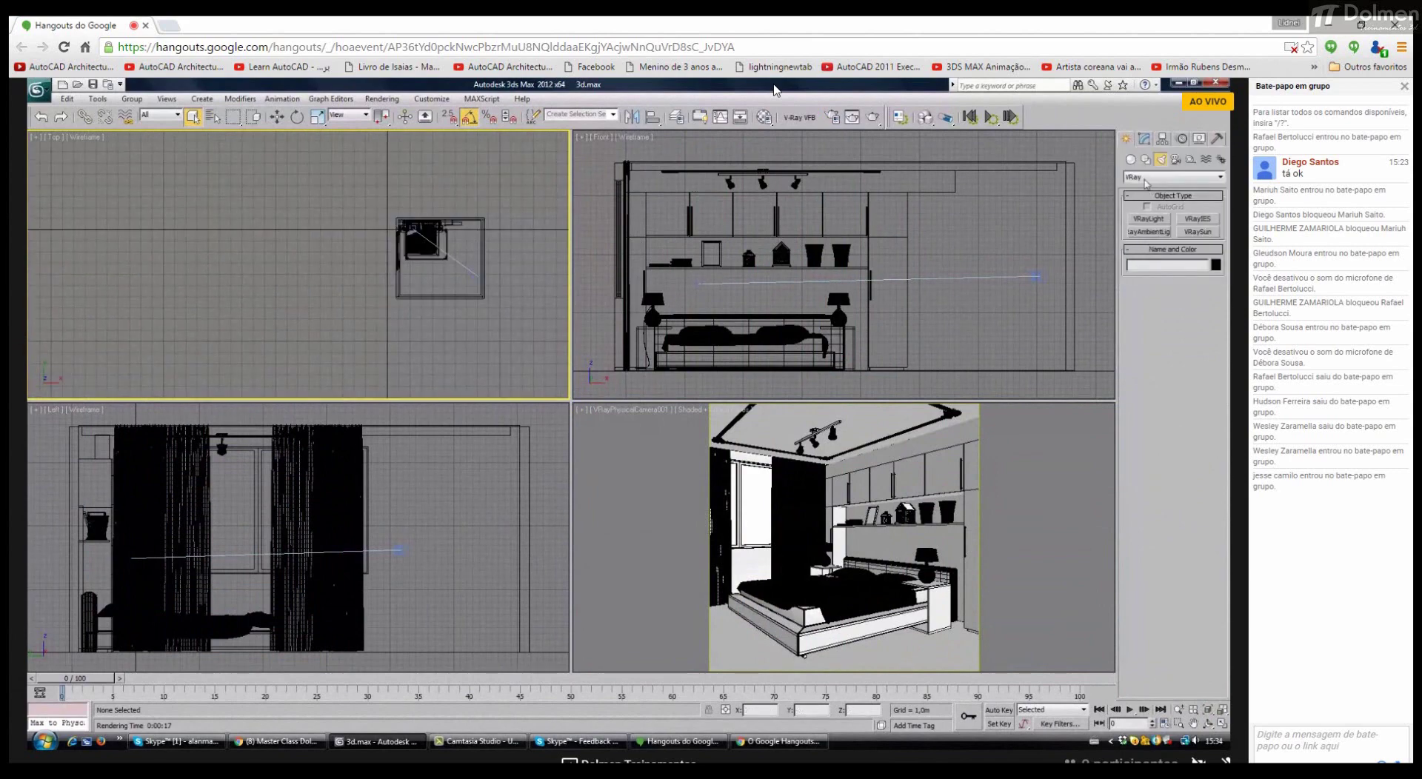
{"action": "left_click", "coordinate": [1198, 232]}
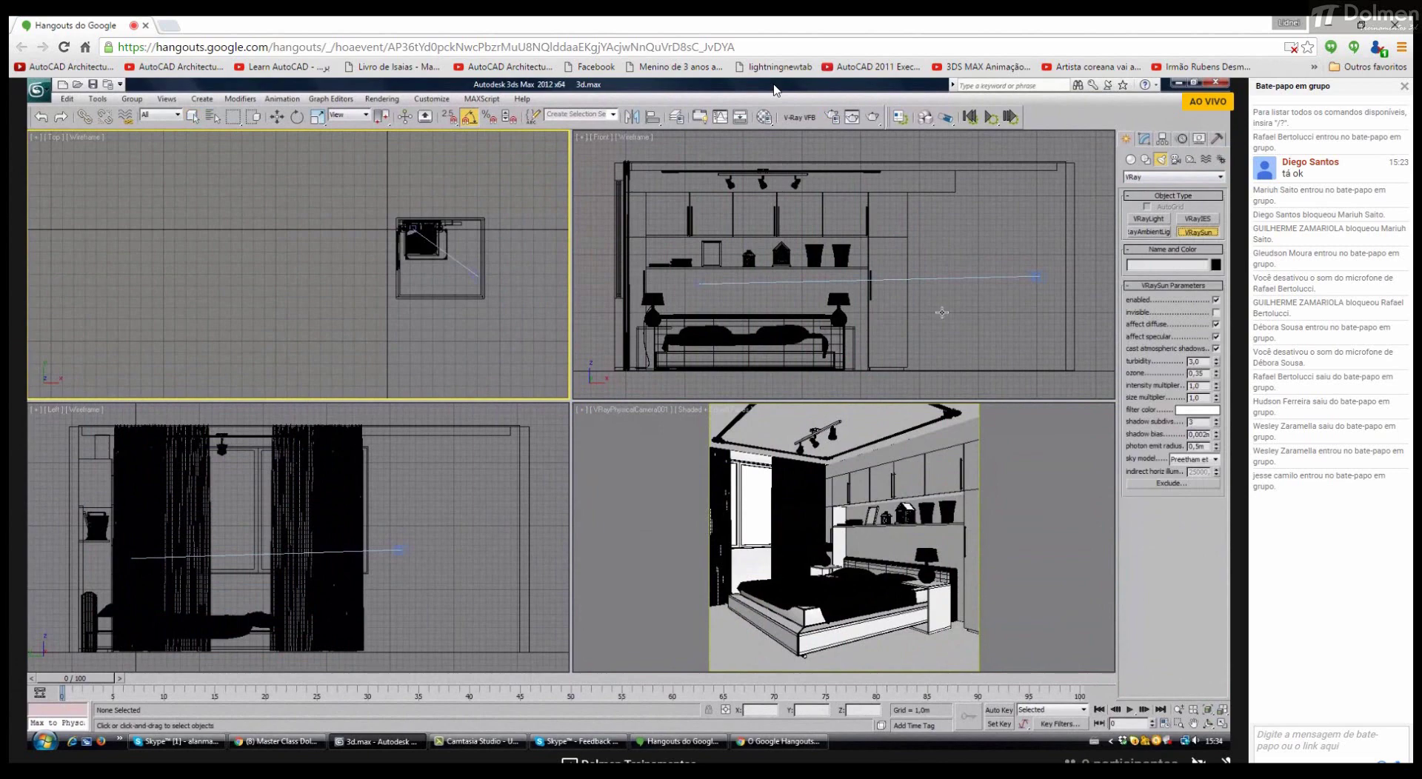
{"action": "scroll", "coordinate": [403, 300], "scroll_direction": "down", "scroll_amount": 2}
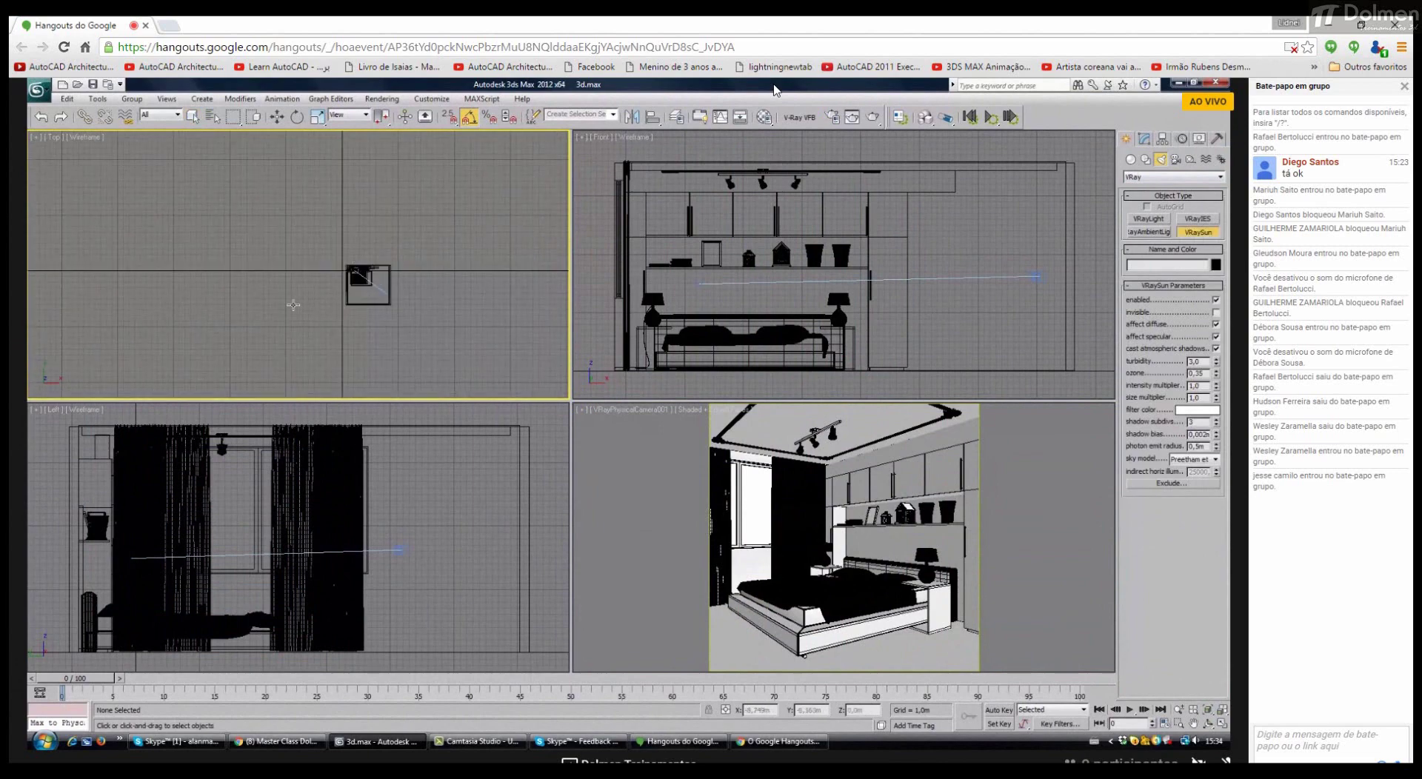
{"action": "left_click_drag", "start_coordinate": [187, 331], "coordinate": [359, 277]}
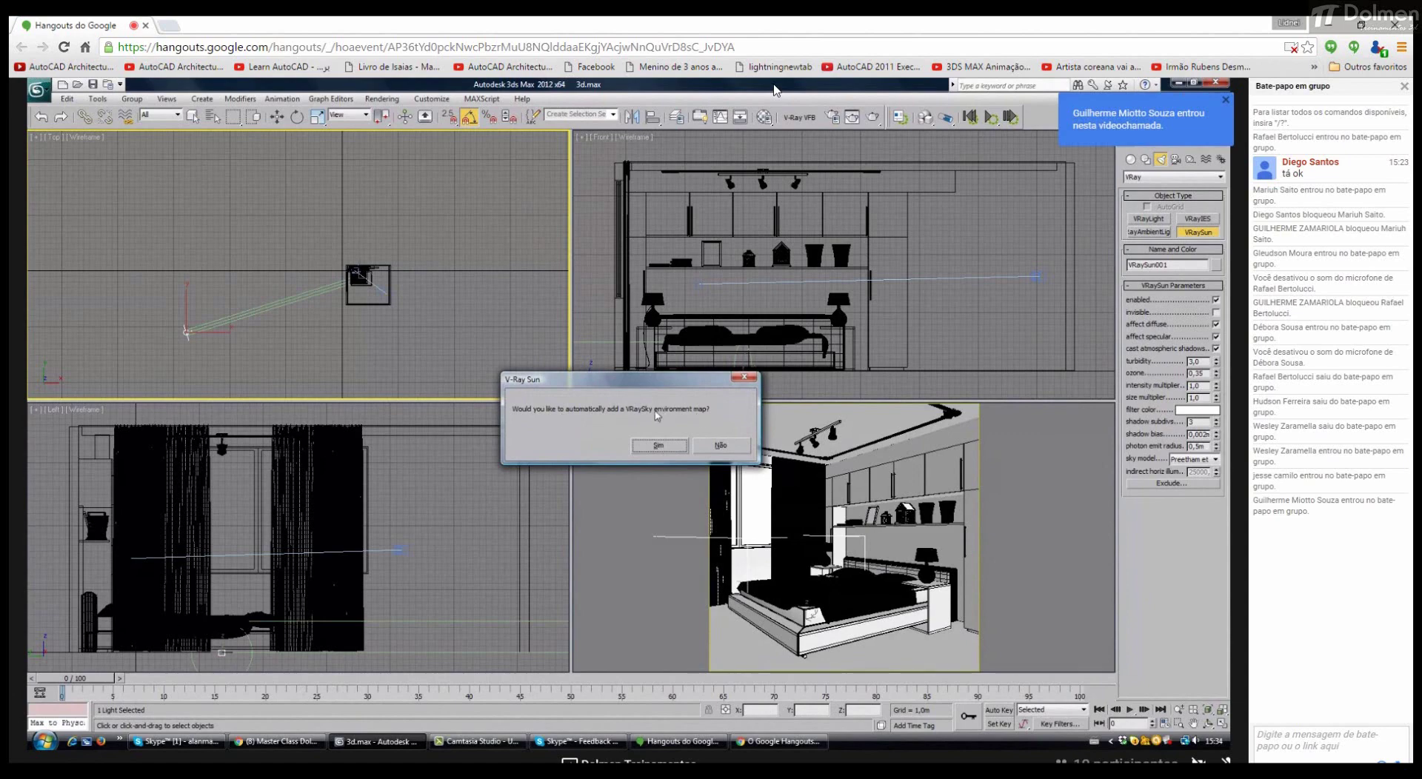
Step: Decline the VRaySky environment map prompt and finish creating the sun
{"action": "left_click", "coordinate": [727, 447]}
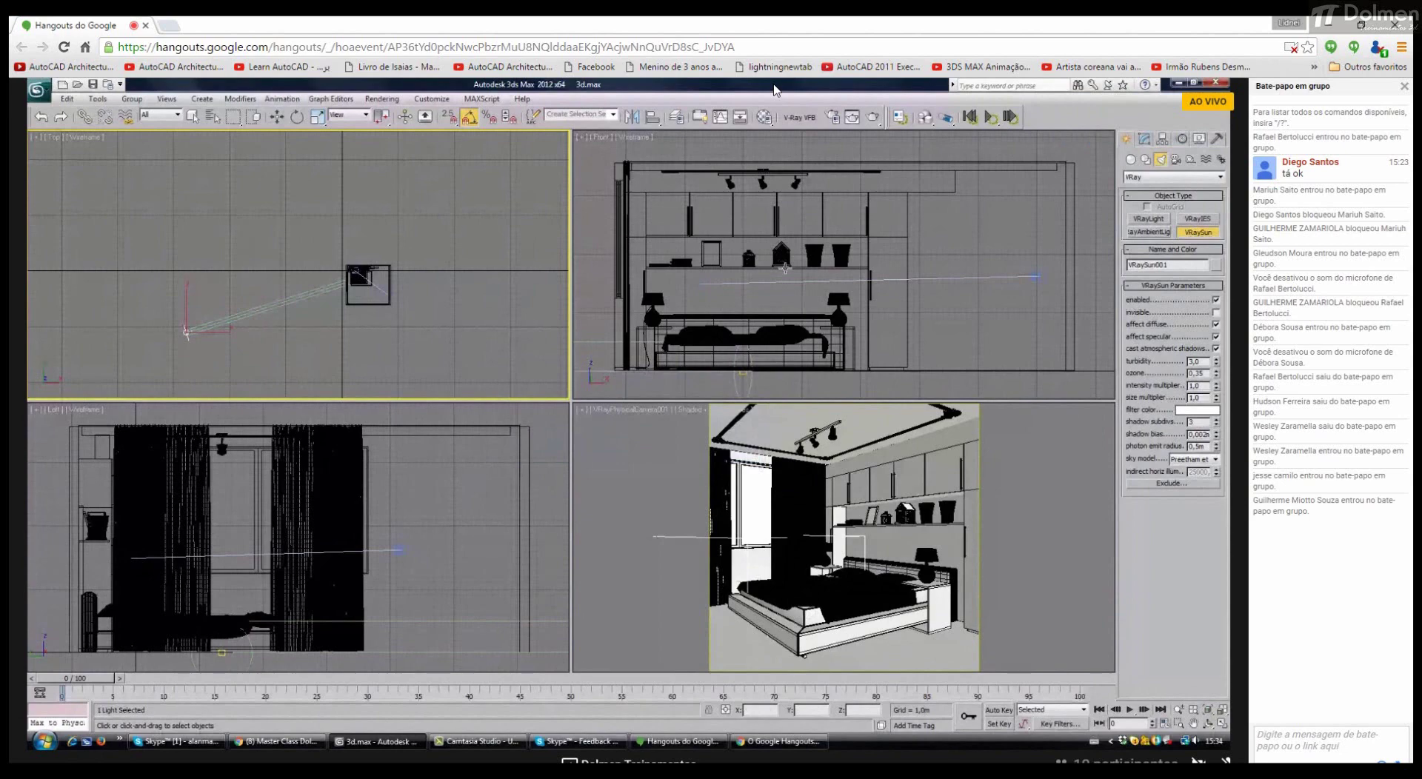
{"action": "right_click", "coordinate": [786, 270]}
{"action": "right_click", "coordinate": [787, 270]}
Step: Move VRaySun001 up in the Front view to a moderate height above the room
{"action": "middle_click_drag", "start_coordinate": [786, 271], "coordinate": [935, 320]}
{"action": "scroll", "coordinate": [937, 283], "scroll_direction": "down", "scroll_amount": 5}
{"action": "scroll", "coordinate": [937, 283], "scroll_direction": "down", "scroll_amount": 3}
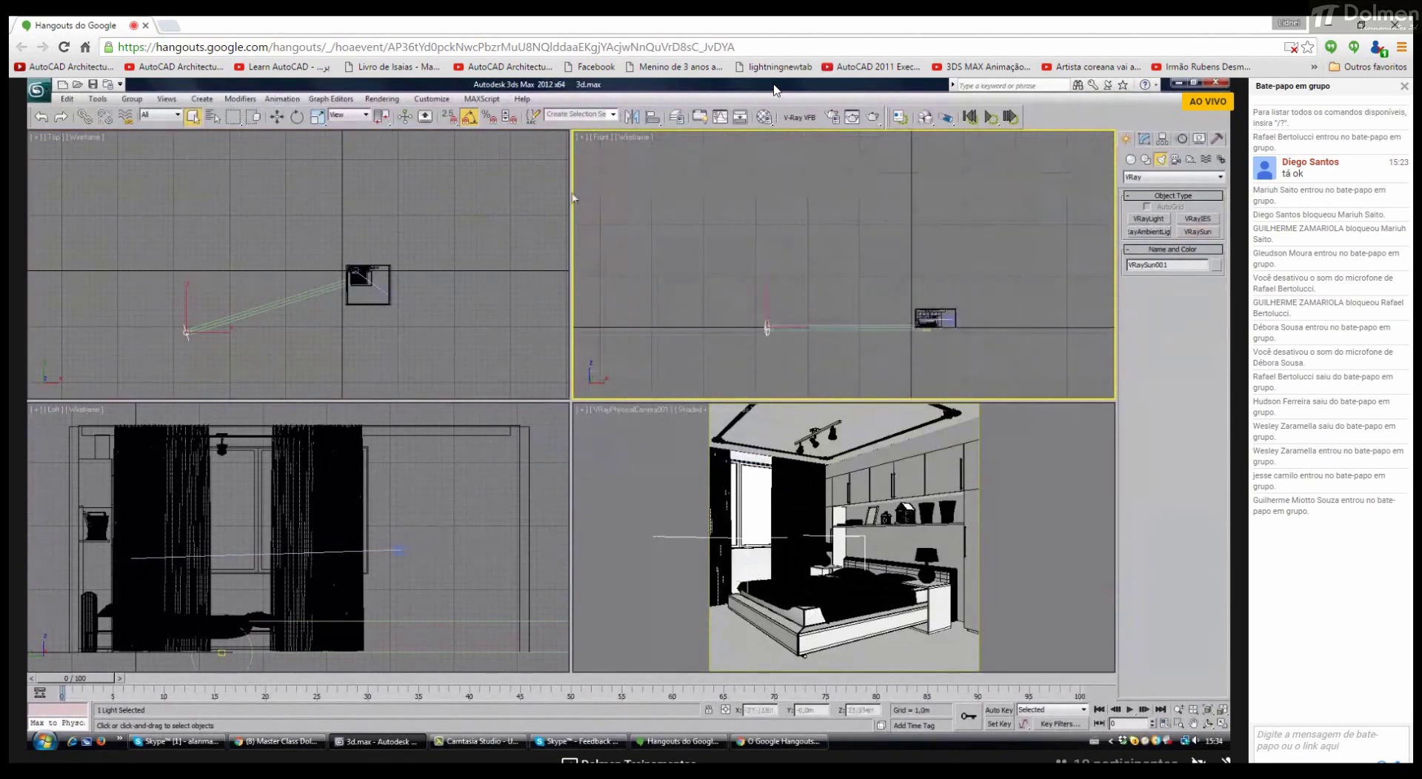
{"action": "key", "text": "w"}
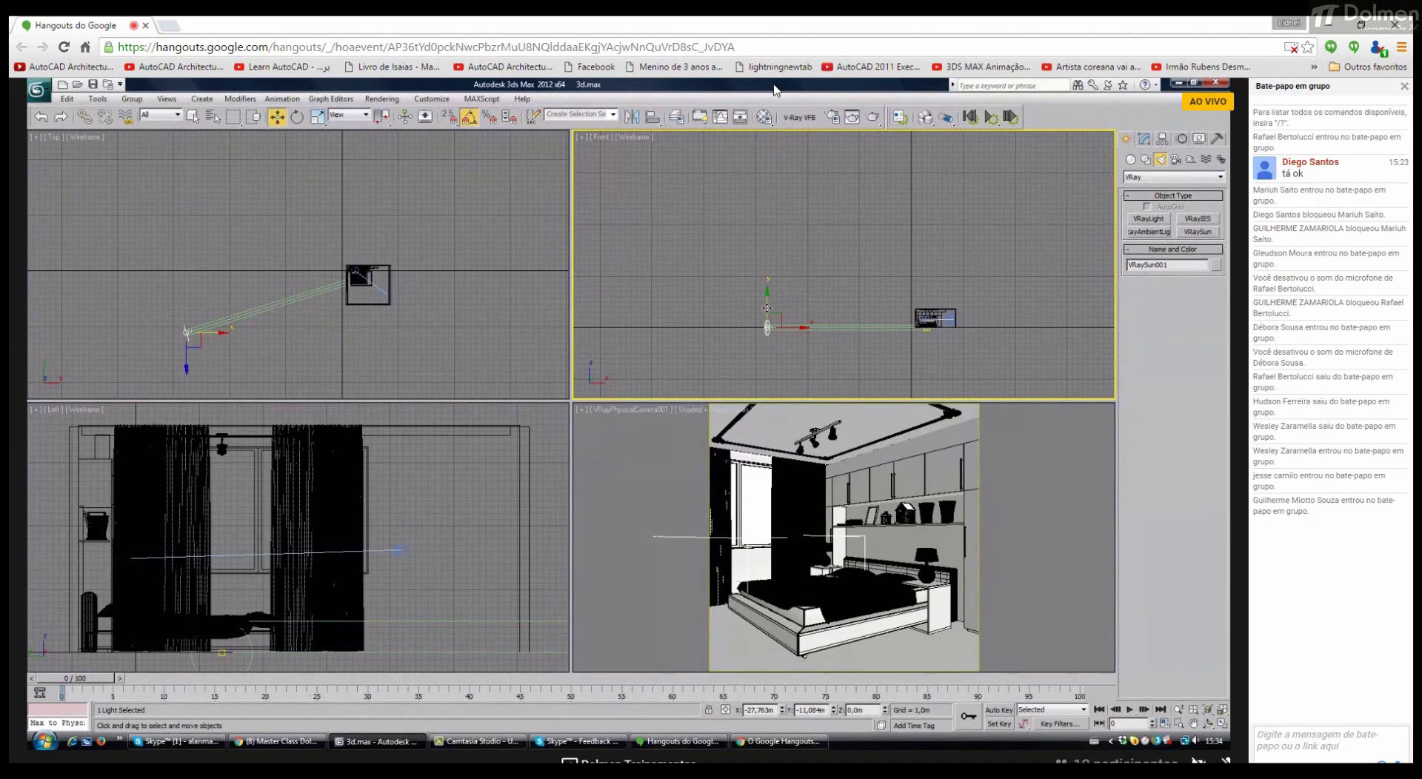
{"action": "left_click_drag", "start_coordinate": [768, 308], "coordinate": [778, 137]}
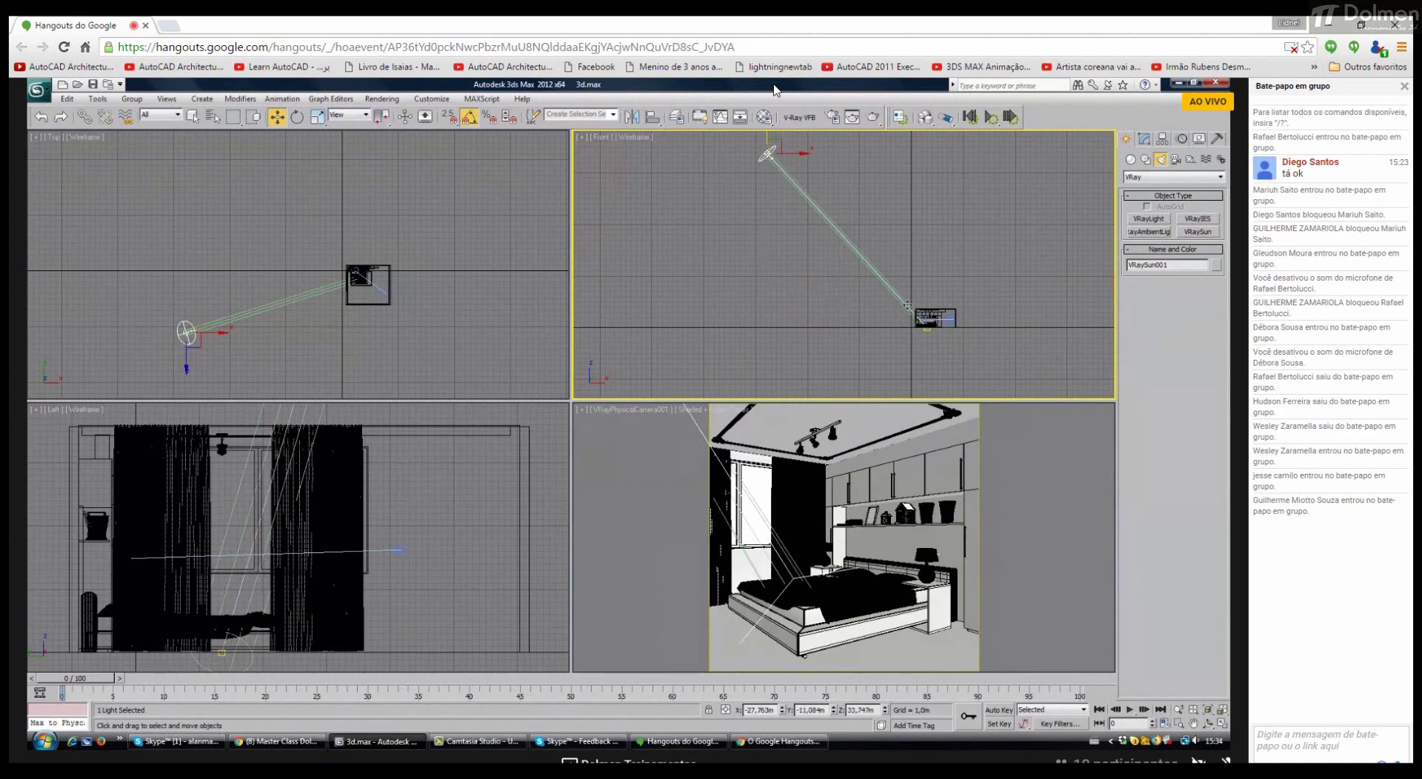
{"action": "middle_click_drag", "start_coordinate": [814, 195], "coordinate": [808, 208]}
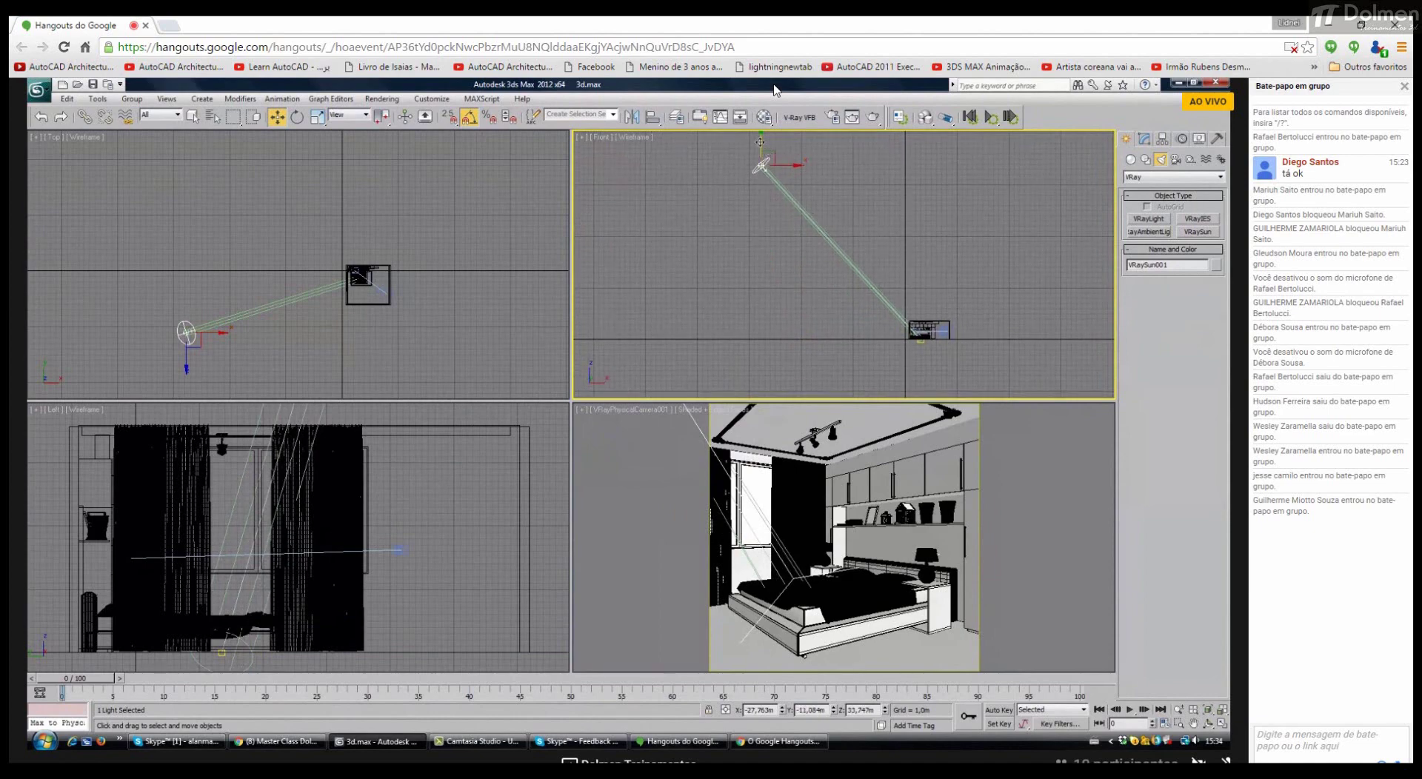
{"action": "left_click_drag", "start_coordinate": [760, 143], "coordinate": [765, 291]}
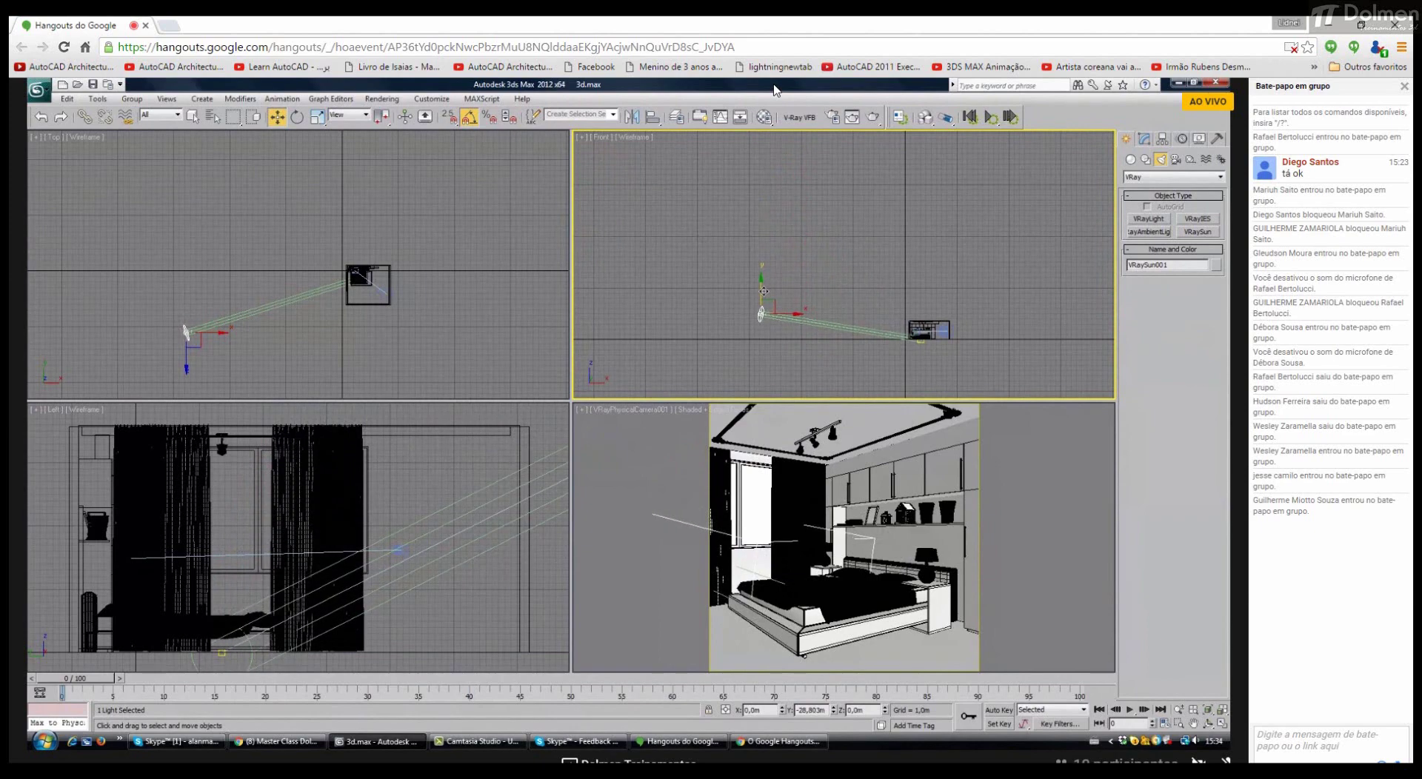
{"action": "left_click_drag", "start_coordinate": [764, 291], "coordinate": [763, 214]}
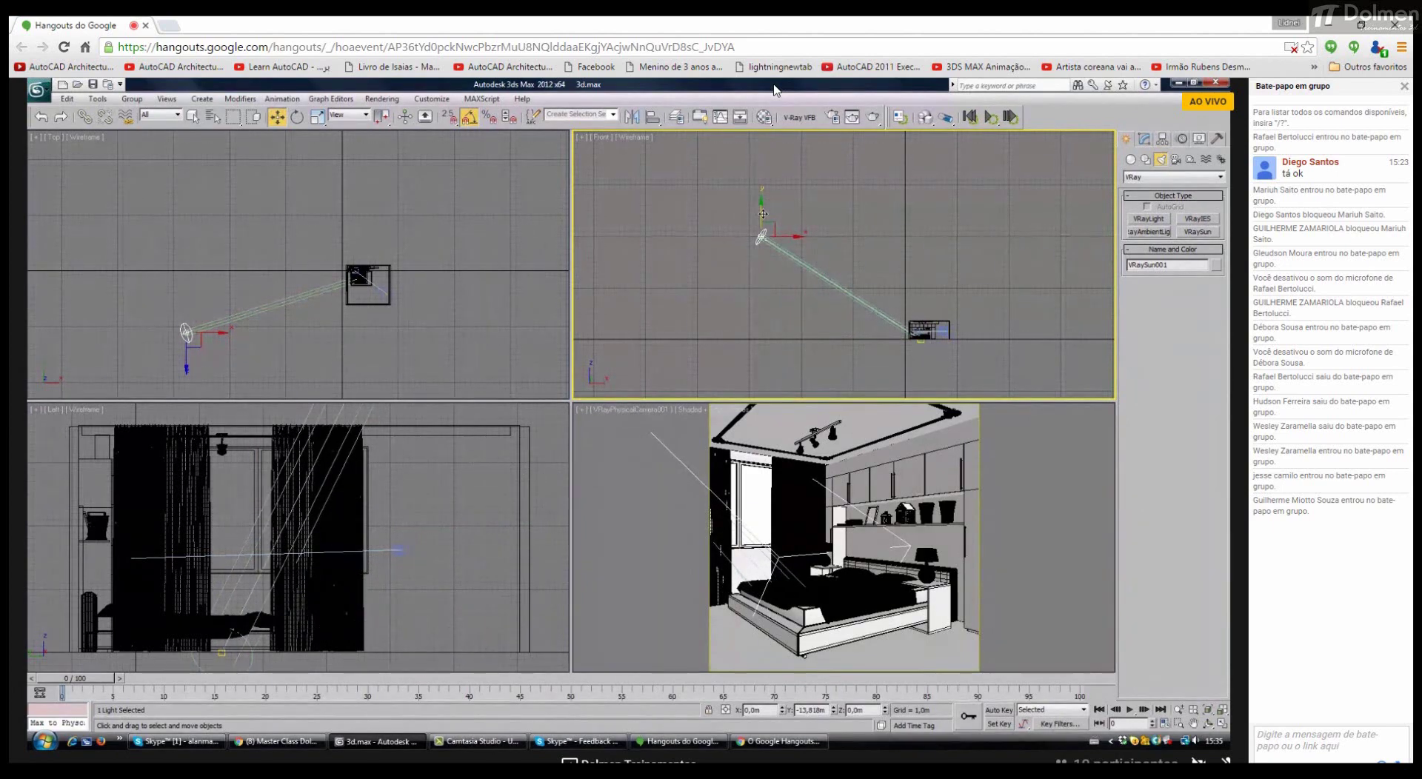
{"action": "right_click", "coordinate": [656, 474]}
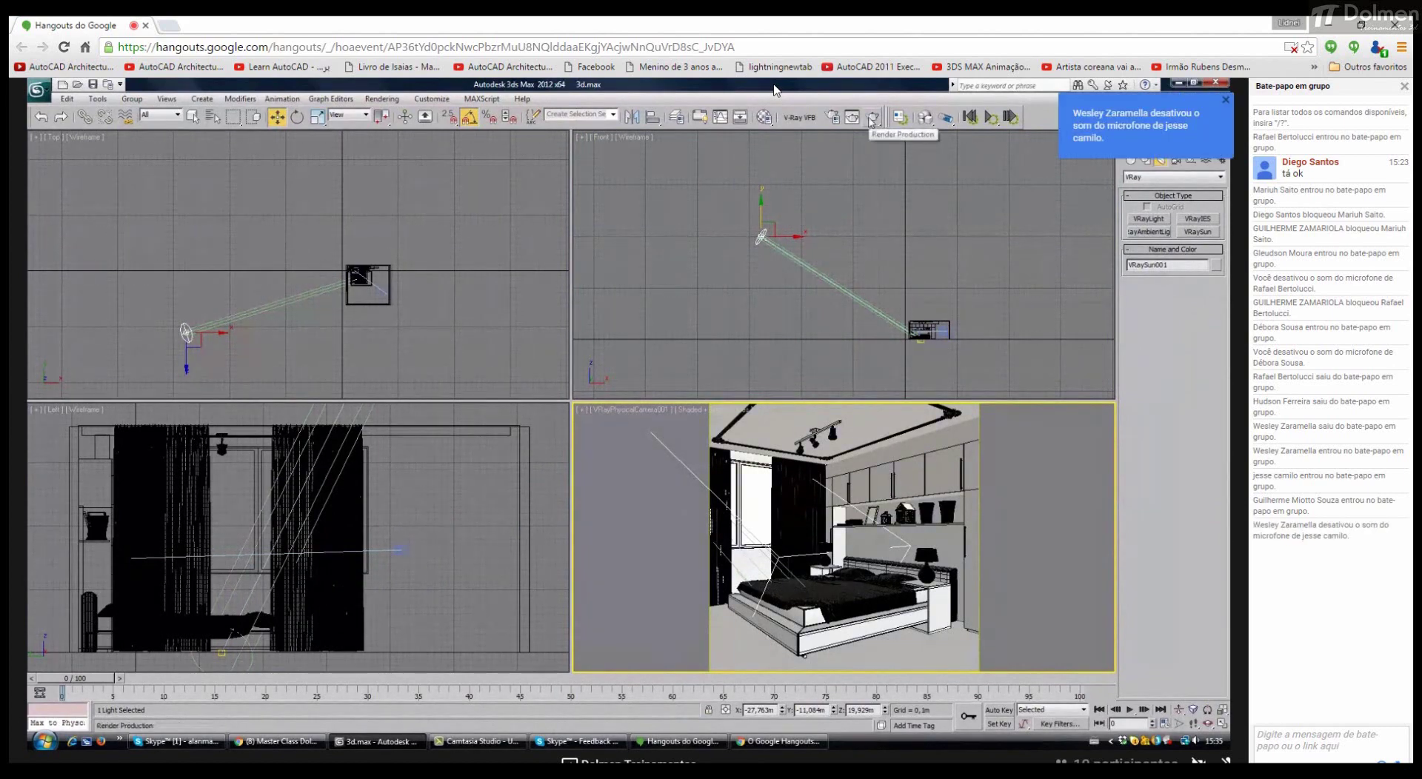
Step: Test-render the bedroom camera view in V-Ray; the sunlit image comes out nearly white
{"action": "left_click", "coordinate": [873, 116]}
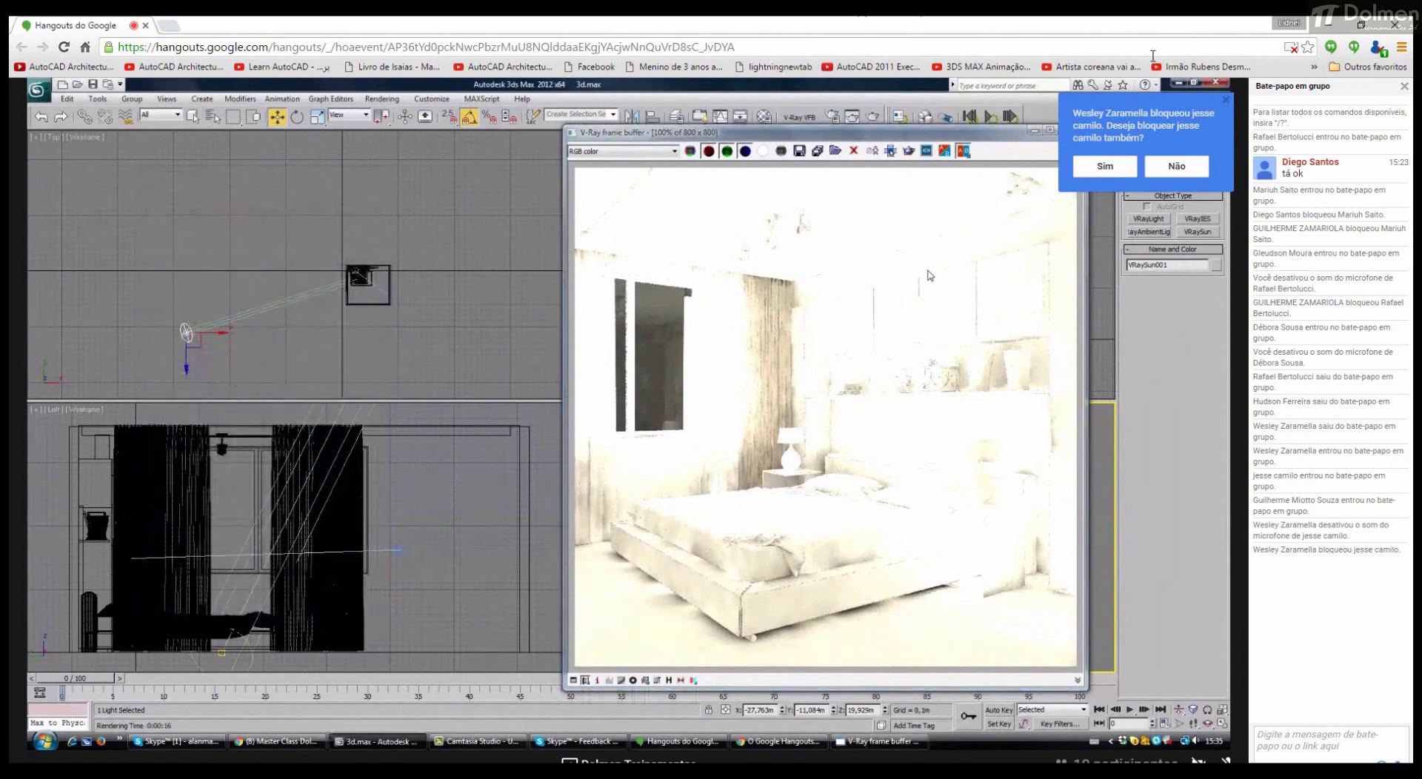
{"action": "left_click", "coordinate": [1177, 167]}
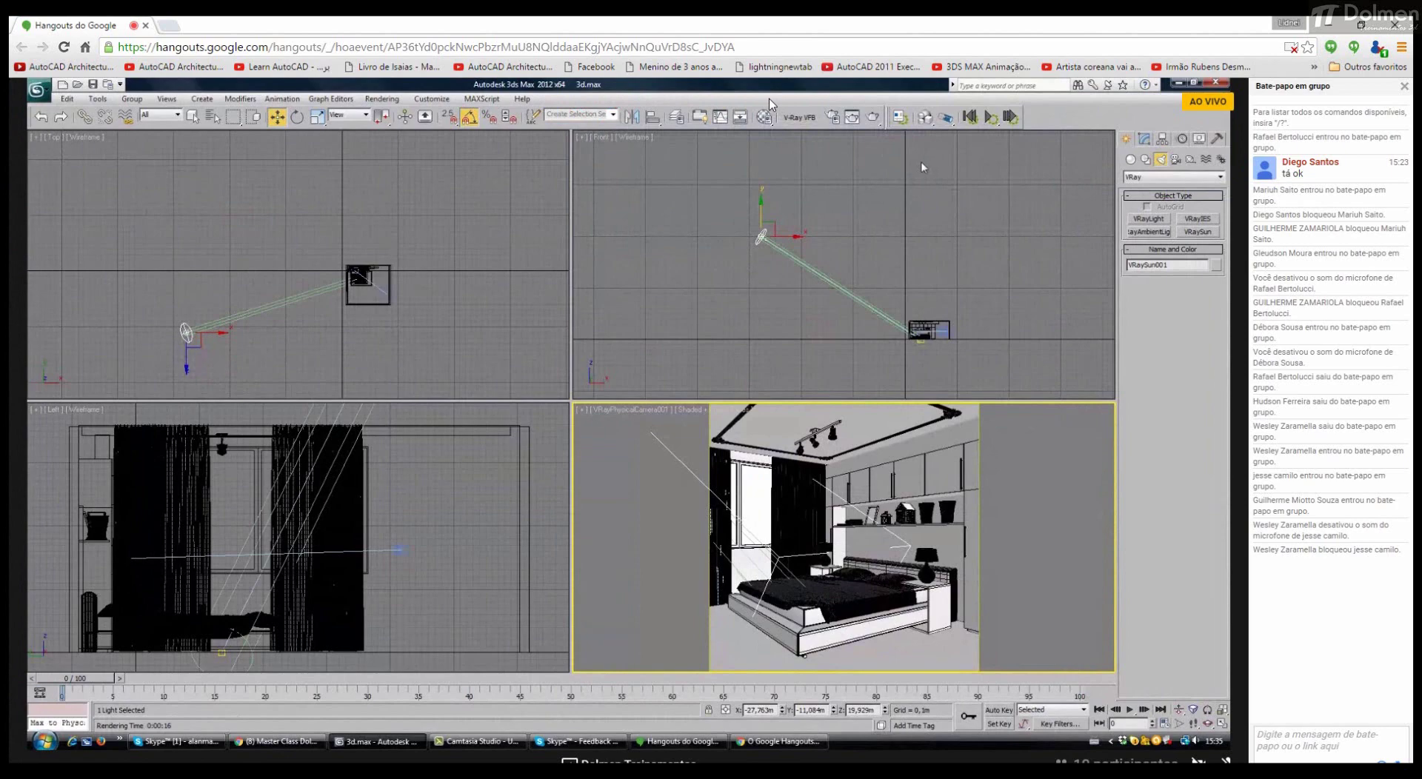
Step: Give VRaySun001 turbidity 2,0 and intensity multiplier 0,1, then re-render for a balanced bedroom
{"action": "left_click", "coordinate": [1148, 140]}
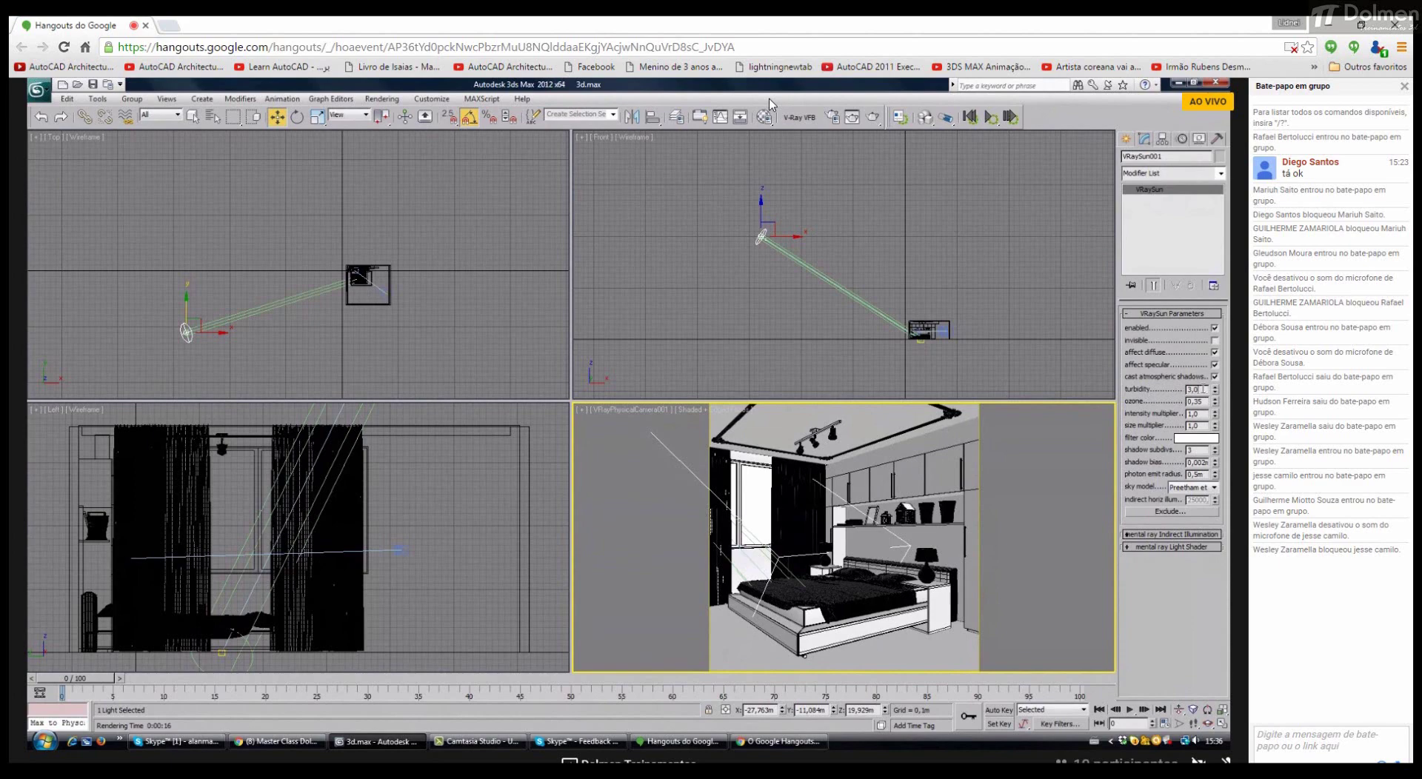
{"action": "left_click_drag", "start_coordinate": [1203, 390], "coordinate": [1184, 391]}
{"action": "left_click", "coordinate": [1165, 415]}
{"action": "double_click", "coordinate": [1197, 414]}
{"action": "left_click", "coordinate": [874, 116]}
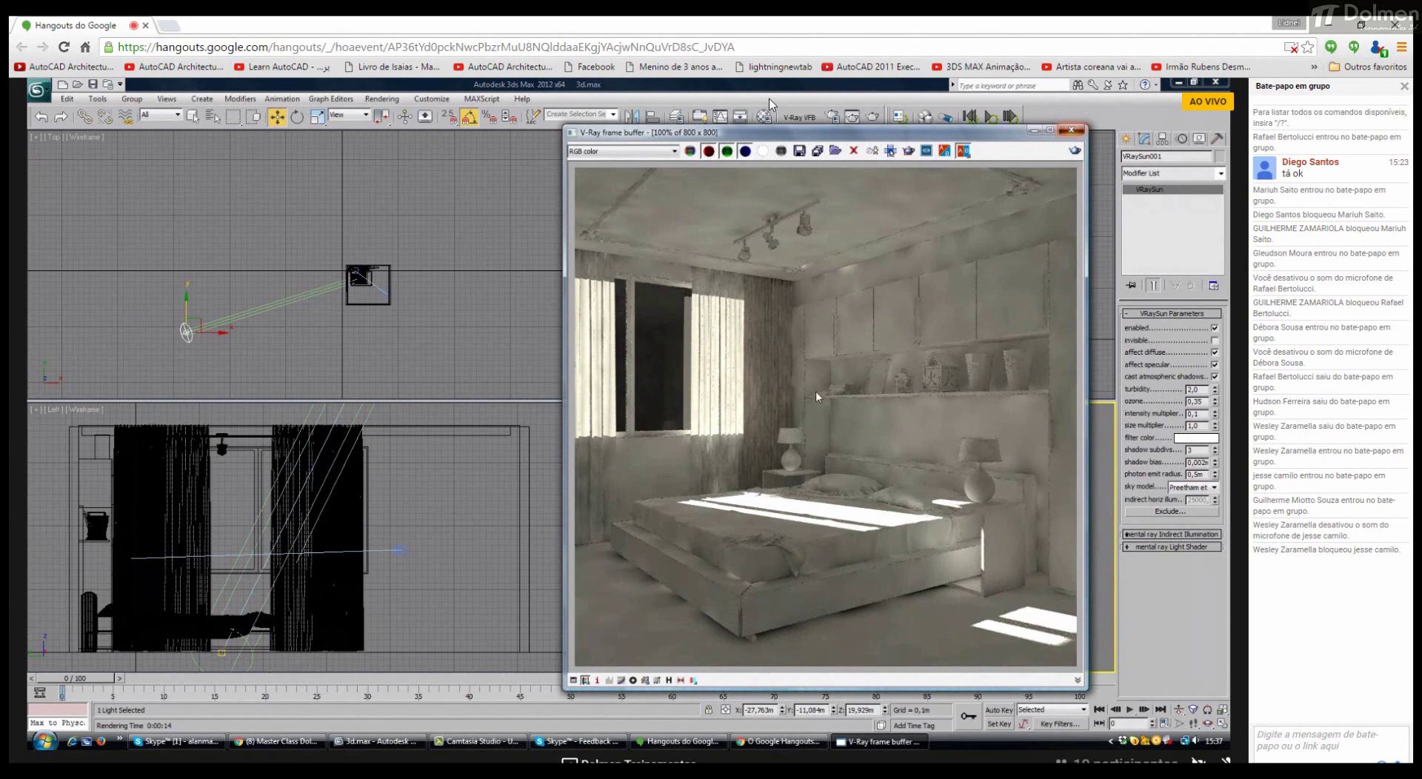
{"action": "left_click", "coordinate": [1071, 129]}
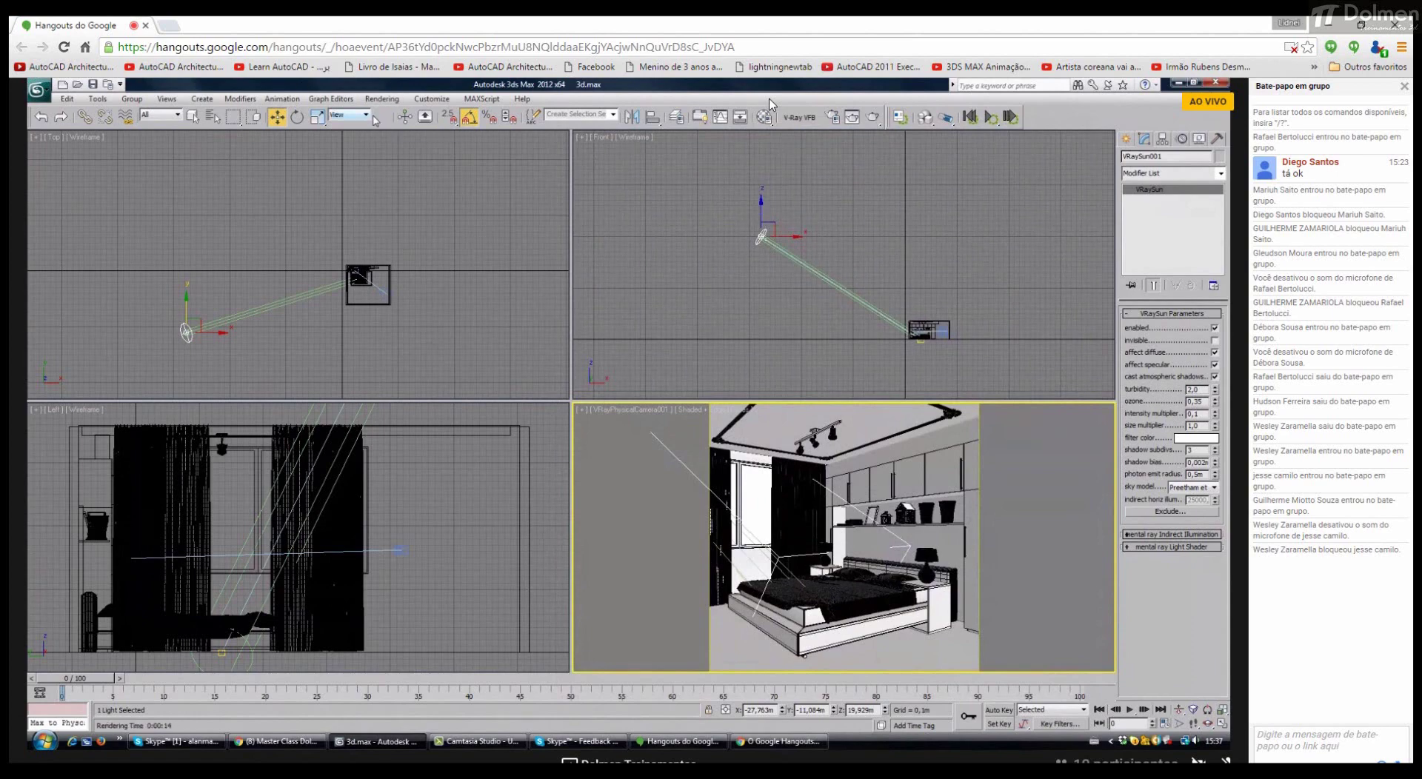
Step: Open Render Setup on the V-Ray tab, briefly opening and closing Environment and Effects
{"action": "left_click", "coordinate": [829, 117]}
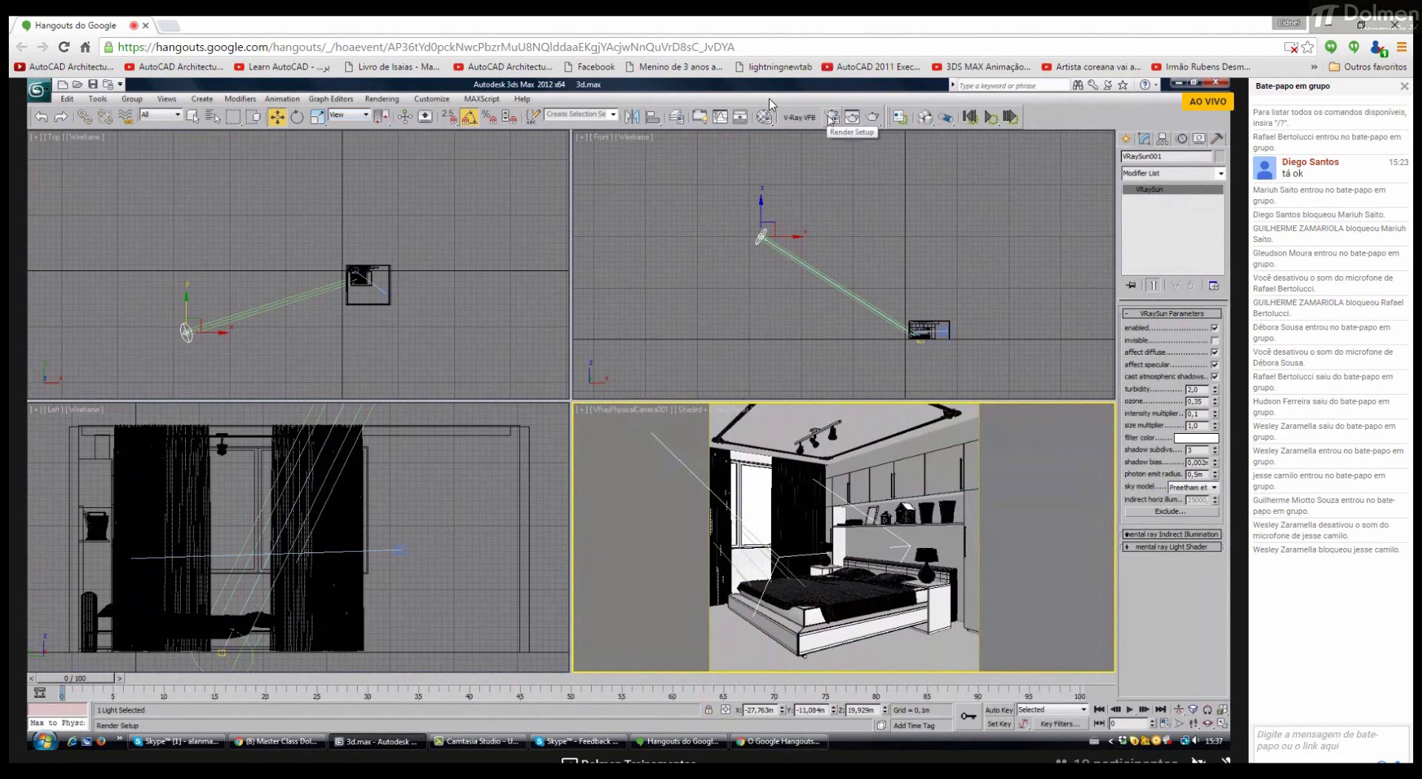
{"action": "left_click_drag", "start_coordinate": [591, 146], "coordinate": [293, 128]}
{"action": "left_click", "coordinate": [222, 143]}
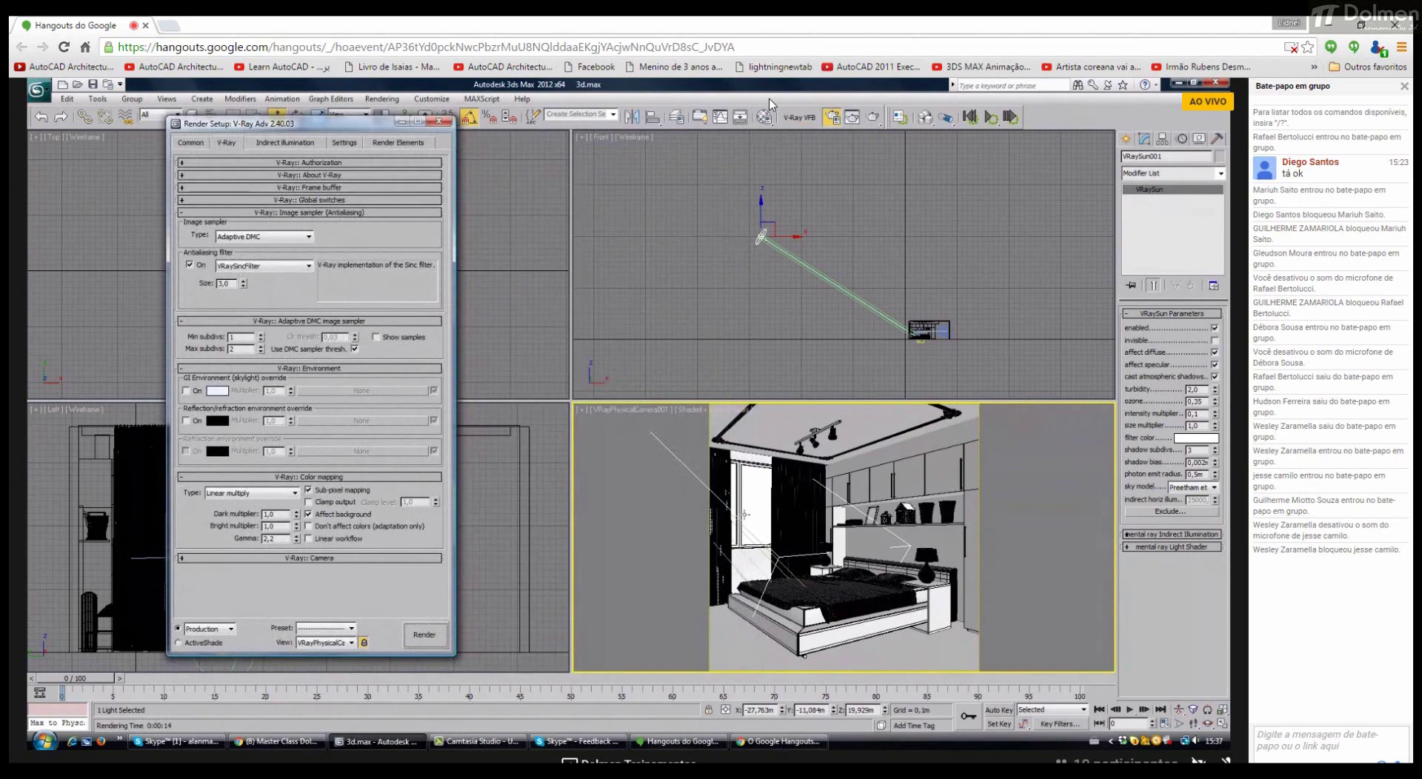
{"action": "left_click", "coordinate": [382, 98]}
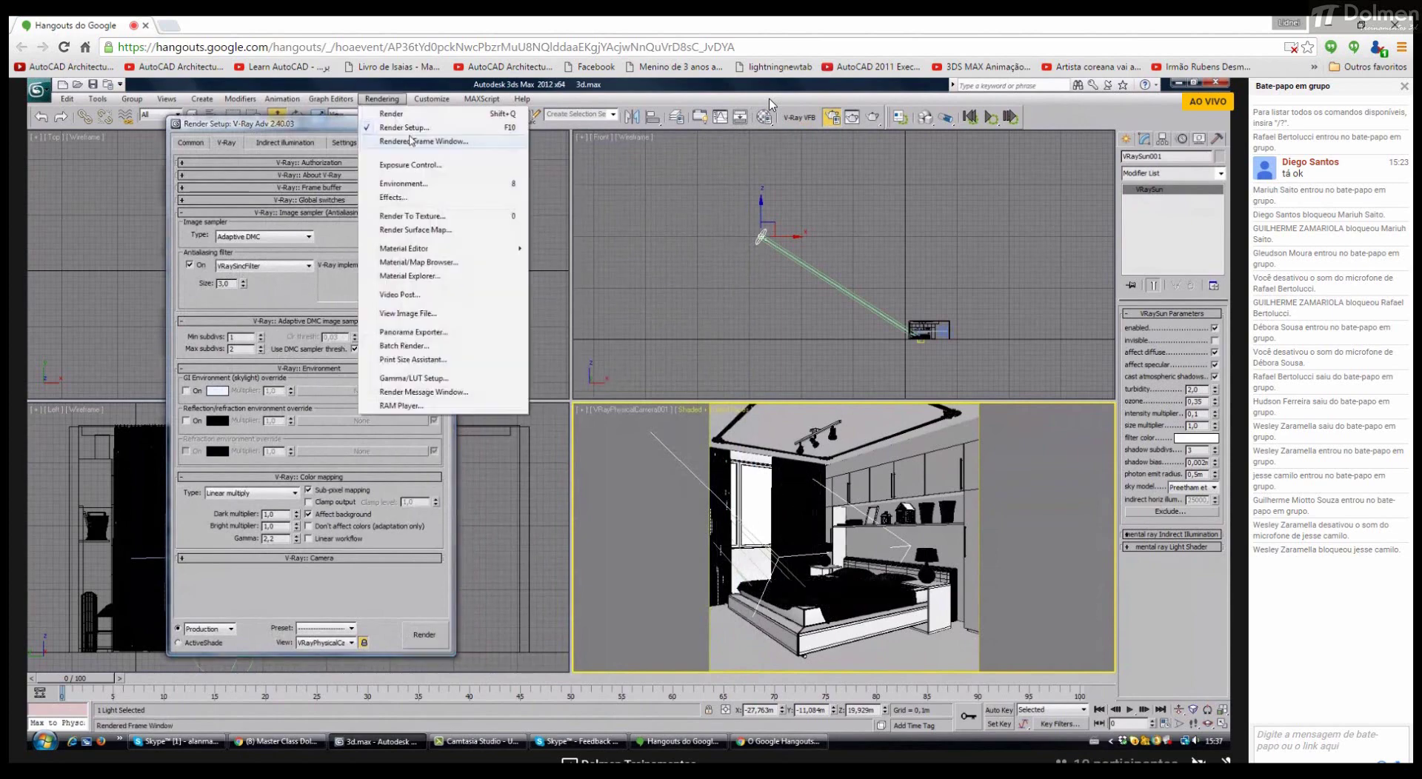
{"action": "left_click", "coordinate": [433, 183]}
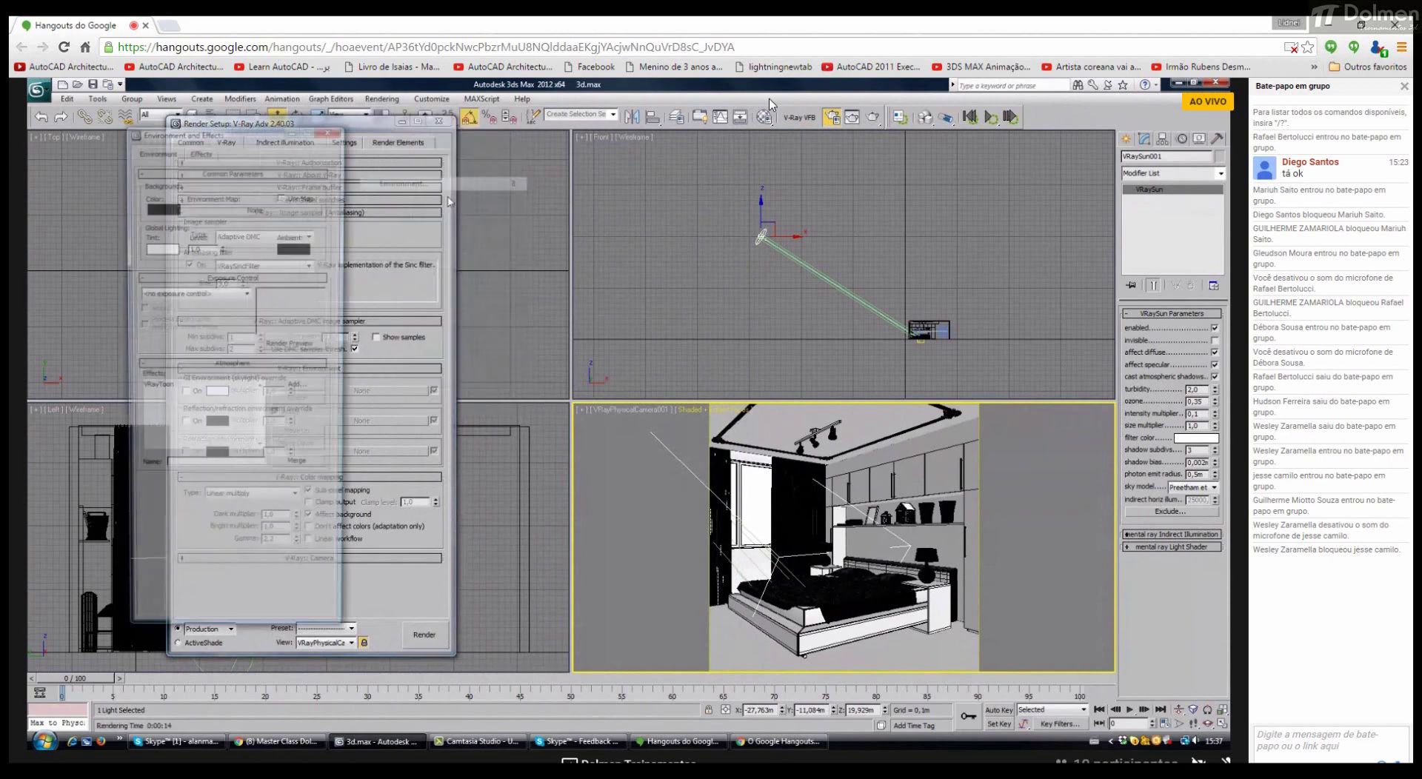
{"action": "key", "text": "8"}
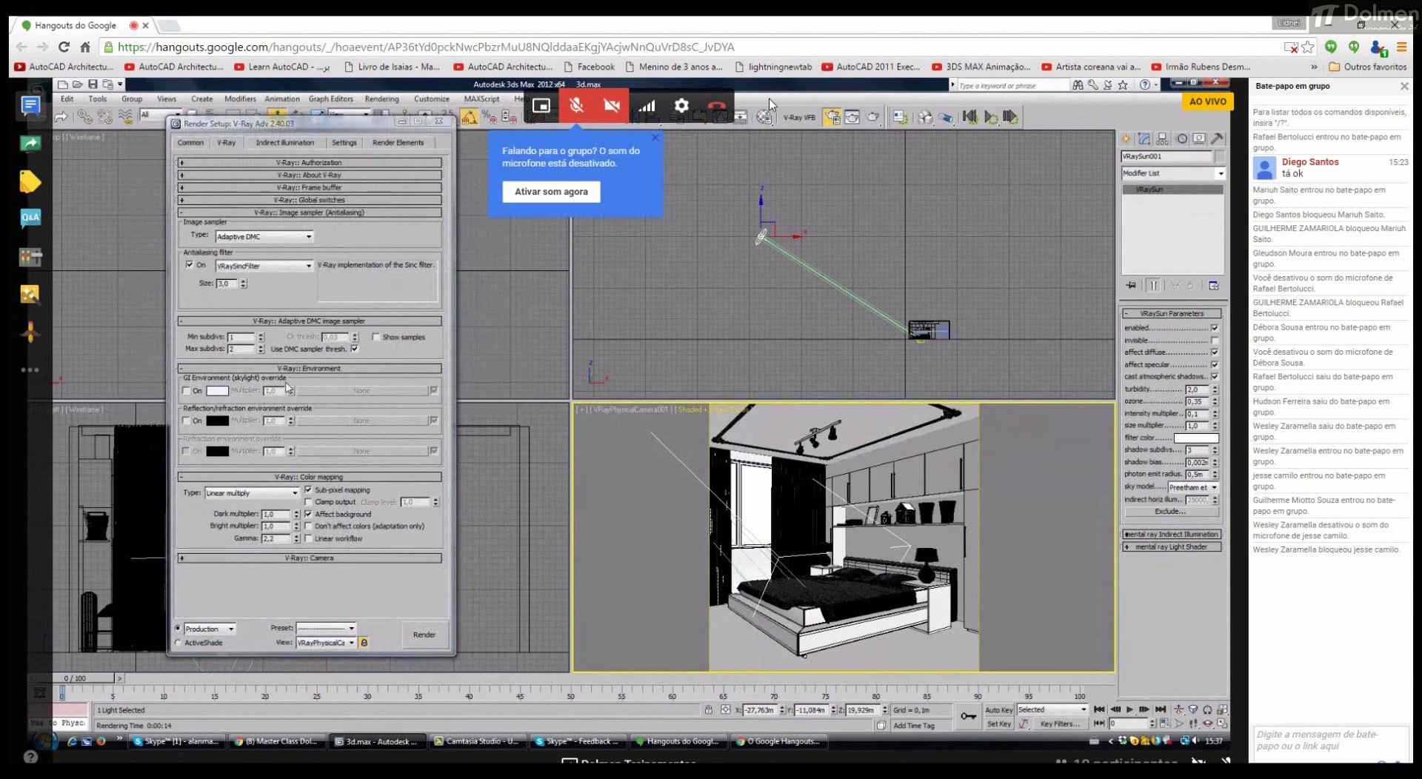
Step: Turn on the GI environment skylight override with a VRaySky map, then switch to Skype
{"action": "left_click", "coordinate": [199, 392]}
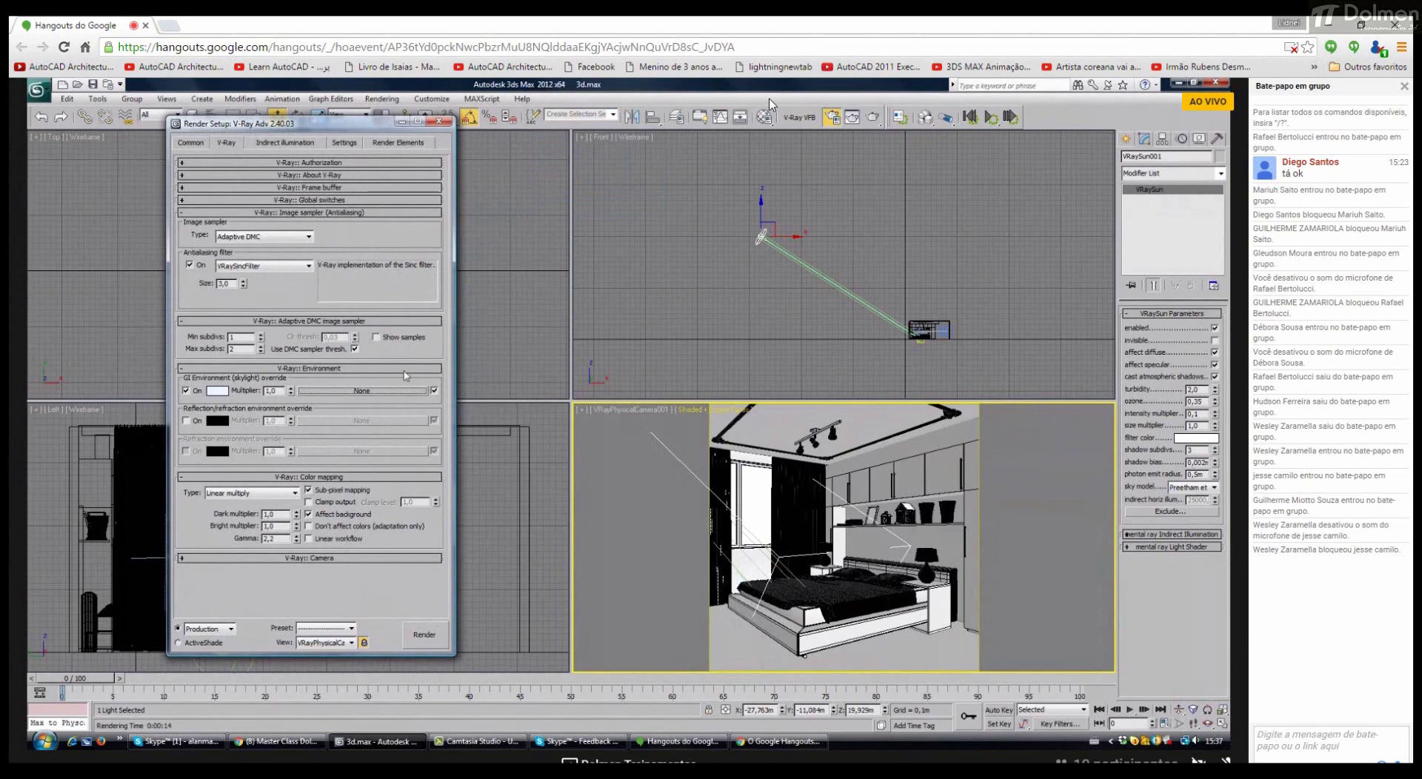
{"action": "left_click", "coordinate": [366, 394]}
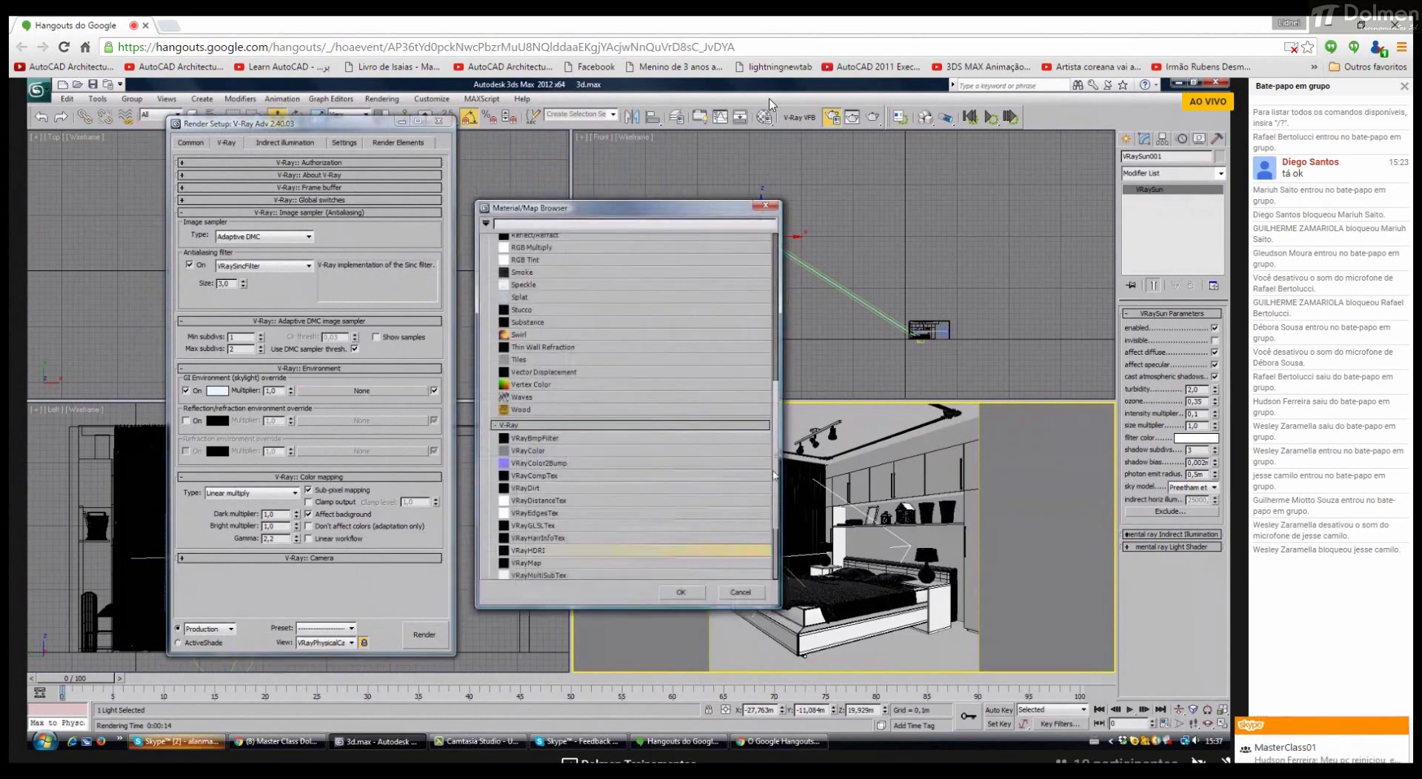
{"action": "scroll", "coordinate": [775, 519], "scroll_direction": "down", "scroll_amount": 3}
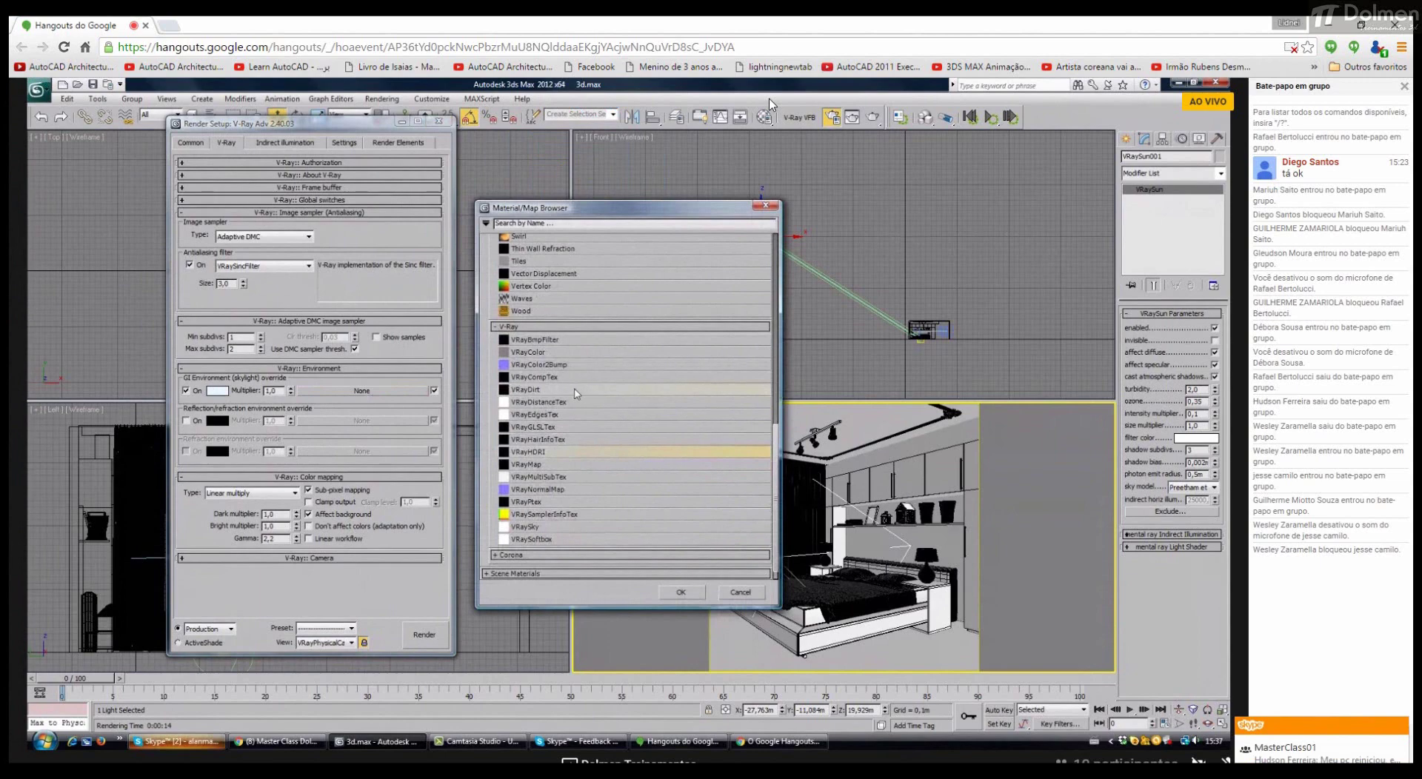
{"action": "double_click", "coordinate": [525, 527]}
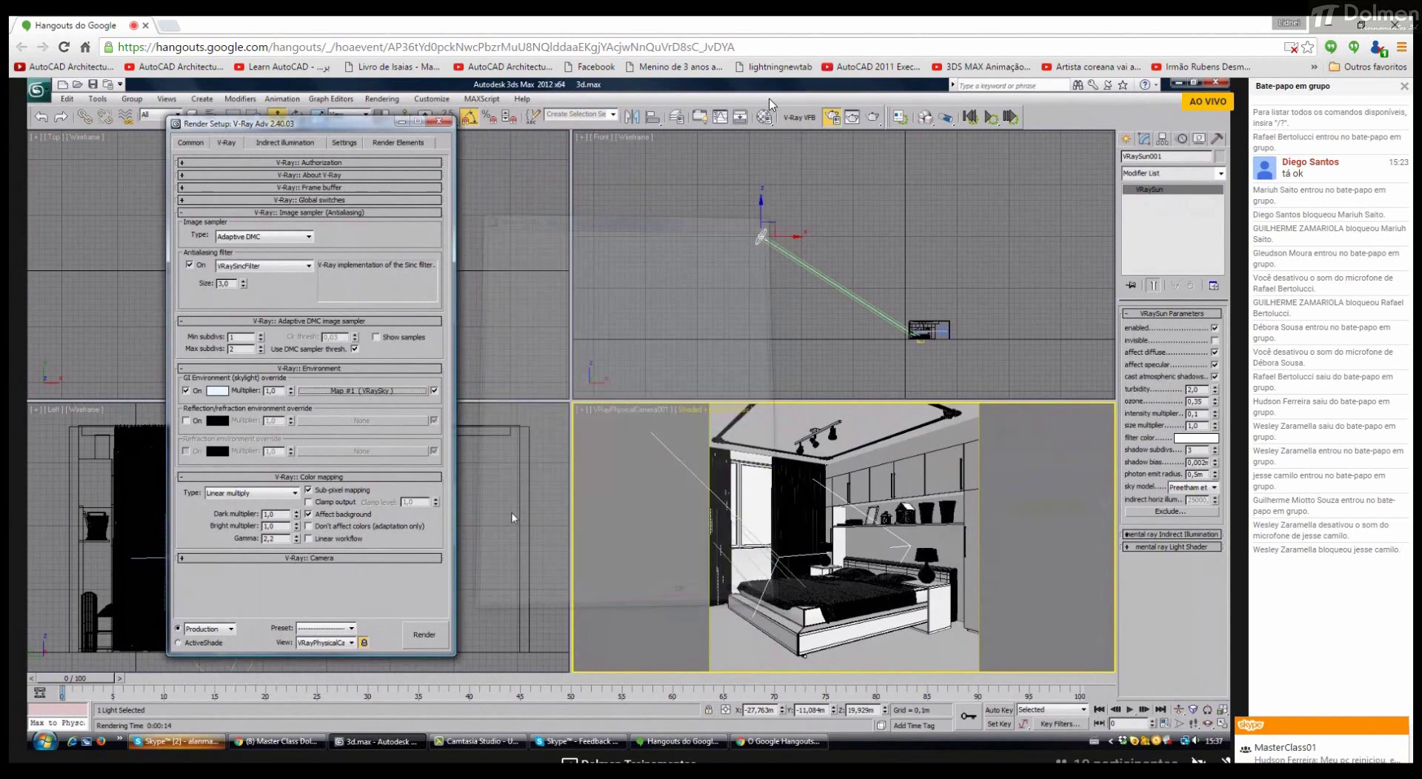
{"action": "left_click", "coordinate": [211, 734]}
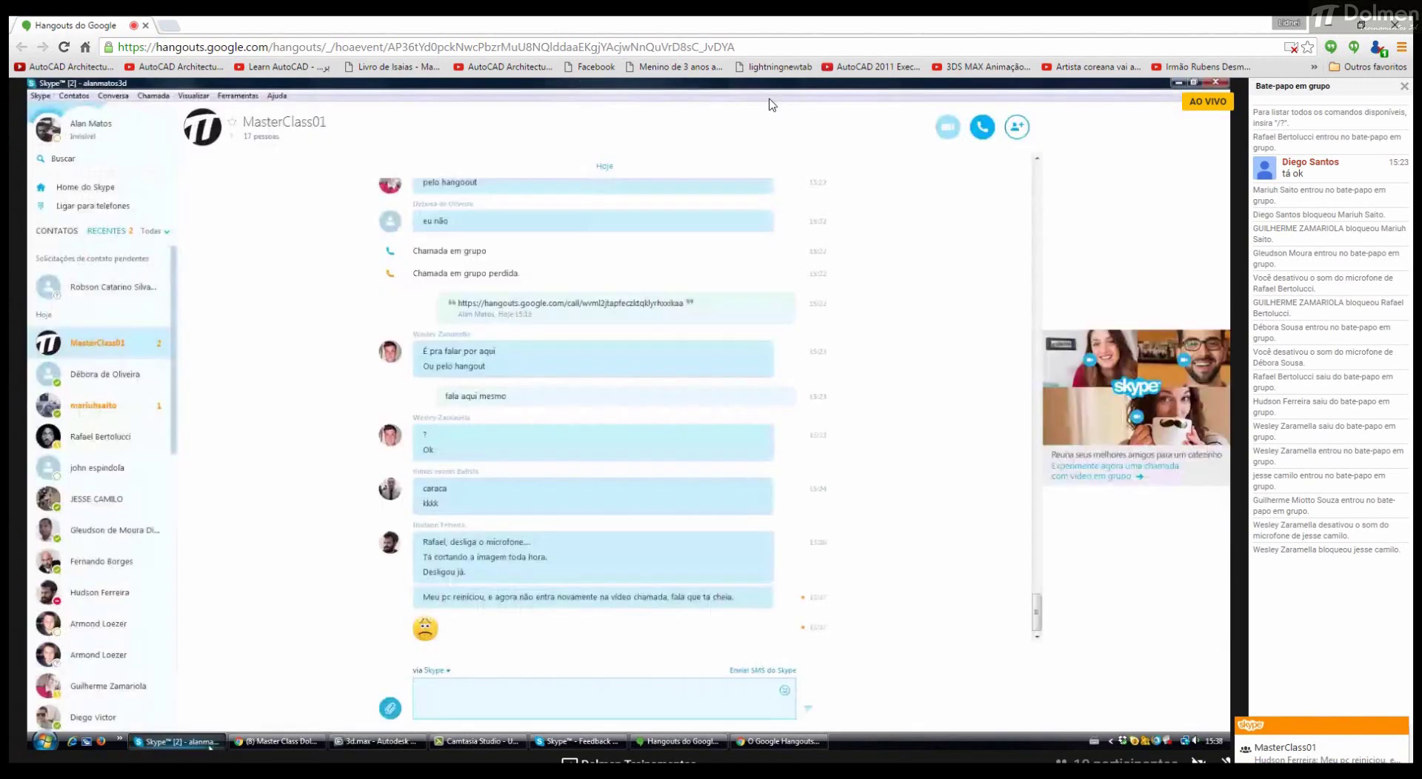
Step: Post 'será q entrou no link da última?' to the group, then check the Hangouts windows
{"action": "left_click", "coordinate": [437, 689]}
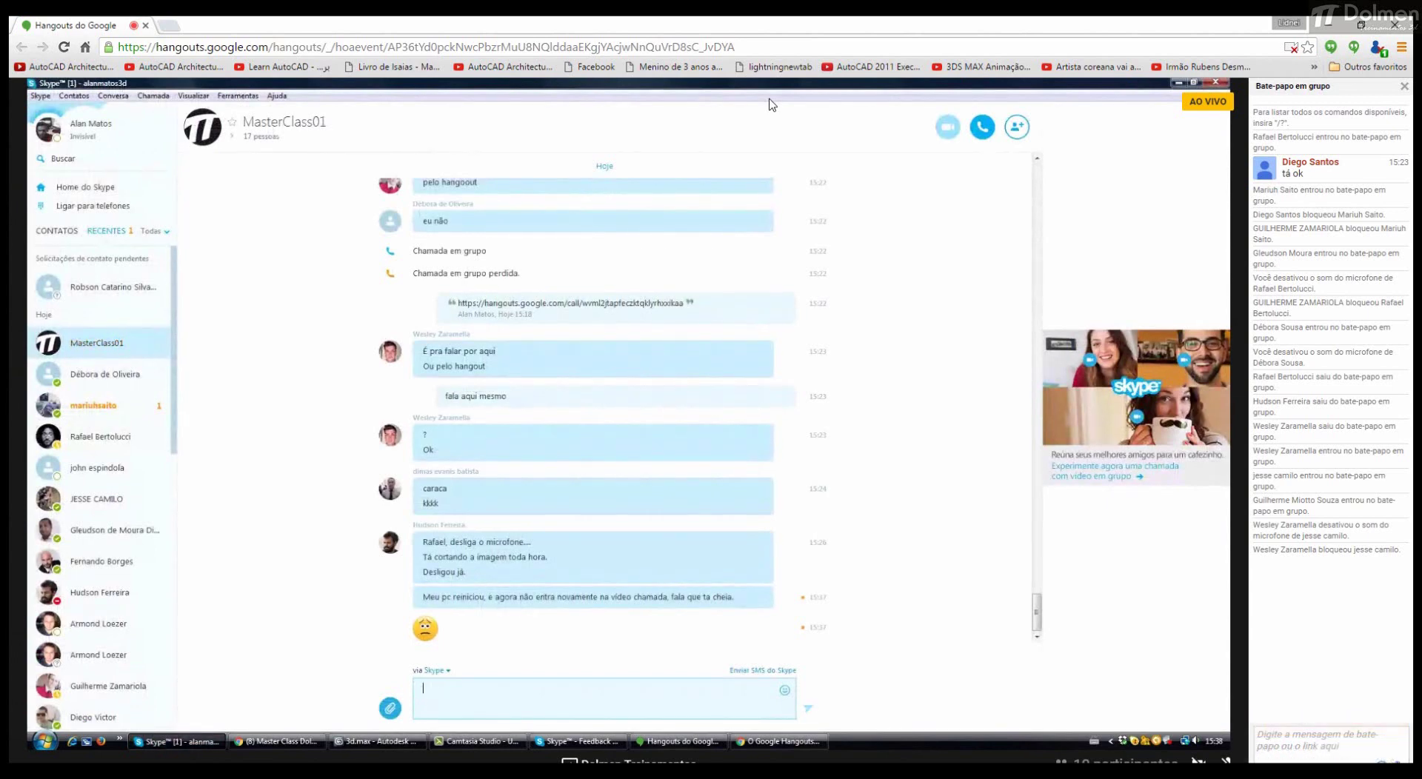
{"action": "type", "text": "será q entrou no link da última?"}
{"action": "key", "text": "Return"}
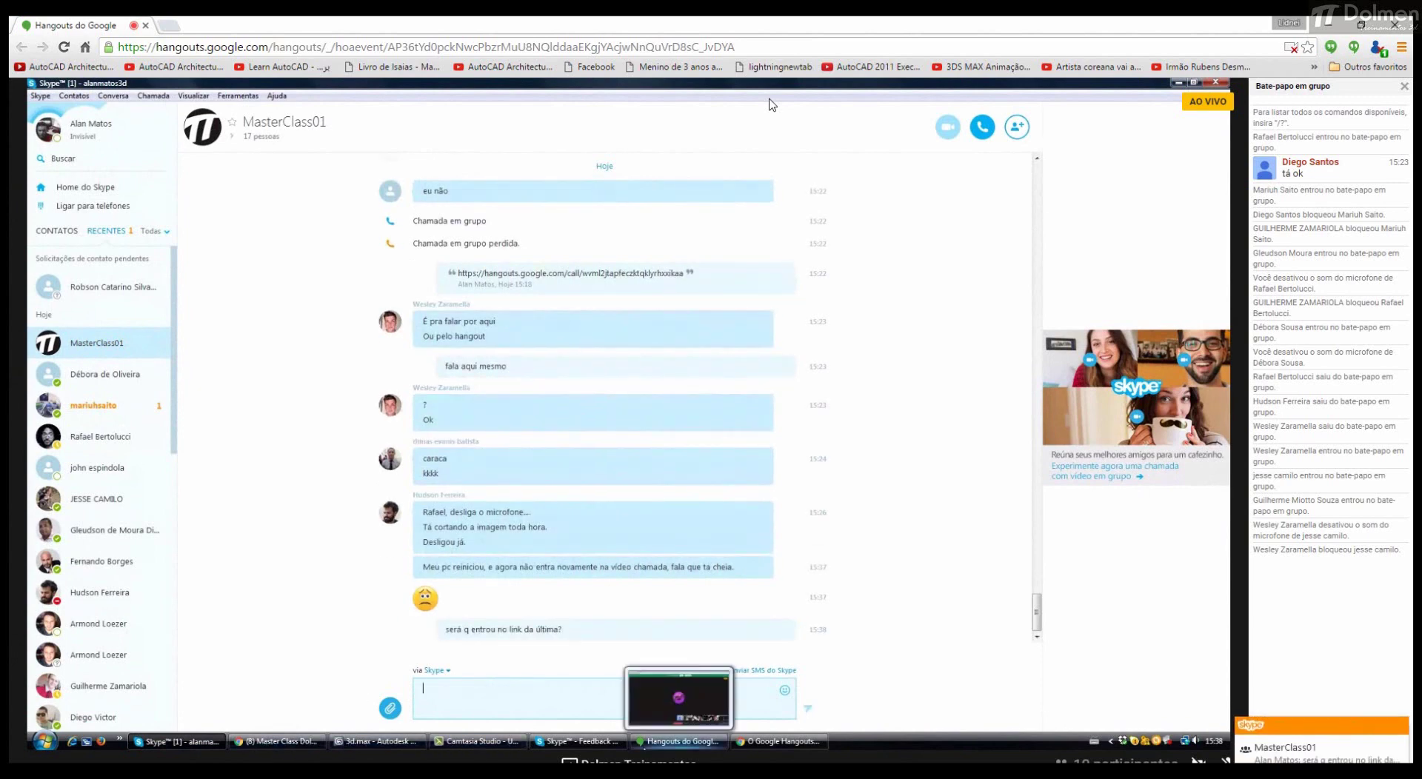
{"action": "left_click", "coordinate": [779, 743]}
{"action": "left_click", "coordinate": [677, 742]}
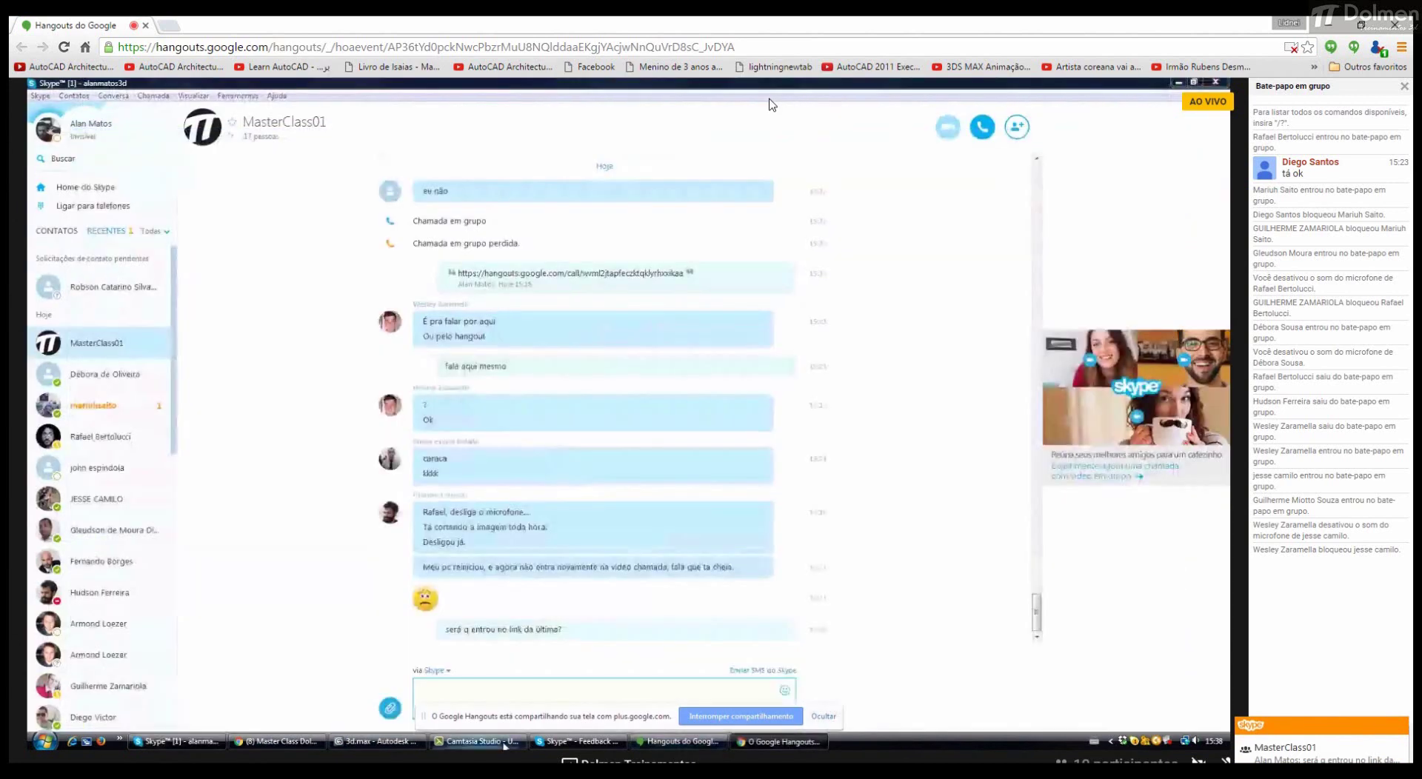
{"action": "left_click", "coordinate": [269, 679]}
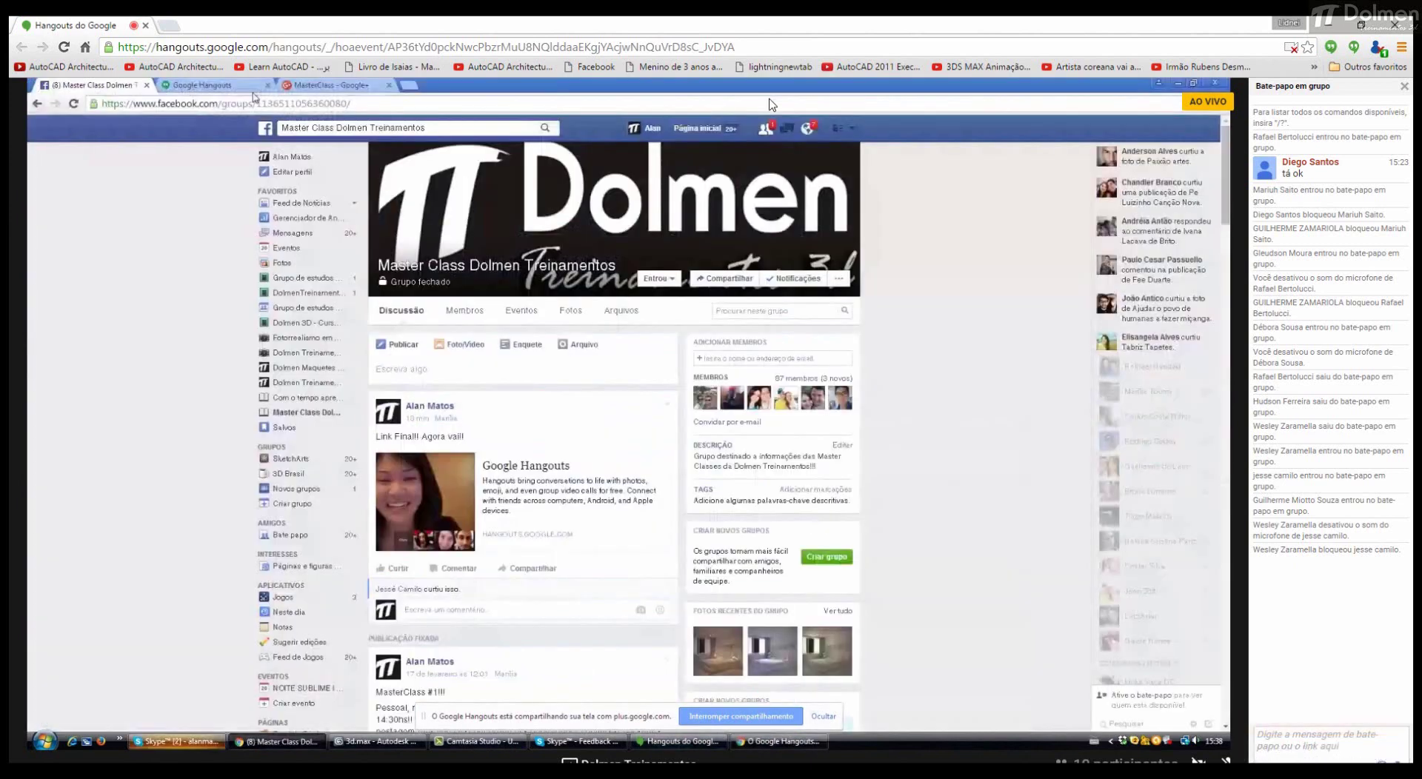
{"action": "left_click", "coordinate": [251, 86]}
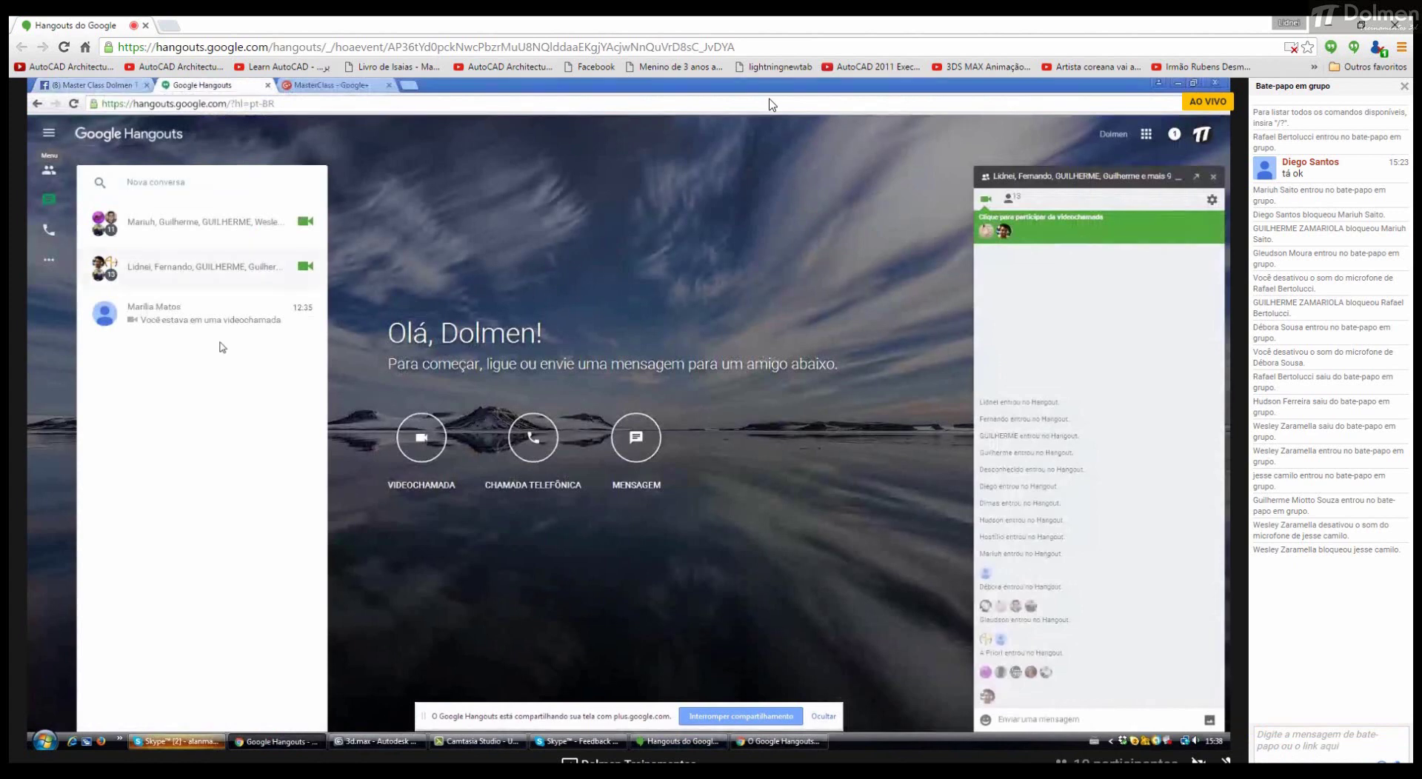
Step: Send 'estranho' to the group, rejoin the Hangouts video call, and return to 3ds Max
{"action": "left_click", "coordinate": [178, 741]}
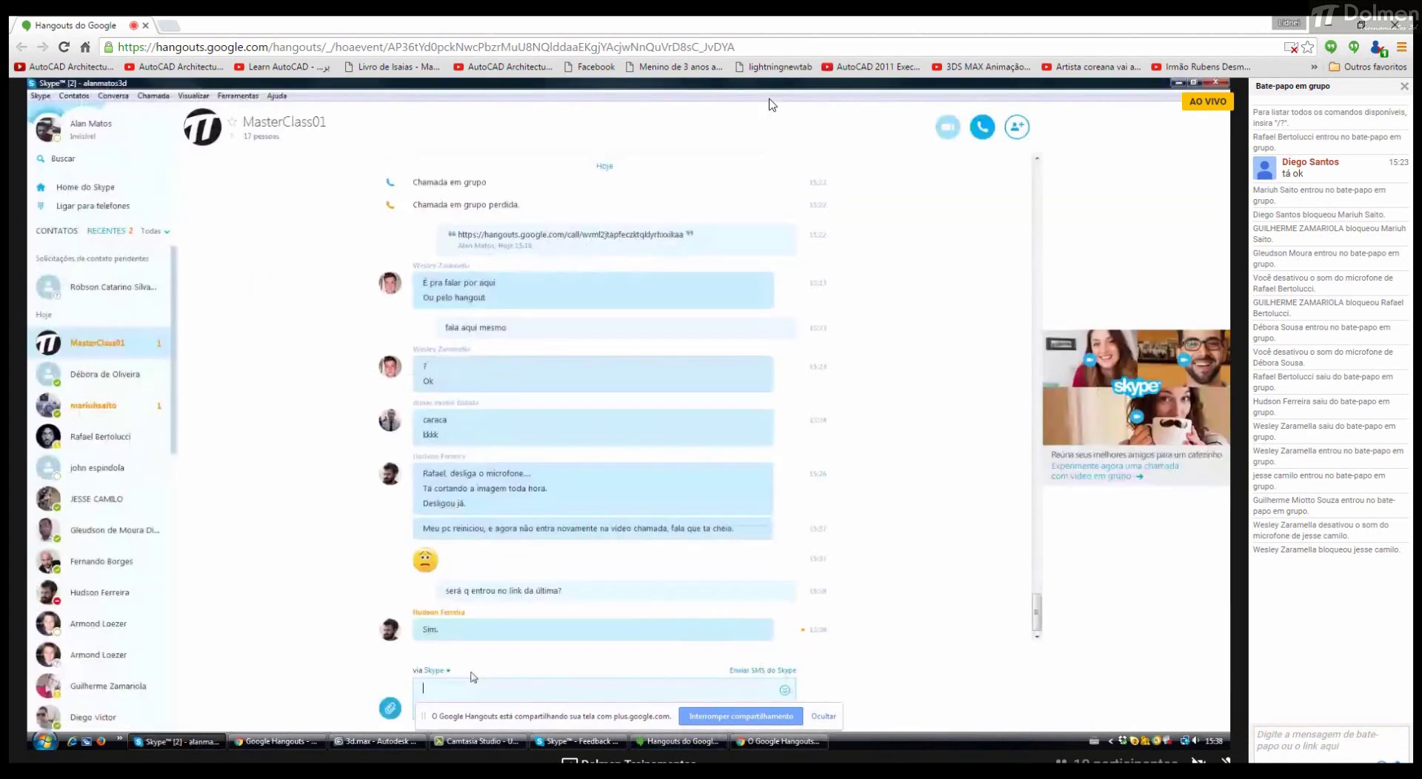
{"action": "type", "text": "estranho"}
{"action": "key", "text": "Return"}
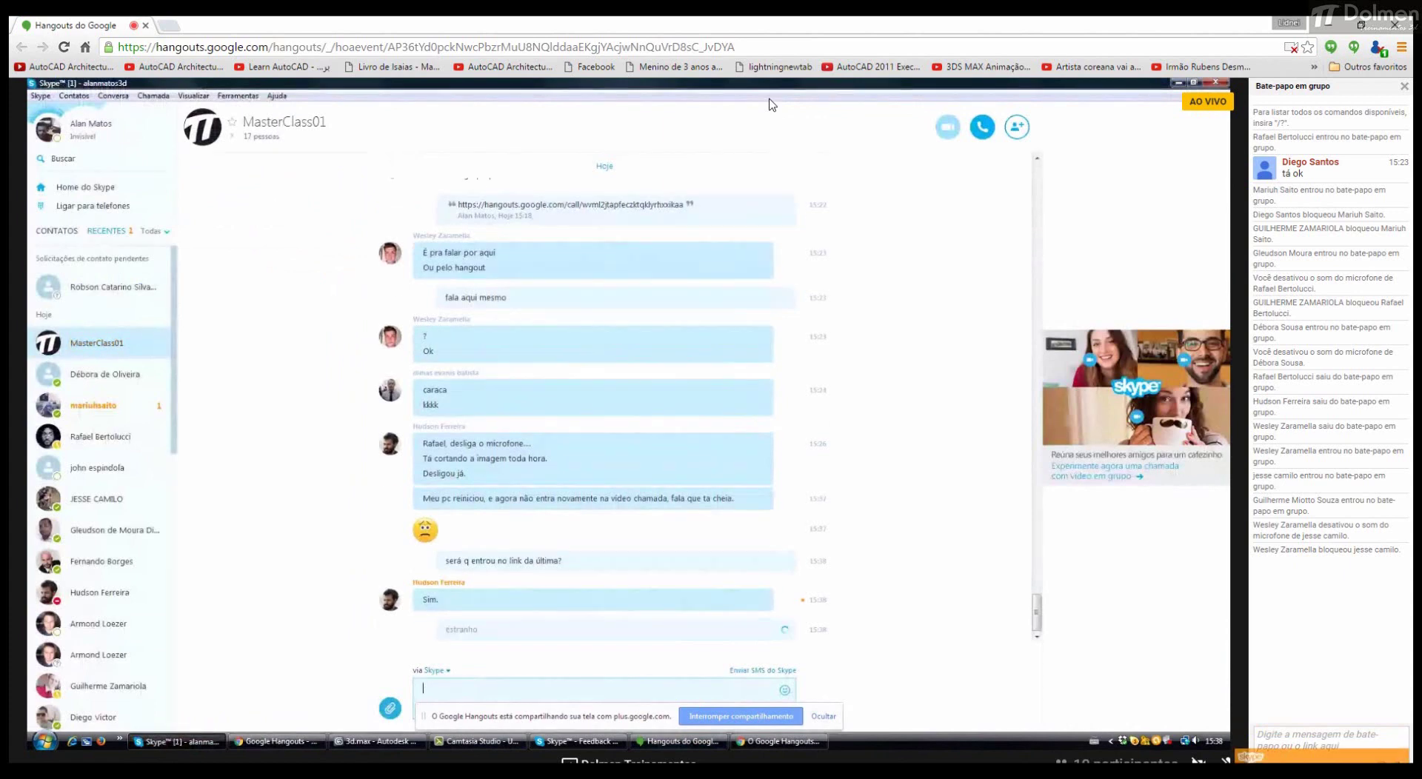
{"action": "left_click", "coordinate": [290, 744]}
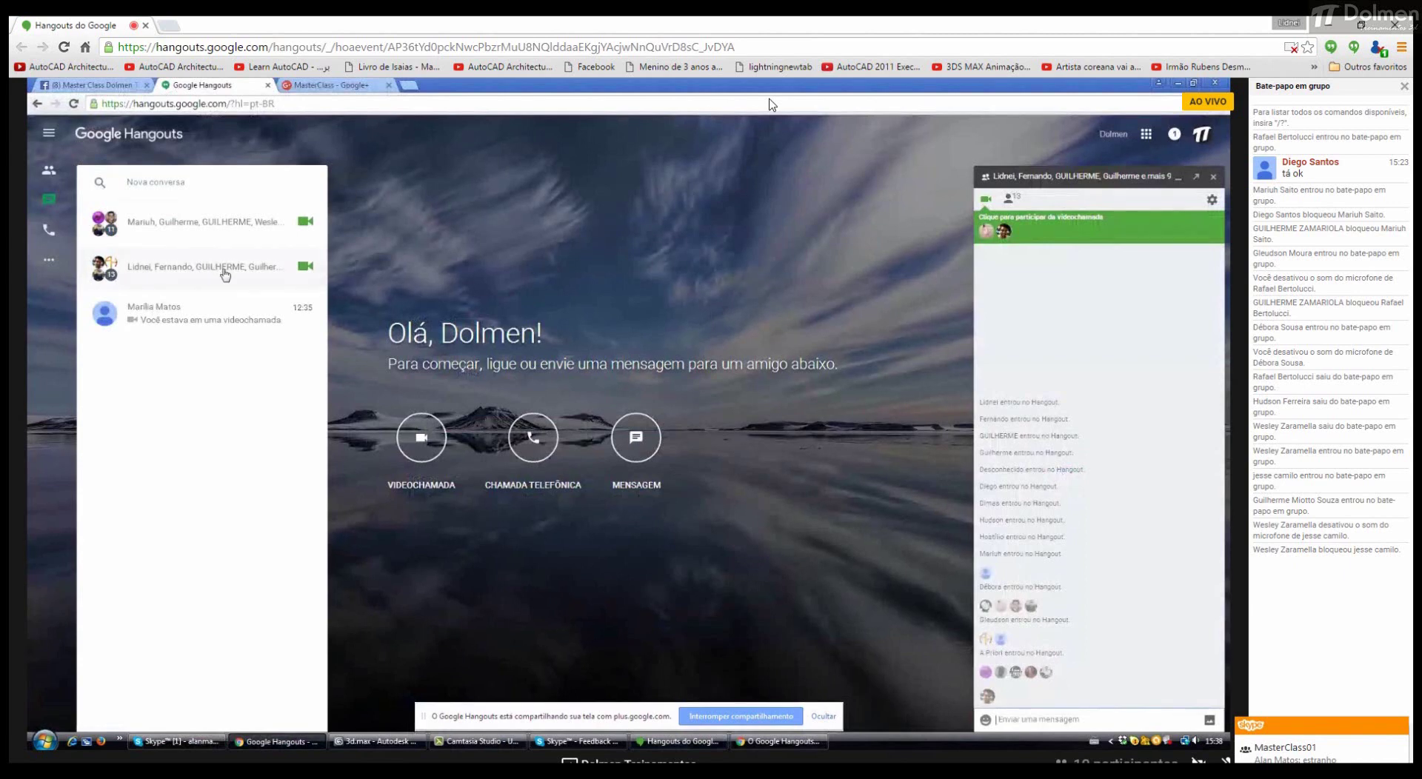
{"action": "left_click", "coordinate": [1147, 238]}
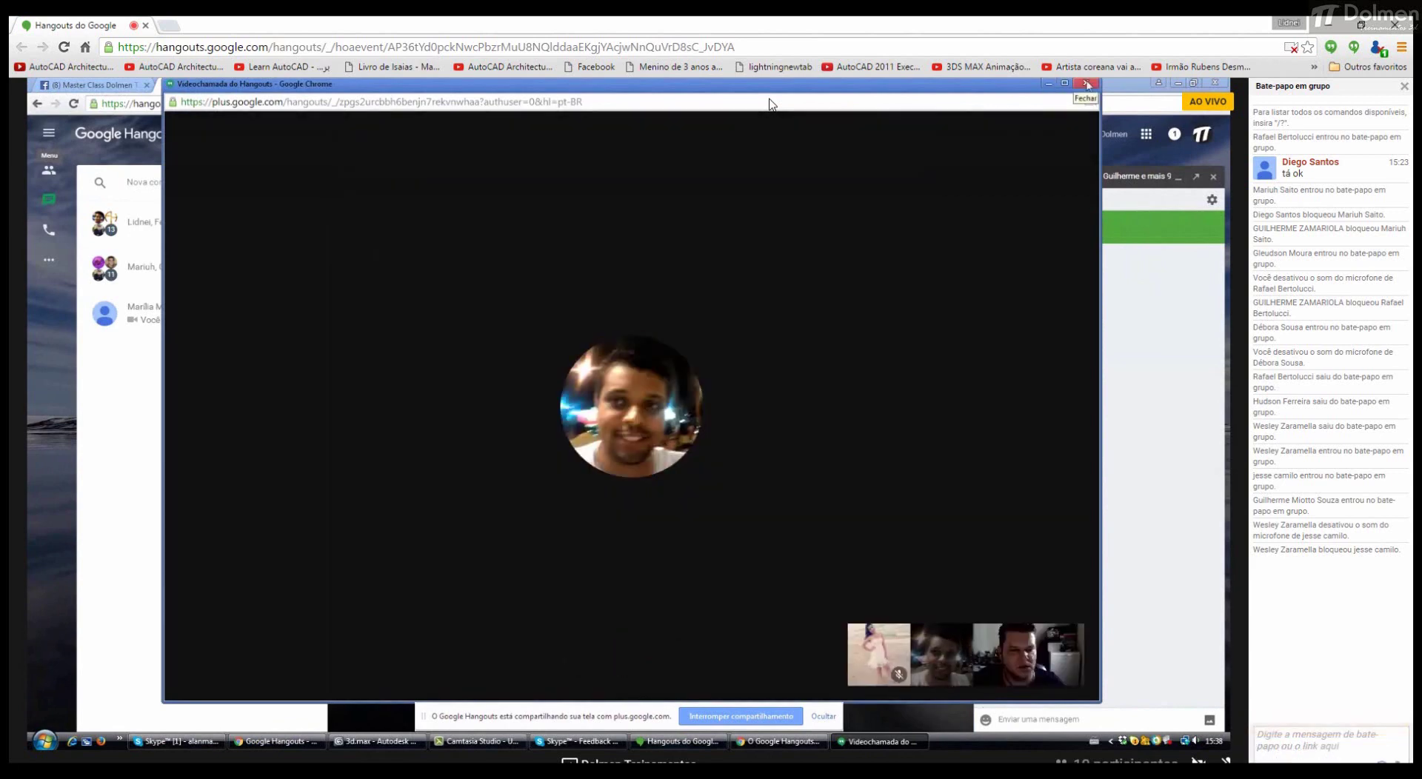
{"action": "left_click", "coordinate": [689, 742]}
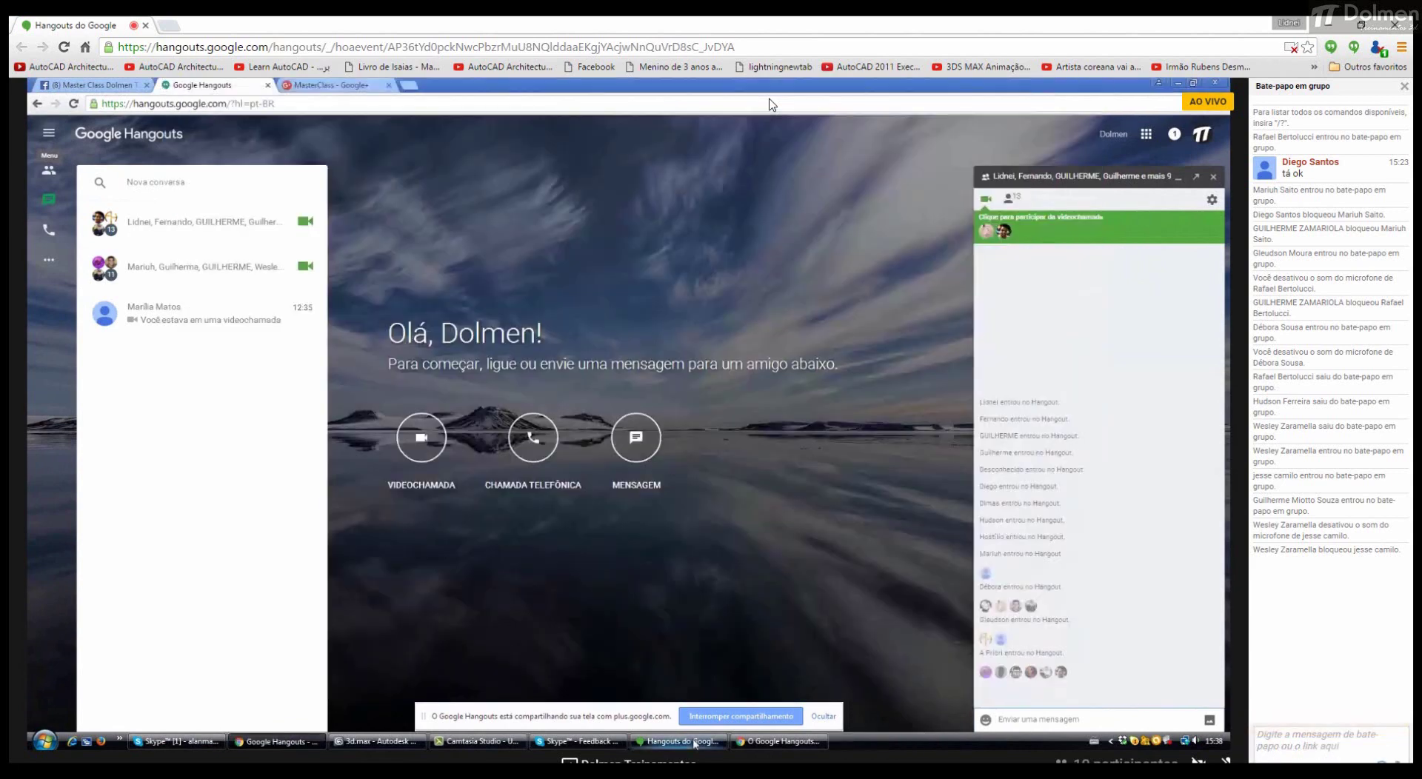
{"action": "left_click", "coordinate": [693, 742]}
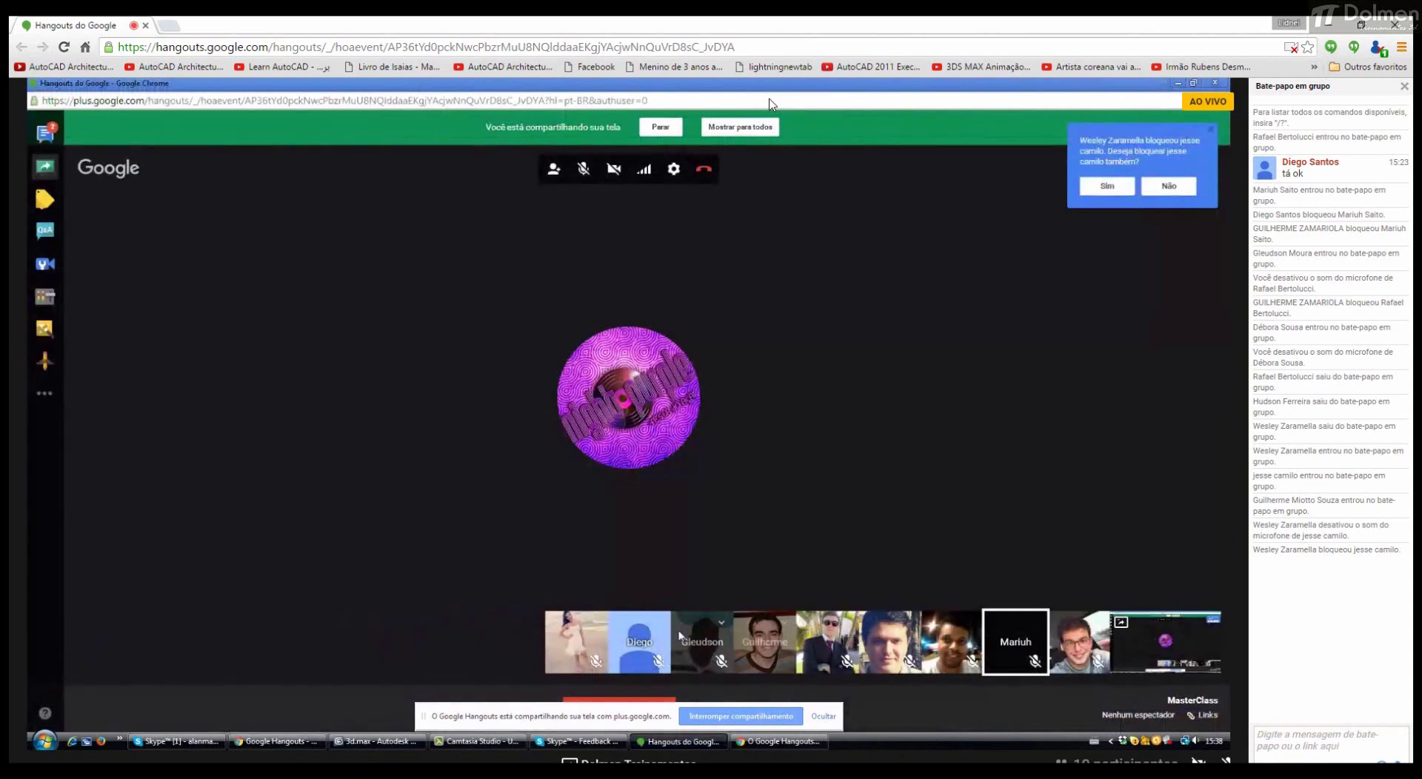
{"action": "left_click", "coordinate": [206, 742]}
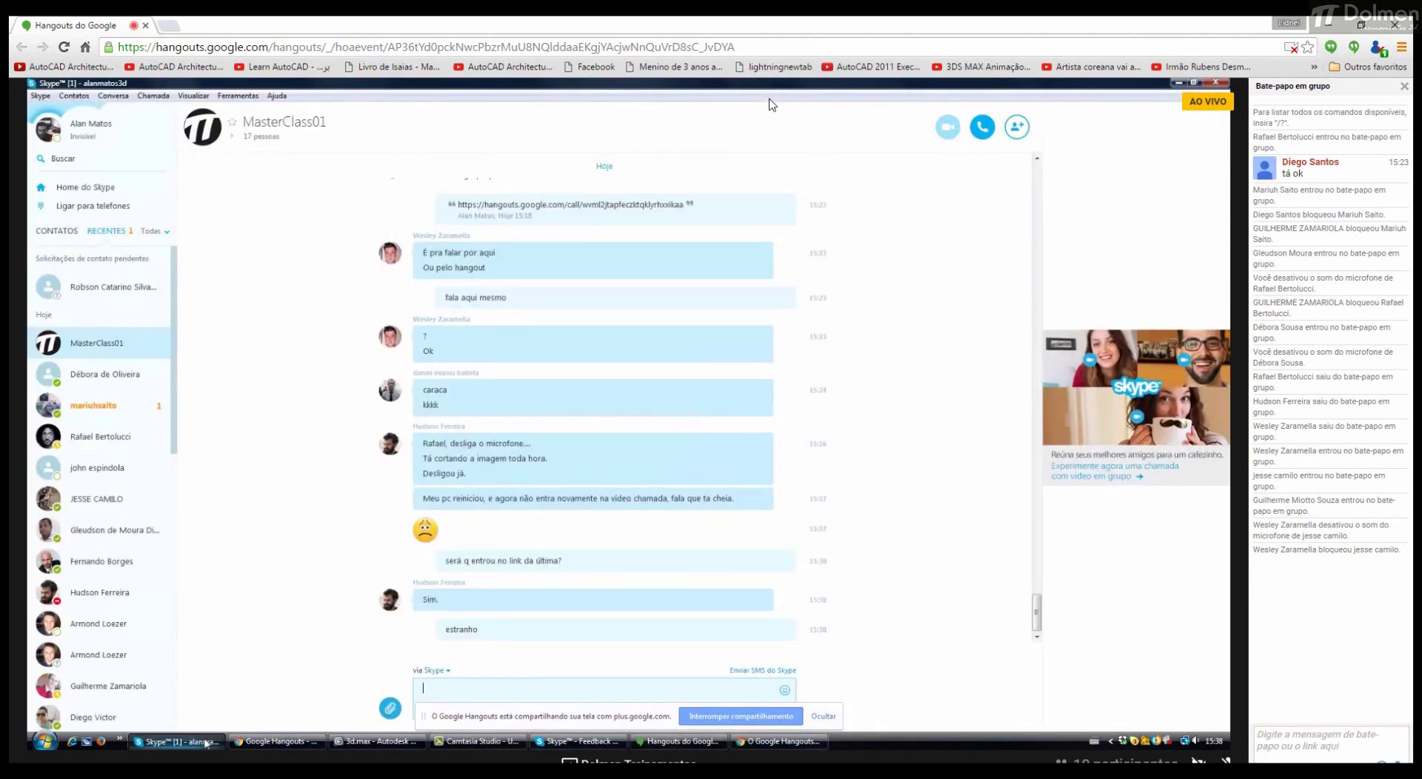
{"action": "left_click", "coordinate": [404, 745]}
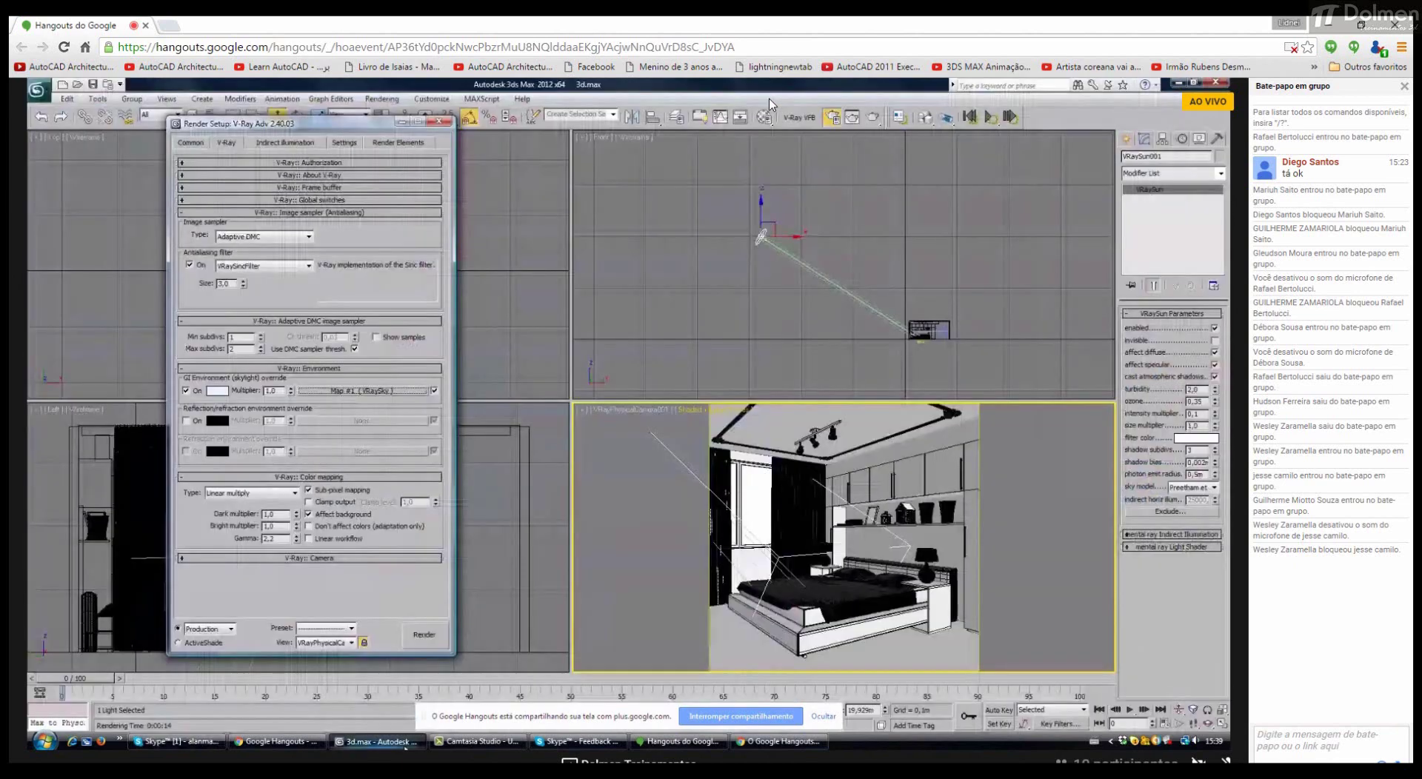
Step: Cycle through Hangouts, the video call and Skype, unmuting the call microphone, then back to 3ds Max
{"action": "mouse_move", "coordinate": [217, 747]}
{"action": "left_click", "coordinate": [263, 743]}
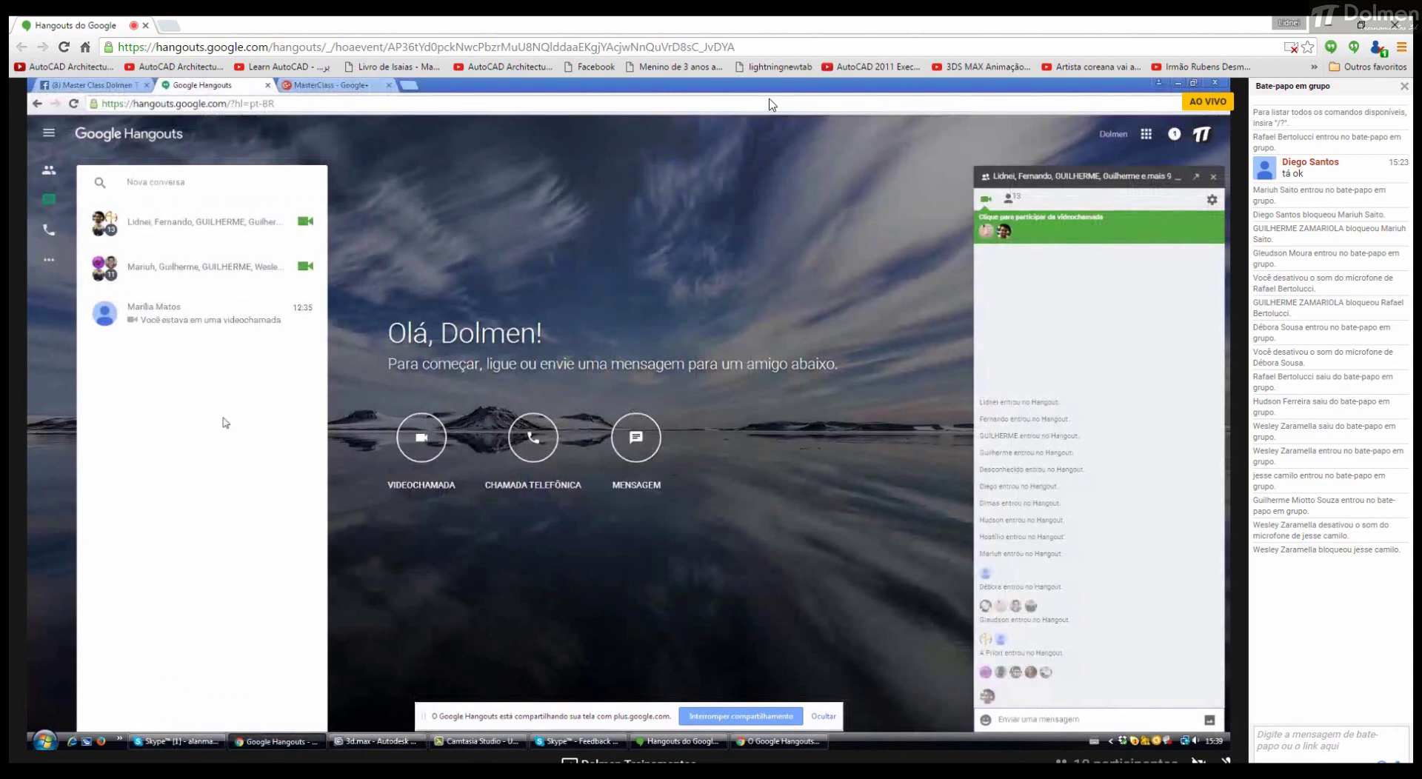
{"action": "left_click", "coordinate": [783, 742]}
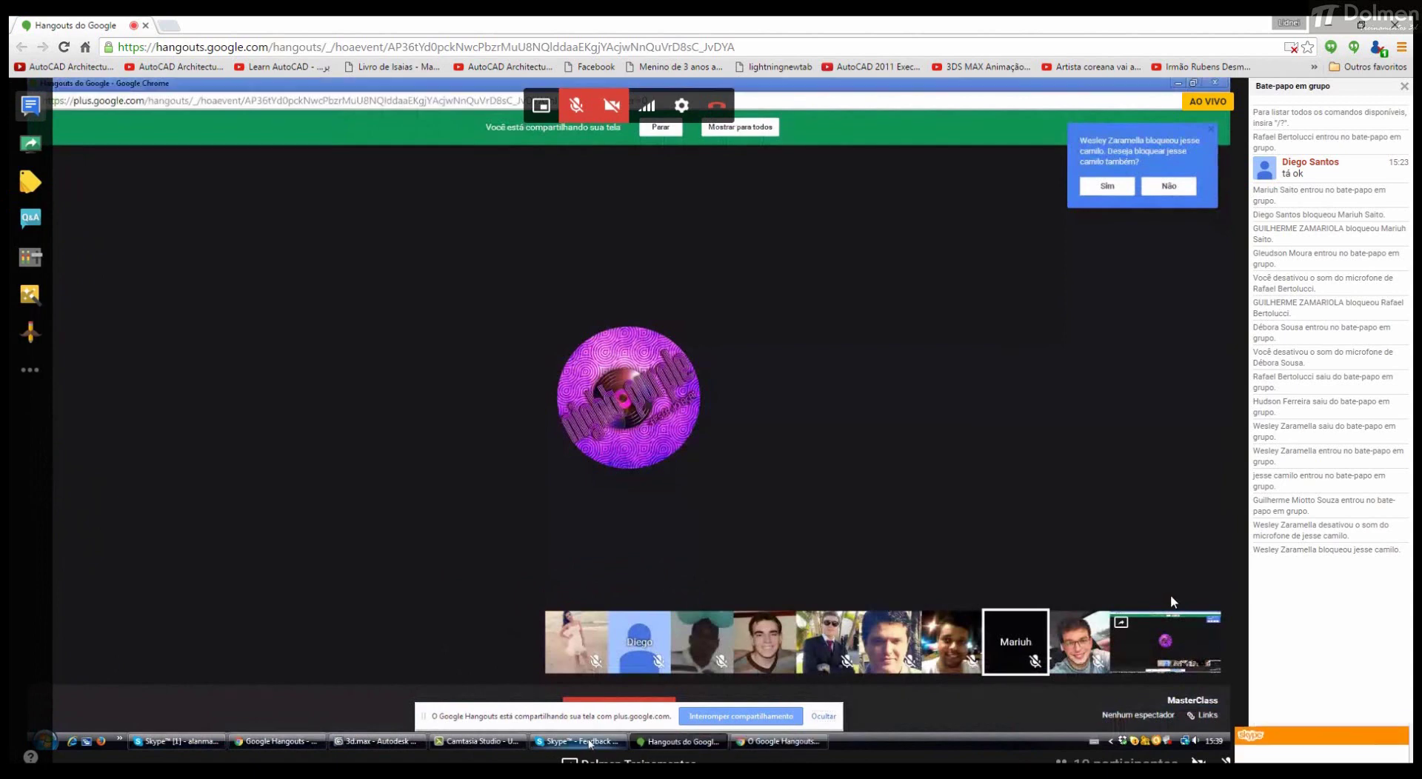
{"action": "left_click", "coordinate": [187, 742]}
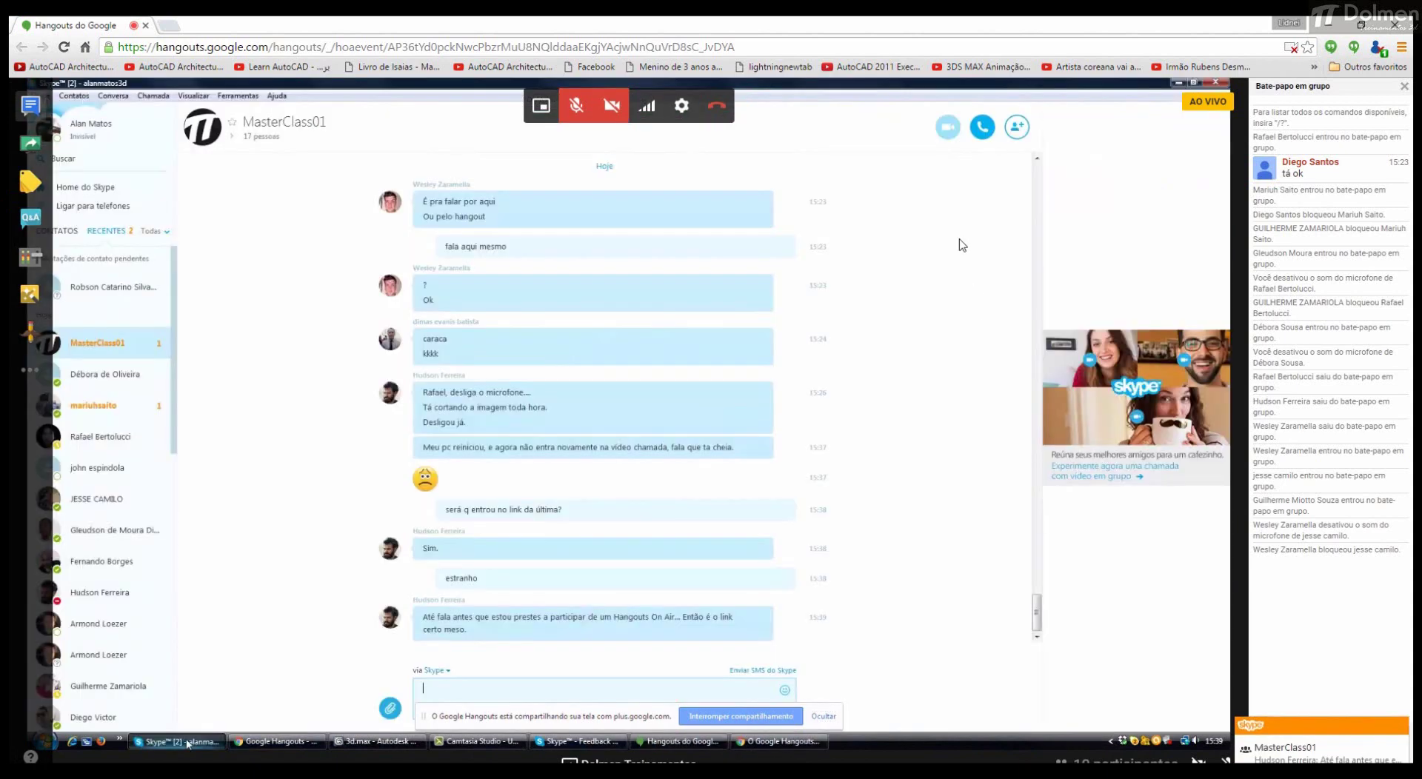
{"action": "left_click", "coordinate": [577, 105]}
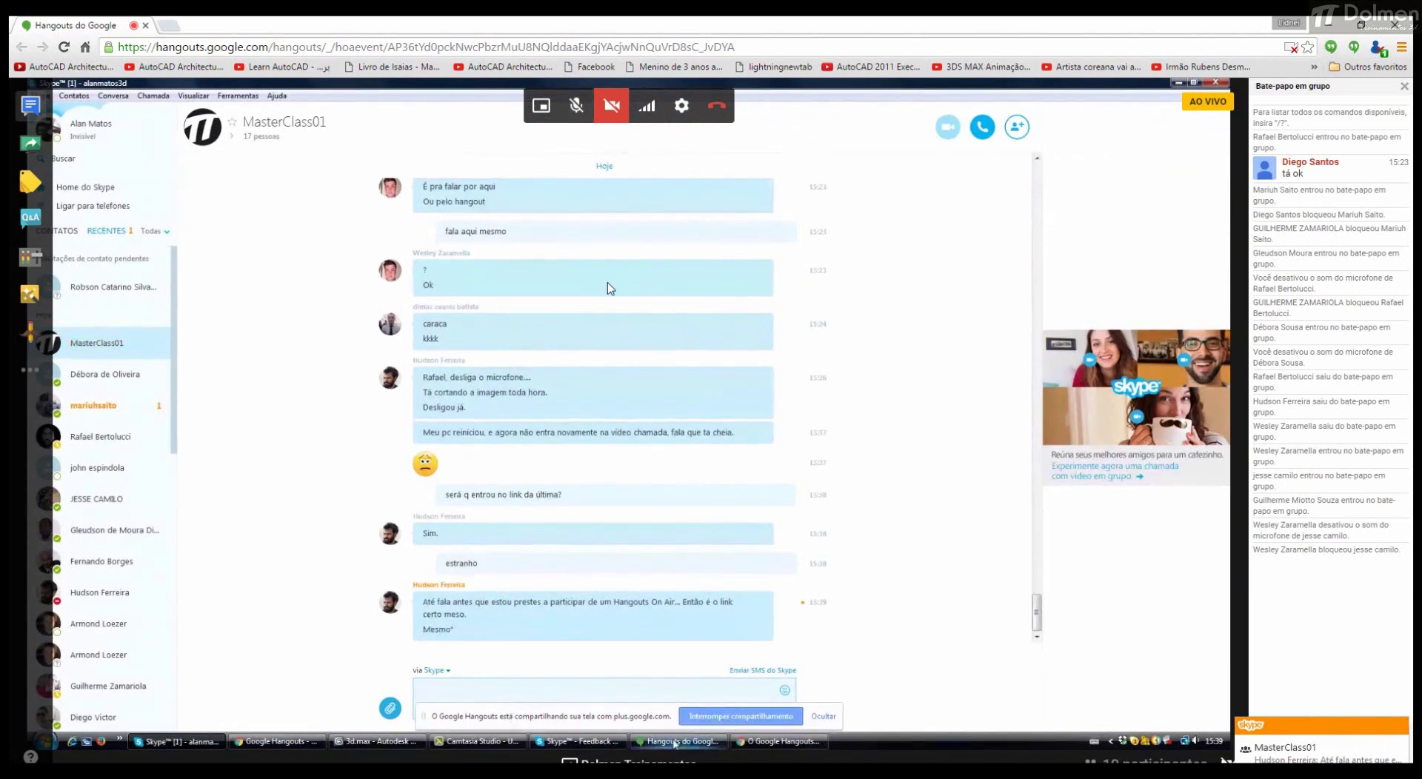
{"action": "left_click", "coordinate": [682, 741]}
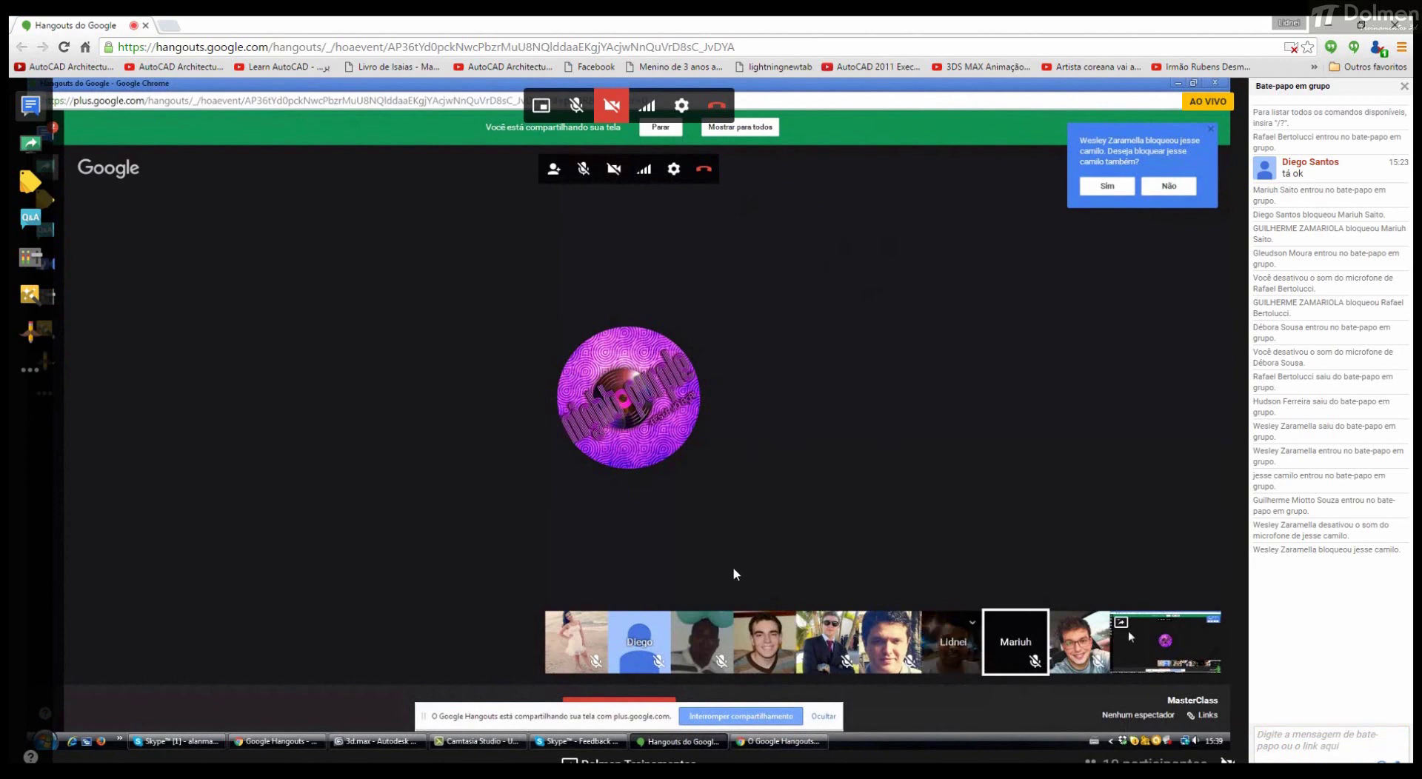
{"action": "left_click", "coordinate": [420, 742]}
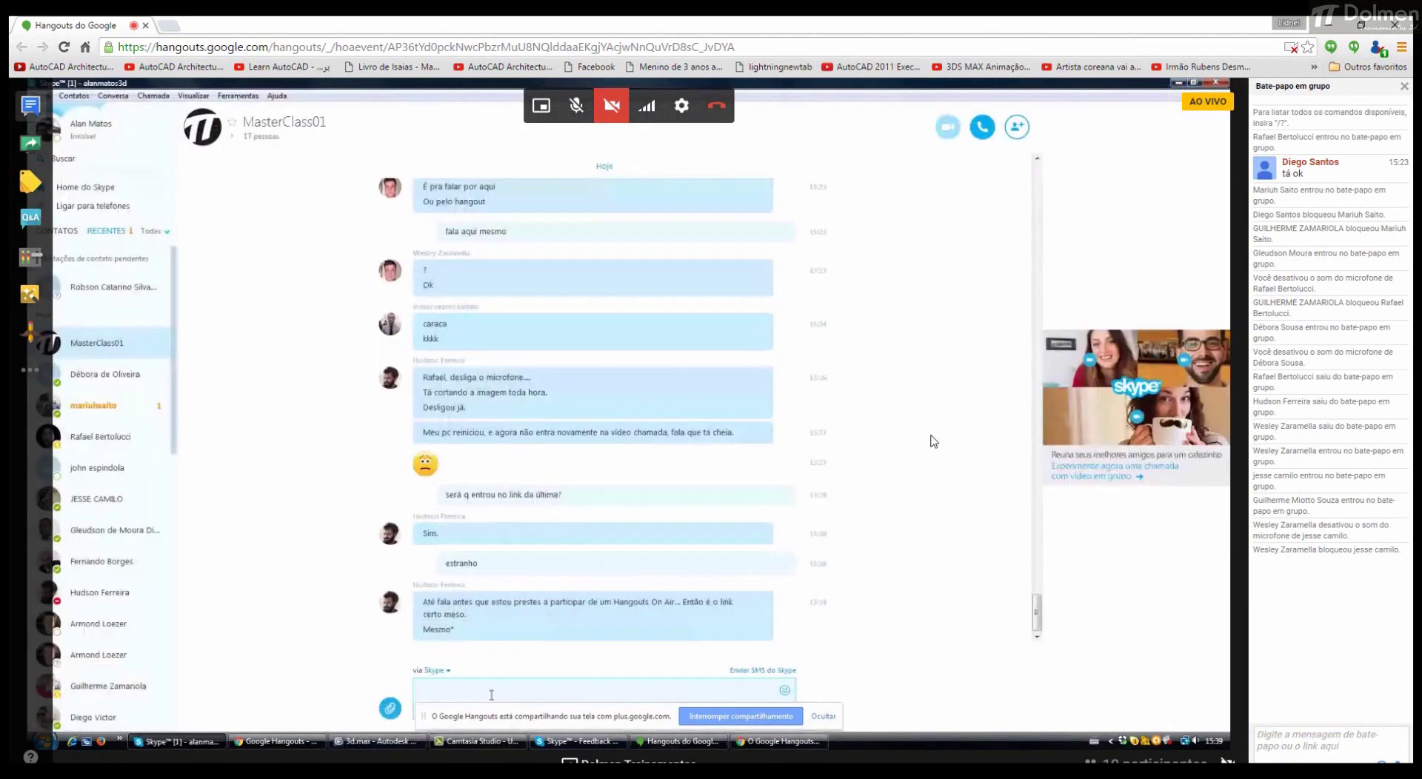
Step: Mute the Hangouts microphone, hide the screen-sharing notice, and bring Skype to the front
{"action": "key", "text": "alt+Tab"}
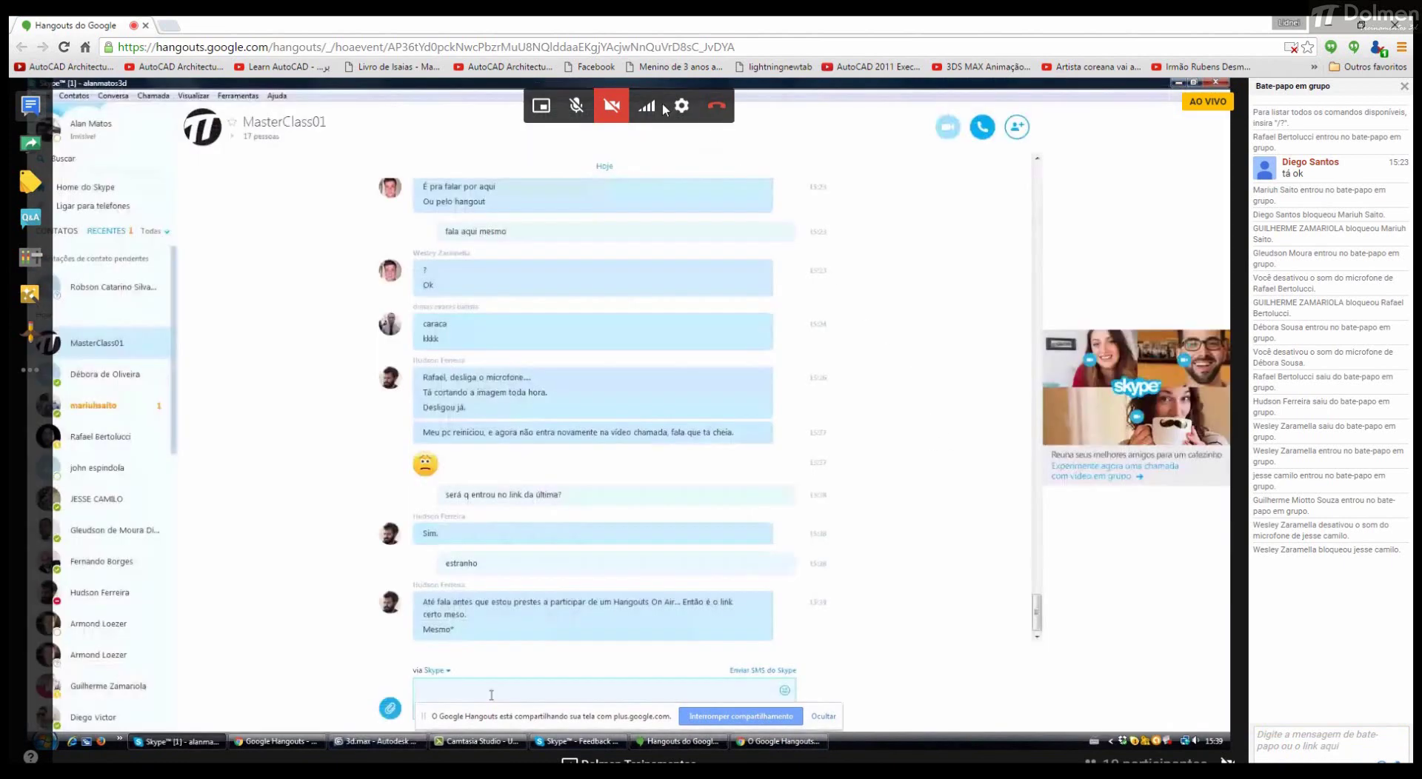
{"action": "left_click", "coordinate": [577, 108]}
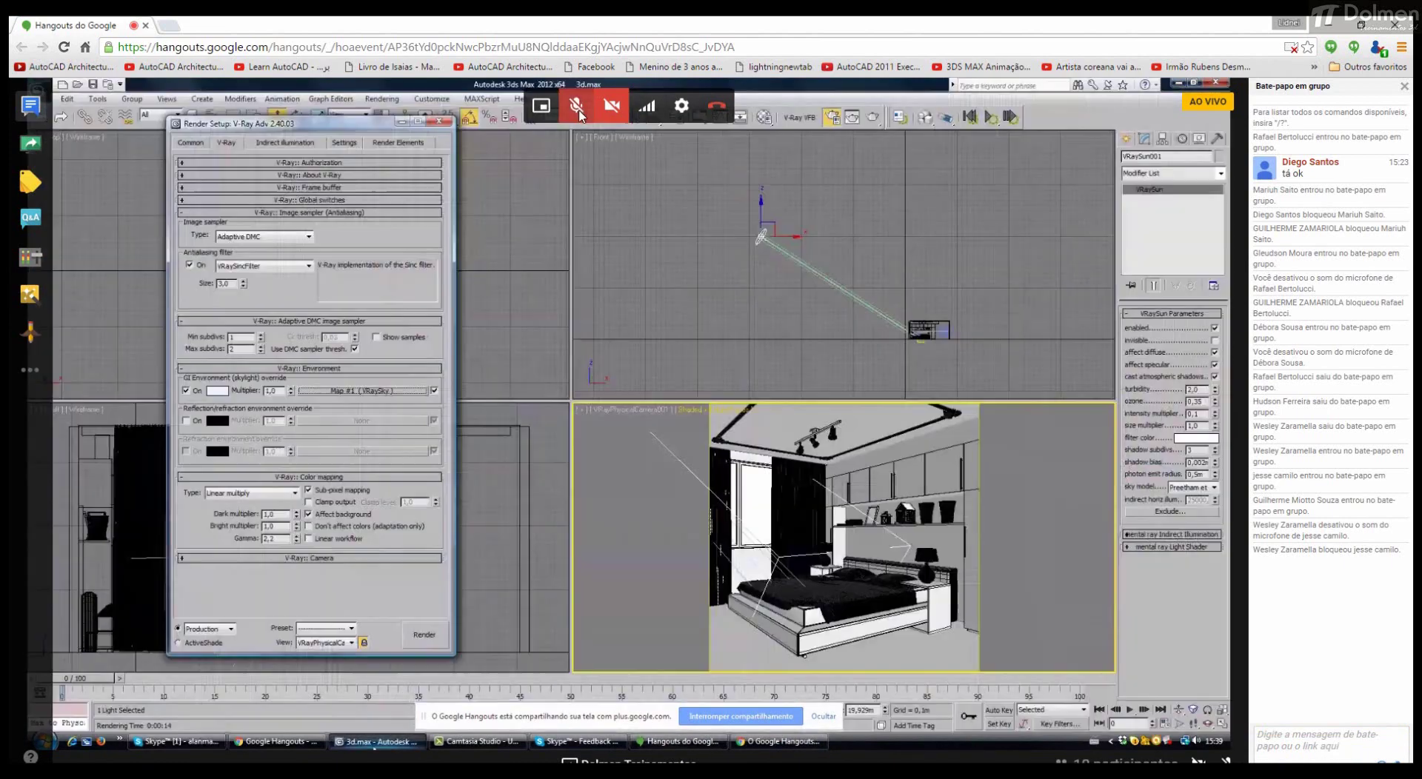
{"action": "key", "text": "alt+Tab"}
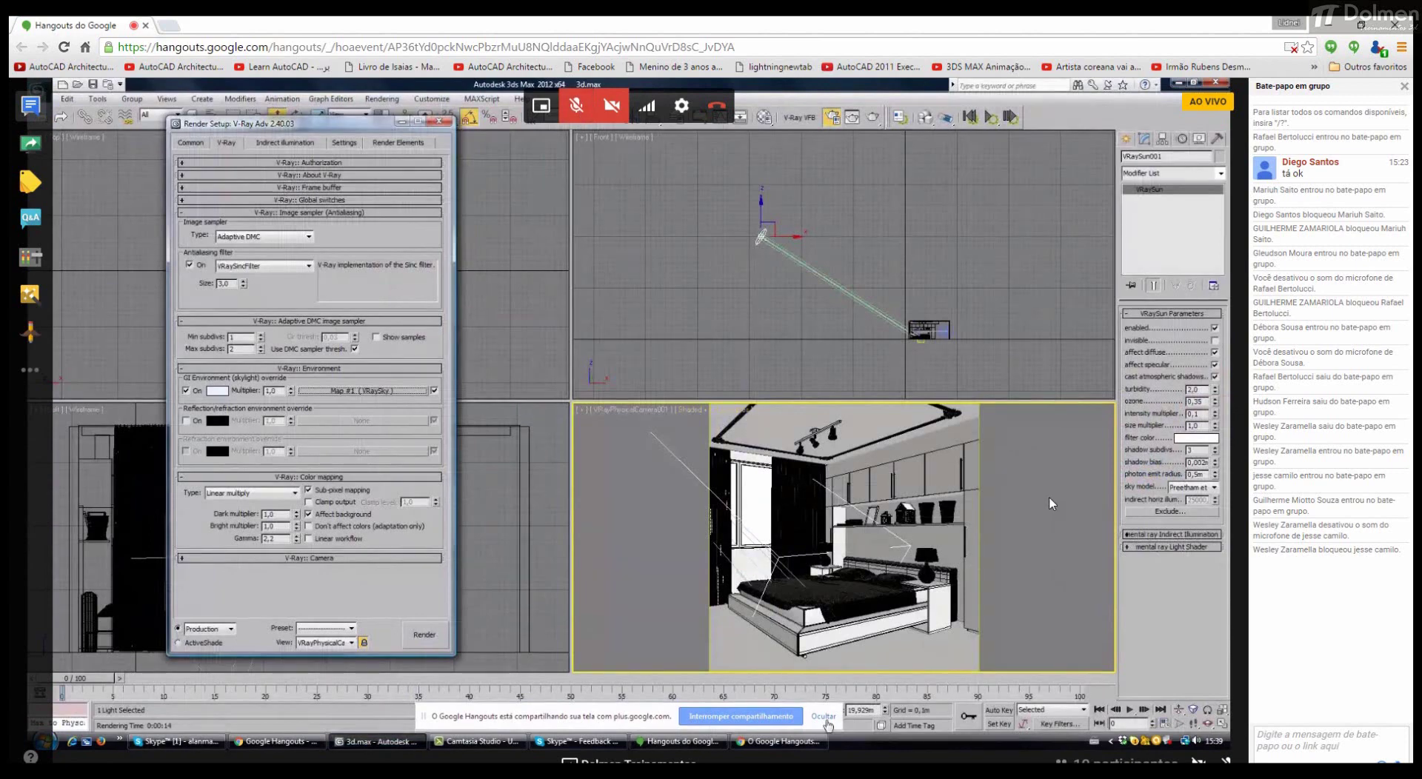
{"action": "left_click", "coordinate": [828, 719]}
{"action": "key", "text": "alt+Tab"}
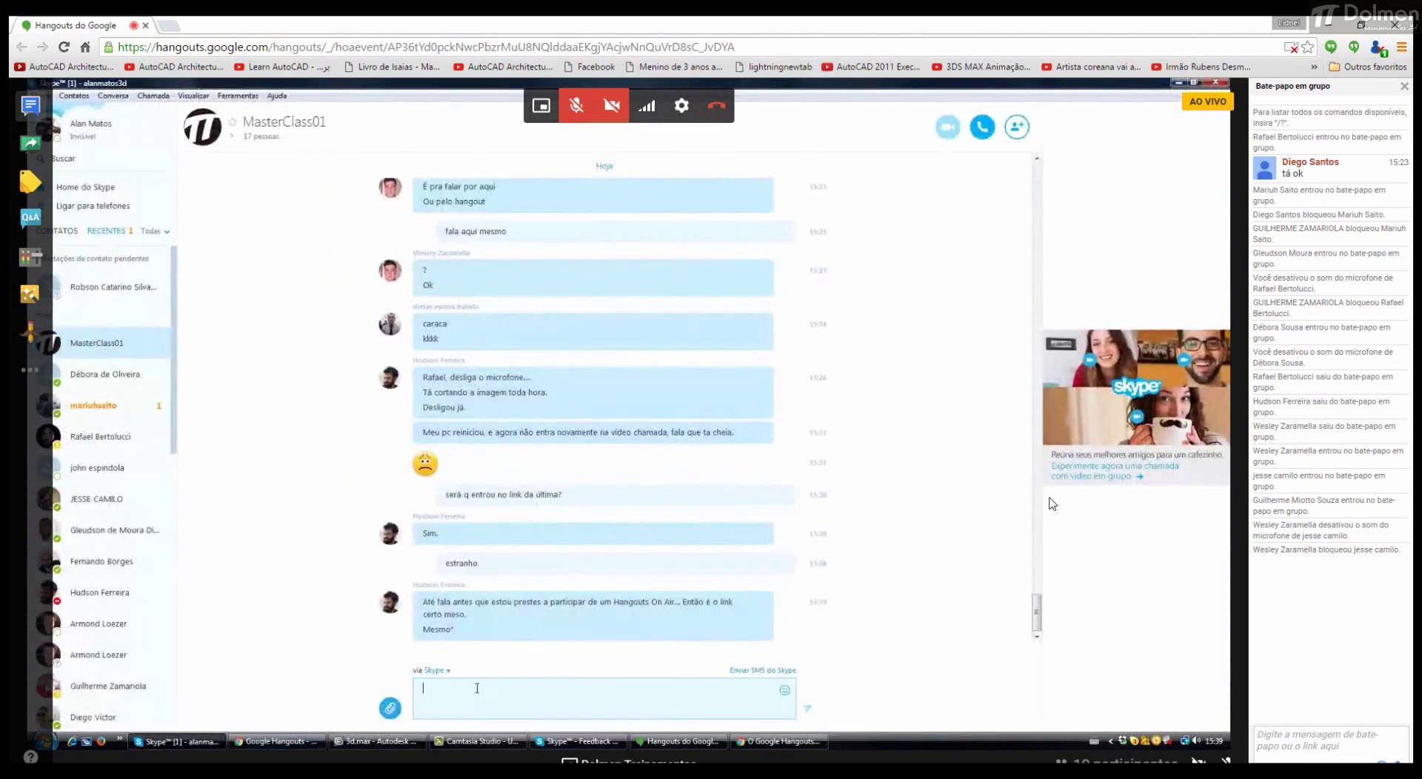
Step: Send 'tem 13 pessoas lá e não está bloqueando' to the group chat and re-mute the Hangouts mic
{"action": "type", "text": "tem "}
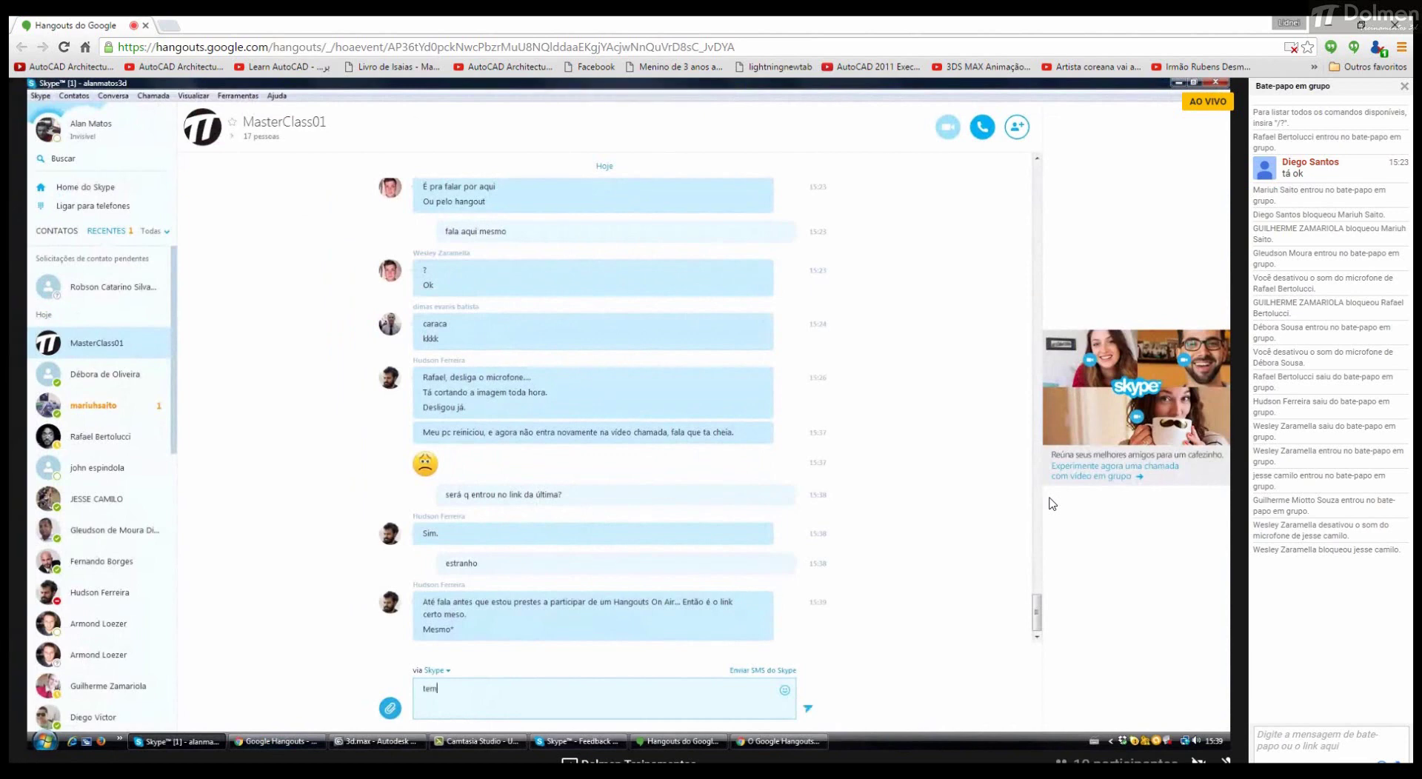
{"action": "type", "text": "13 pessoas lá"}
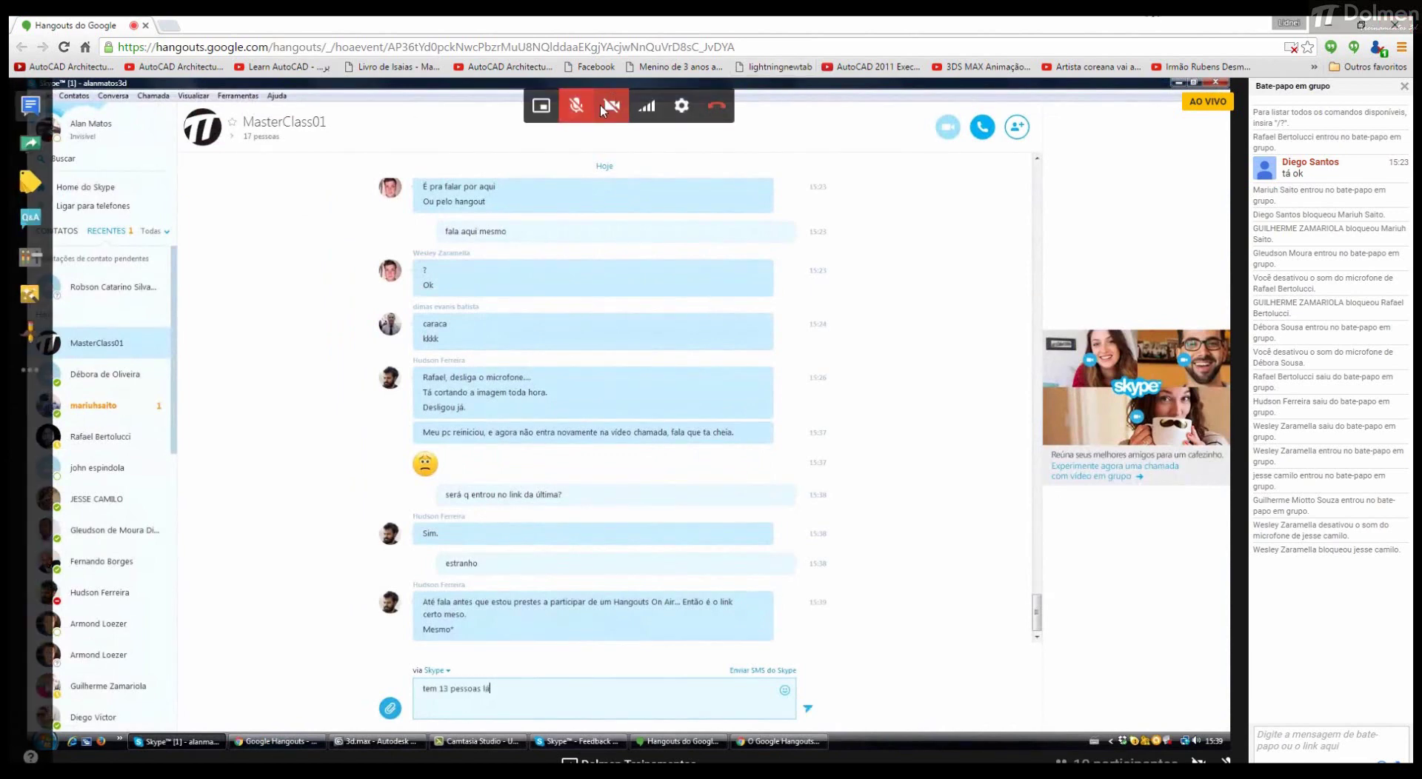
{"action": "type", "text": " e não est"}
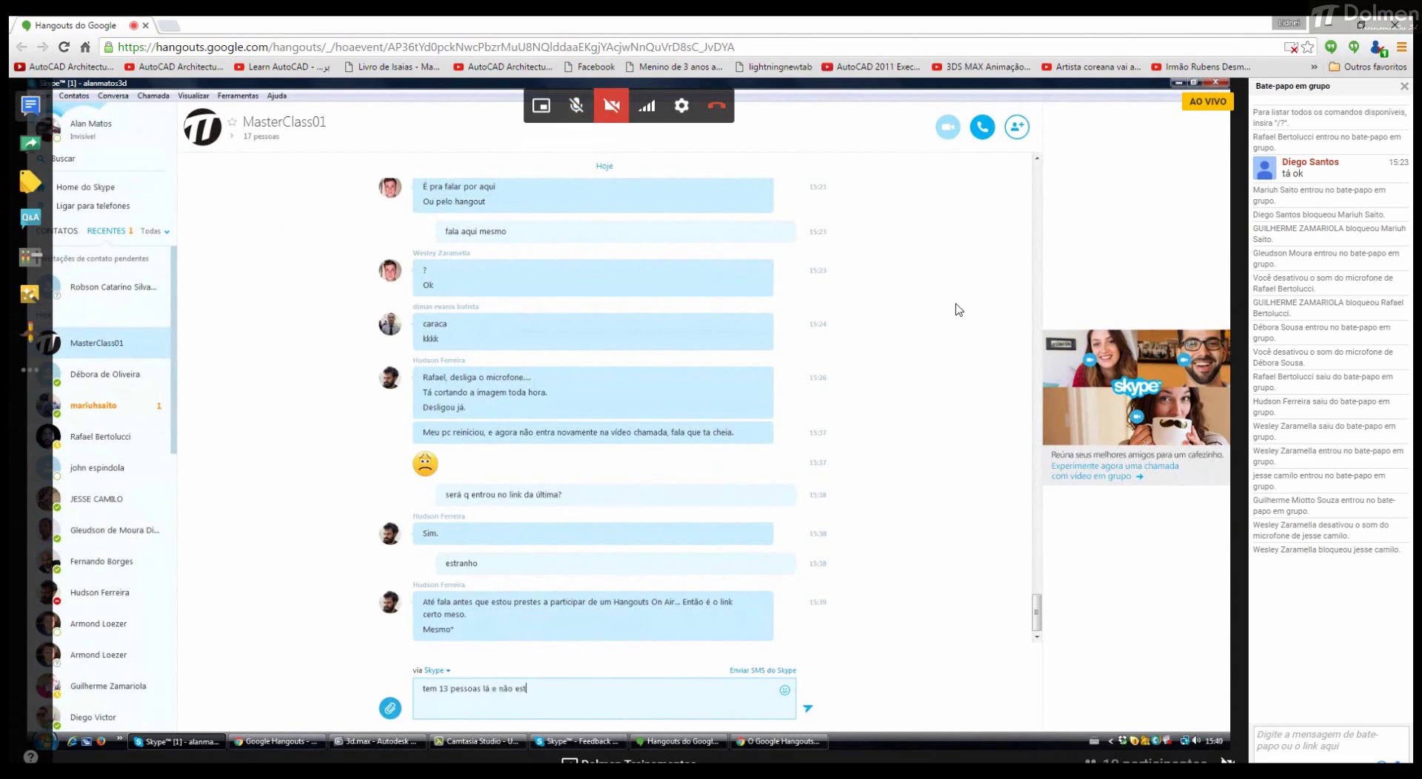
{"action": "type", "text": "á bloqueando"}
{"action": "key", "text": "Return"}
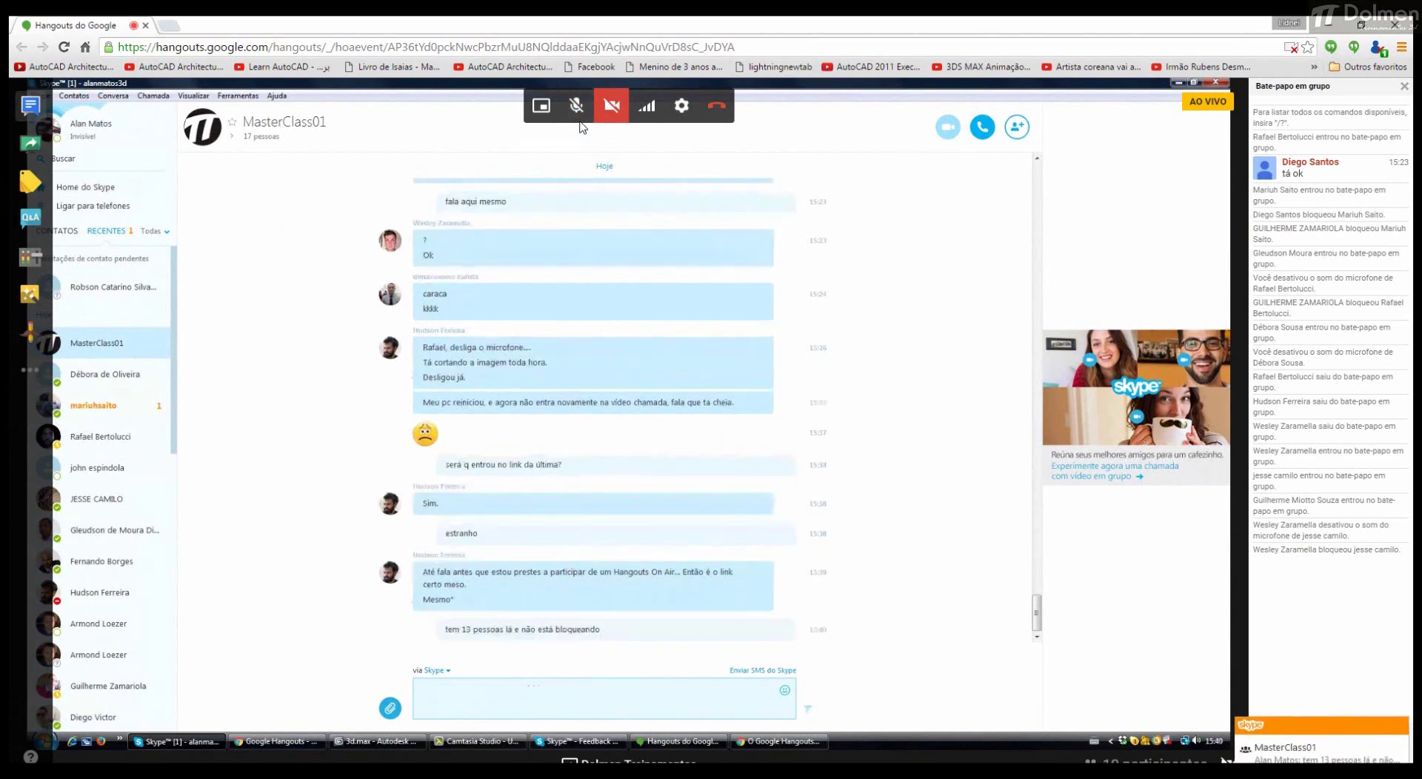
{"action": "mouse_move", "coordinate": [482, 744]}
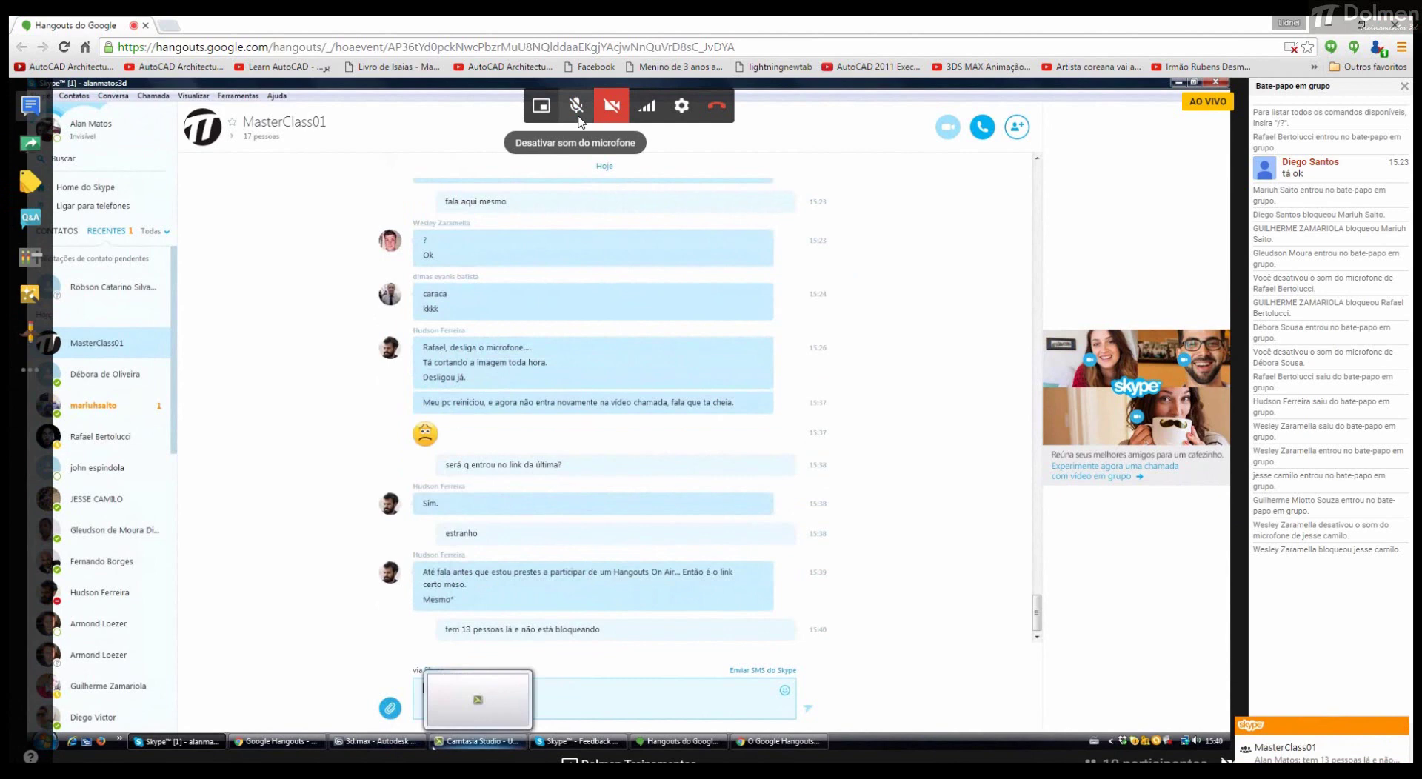
{"action": "left_click", "coordinate": [577, 118]}
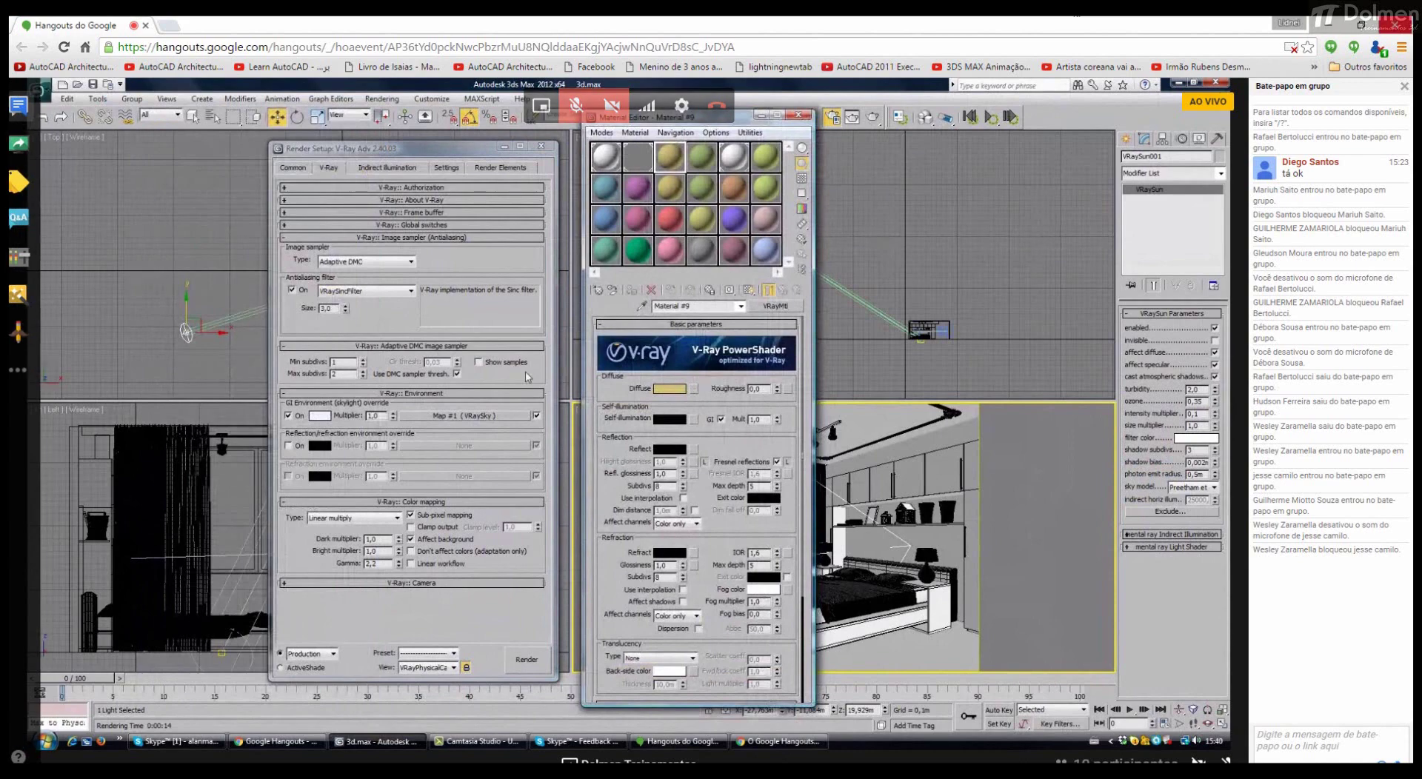
Step: Instance the Map #1 VRaySky from Render Setup into a Material Editor slot
{"action": "left_click_drag", "start_coordinate": [474, 416], "coordinate": [700, 506]}
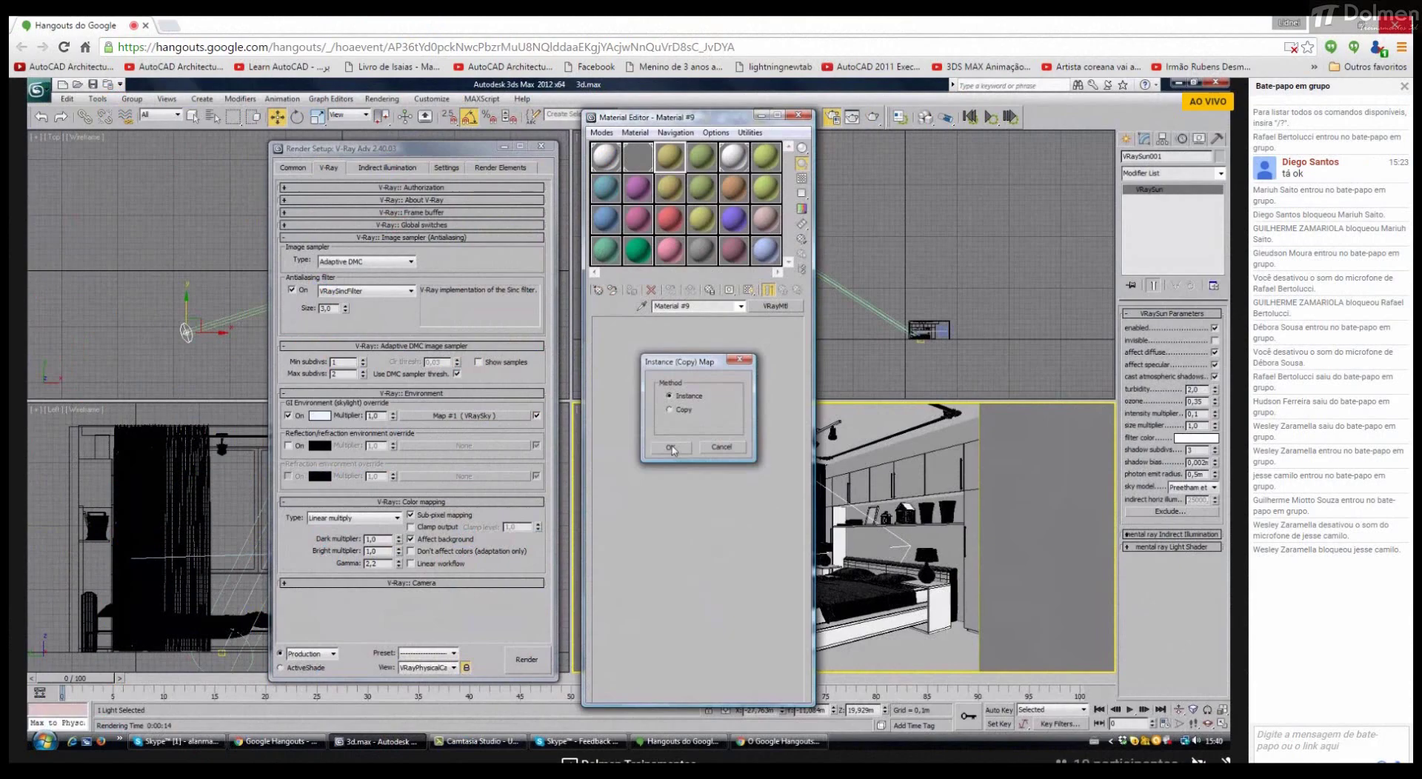
{"action": "key", "text": "Return"}
Step: Enable 'specify sun node' on the VRaySky and set its sun intensity multiplier to 0,08
{"action": "left_click_drag", "start_coordinate": [441, 154], "coordinate": [304, 144]}
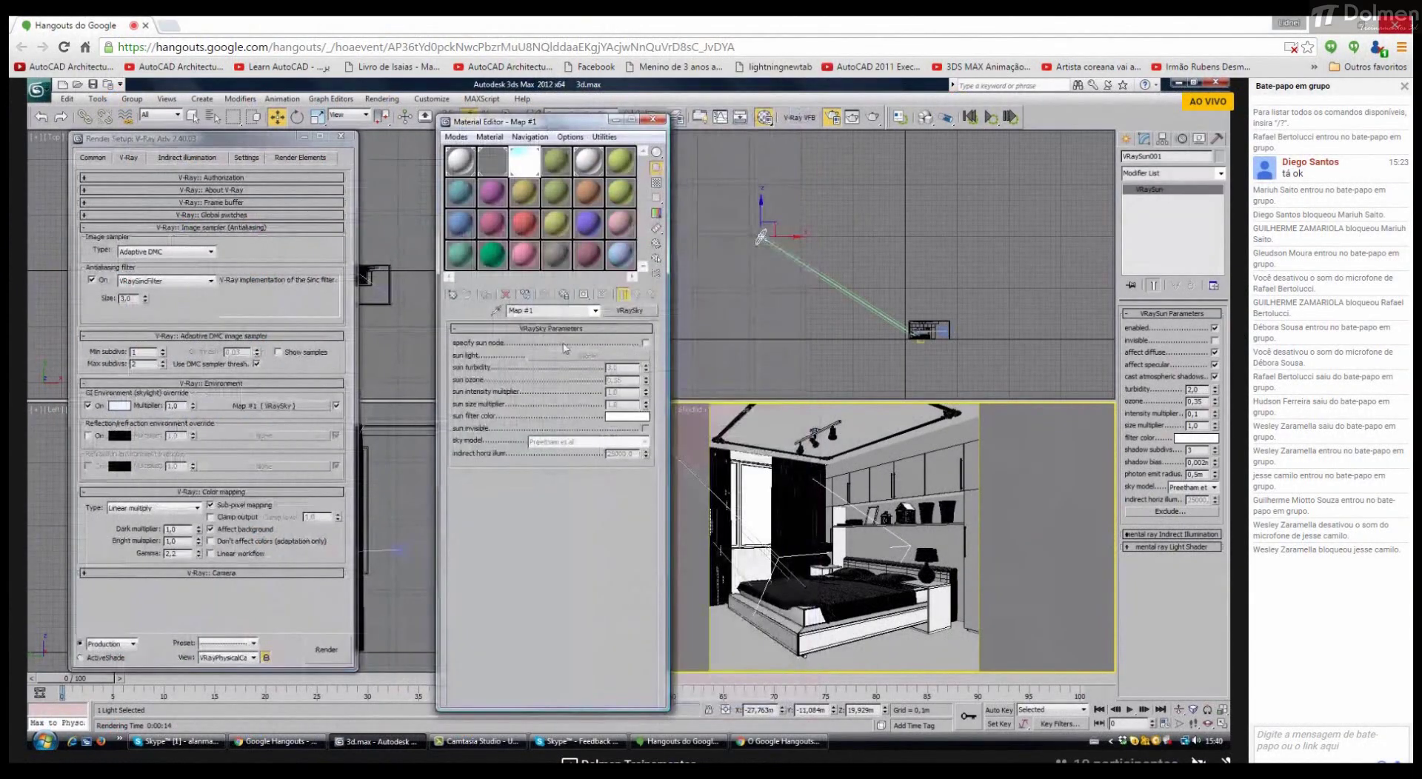
{"action": "left_click", "coordinate": [646, 343]}
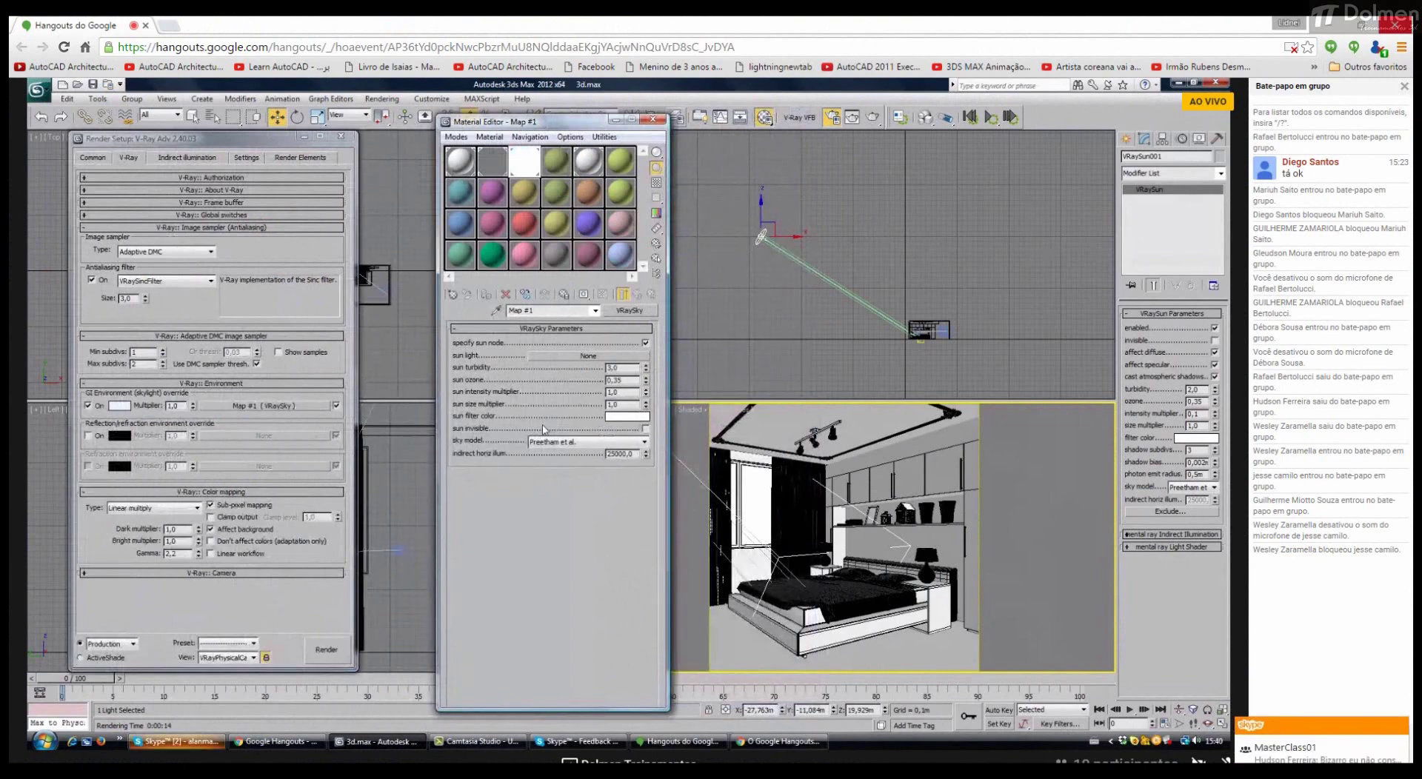
{"action": "key", "text": "Return"}
{"action": "left_click", "coordinate": [505, 394]}
{"action": "key", "text": "shift+Tab"}
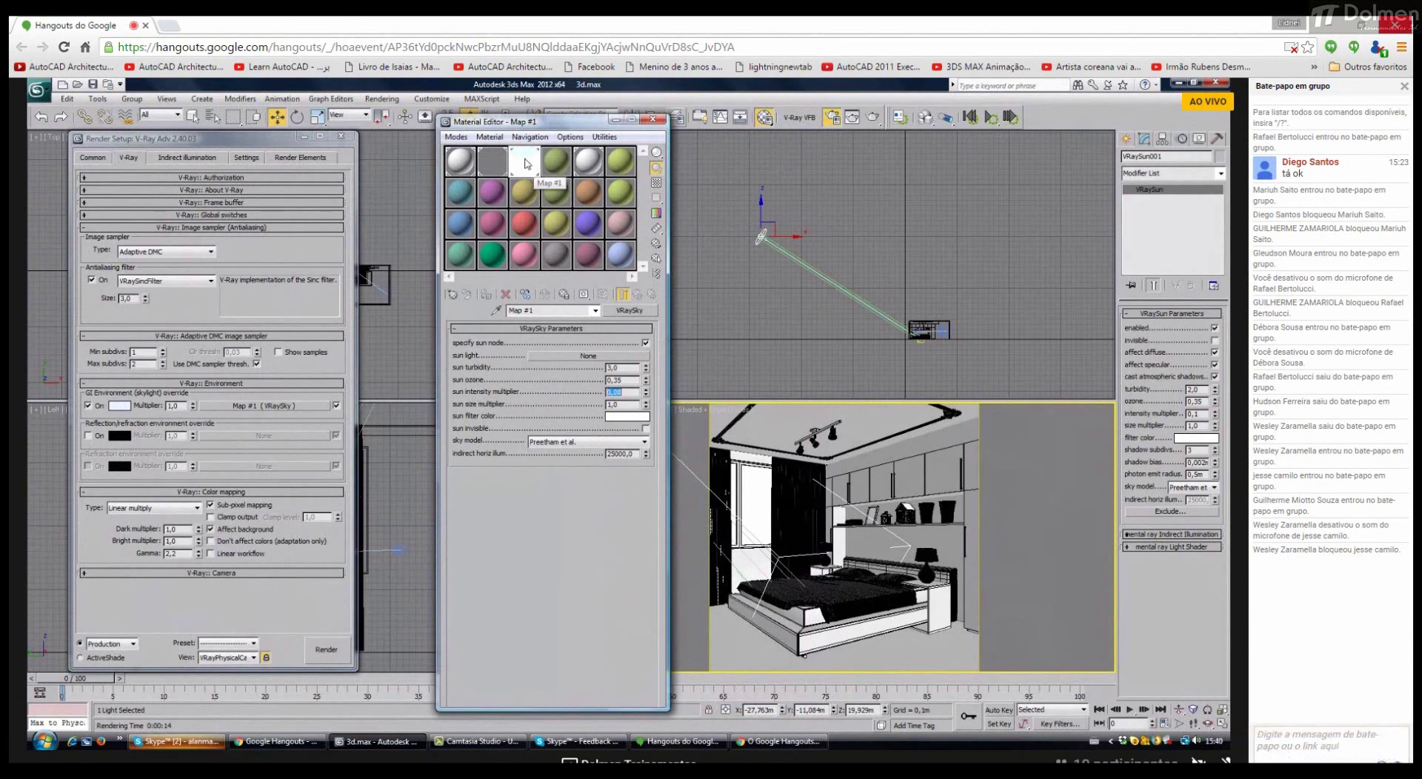
{"action": "key", "text": "Return"}
Step: Preview the sky map, nudge sun intensity down to 0,01 and back to 0,08, then return to Skype
{"action": "double_click", "coordinate": [524, 163]}
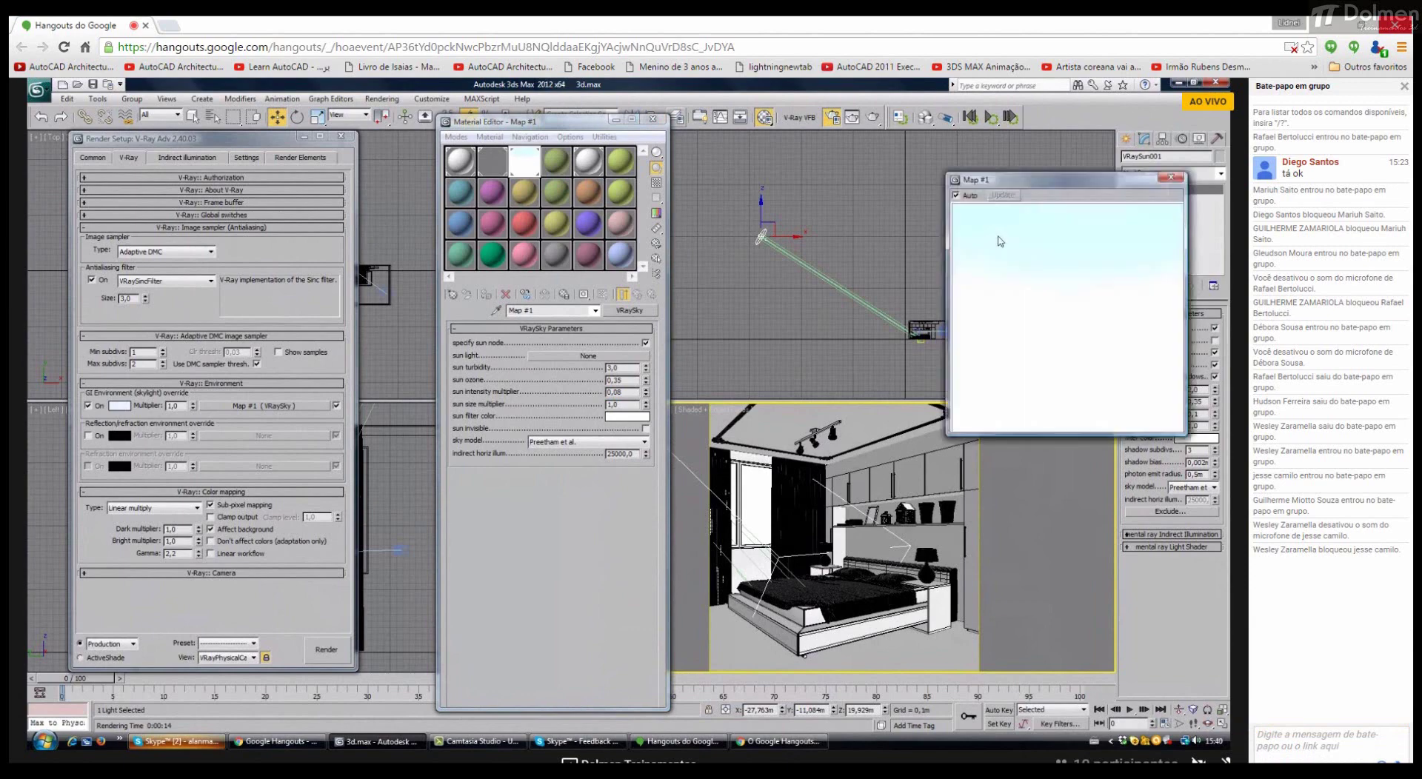
{"action": "left_click", "coordinate": [646, 395]}
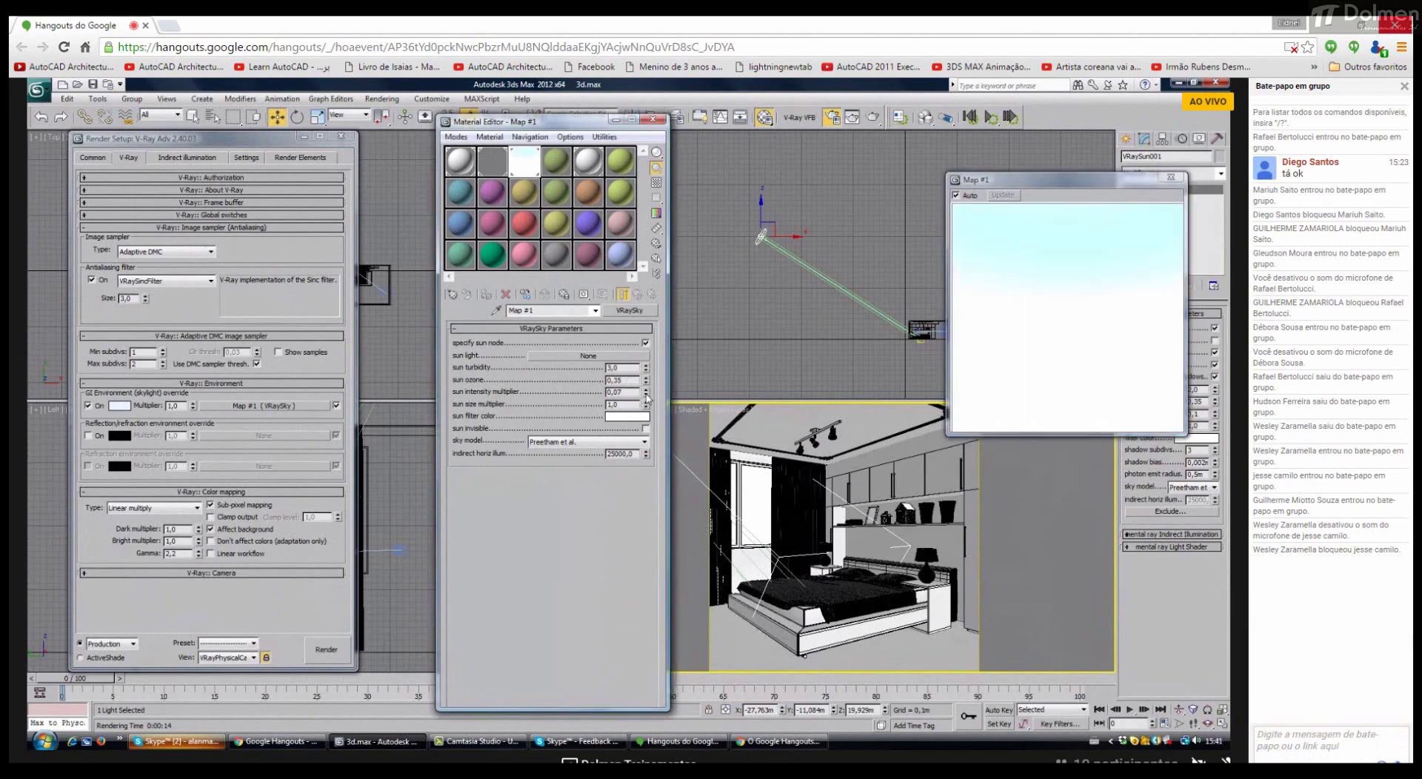
{"action": "left_click", "coordinate": [646, 398]}
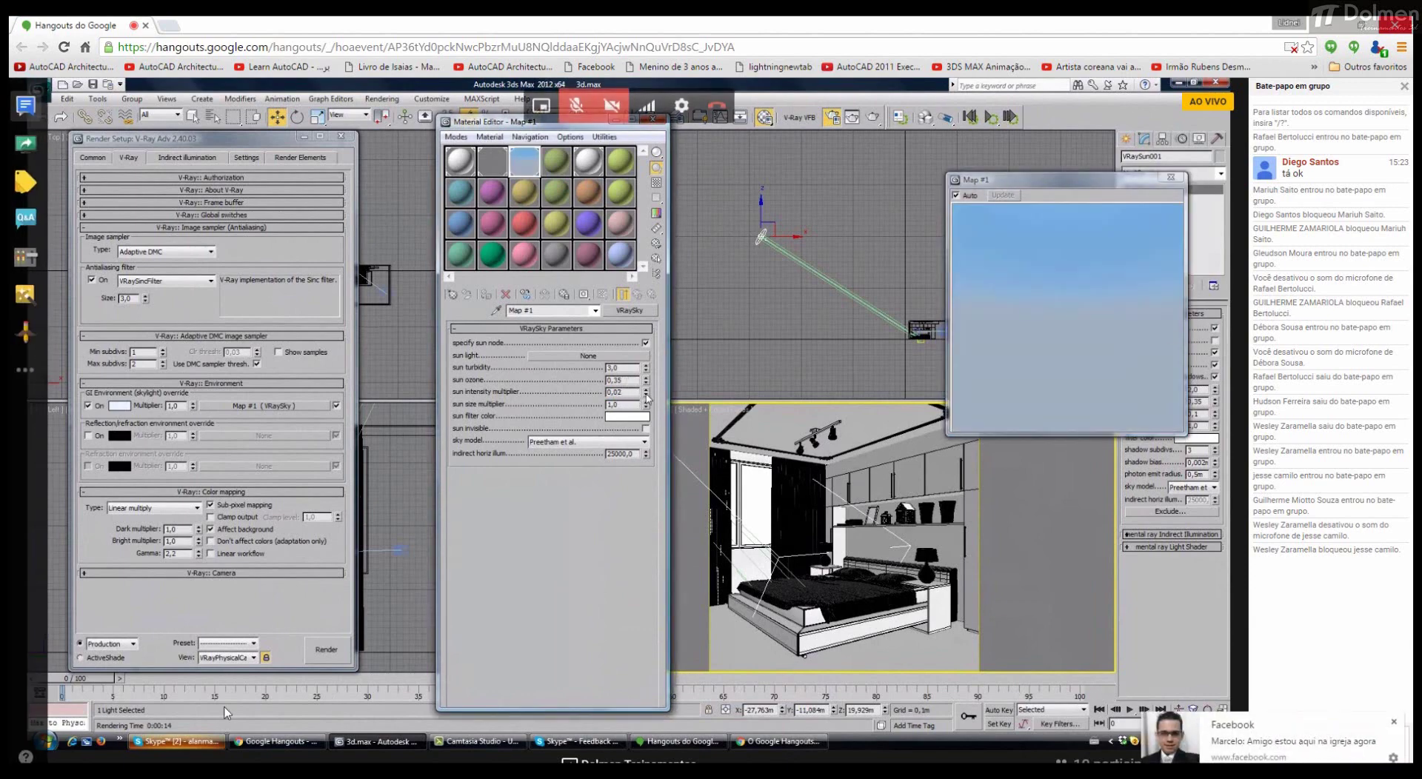
{"action": "left_click", "coordinate": [648, 393]}
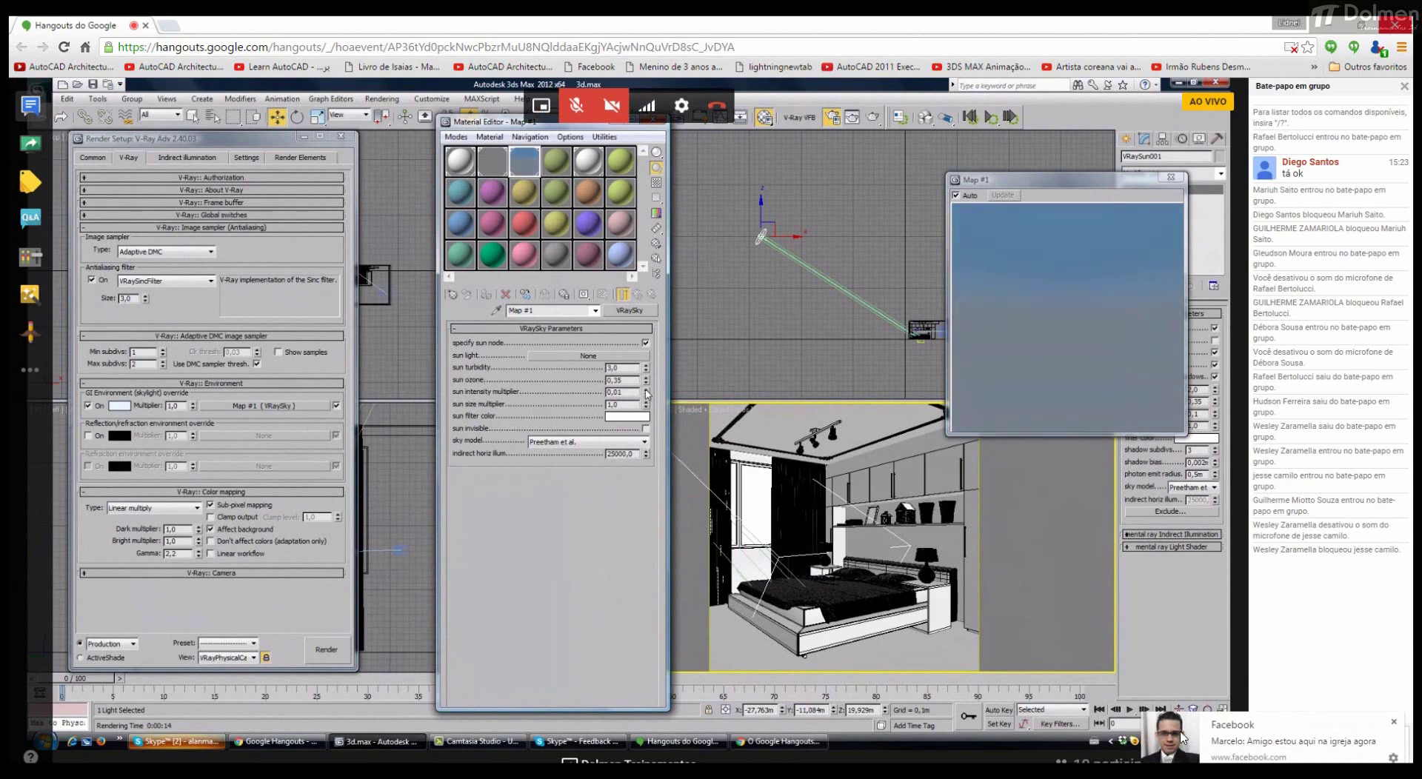
{"action": "left_click", "coordinate": [647, 390]}
{"action": "left_click", "coordinate": [647, 390]}
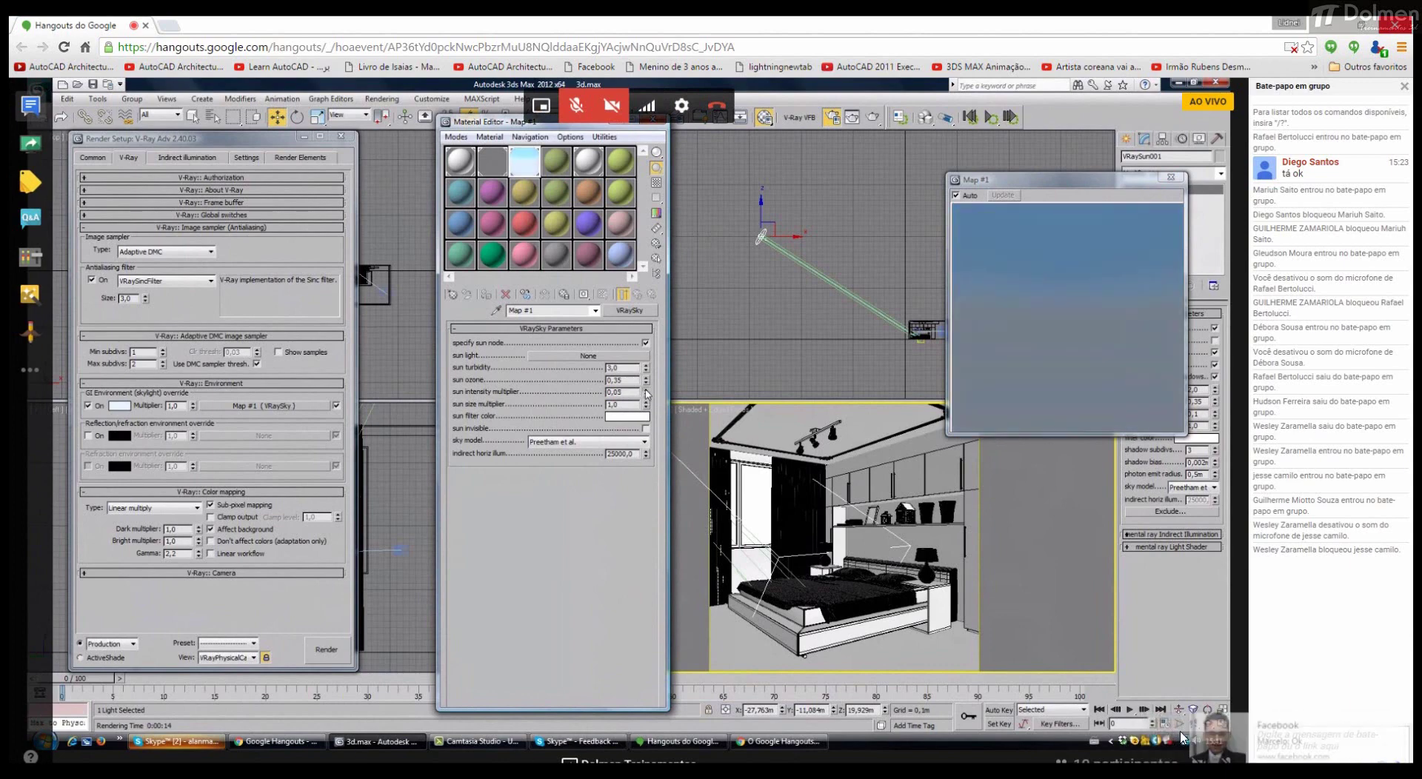
{"action": "left_click", "coordinate": [646, 391]}
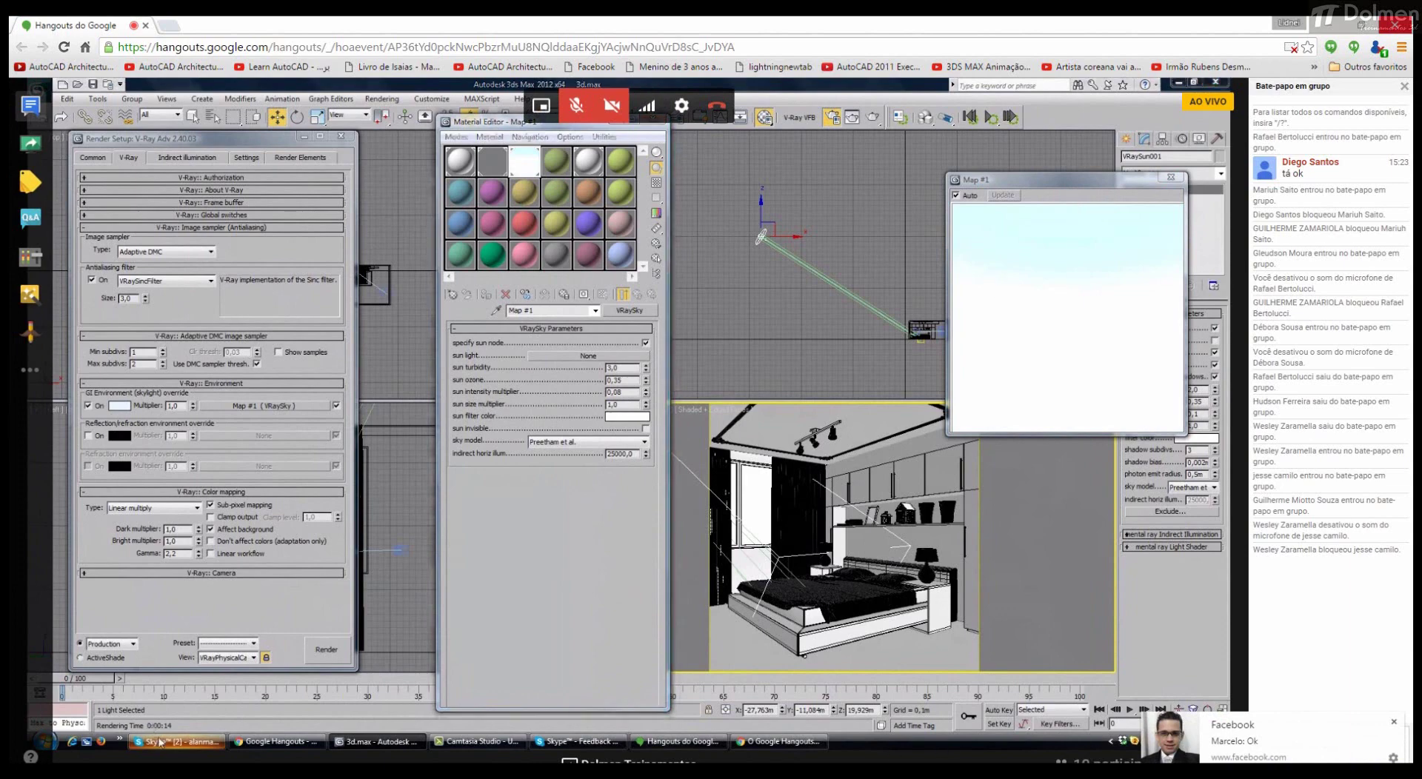
{"action": "left_click", "coordinate": [172, 741]}
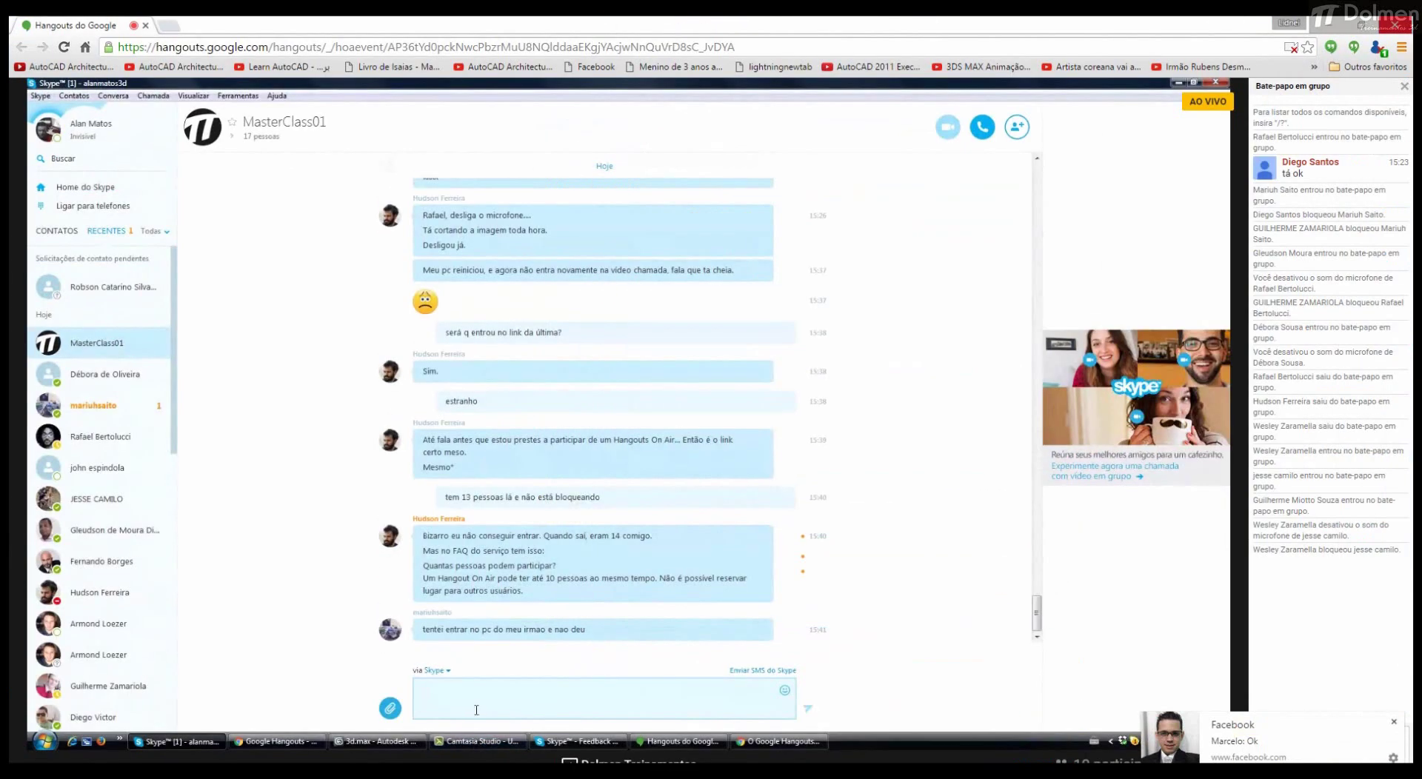
Step: Post 'esse q estou fazendo é transmissão' and 'não é hangout' in the group chat
{"action": "left_click", "coordinate": [474, 701]}
{"action": "type", "text": "esse q estou fazendo é transmiss"}
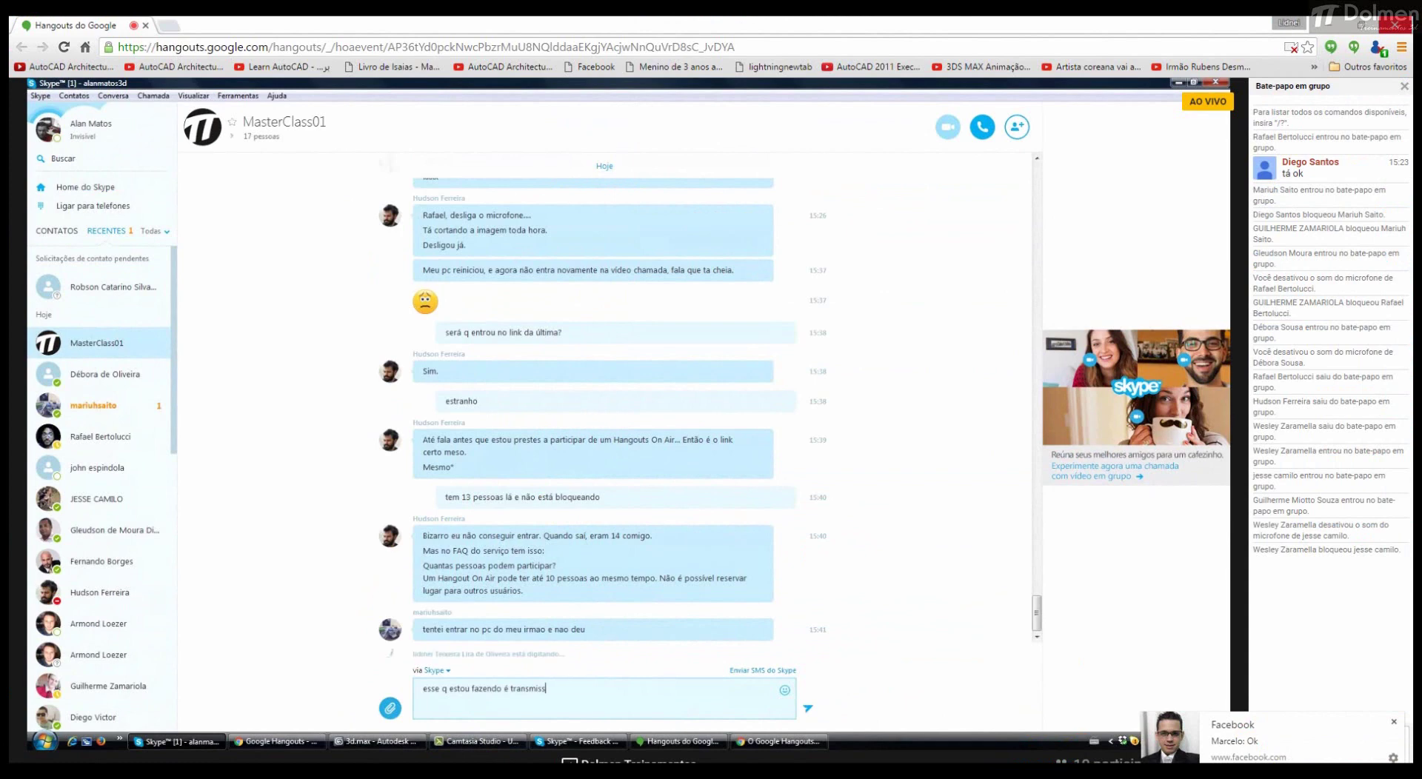
{"action": "type", "text": "ão"}
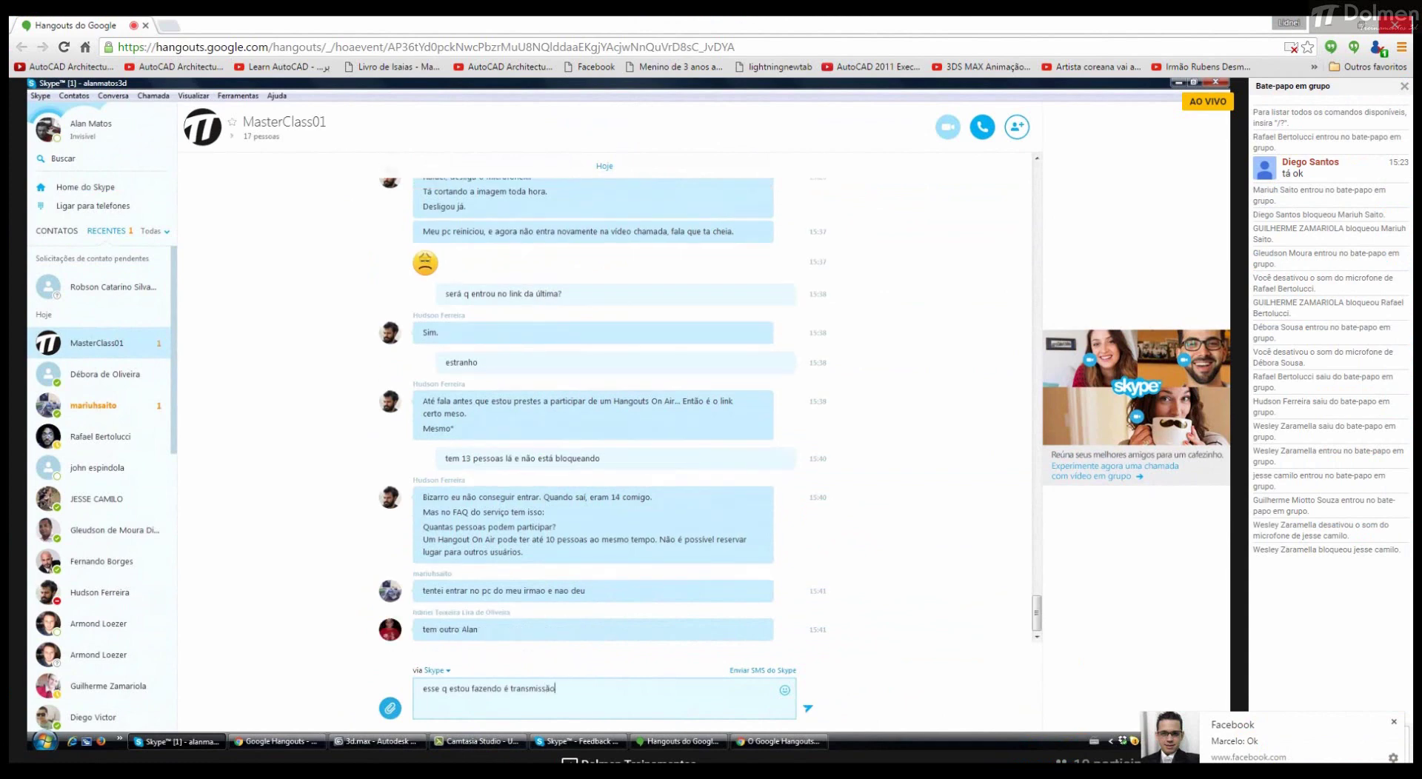
{"action": "key", "text": "Return"}
{"action": "type", "text": "não é h"}
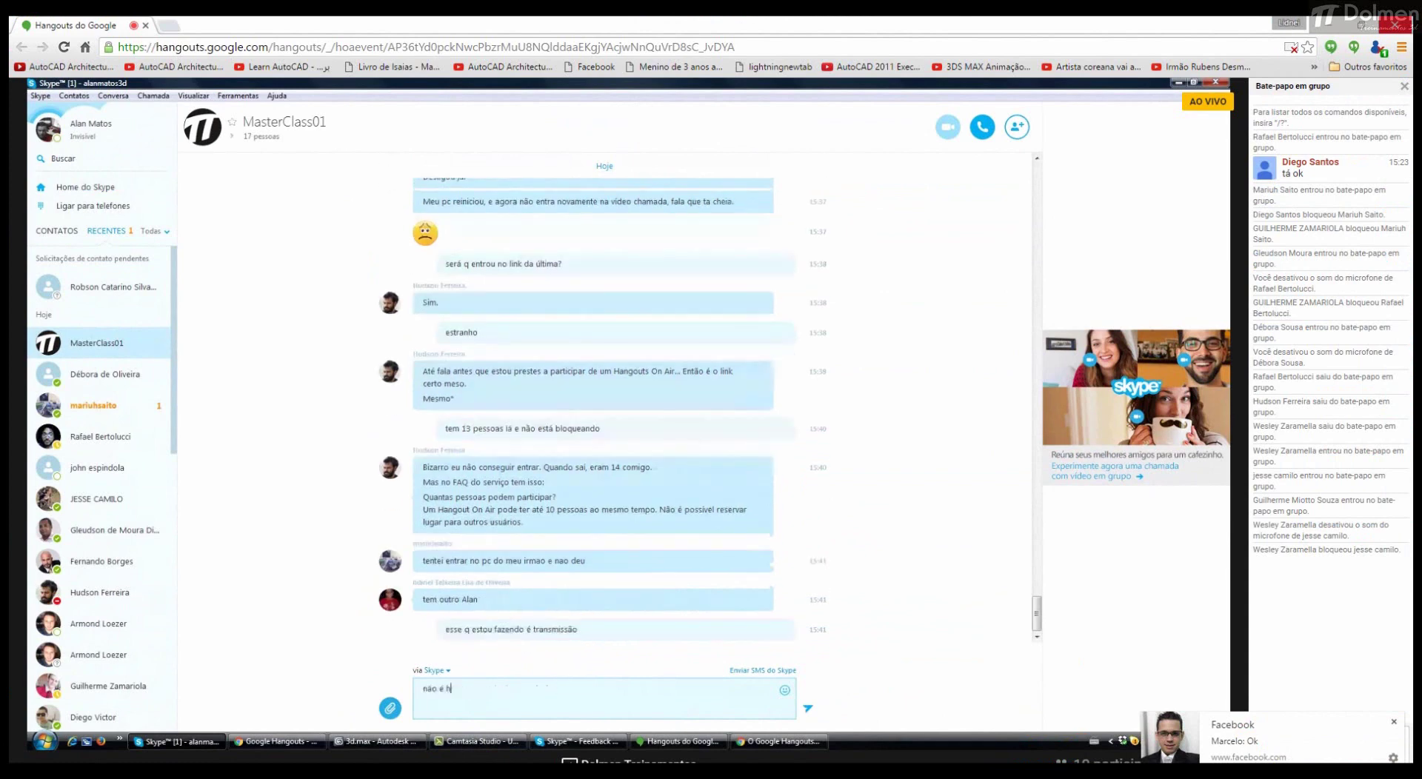
{"action": "type", "text": "angout"}
{"action": "key", "text": "Return"}
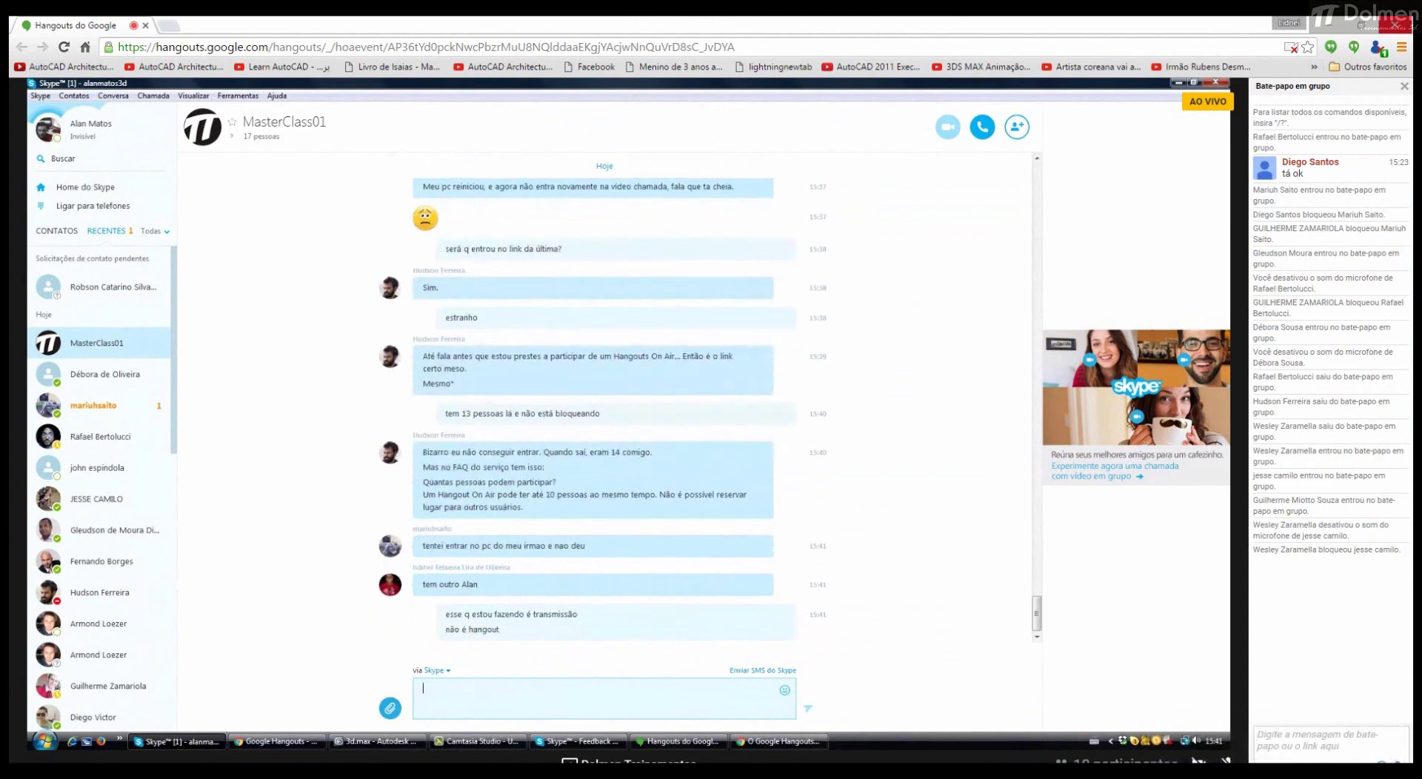
Step: Switch back and forth between 3ds Max and the Skype chat, ending in Skype
{"action": "mouse_move", "coordinate": [406, 746]}
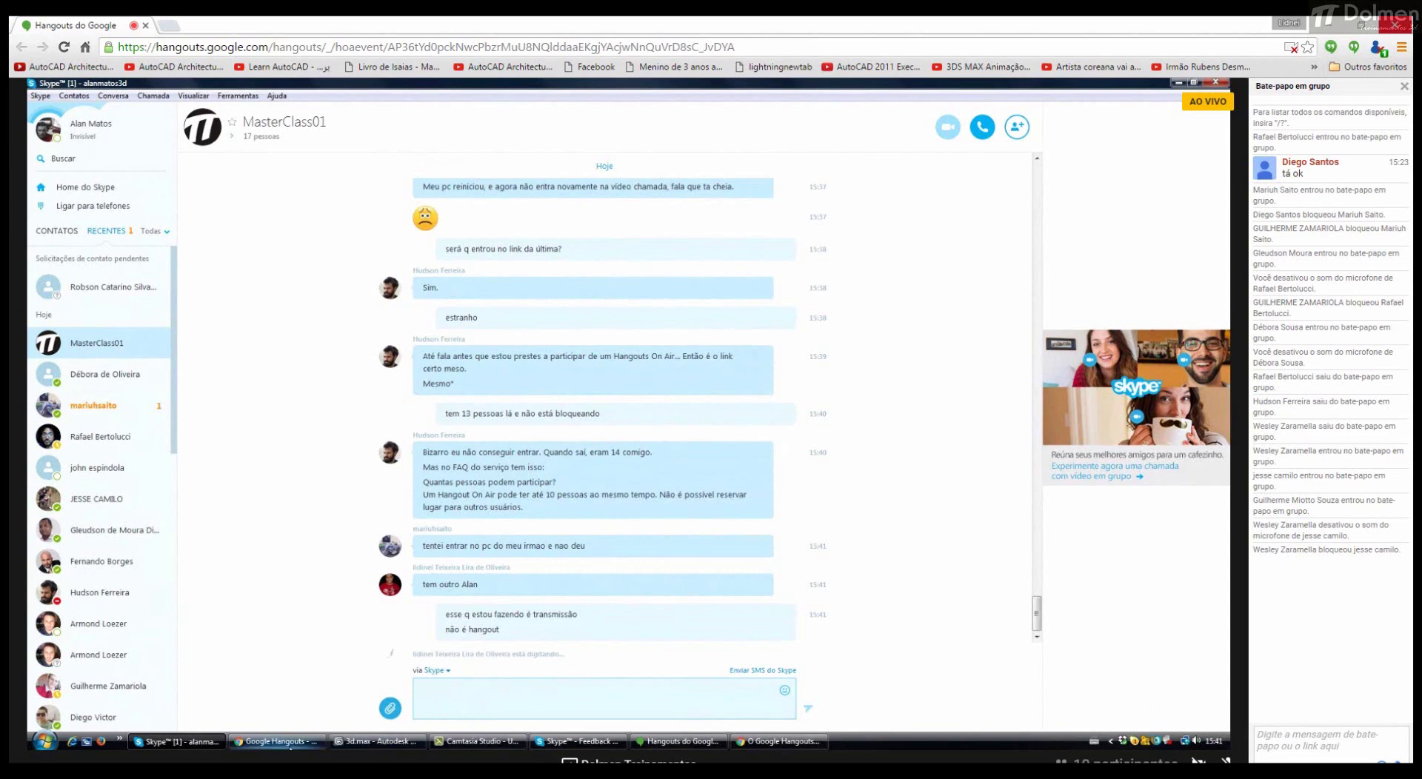
{"action": "left_click", "coordinate": [383, 744]}
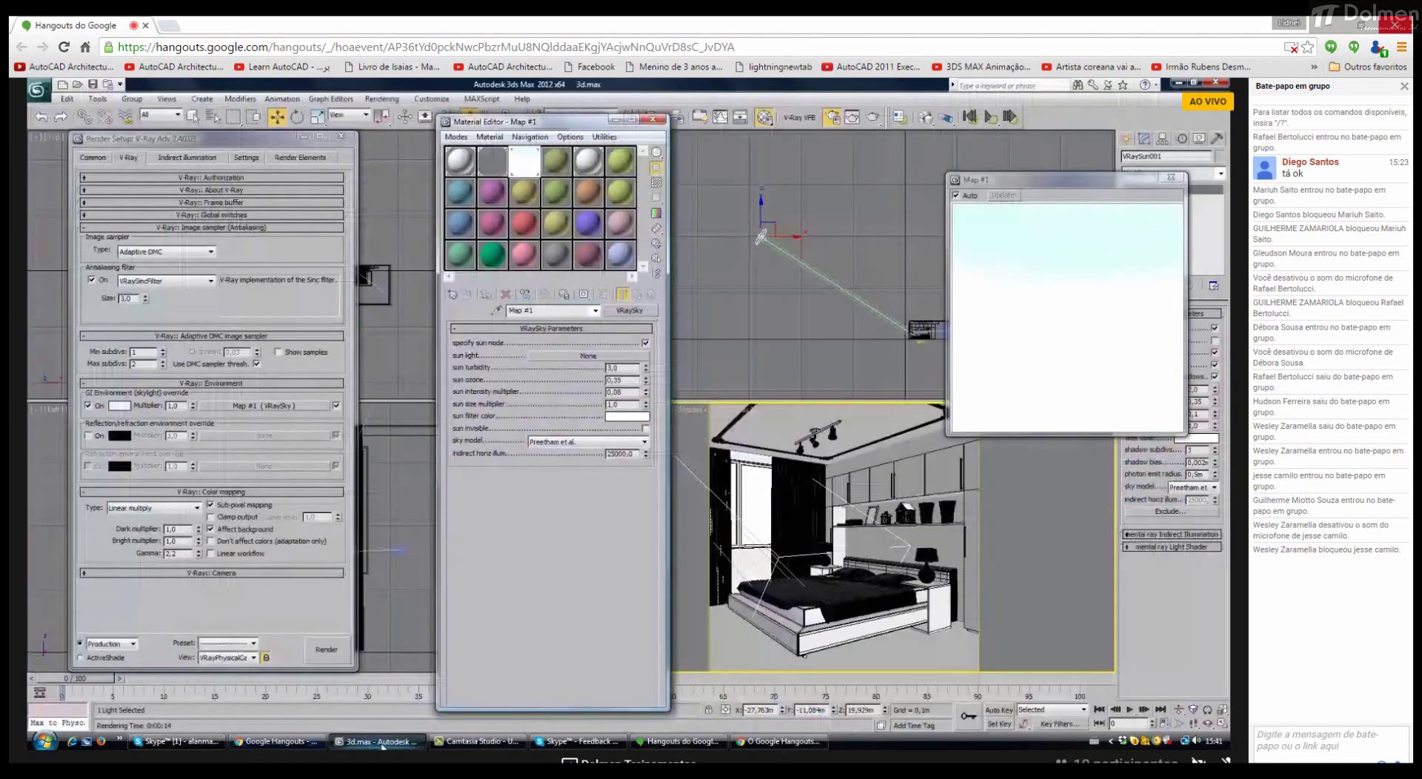
{"action": "left_click", "coordinate": [194, 742]}
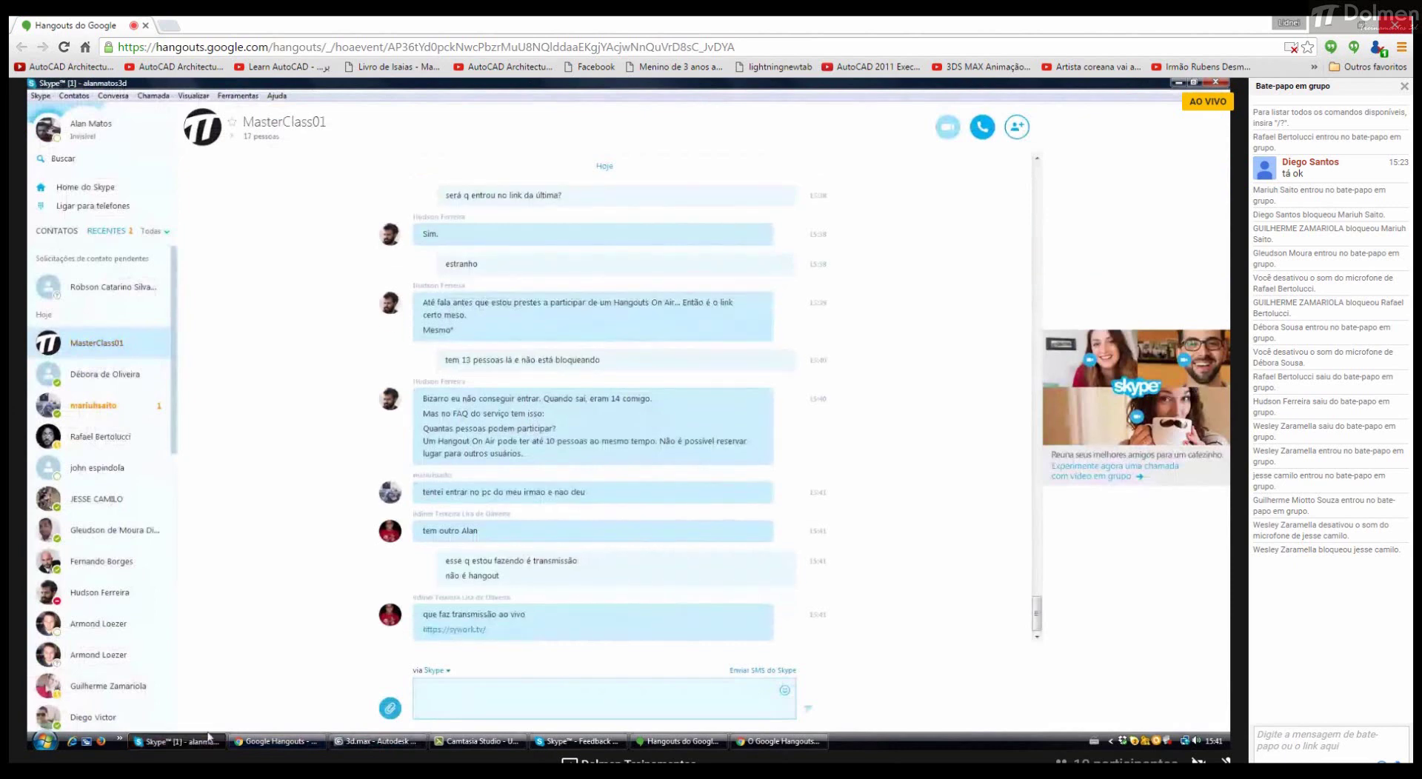
{"action": "left_click", "coordinate": [194, 743]}
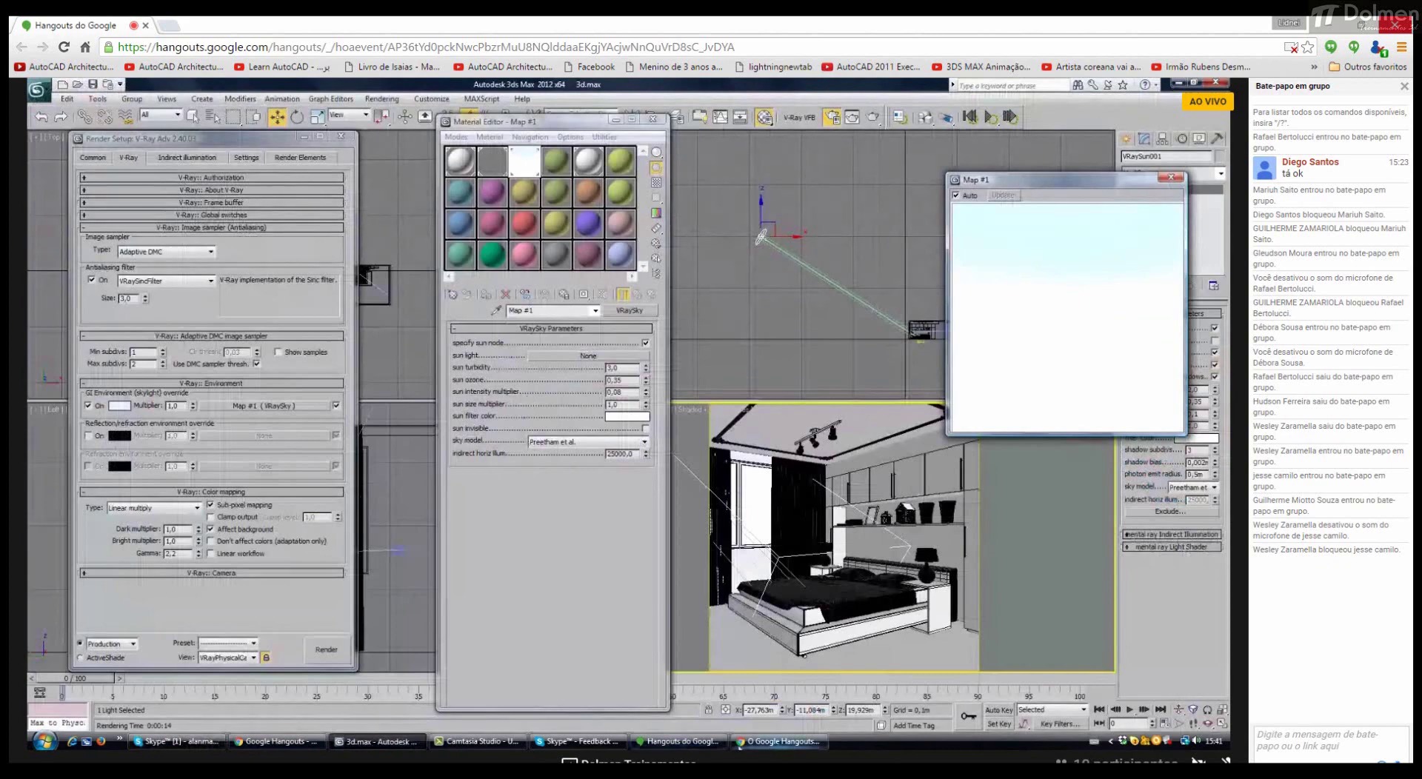
{"action": "mouse_move", "coordinate": [763, 746]}
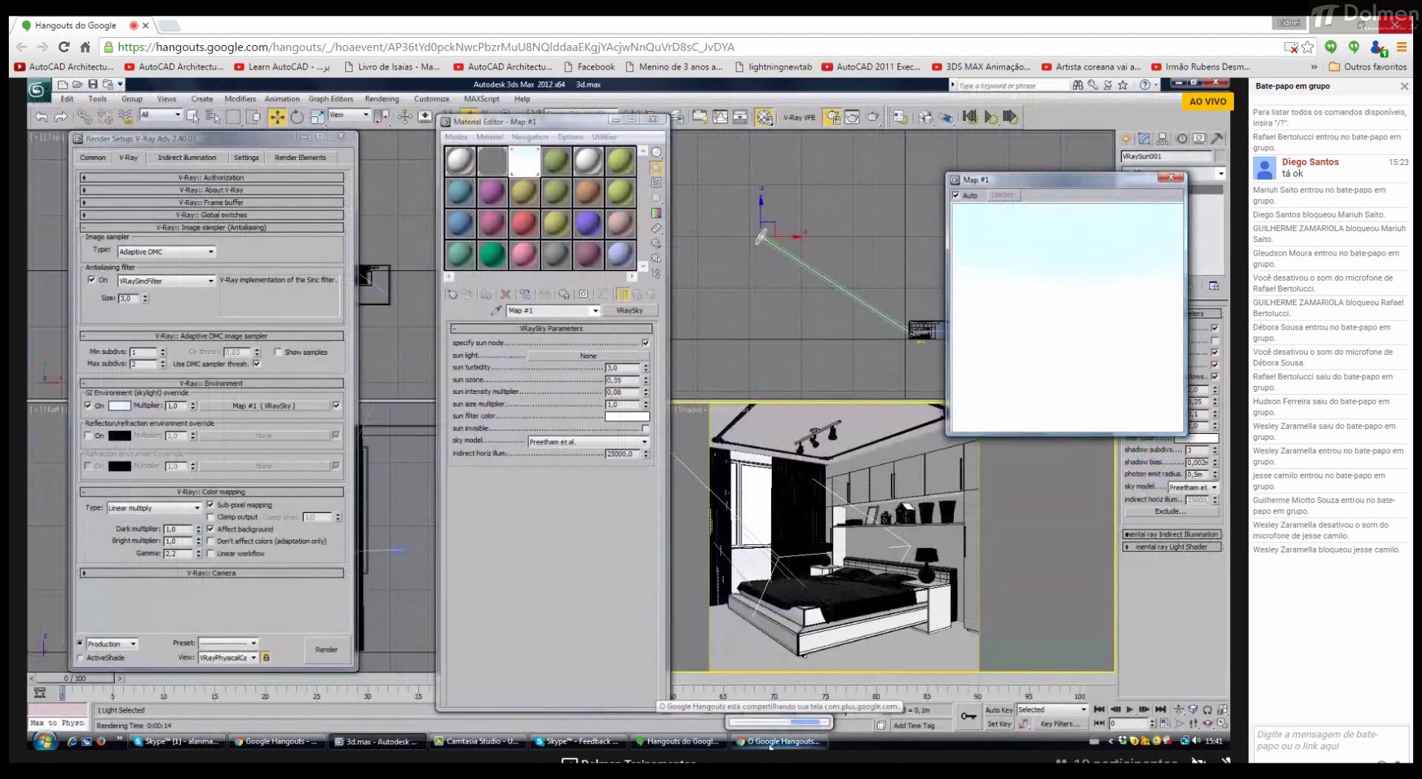
{"action": "mouse_move", "coordinate": [283, 745]}
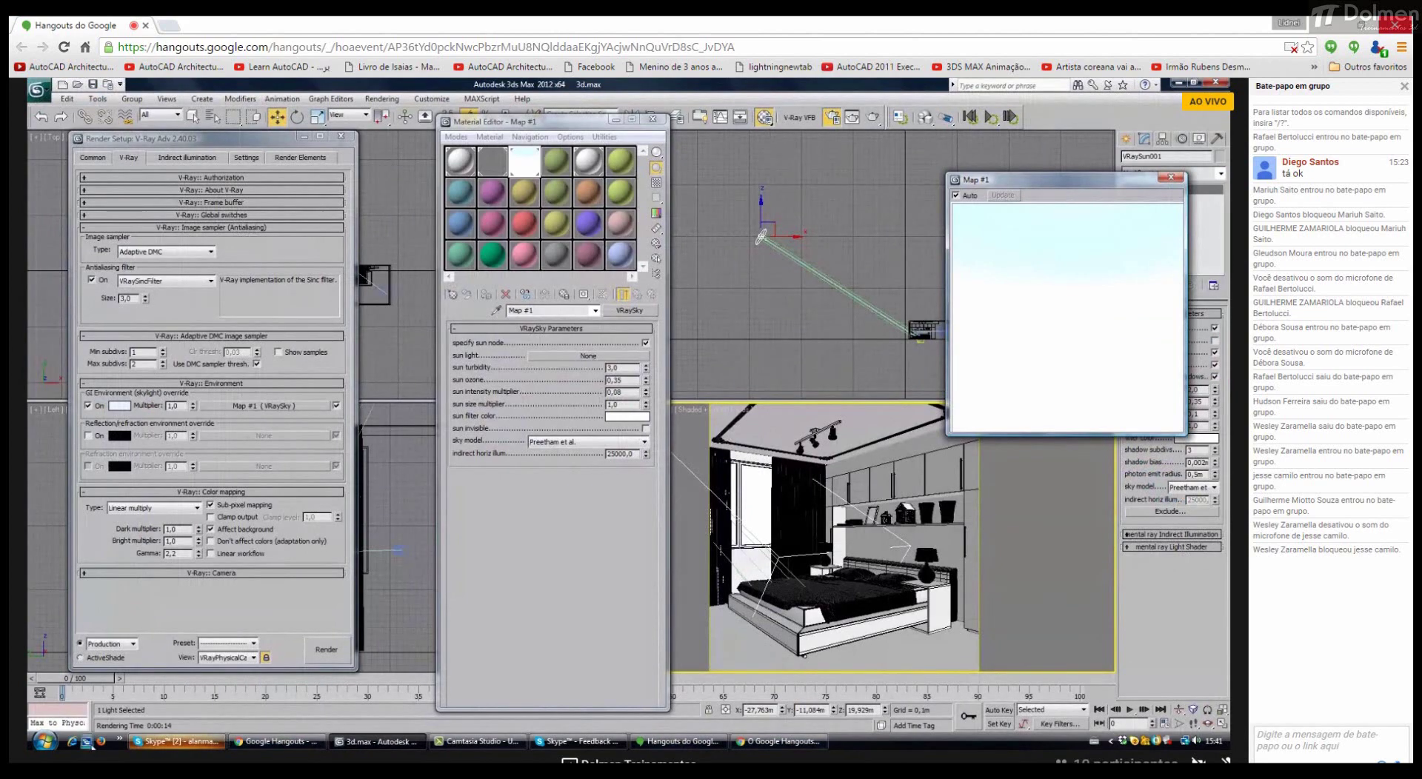
{"action": "left_click", "coordinate": [177, 741]}
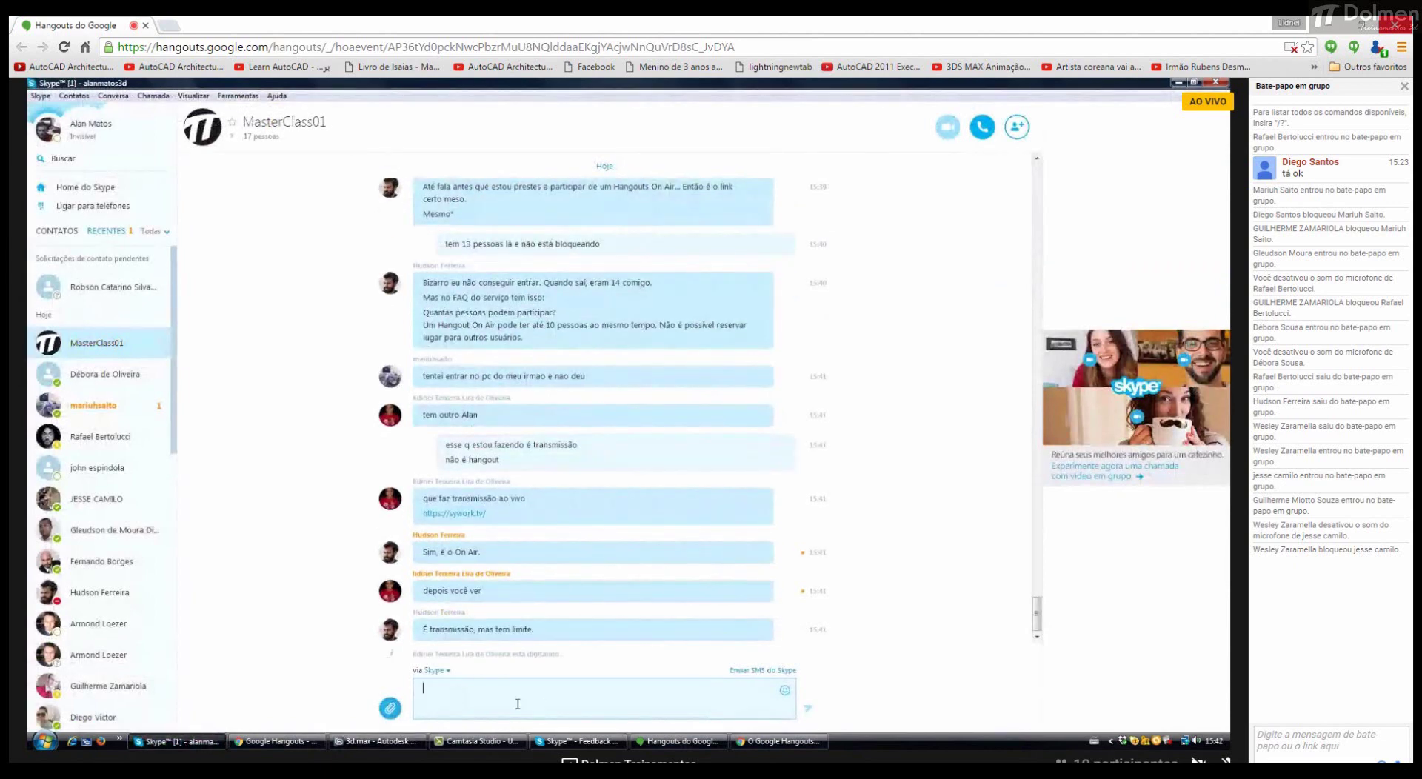
Step: Post 'estranho' and 'a outra q fiz tinha mais de 40', then go back to 3ds Max
{"action": "type", "text": "estranho"}
{"action": "key", "text": "Return"}
{"action": "type", "text": "a"}
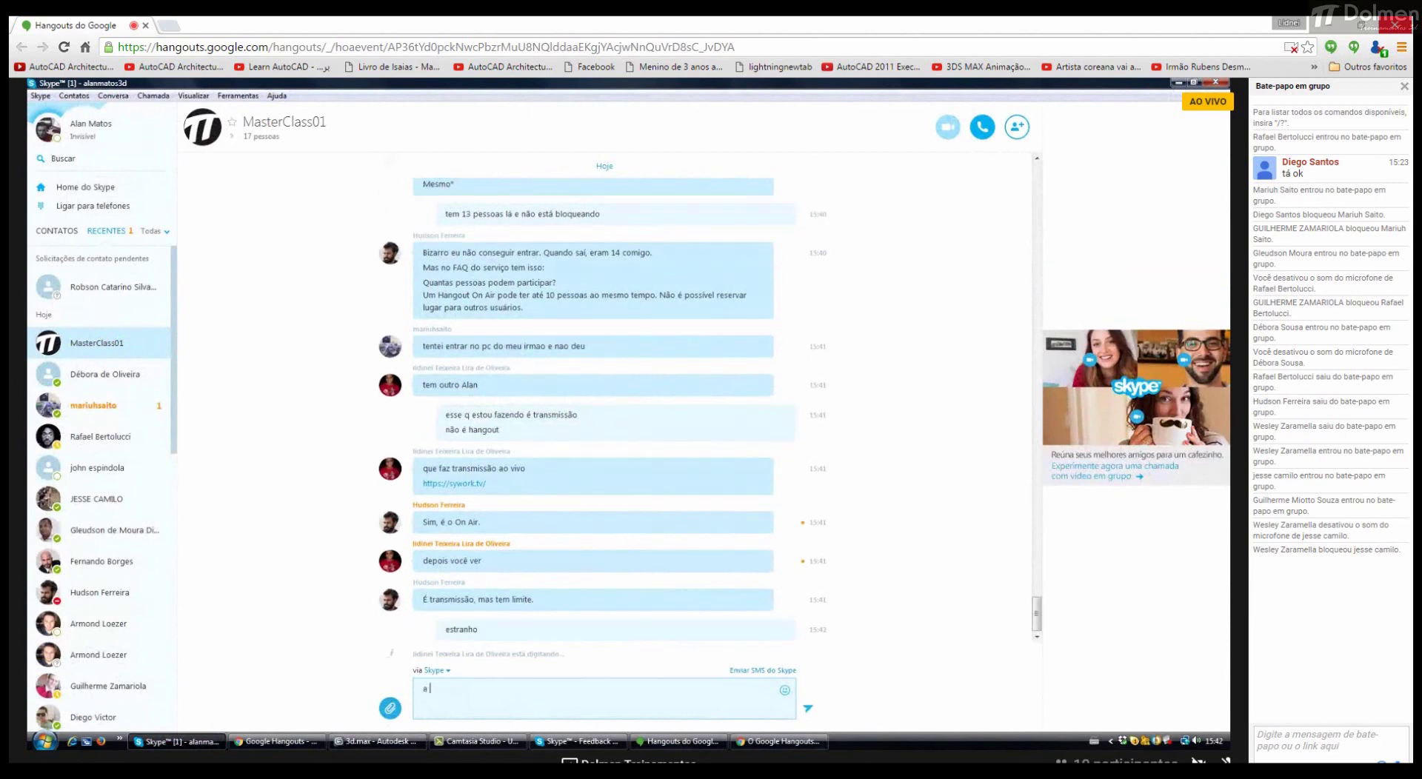
{"action": "type", "text": " outra q fiz"}
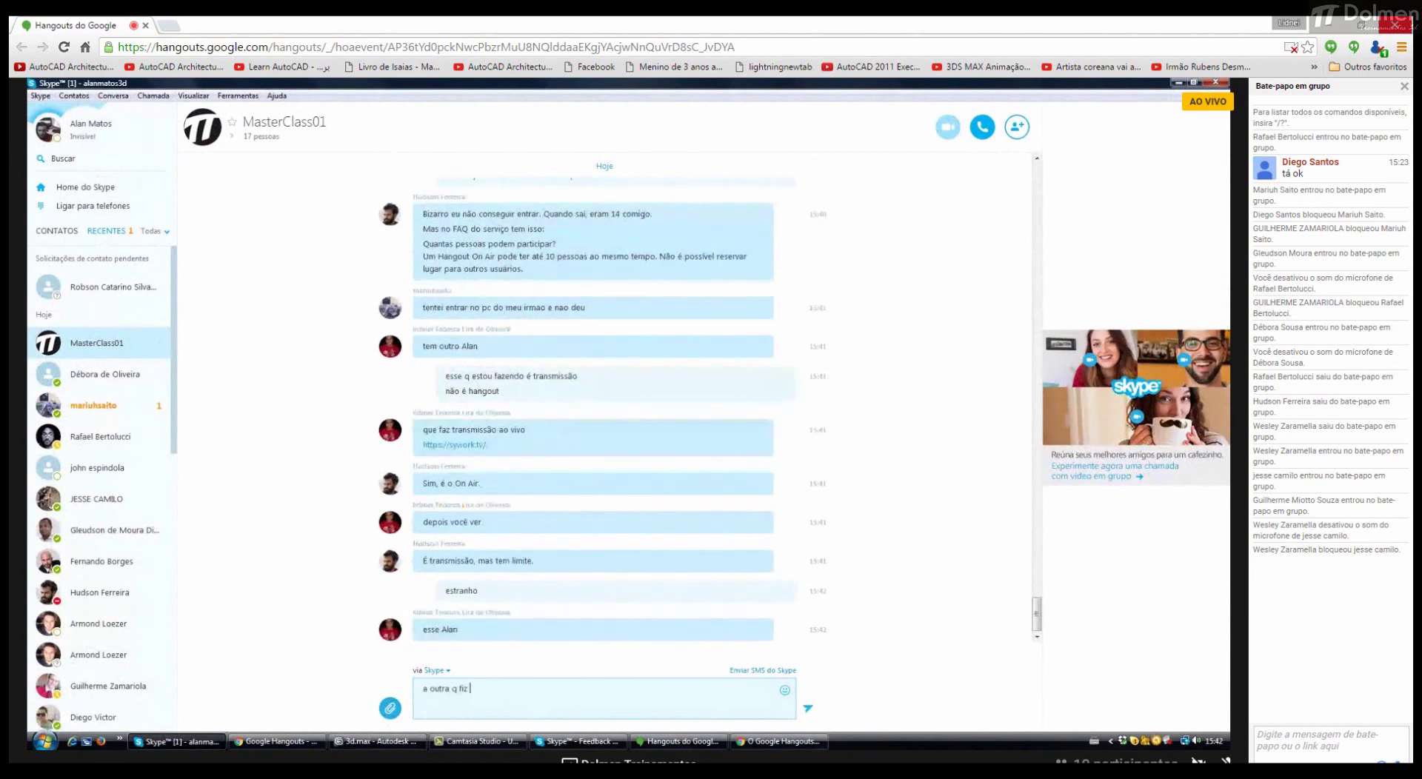
{"action": "type", "text": " tinha mais de "}
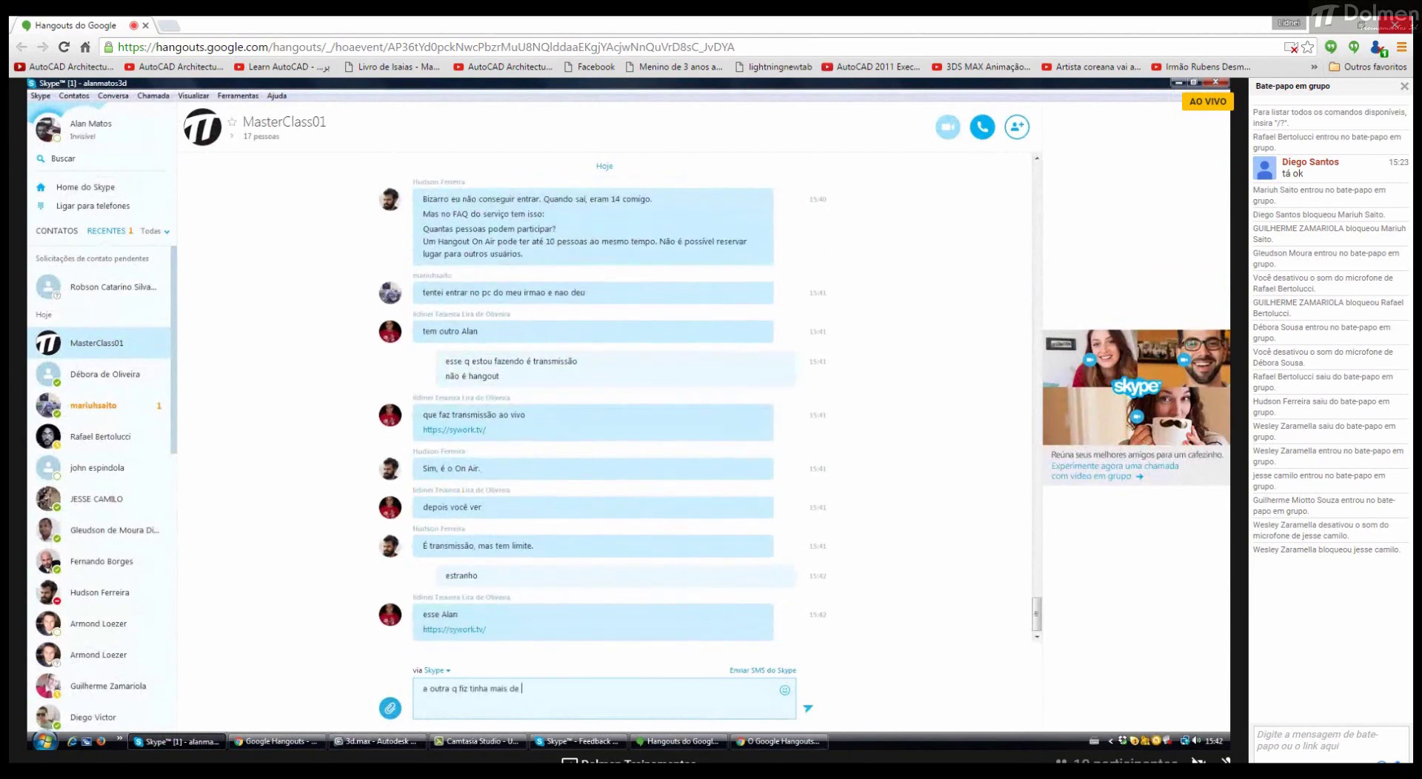
{"action": "type", "text": "40"}
{"action": "key", "text": "Return"}
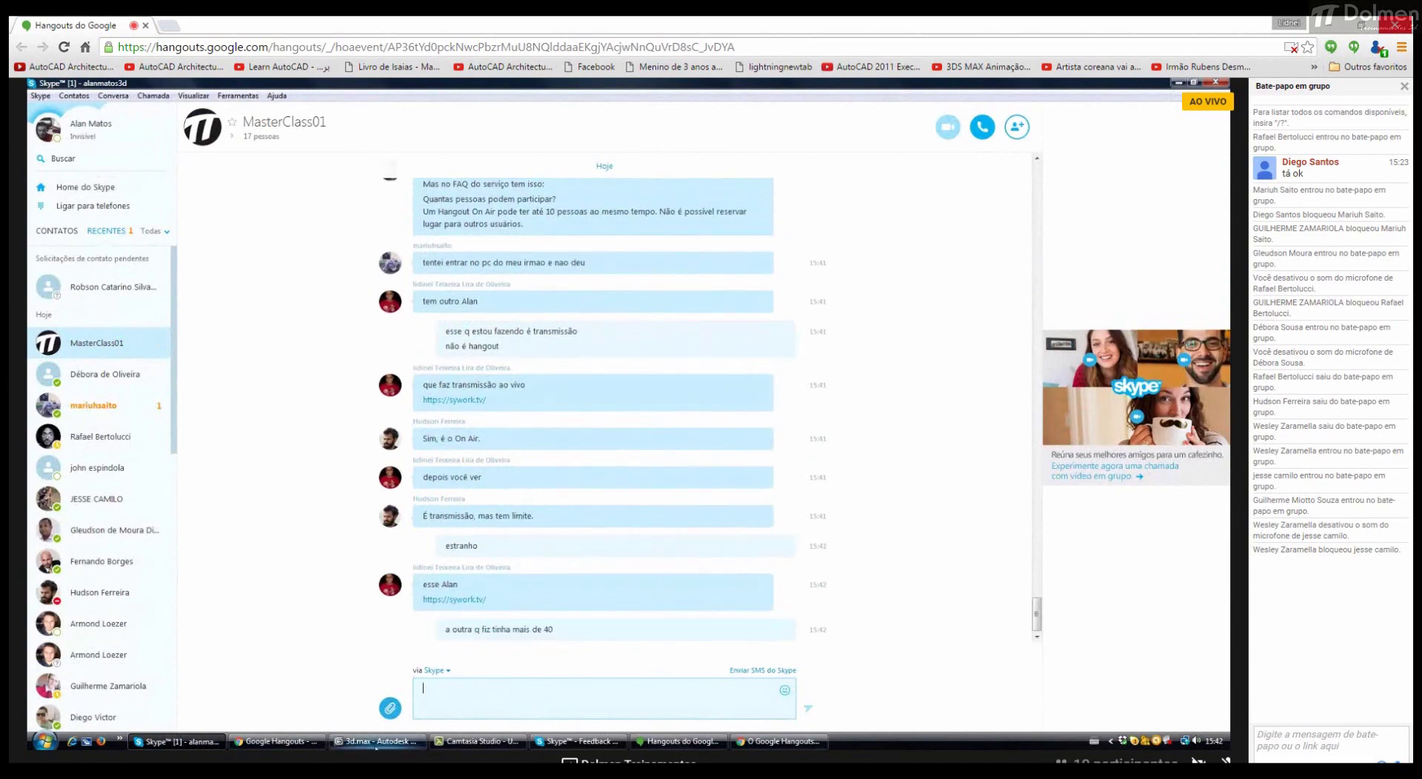
{"action": "left_click", "coordinate": [376, 741]}
{"action": "mouse_move", "coordinate": [922, 308]}
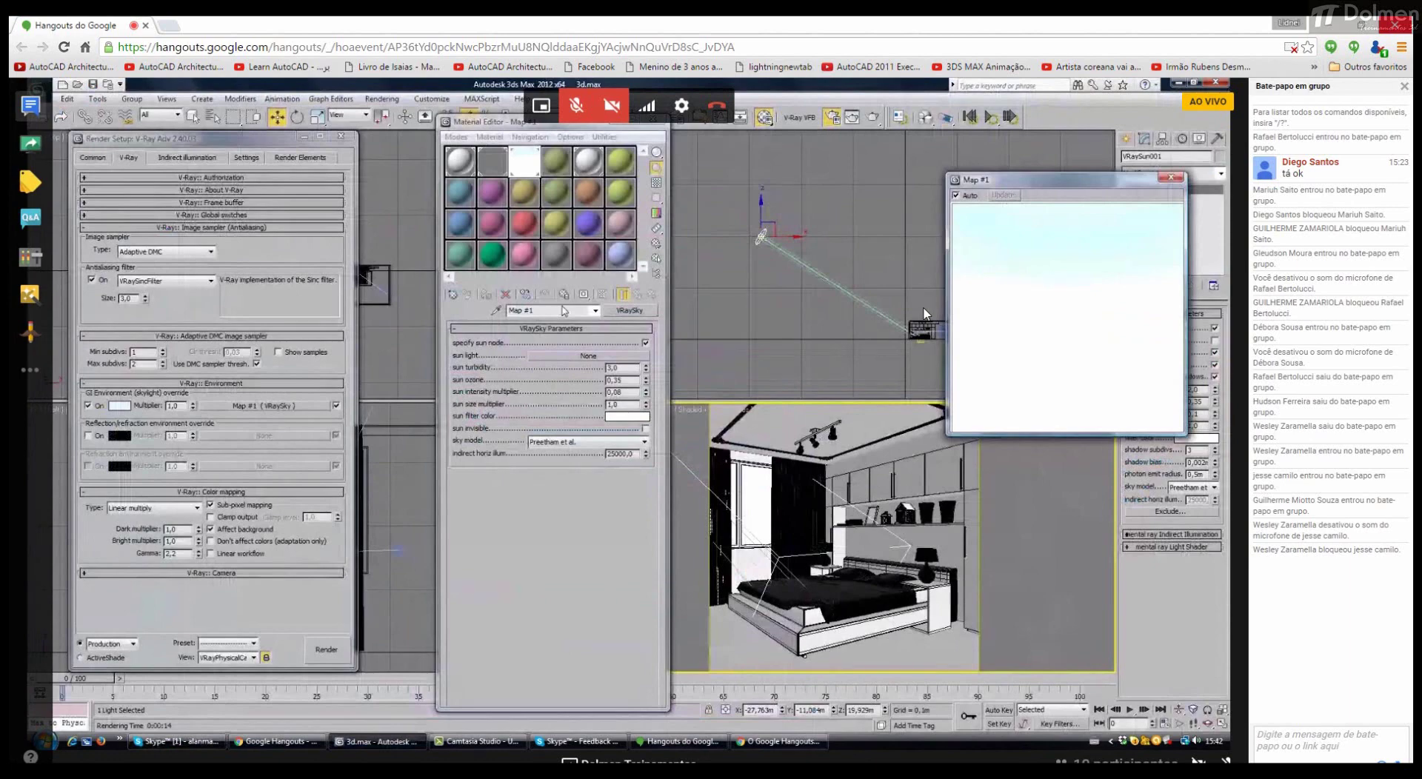
Step: Render the sunlit bedroom into the V-Ray frame buffer with Shift+Q
{"action": "left_click", "coordinate": [220, 300]}
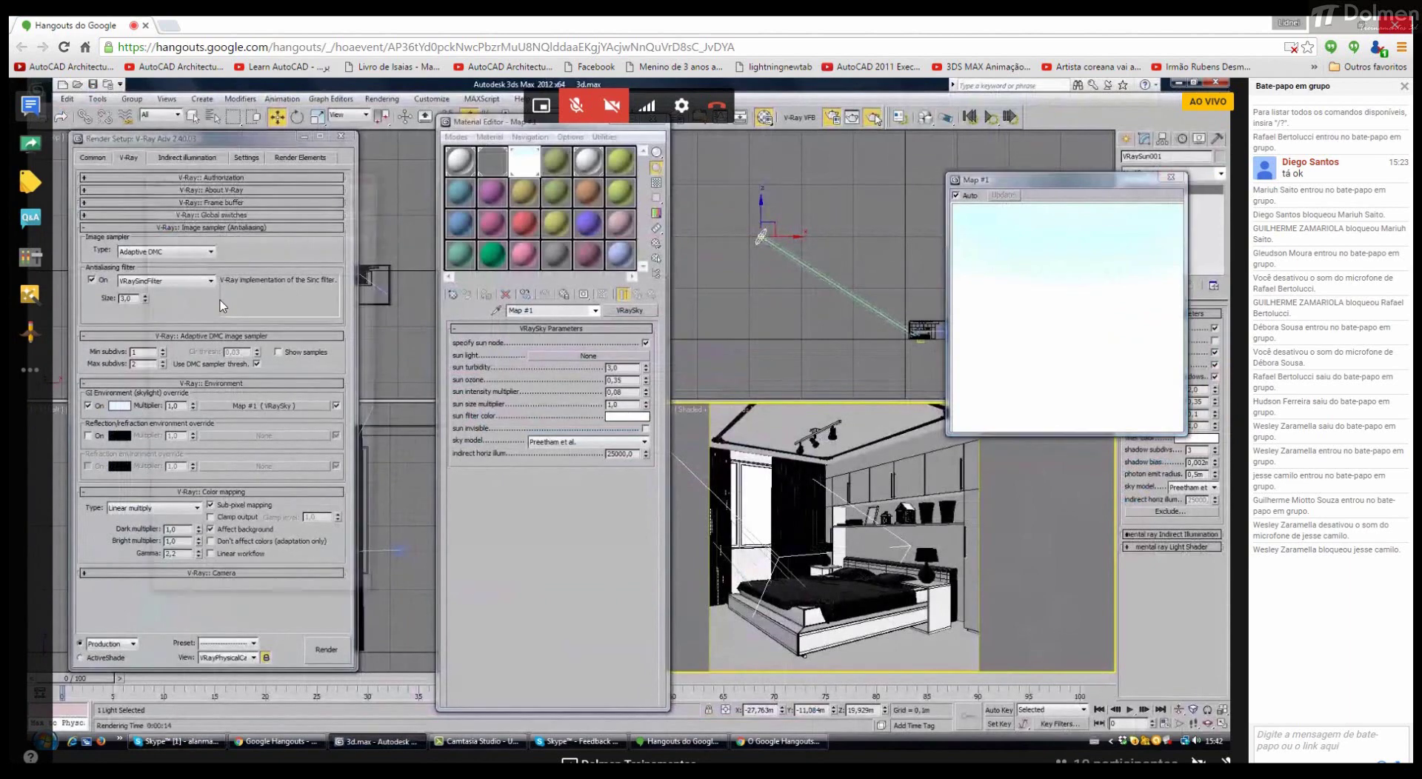
{"action": "key", "text": "shift+q"}
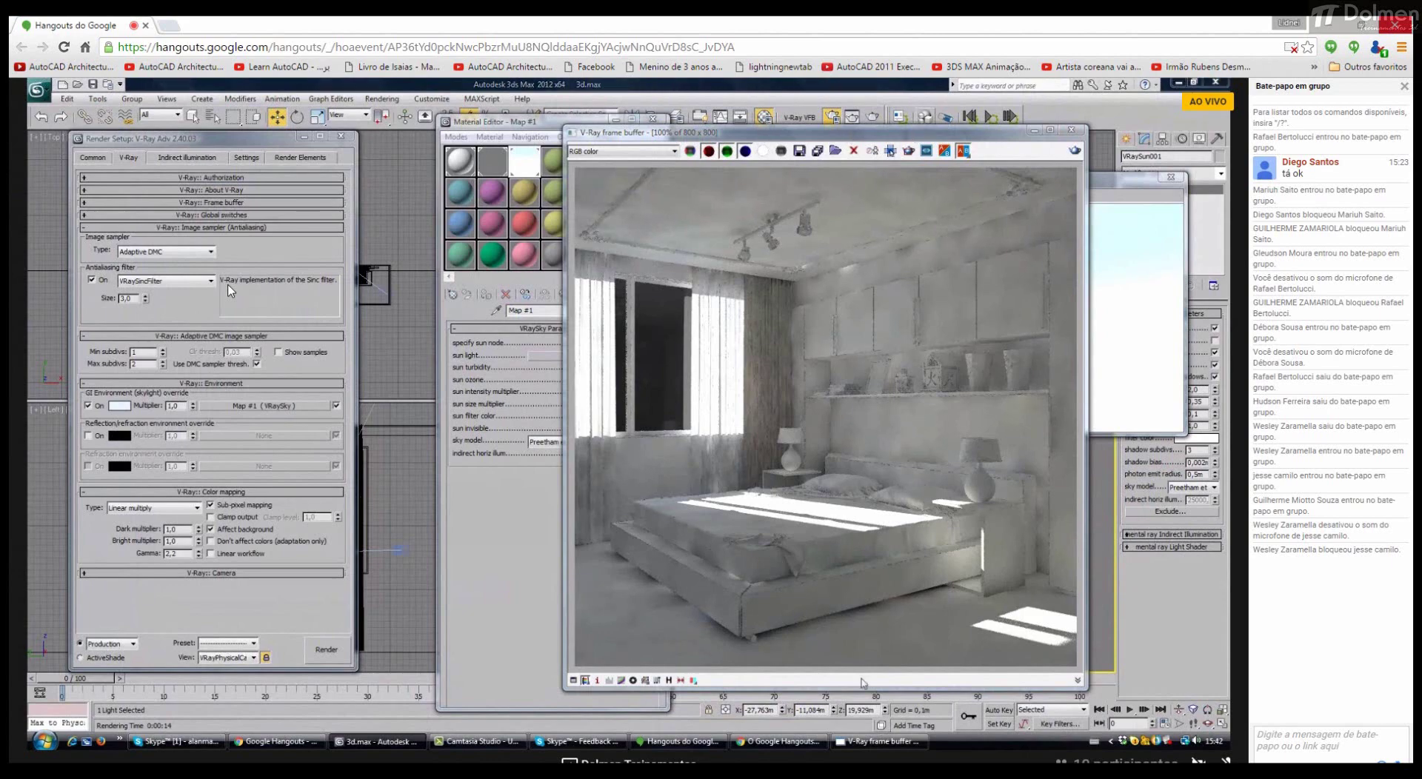
Step: Raise image sampler max subdivs to 3 and light cache subdivs to 500
{"action": "left_click_drag", "start_coordinate": [765, 137], "coordinate": [619, 140]}
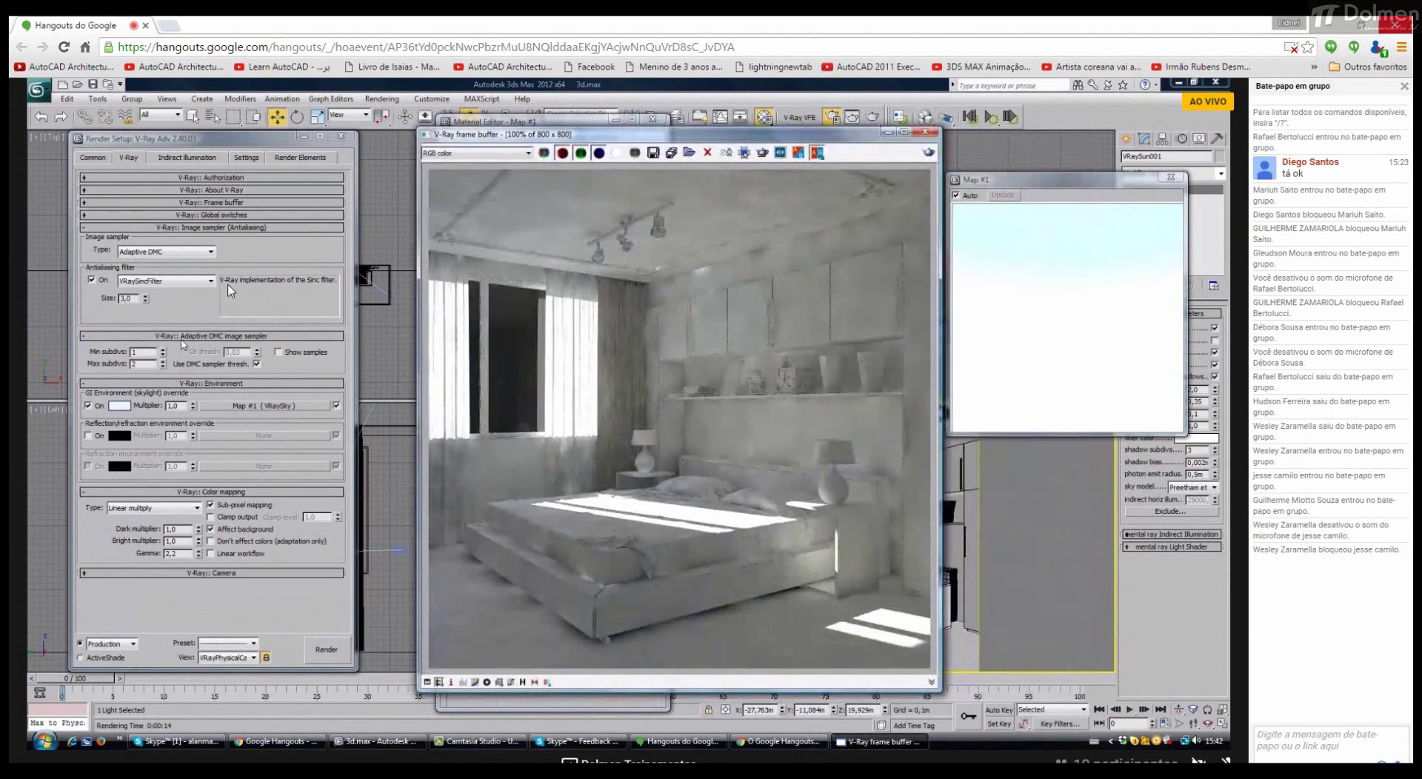
{"action": "left_click", "coordinate": [163, 361]}
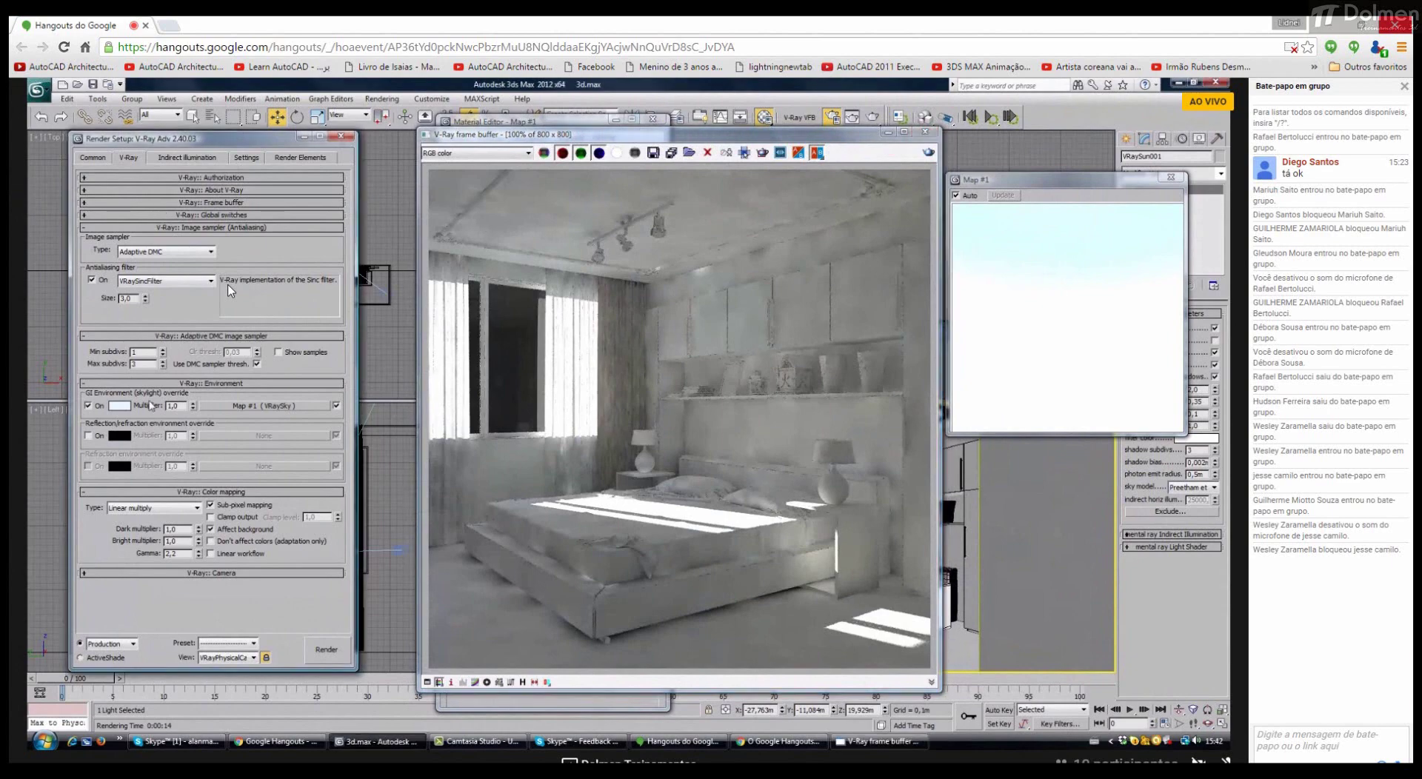
{"action": "left_click", "coordinate": [170, 158]}
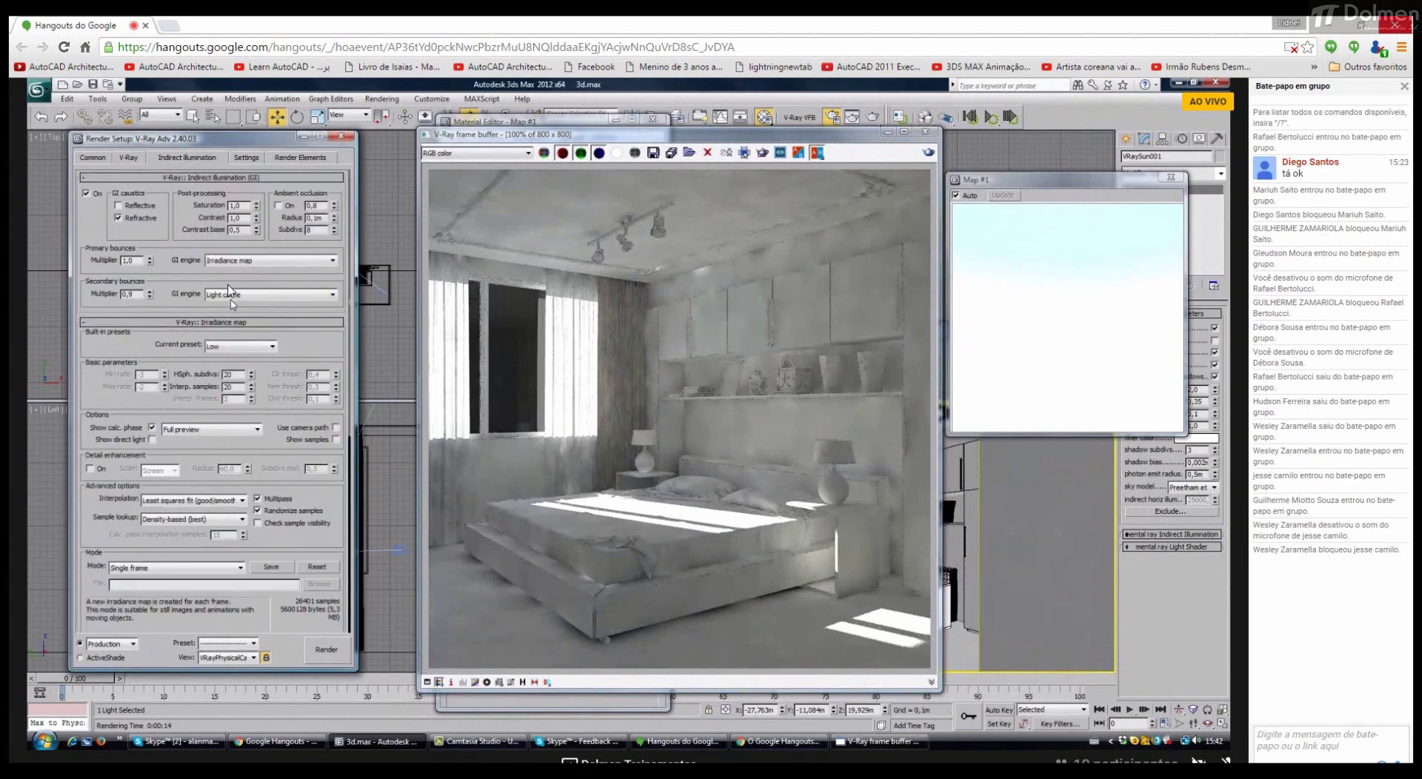
{"action": "key", "text": "Tab"}
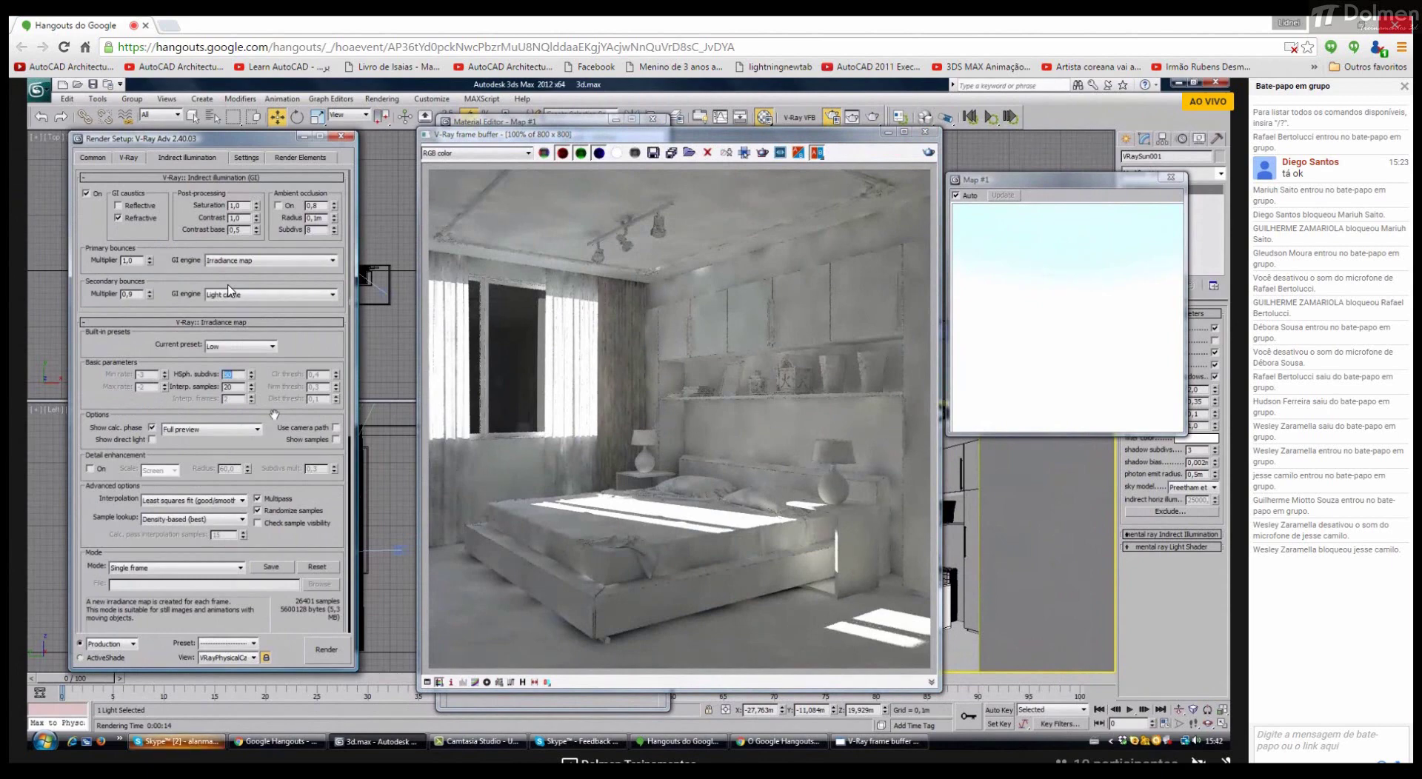
{"action": "left_click_drag", "start_coordinate": [274, 415], "coordinate": [269, 185]}
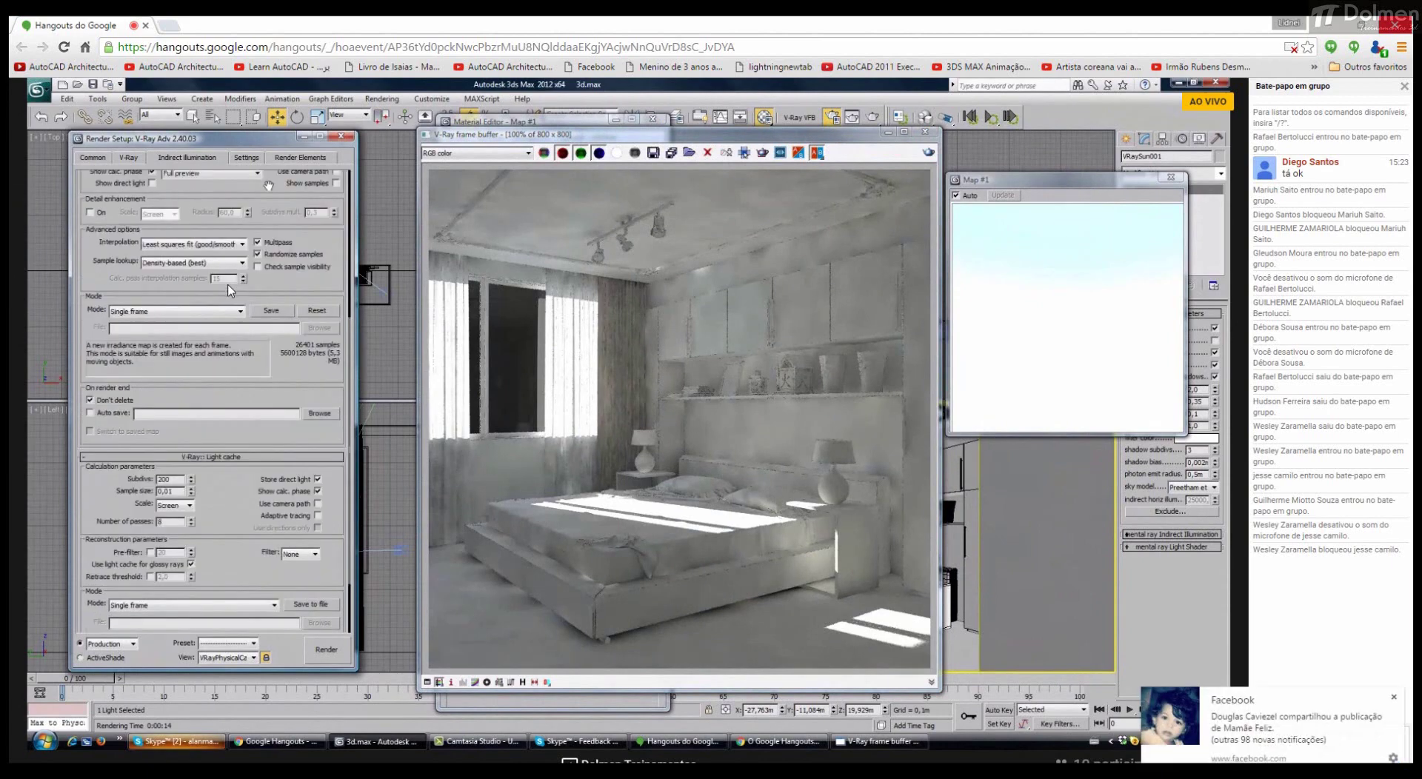
{"action": "double_click", "coordinate": [170, 479]}
{"action": "type", "text": "500"}
{"action": "key", "text": "Return"}
Step: Re-render the bedroom with the new settings and switch over to Skype
{"action": "left_click", "coordinate": [246, 157]}
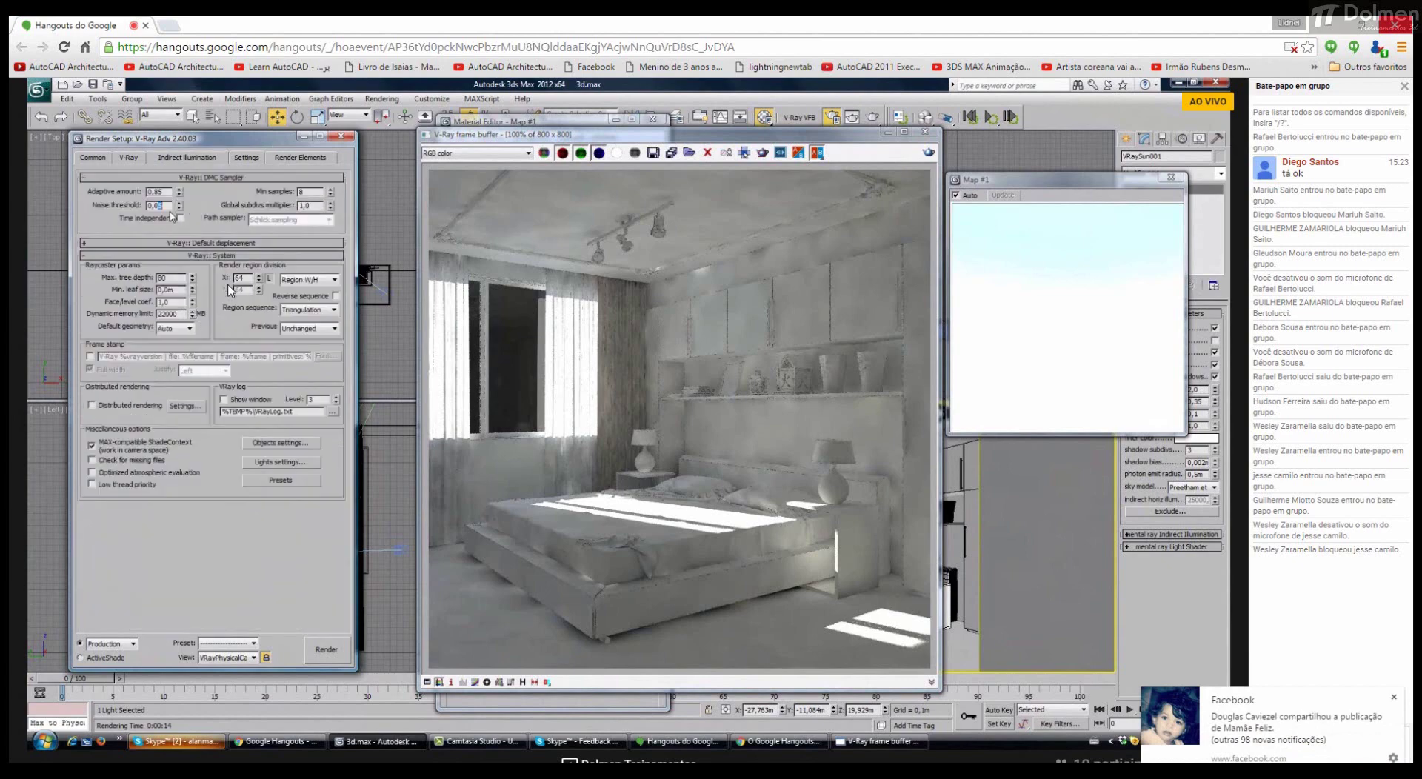
{"action": "left_click", "coordinate": [929, 153]}
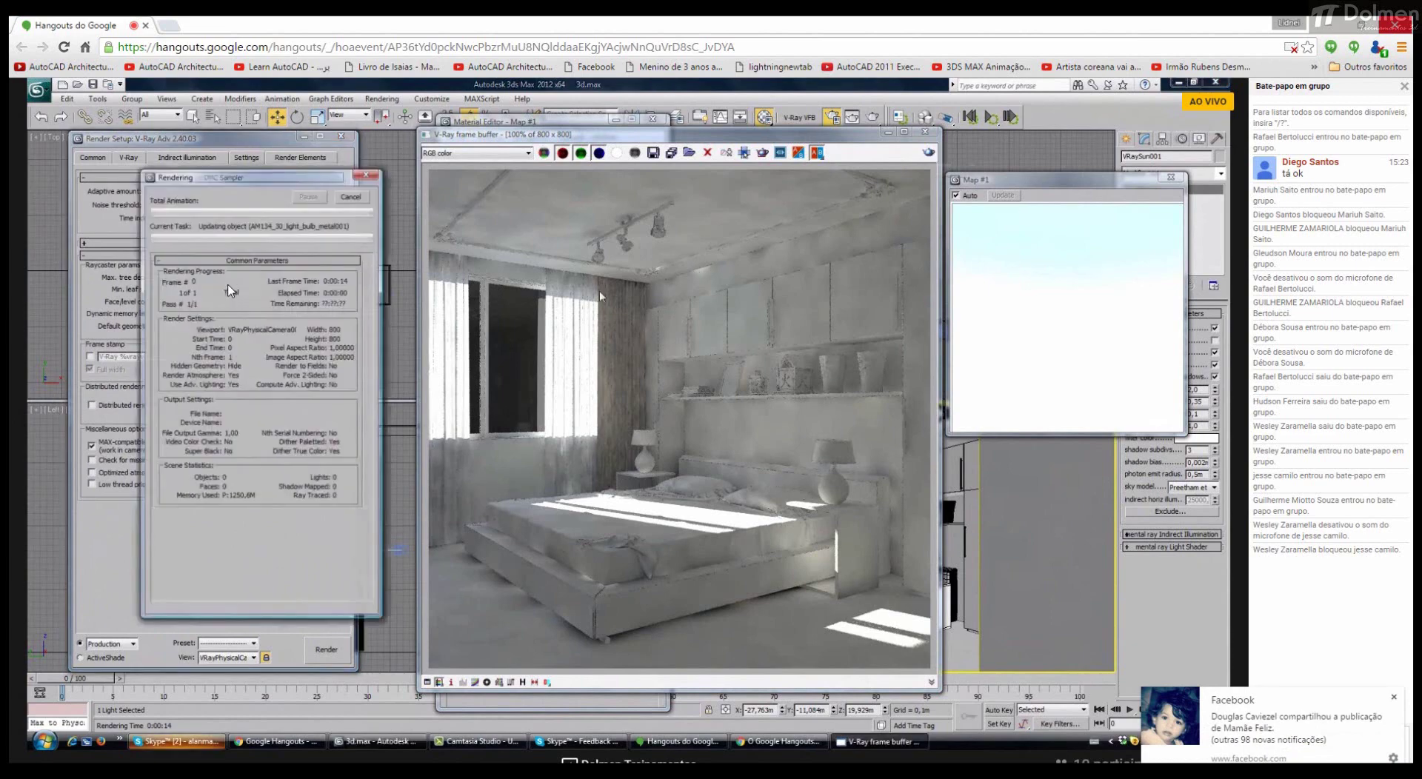
{"action": "key", "text": "alt+Tab"}
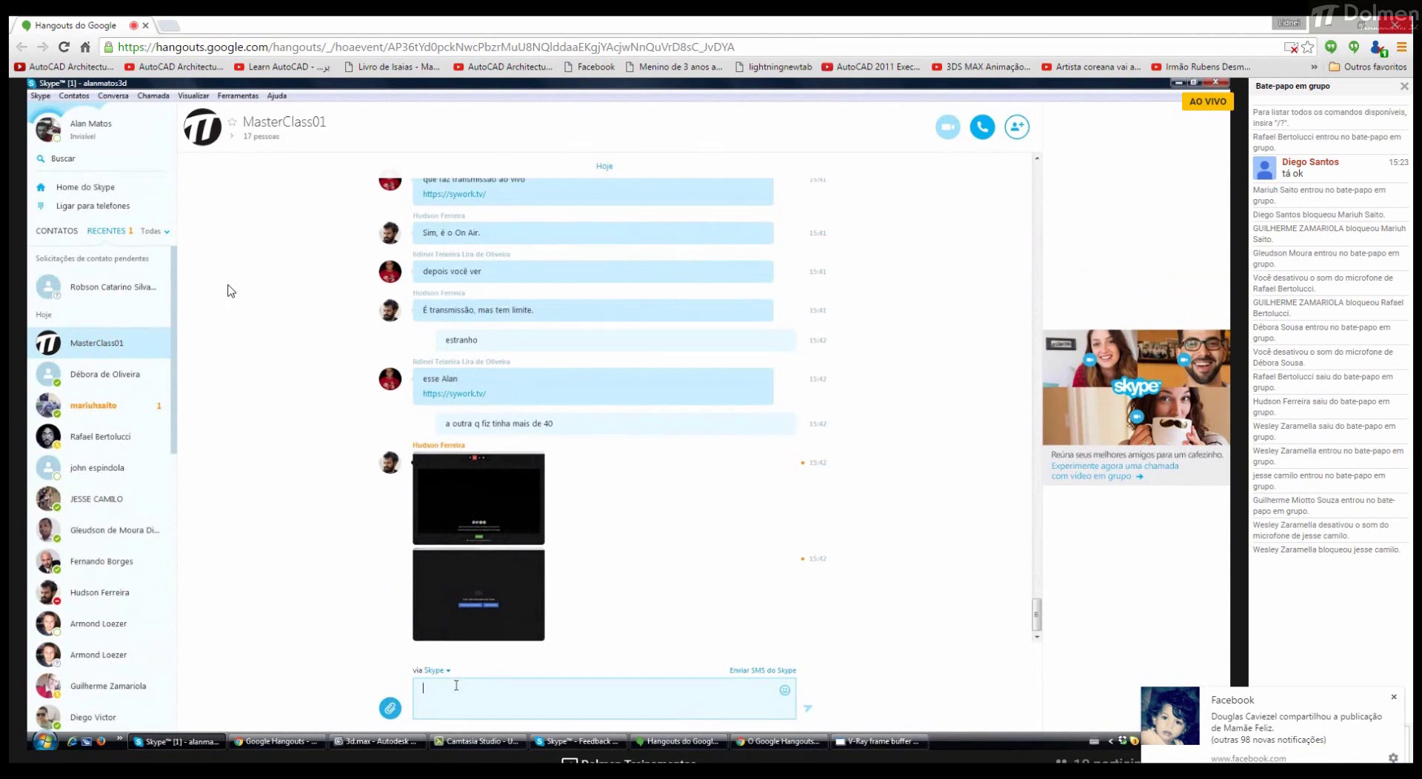
Step: Post 'putz q coisa' in the MasterClass01 chat and return to the finished 3ds Max re-render
{"action": "type", "text": "veja se alguém"}
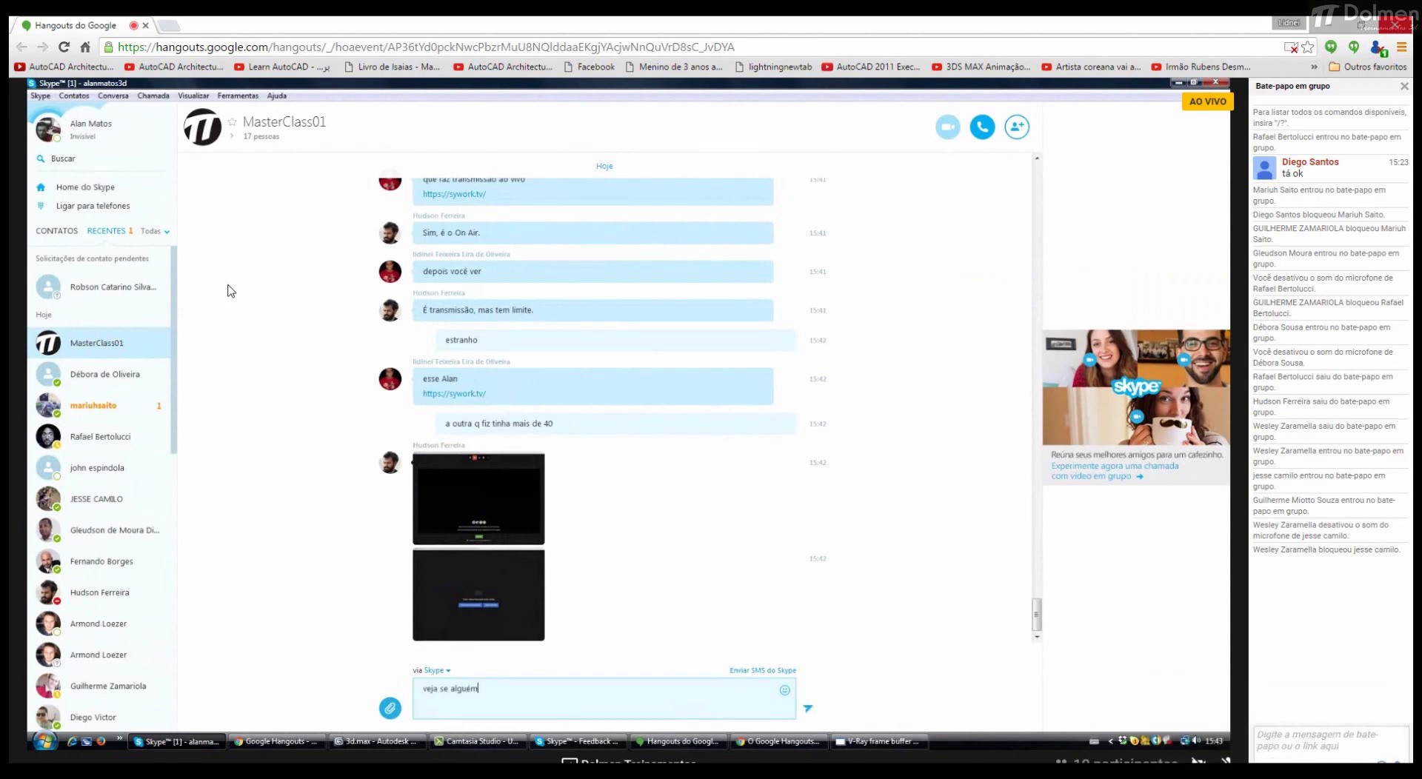
{"action": "type", "text": " do pes"}
{"action": "key", "text": "BackSpace"}
{"action": "key", "text": "BackSpace"}
{"action": "key", "text": "BackSpace"}
{"action": "key", "text": "BackSpace"}
{"action": "key", "text": "BackSpace"}
{"action": "key", "text": "BackSpace"}
{"action": "key", "text": "BackSpace"}
{"action": "key", "text": "BackSpace"}
{"action": "key", "text": "BackSpace"}
{"action": "key", "text": "BackSpace"}
{"action": "key", "text": "BackSpace"}
{"action": "key", "text": "BackSpace"}
{"action": "key", "text": "BackSpace"}
{"action": "key", "text": "BackSpace"}
{"action": "key", "text": "BackSpace"}
{"action": "key", "text": "BackSpace"}
{"action": "key", "text": "BackSpace"}
{"action": "key", "text": "BackSpace"}
{"action": "key", "text": "BackSpace"}
{"action": "key", "text": "BackSpace"}
{"action": "type", "text": "putz q coisa"}
{"action": "key", "text": "Return"}
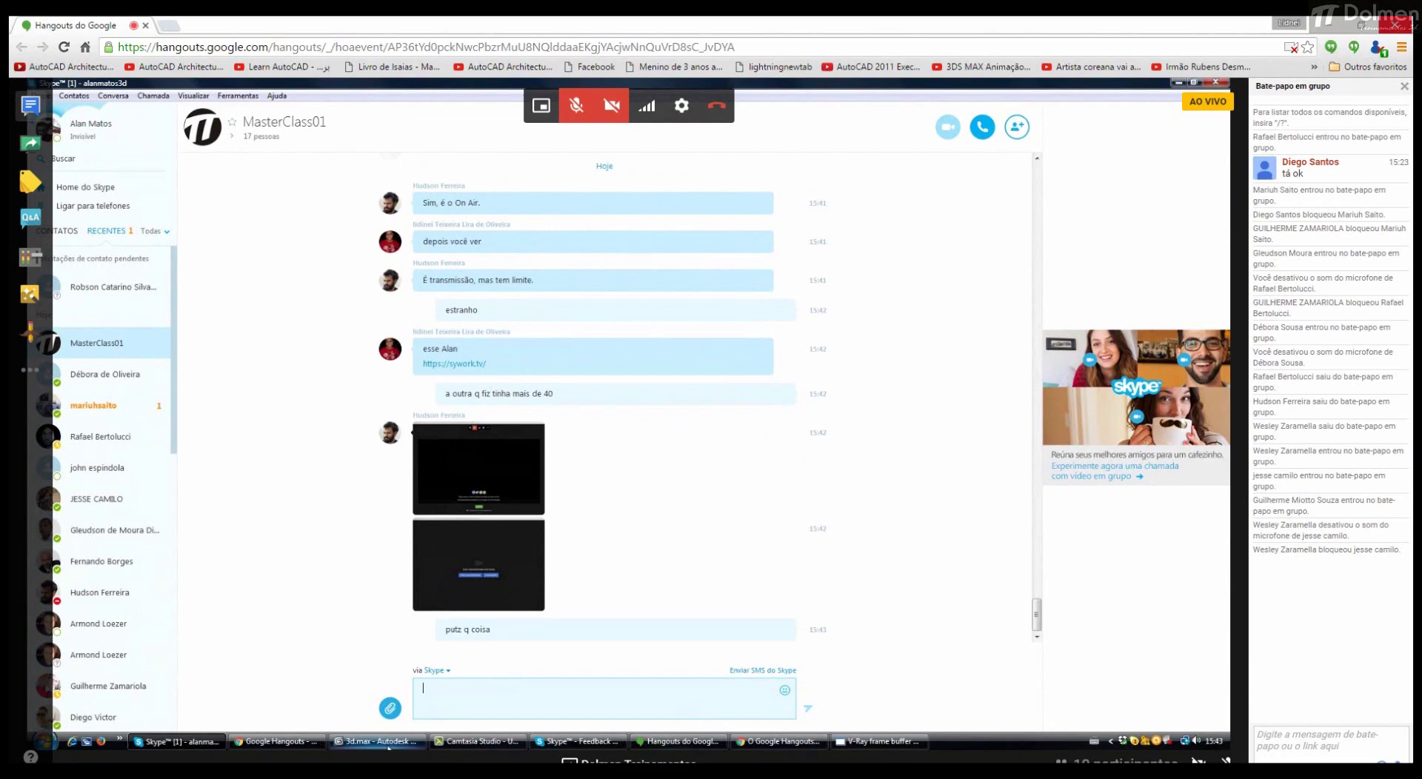
{"action": "left_click", "coordinate": [388, 743]}
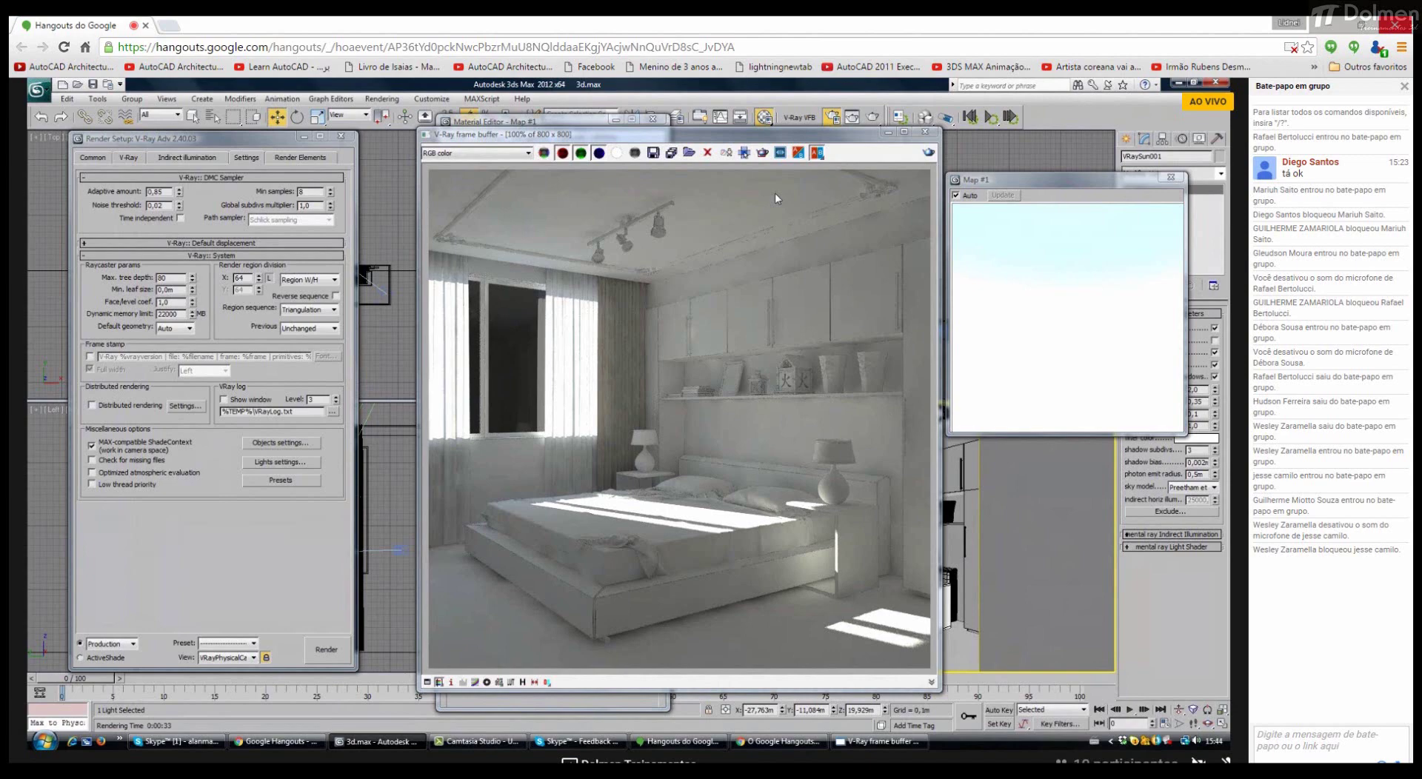
{"action": "mouse_move", "coordinate": [641, 213]}
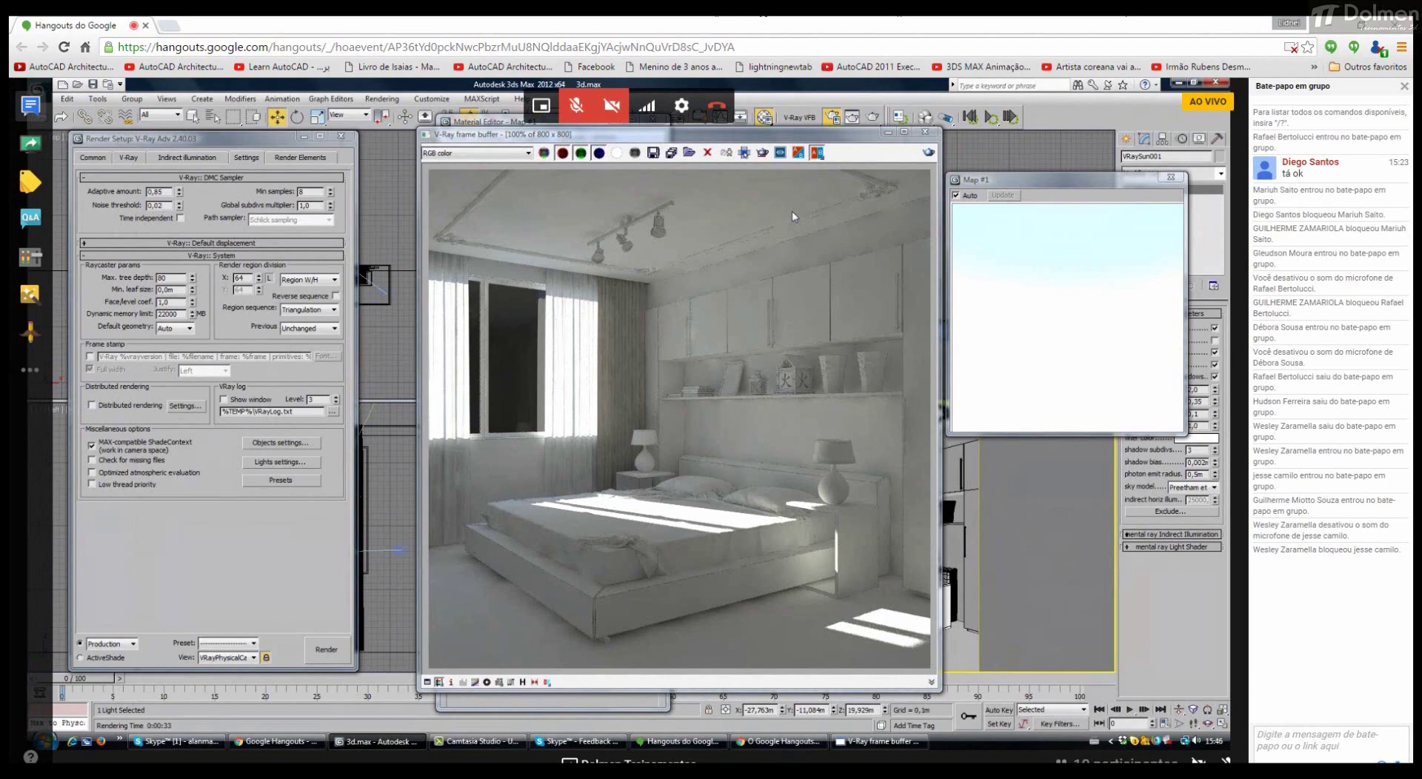
Step: Close the old render, raise VRaySun turbidity to 15 and render a new test image
{"action": "left_click", "coordinate": [925, 133]}
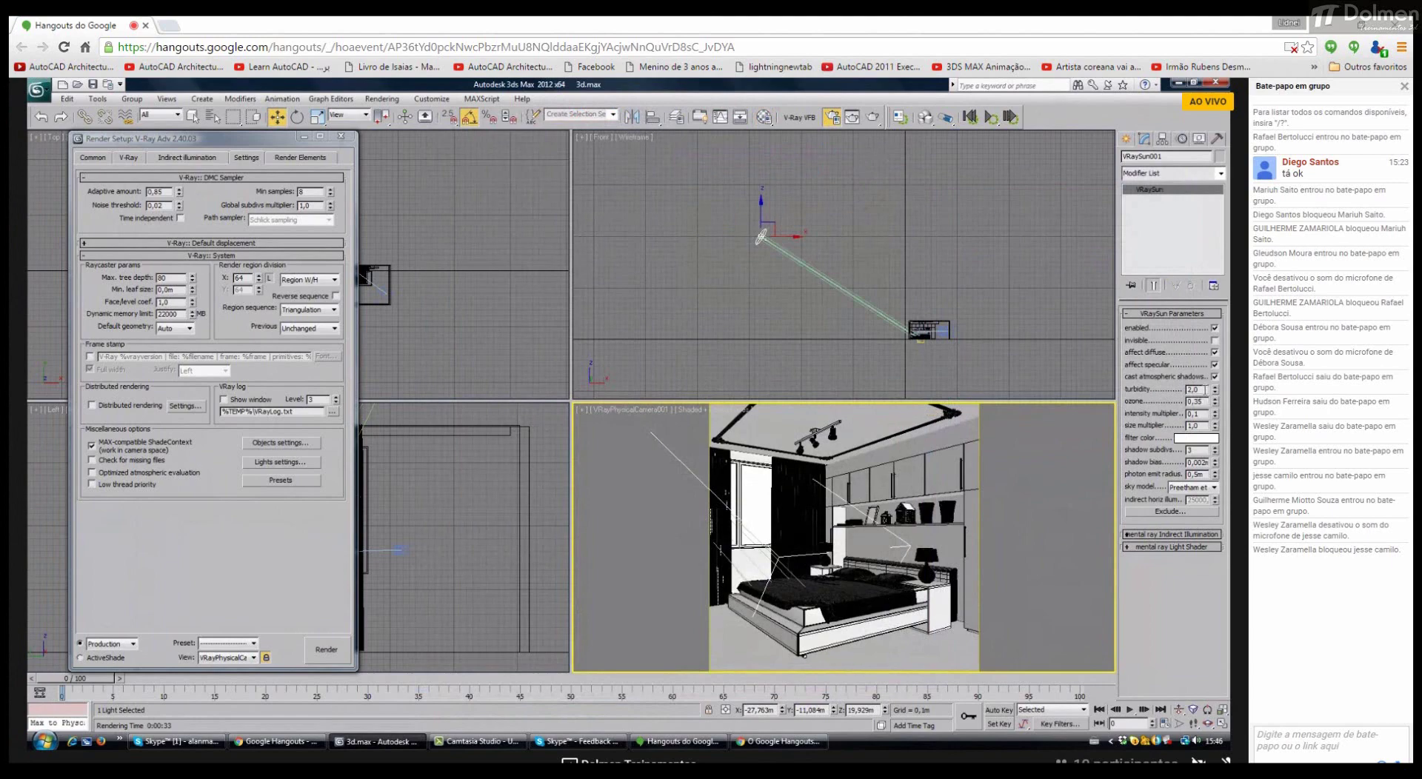
{"action": "left_click_drag", "start_coordinate": [1216, 390], "coordinate": [1213, 315]}
{"action": "left_click", "coordinate": [874, 118]}
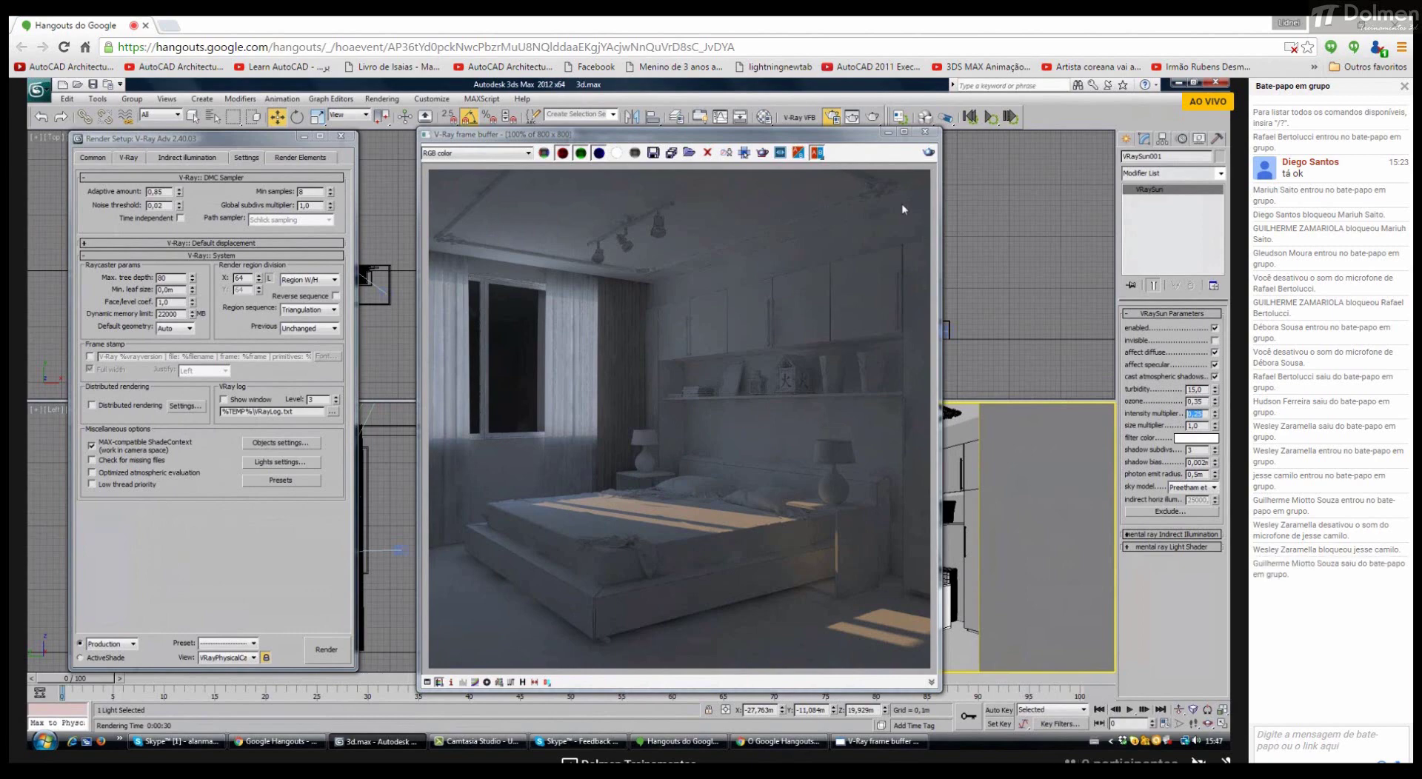
Step: Re-render the bedroom camera view with Shift+Q using the edited sun intensity multiplier
{"action": "key", "text": "shift+q"}
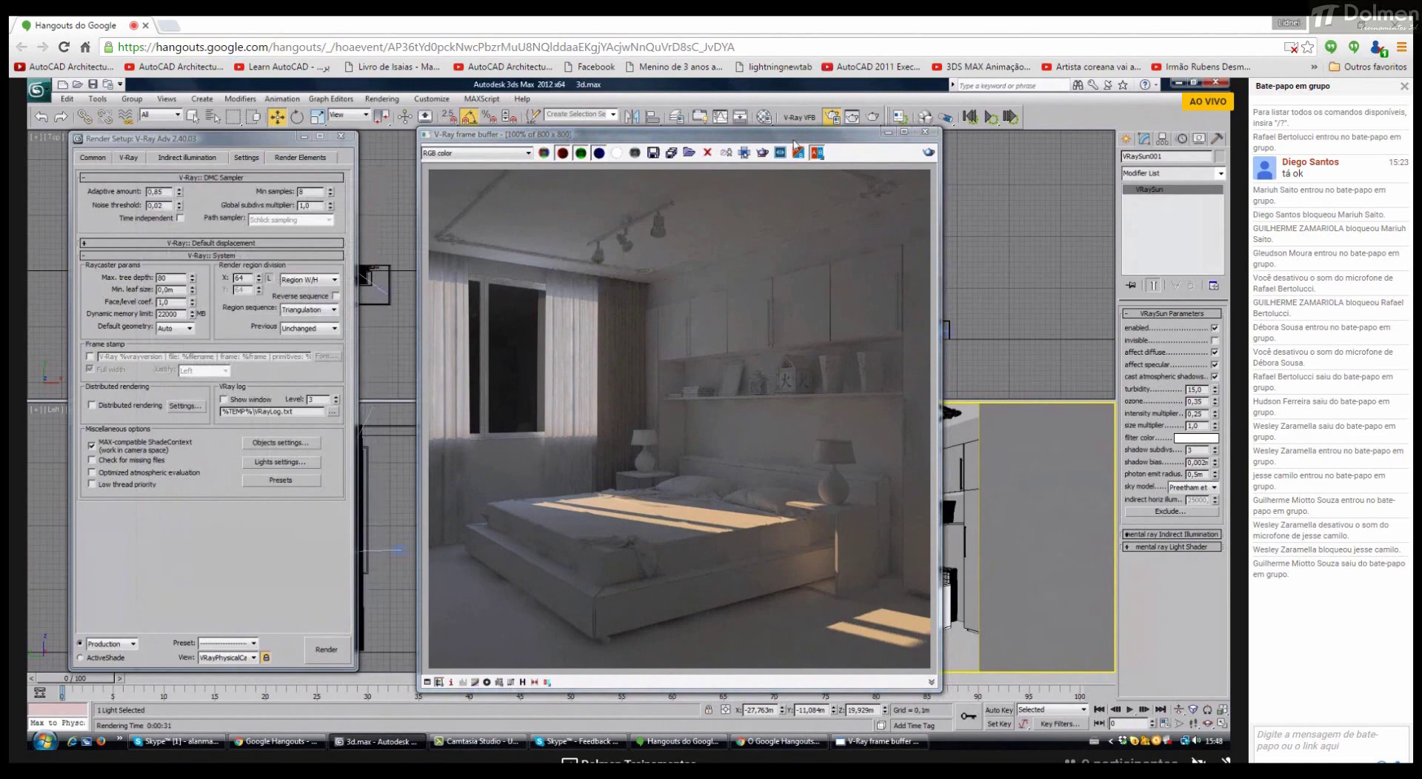
Step: Trim the VRaySun intensity multiplier to 0,2
{"action": "left_click", "coordinate": [1200, 414]}
{"action": "key", "text": "BackSpace"}
{"action": "double_click", "coordinate": [1199, 414]}
Step: Check the VRaySky map's sun intensity multiplier in the Material Editor, then re-render
{"action": "left_click", "coordinate": [765, 118]}
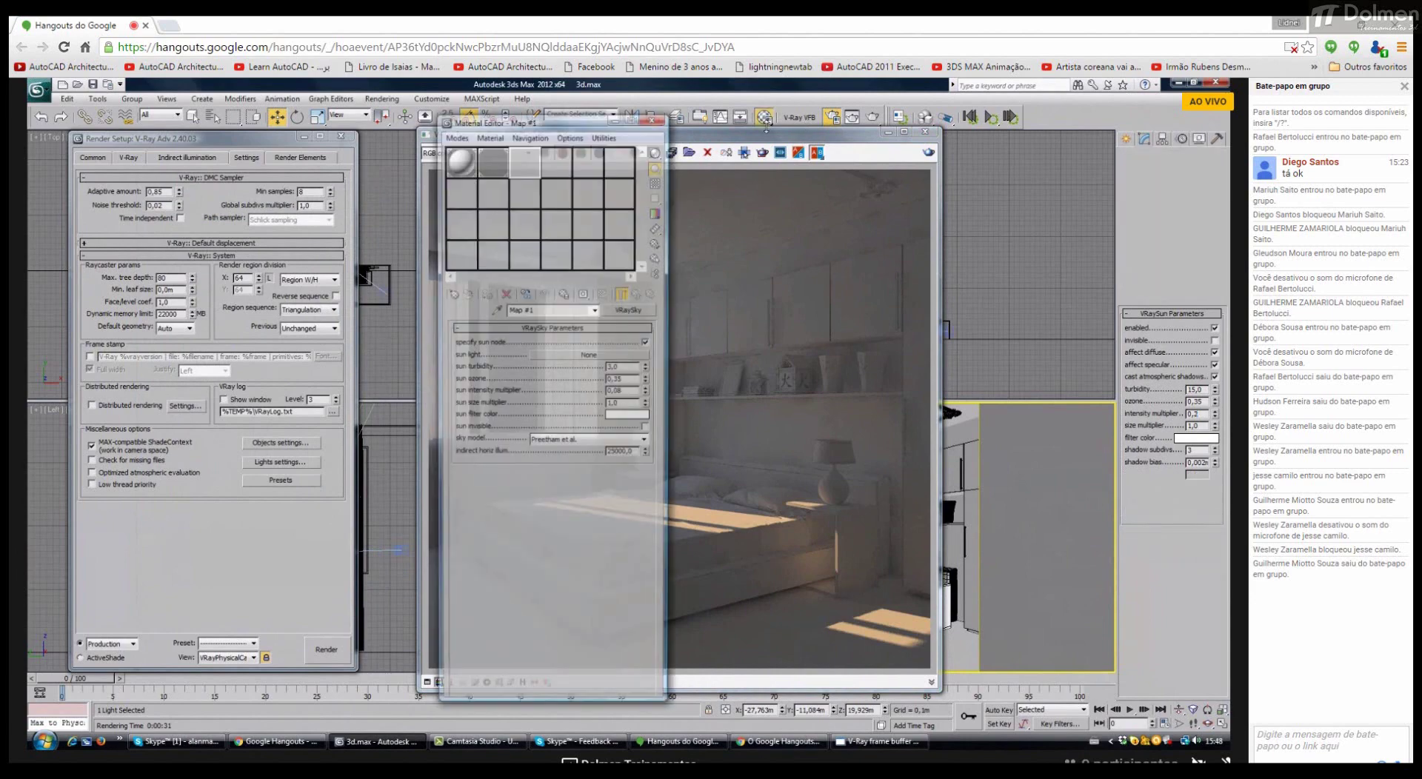
{"action": "double_click", "coordinate": [624, 391]}
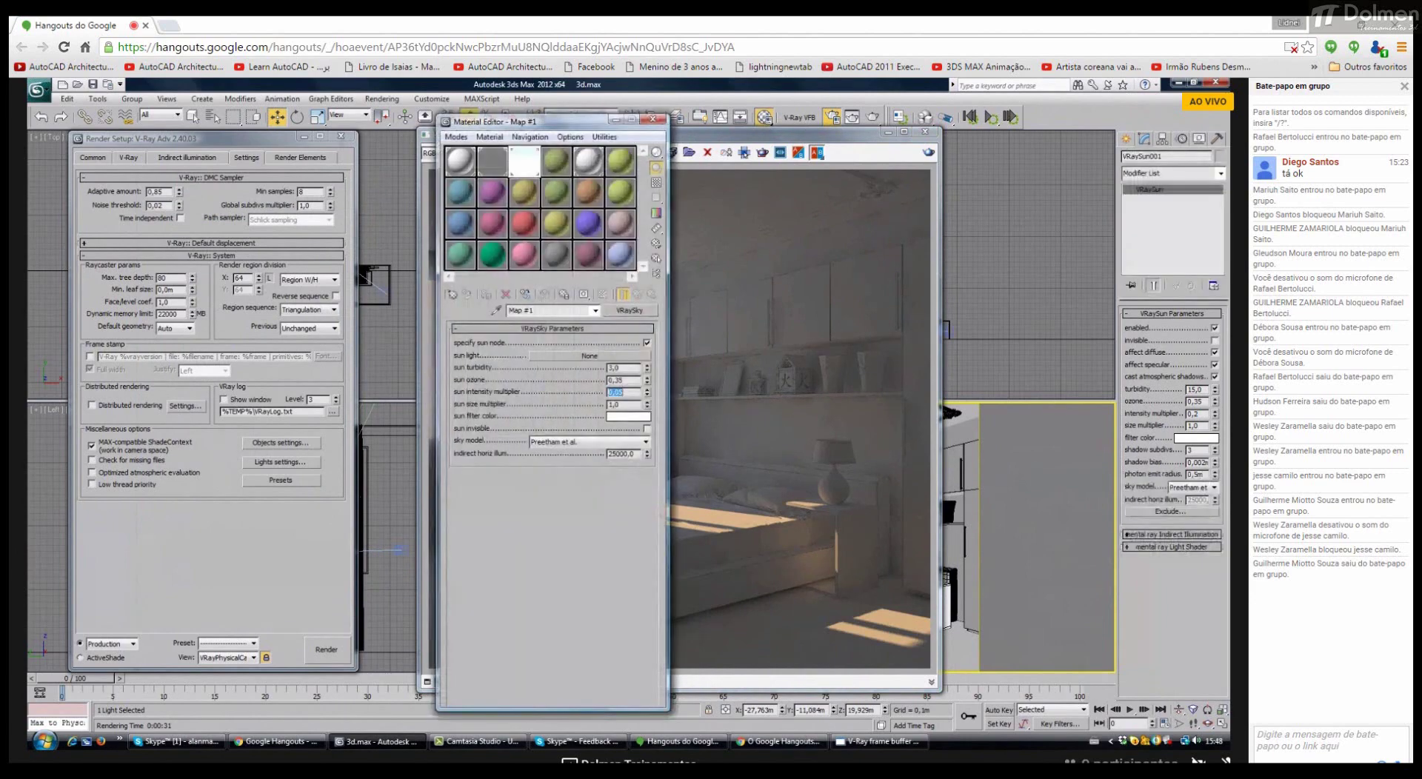
{"action": "left_click", "coordinate": [816, 212]}
{"action": "key", "text": "shift+q"}
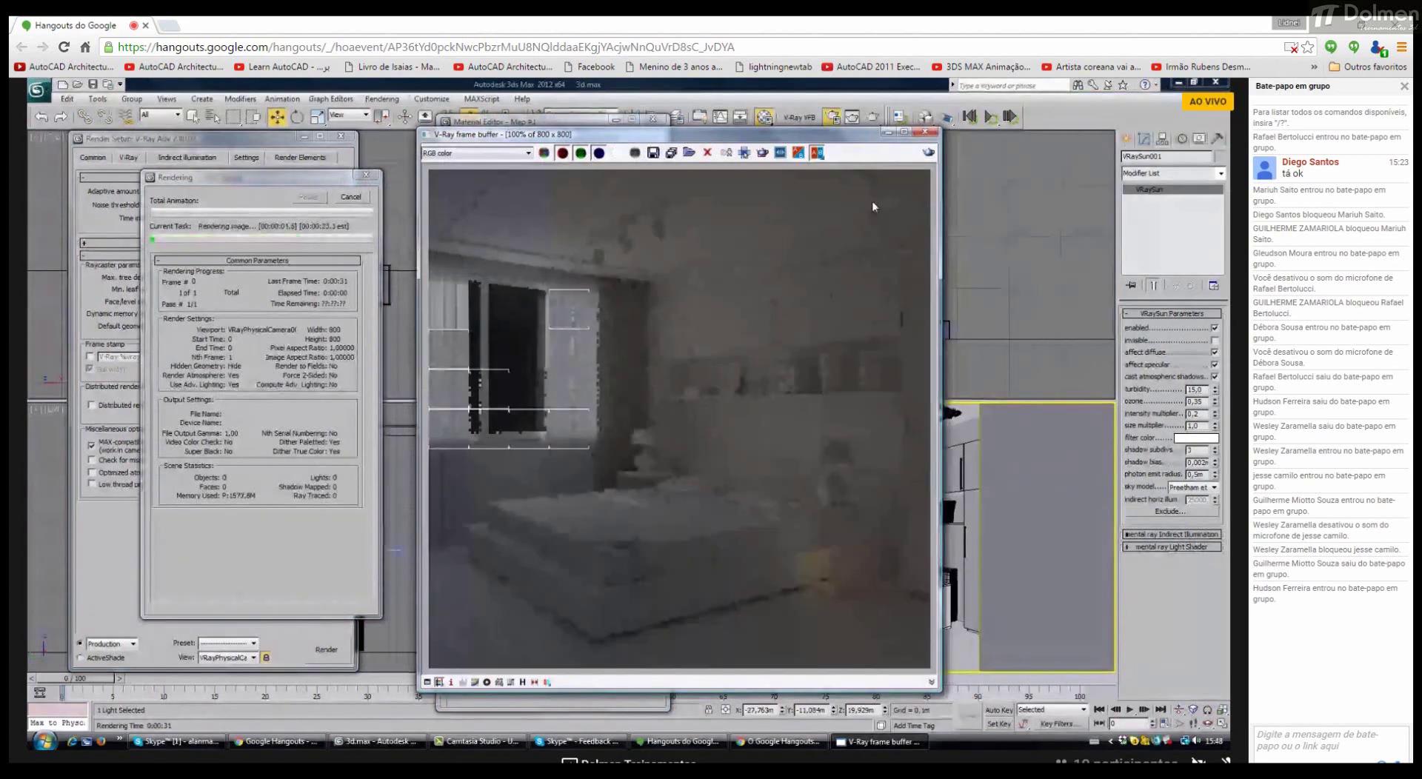
Step: Let the bedroom render finish while switching to the video call window
{"action": "mouse_move", "coordinate": [471, 661]}
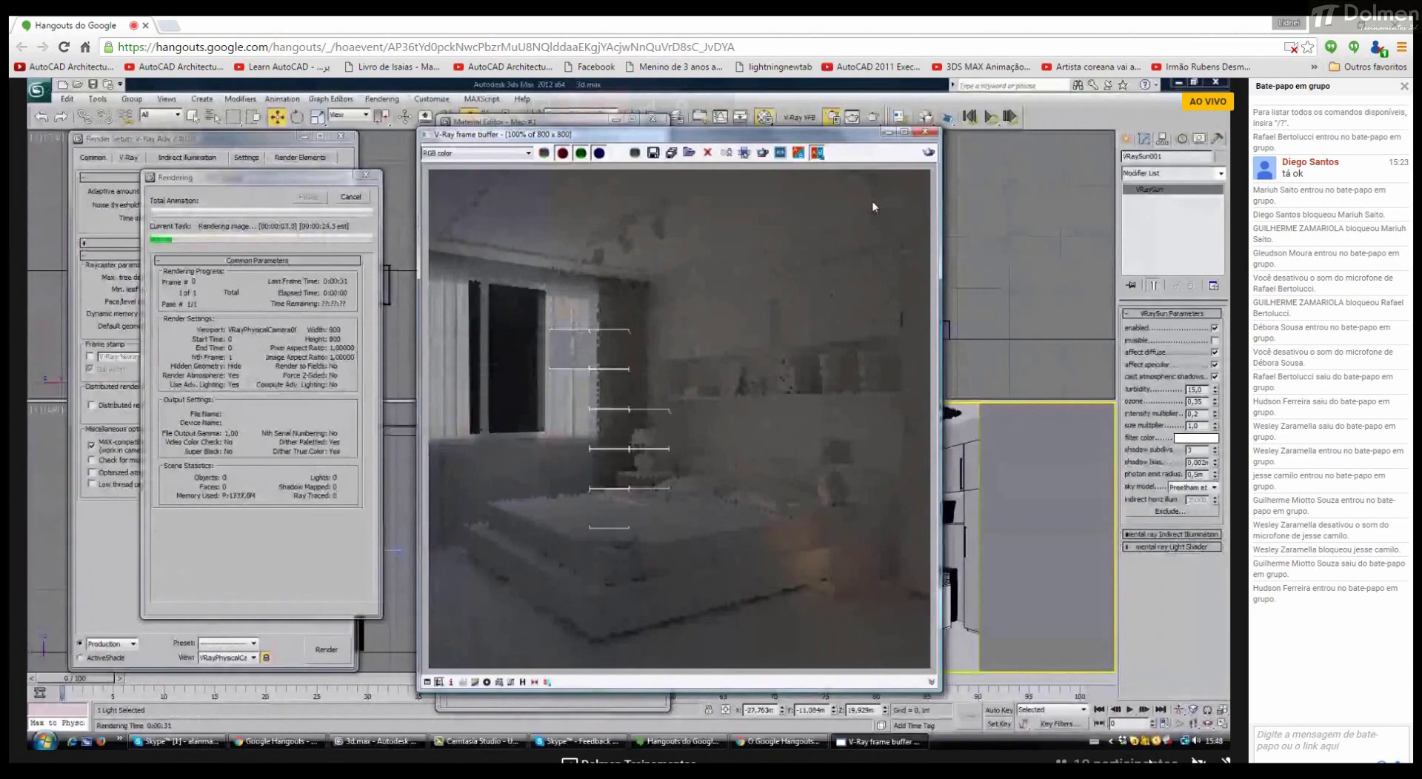
{"action": "mouse_move", "coordinate": [353, 740]}
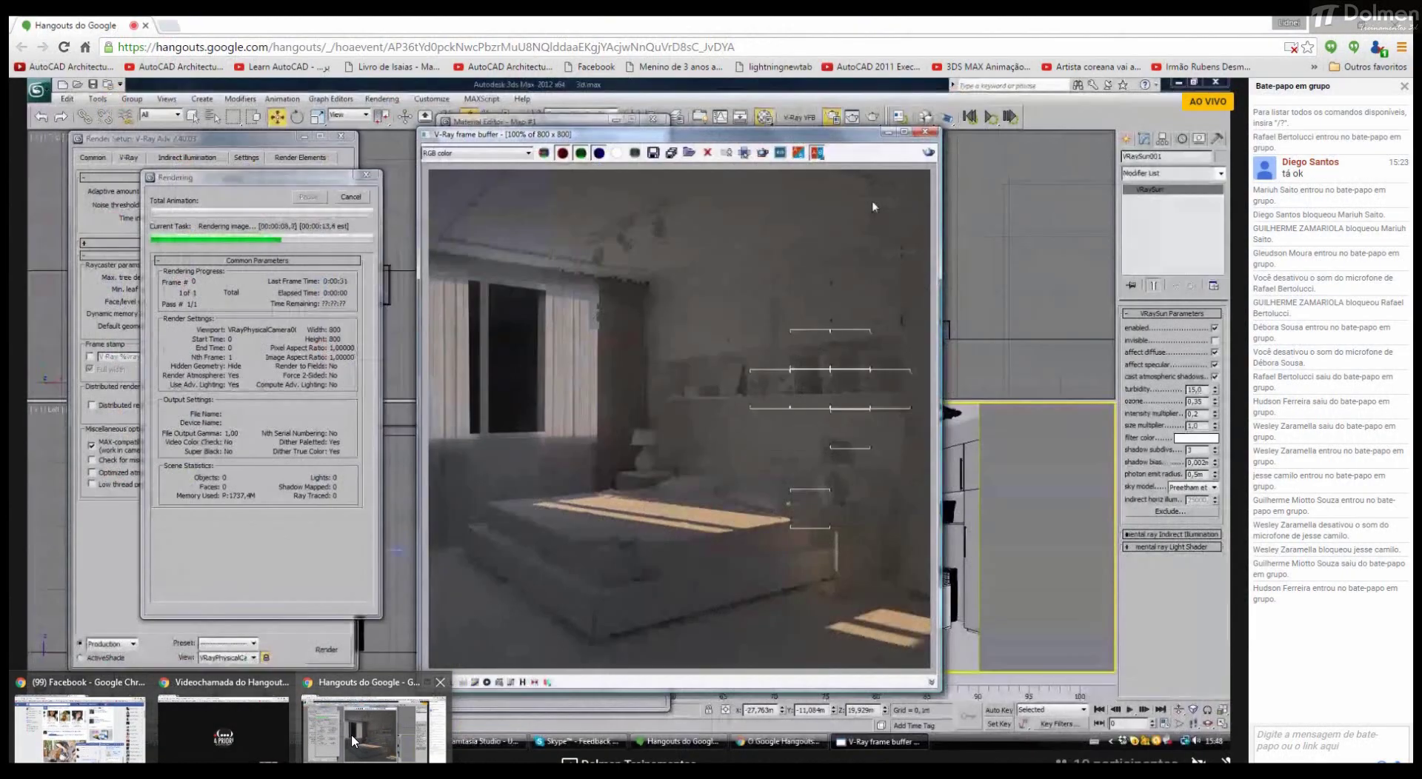
{"action": "left_click", "coordinate": [353, 740]}
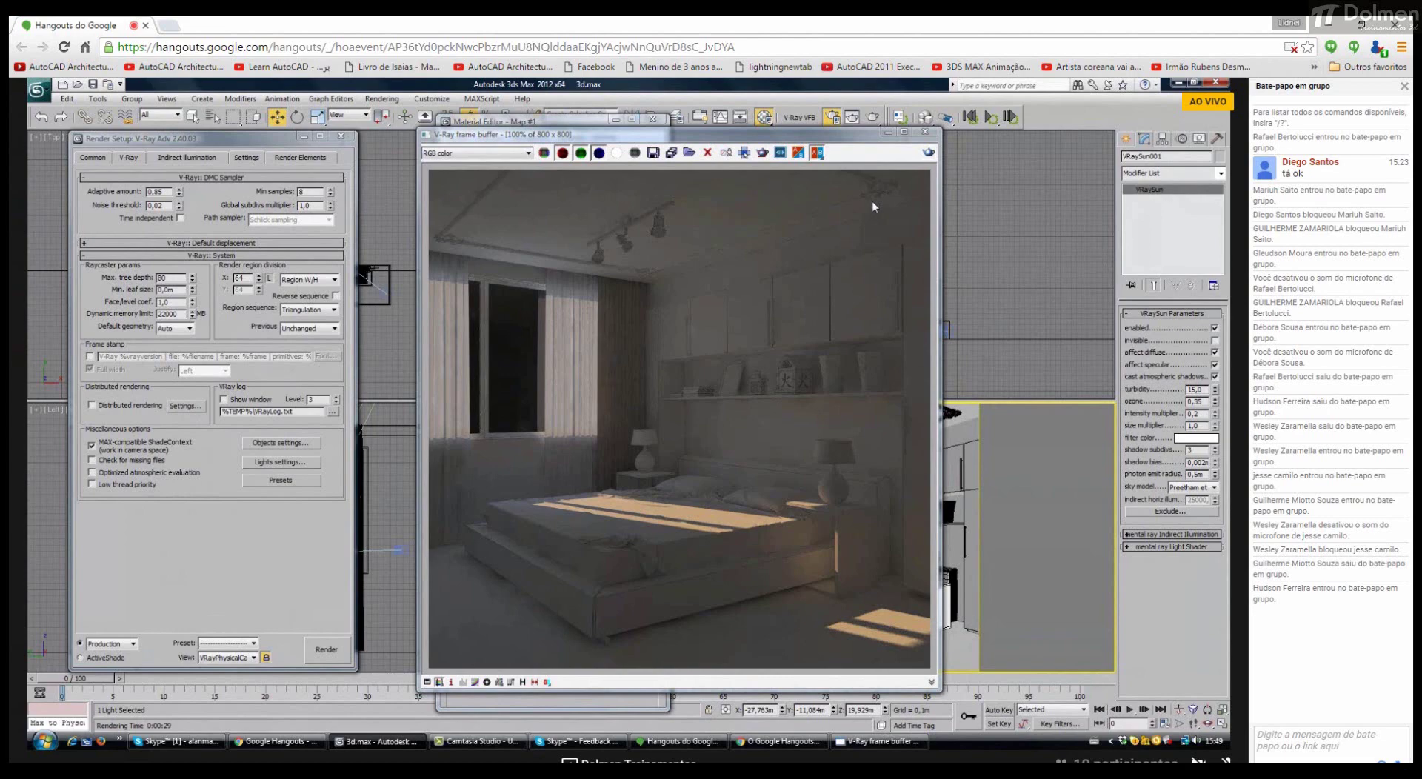
Step: Save the 3ds Max scene with Ctrl+S
{"action": "mouse_move", "coordinate": [728, 83]}
{"action": "key", "text": "ctrl+s"}
Step: Close the frame buffer, Material Editor and Render Setup, and pan the Left view to the window
{"action": "left_click", "coordinate": [923, 132]}
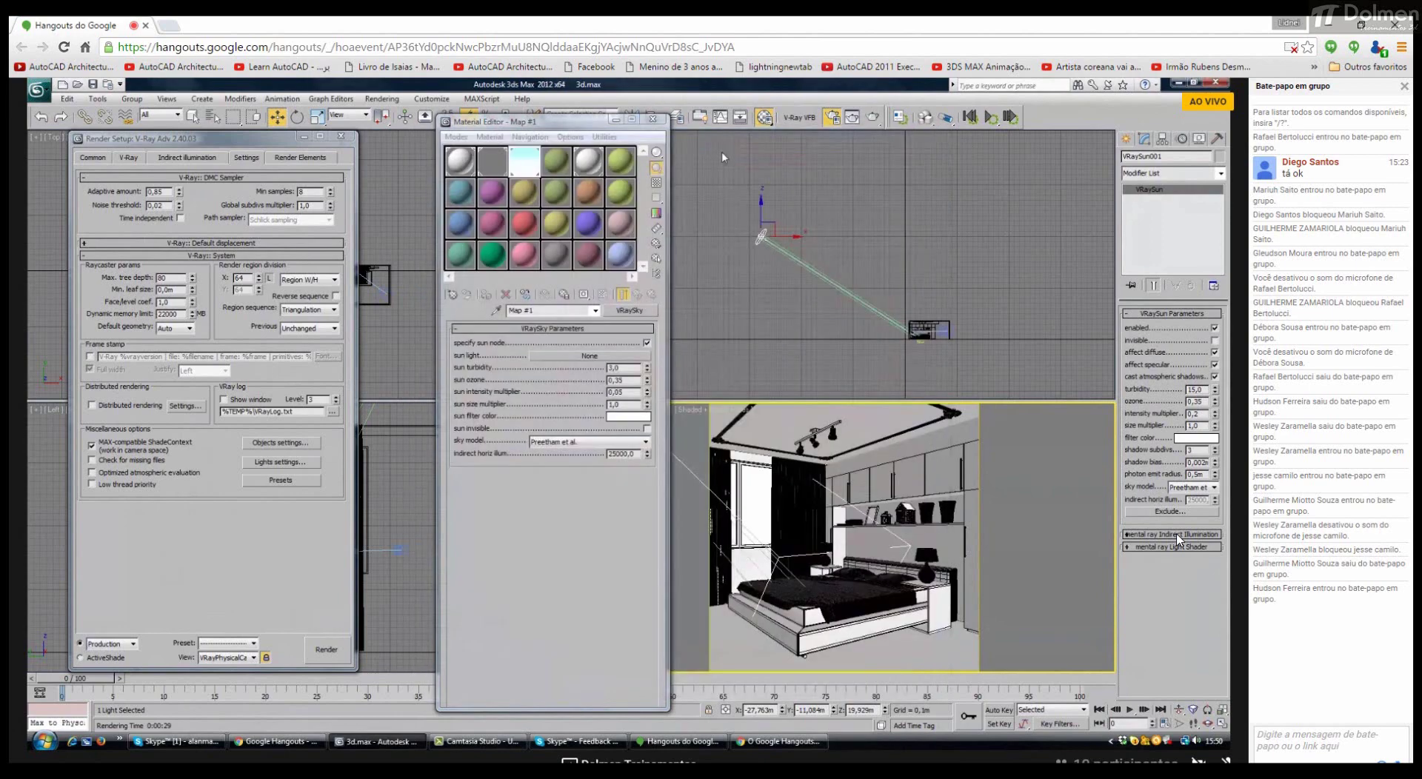
{"action": "key", "text": "m"}
{"action": "key", "text": "F10"}
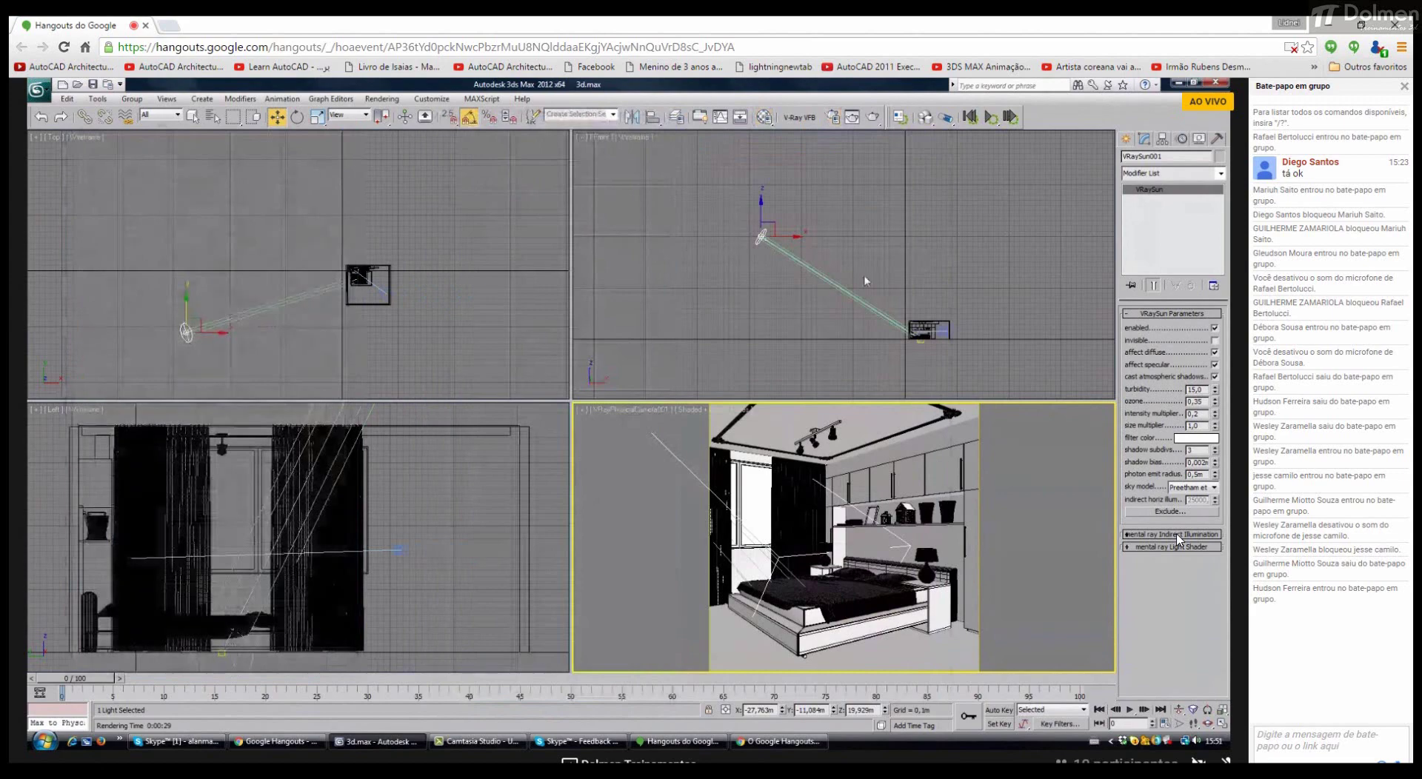
{"action": "middle_click_drag", "start_coordinate": [430, 464], "coordinate": [477, 462]}
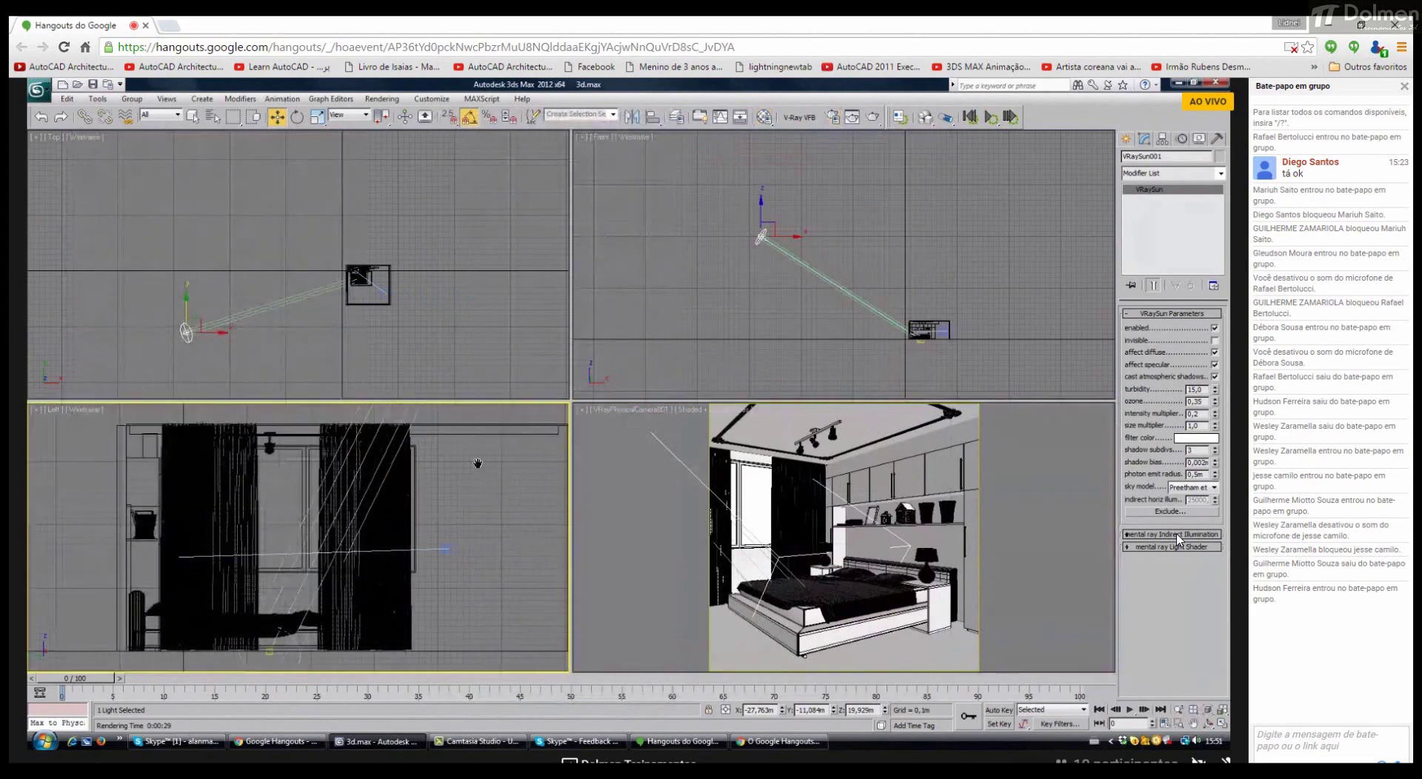
Step: Draw a Plane-type VRayLight across the window opening in the Left viewport
{"action": "left_click", "coordinate": [1126, 139]}
{"action": "left_click", "coordinate": [1149, 219]}
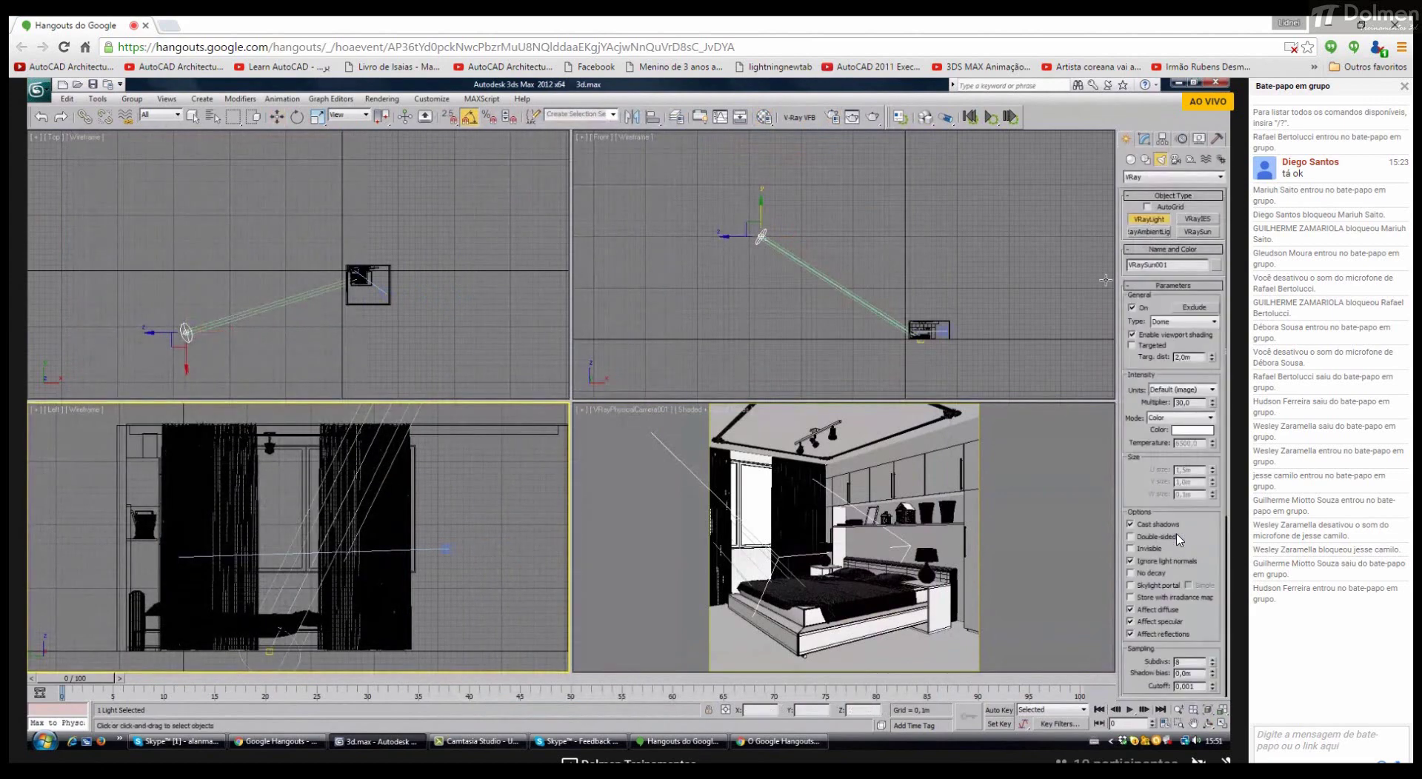
{"action": "left_click", "coordinate": [1183, 321]}
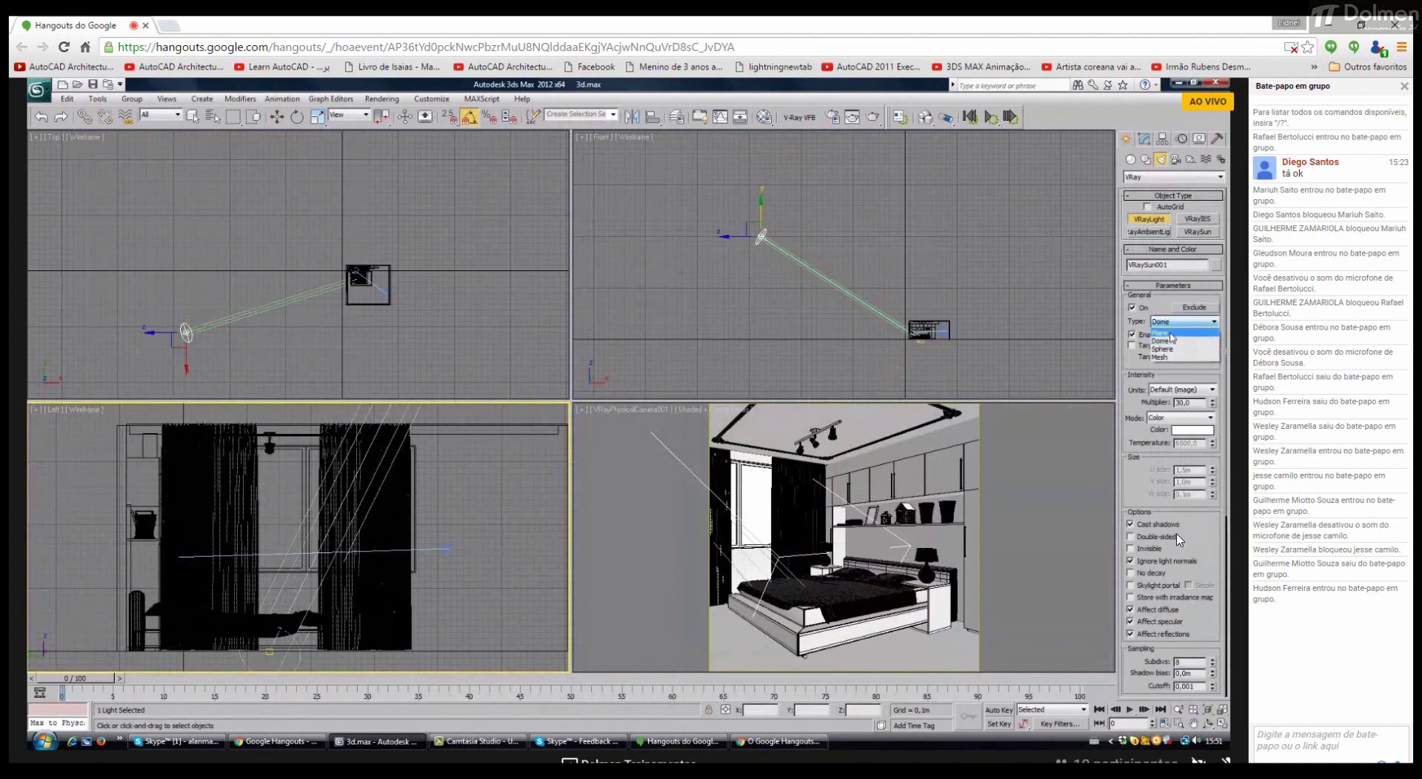
{"action": "left_click", "coordinate": [1169, 334]}
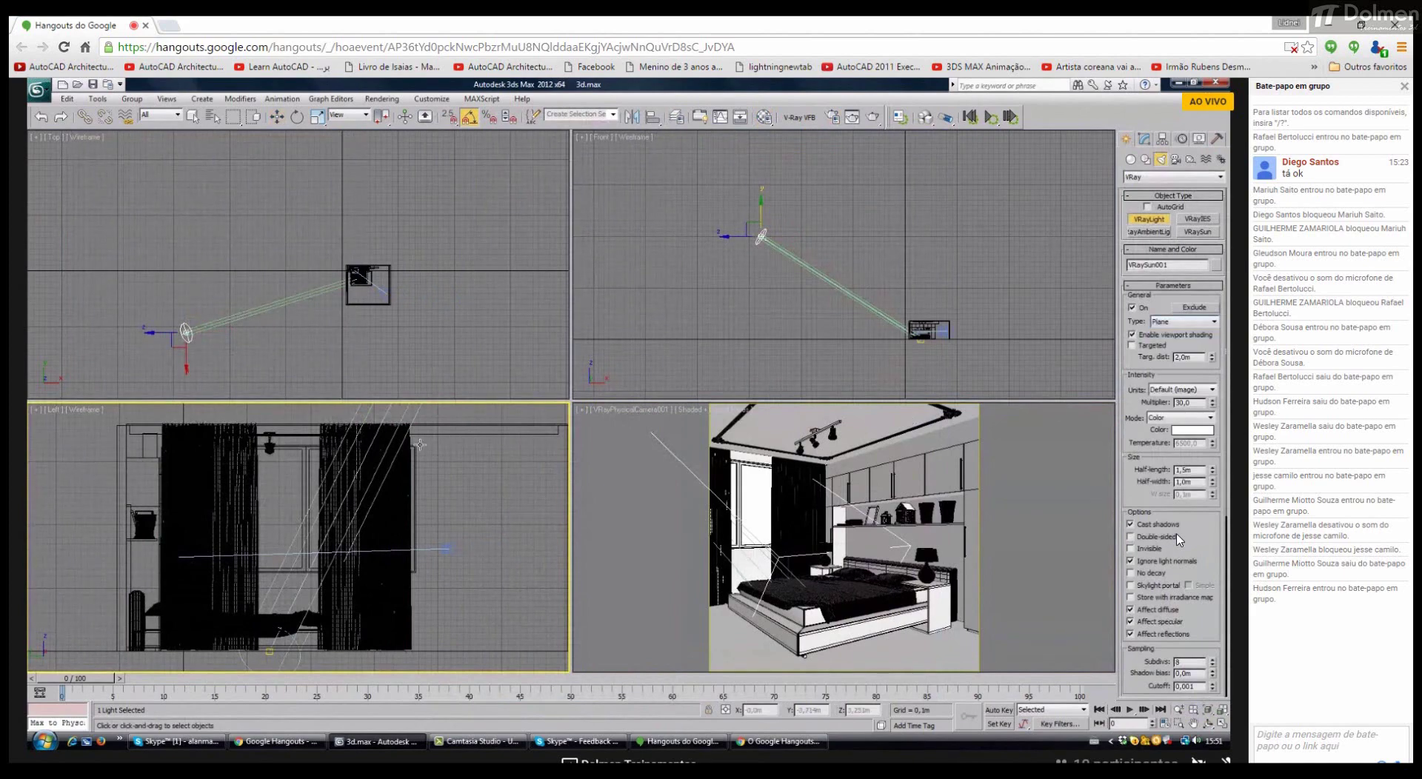
{"action": "left_click_drag", "start_coordinate": [419, 443], "coordinate": [193, 573]}
{"action": "right_click", "coordinate": [343, 285]}
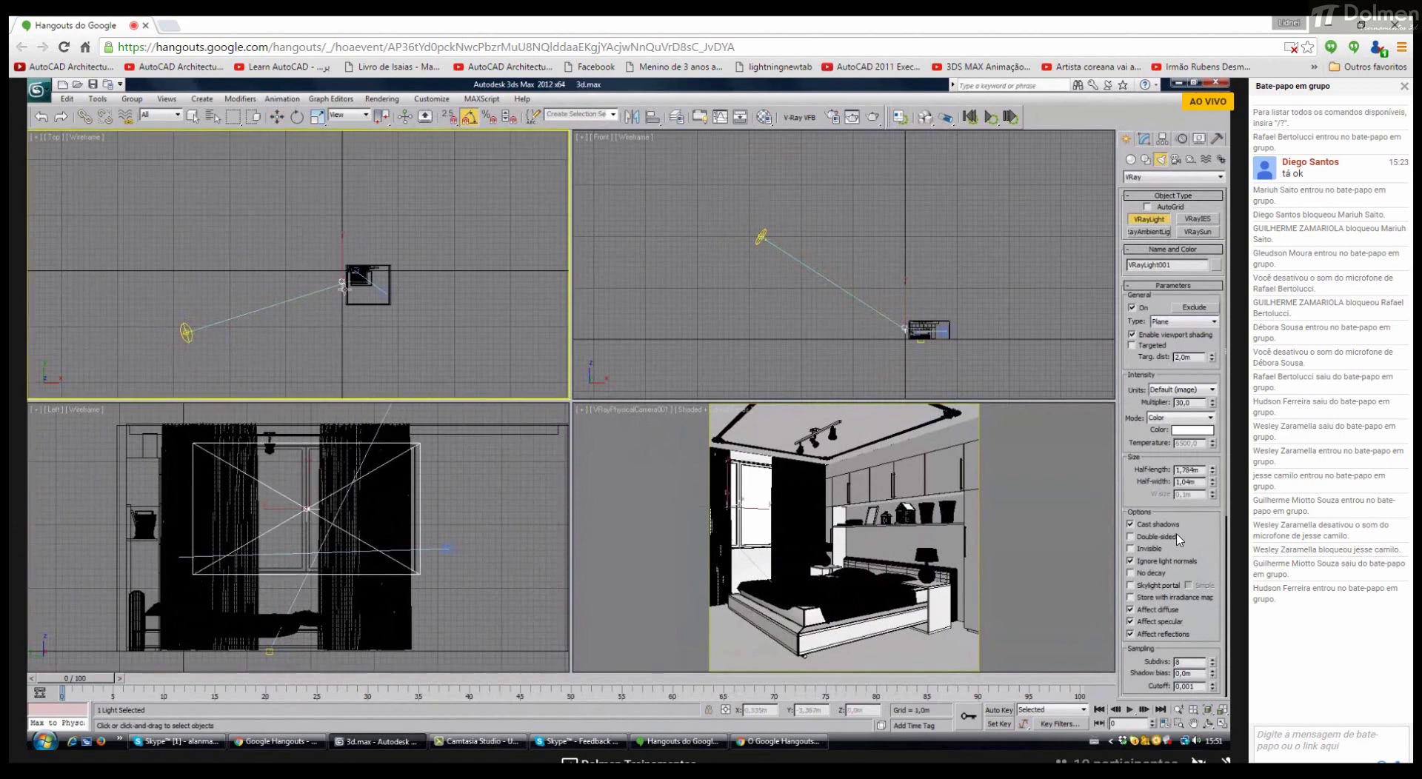
Step: Move VRayLight001 along X into the window opening in Top view, then activate the camera view
{"action": "key", "text": "w"}
{"action": "scroll", "coordinate": [348, 259], "scroll_direction": "up", "scroll_amount": 5}
{"action": "left_click_drag", "start_coordinate": [355, 221], "coordinate": [389, 227]}
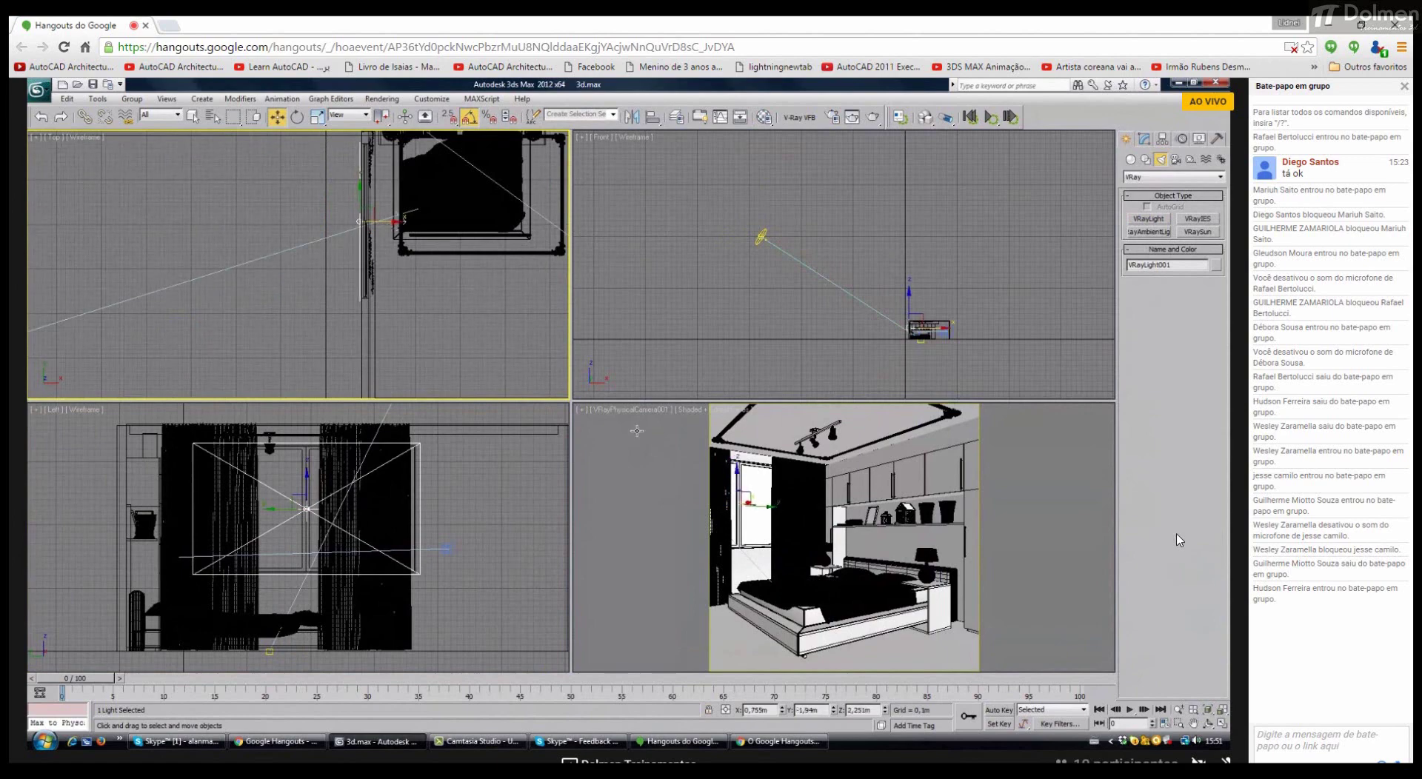
{"action": "right_click", "coordinate": [648, 465]}
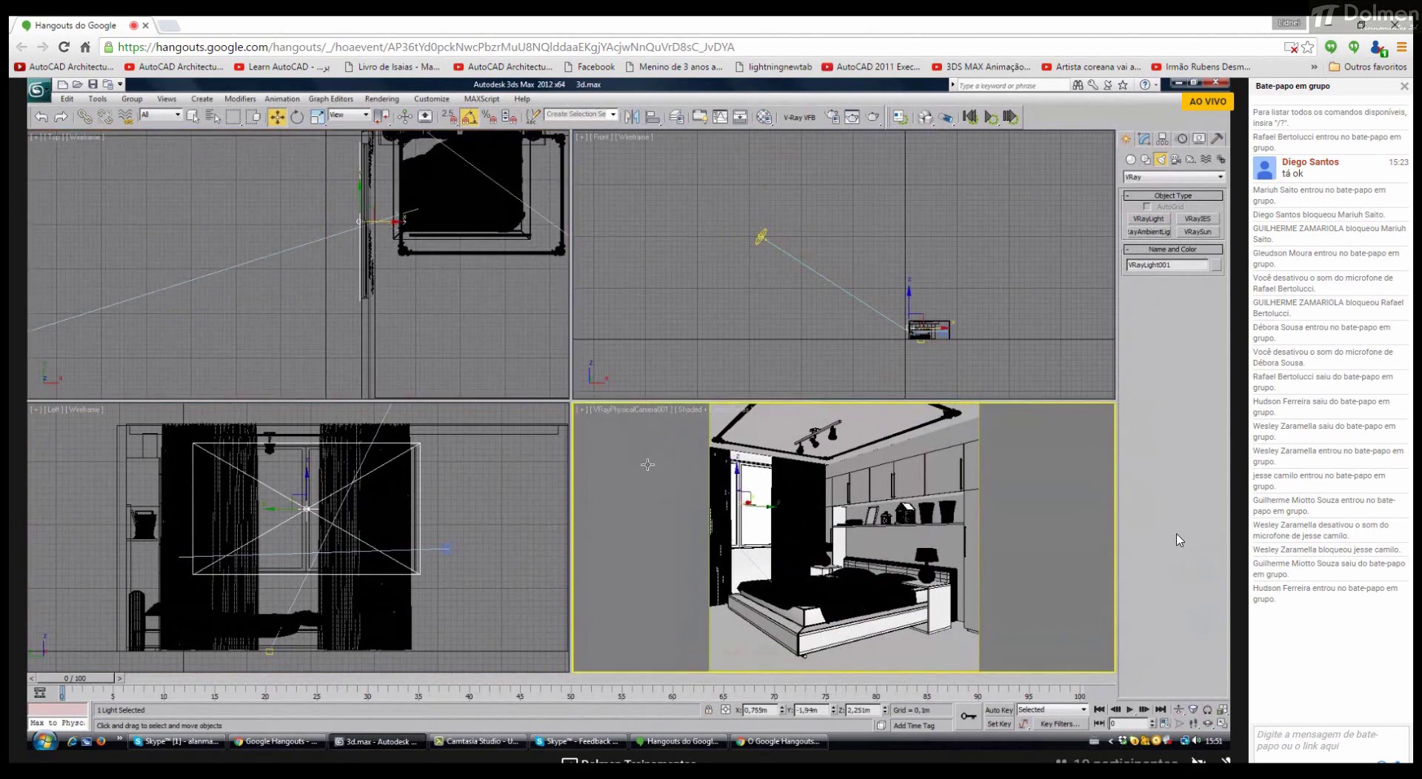
Step: Make VRayLight001 Invisible and a Skylight portal, then render a test image
{"action": "left_click", "coordinate": [1147, 139]}
{"action": "scroll", "coordinate": [1178, 541], "scroll_direction": "up", "scroll_amount": 8}
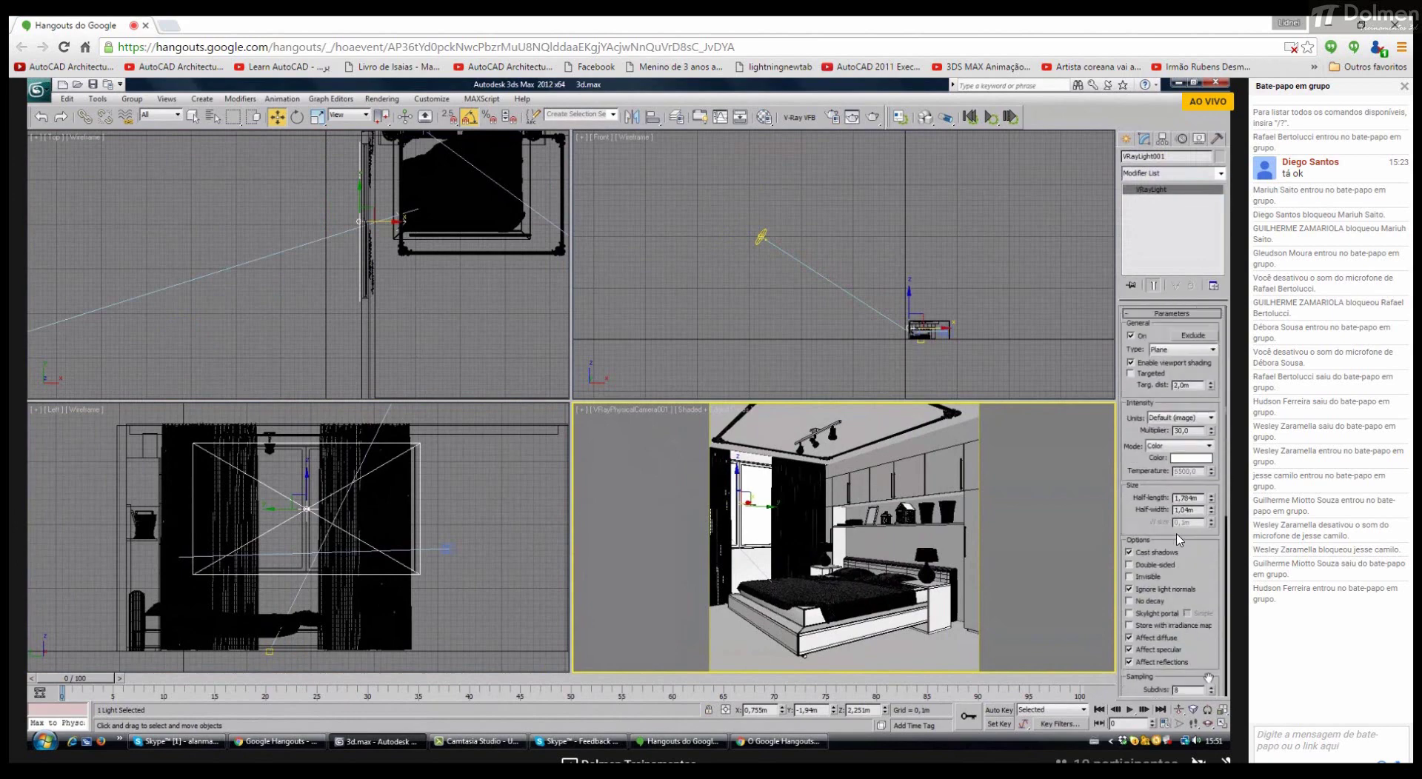
{"action": "left_click", "coordinate": [1129, 576]}
{"action": "left_click", "coordinate": [1154, 613]}
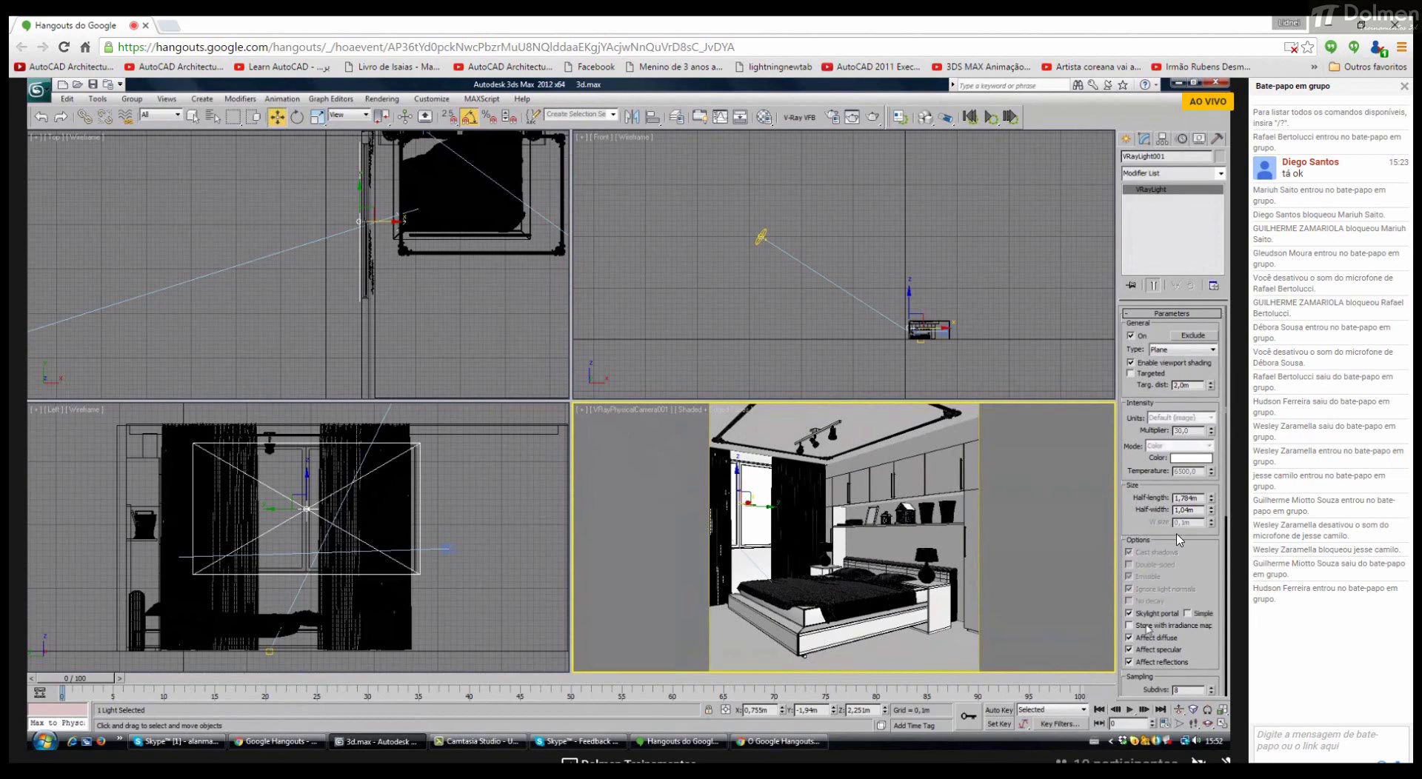
{"action": "left_click", "coordinate": [874, 118]}
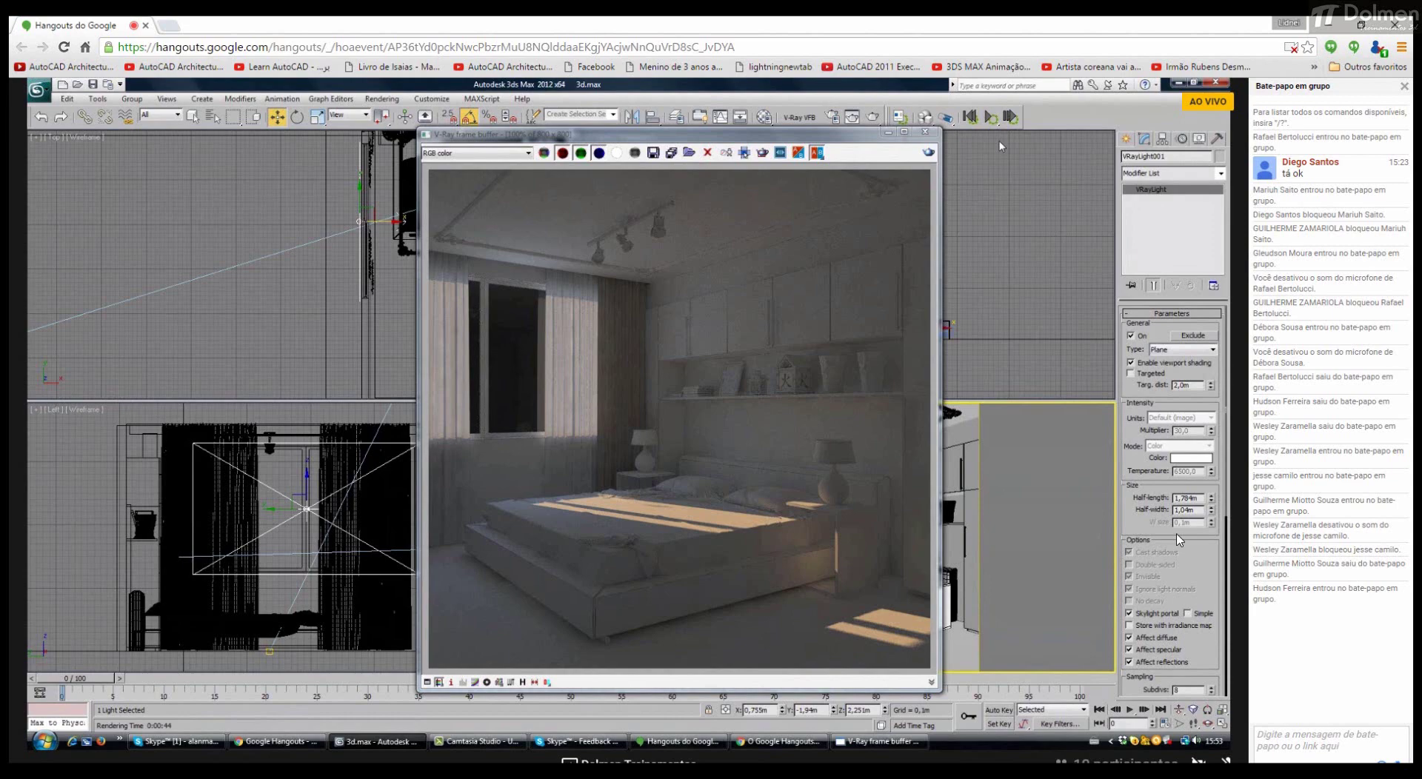
Step: Turn off Skylight portal and set the window light's Multiplier to 2
{"action": "left_click", "coordinate": [1147, 614]}
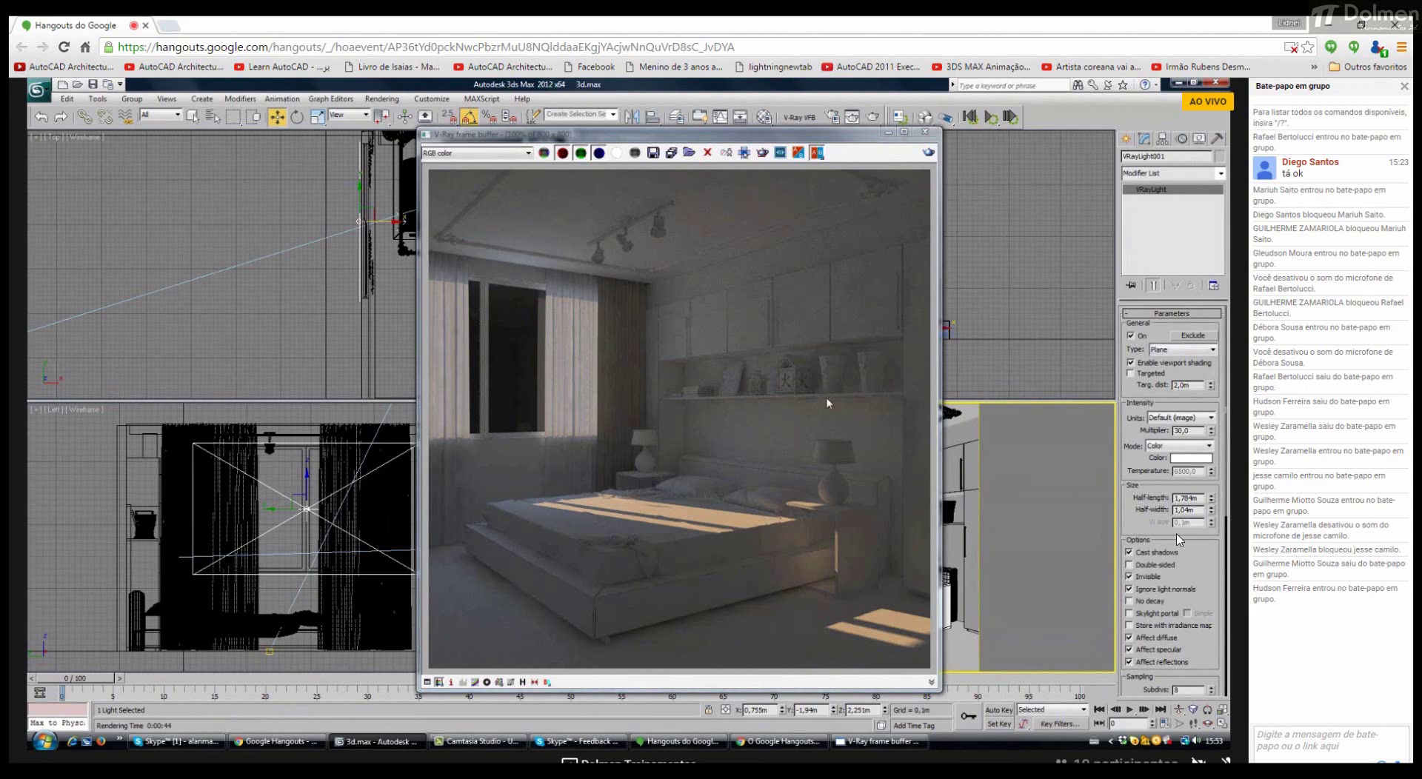
{"action": "double_click", "coordinate": [1192, 429]}
{"action": "type", "text": "2"}
Step: Switch the light's colour mode to Temperature 8500 and start a test render
{"action": "left_click", "coordinate": [1166, 446]}
{"action": "left_click", "coordinate": [1162, 458]}
{"action": "double_click", "coordinate": [1189, 471]}
{"action": "type", "text": "8500"}
{"action": "key", "text": "Return"}
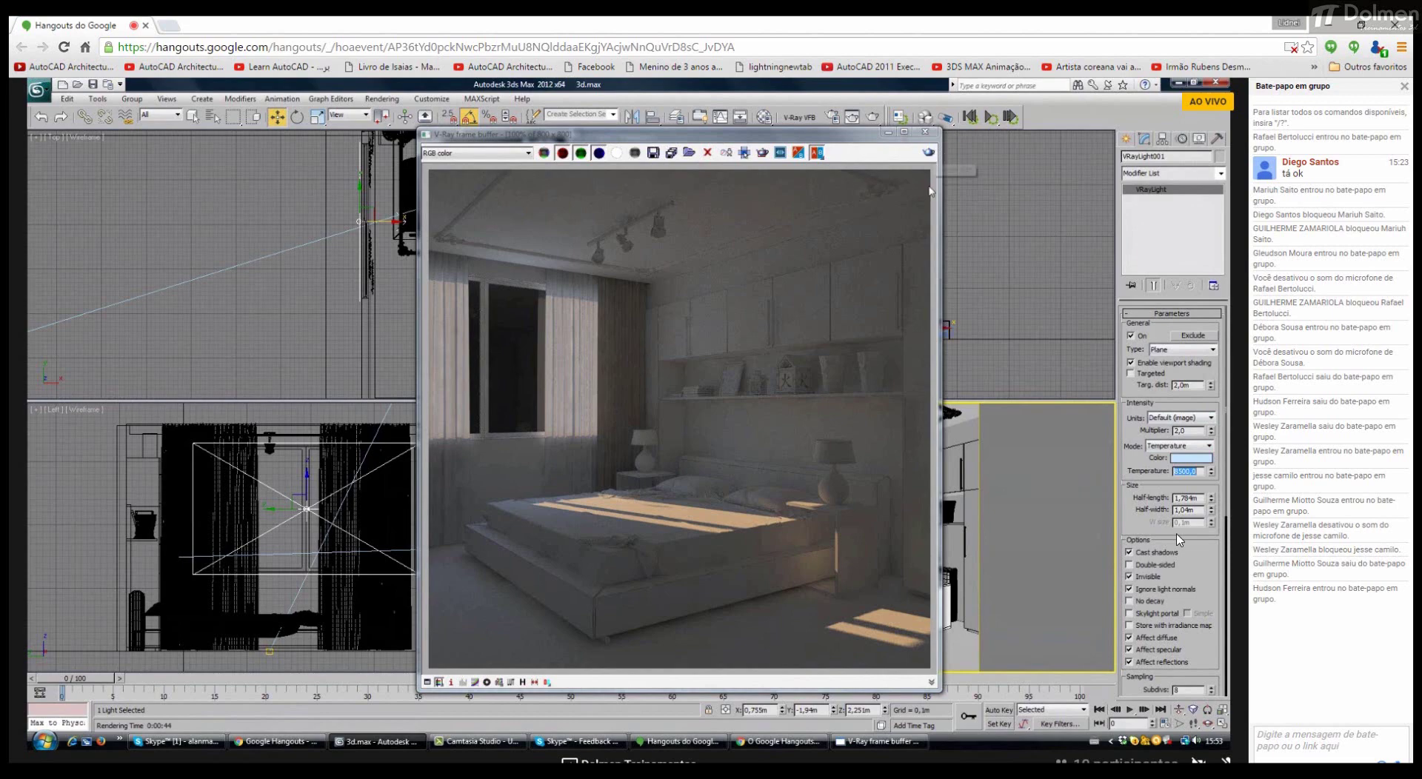
{"action": "key", "text": "shift+q"}
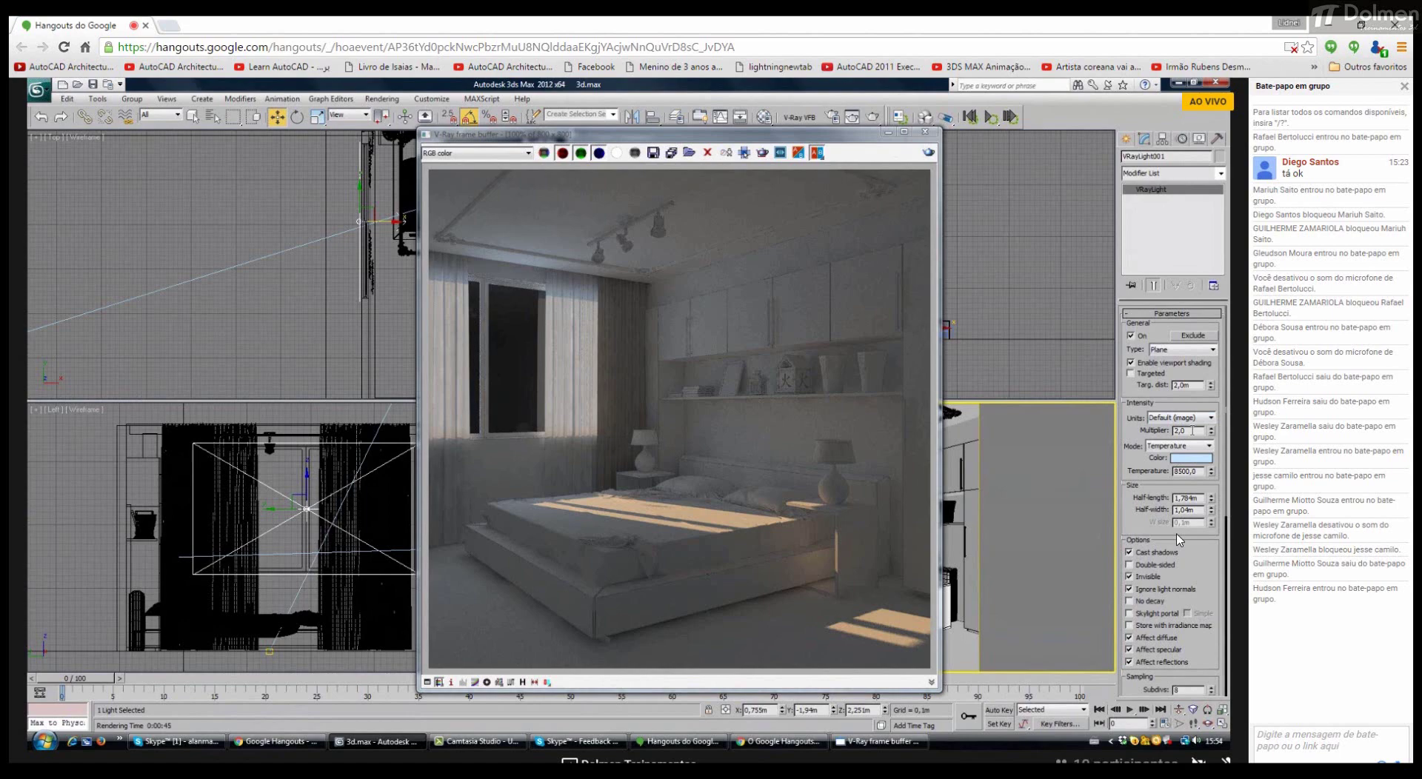
Step: Check the light's Sampling Subdivs, then bring up Render Setup's V-Ray DMC sampler settings
{"action": "scroll", "coordinate": [1179, 539], "scroll_direction": "down", "scroll_amount": 5}
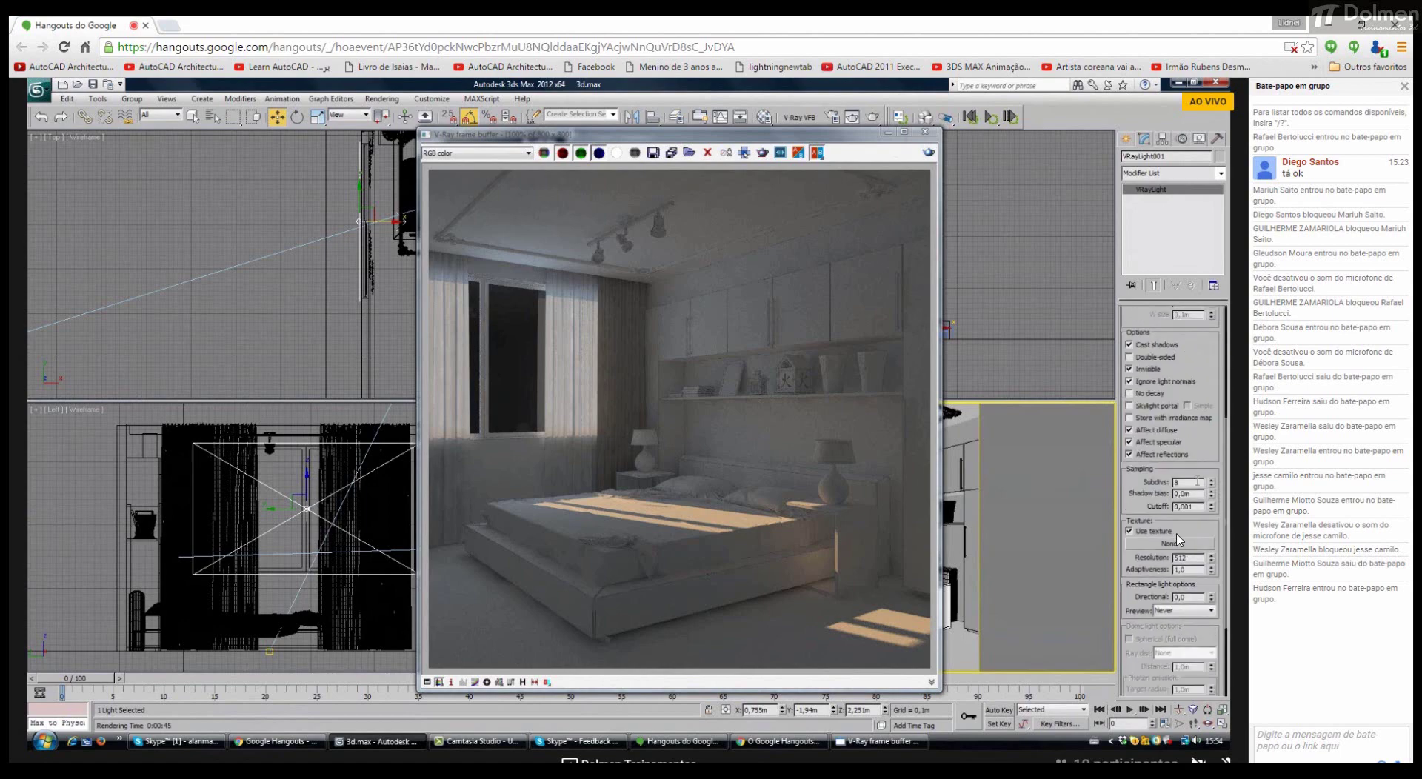
{"action": "double_click", "coordinate": [1190, 483]}
{"action": "left_click_drag", "start_coordinate": [1206, 342], "coordinate": [1203, 544]}
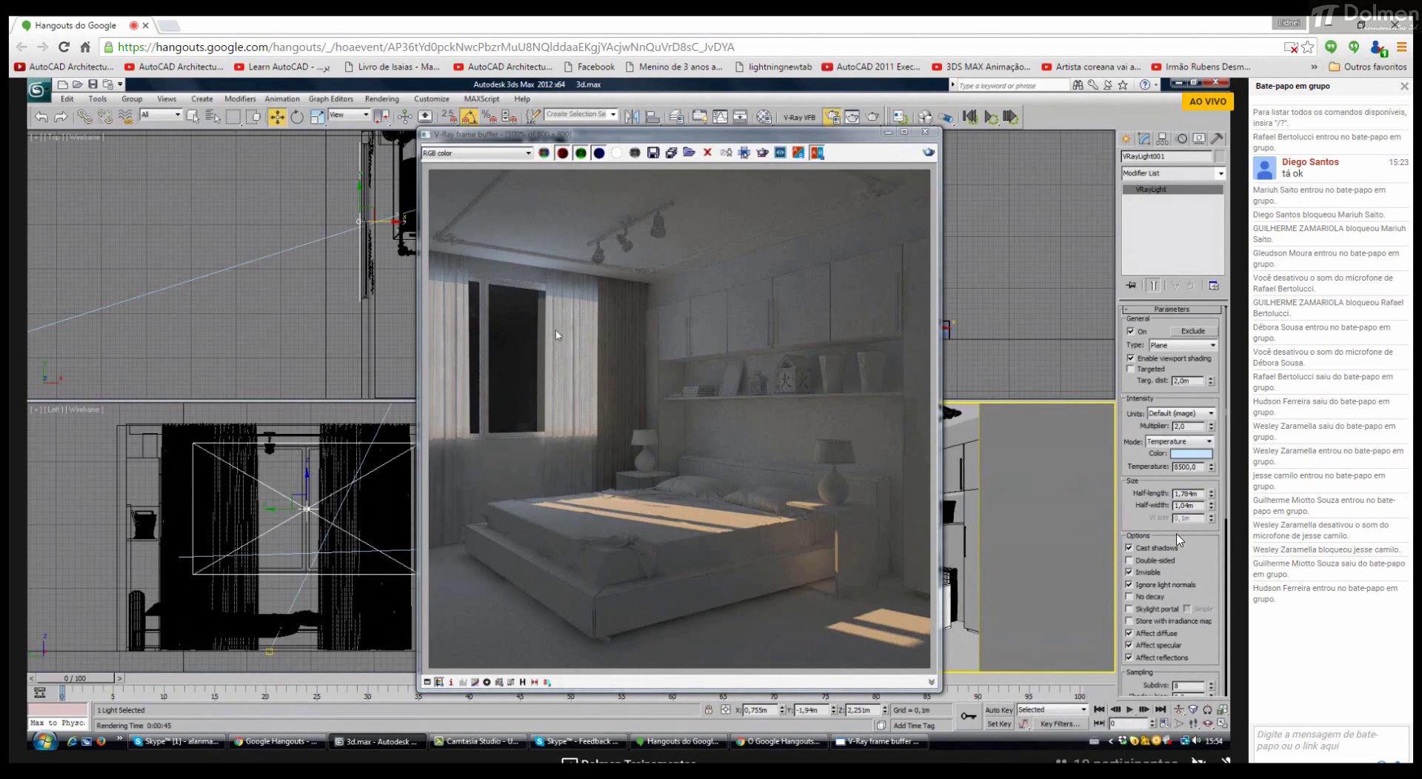
{"action": "key", "text": "F10"}
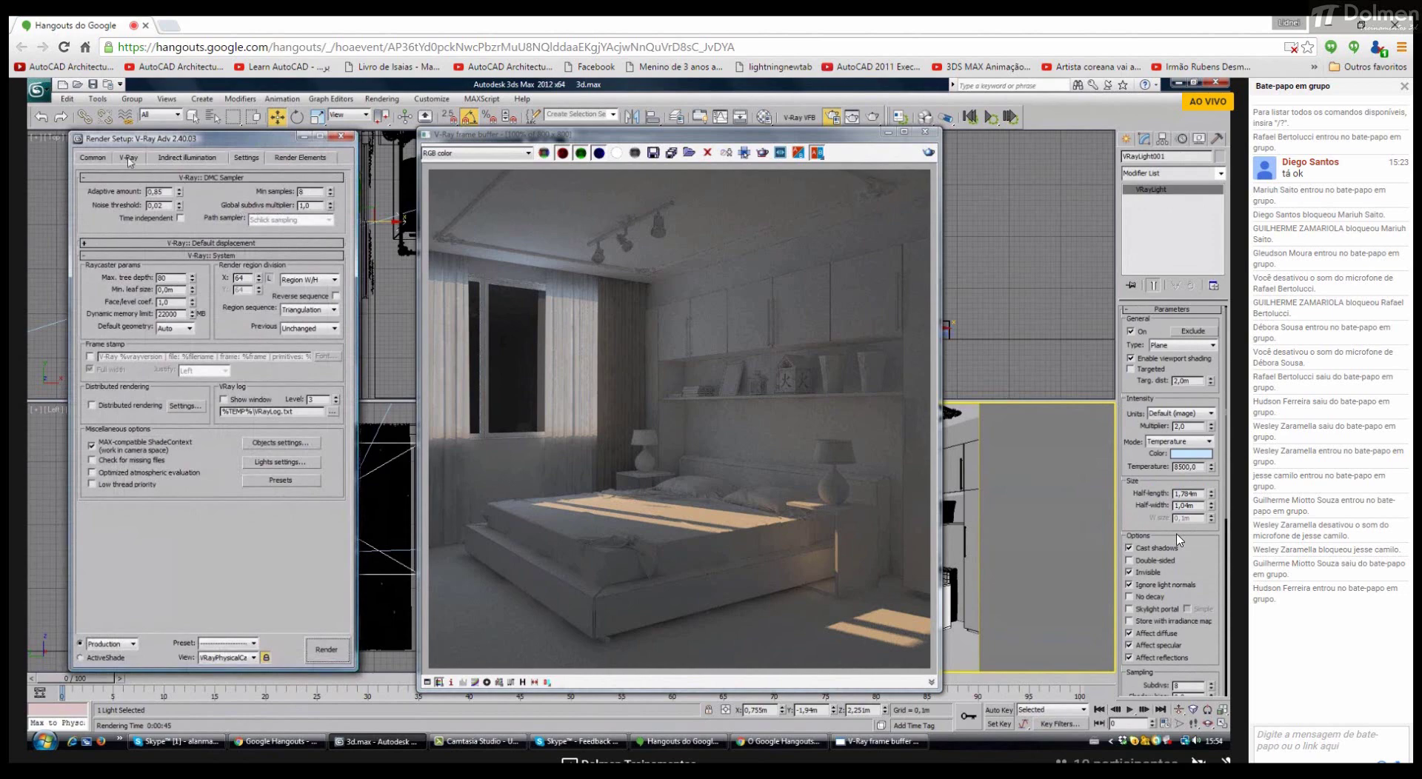
Step: Inspect the DMC Sampler's Global subdivs multiplier, then close Render Setup
{"action": "double_click", "coordinate": [320, 205]}
{"action": "left_click", "coordinate": [341, 138]}
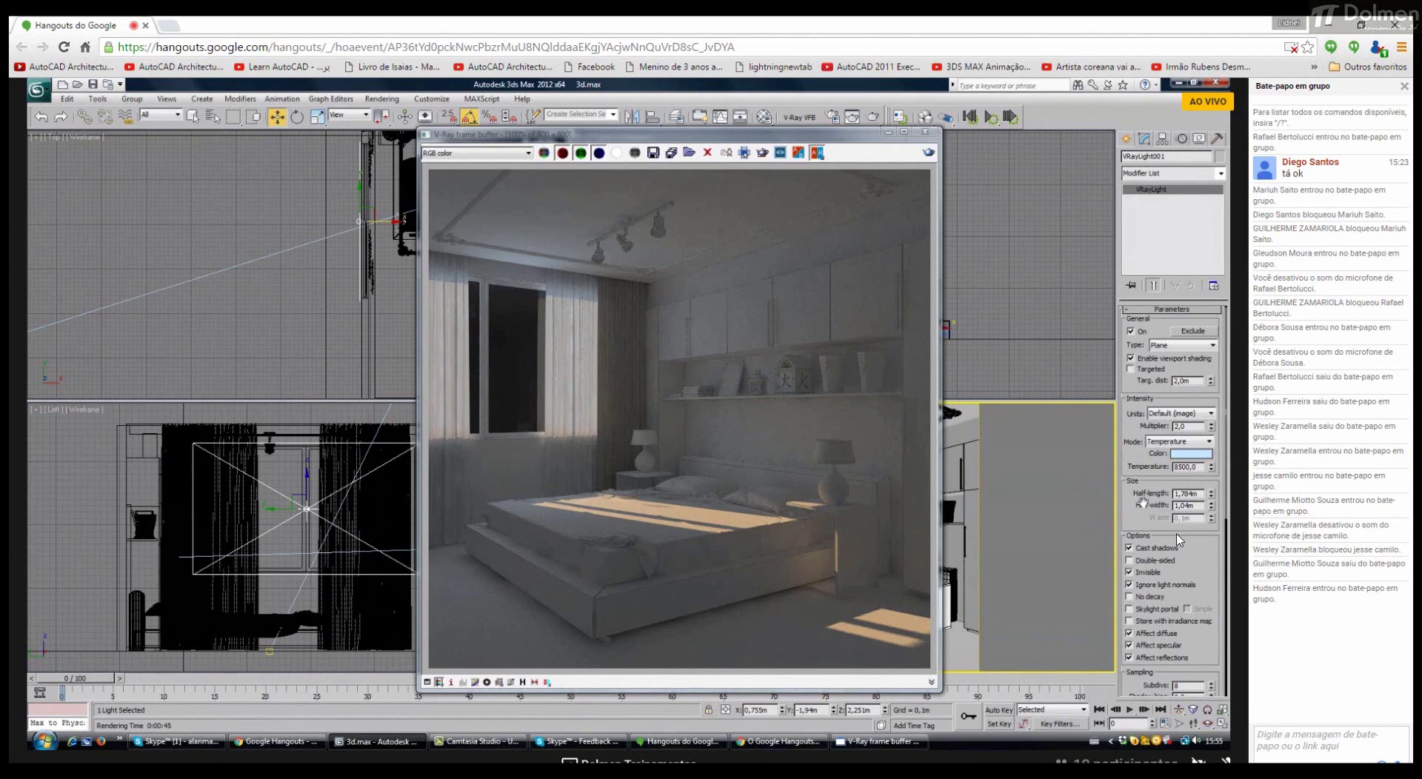
Step: Raise the window VRayLight multiplier to 3, then 6, and test-render the bedroom
{"action": "type", "text": "3"}
{"action": "key", "text": "Return"}
{"action": "type", "text": "6"}
{"action": "key", "text": "Return"}
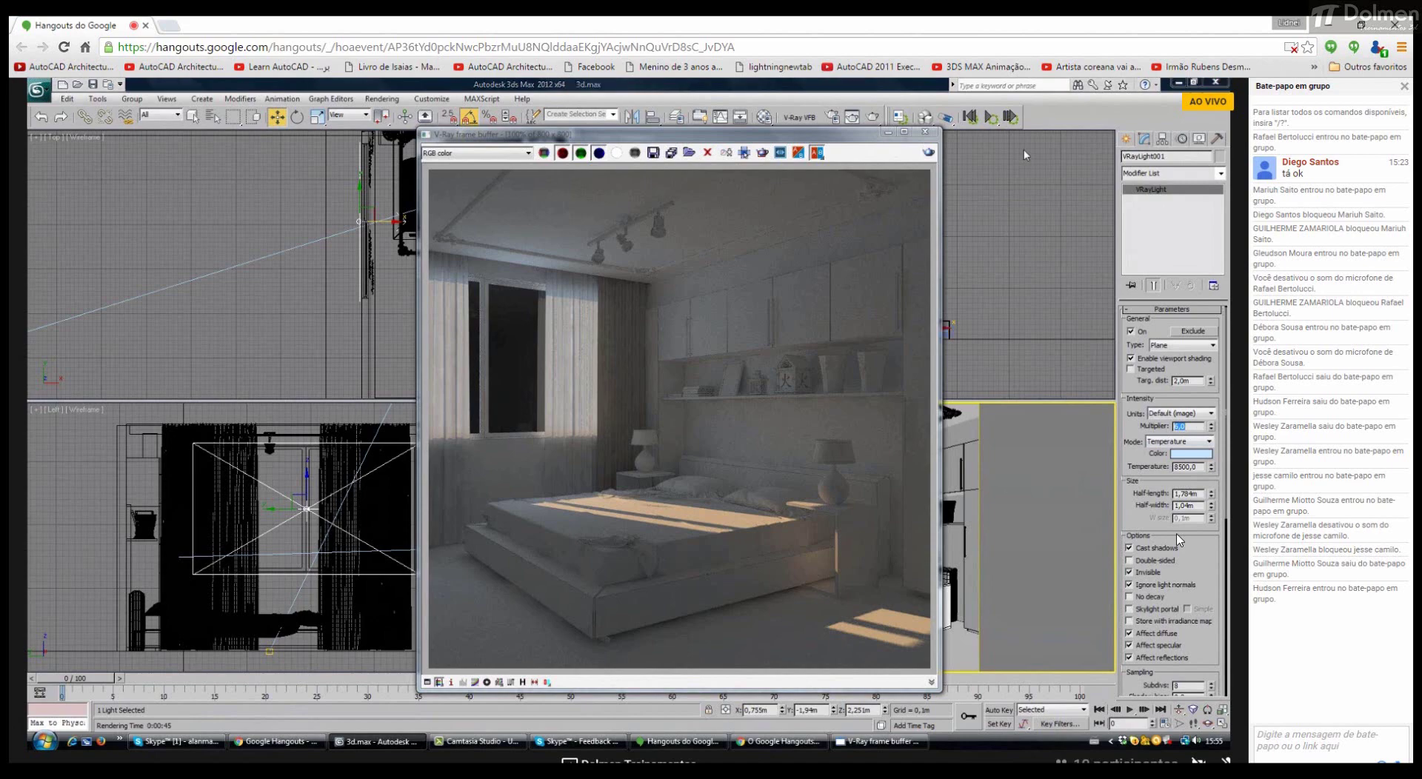
{"action": "key", "text": "shift+q"}
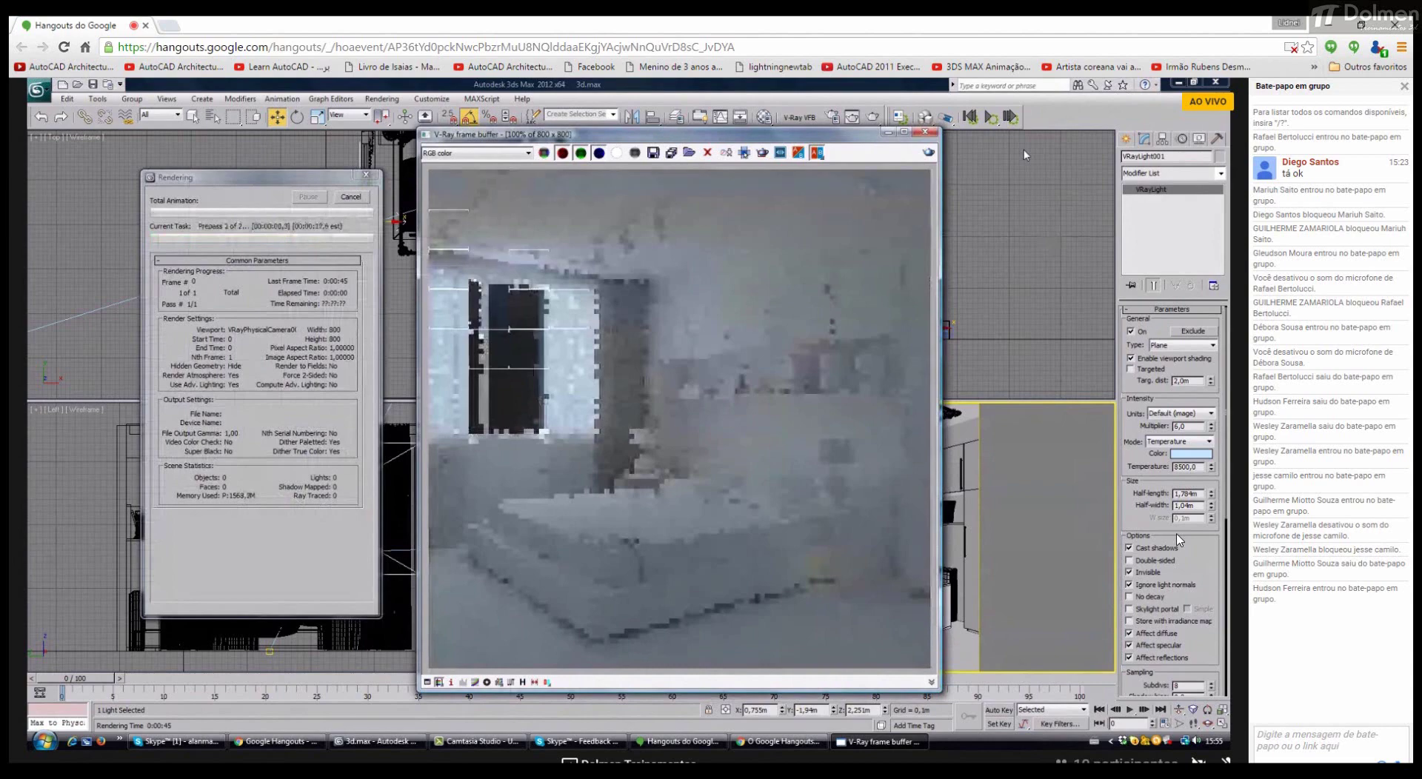
{"action": "mouse_move", "coordinate": [862, 365]}
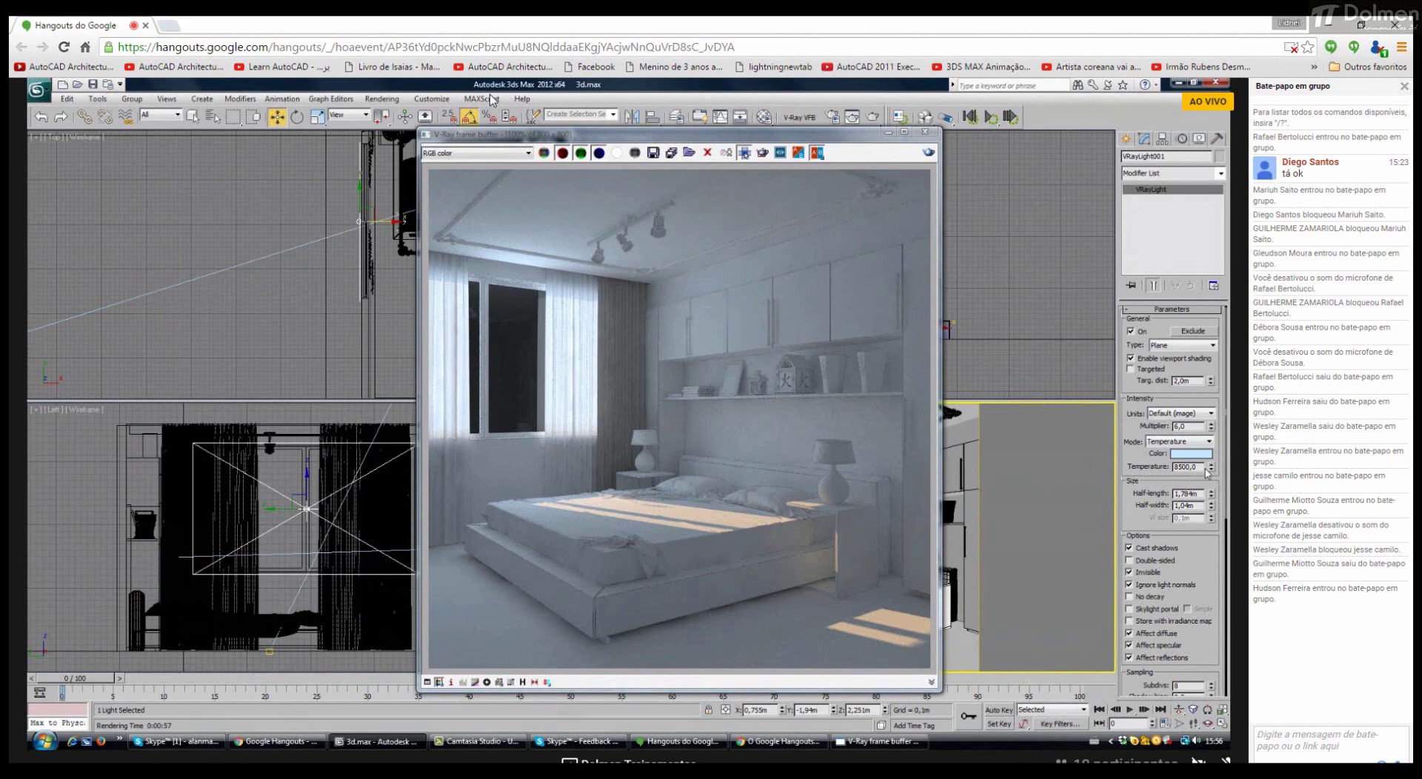
Step: Enable Skylight portal on the window VRayLight
{"action": "left_click", "coordinate": [1152, 609]}
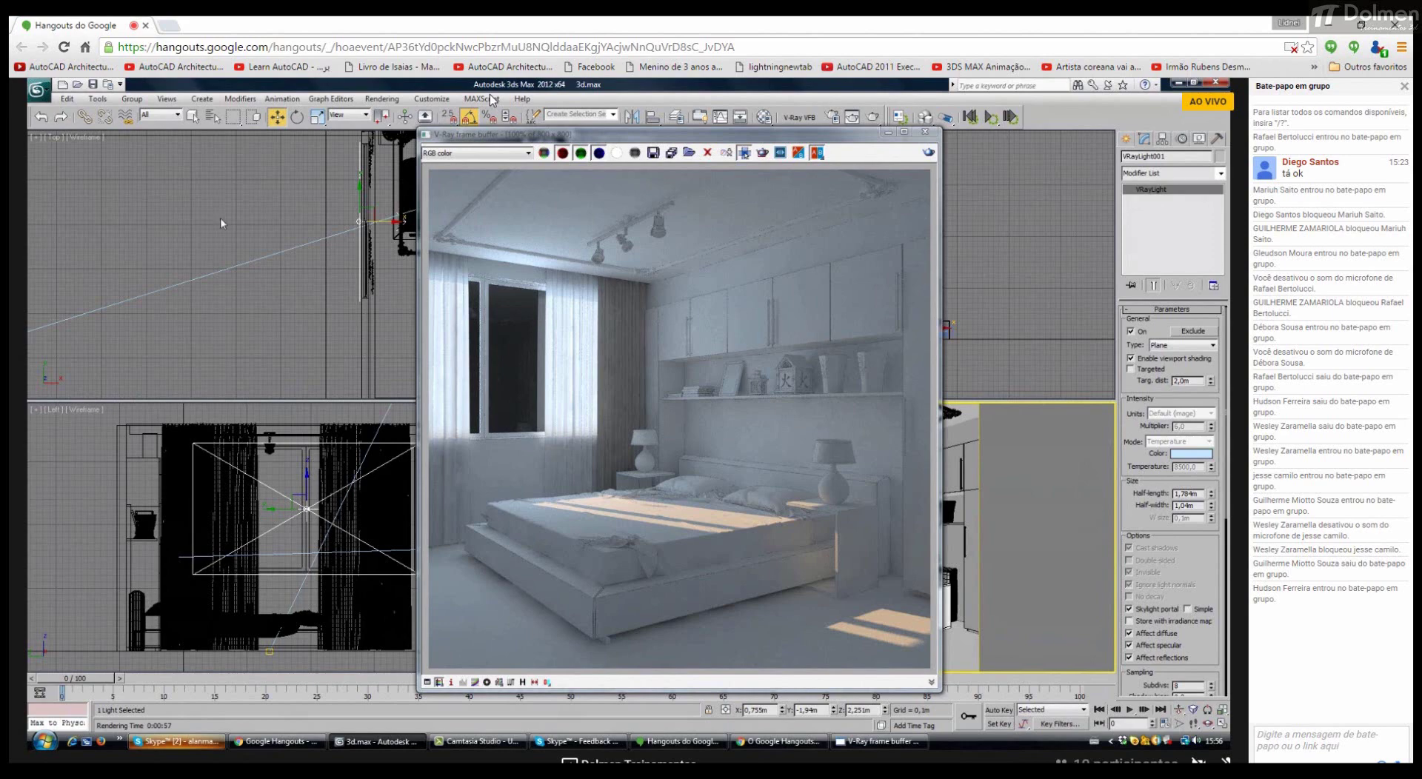
Step: Bring the Skype group chat to the front
{"action": "left_click", "coordinate": [194, 742]}
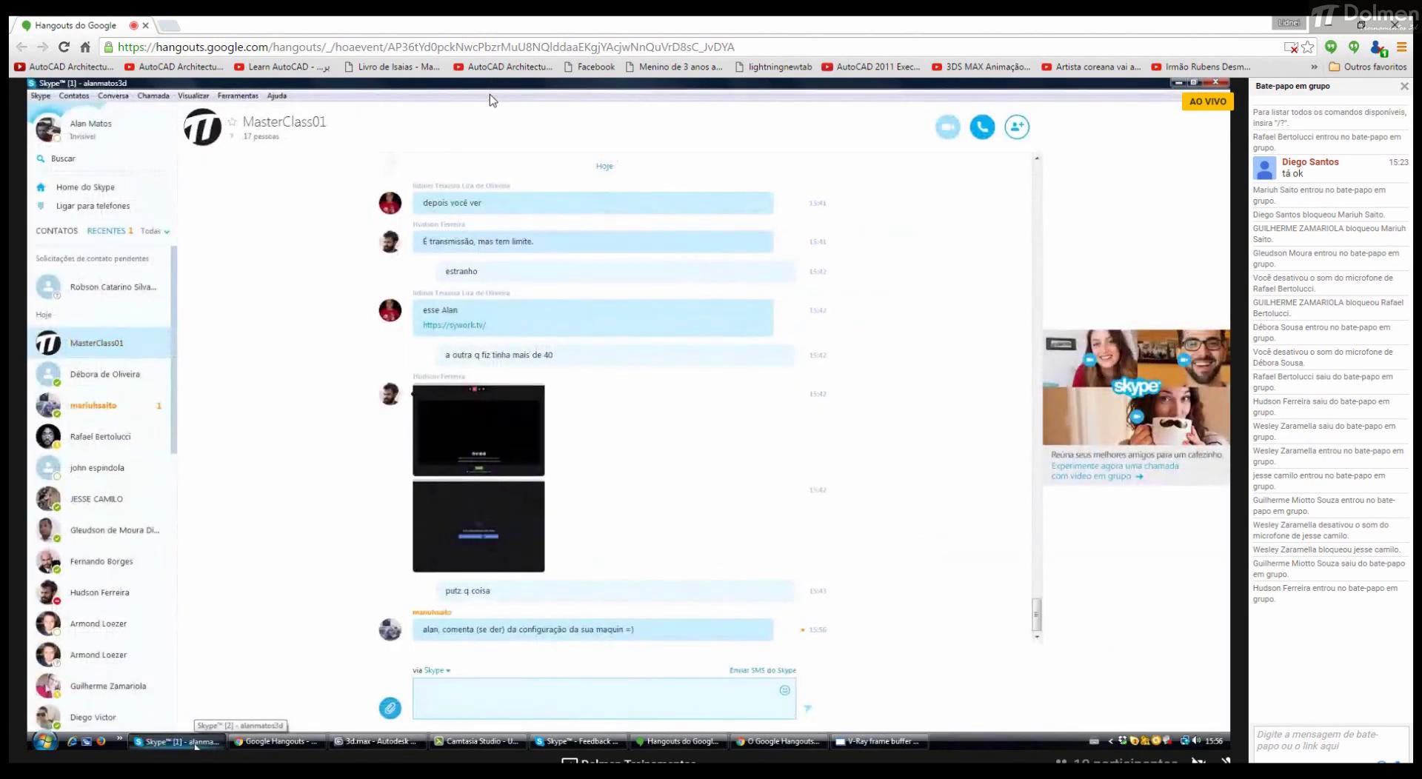
Step: Minimize Skype to return to the 3ds Max bedroom render
{"action": "left_click", "coordinate": [196, 744]}
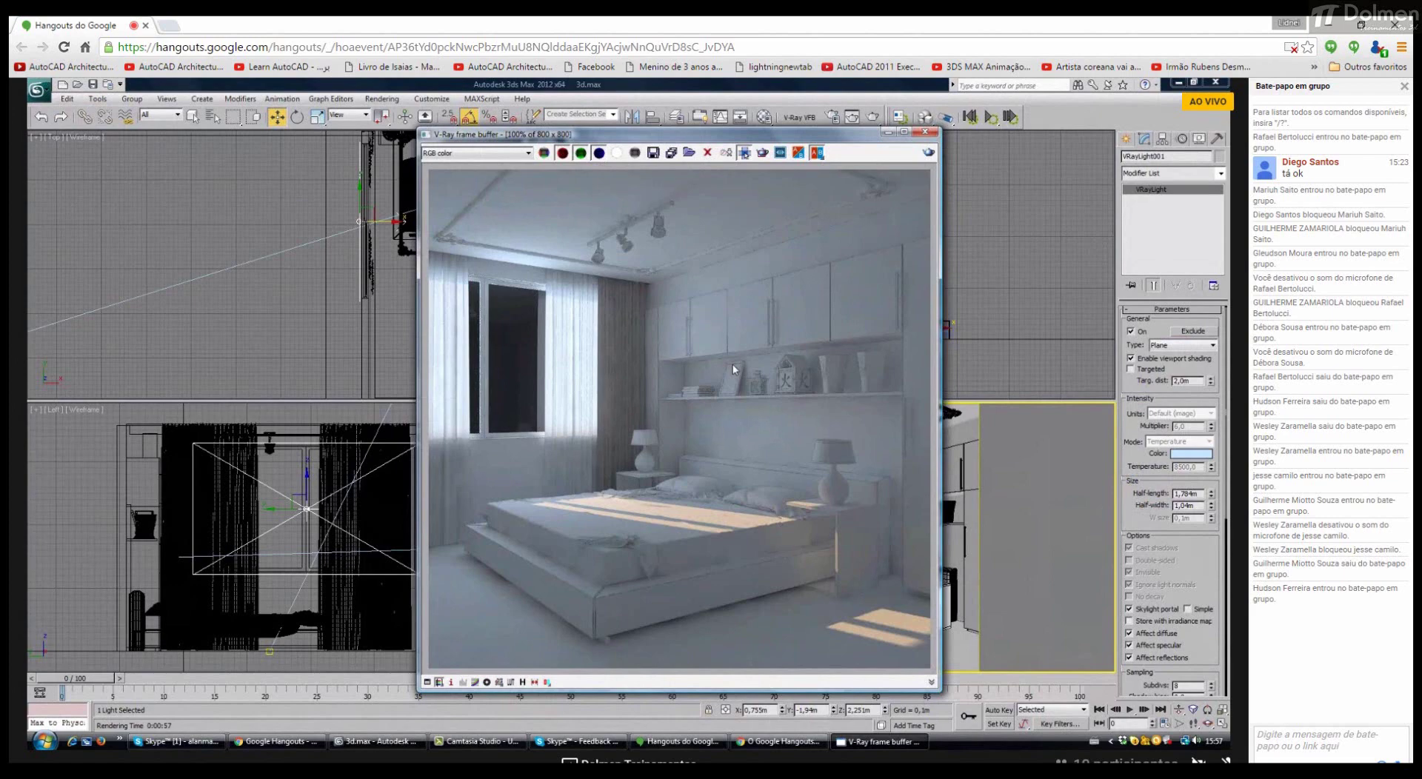
Step: Bring the Skype MasterClass01 group chat in front of 3ds Max
{"action": "mouse_move", "coordinate": [1018, 122]}
{"action": "mouse_move", "coordinate": [715, 427]}
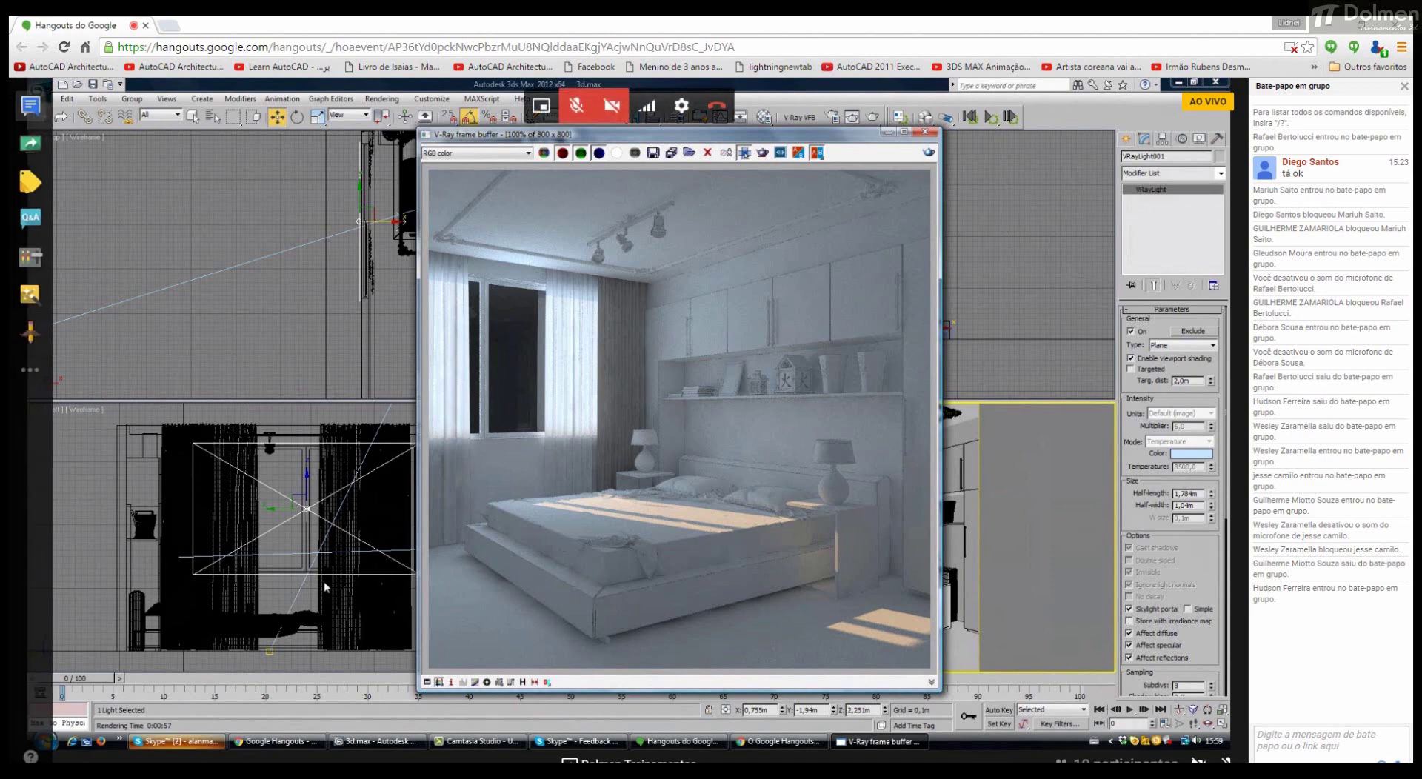
{"action": "left_click", "coordinate": [201, 743]}
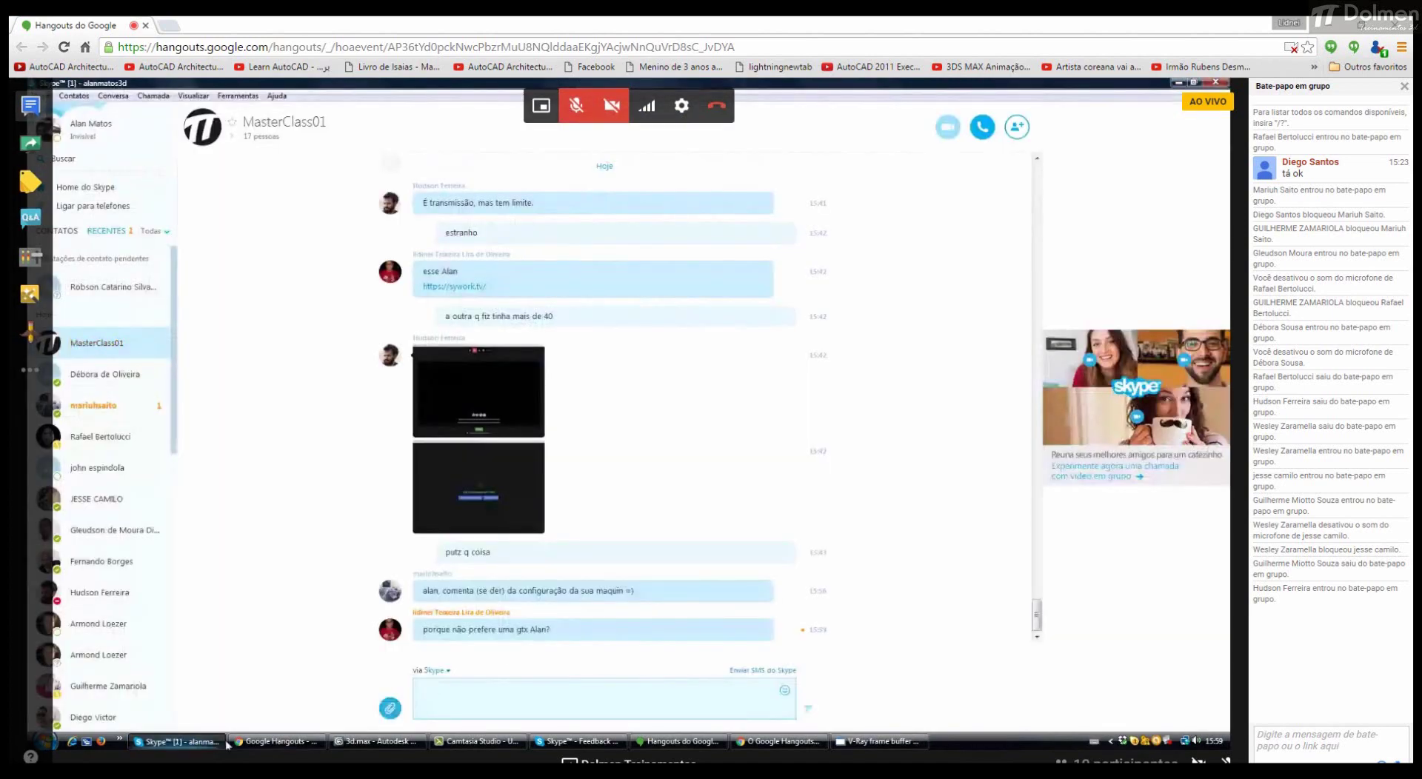
Step: Minimize the MasterClass01 chat to show the V-Ray frame buffer render again
{"action": "left_click", "coordinate": [199, 743]}
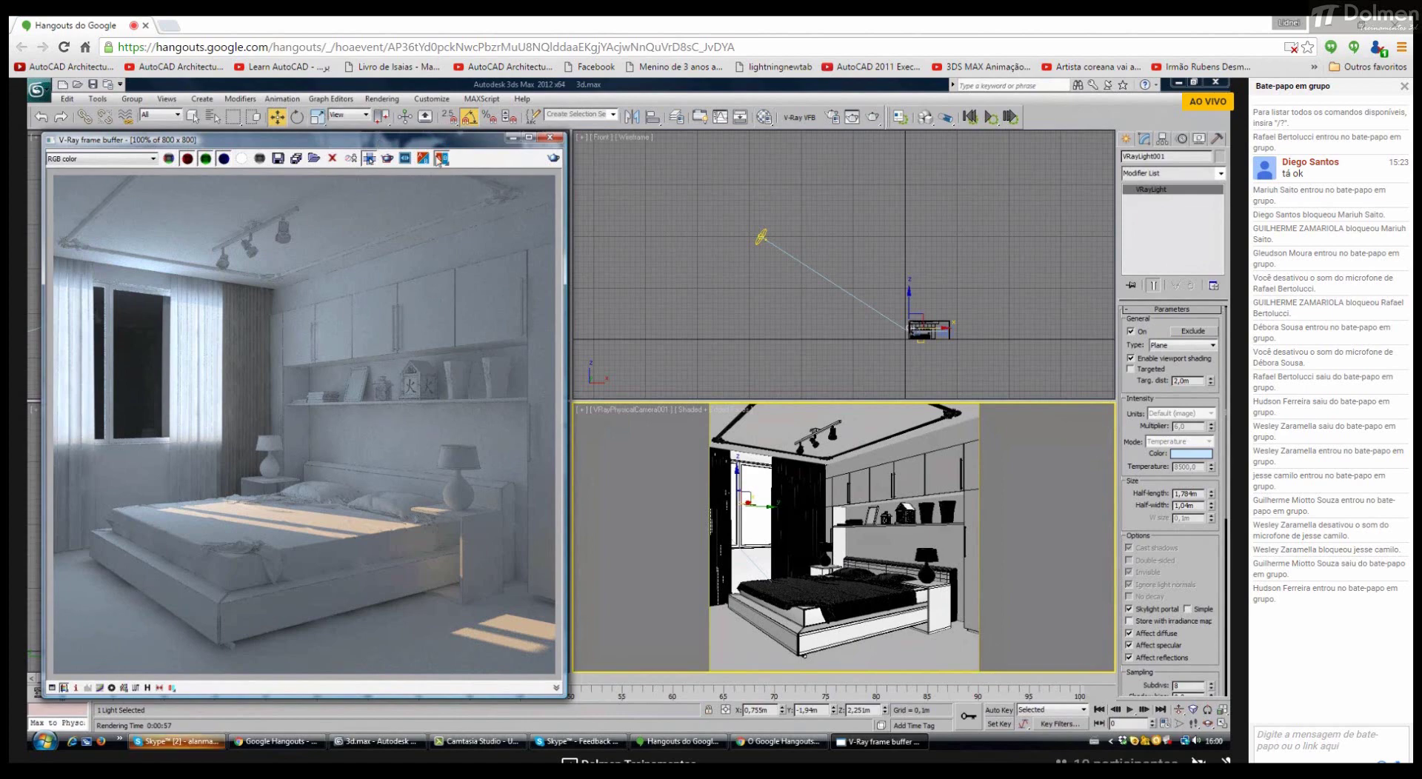
{"action": "left_click_drag", "start_coordinate": [439, 145], "coordinate": [440, 140]}
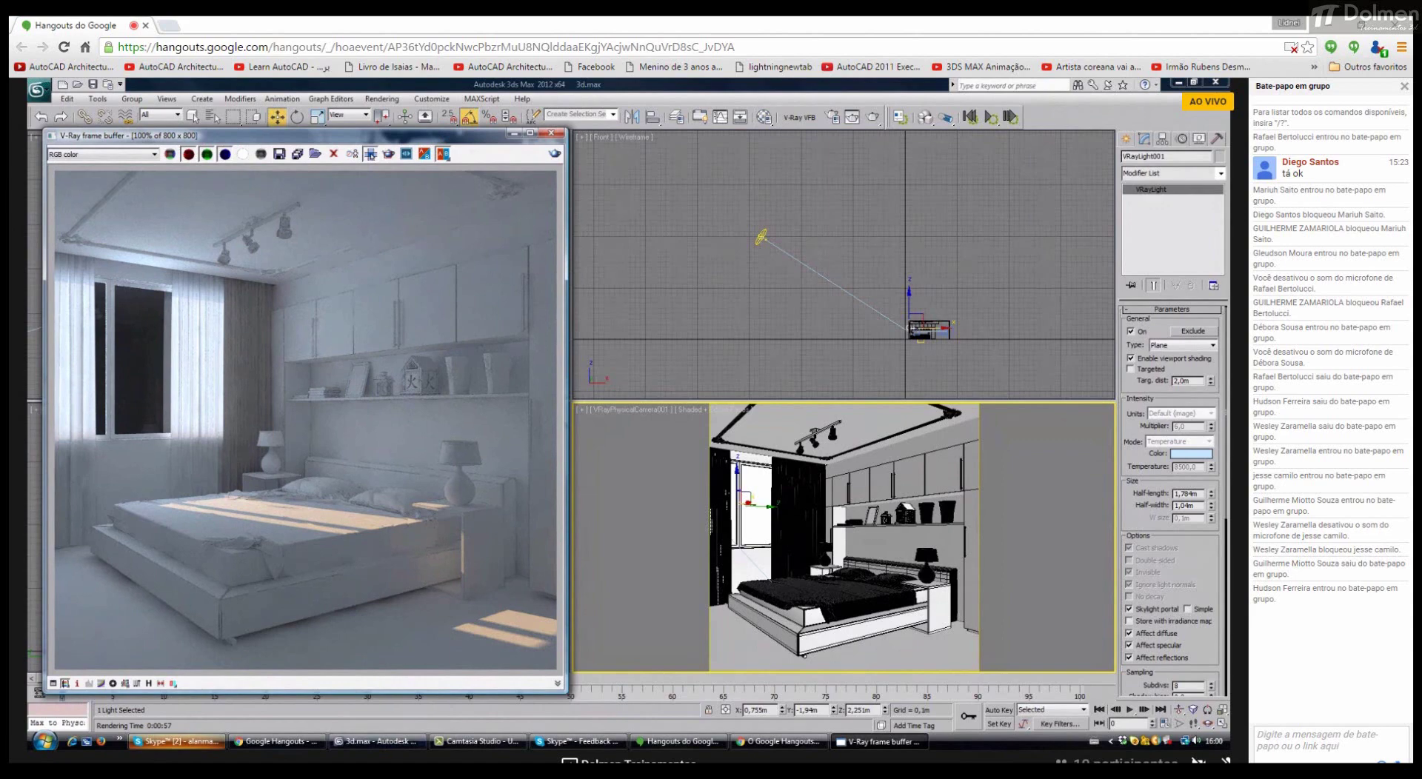
{"action": "left_click", "coordinate": [176, 741]}
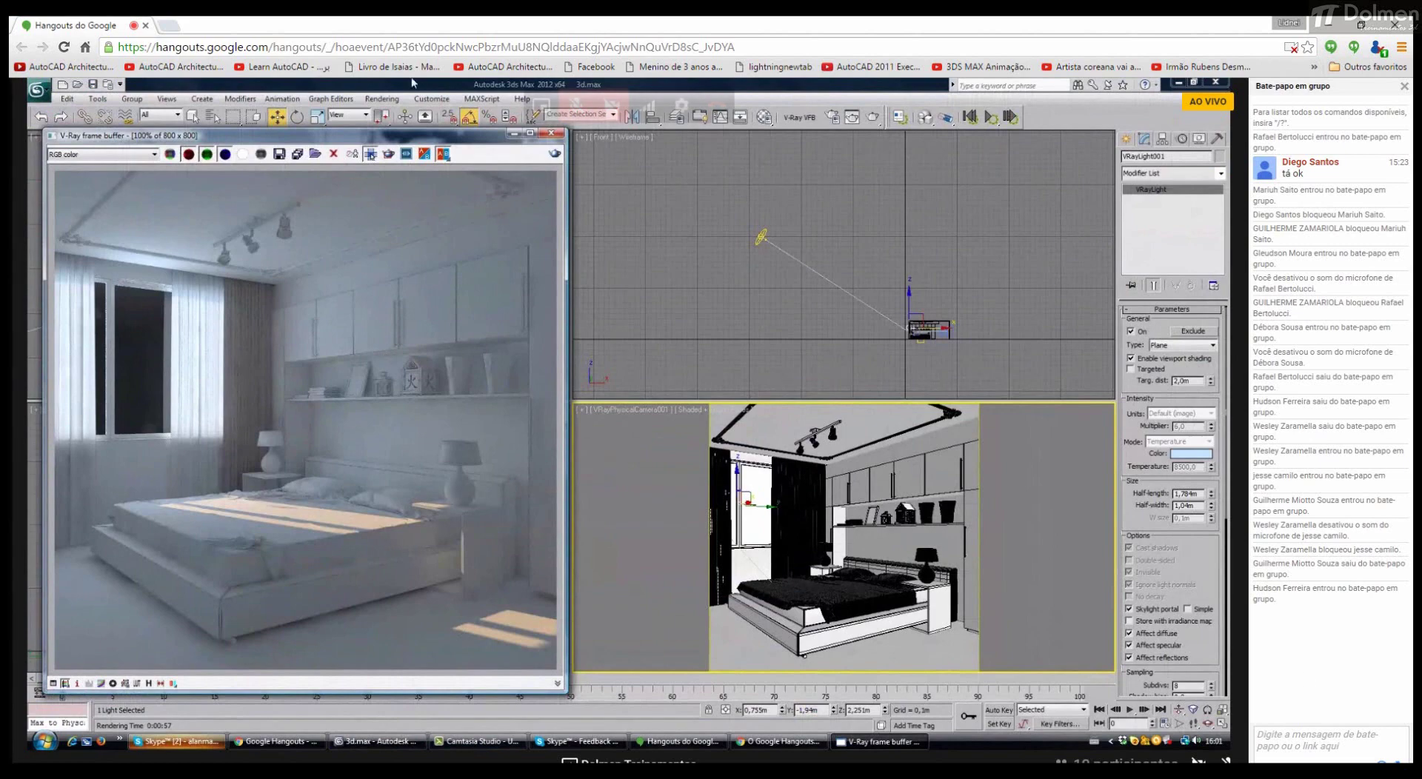
Step: Move the V-Ray frame buffer window toward the screen centre
{"action": "left_click_drag", "start_coordinate": [419, 141], "coordinate": [552, 145]}
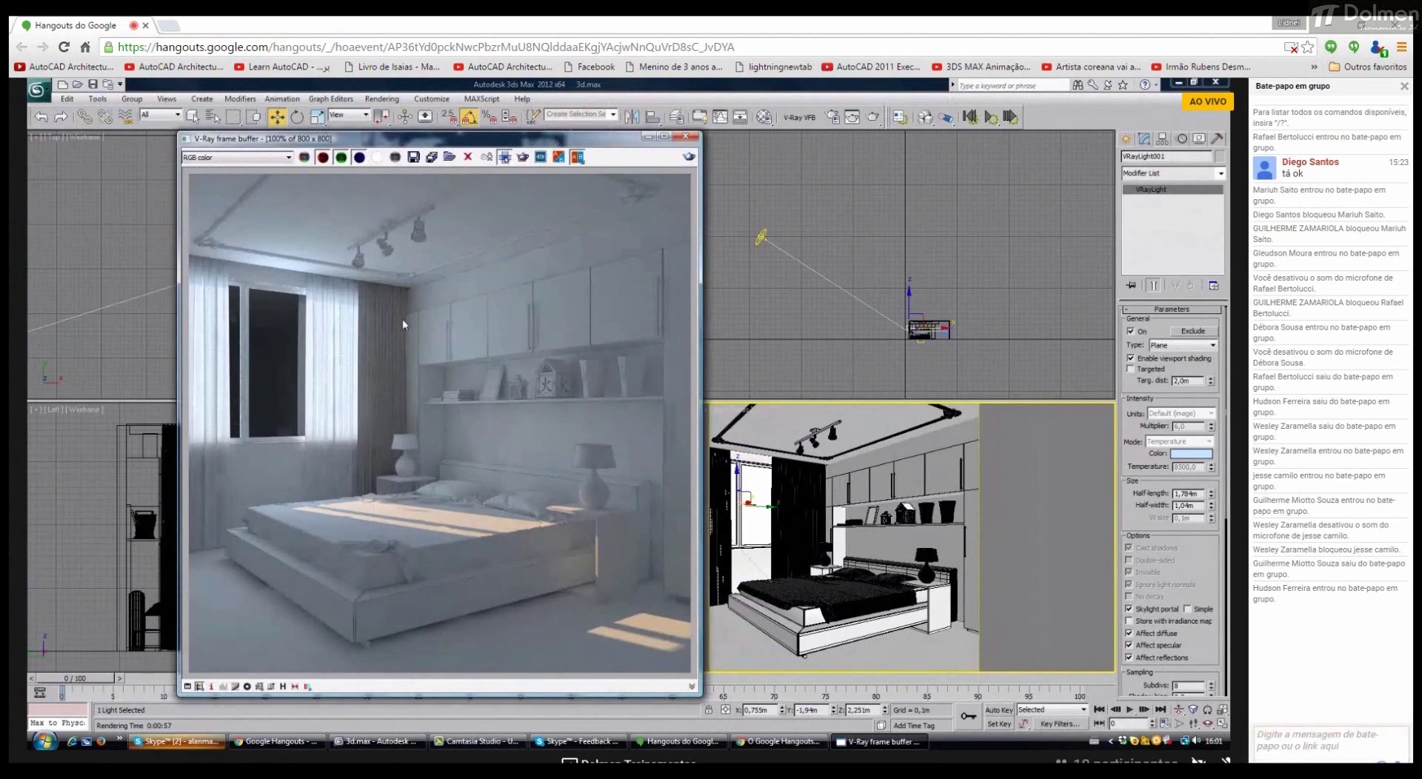
Step: Bring the Skype MasterClass01 group chat to the front
{"action": "left_click", "coordinate": [176, 742]}
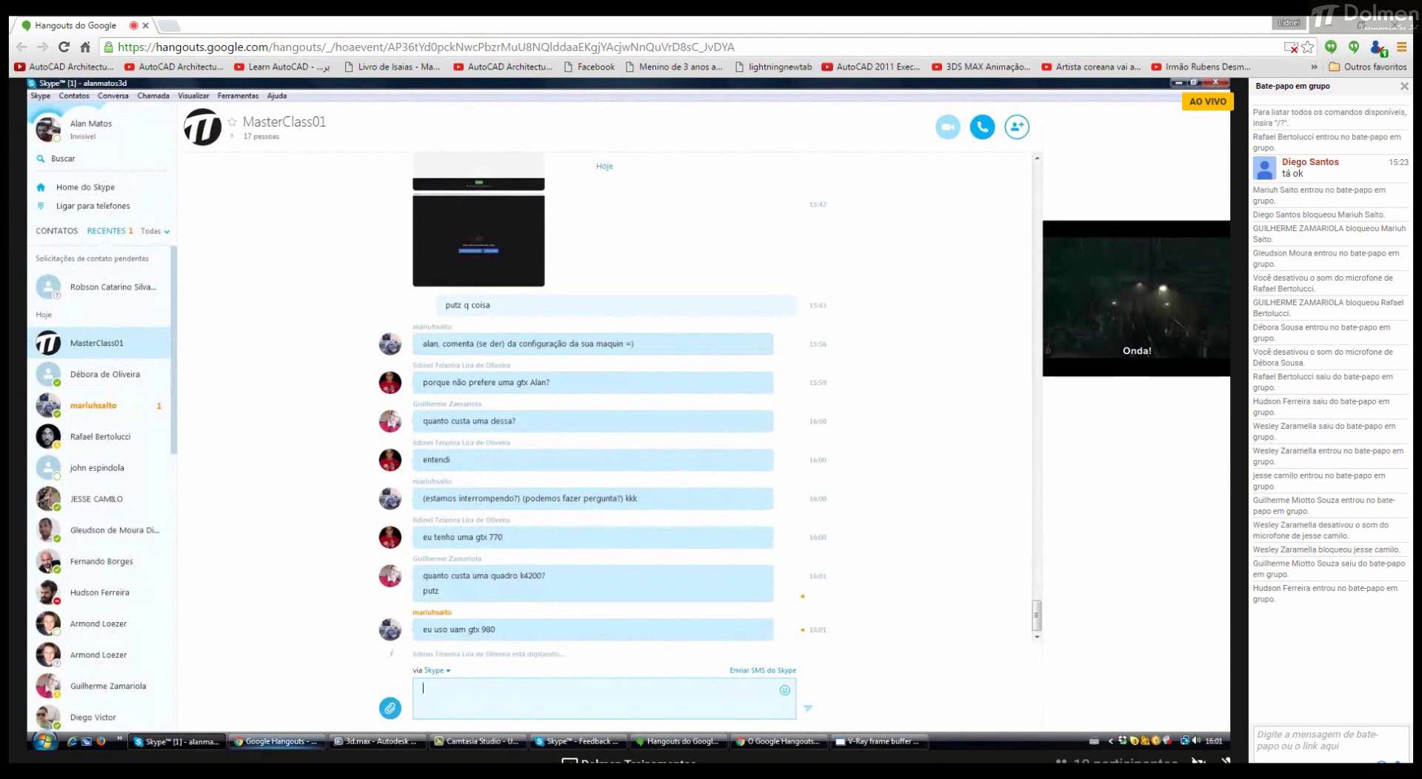
Step: Return to 3ds Max with the bedroom render in the V-Ray frame buffer
{"action": "left_click", "coordinate": [361, 743]}
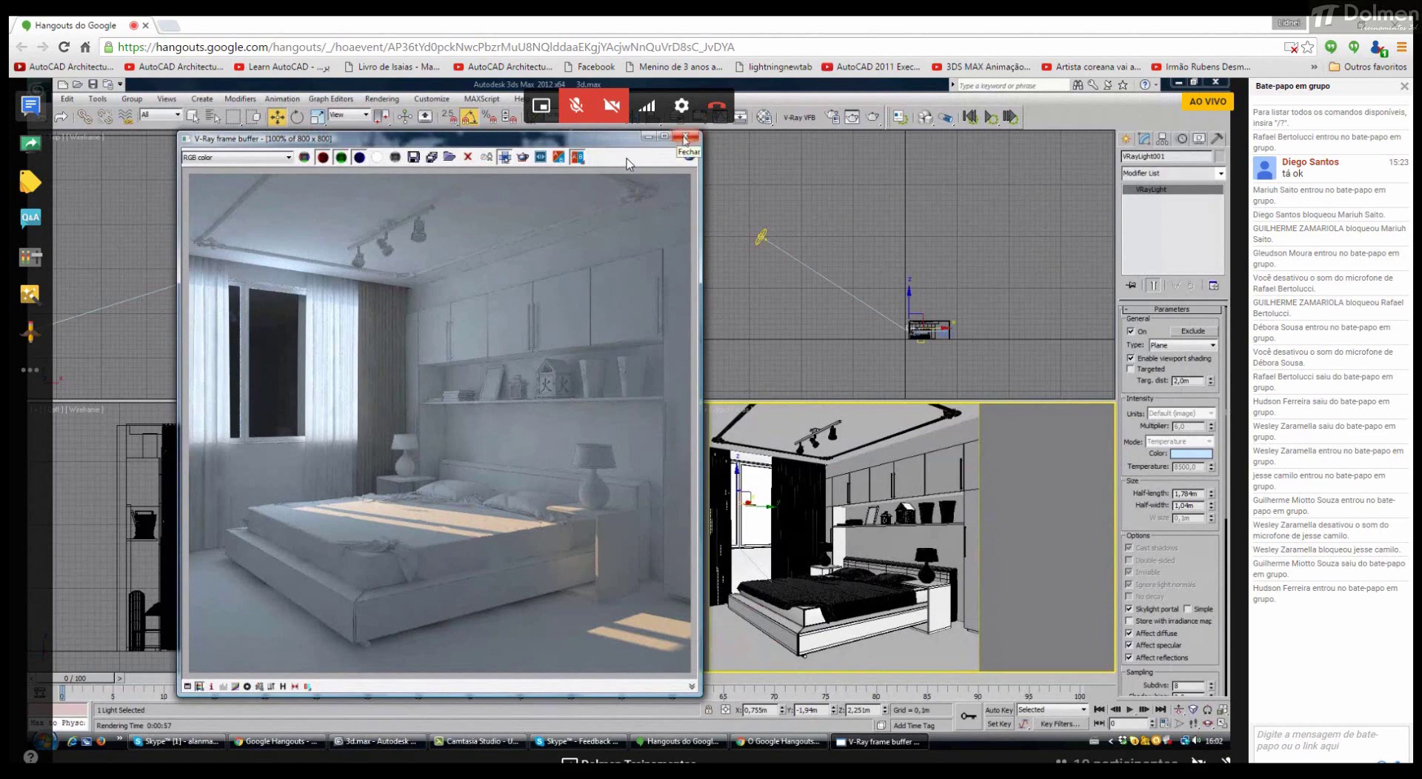
Step: Close the render window, delete the existing window VRayLight, and recentre the bed in Top view
{"action": "key", "text": "alt+F4"}
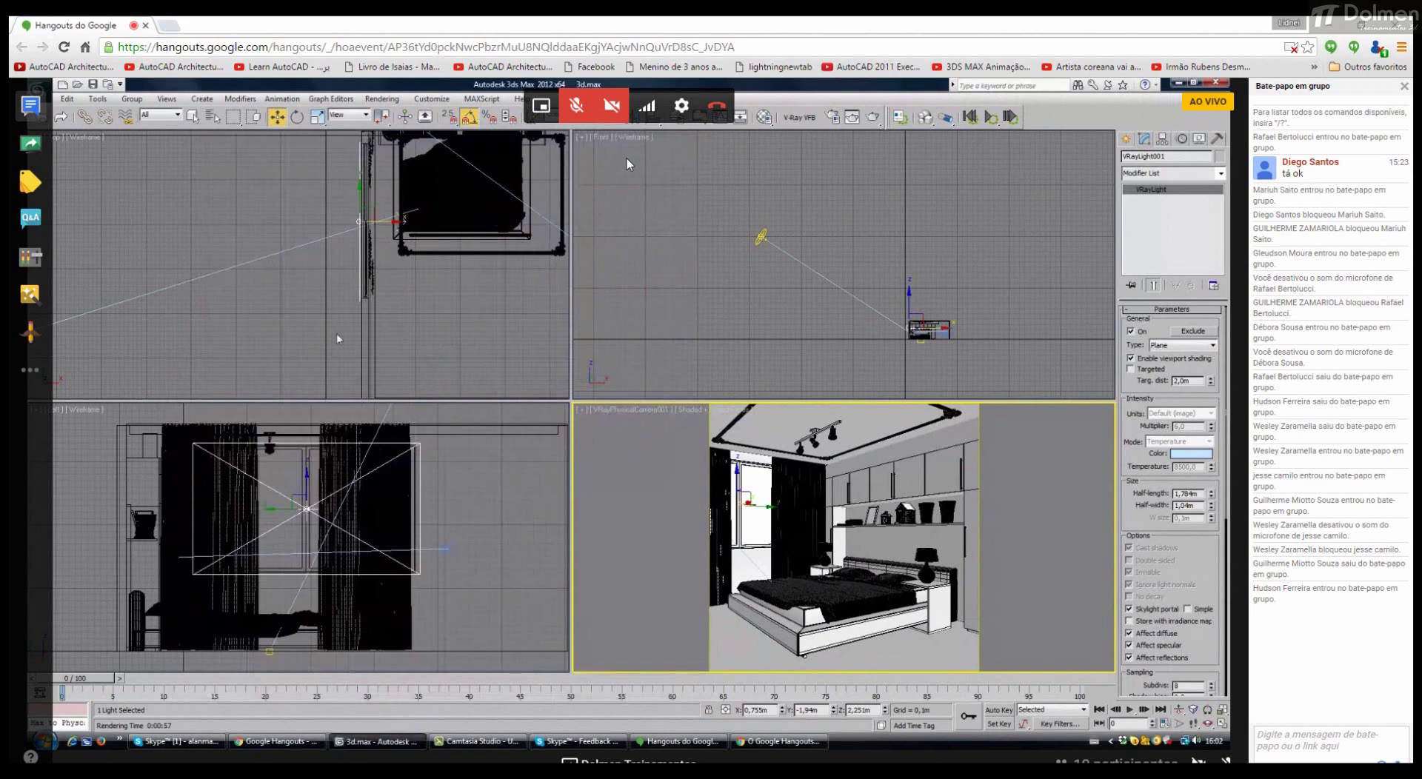
{"action": "key", "text": "Delete"}
{"action": "left_click", "coordinate": [757, 248]}
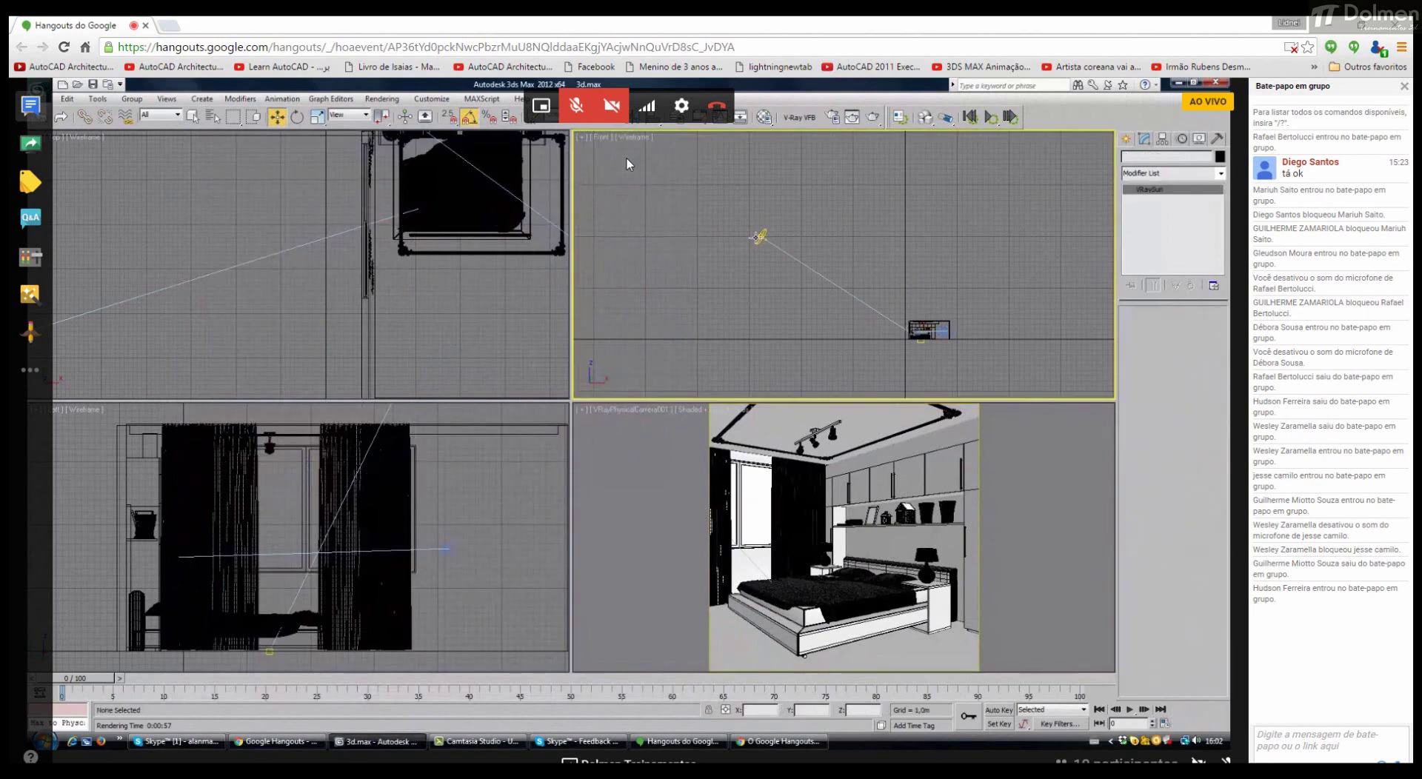
{"action": "middle_click_drag", "start_coordinate": [401, 249], "coordinate": [367, 278]}
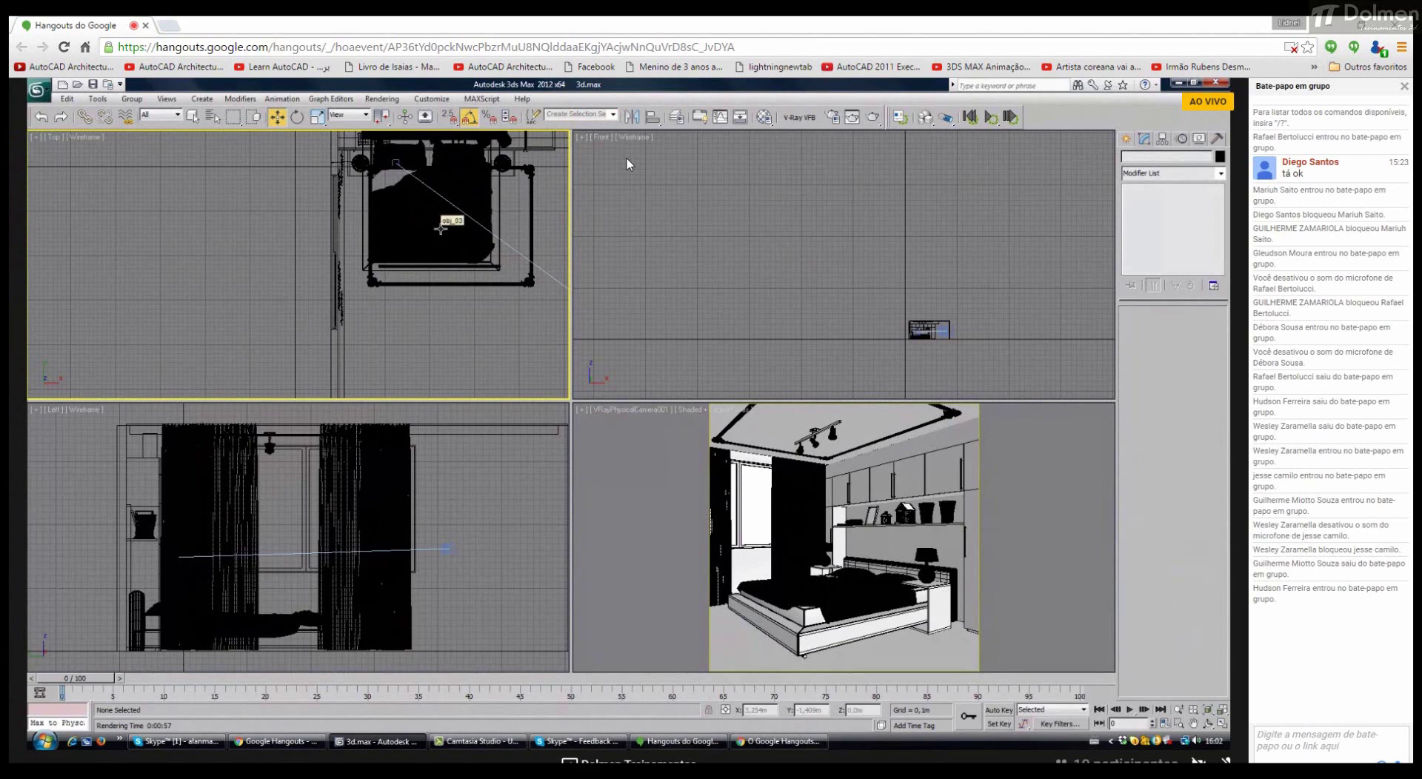
{"action": "mouse_move", "coordinate": [633, 180]}
Step: Create a plane VRayLight over the window in Left view and slide it onto the window wall
{"action": "left_click", "coordinate": [1126, 139]}
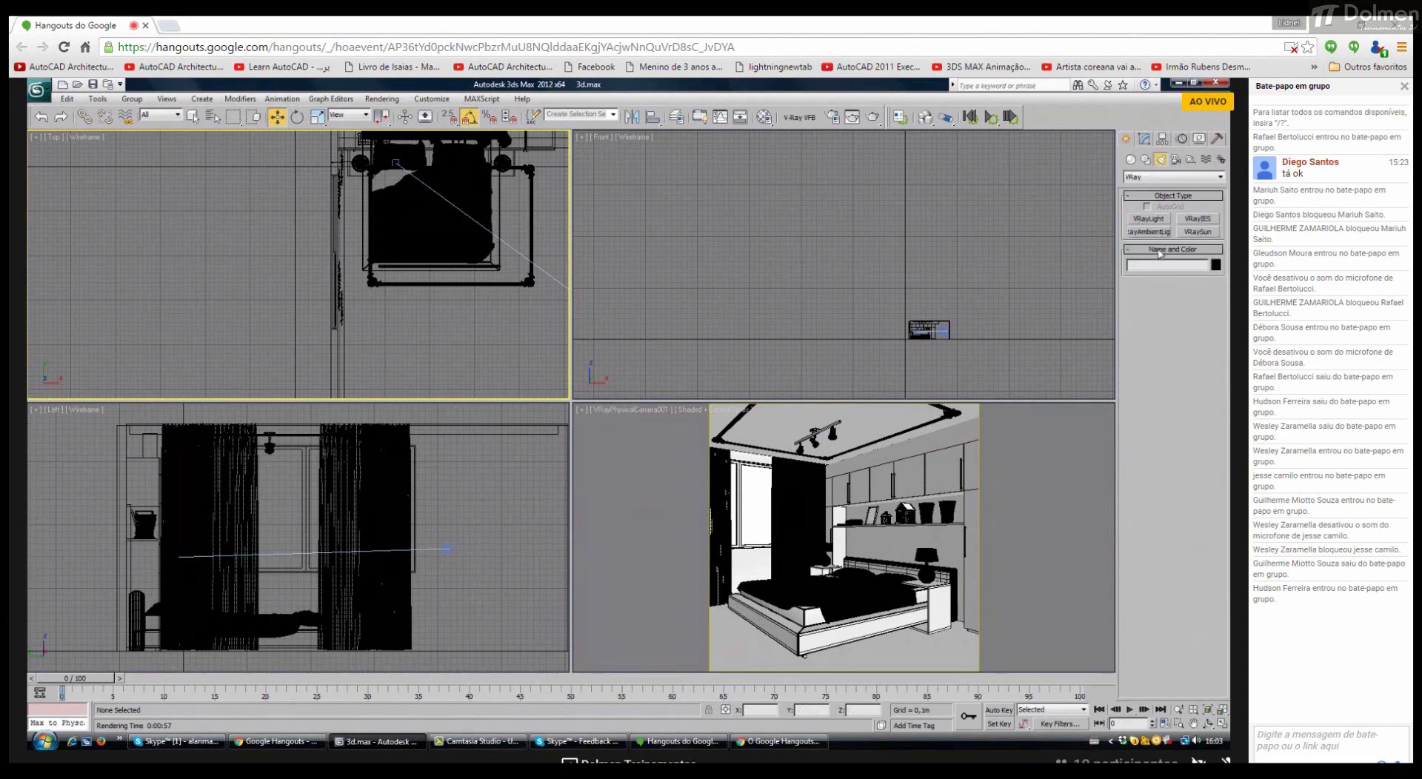
{"action": "left_click", "coordinate": [1141, 220]}
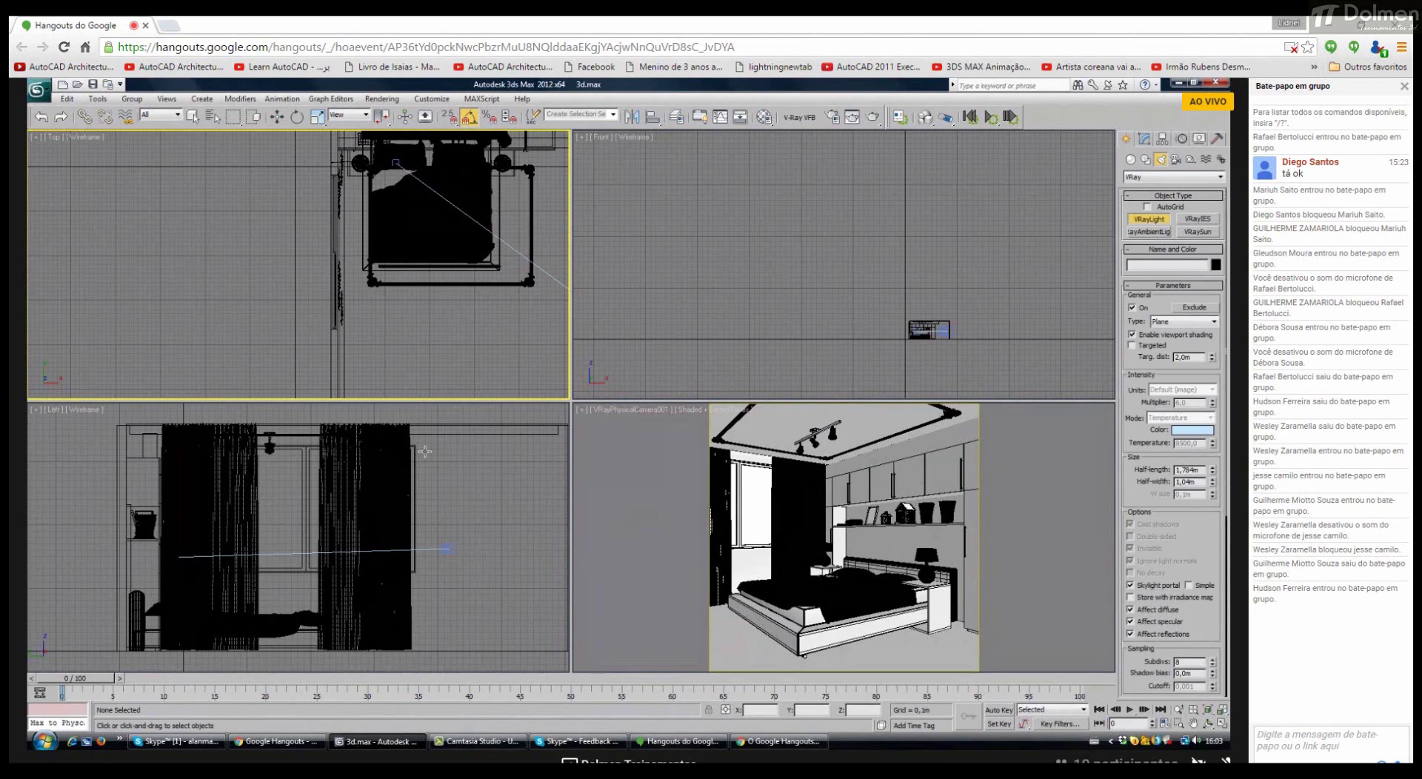
{"action": "left_click_drag", "start_coordinate": [421, 443], "coordinate": [198, 563]}
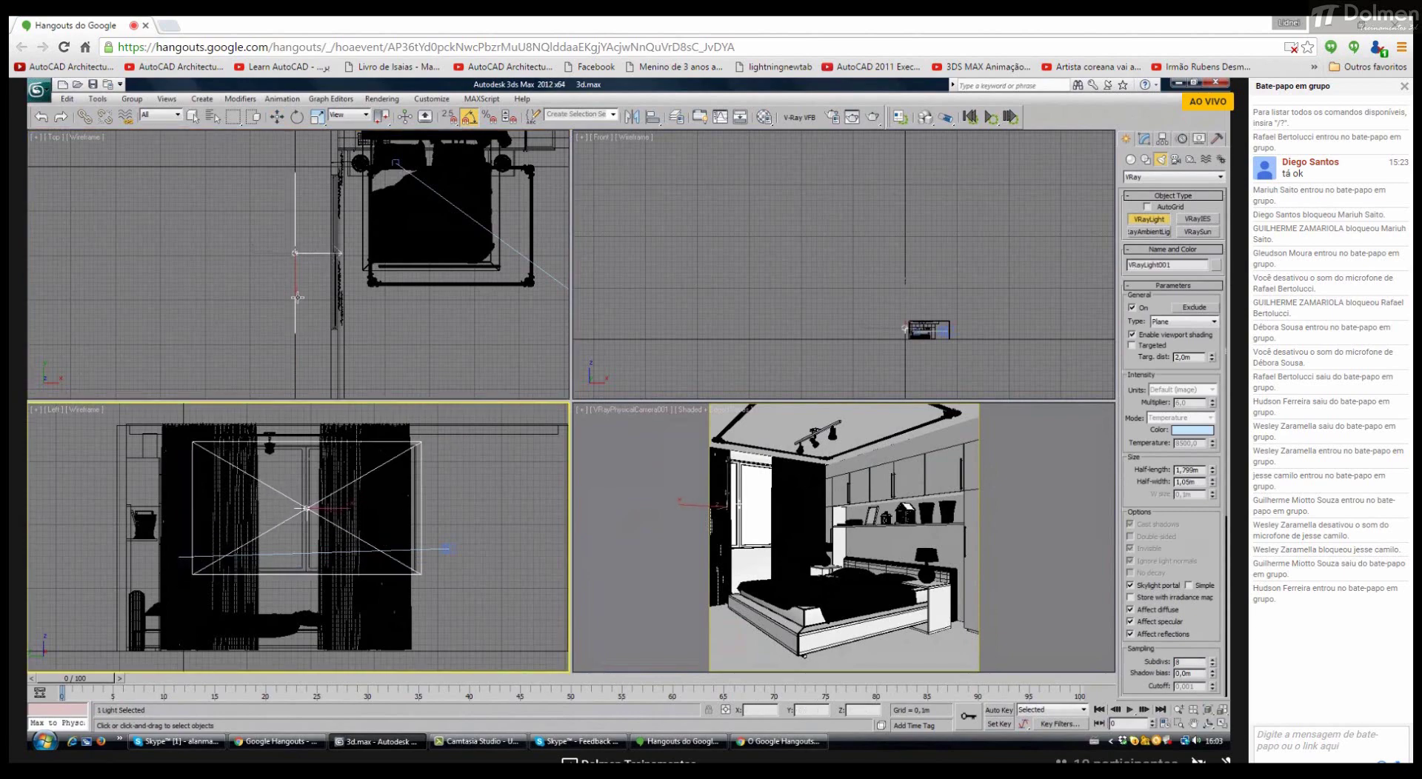
{"action": "right_click", "coordinate": [295, 223]}
{"action": "key", "text": "w"}
{"action": "left_click_drag", "start_coordinate": [329, 254], "coordinate": [362, 256]}
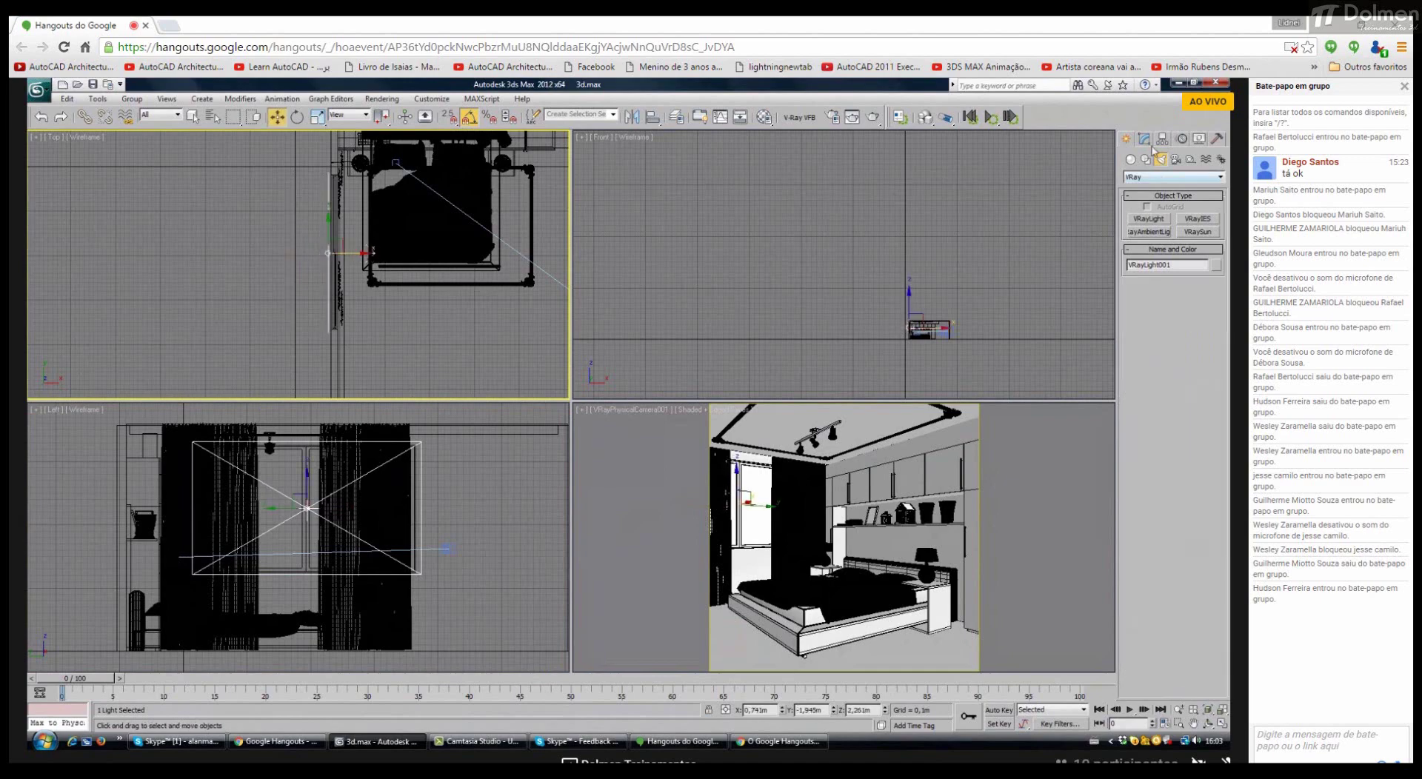
Step: Switch the new window light off and test-render the camera view
{"action": "left_click", "coordinate": [1145, 139]}
{"action": "left_click", "coordinate": [1148, 334]}
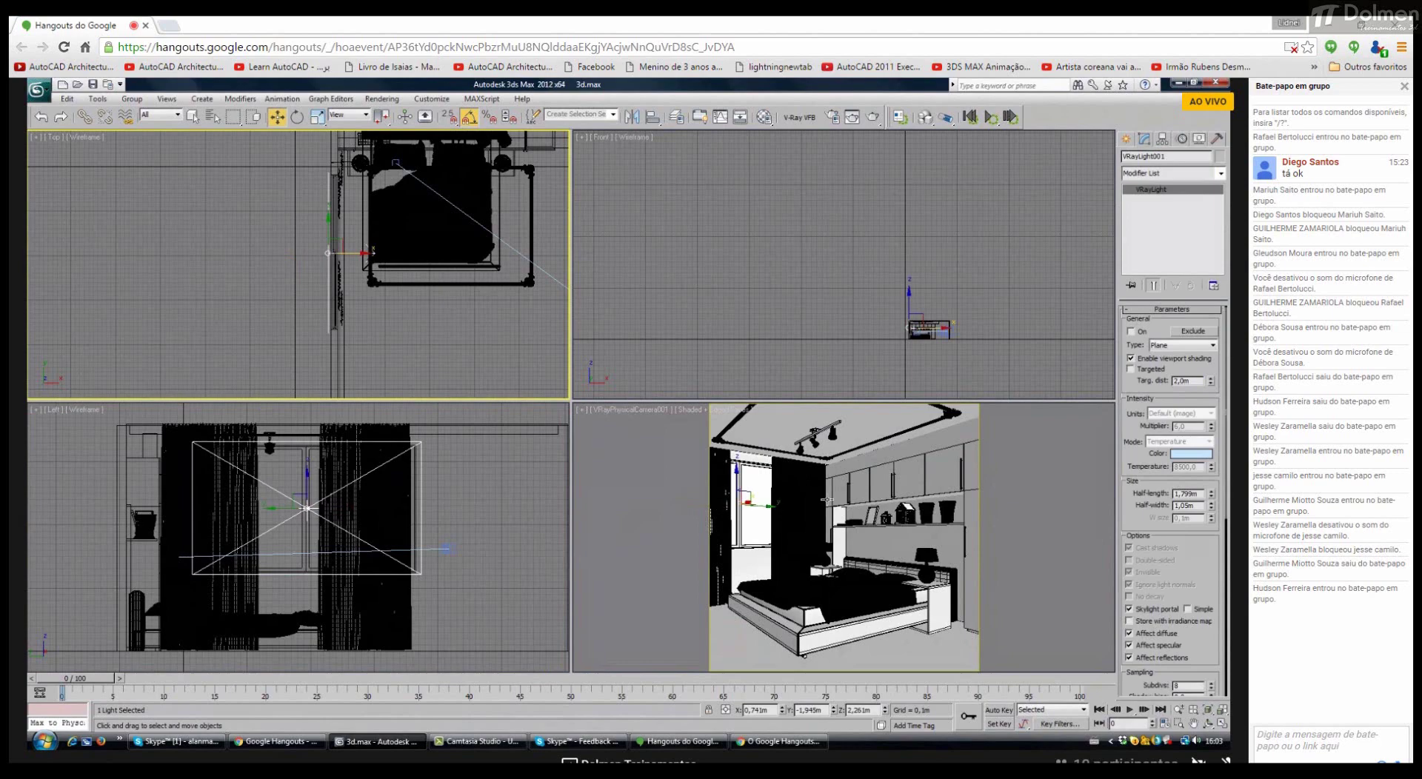
{"action": "right_click", "coordinate": [635, 490]}
{"action": "key", "text": "shift+q"}
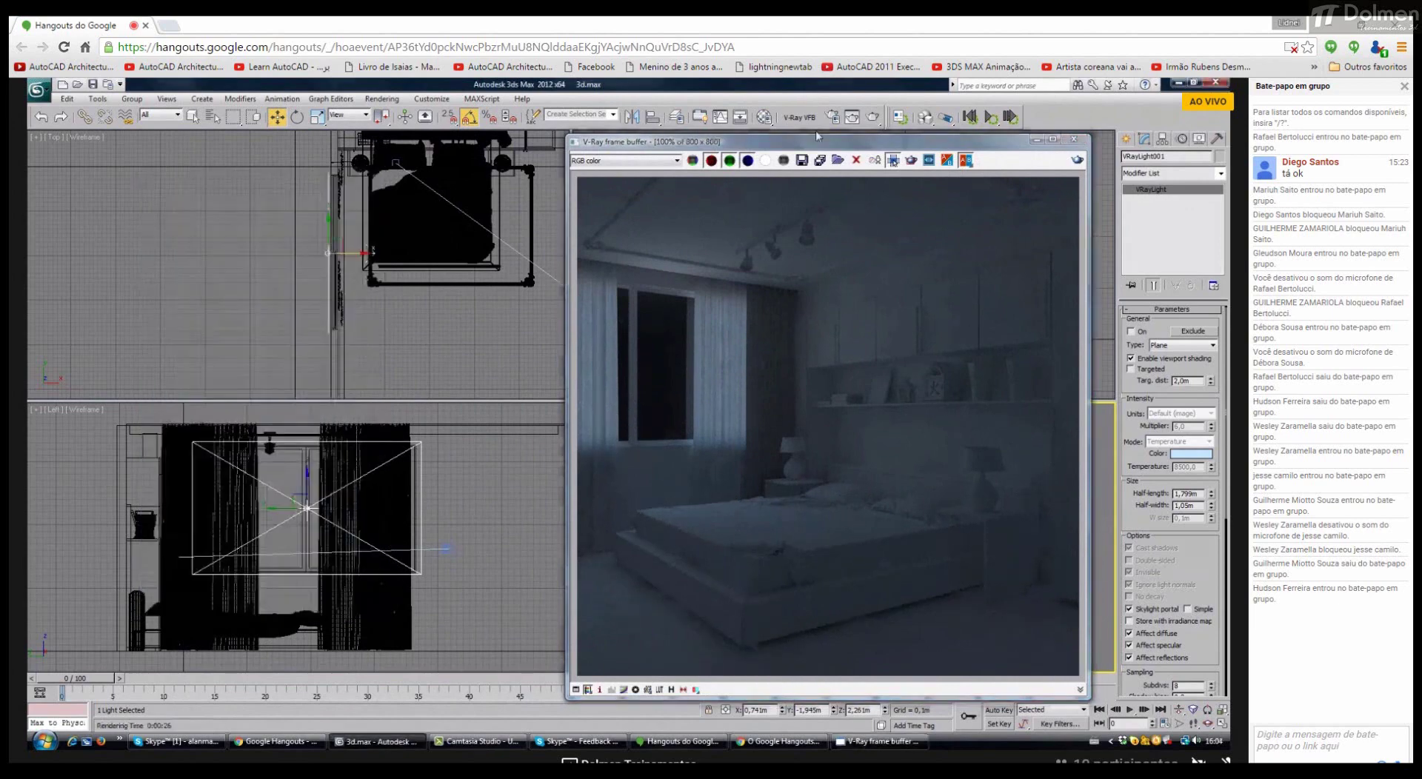
Step: Set the VRaySky sun intensity multiplier to 0,12 in the Material Editor
{"action": "left_click", "coordinate": [757, 122]}
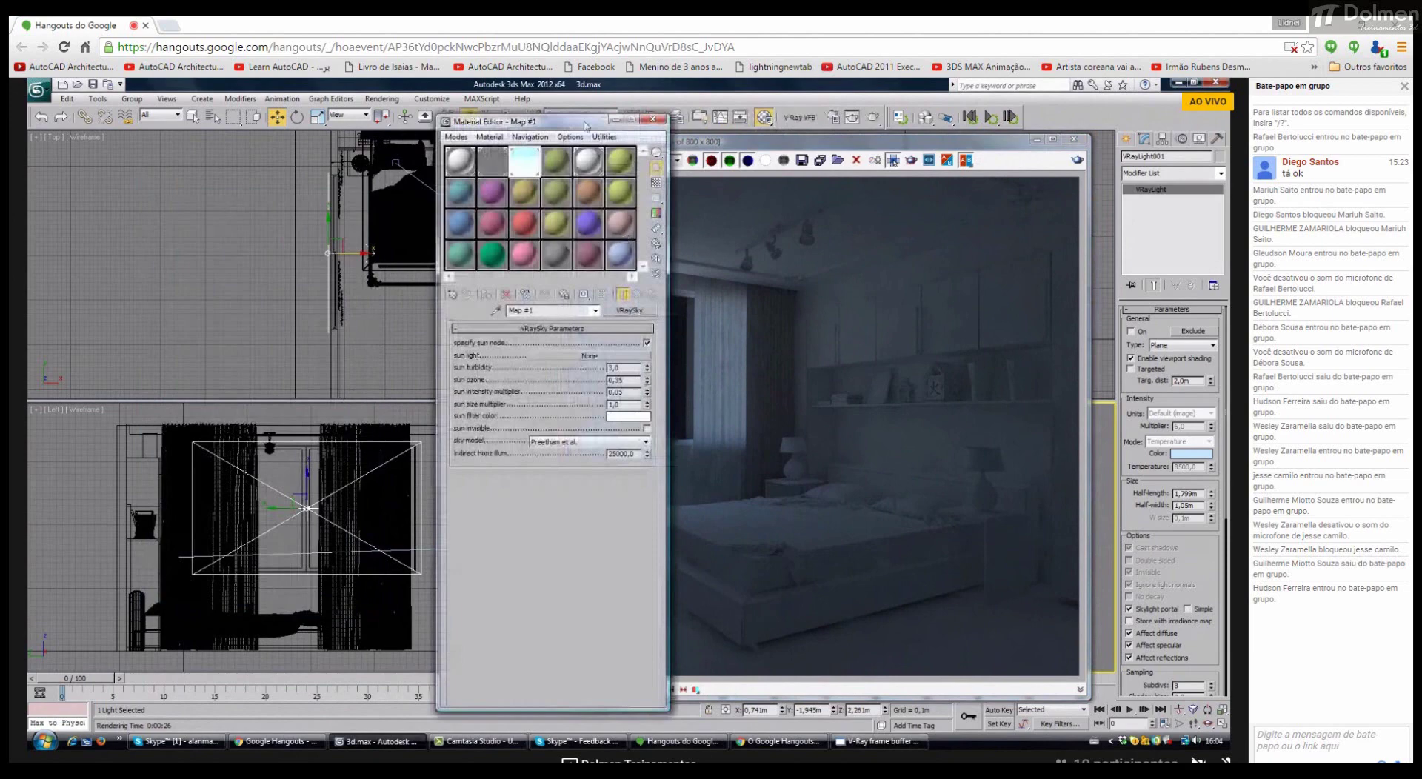
{"action": "left_click_drag", "start_coordinate": [518, 121], "coordinate": [250, 128]}
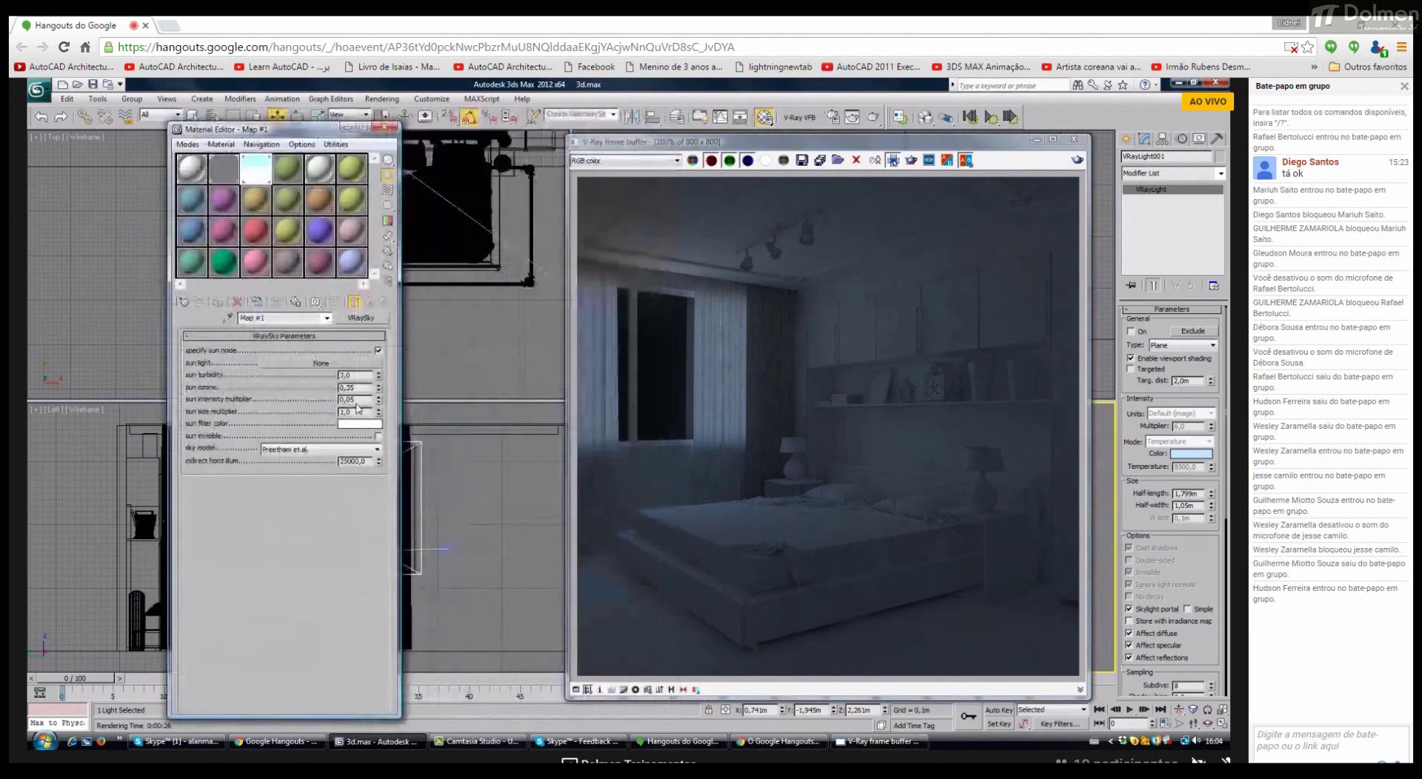
{"action": "left_click", "coordinate": [357, 400]}
{"action": "key", "text": "BackSpace"}
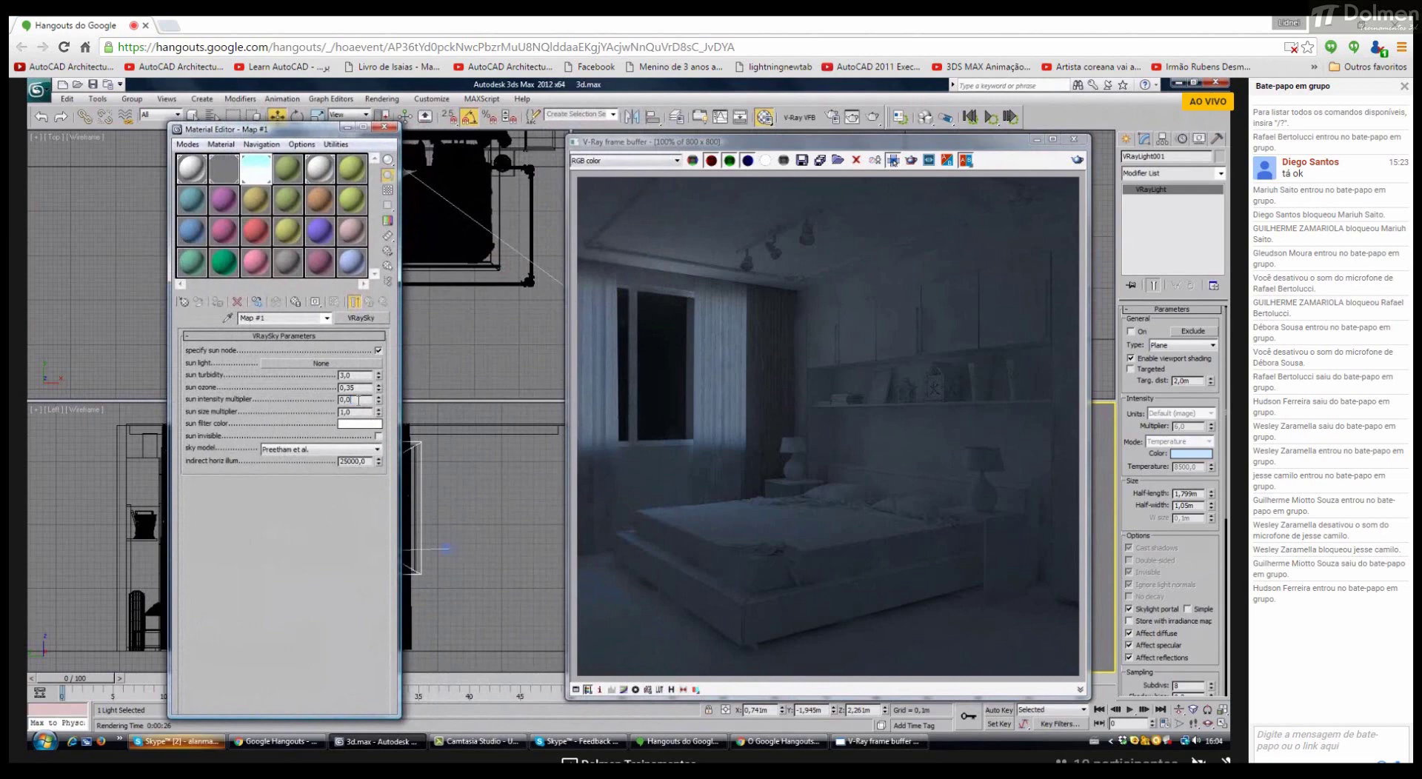
{"action": "key", "text": "Return"}
Step: Re-render the bedroom with the new sky settings, check the Skype chat, and return to 3ds Max
{"action": "left_click", "coordinate": [1077, 160]}
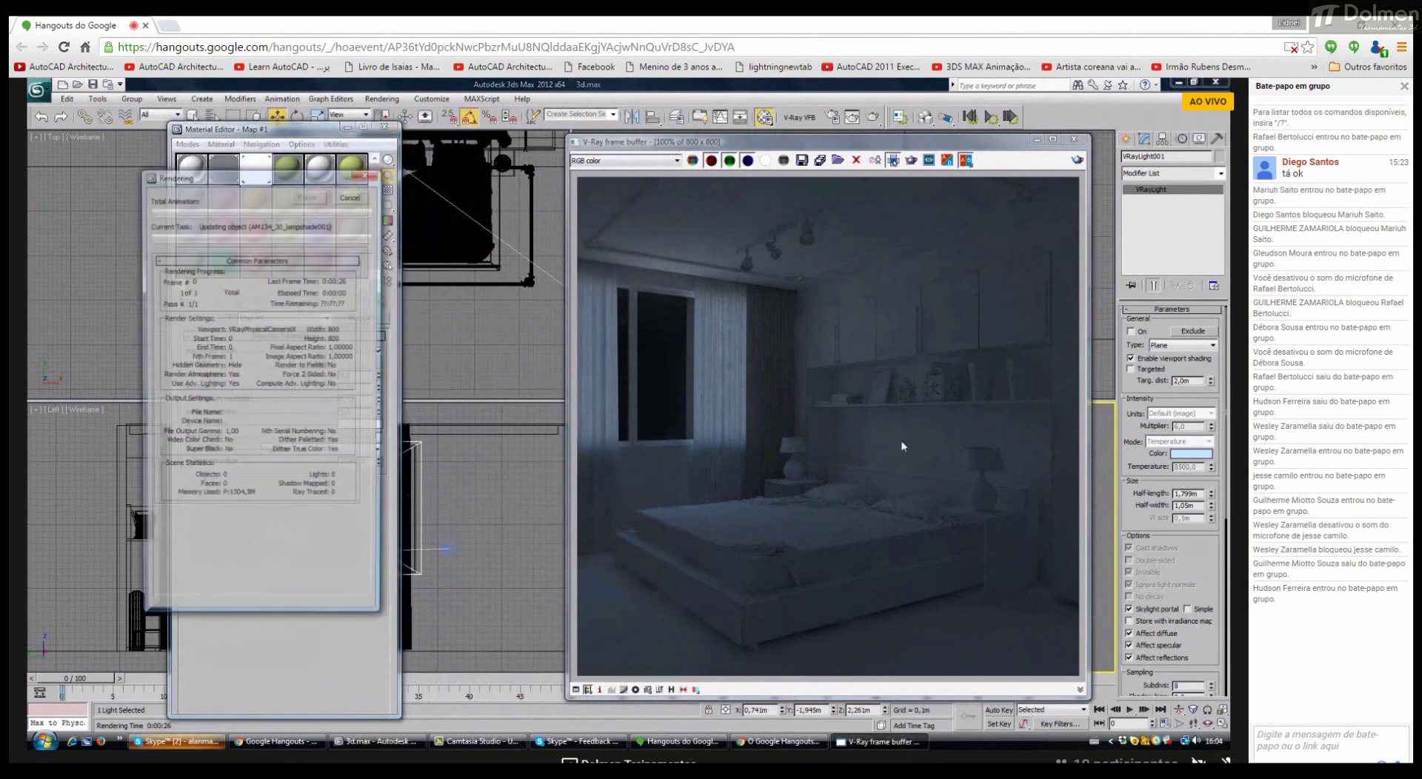
{"action": "left_click", "coordinate": [181, 741]}
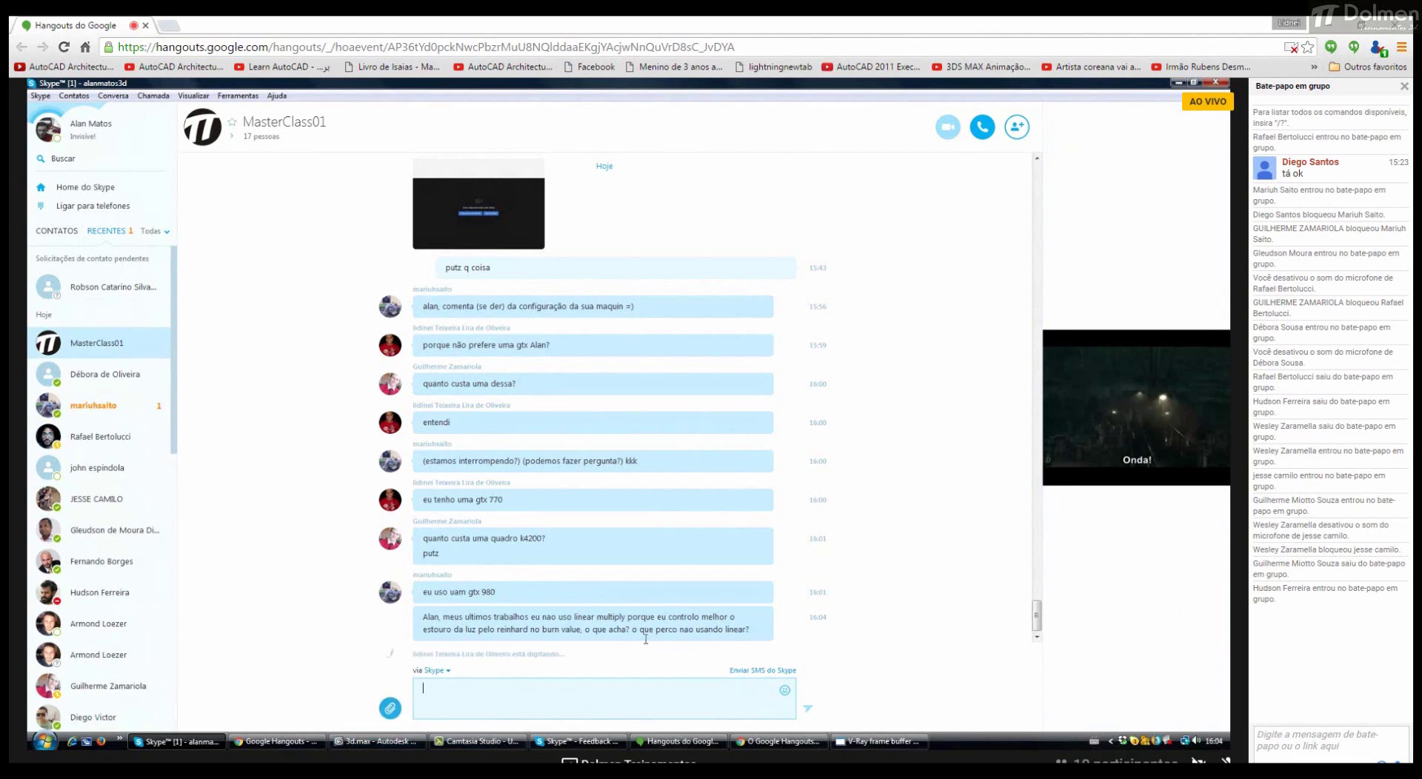
{"action": "left_click", "coordinate": [359, 743]}
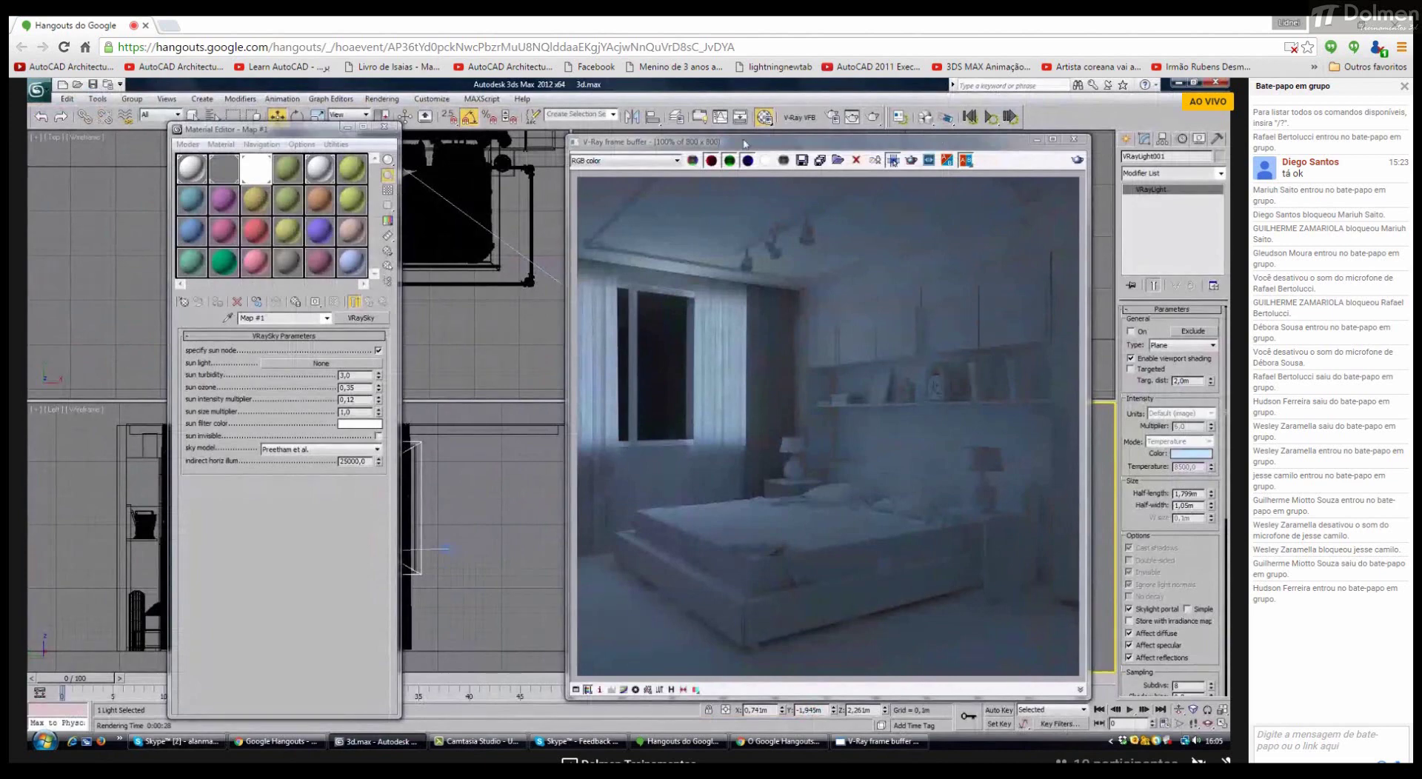
Step: Shift the V-Ray frame buffer further left and switch to the Skype MasterClass01 chat
{"action": "left_click_drag", "start_coordinate": [744, 143], "coordinate": [583, 141]}
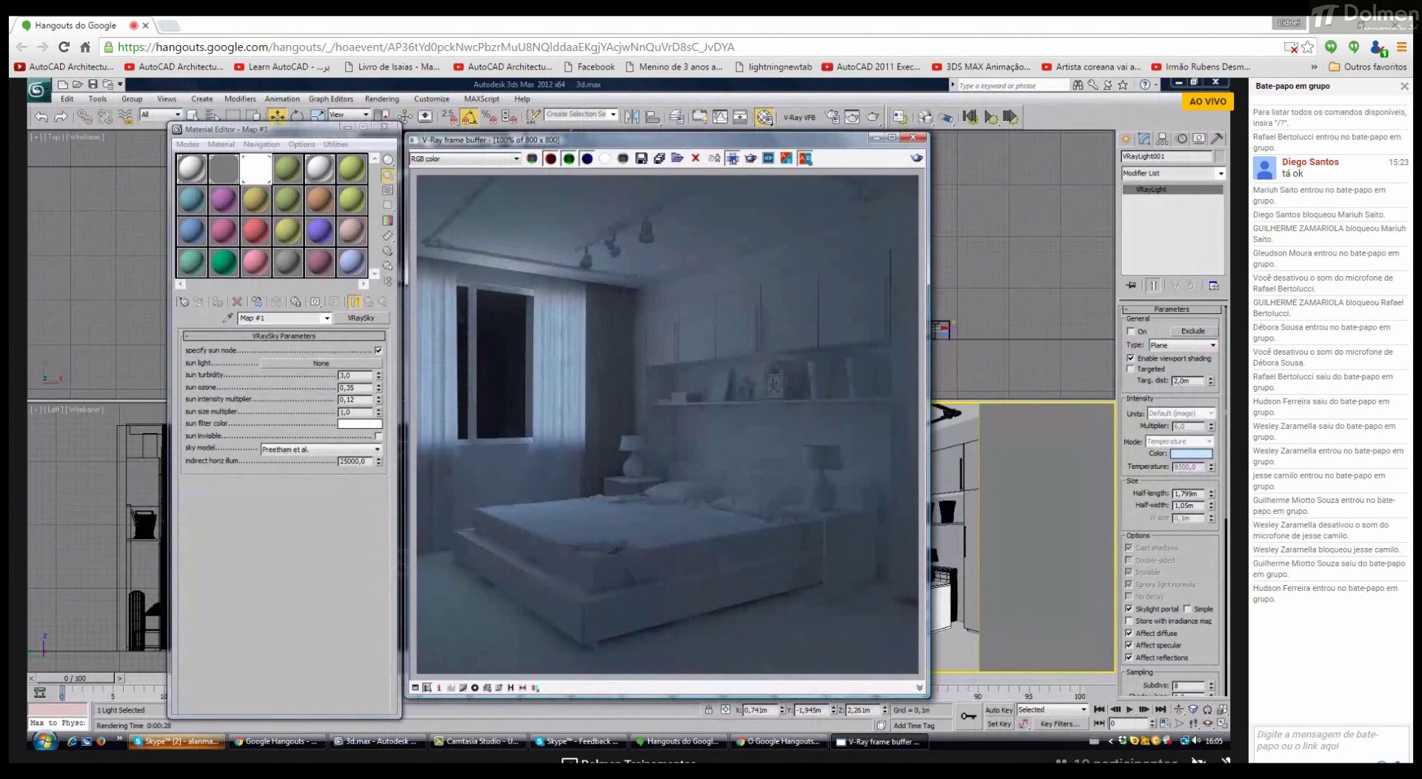
{"action": "key", "text": "alt+Tab"}
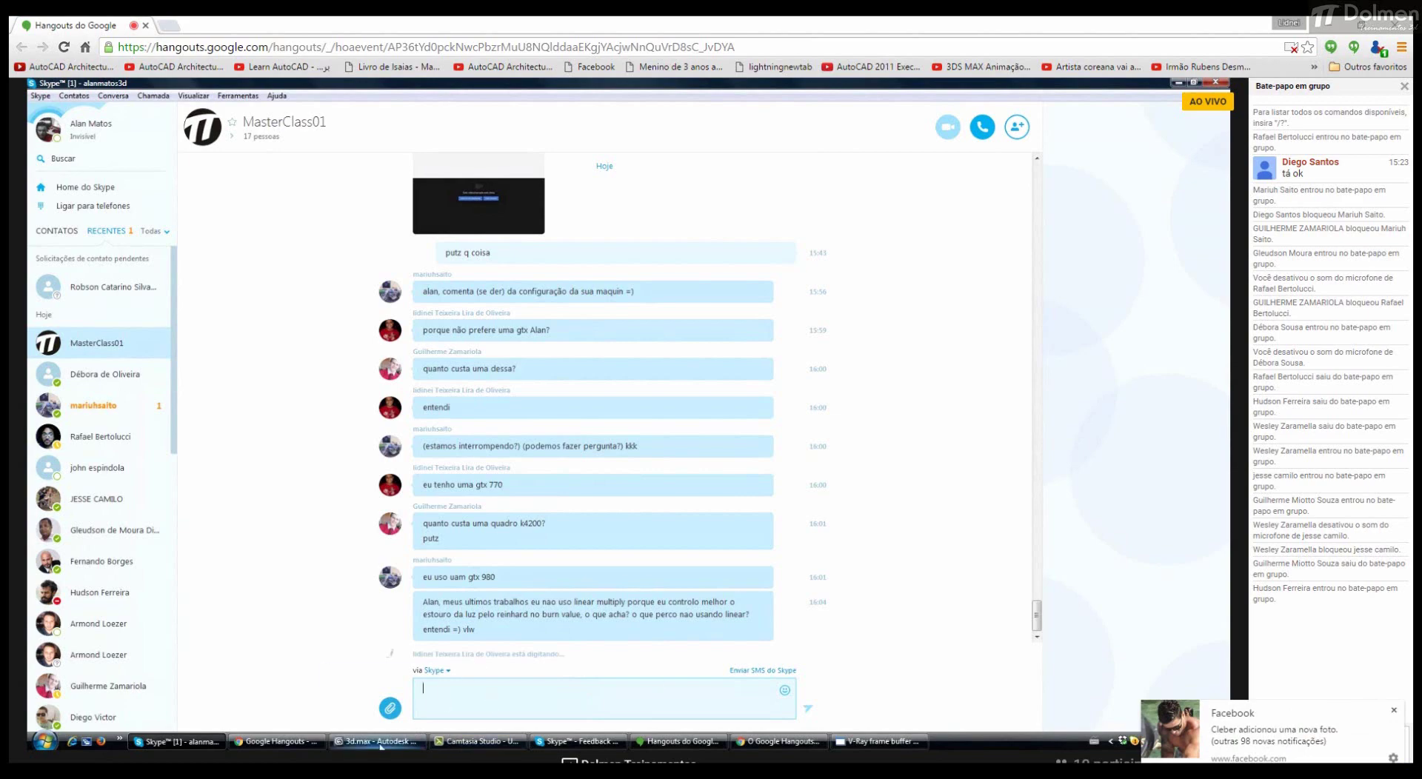
Step: Bring 3ds Max with the bedroom render back to the front from the taskbar
{"action": "mouse_move", "coordinate": [381, 746]}
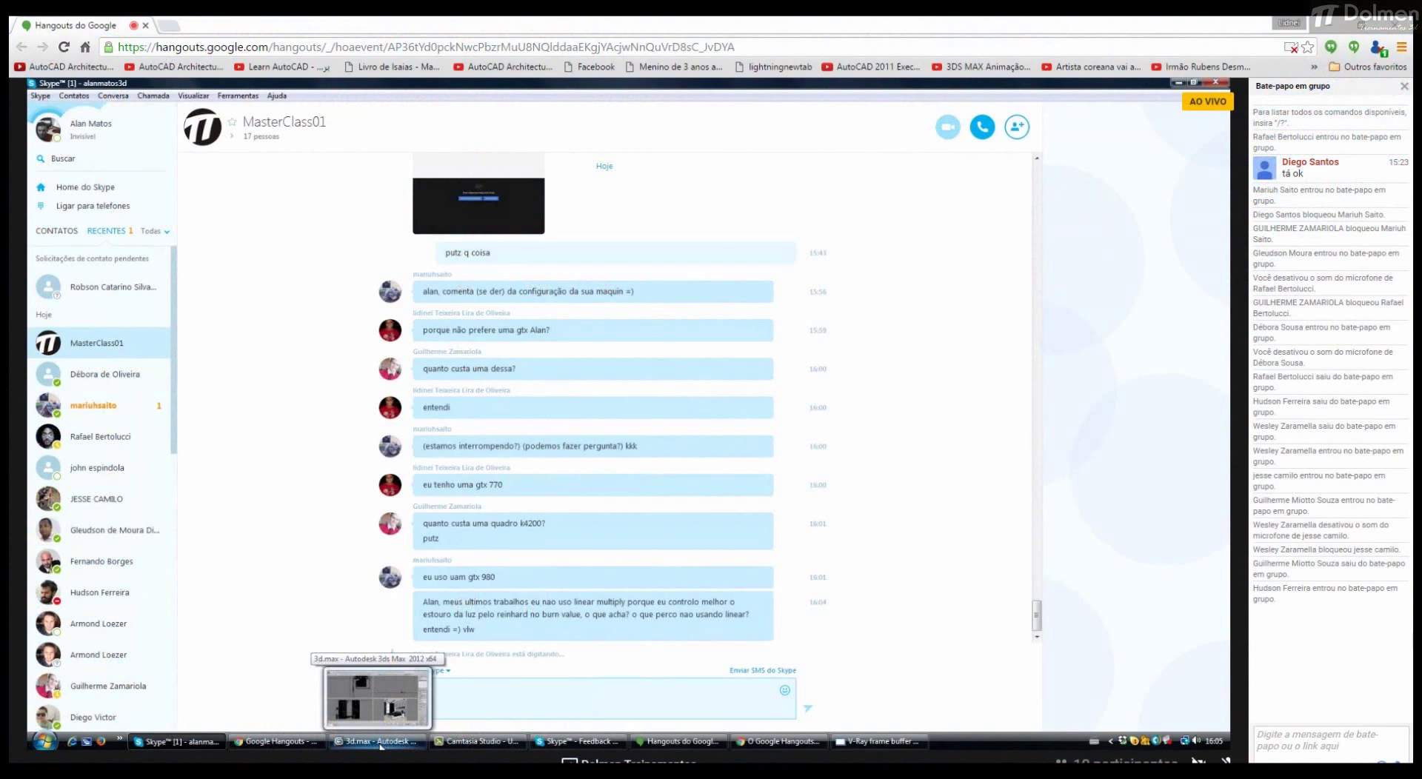
{"action": "left_click", "coordinate": [380, 742]}
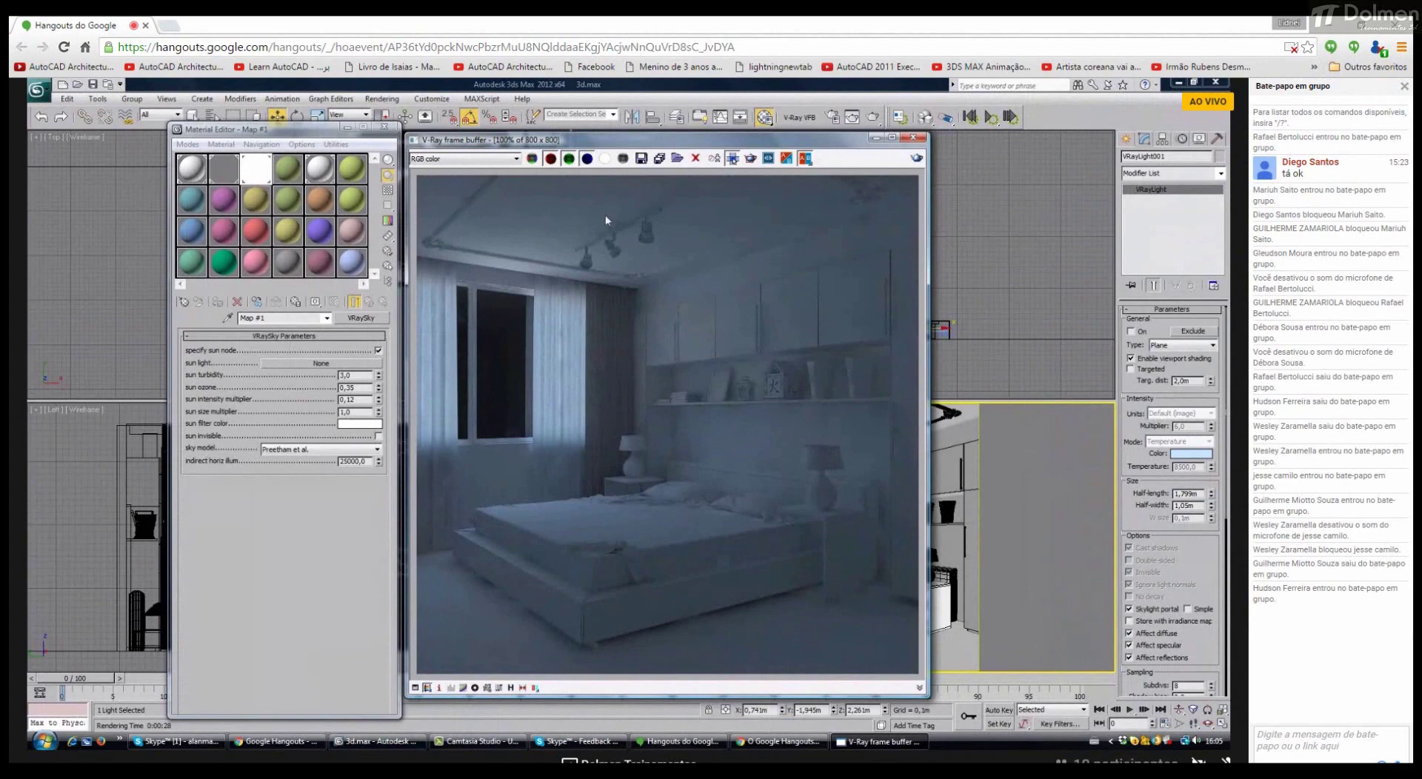
Step: Set the sun intensity to 0,08
{"action": "double_click", "coordinate": [349, 399]}
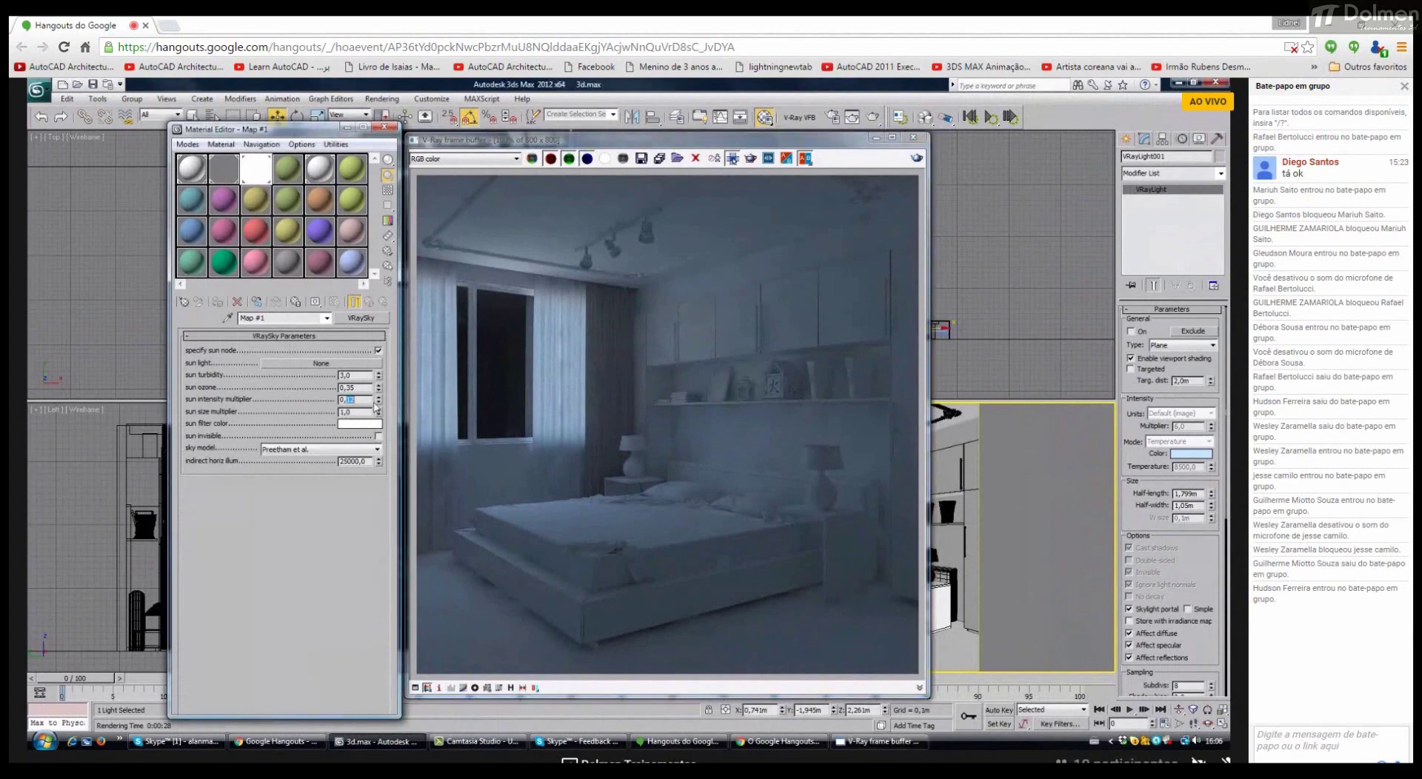
{"action": "type", "text": "08"}
{"action": "key", "text": "Return"}
Step: Close the Material Editor and render window, re-enable the window light, then switch to Skype
{"action": "left_click", "coordinate": [384, 127]}
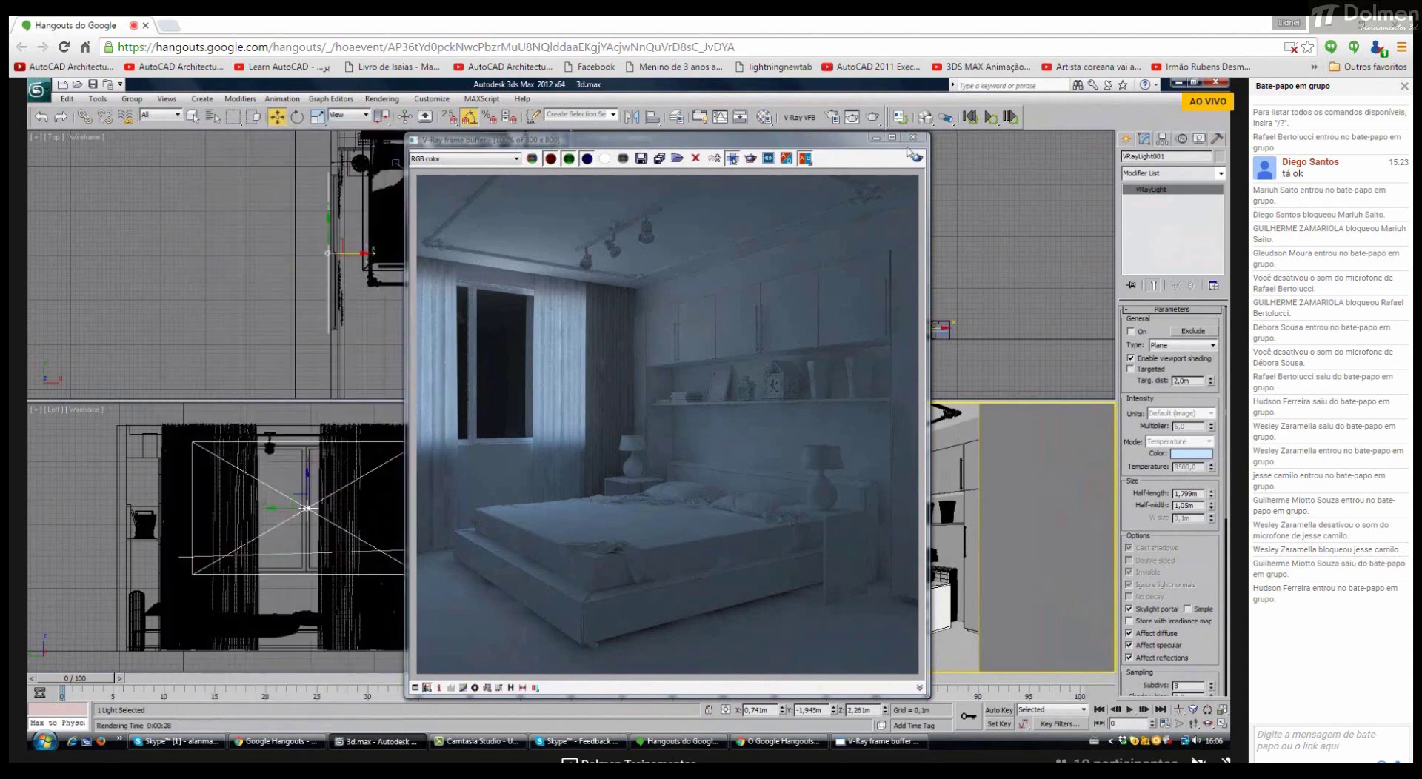
{"action": "left_click", "coordinate": [913, 138]}
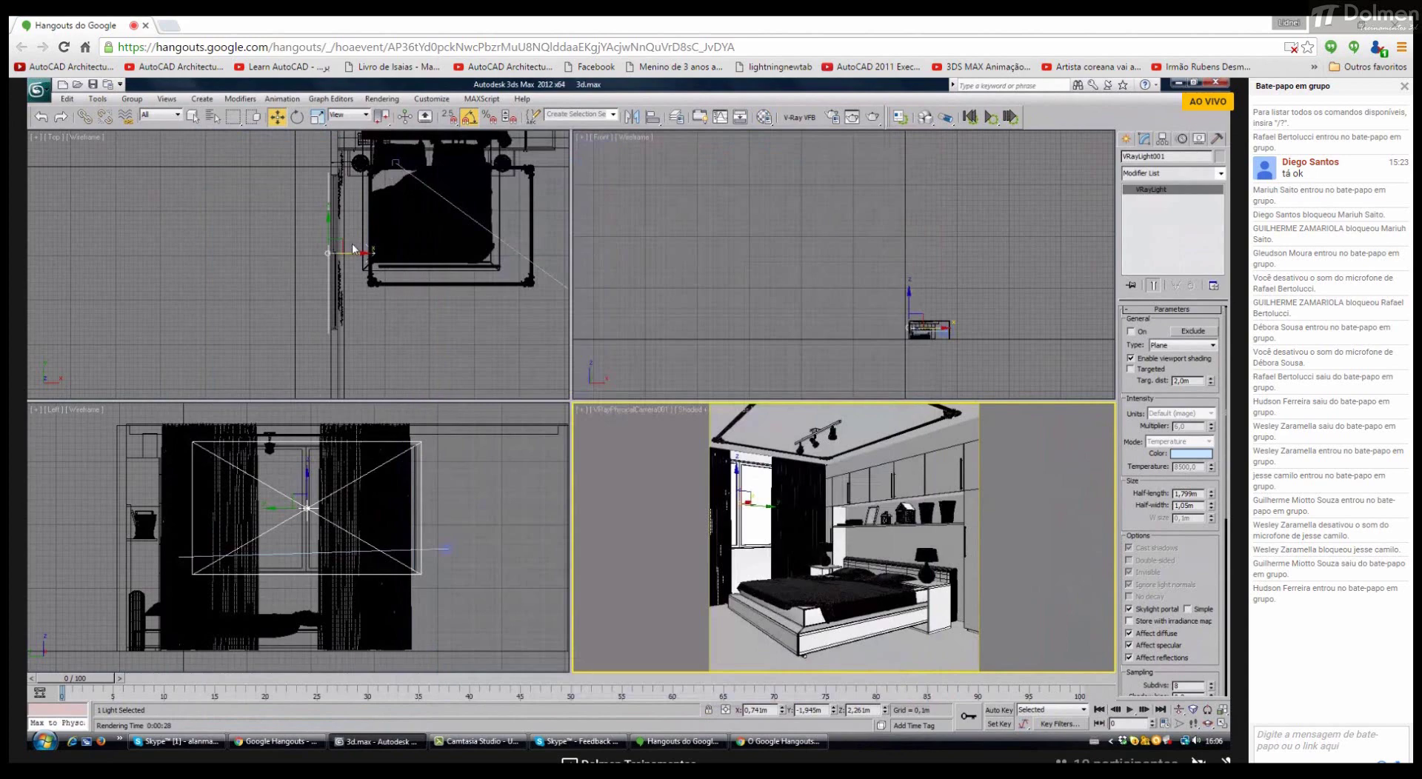
{"action": "left_click", "coordinate": [1139, 333]}
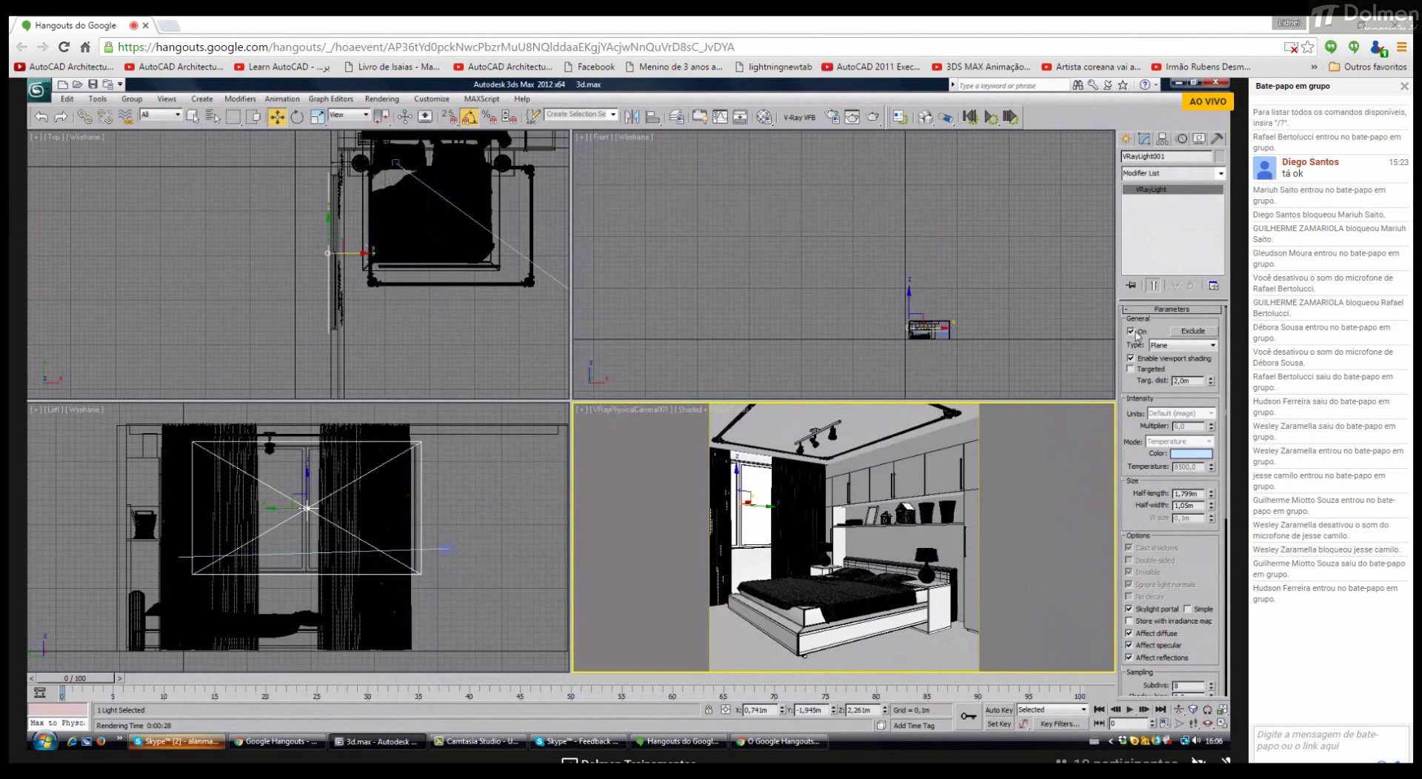
{"action": "mouse_move", "coordinate": [583, 385]}
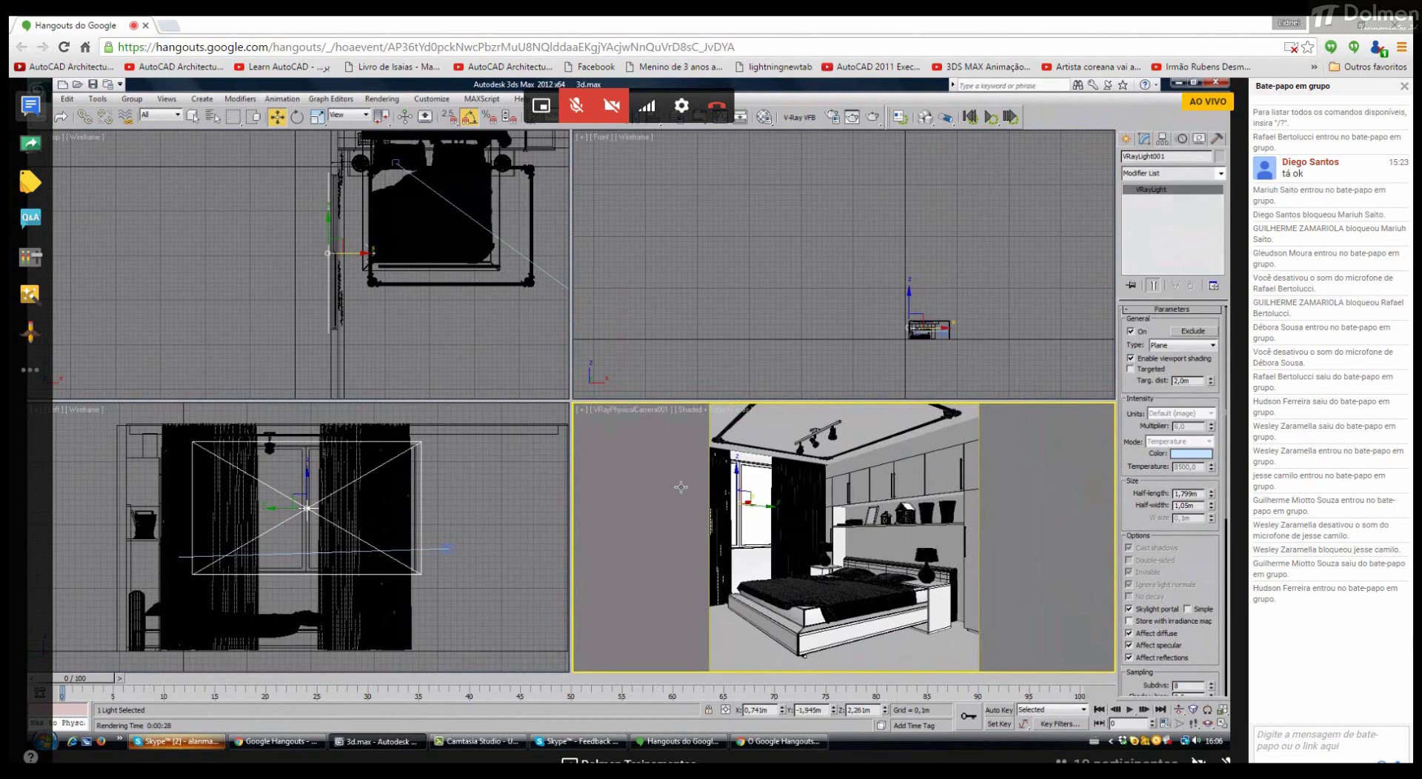
{"action": "key", "text": "alt+Tab"}
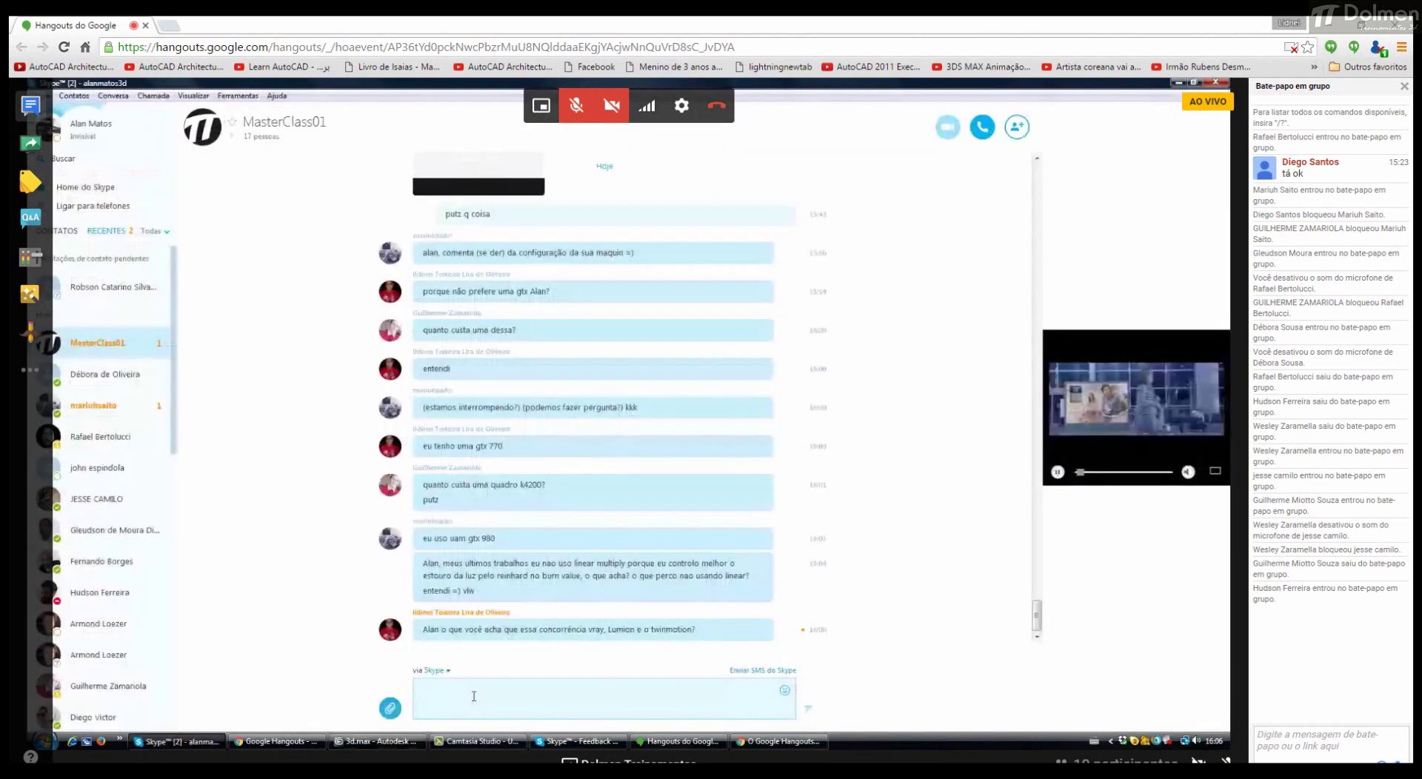
{"action": "left_click", "coordinate": [452, 694]}
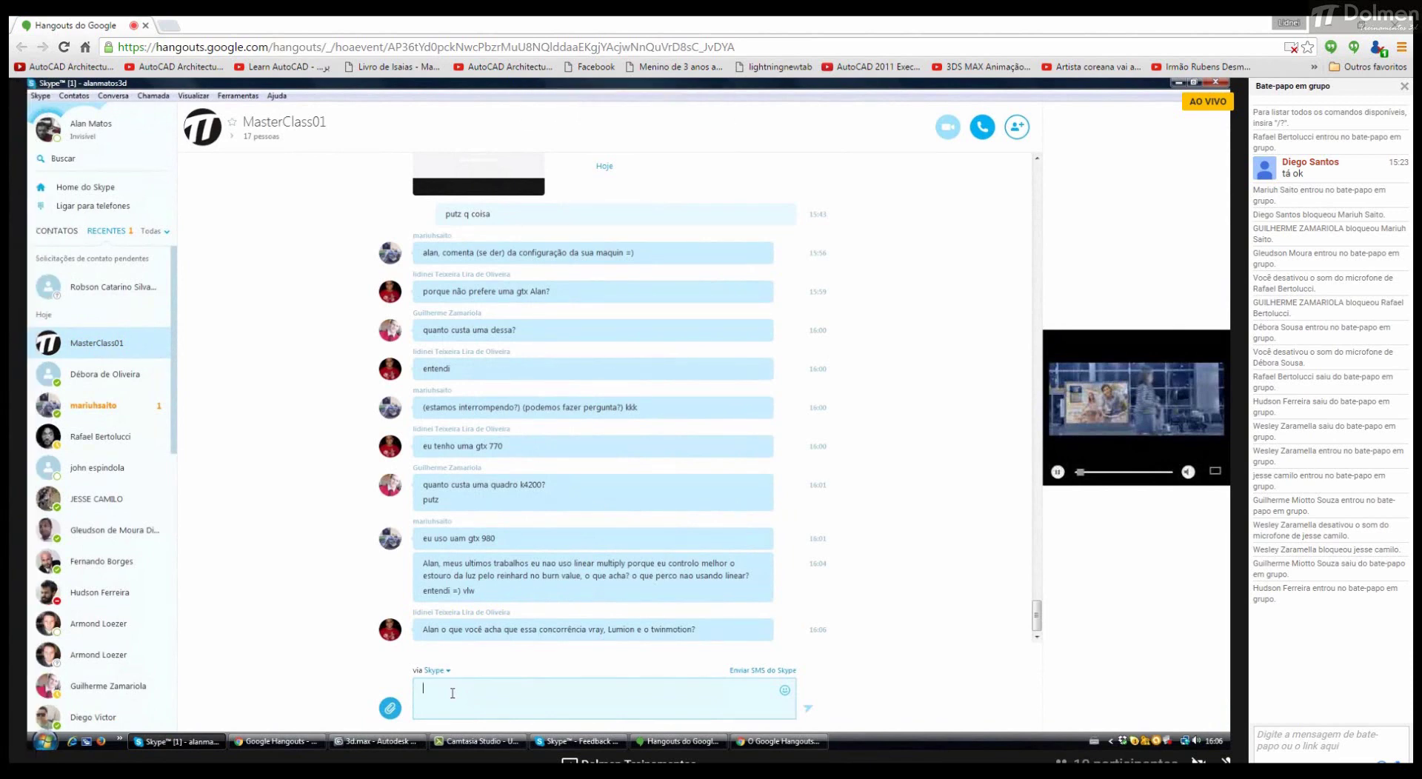
{"action": "left_click", "coordinate": [1033, 47]}
{"action": "left_click", "coordinate": [907, 139]}
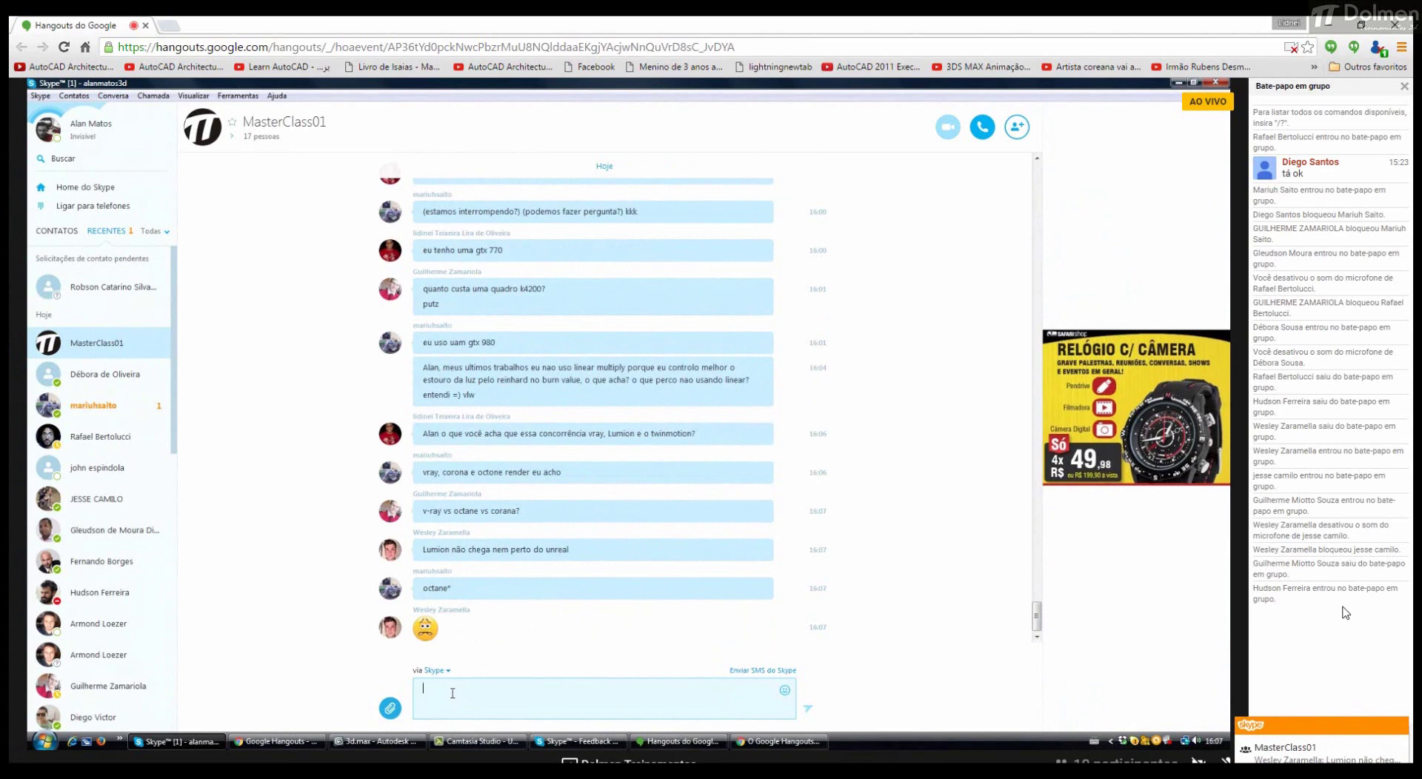
{"action": "left_click", "coordinate": [1399, 726]}
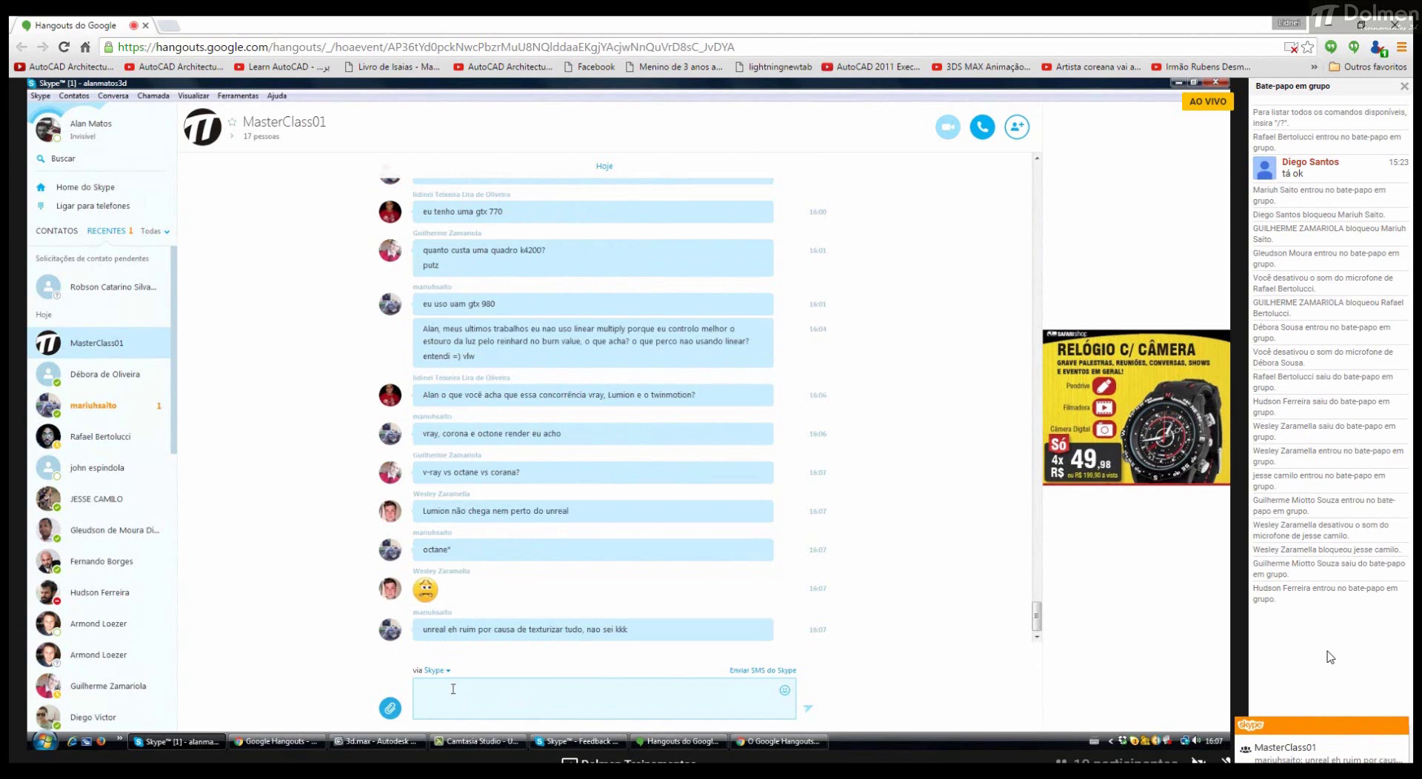
{"action": "left_click", "coordinate": [453, 689]}
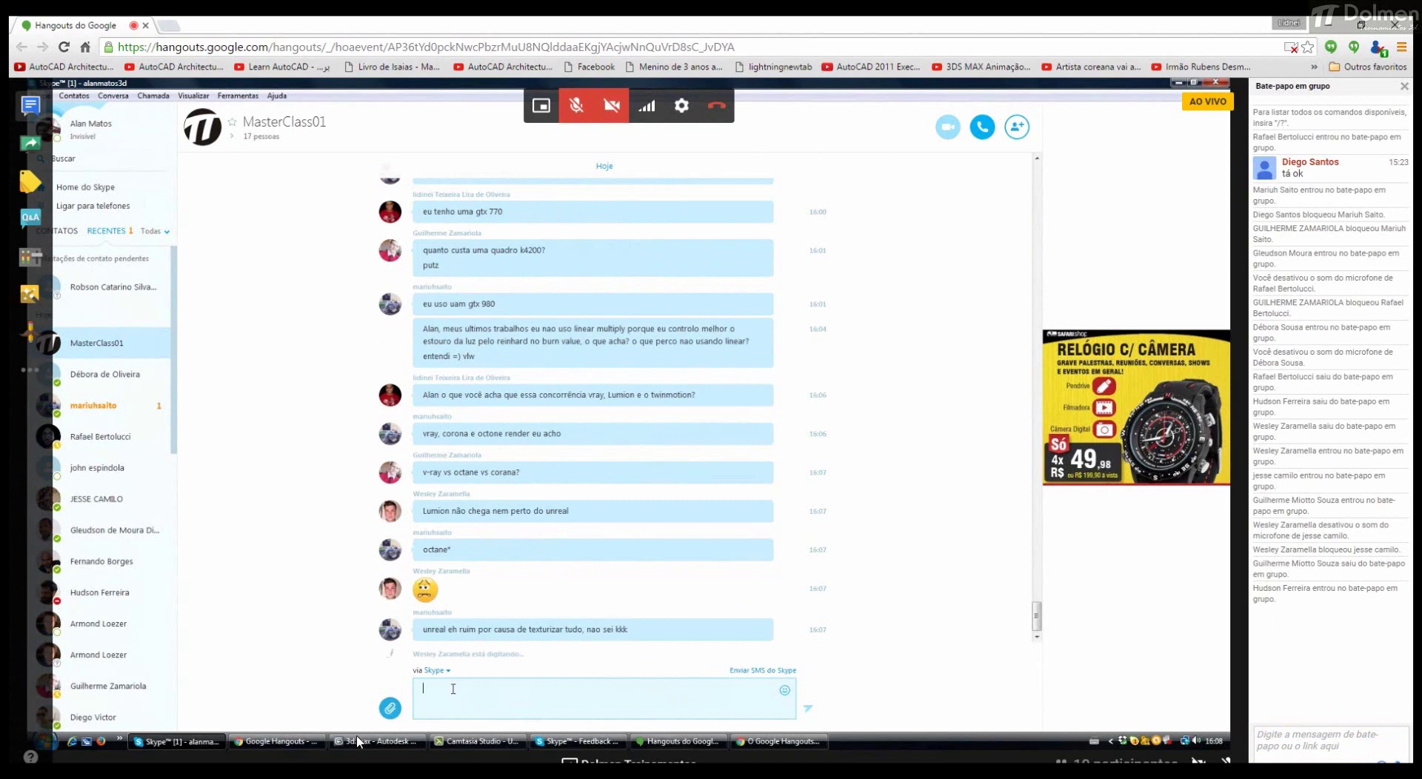
{"action": "left_click", "coordinate": [541, 106]}
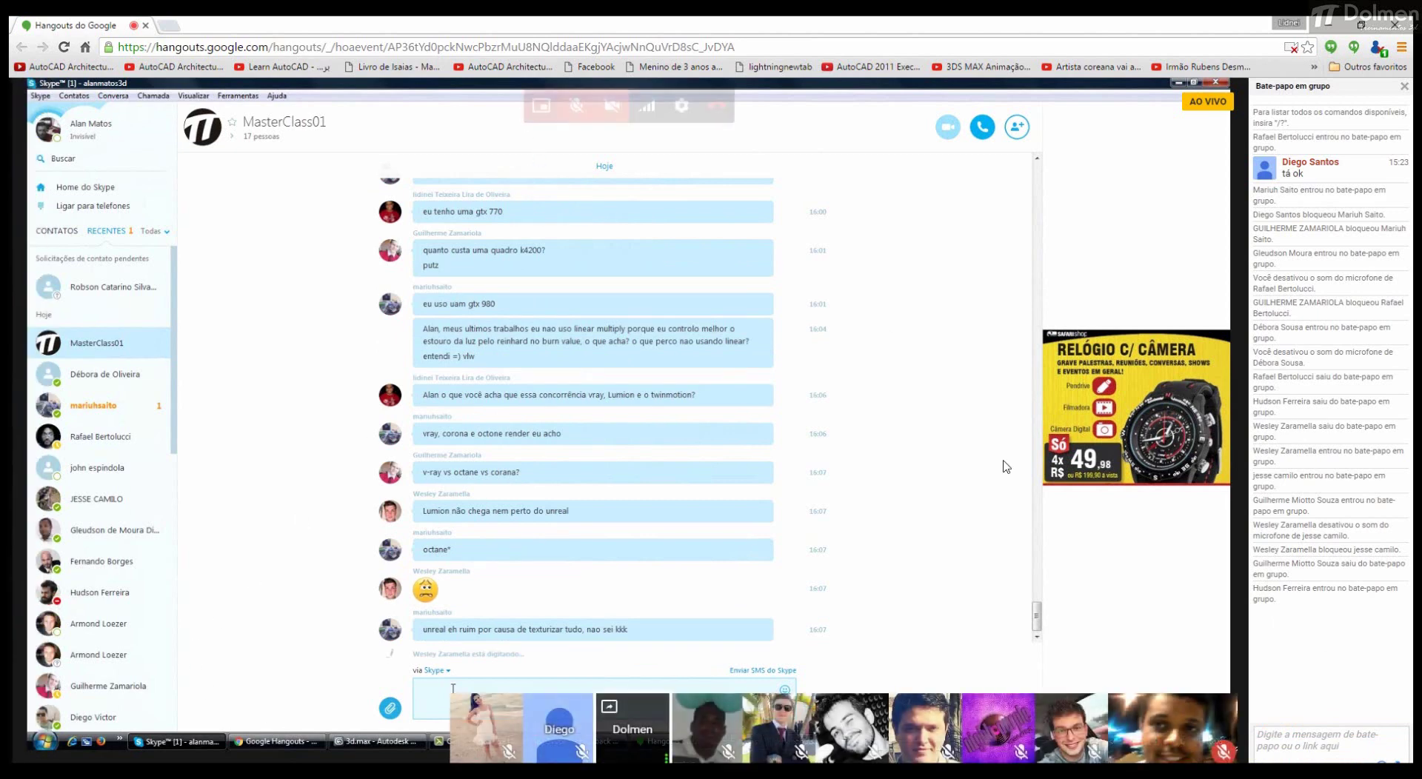
Step: Toggle your own microphone in the Hangouts broadcast
{"action": "left_click", "coordinate": [1227, 755]}
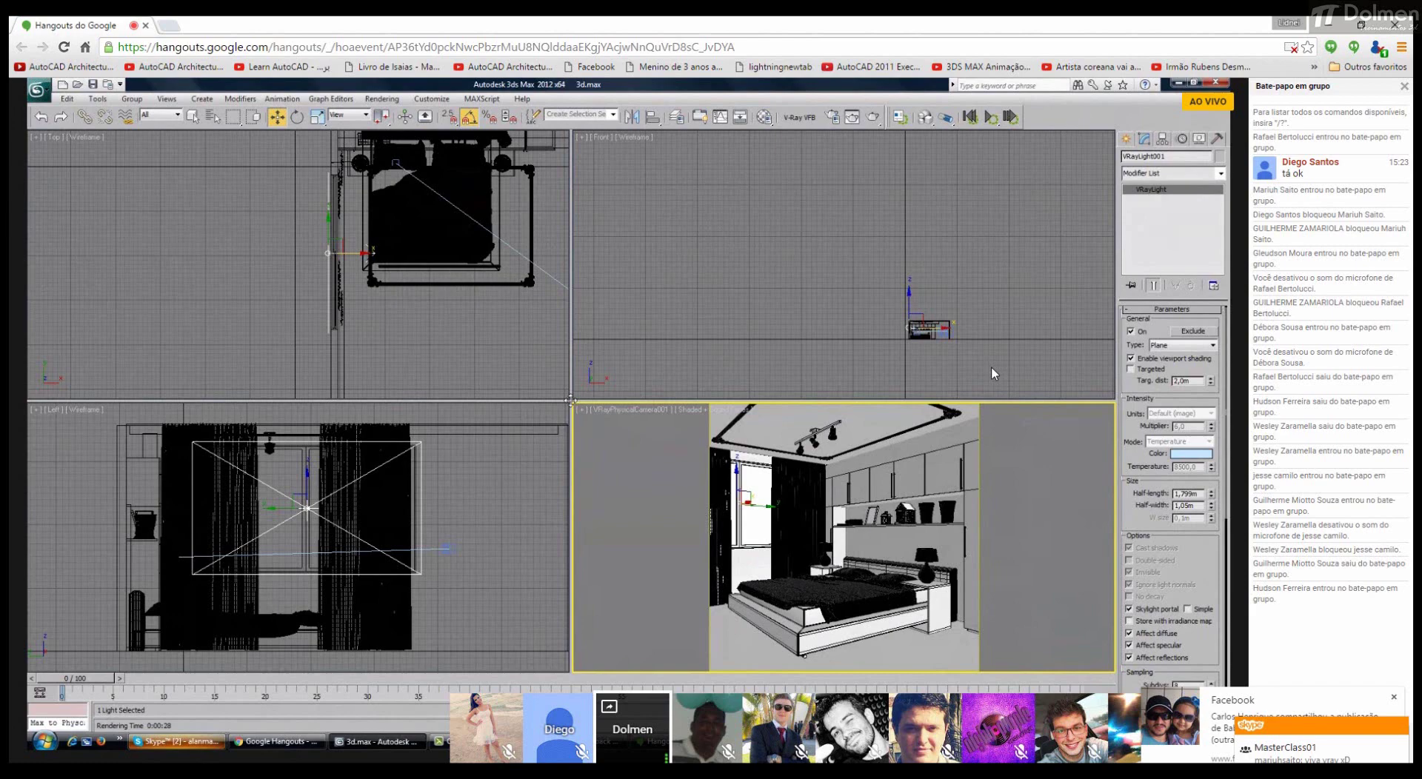
Step: Dismiss the Facebook and chat notification pop-ups and bring the Skype group chat forward
{"action": "left_click", "coordinate": [1393, 698]}
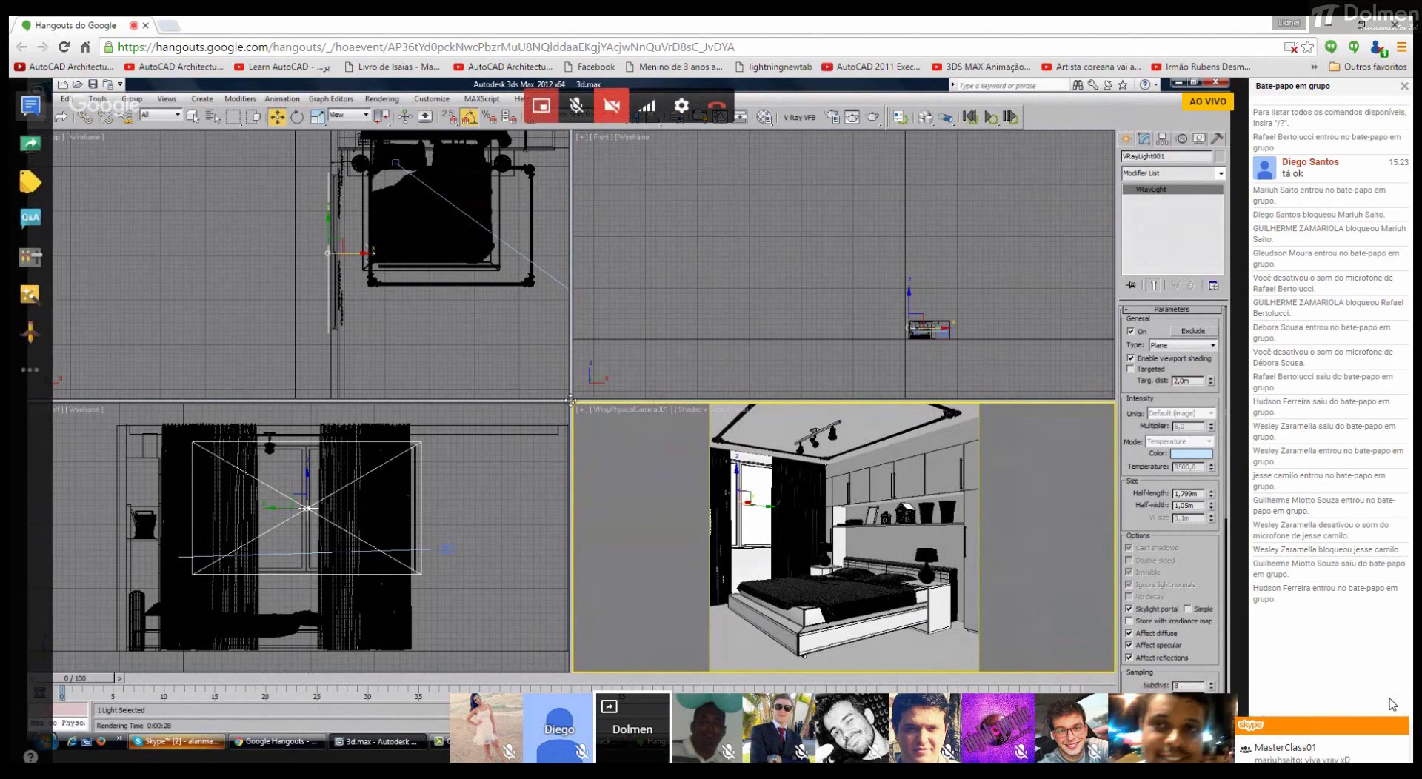
{"action": "left_click", "coordinate": [1400, 725]}
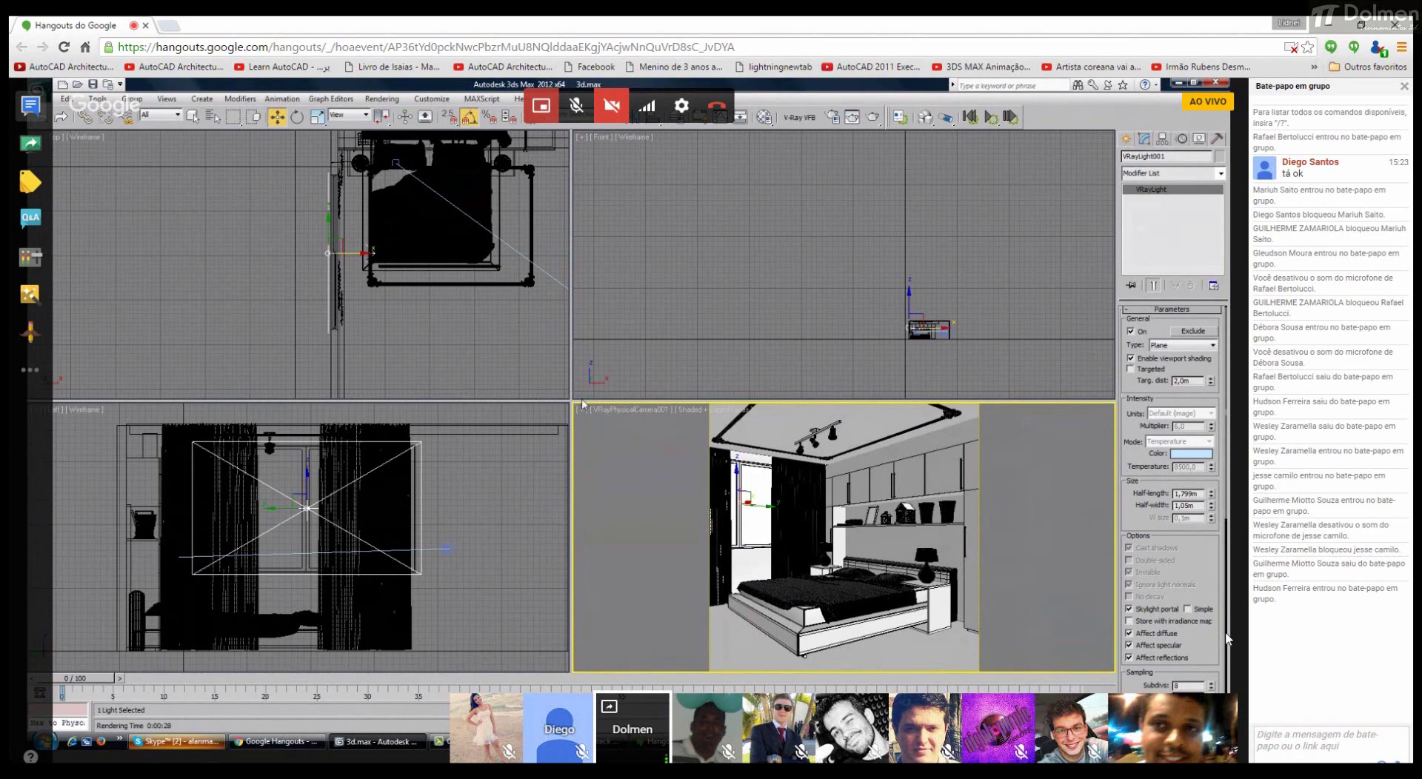
{"action": "left_click", "coordinate": [191, 745]}
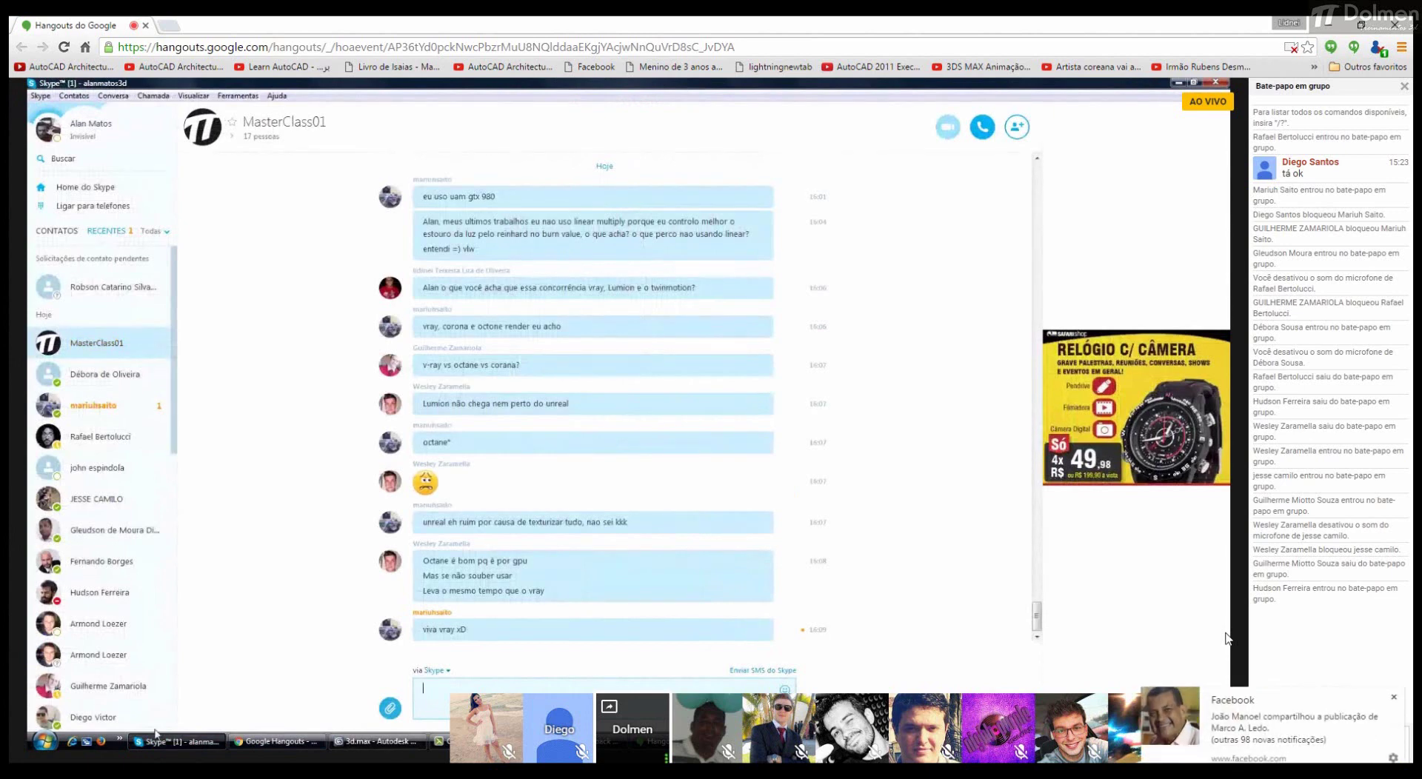
Step: Minimize the Skype chat from the taskbar to reveal the 3ds Max bedroom scene
{"action": "mouse_move", "coordinate": [178, 744]}
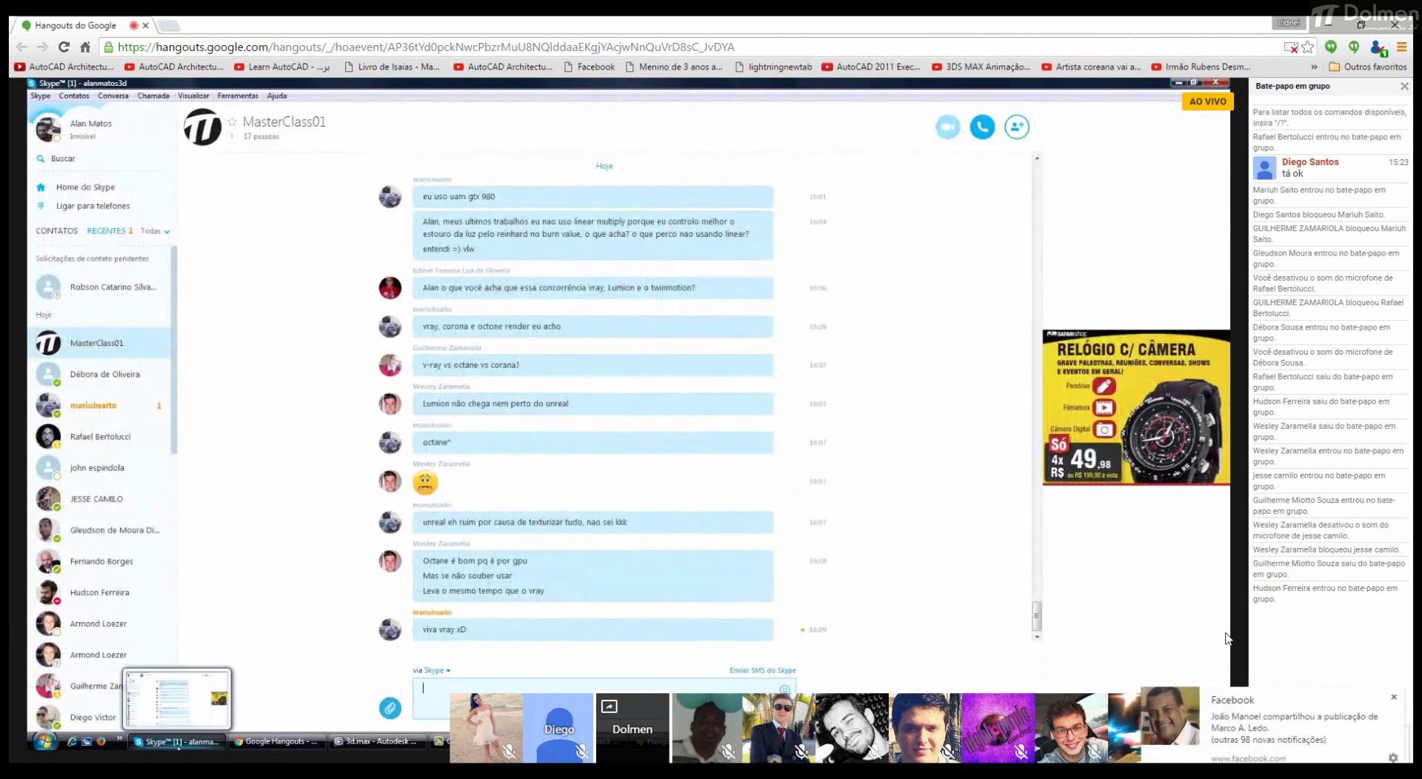
{"action": "left_click", "coordinate": [178, 742]}
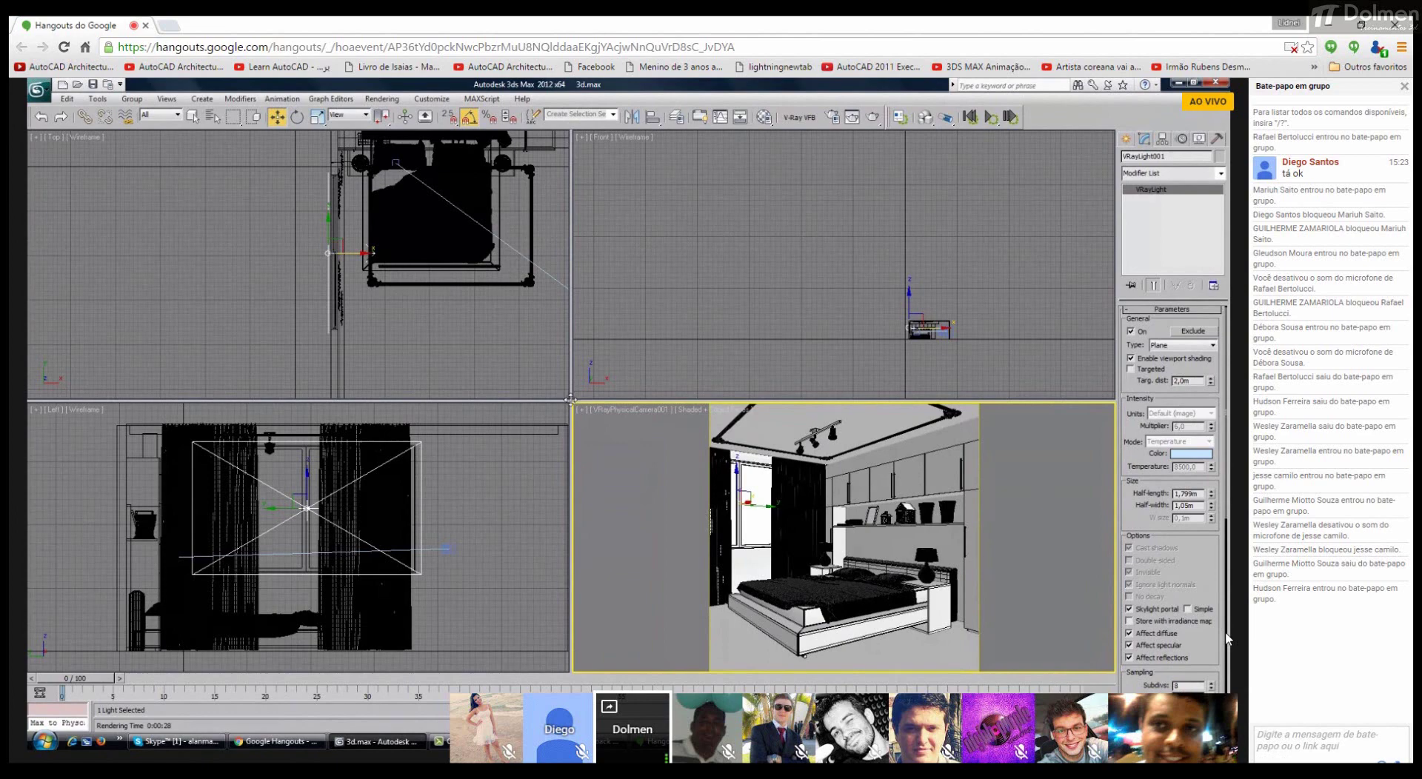
{"action": "left_click", "coordinate": [1226, 713]}
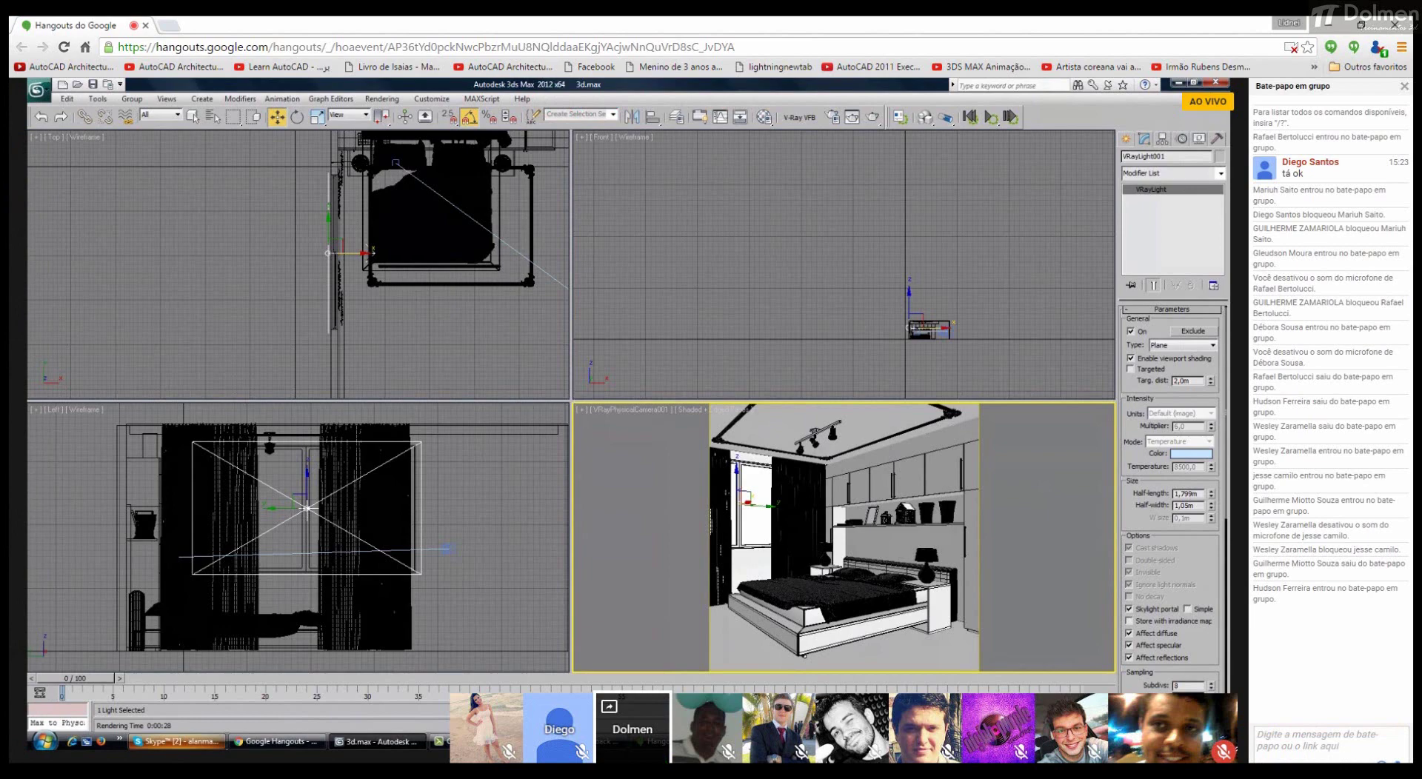
{"action": "left_click", "coordinate": [197, 744]}
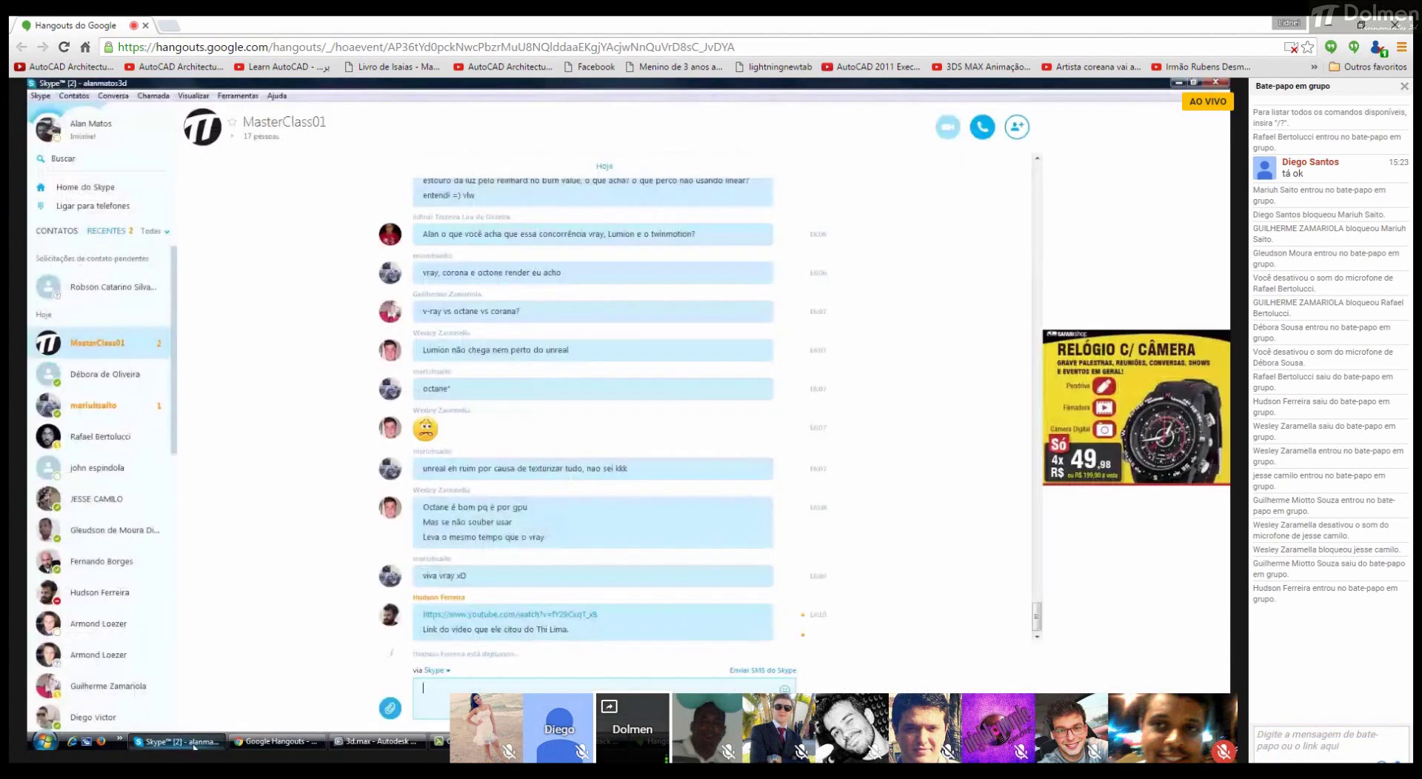
{"action": "left_click", "coordinate": [190, 743]}
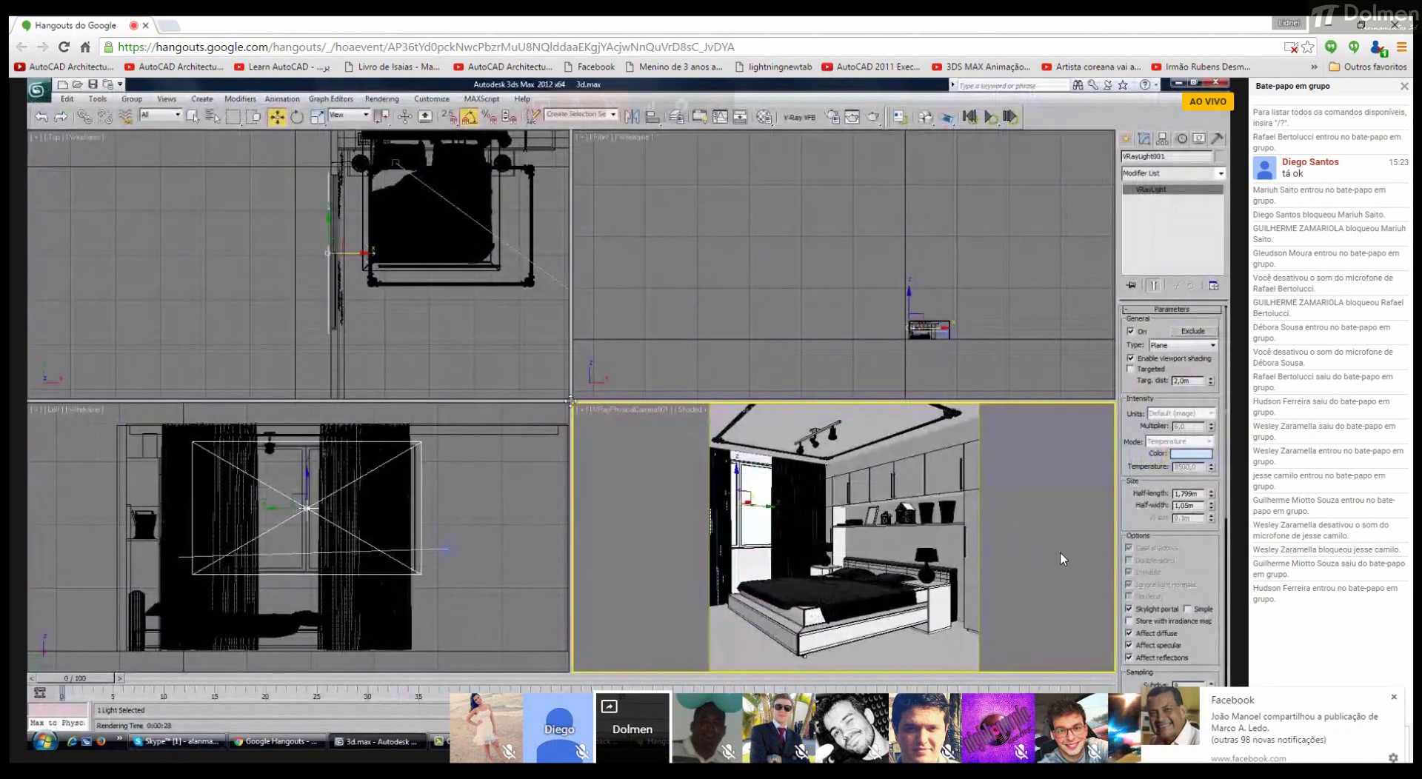
{"action": "mouse_move", "coordinate": [1060, 556]}
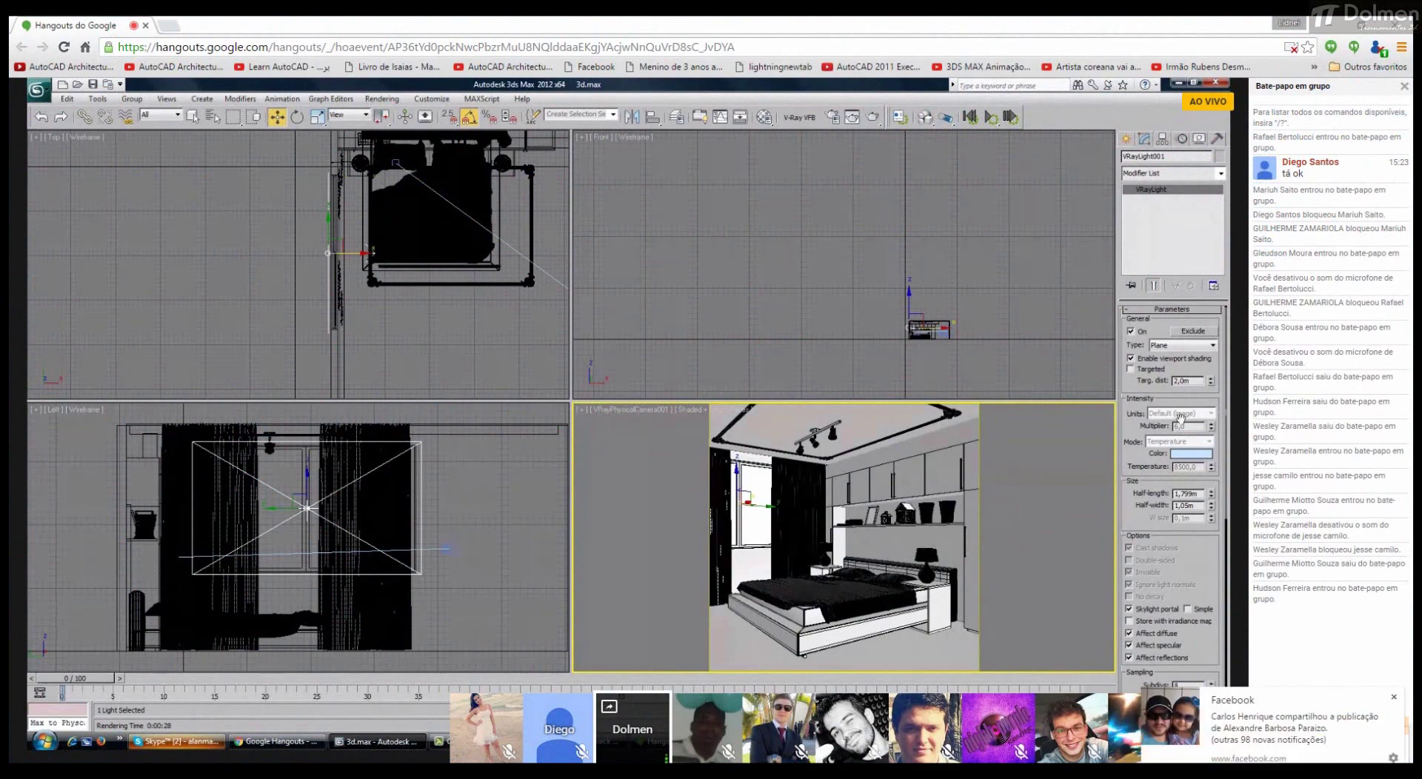
Step: Undo the portal settings and set the VRayLight to colour mode with a white colour
{"action": "key", "text": "ctrl+z"}
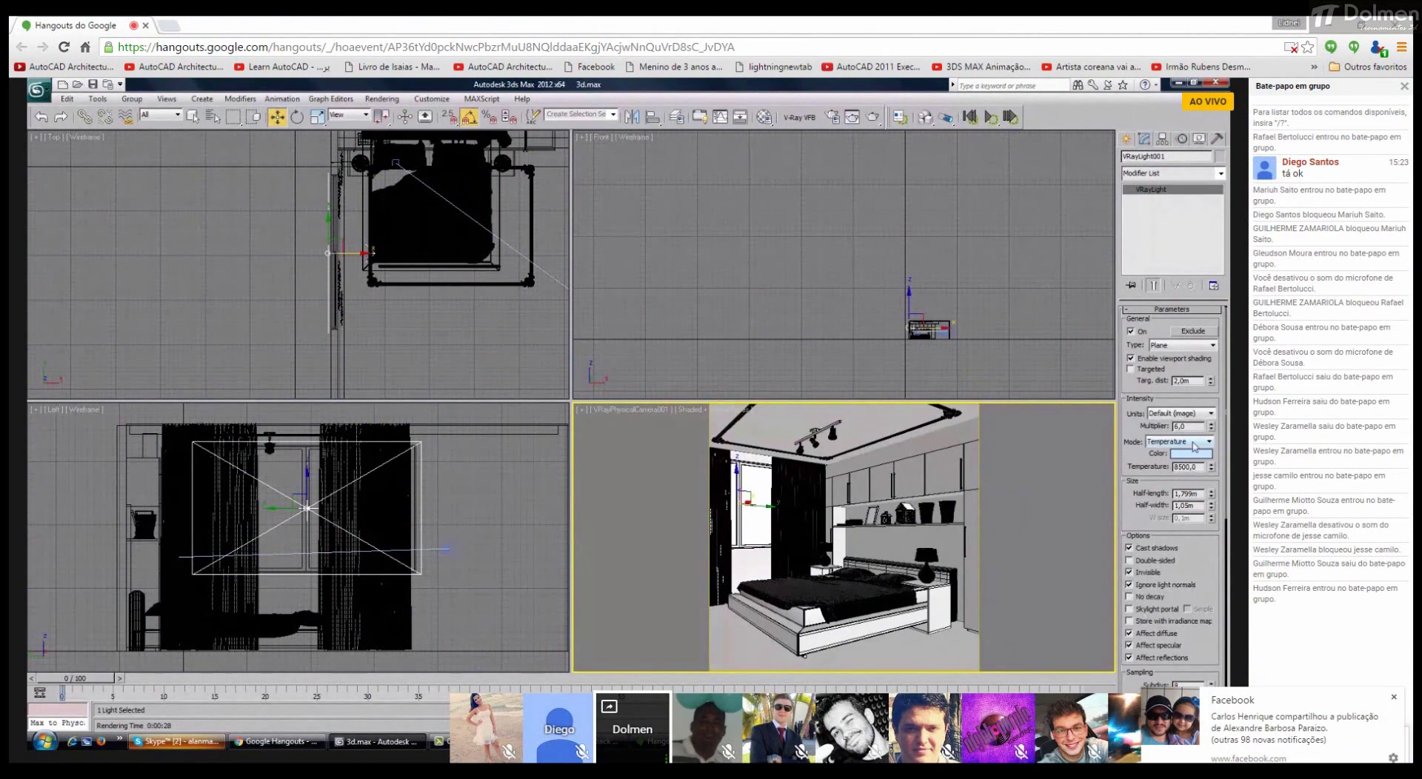
{"action": "left_click", "coordinate": [1194, 441]}
{"action": "left_click", "coordinate": [1178, 452]}
{"action": "left_click", "coordinate": [1191, 453]}
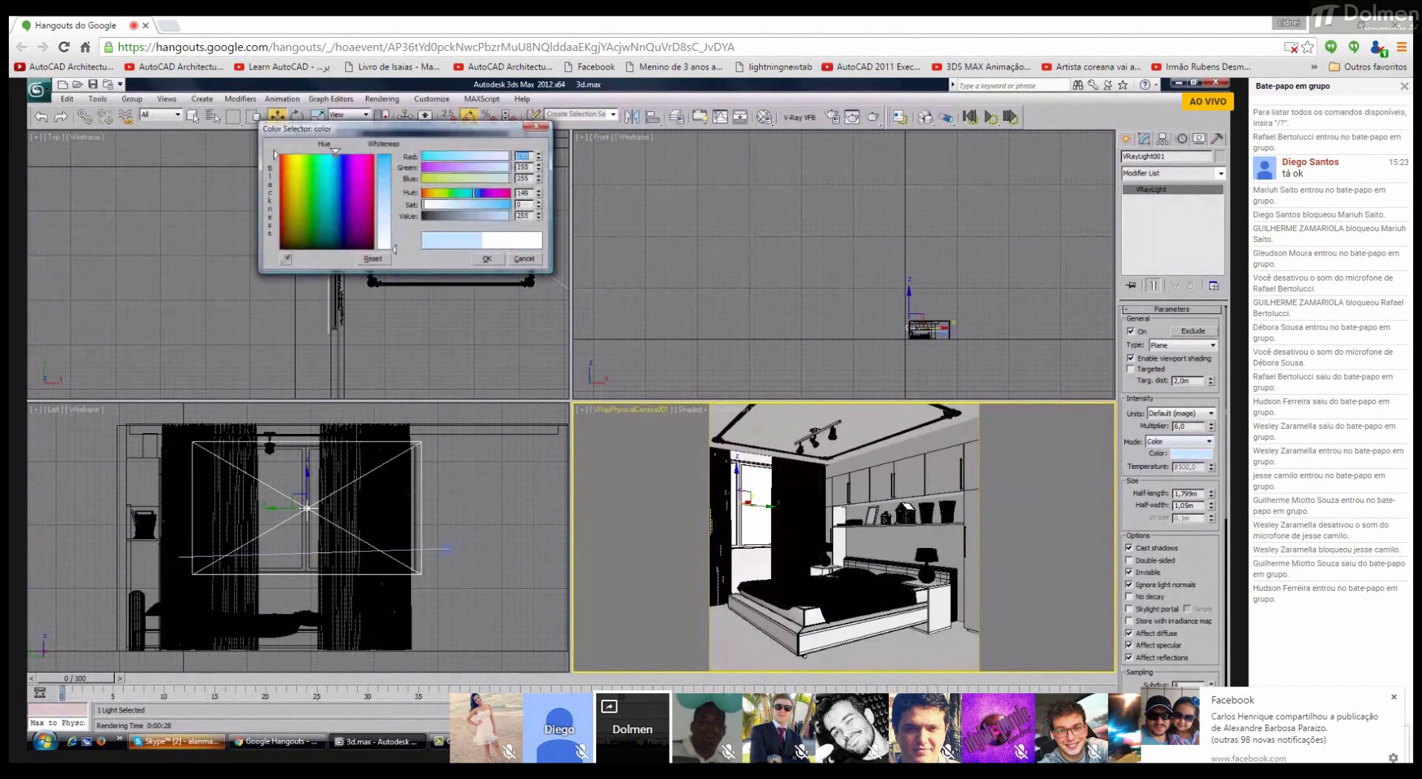
{"action": "left_click", "coordinate": [486, 259]}
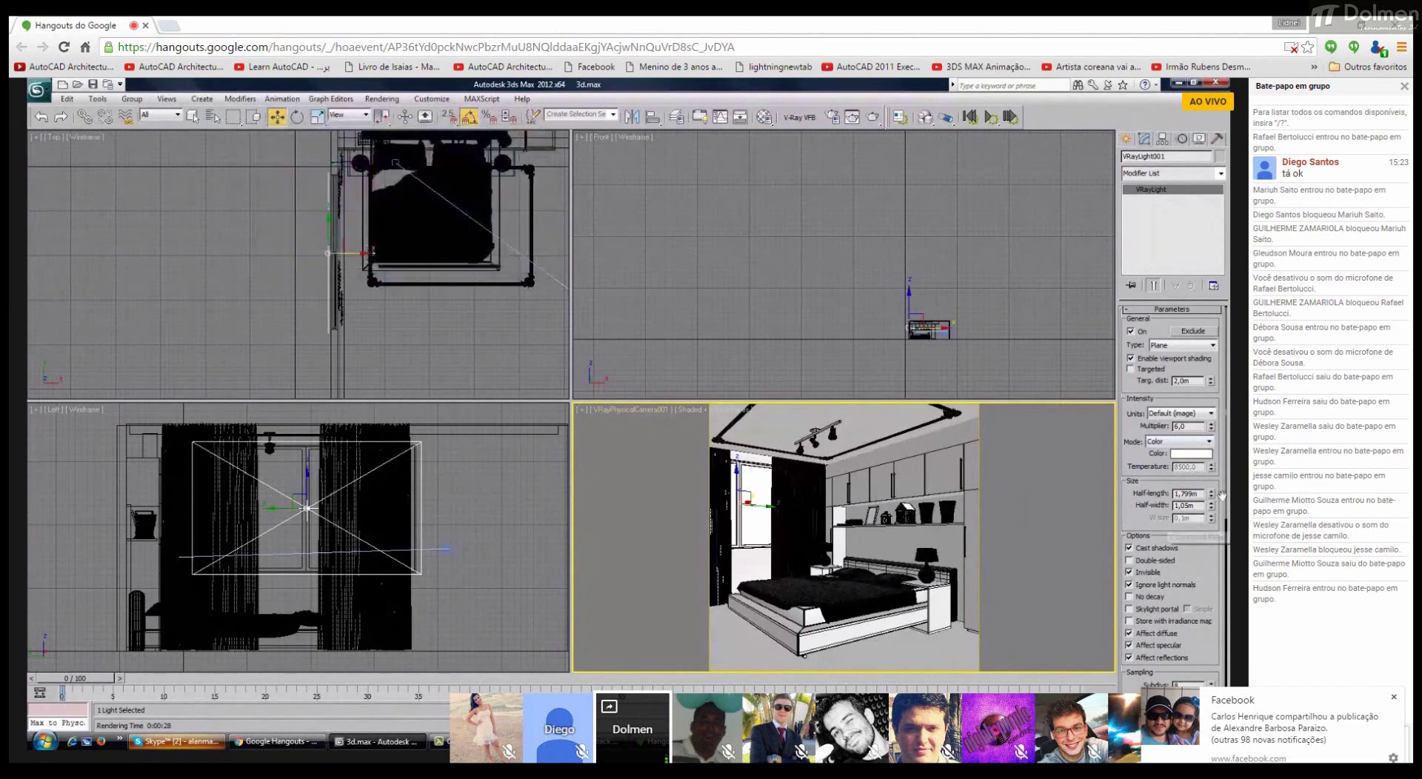
Step: Set the light multiplier to 2, start a test render, and switch to Skype
{"action": "double_click", "coordinate": [1190, 426]}
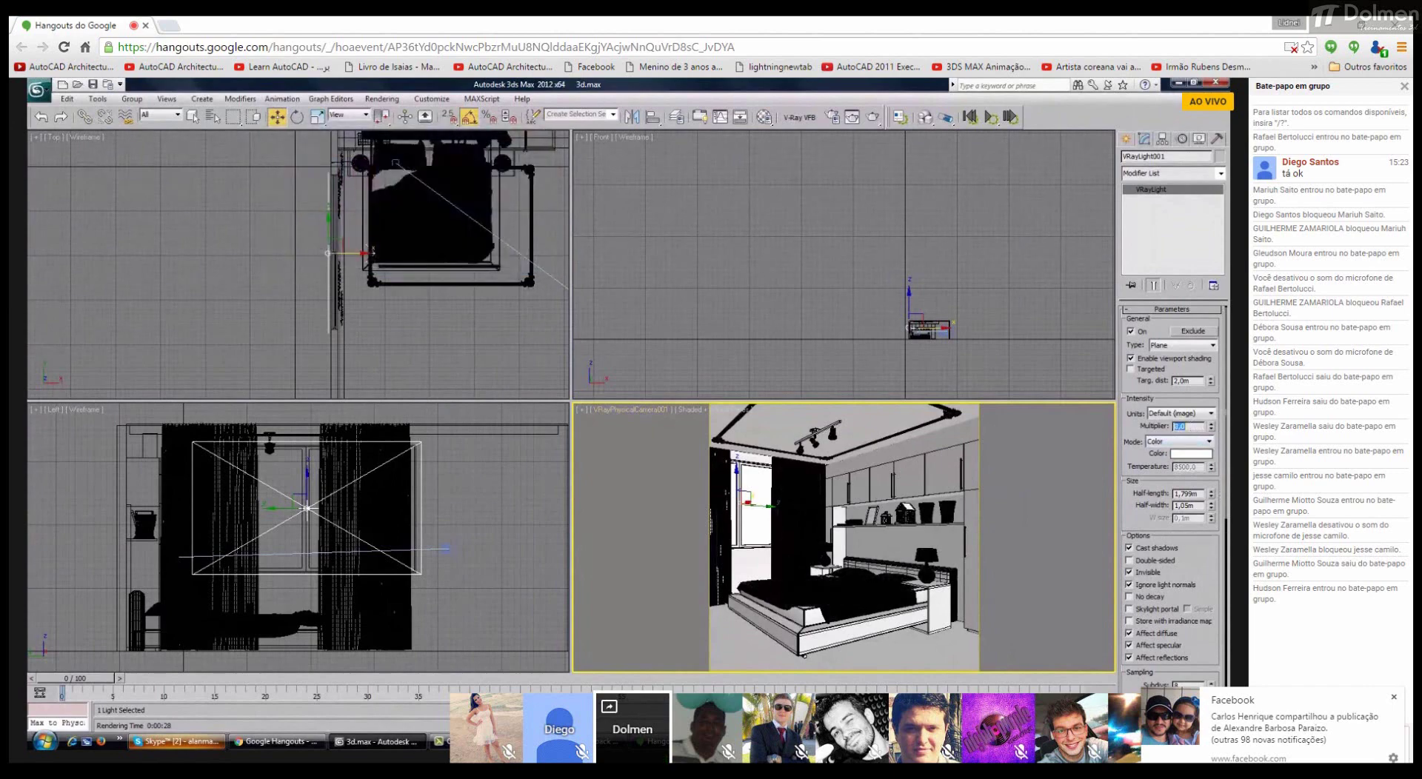
{"action": "type", "text": "2"}
{"action": "key", "text": "Return"}
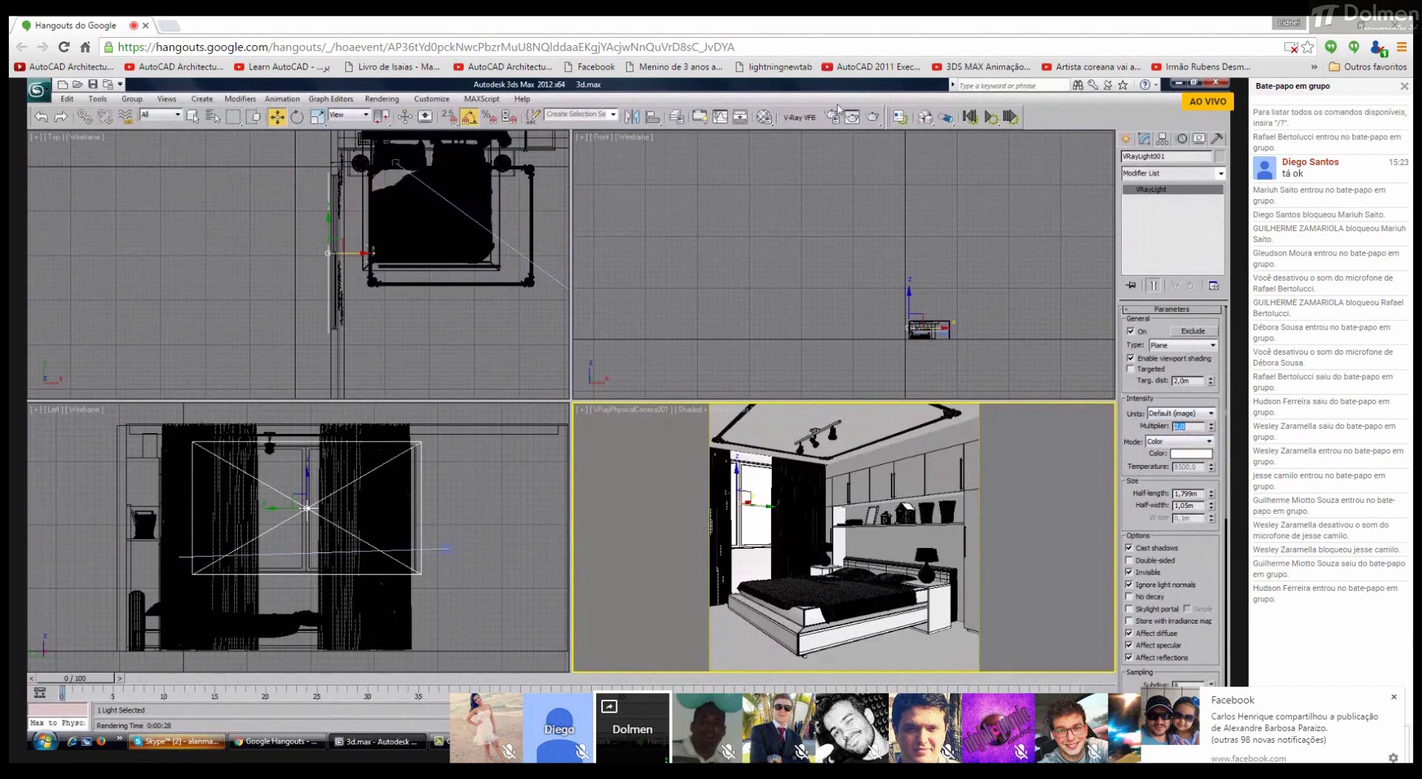
{"action": "left_click", "coordinate": [835, 115]}
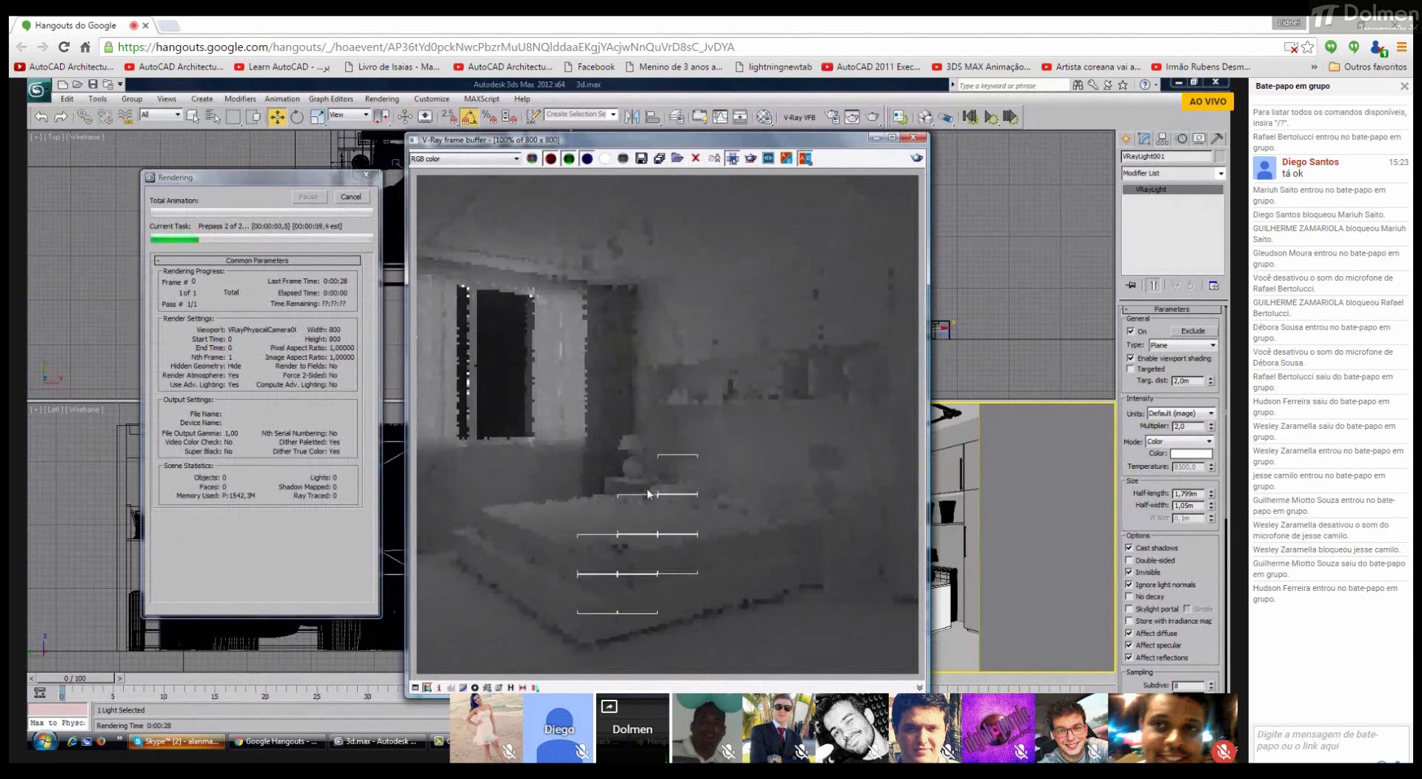
{"action": "left_click", "coordinate": [171, 743]}
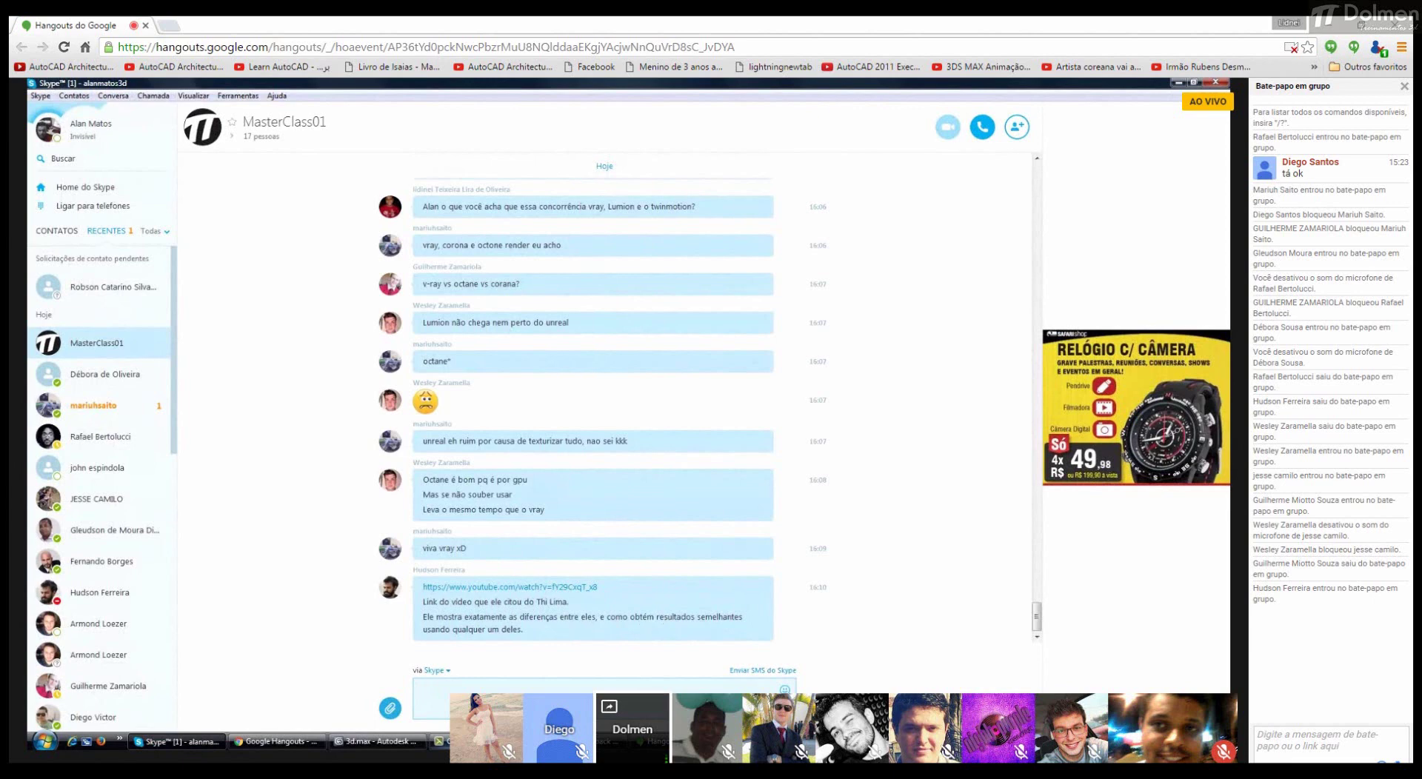
Step: Leave the Skype chat and return to 3ds Max to watch the render progress
{"action": "mouse_move", "coordinate": [196, 746]}
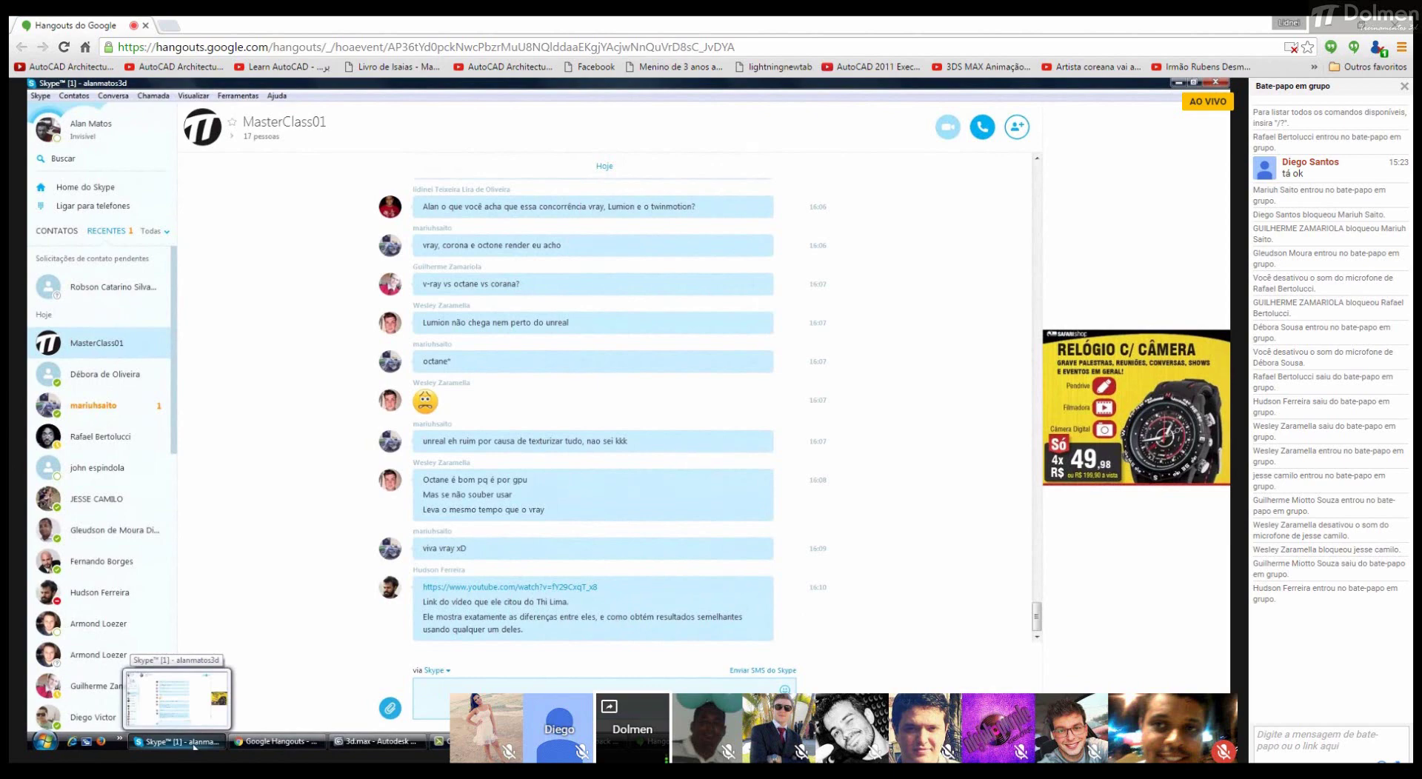
{"action": "left_click", "coordinate": [194, 742]}
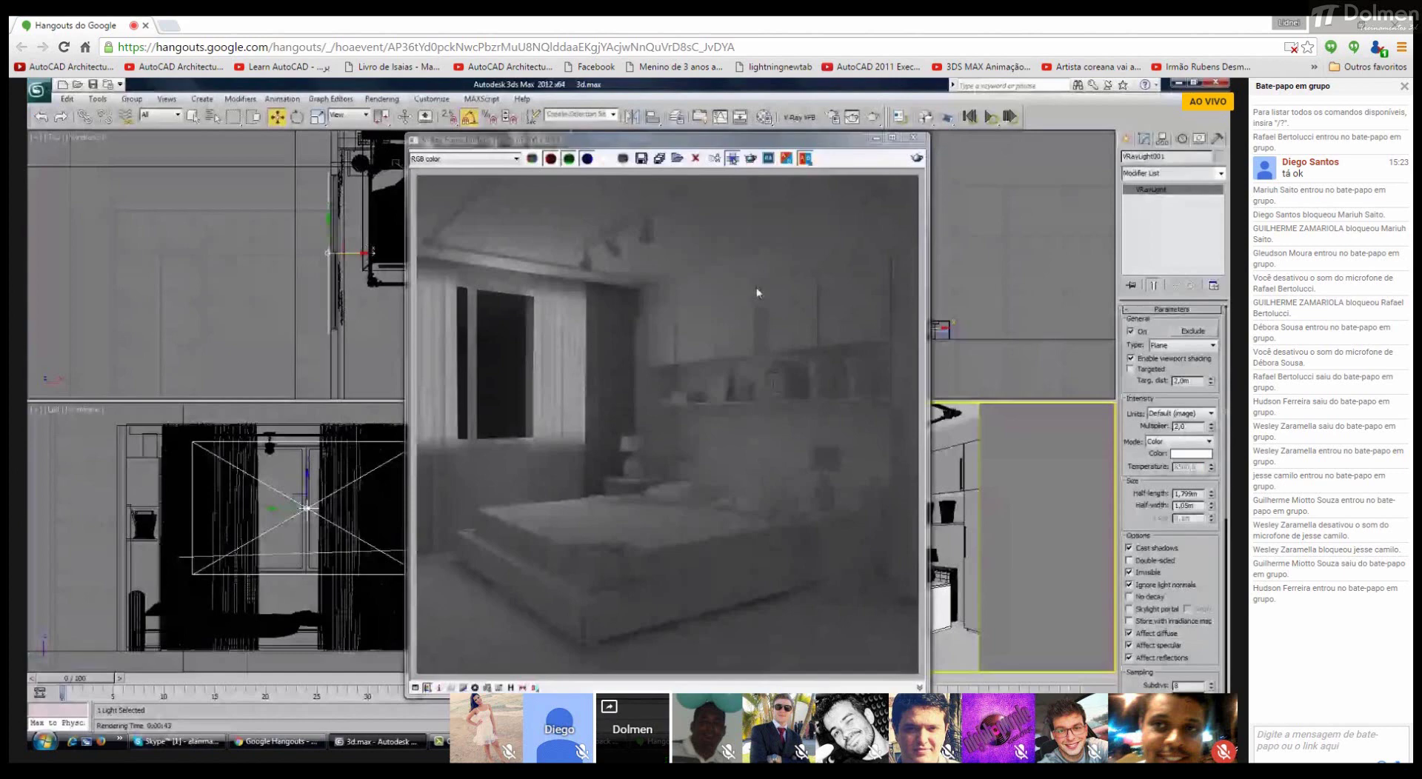
Step: Change the VRayLight portal multiplier to 5,0 and use Render last in the frame buffer
{"action": "double_click", "coordinate": [1183, 426]}
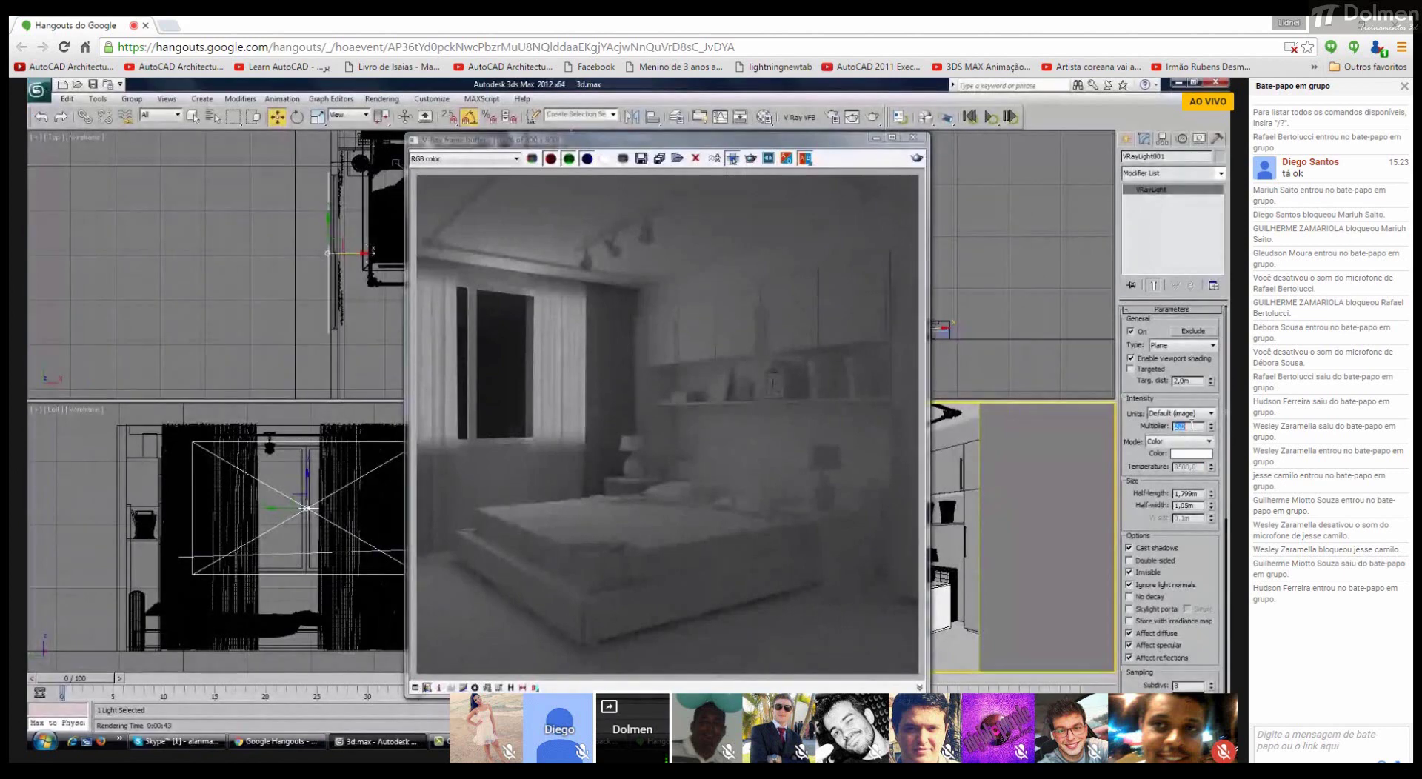
{"action": "left_click", "coordinate": [917, 159]}
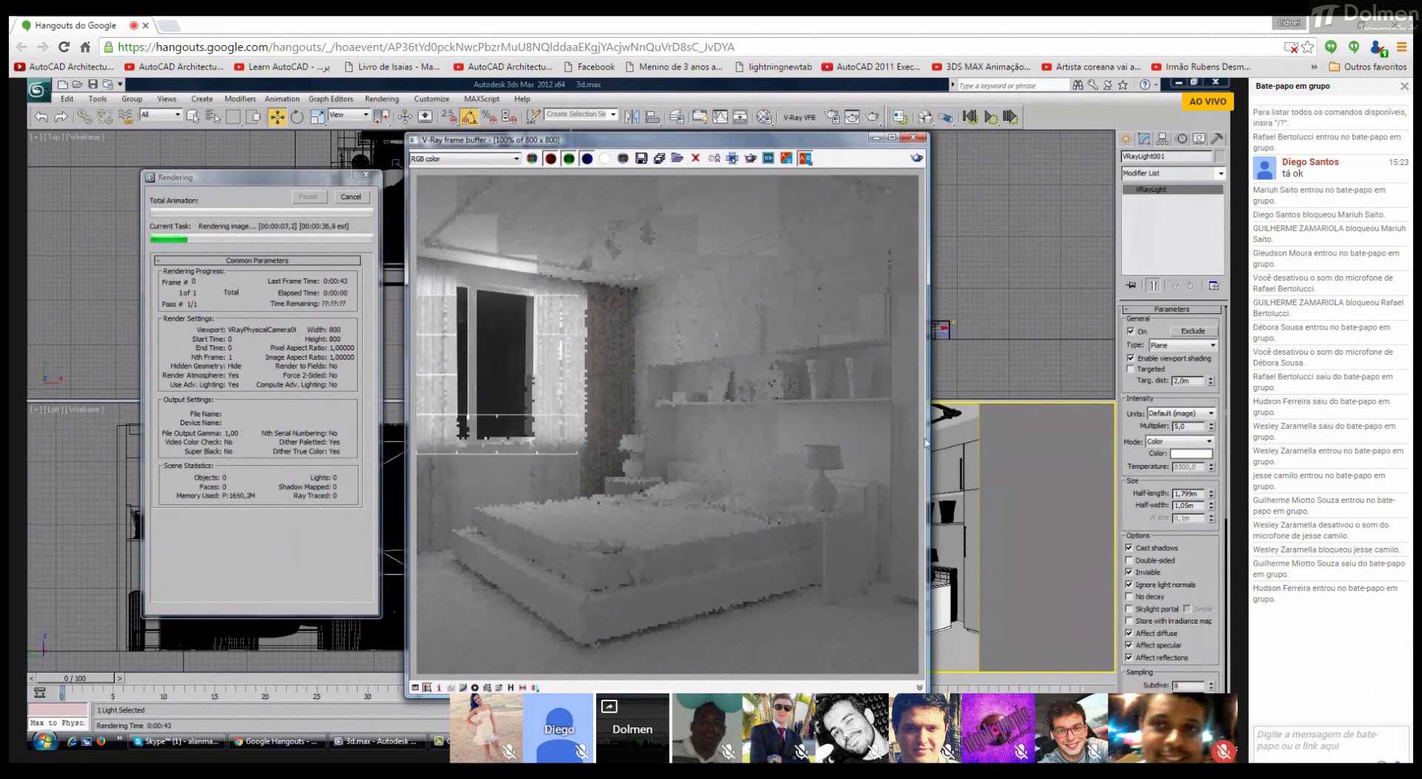
Step: Zoom the frame buffer to 200% on the shelf and lamp, then back to 100%
{"action": "scroll", "coordinate": [878, 437], "scroll_direction": "up", "scroll_amount": 1}
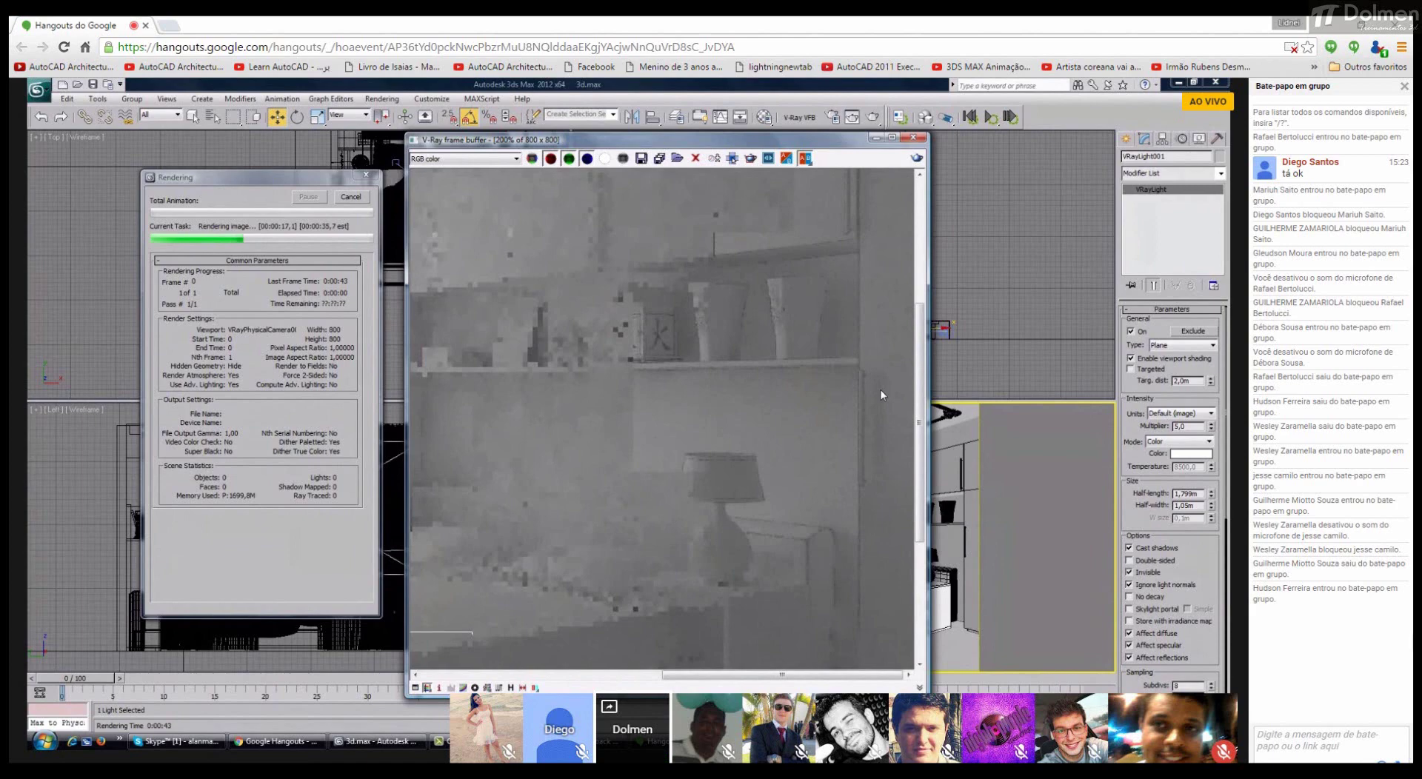
{"action": "scroll", "coordinate": [880, 389], "scroll_direction": "down", "scroll_amount": 2}
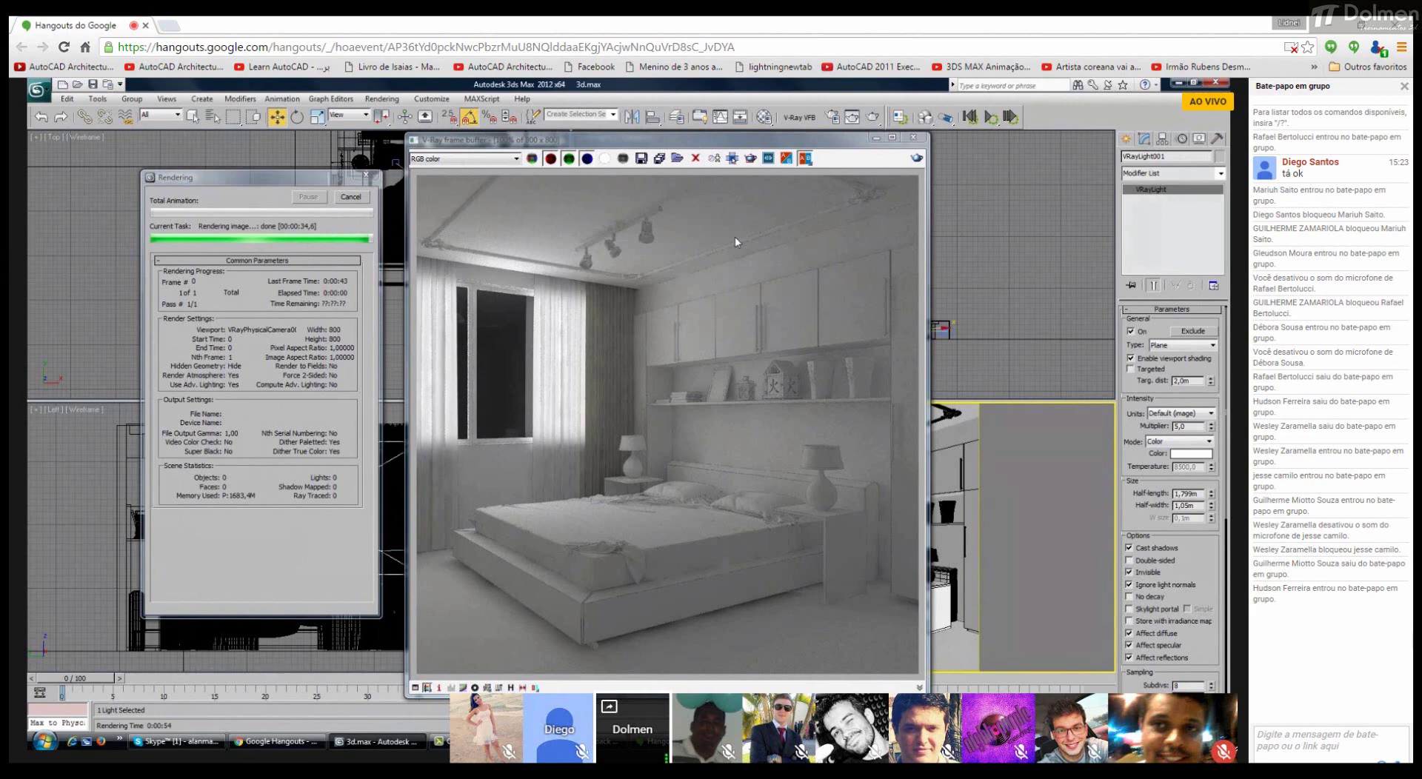
Step: Raise the VRayLight portal's Multiplier, re-render with Shift+Q, then bring up the MasterClass01 Skype chat
{"action": "double_click", "coordinate": [1188, 427]}
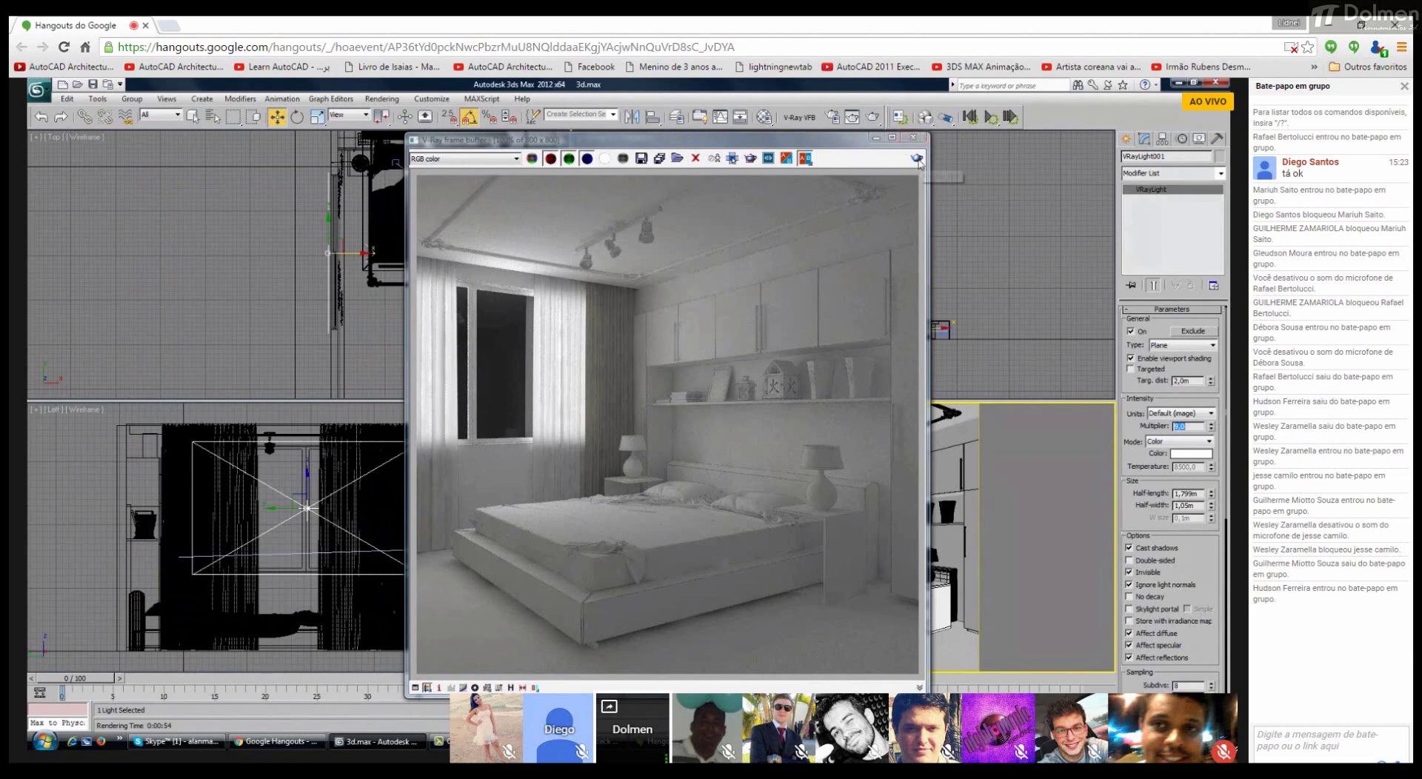
{"action": "key", "text": "shift+q"}
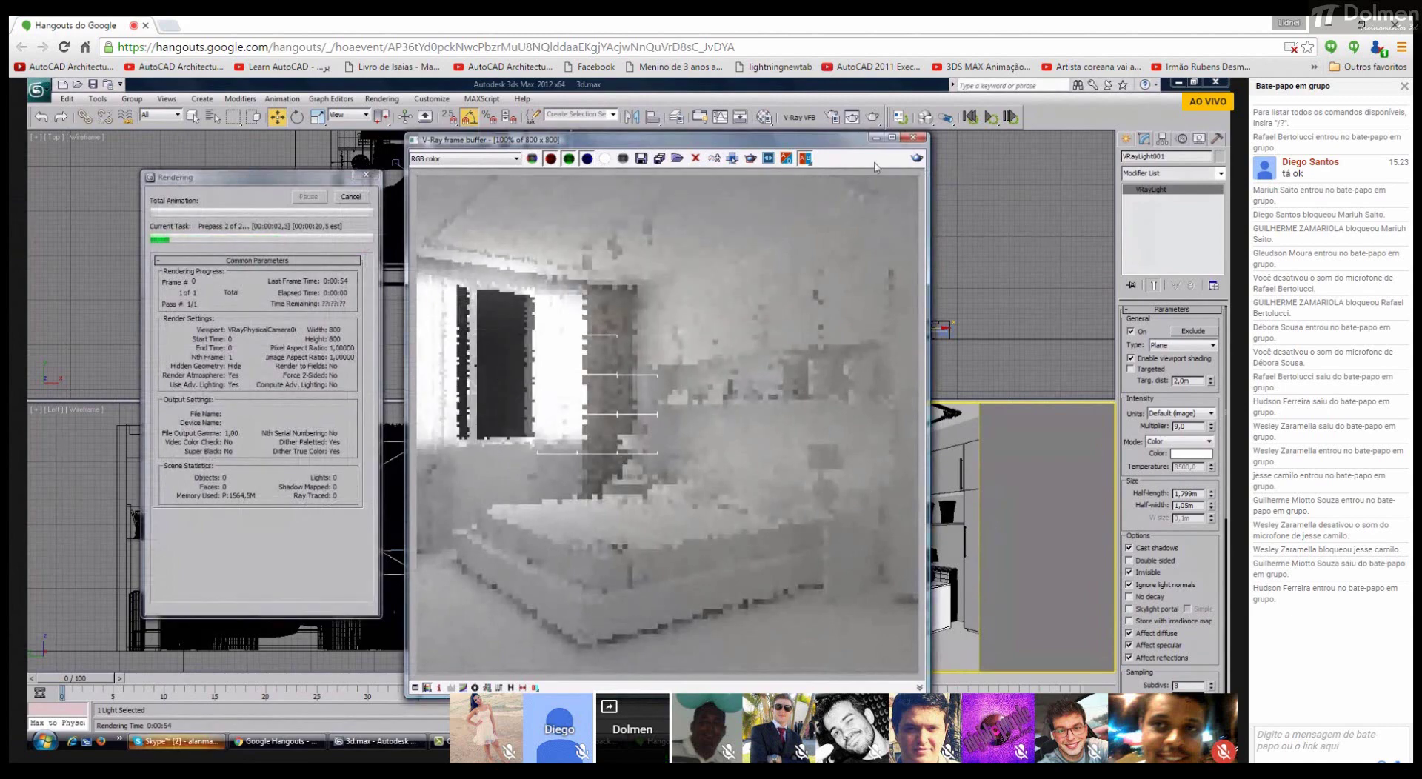
{"action": "left_click", "coordinate": [194, 741]}
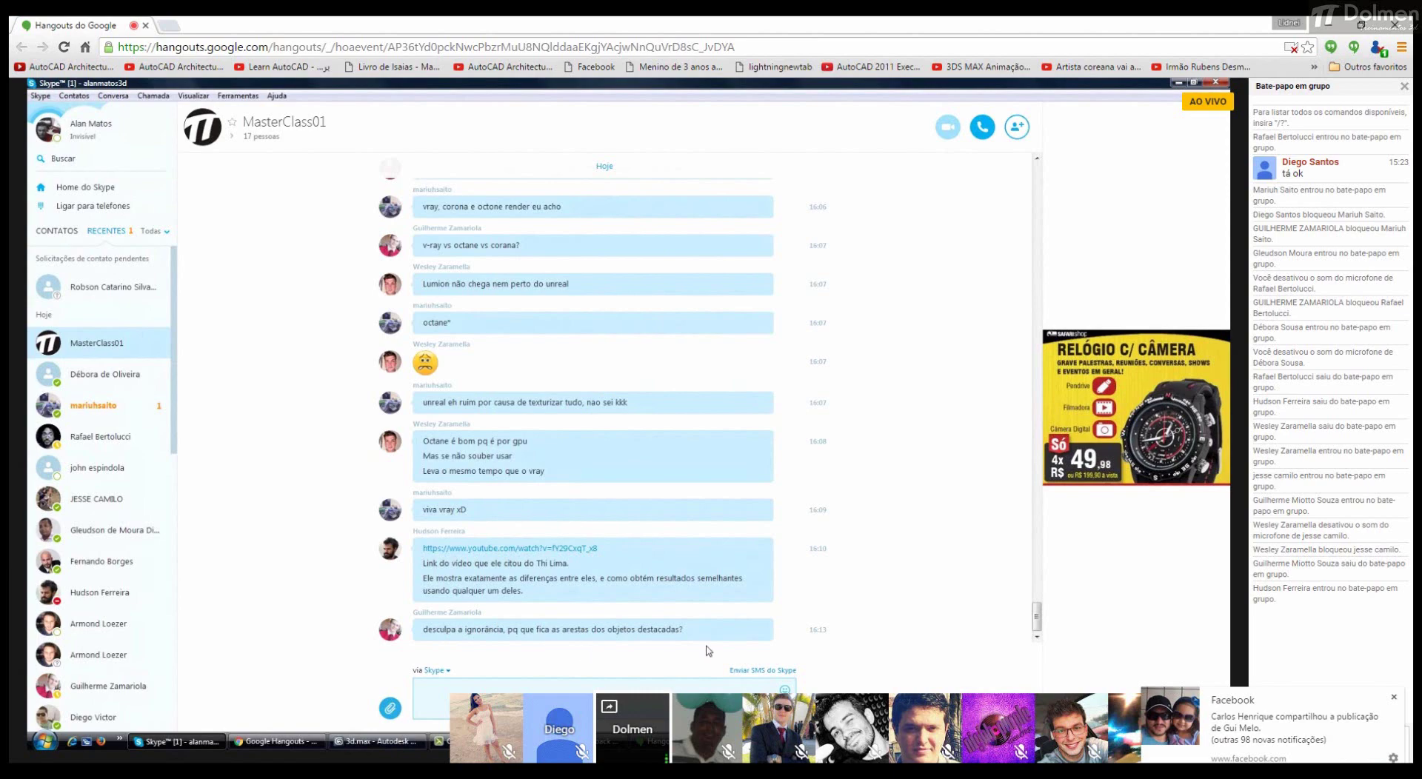
Step: Read the MasterClass01 question about outlined object edges, then return to 3ds Max's render
{"action": "key", "text": "alt+Tab"}
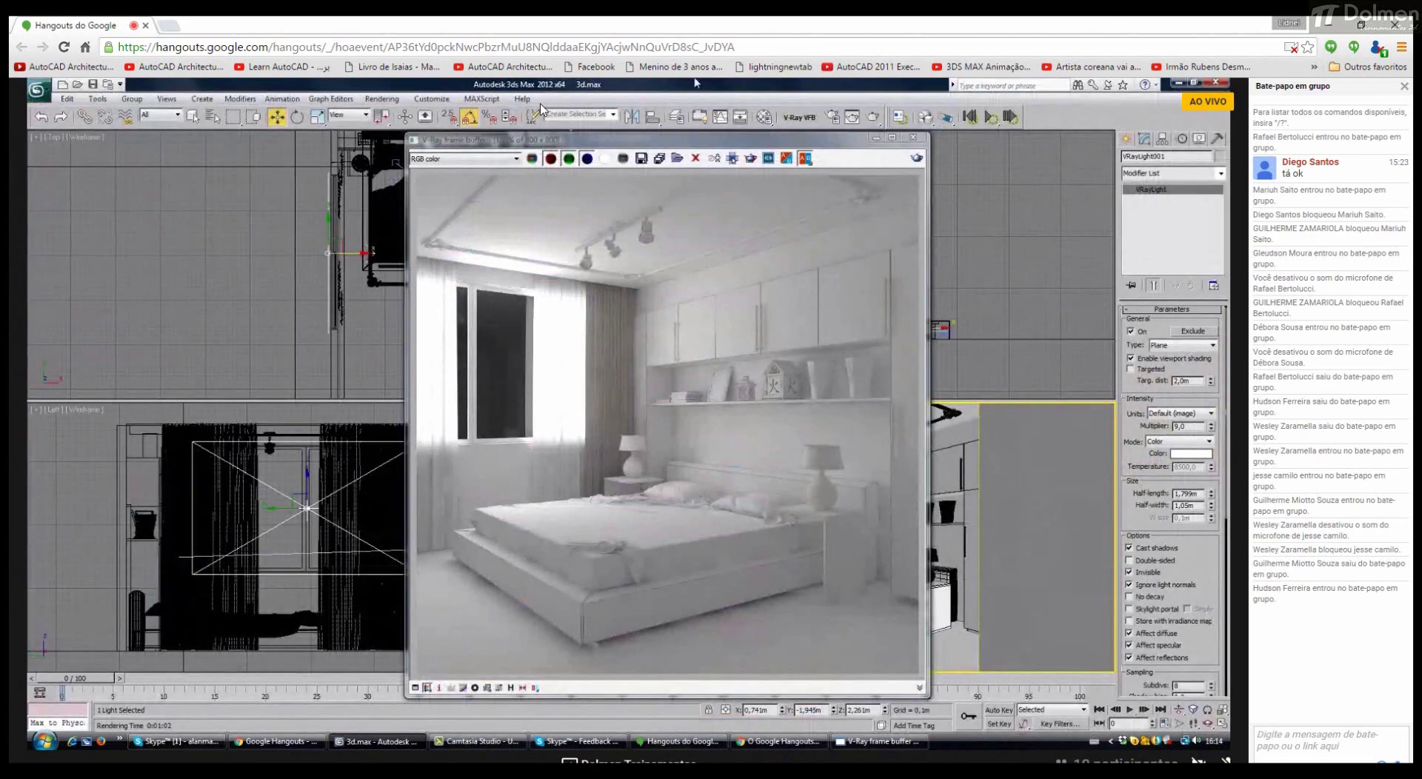
Step: Change the VRayToon Pixels outline width in Environment and Effects and re-render the bedroom
{"action": "left_click_drag", "start_coordinate": [771, 144], "coordinate": [951, 146]}
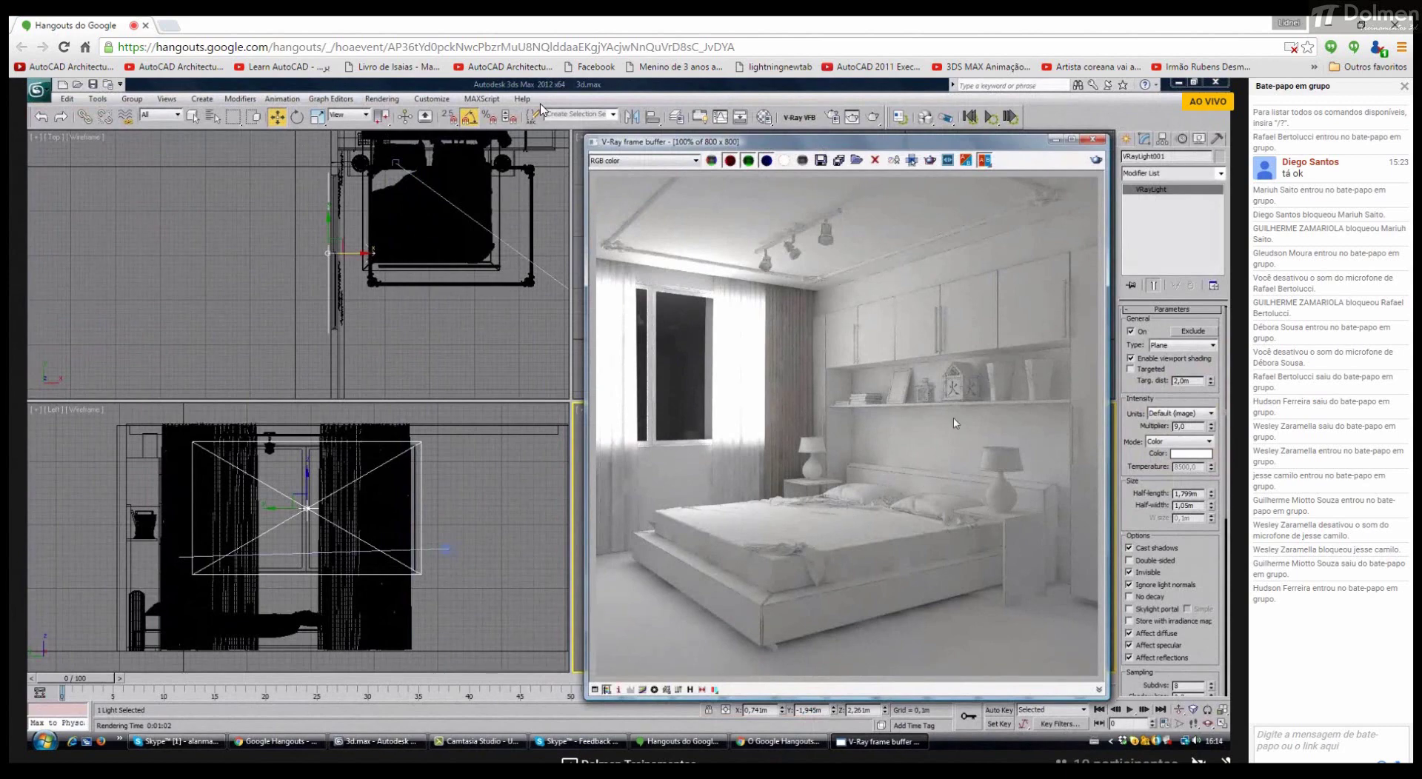
{"action": "left_click", "coordinate": [394, 103]}
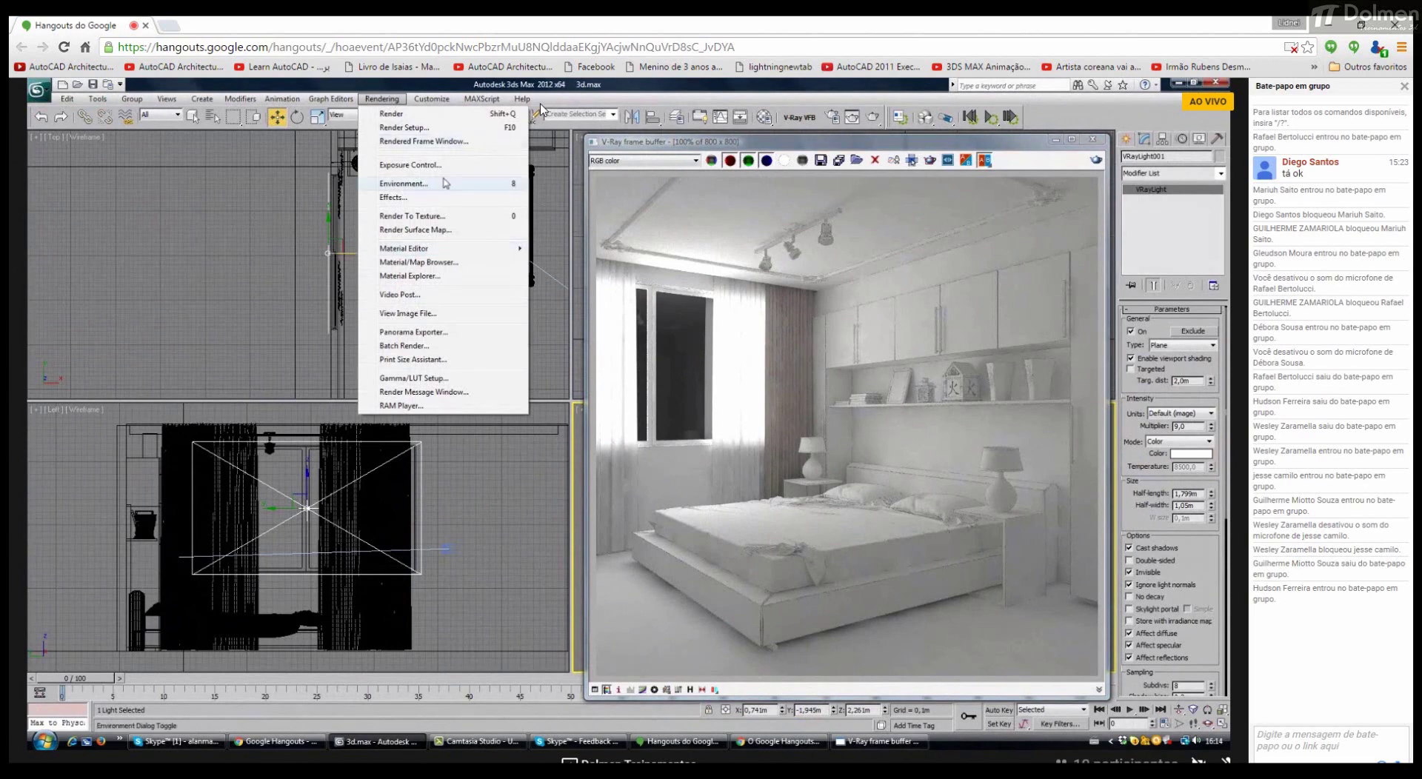
{"action": "left_click", "coordinate": [404, 183]}
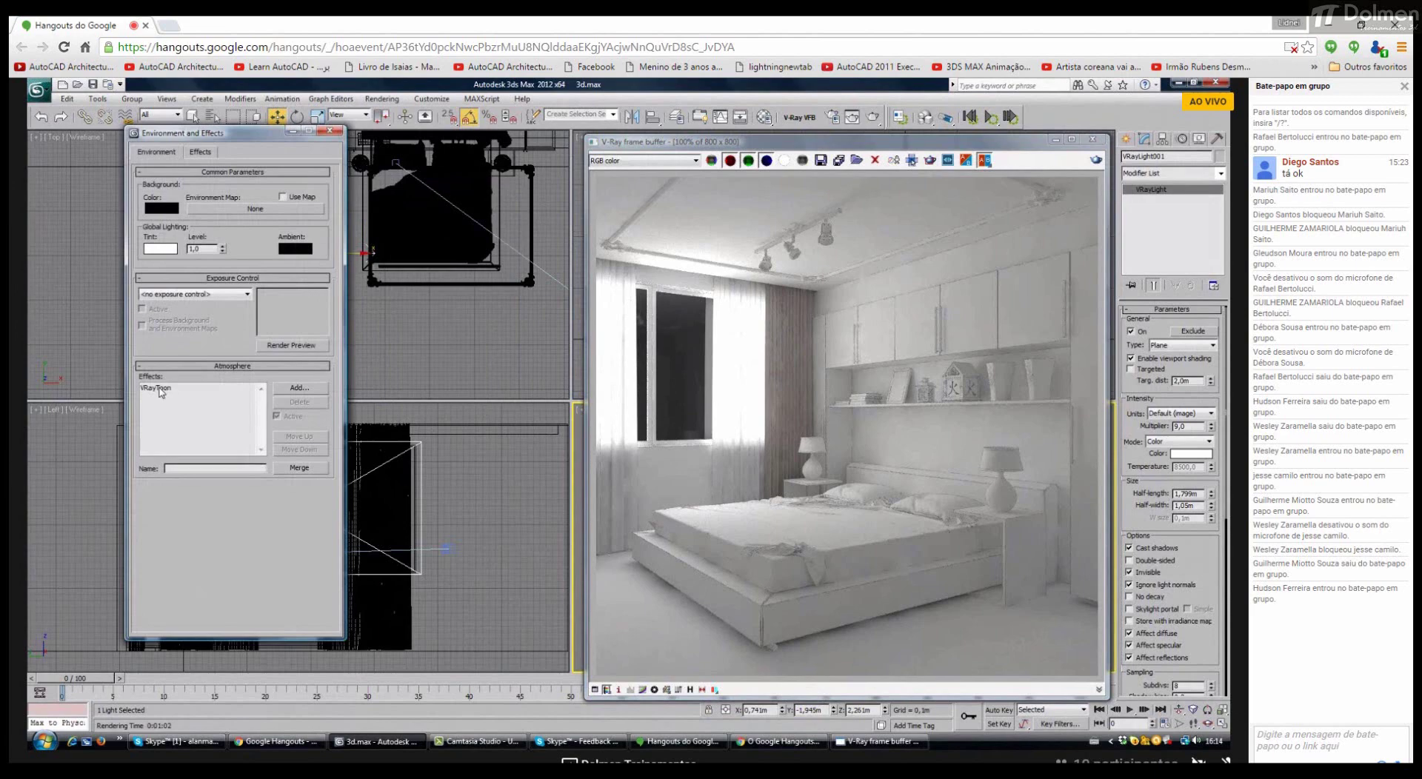
{"action": "left_click", "coordinate": [159, 389]}
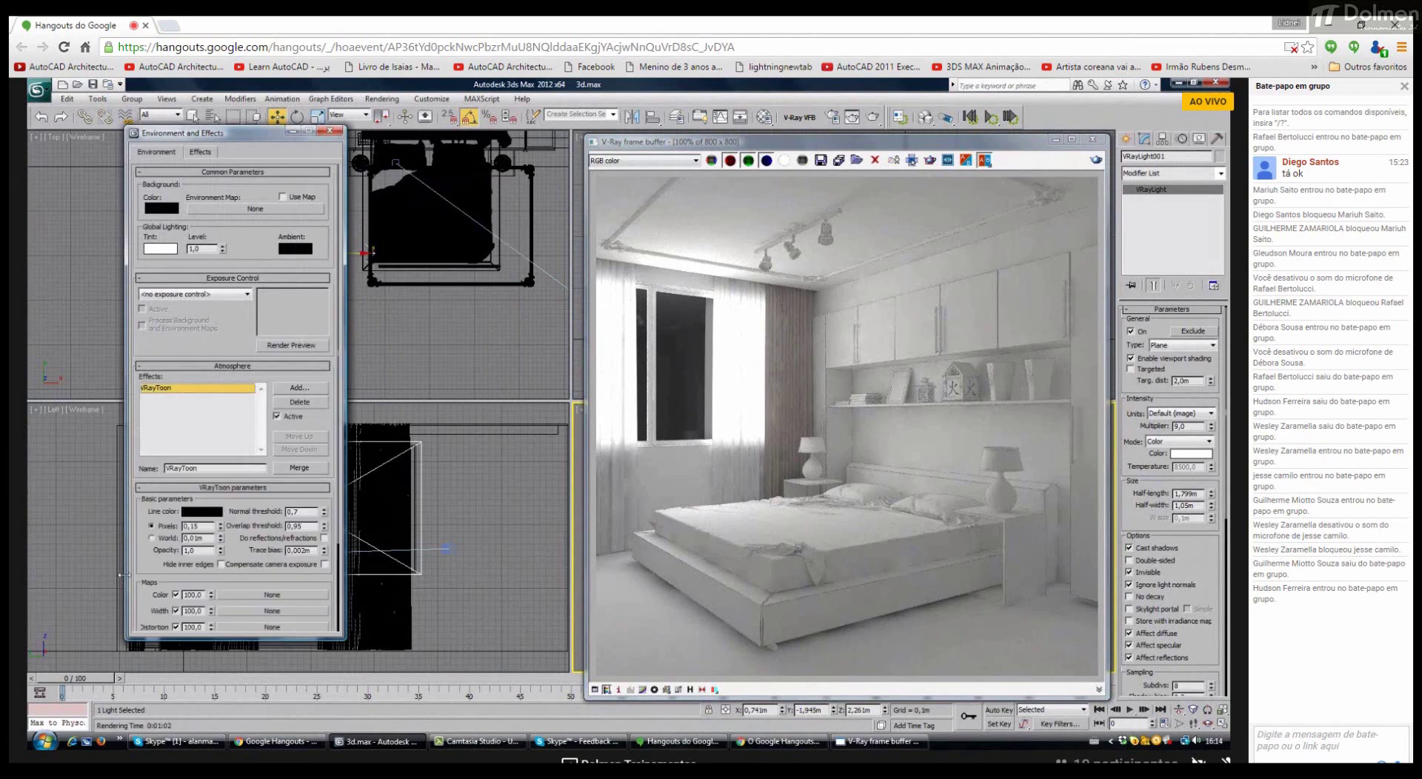
{"action": "scroll", "coordinate": [130, 569], "scroll_direction": "down", "scroll_amount": 2}
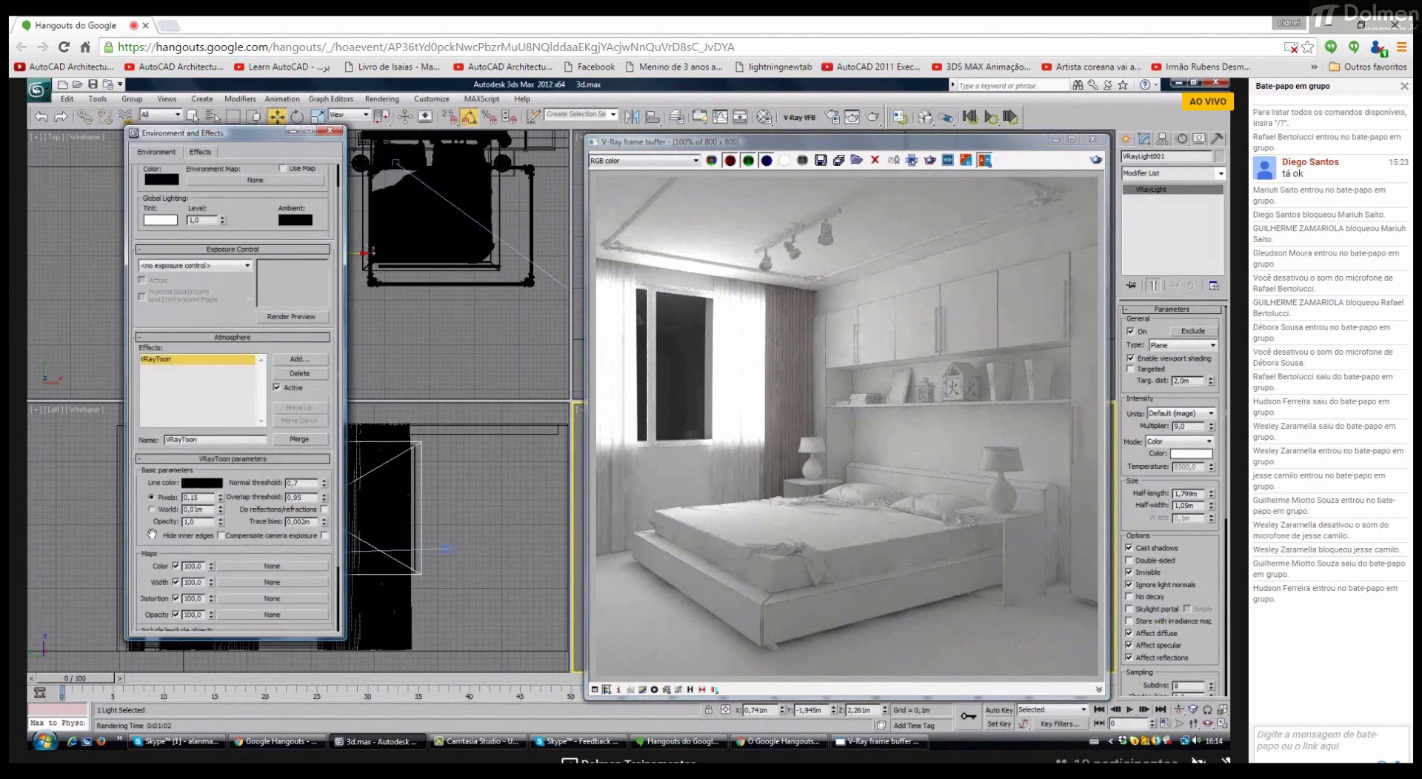
{"action": "double_click", "coordinate": [198, 498]}
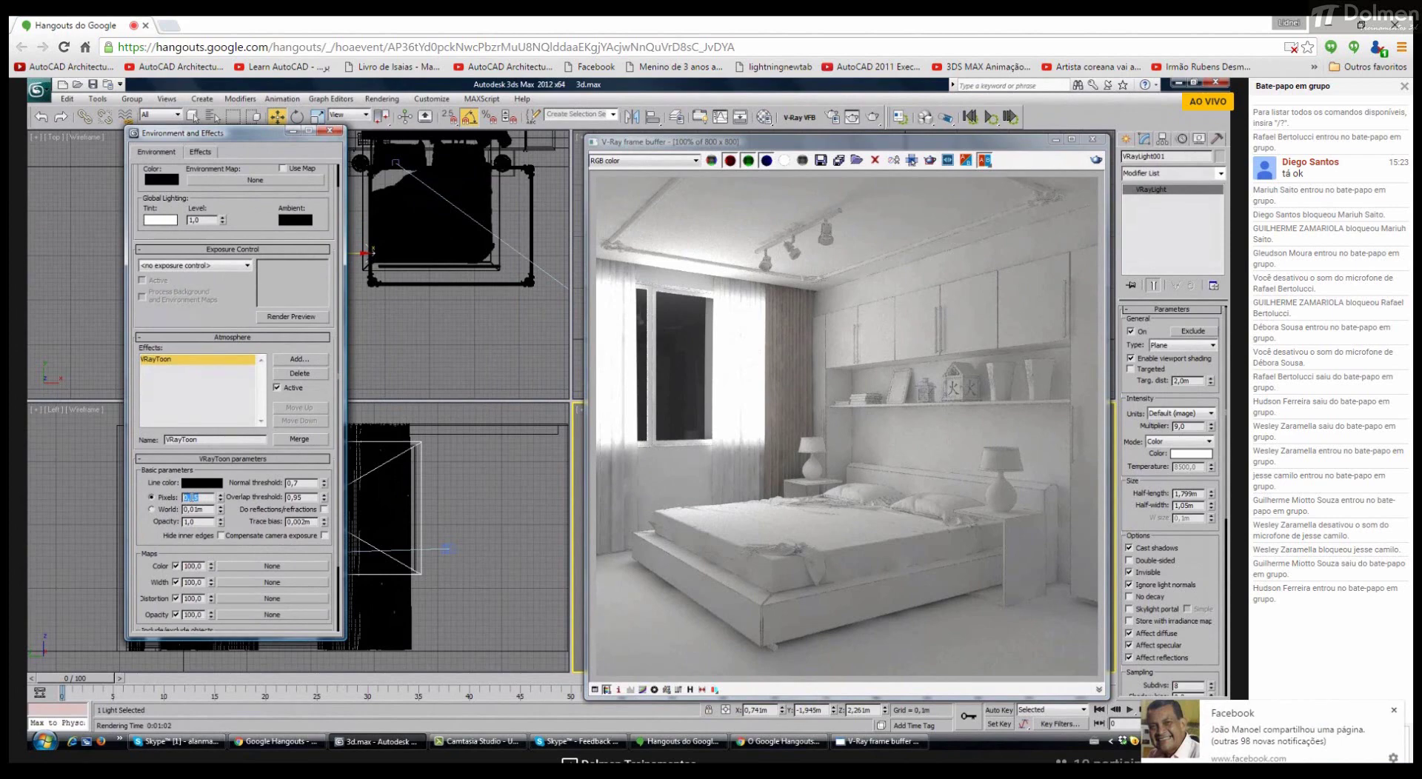
{"action": "key", "text": "shift+q"}
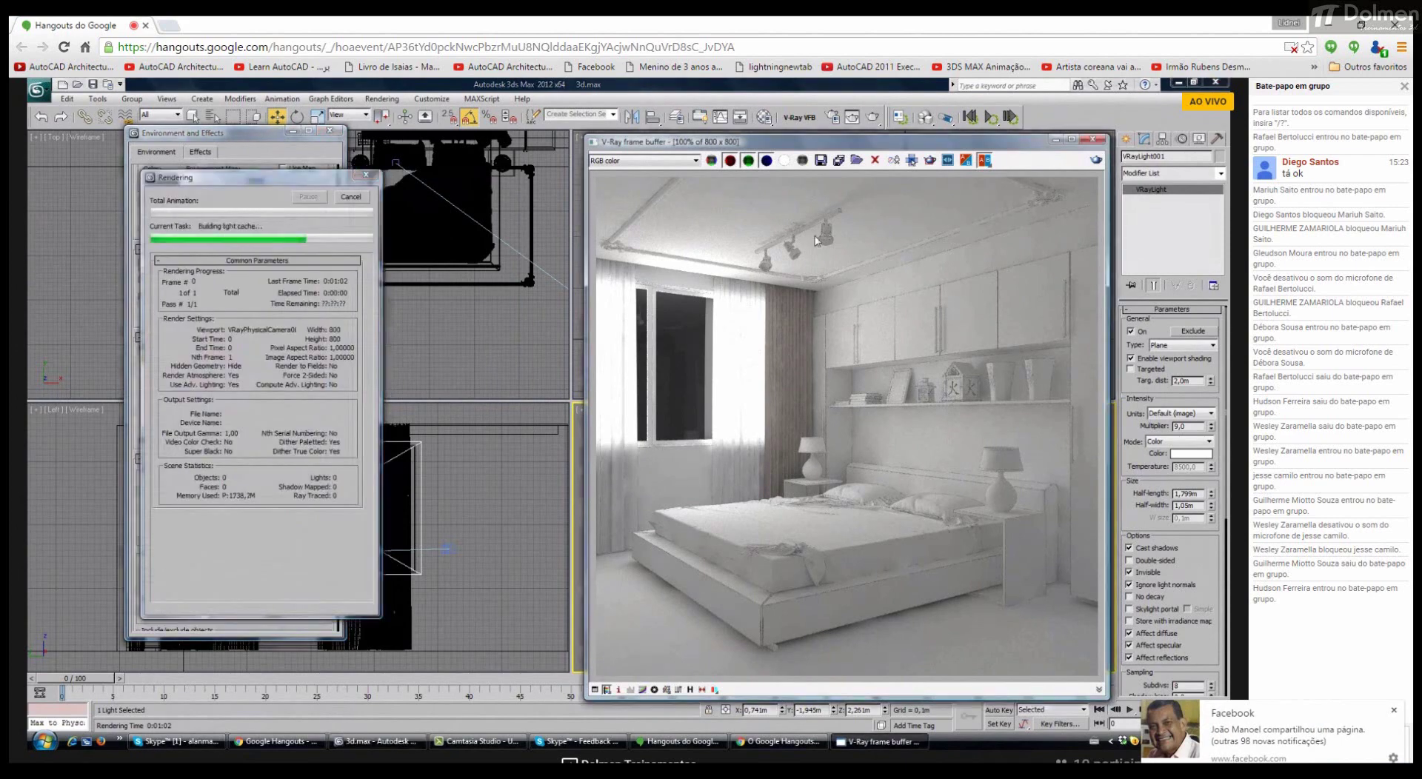
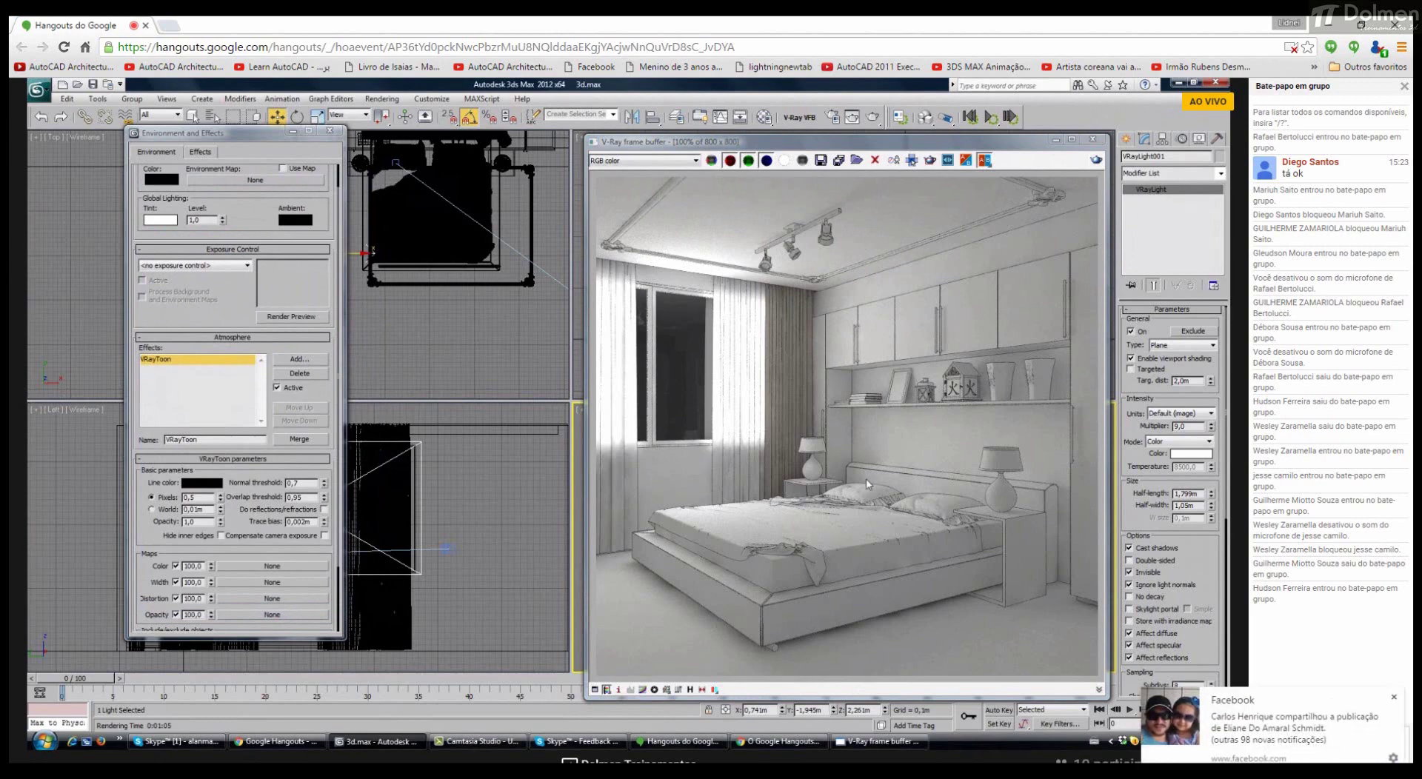
Step: Reduce the VRayToon outline width to 0,1525 pixels and close Environment and Effects
{"action": "double_click", "coordinate": [189, 497]}
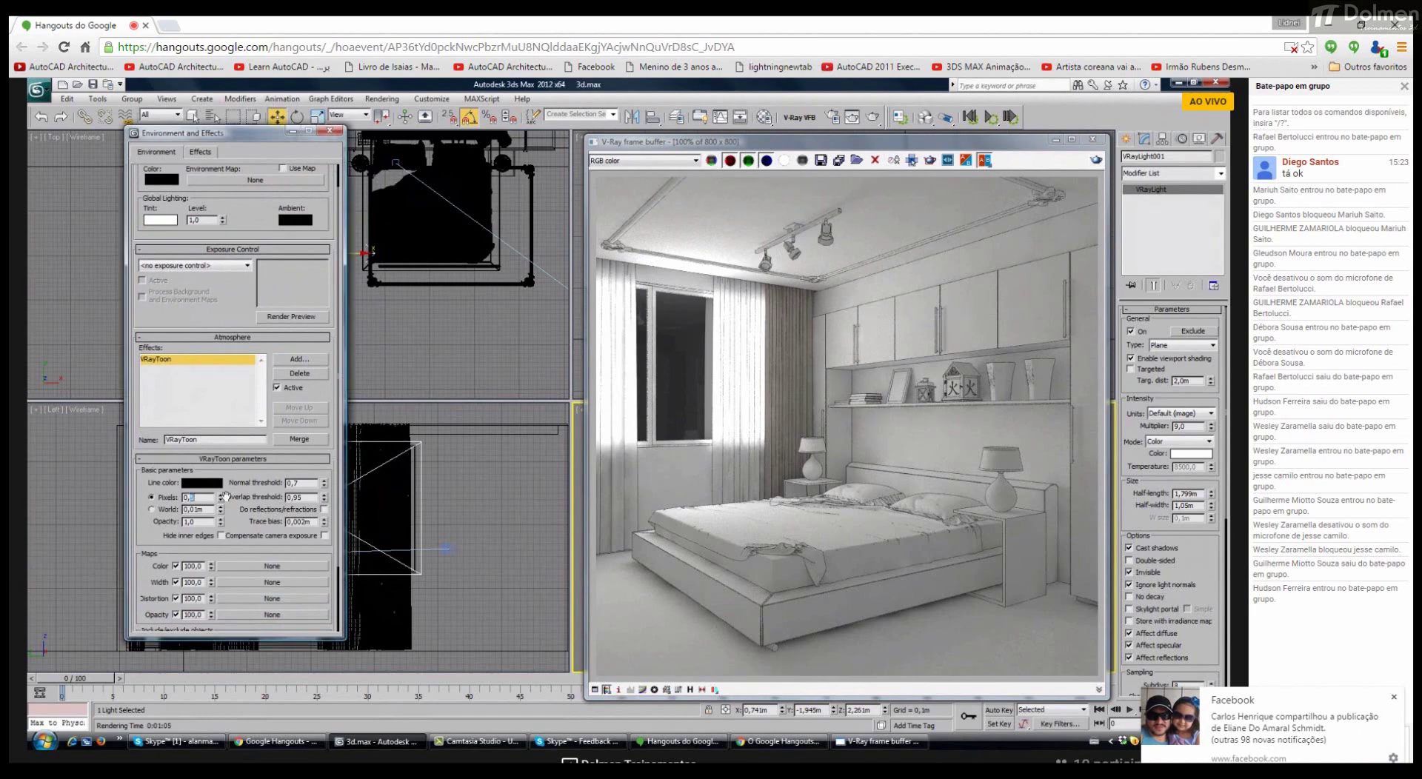
{"action": "type", "text": "0,12"}
{"action": "key", "text": "Return"}
{"action": "type", "text": "1"}
{"action": "key", "text": "Return"}
{"action": "type", "text": "0,1525"}
{"action": "key", "text": "Return"}
{"action": "left_click", "coordinate": [330, 134]}
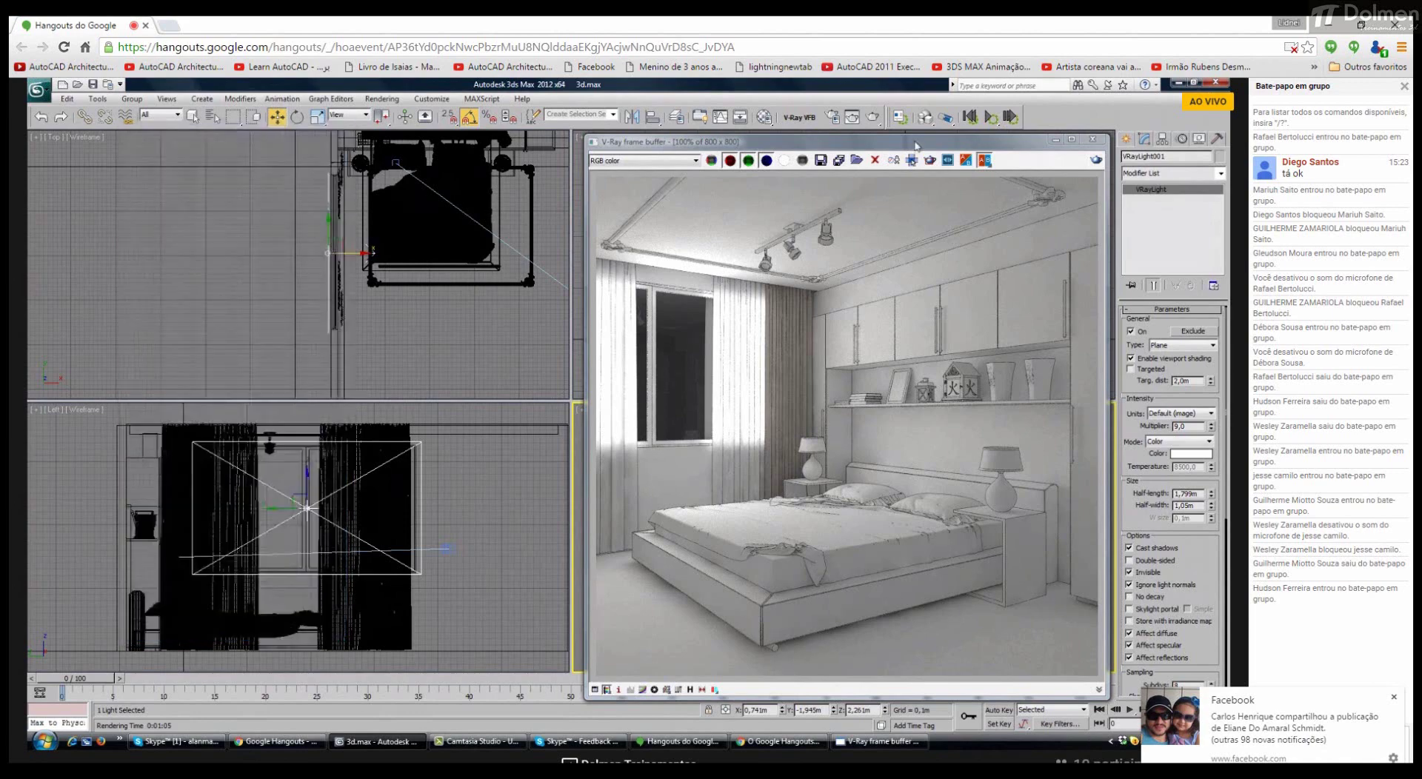
Step: Shift the V-Ray frame buffer left and close it to reveal the four viewports
{"action": "left_click_drag", "start_coordinate": [970, 145], "coordinate": [813, 145]}
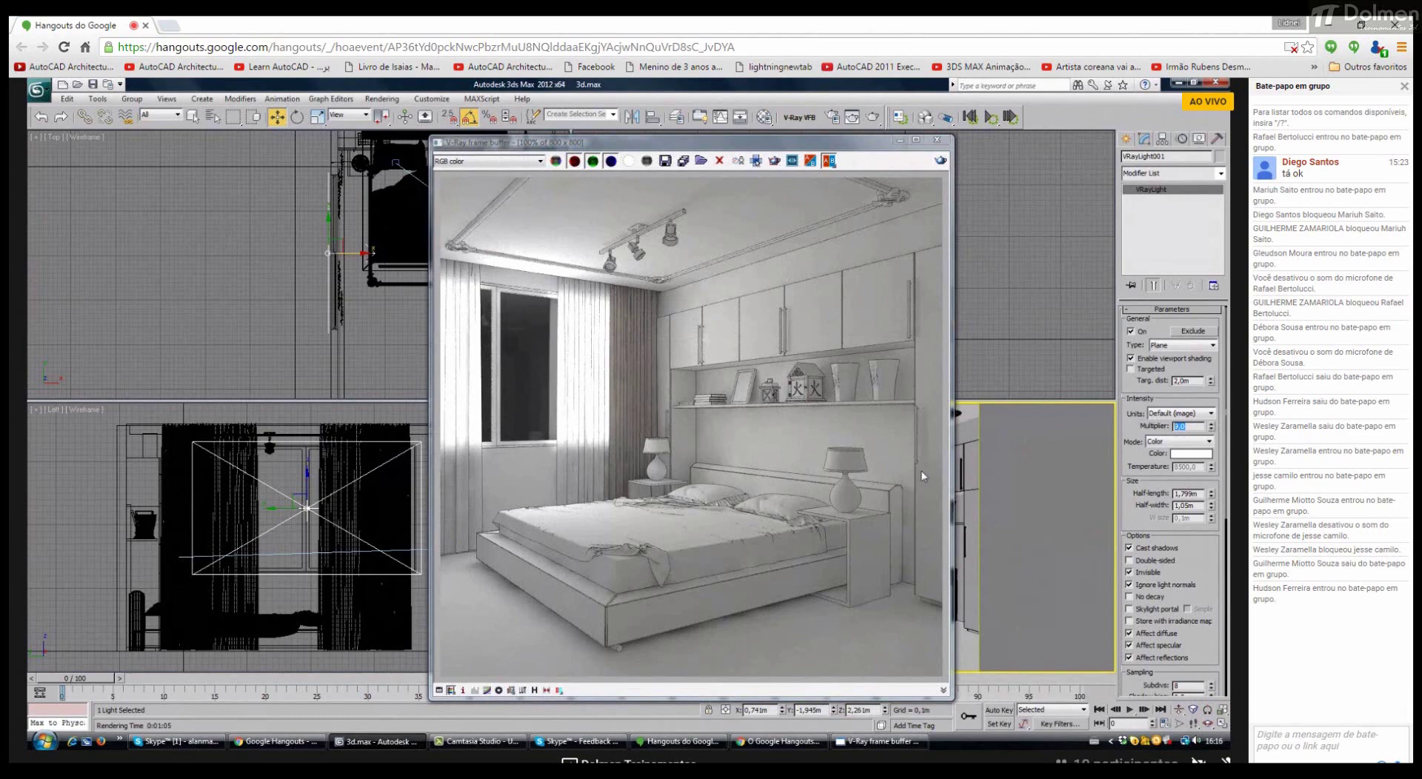
{"action": "left_click", "coordinate": [938, 140]}
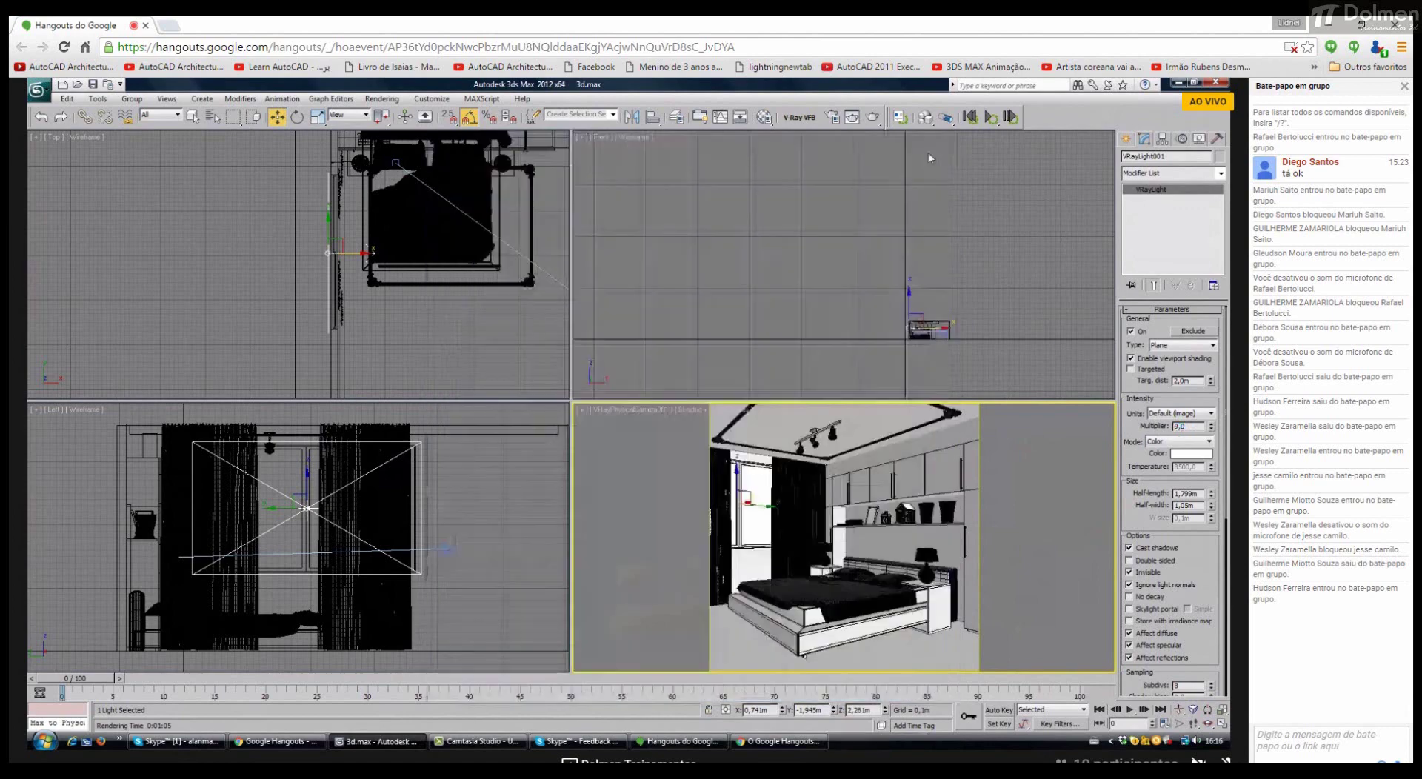
Step: Switch the VRayLight colour mode to Temperature at 7500 and save the scene
{"action": "left_click", "coordinate": [1178, 441]}
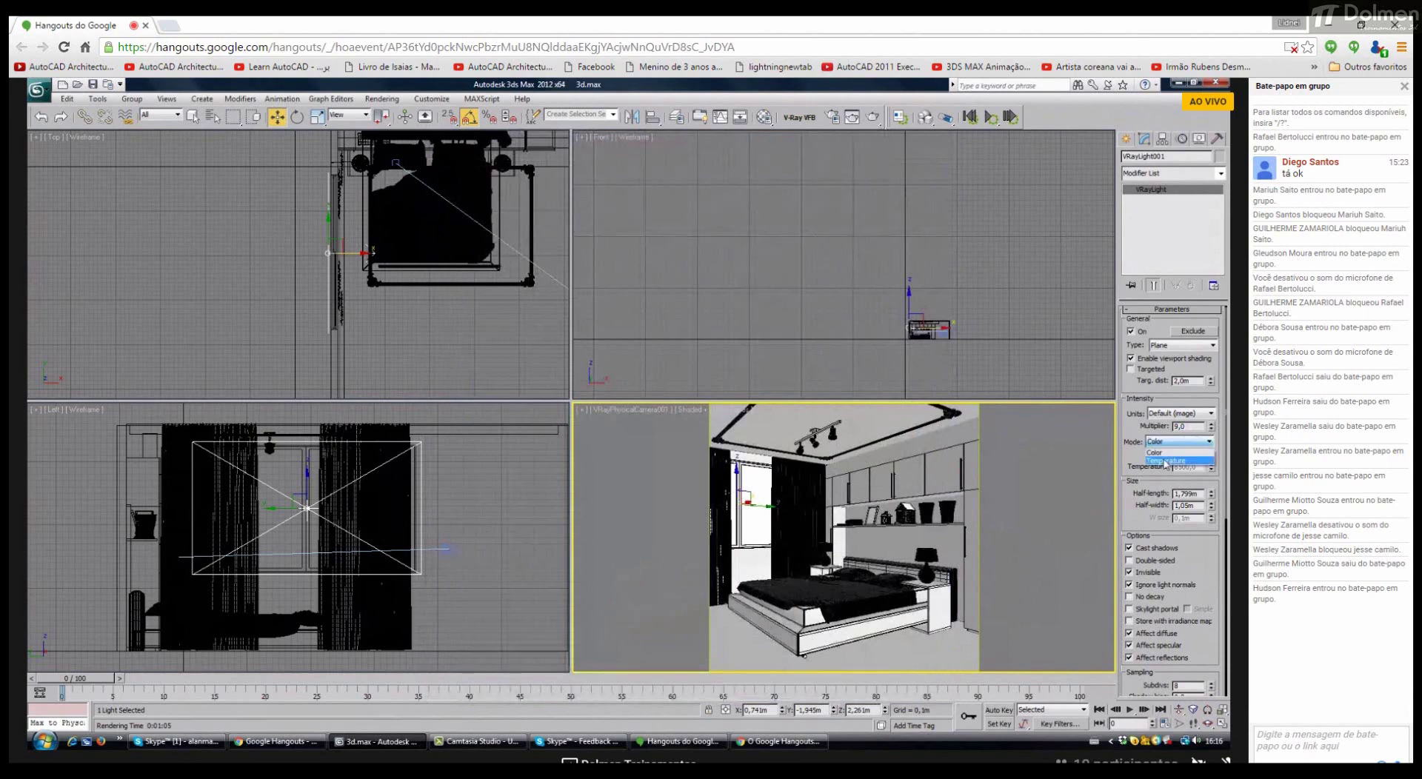
{"action": "left_click", "coordinate": [1165, 460]}
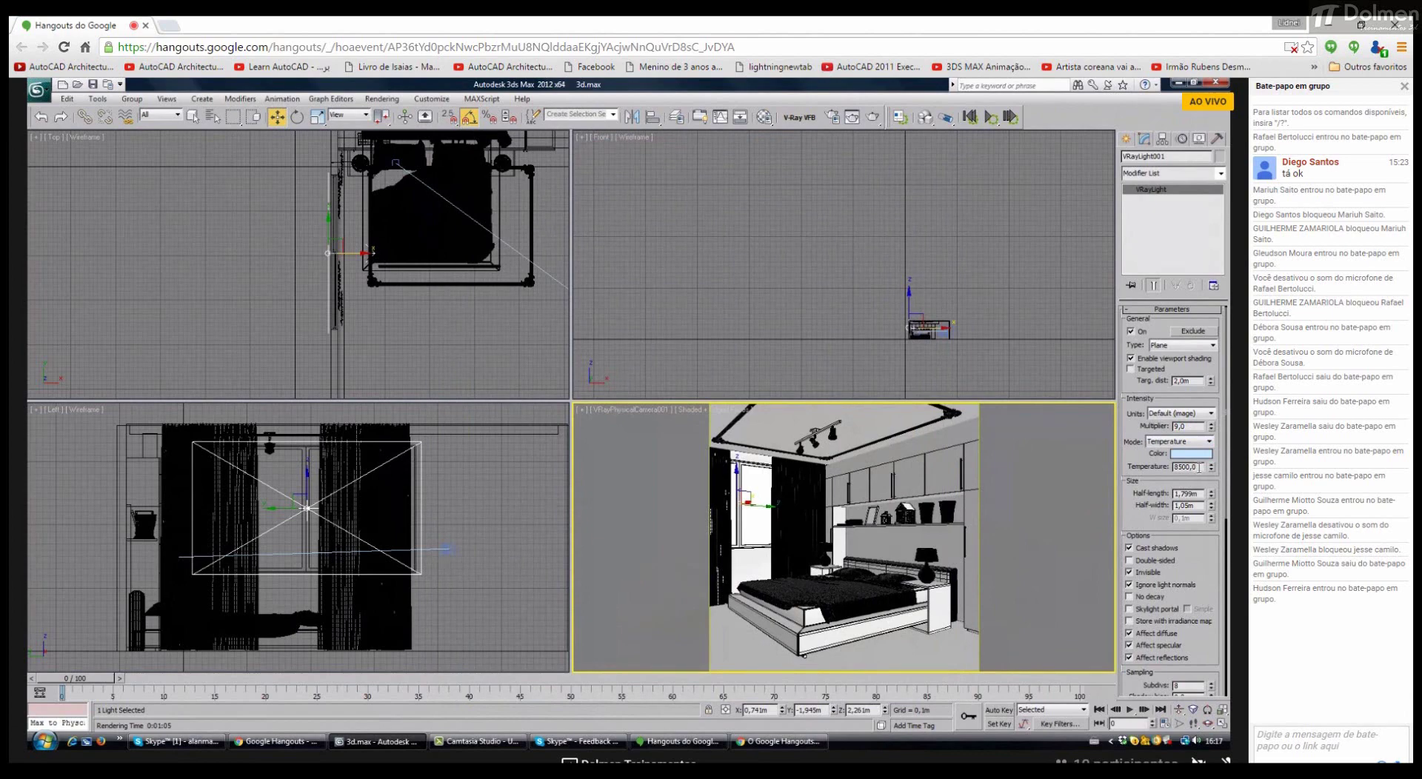
{"action": "double_click", "coordinate": [1199, 468]}
{"action": "key", "text": "ctrl+s"}
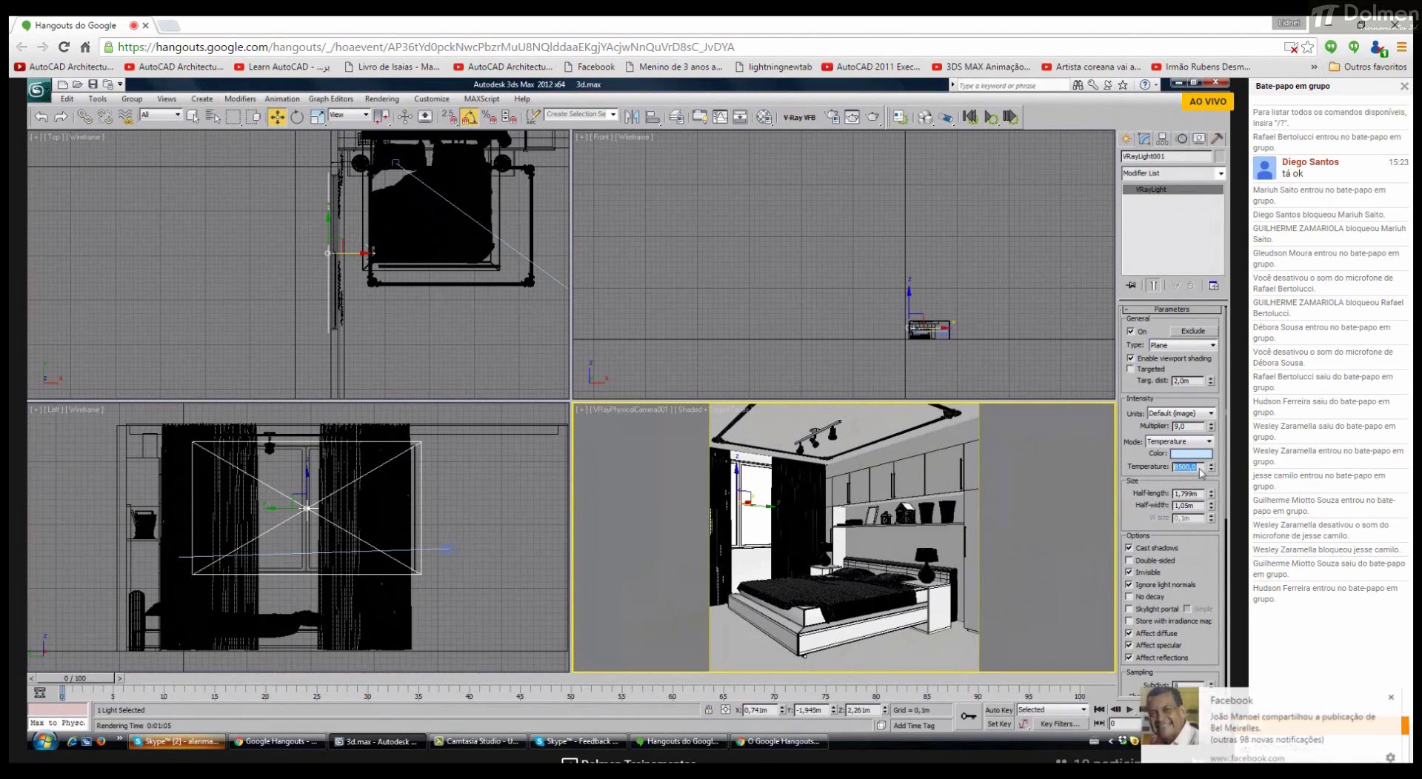
{"action": "type", "text": "7500"}
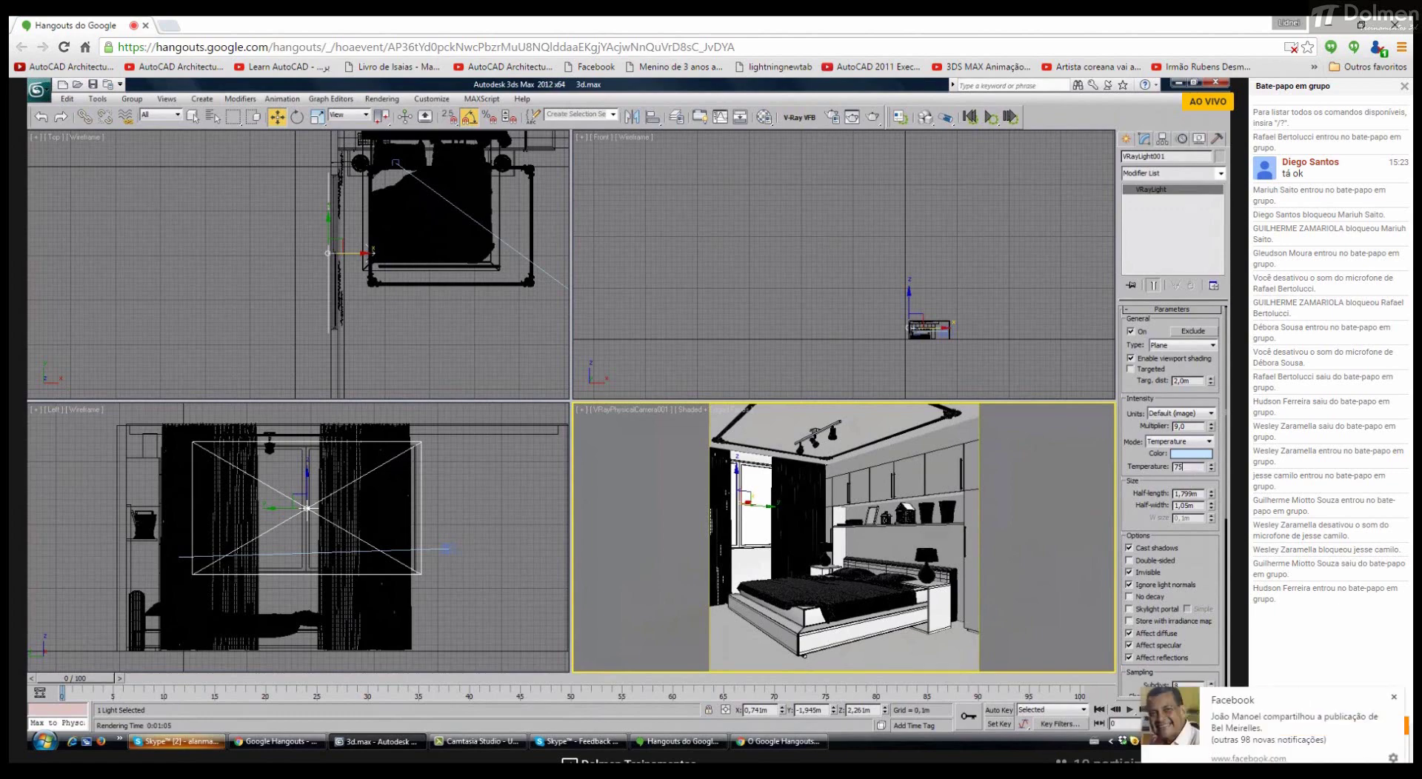
{"action": "key", "text": "Return"}
Step: Start a production test render of the bedroom, then switch to the Skype chat
{"action": "double_click", "coordinate": [1192, 426]}
{"action": "left_click", "coordinate": [872, 116]}
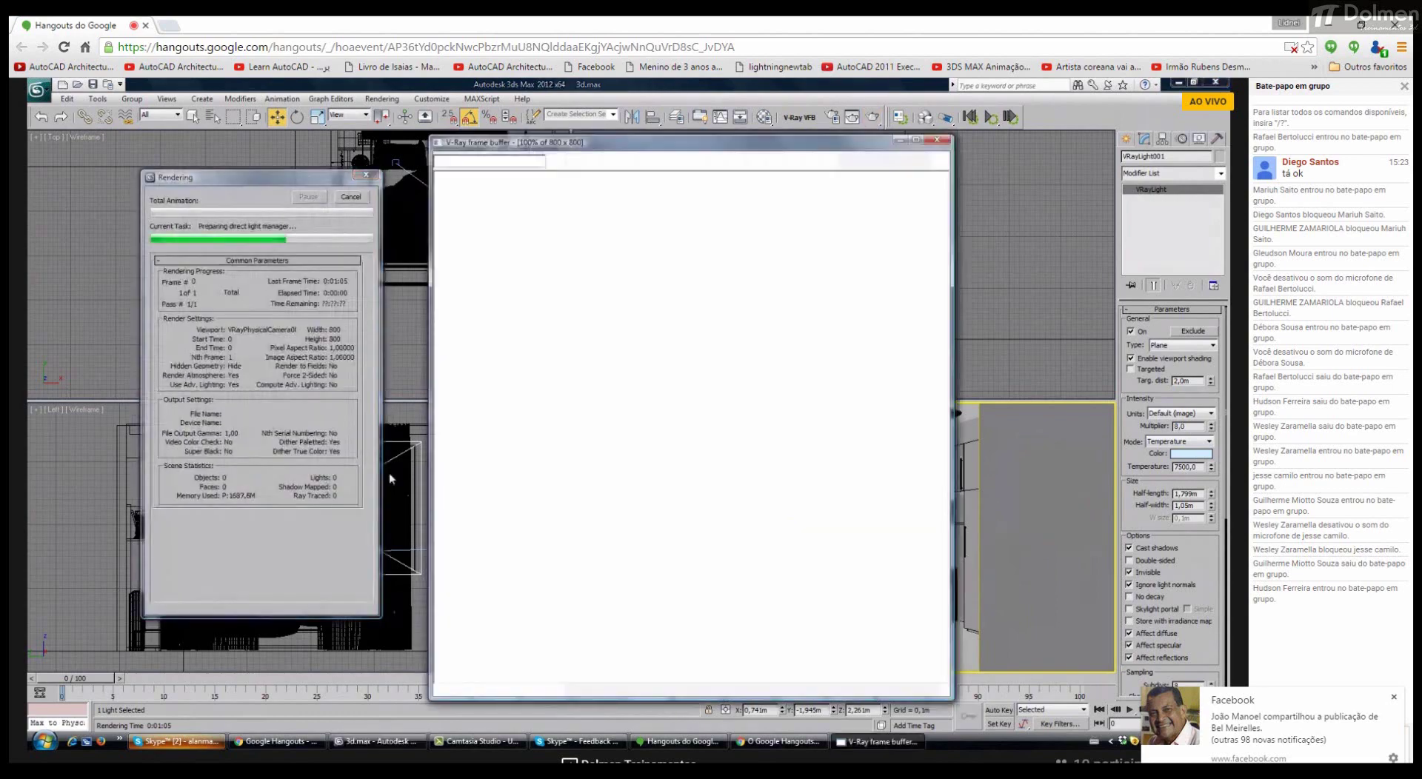
{"action": "key", "text": "alt+Tab"}
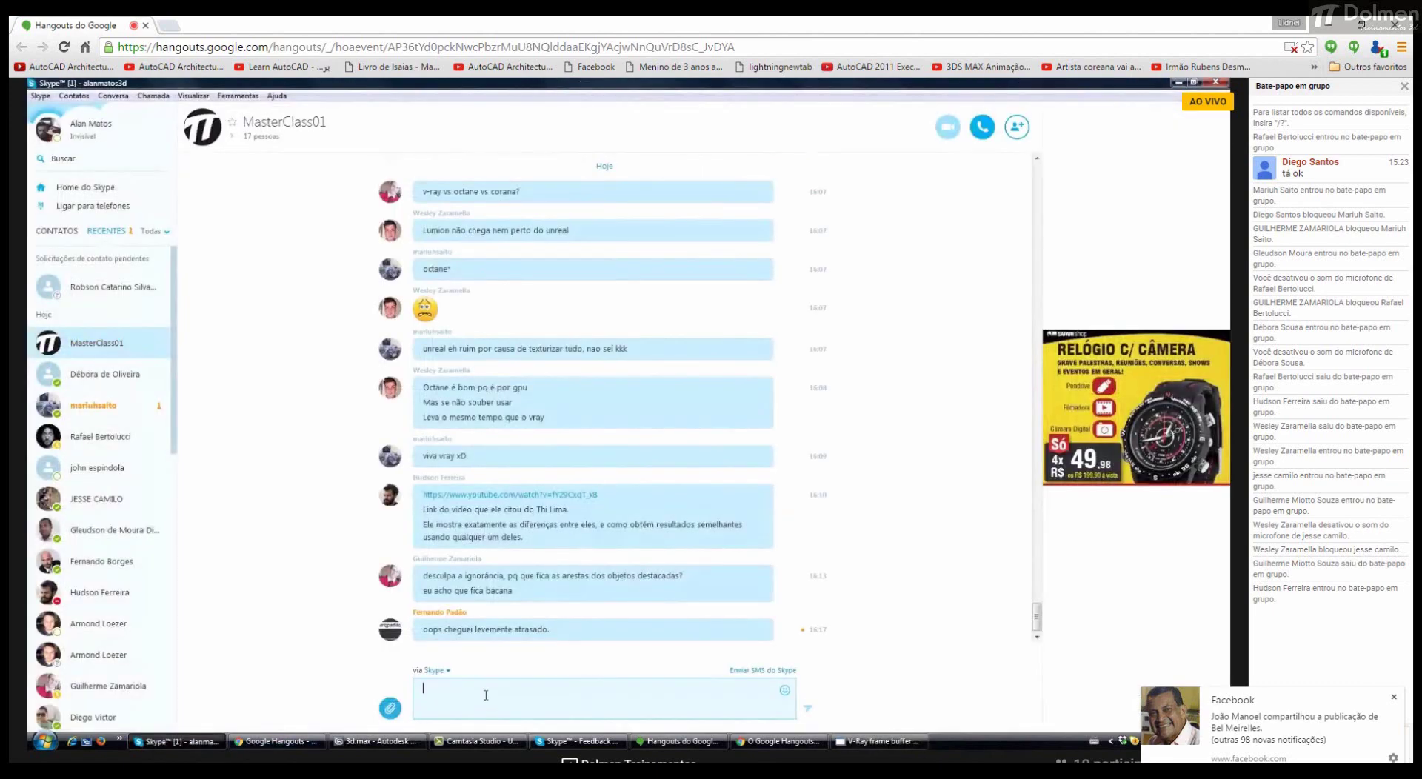
Step: Send 'bem vindo!' in the MasterClass01 chat, then minimize Skype to view the bluish render
{"action": "type", "text": "bem"}
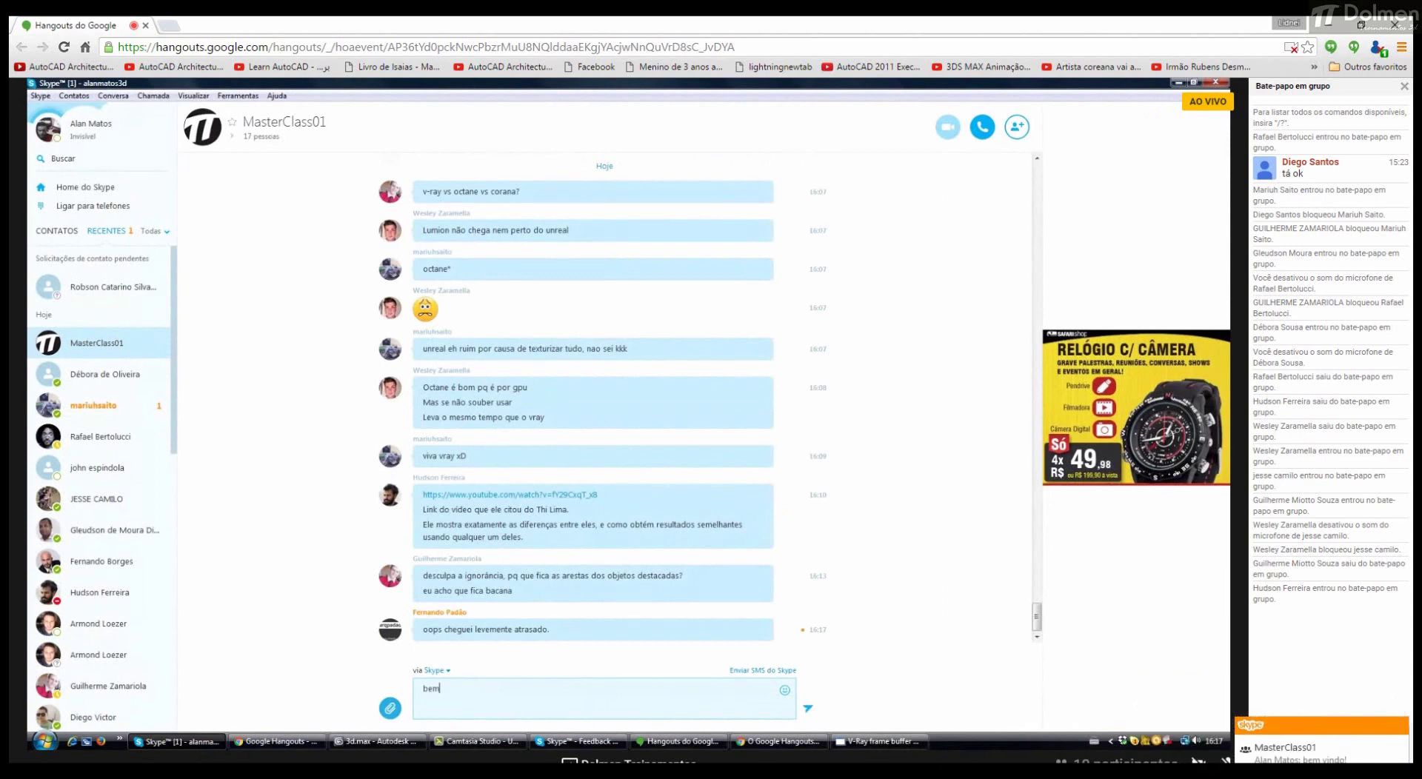
{"action": "type", "text": " vindo!"}
{"action": "key", "text": "Return"}
{"action": "left_click", "coordinate": [178, 741]}
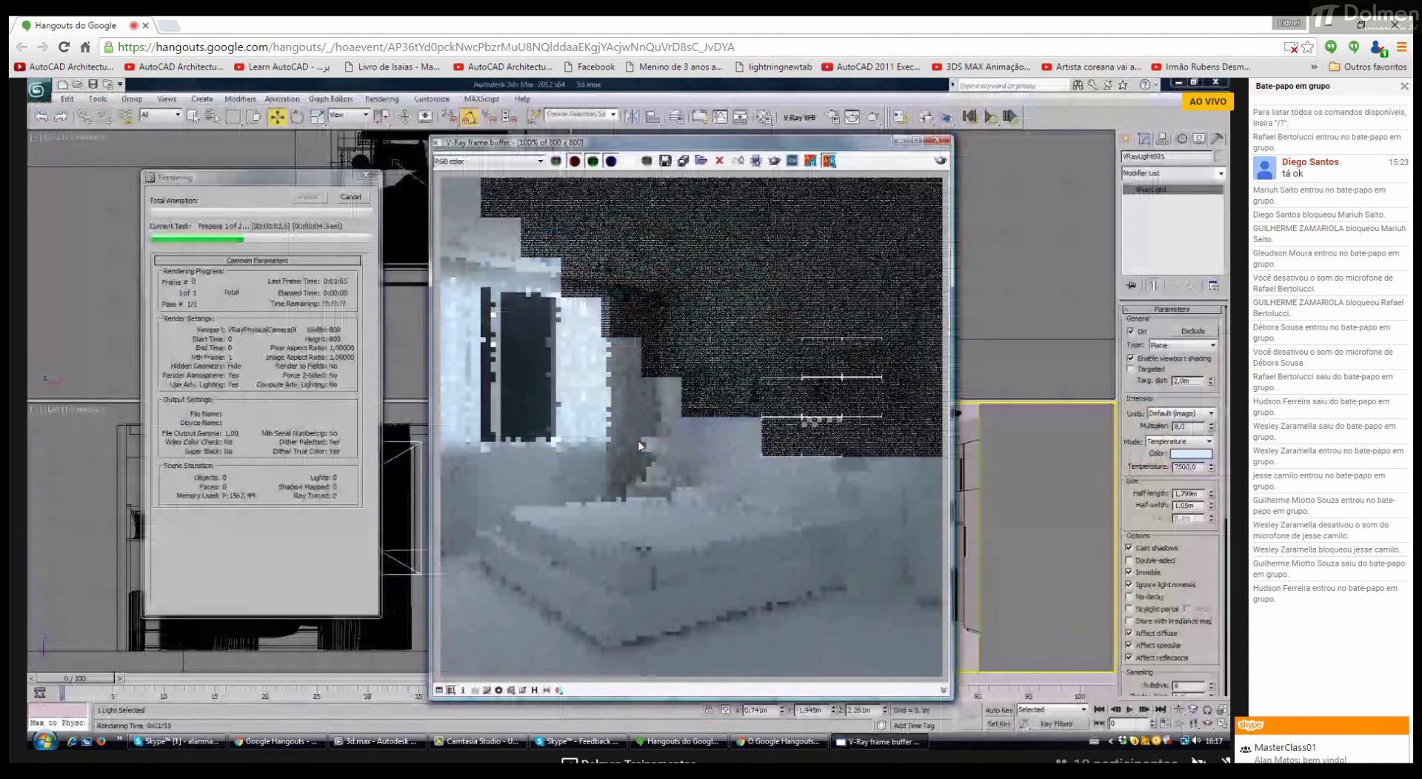
{"action": "key", "text": "alt+Tab"}
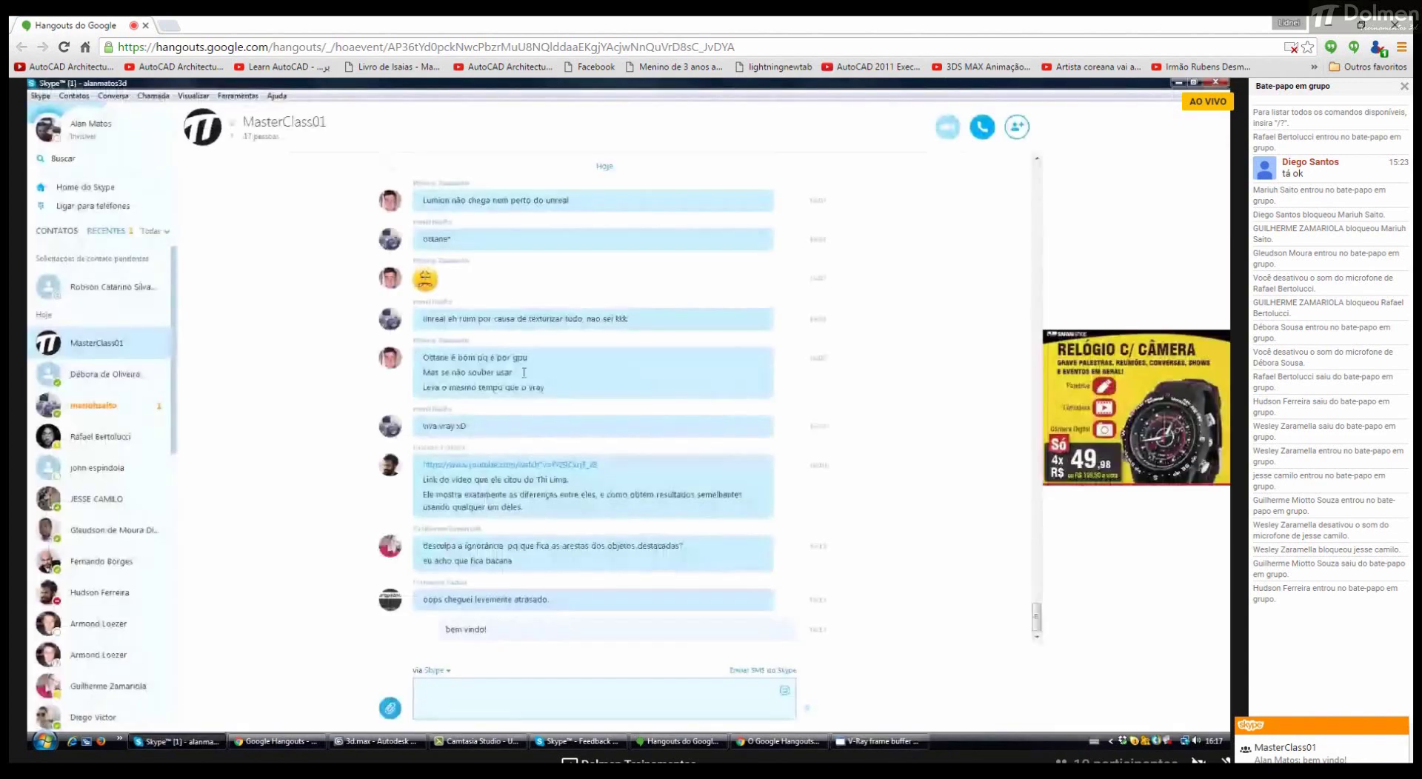
{"action": "left_click", "coordinate": [178, 742]}
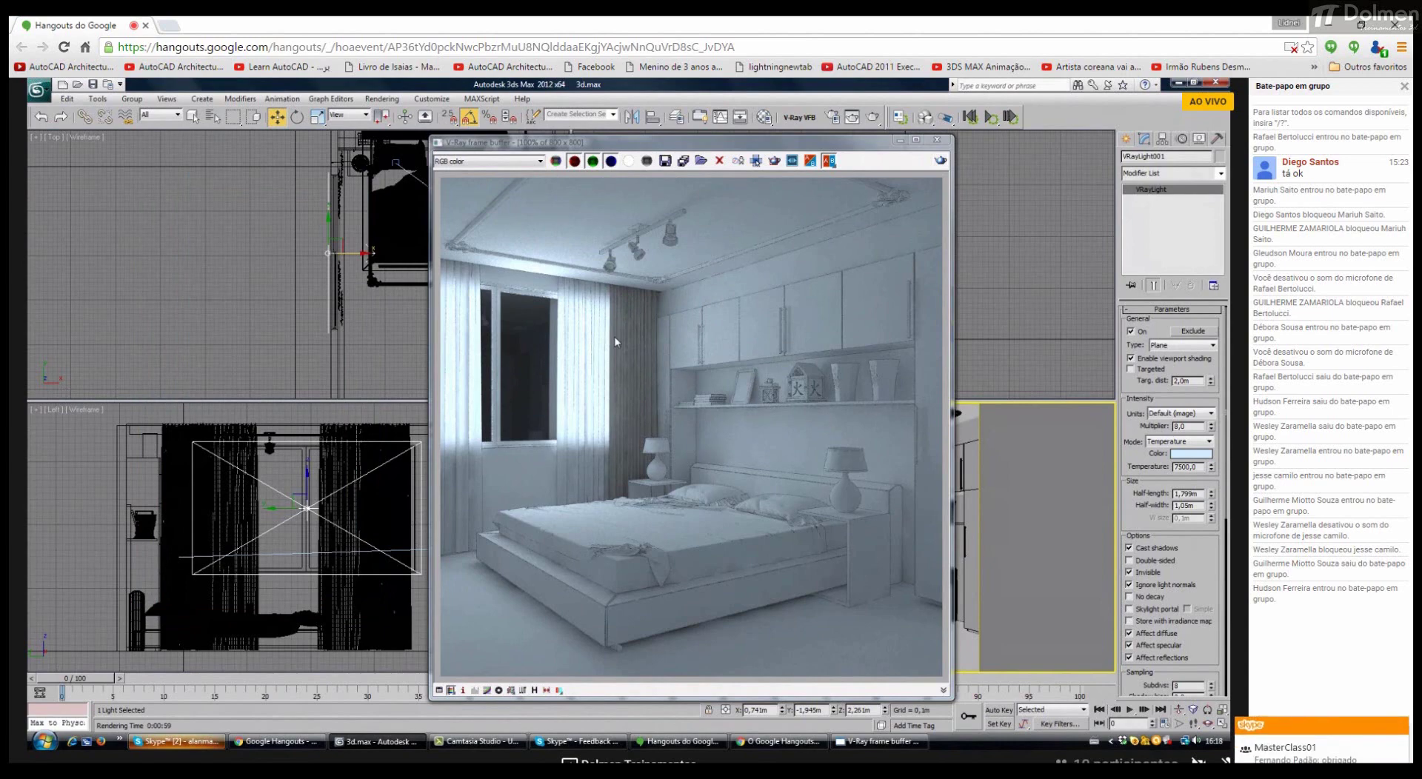
Step: Toggle between the finished render and Skype, ending with the MasterClass01 chat on top
{"action": "left_click", "coordinate": [176, 742]}
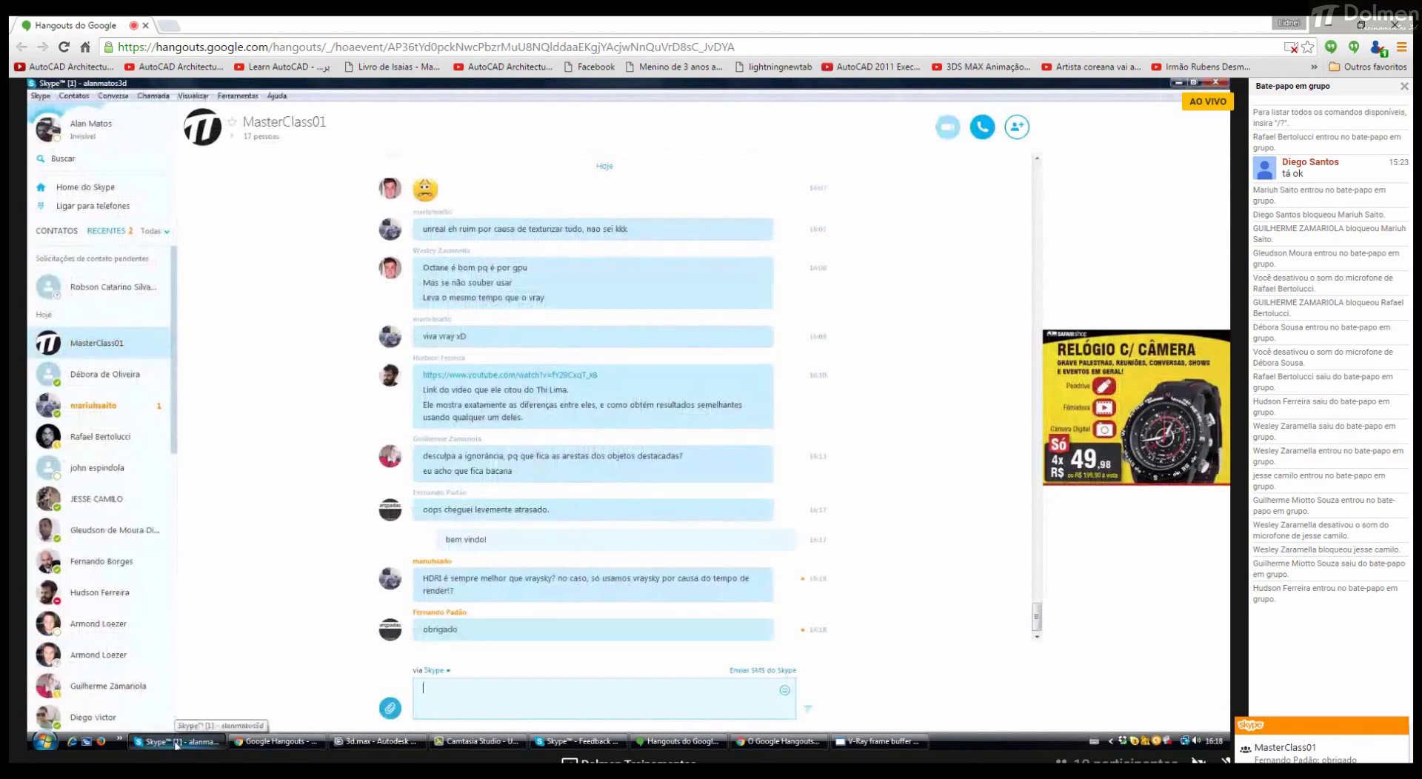
{"action": "left_click", "coordinate": [176, 744]}
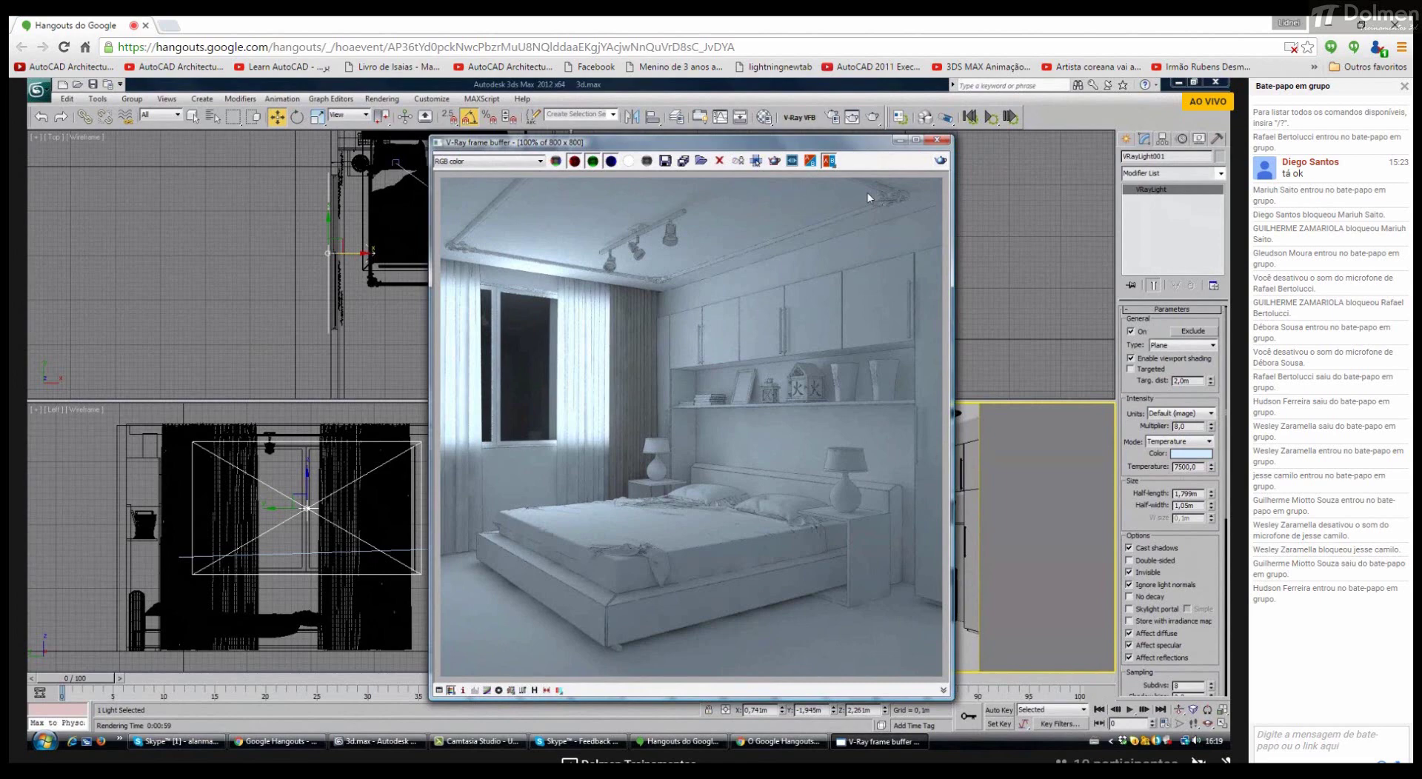
{"action": "key", "text": "alt+Tab"}
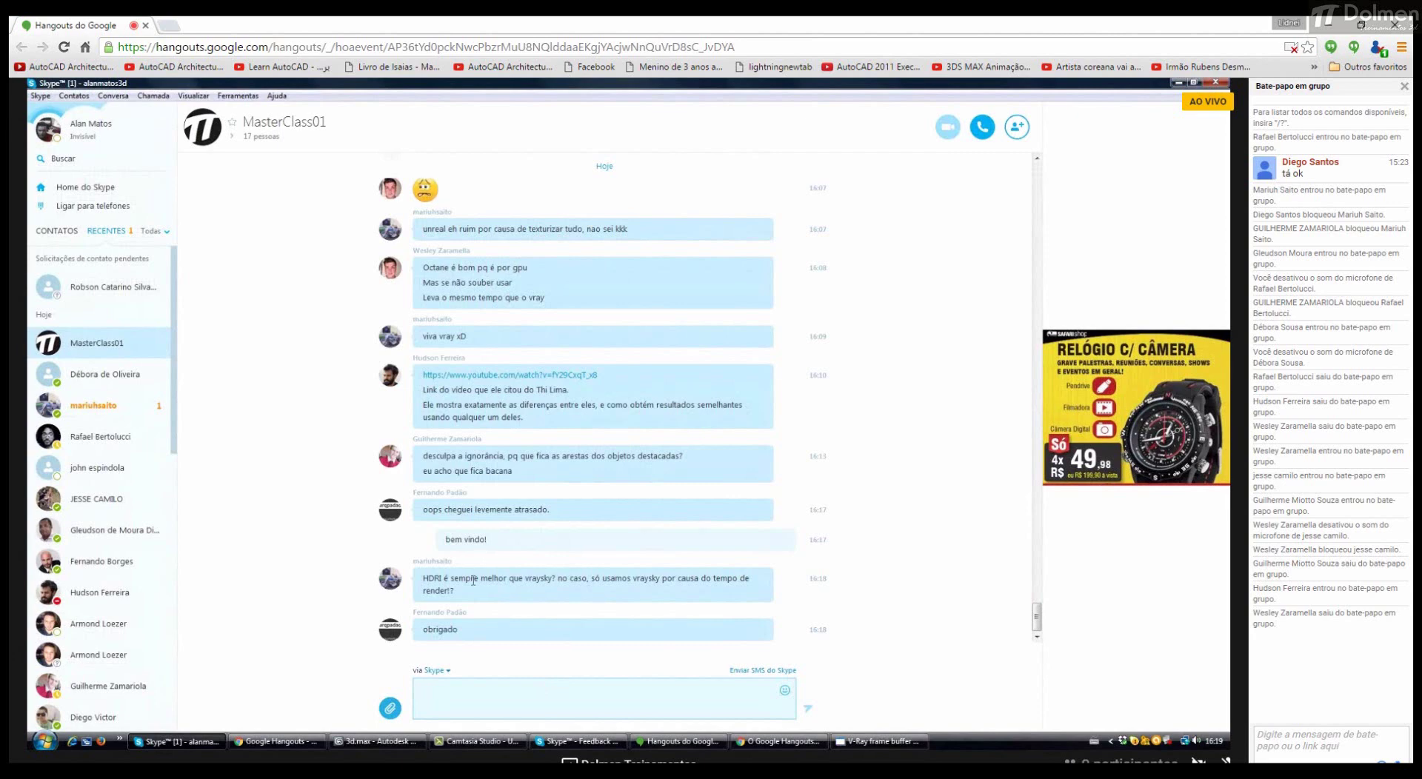
{"action": "left_click", "coordinate": [204, 744]}
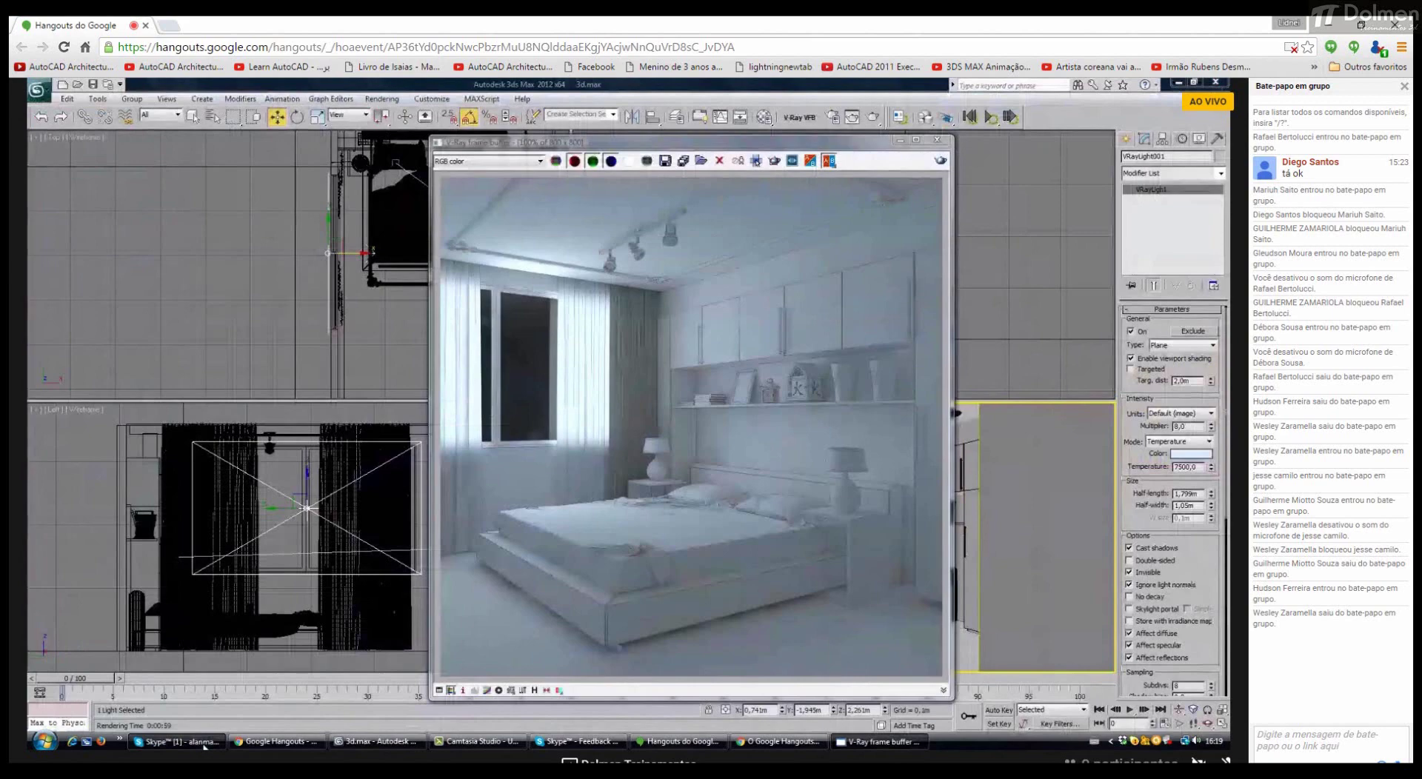
{"action": "key", "text": "alt+Tab"}
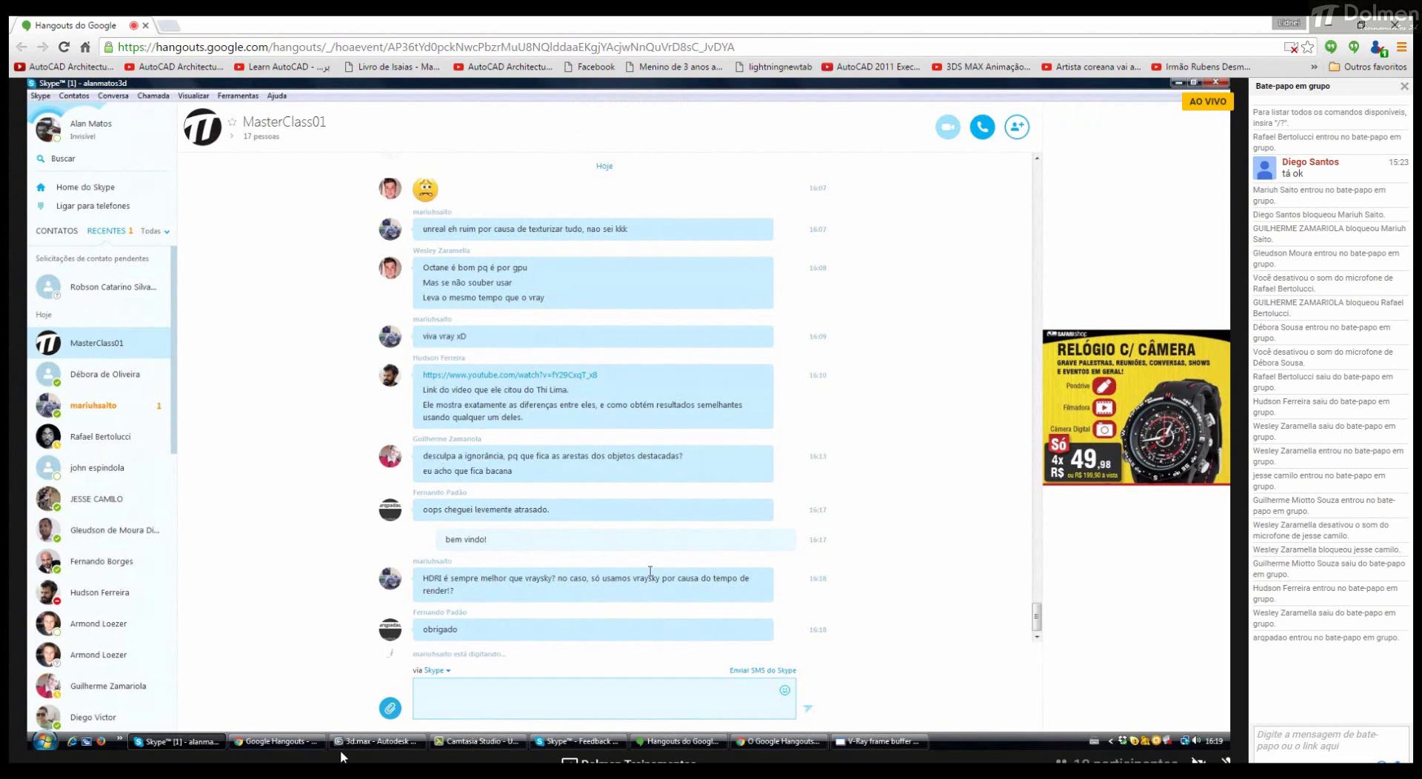
Step: Return to 3ds Max, check Skype replies briefly, then minimize Skype to show the 7500 render
{"action": "key", "text": "alt+Tab"}
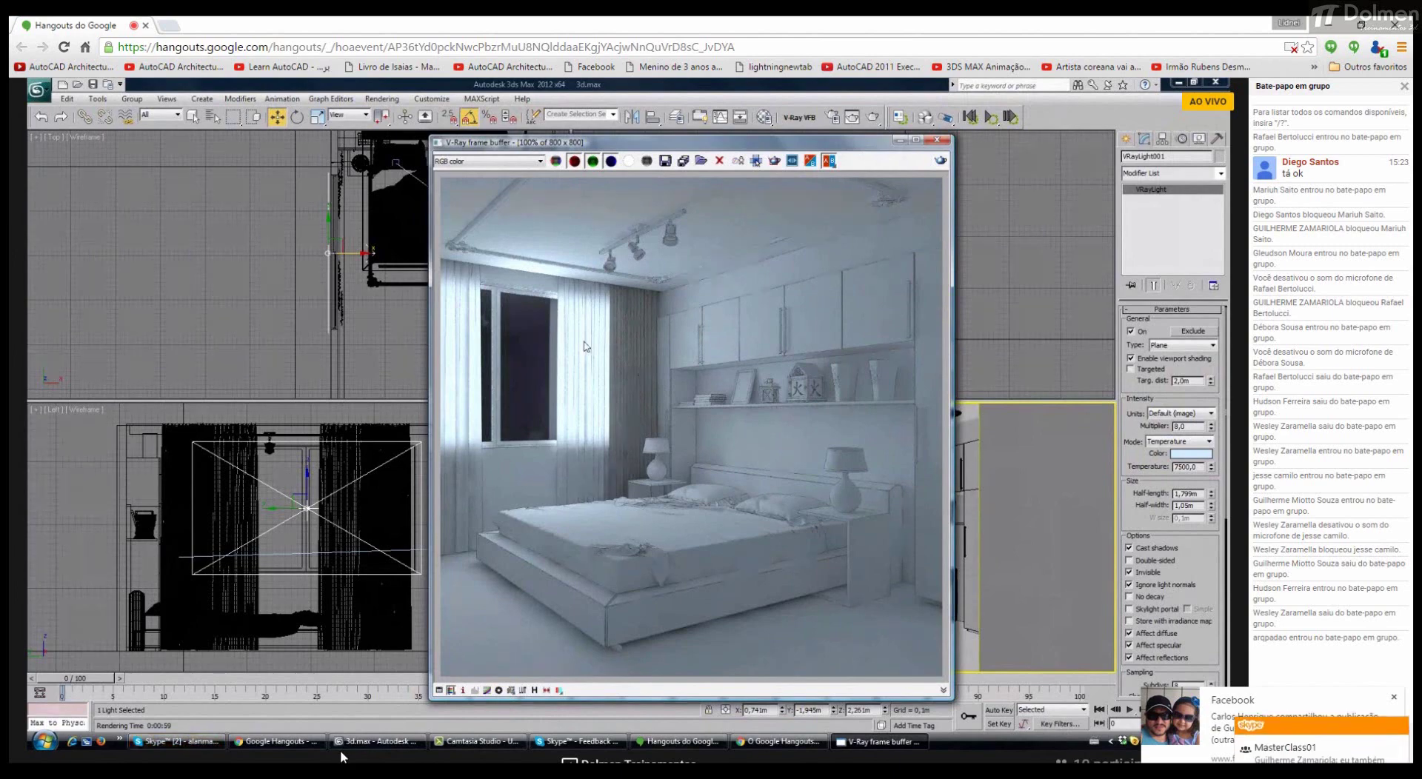
{"action": "left_click", "coordinate": [178, 742]}
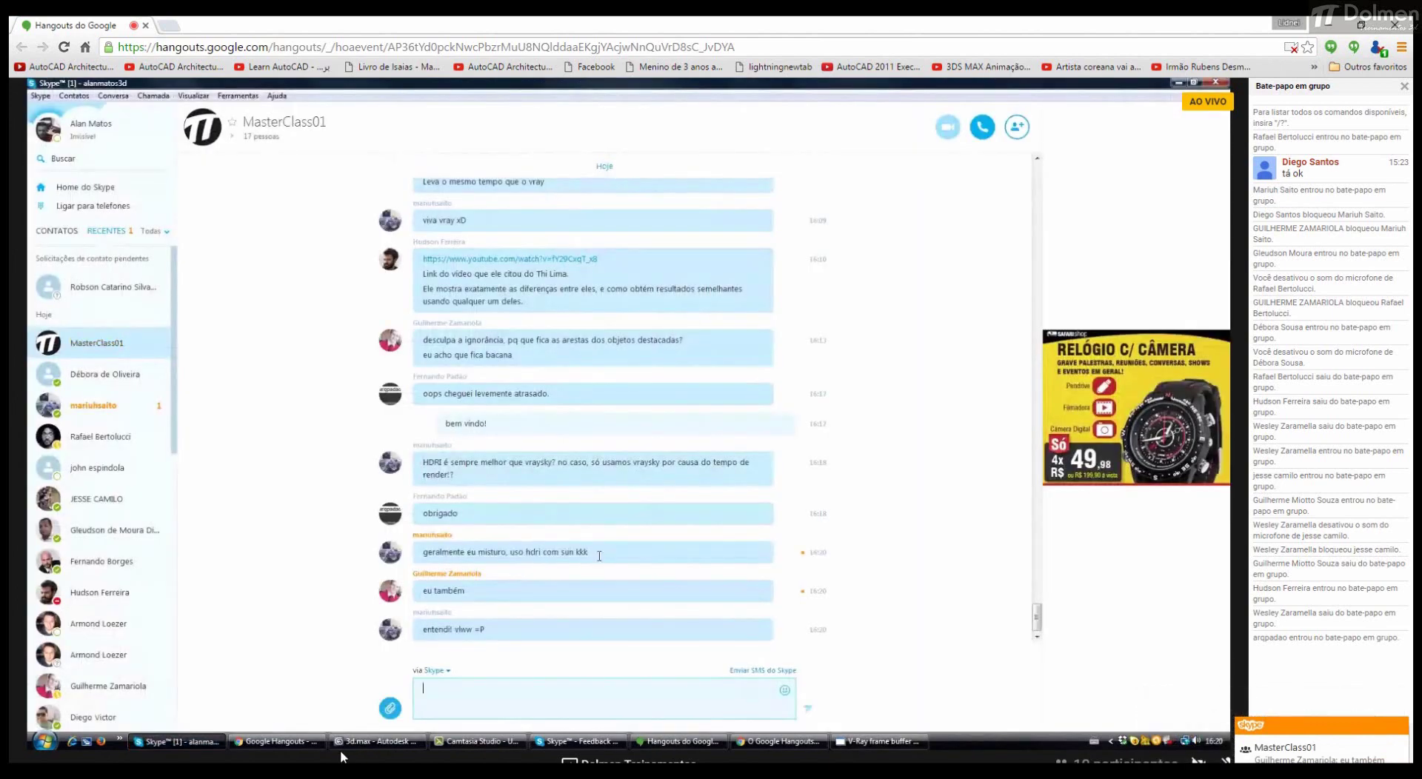
{"action": "left_click", "coordinate": [341, 746]}
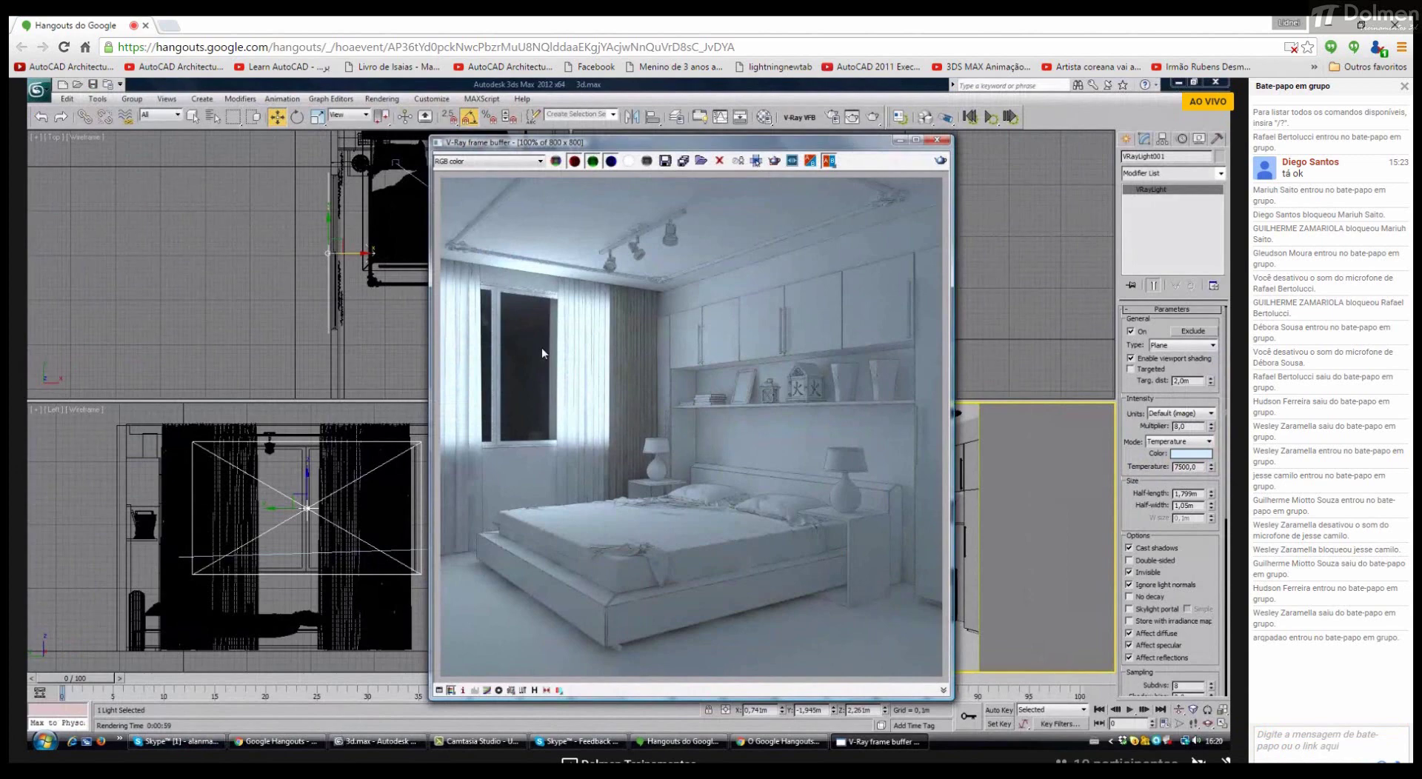
{"action": "mouse_move", "coordinate": [326, 690]}
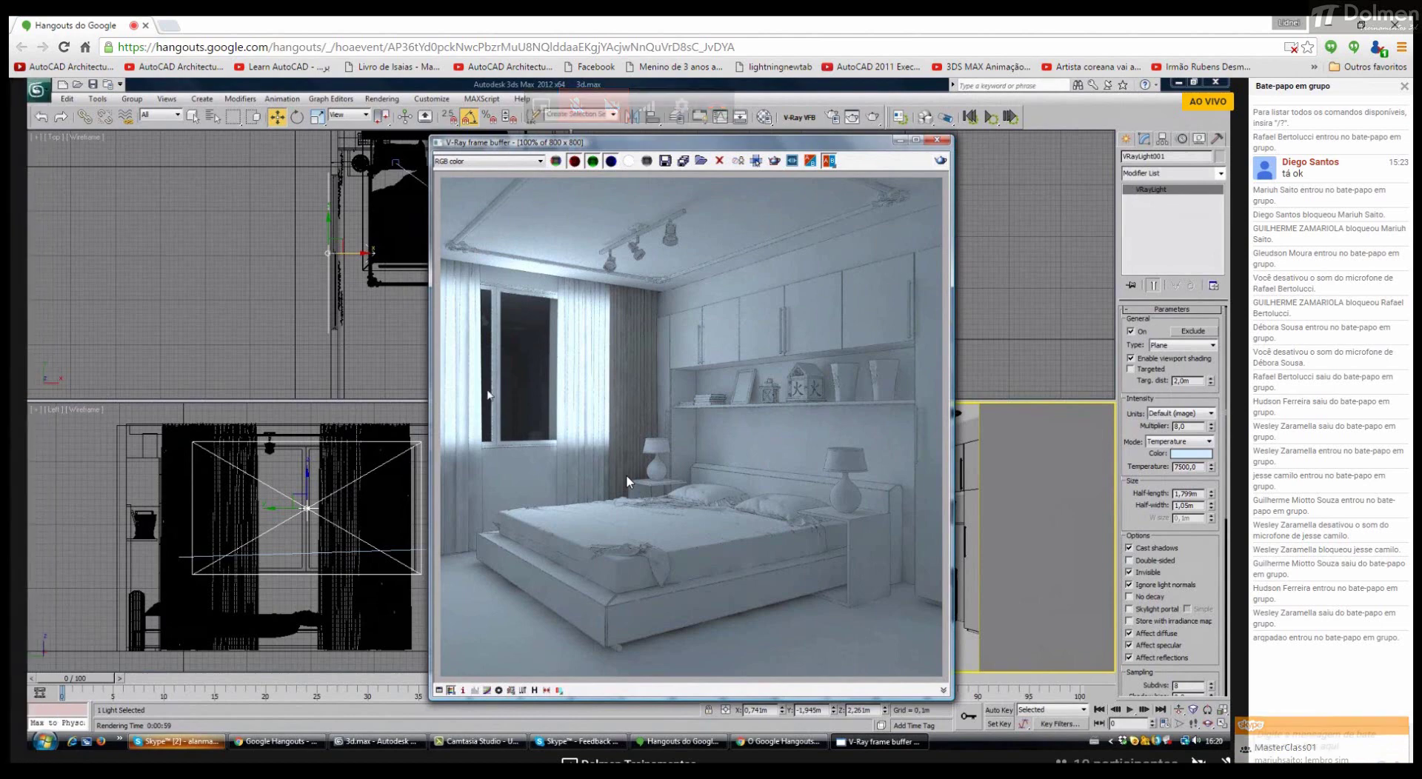
{"action": "key", "text": "alt+Tab"}
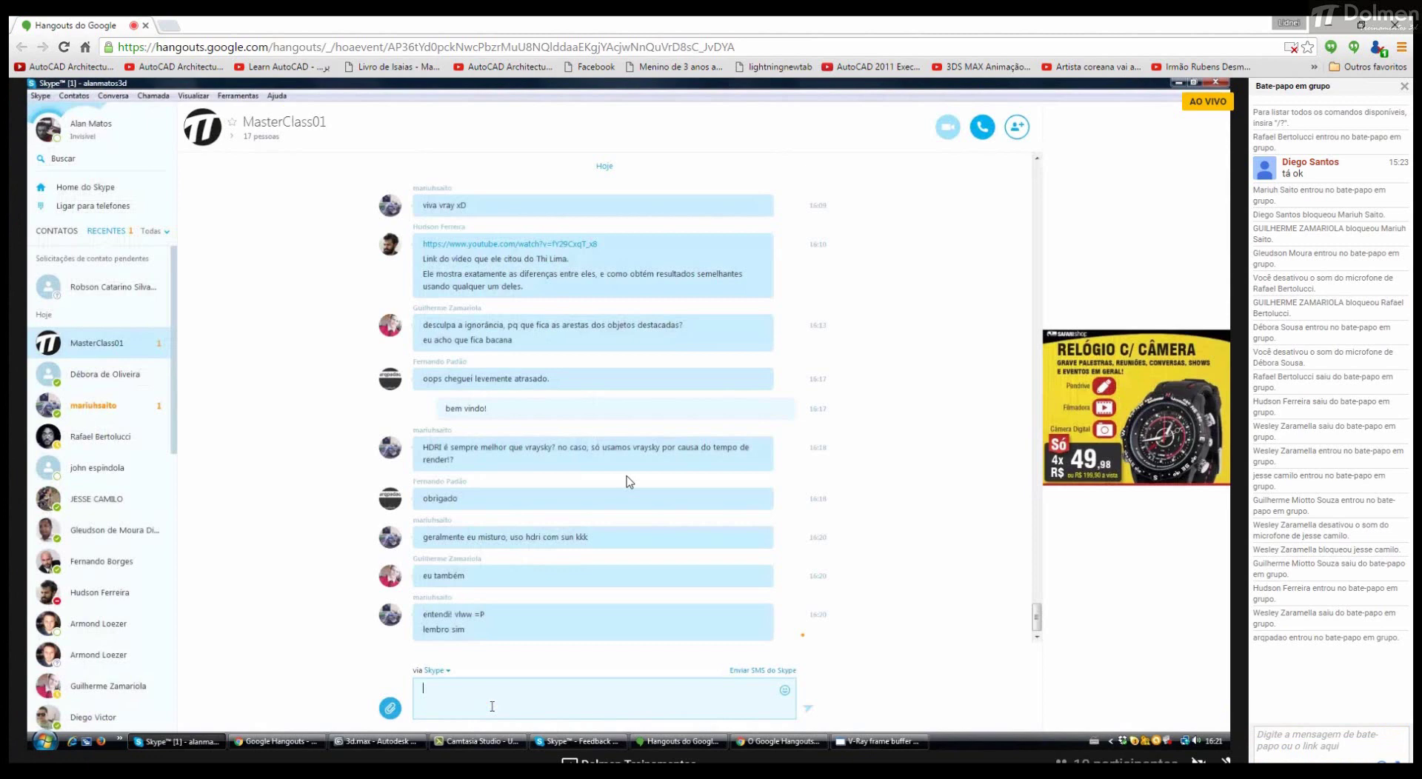
{"action": "mouse_move", "coordinate": [175, 743]}
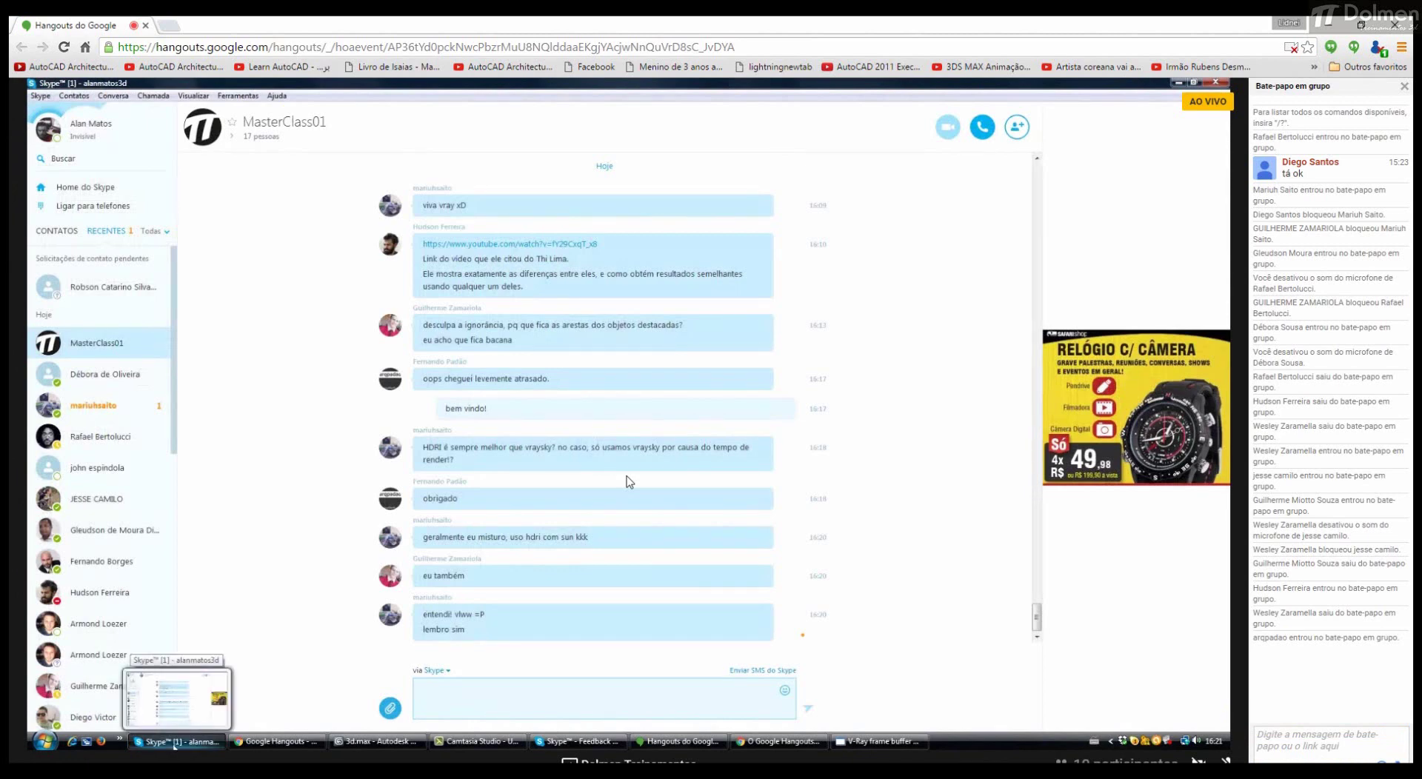
{"action": "left_click", "coordinate": [174, 743]}
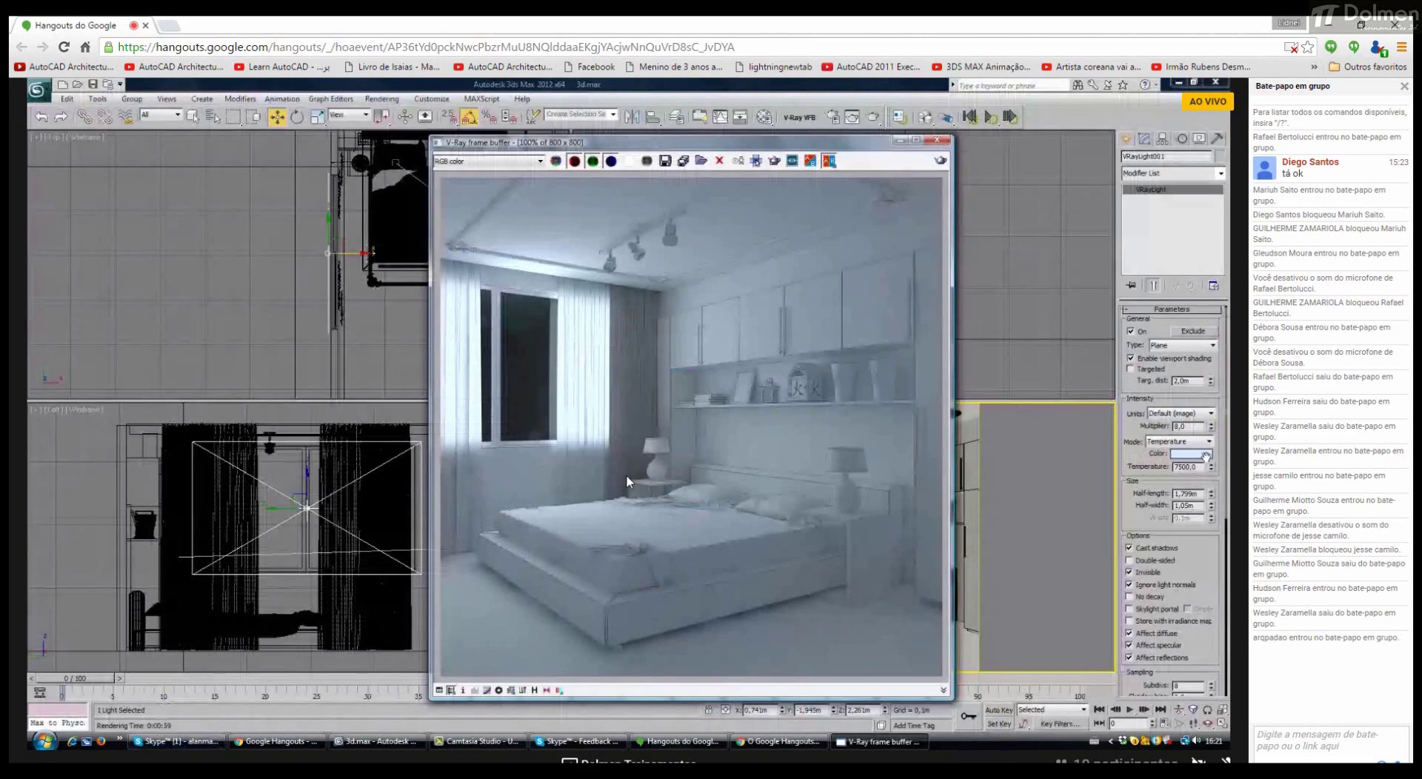
Step: Lower the VRayLight temperature to 4500 and re-render the bedroom from the frame buffer
{"action": "double_click", "coordinate": [1186, 467]}
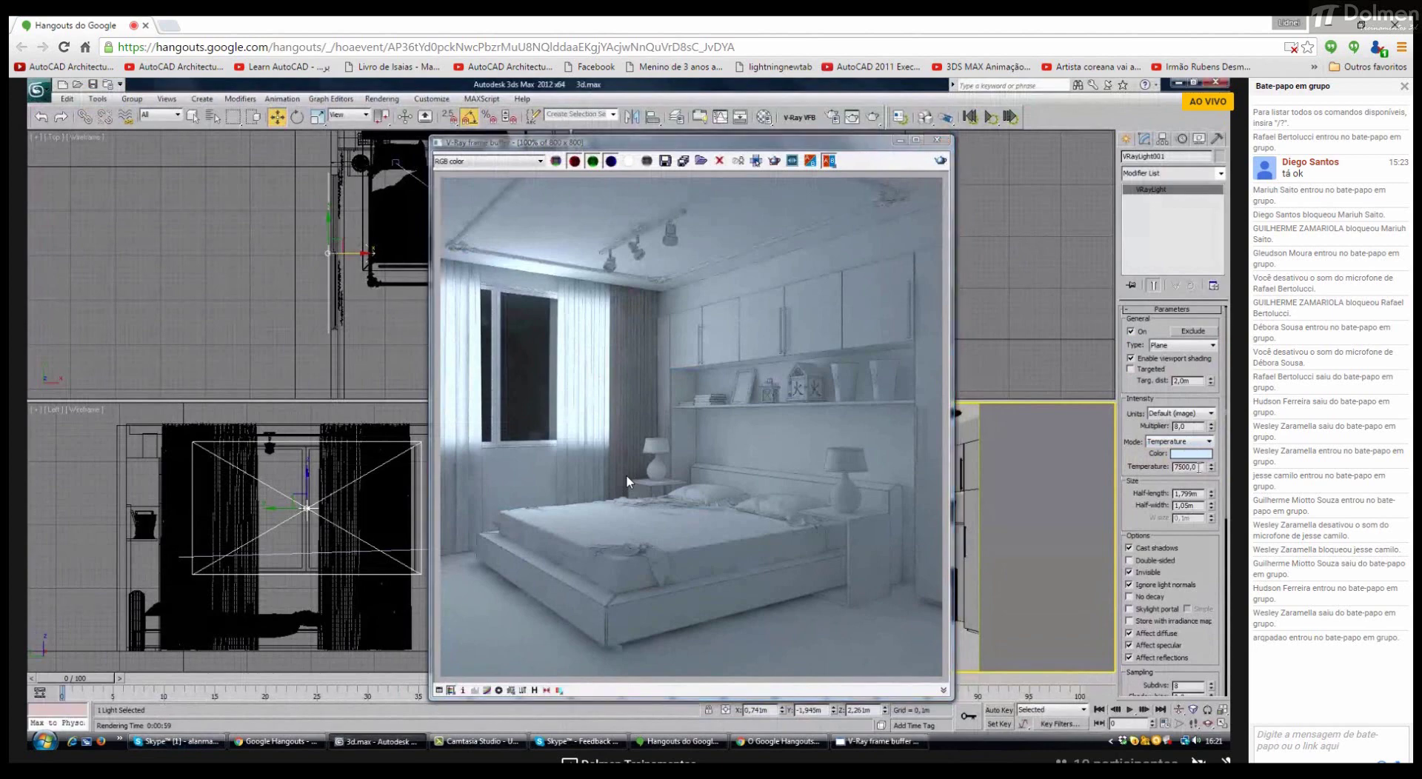
{"action": "type", "text": "4500"}
{"action": "key", "text": "Return"}
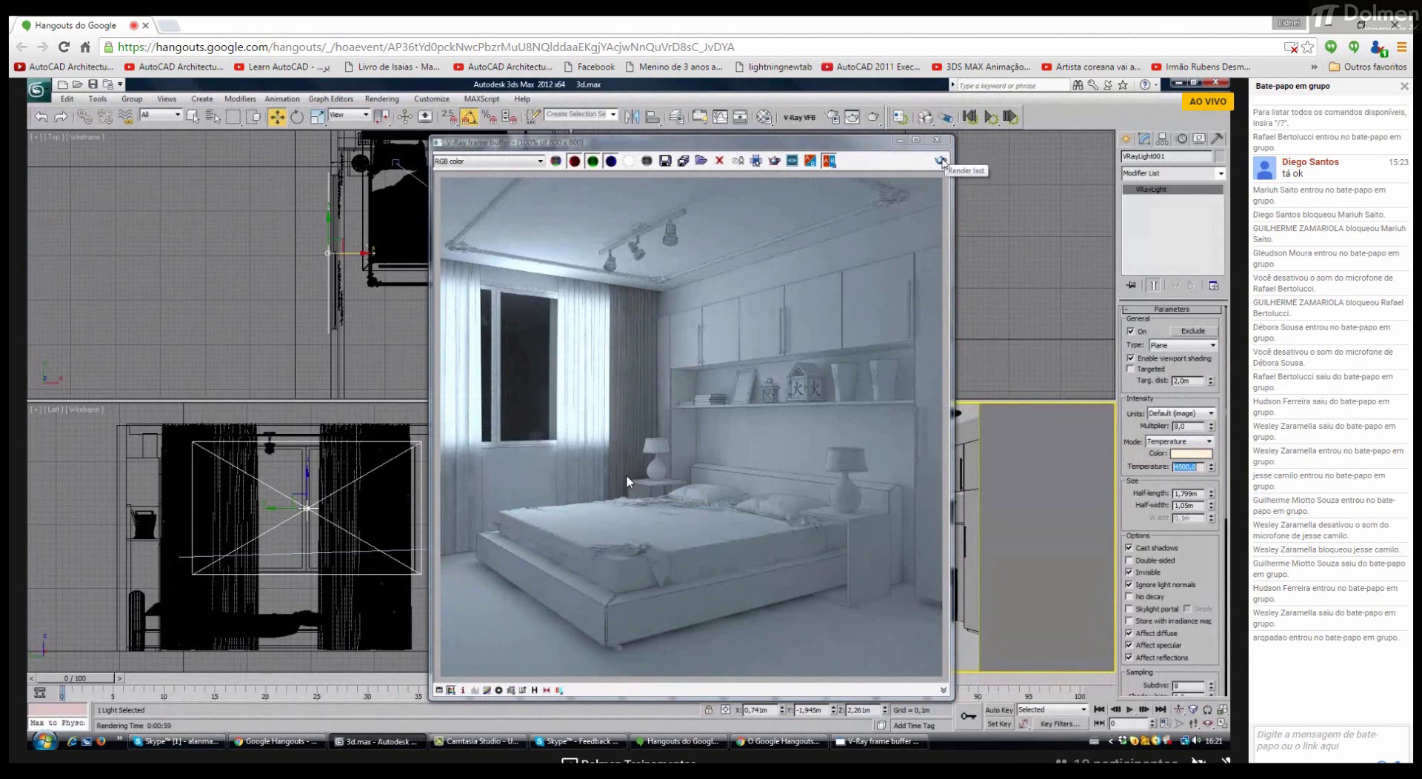
{"action": "left_click", "coordinate": [941, 161]}
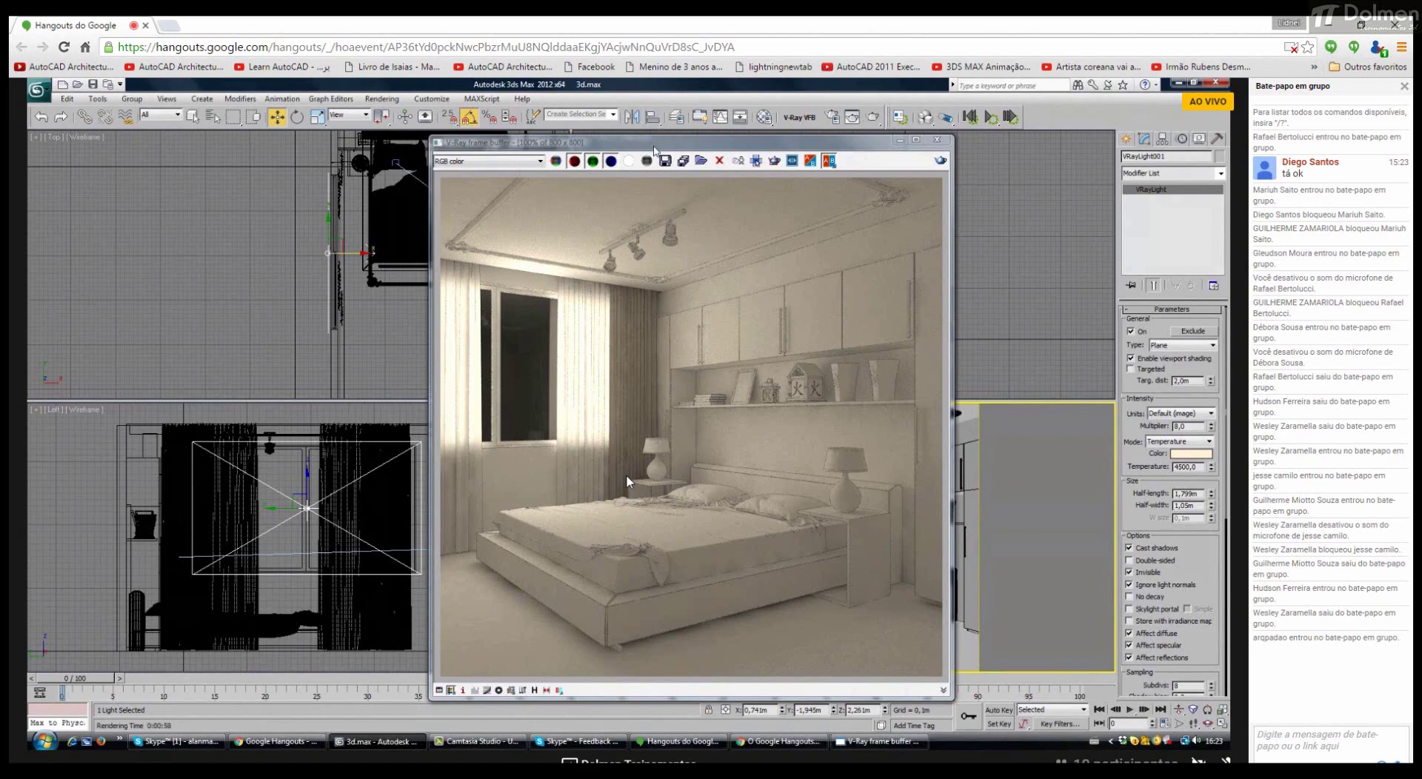
Step: Let the warm 4500 render finish, then drag the V-Ray frame buffer to the right
{"action": "left_click_drag", "start_coordinate": [654, 150], "coordinate": [808, 151]}
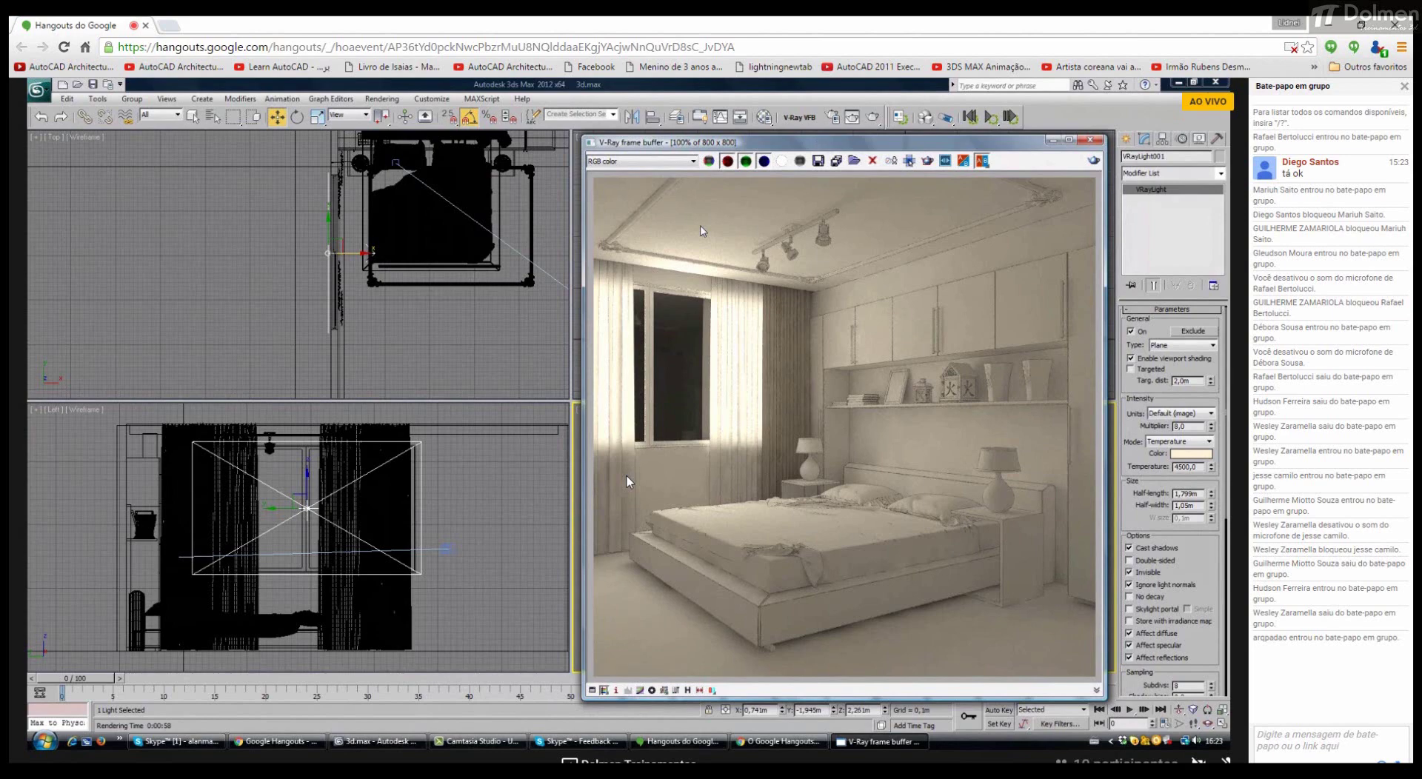
Step: Close the V-Ray frame buffer and briefly check the Skype chat before returning to 3ds Max
{"action": "left_click", "coordinate": [1090, 140]}
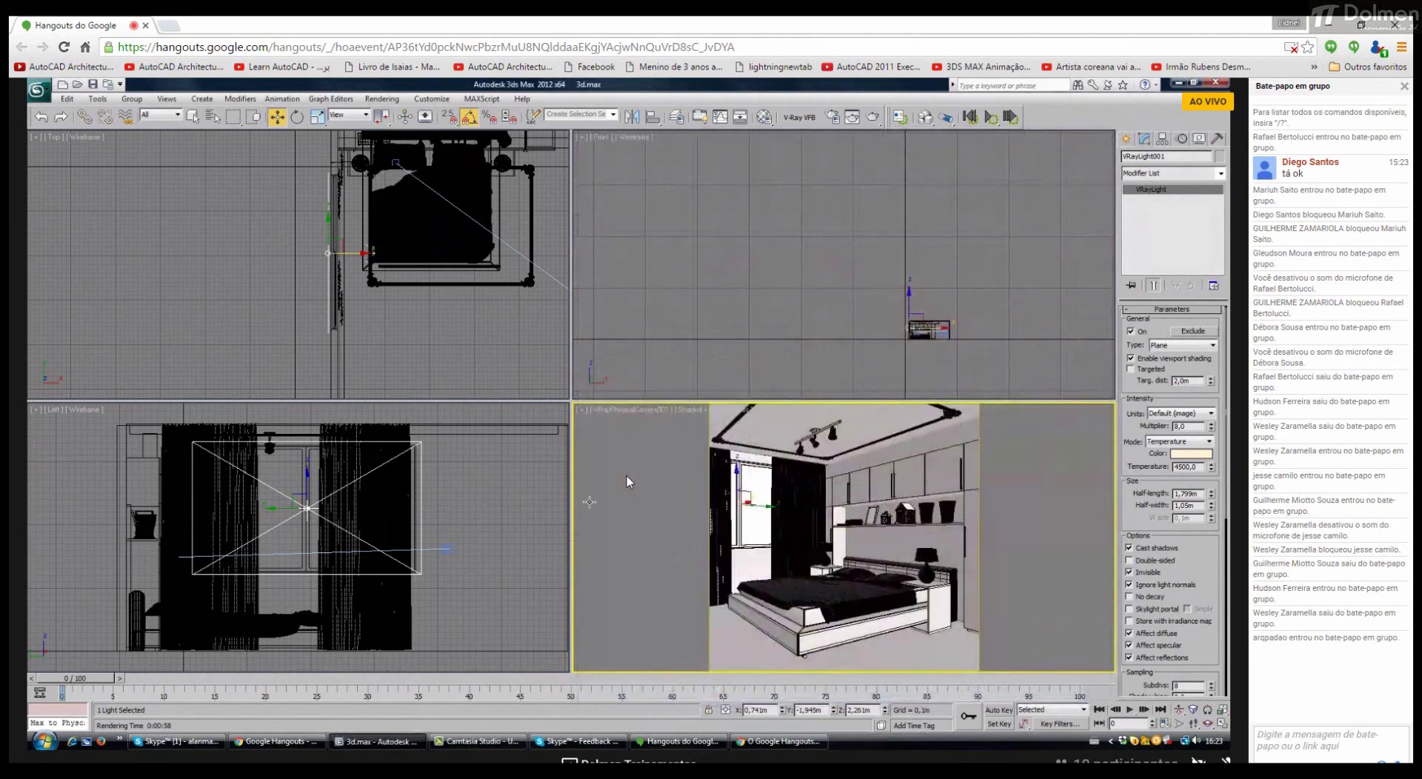
{"action": "left_click", "coordinate": [176, 742]}
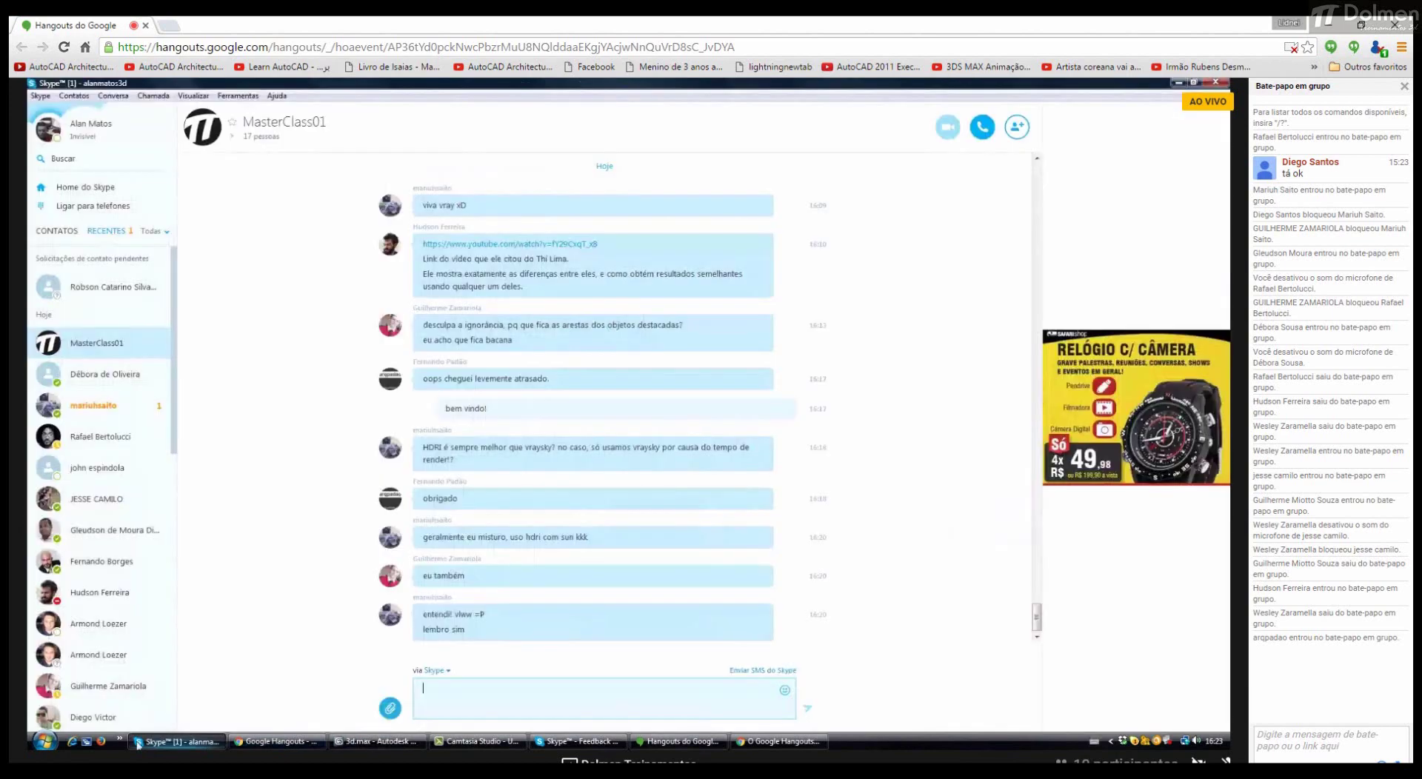
{"action": "left_click", "coordinate": [177, 742]}
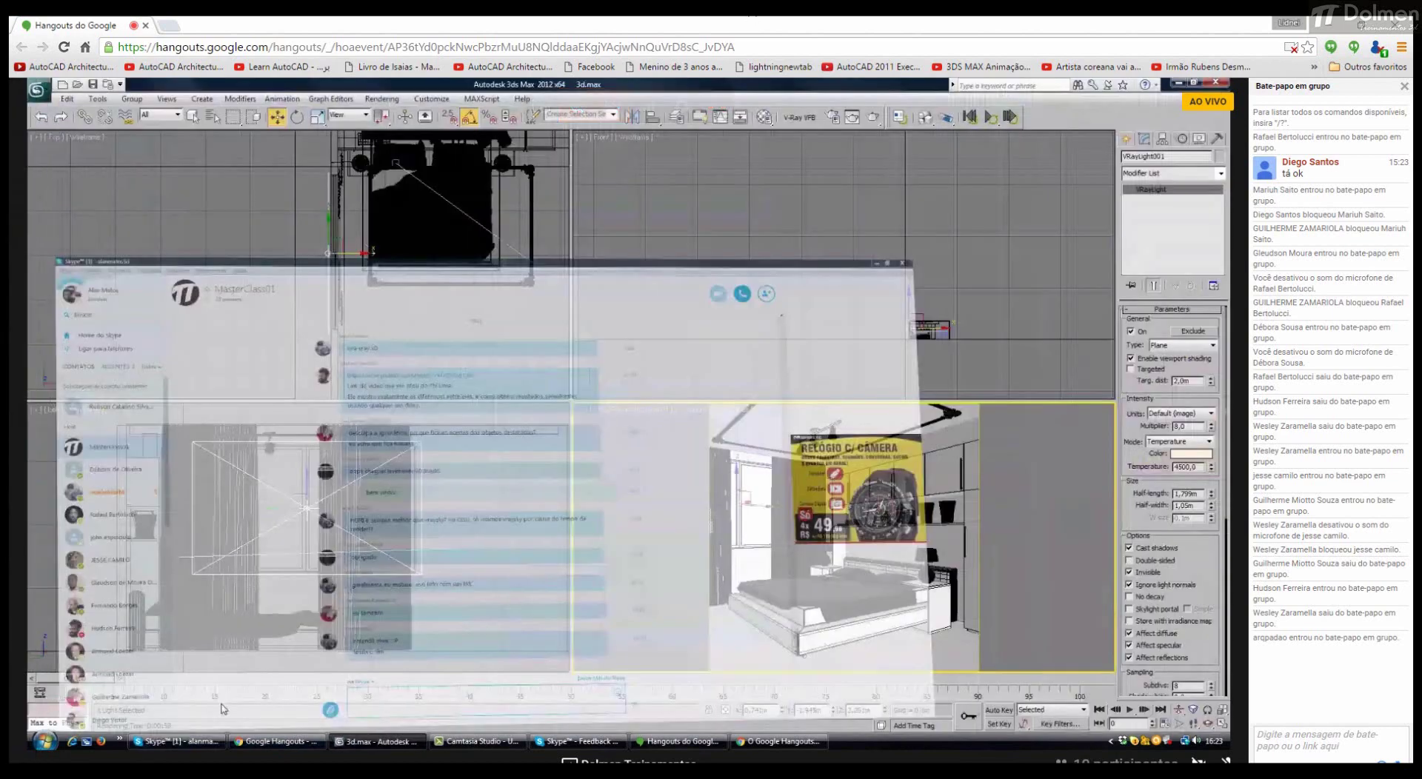
Step: Deselect the light, fit all views to the room, recentre the Top view, and open Render Setup
{"action": "key", "text": "ctrl+d"}
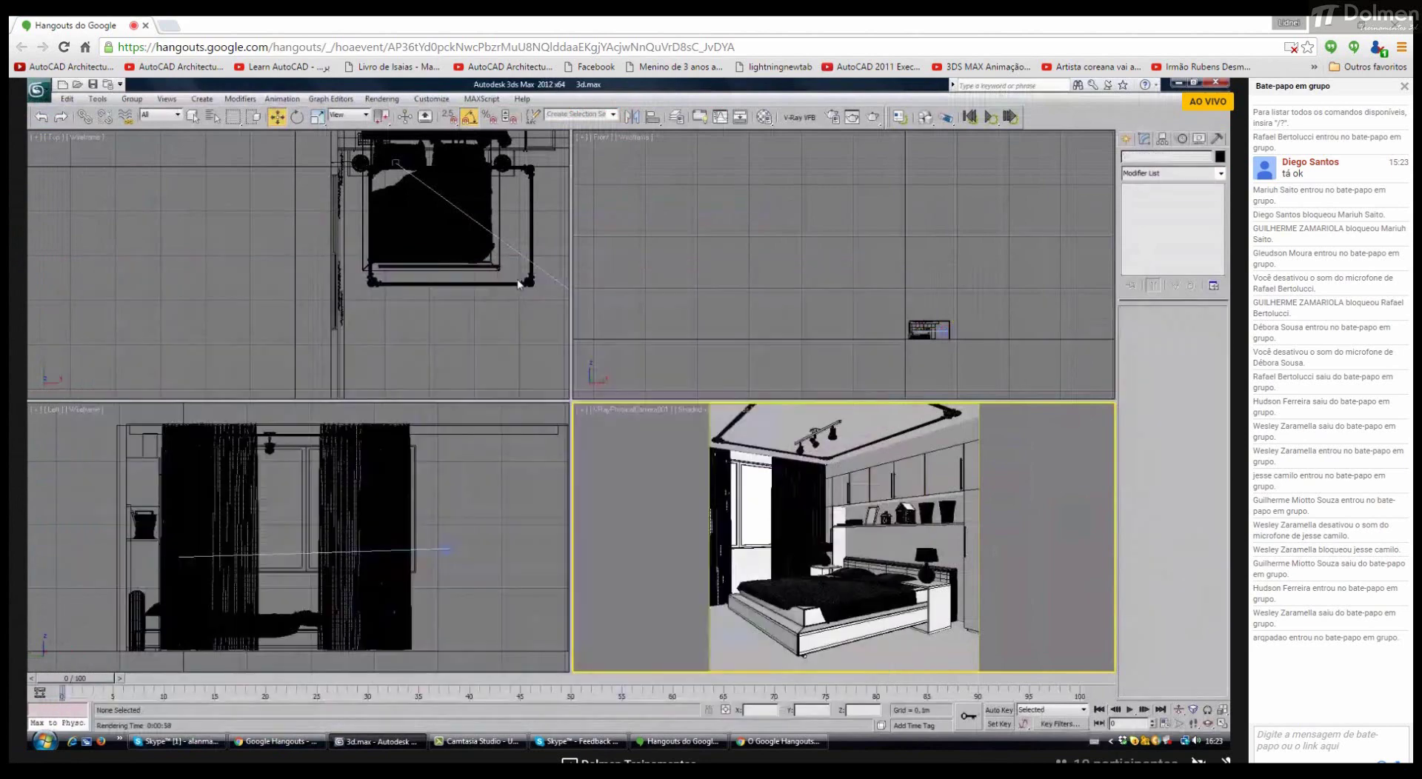
{"action": "scroll", "coordinate": [504, 304], "scroll_direction": "down", "scroll_amount": 5}
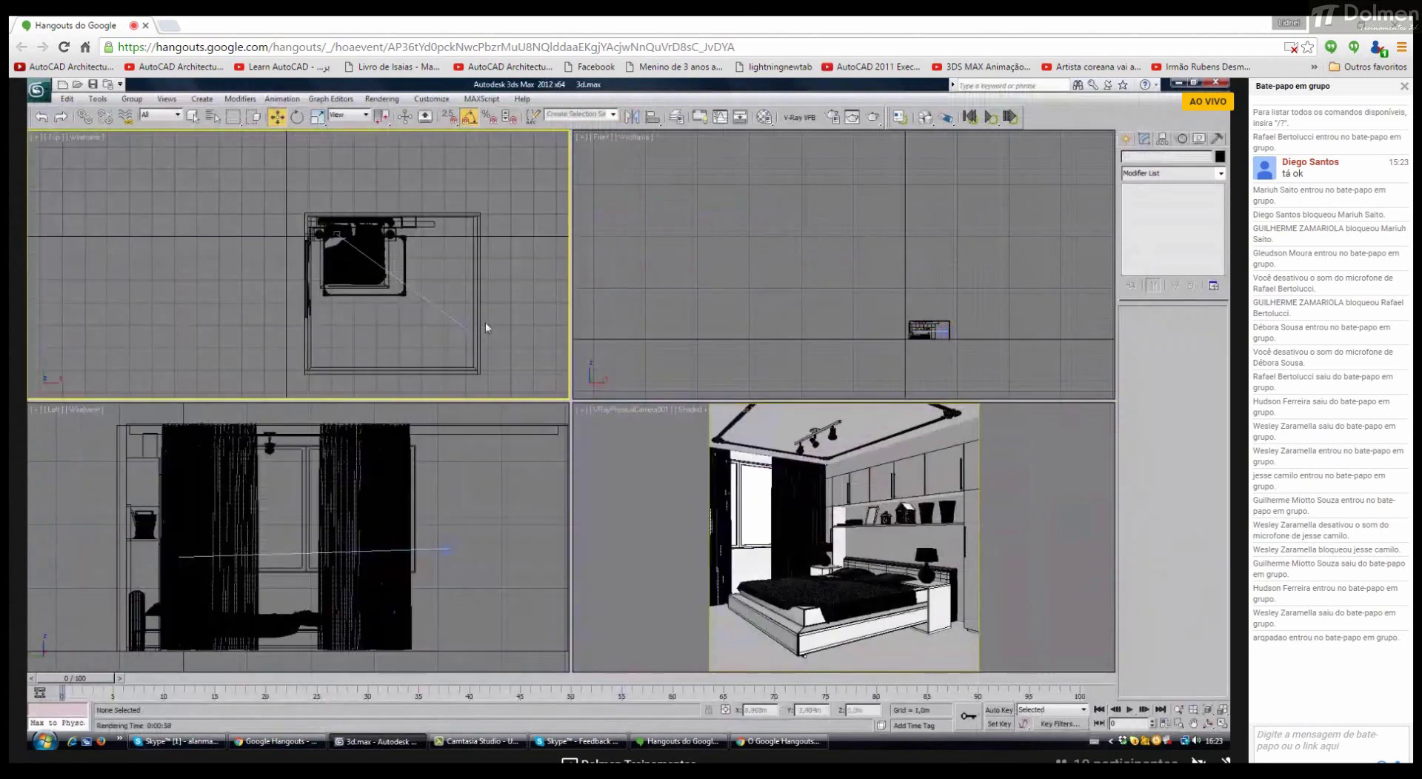
{"action": "left_click", "coordinate": [757, 317]}
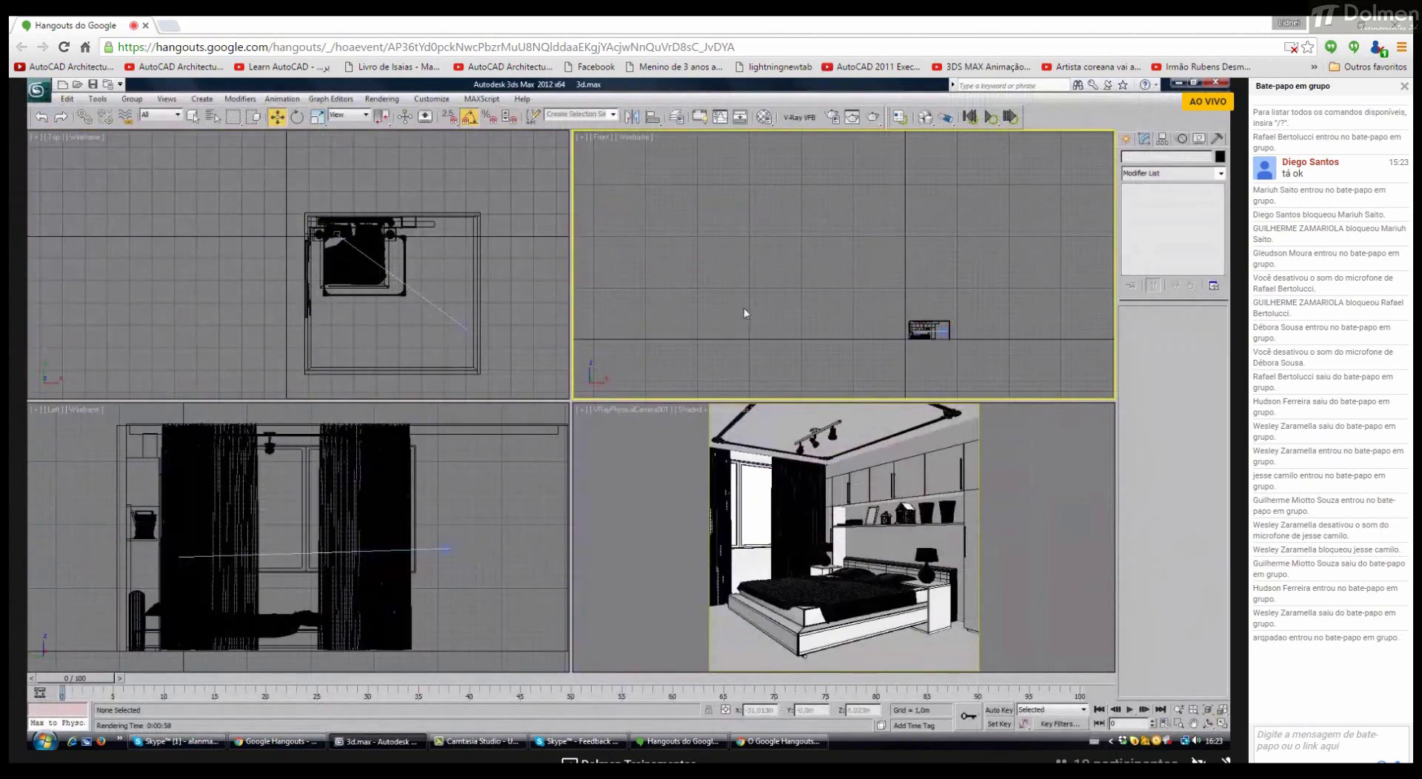
{"action": "key", "text": "ctrl+shift+z"}
{"action": "middle_click_drag", "start_coordinate": [462, 286], "coordinate": [429, 278]}
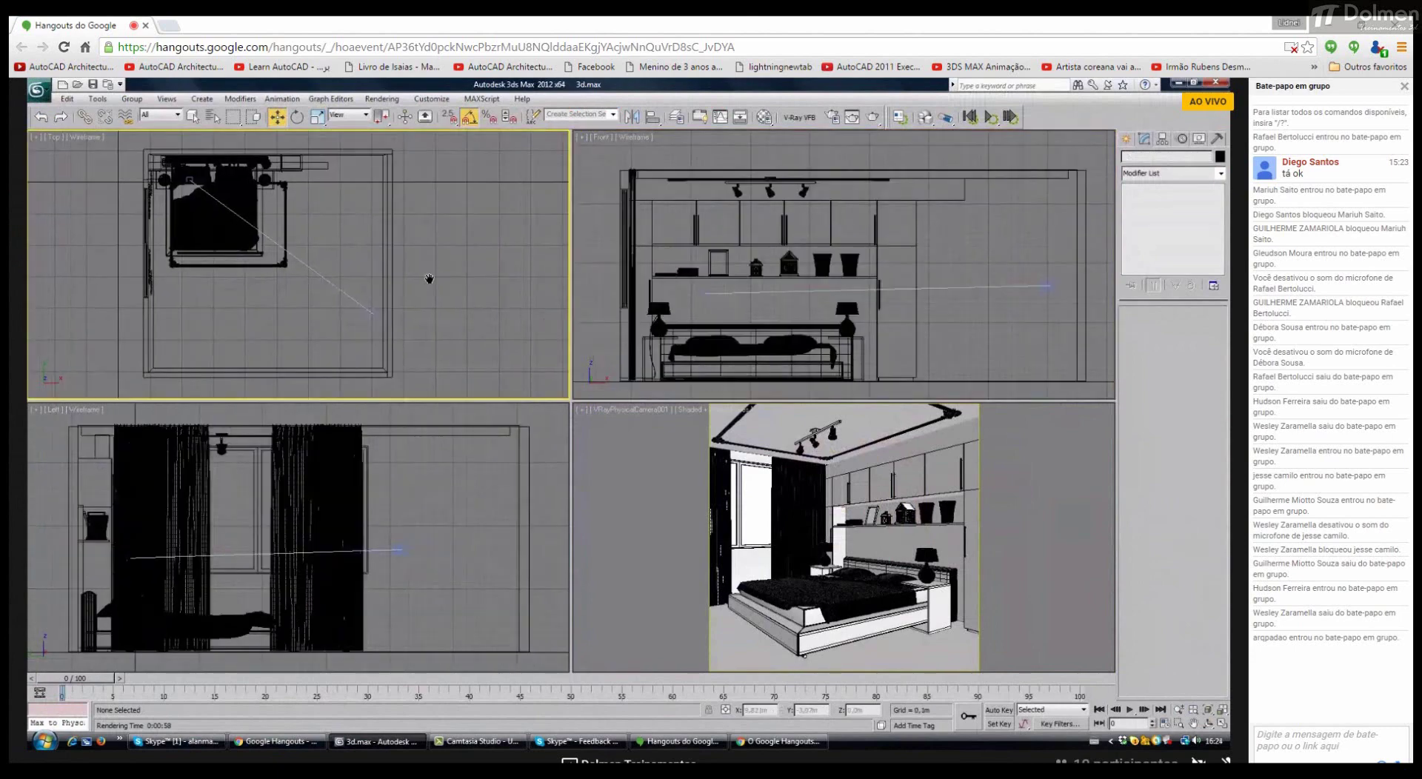
{"action": "left_click", "coordinate": [836, 122]}
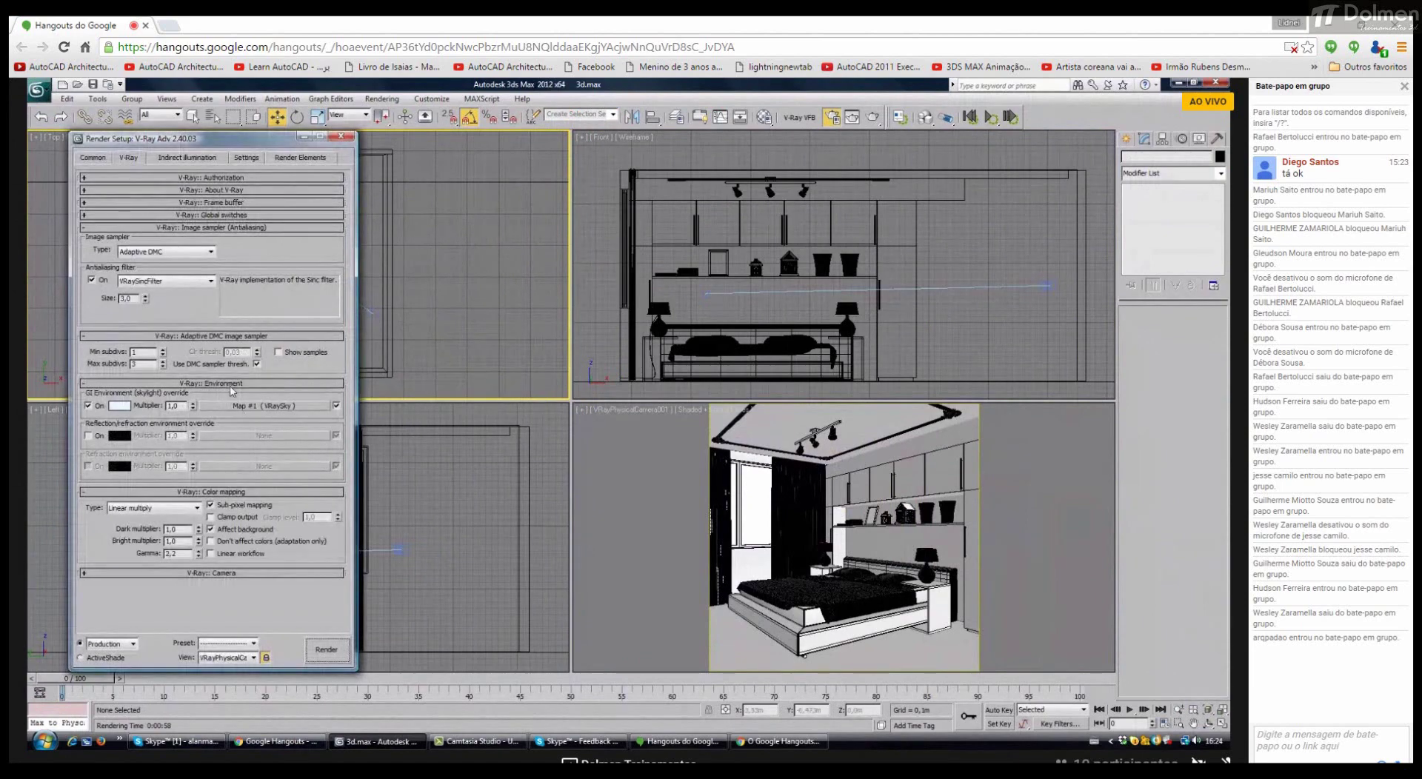
Step: Clear the VRaySky map from the GI environment override, turn the override off, then return to Skype
{"action": "right_click", "coordinate": [257, 406]}
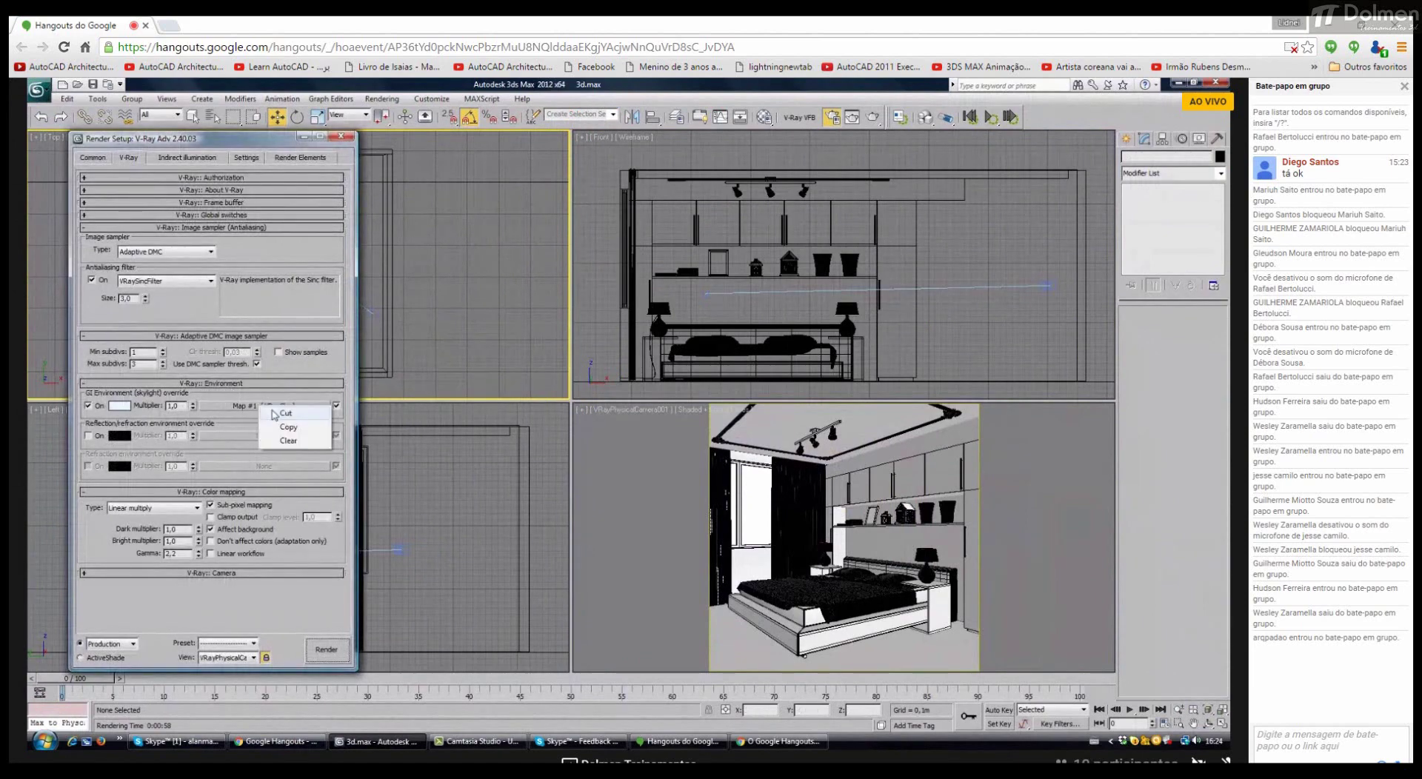
{"action": "left_click", "coordinate": [283, 447]}
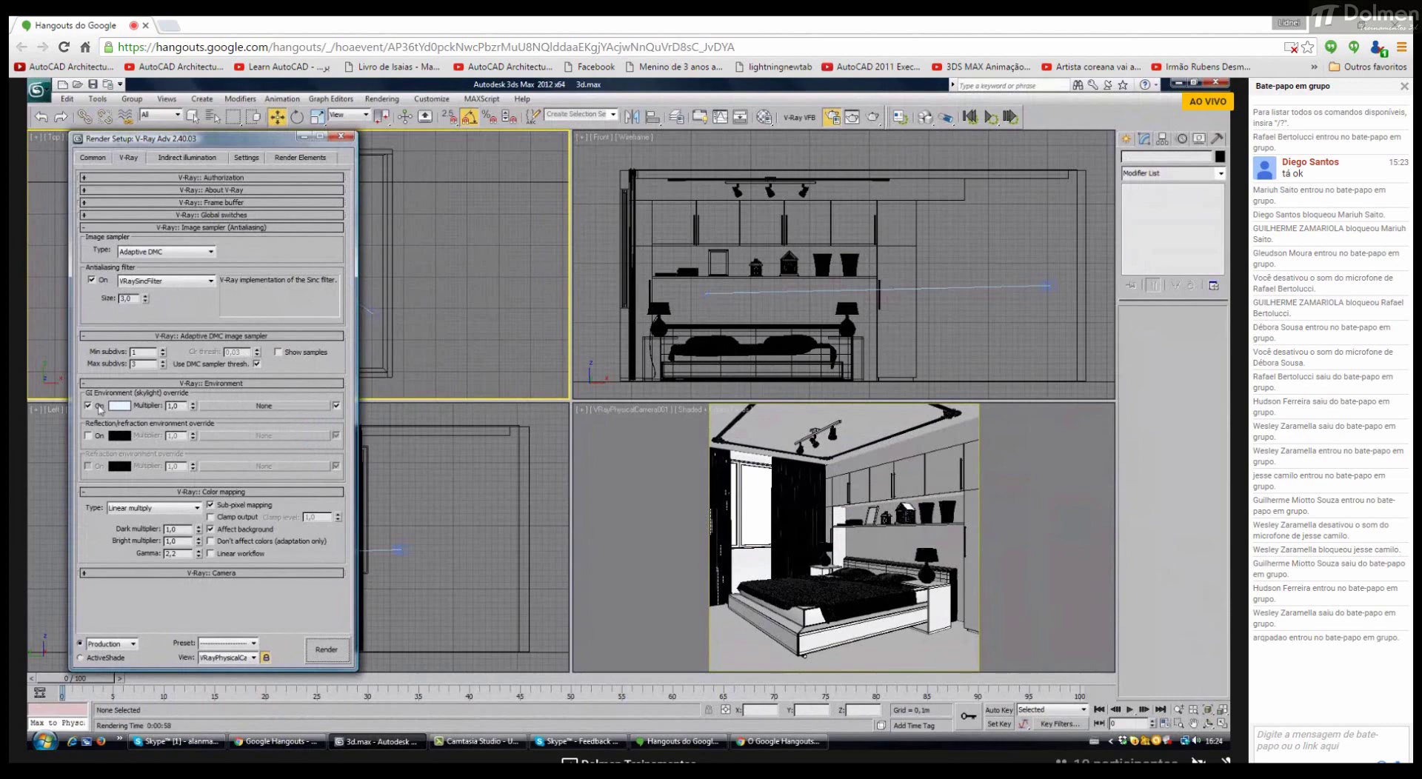
{"action": "left_click", "coordinate": [100, 407]}
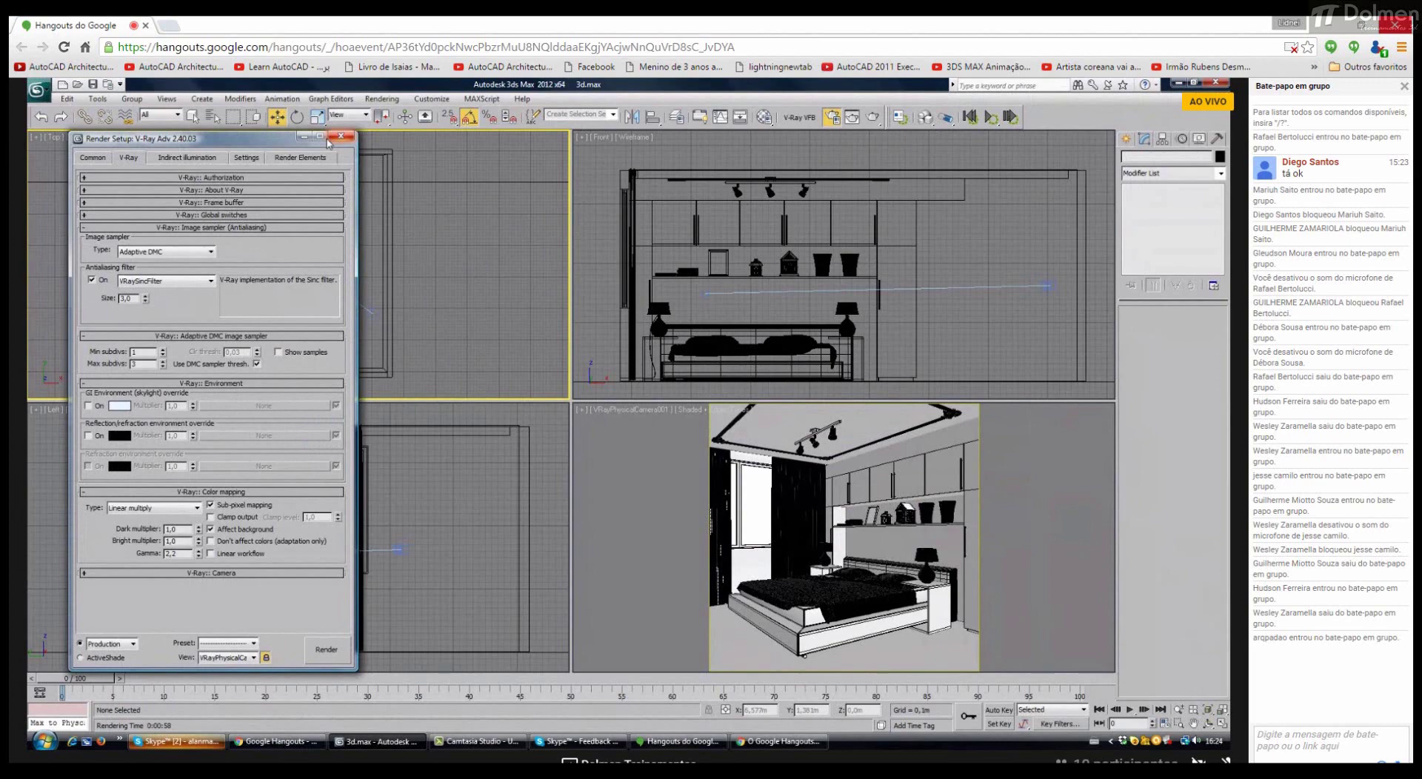
{"action": "key", "text": "alt+Tab"}
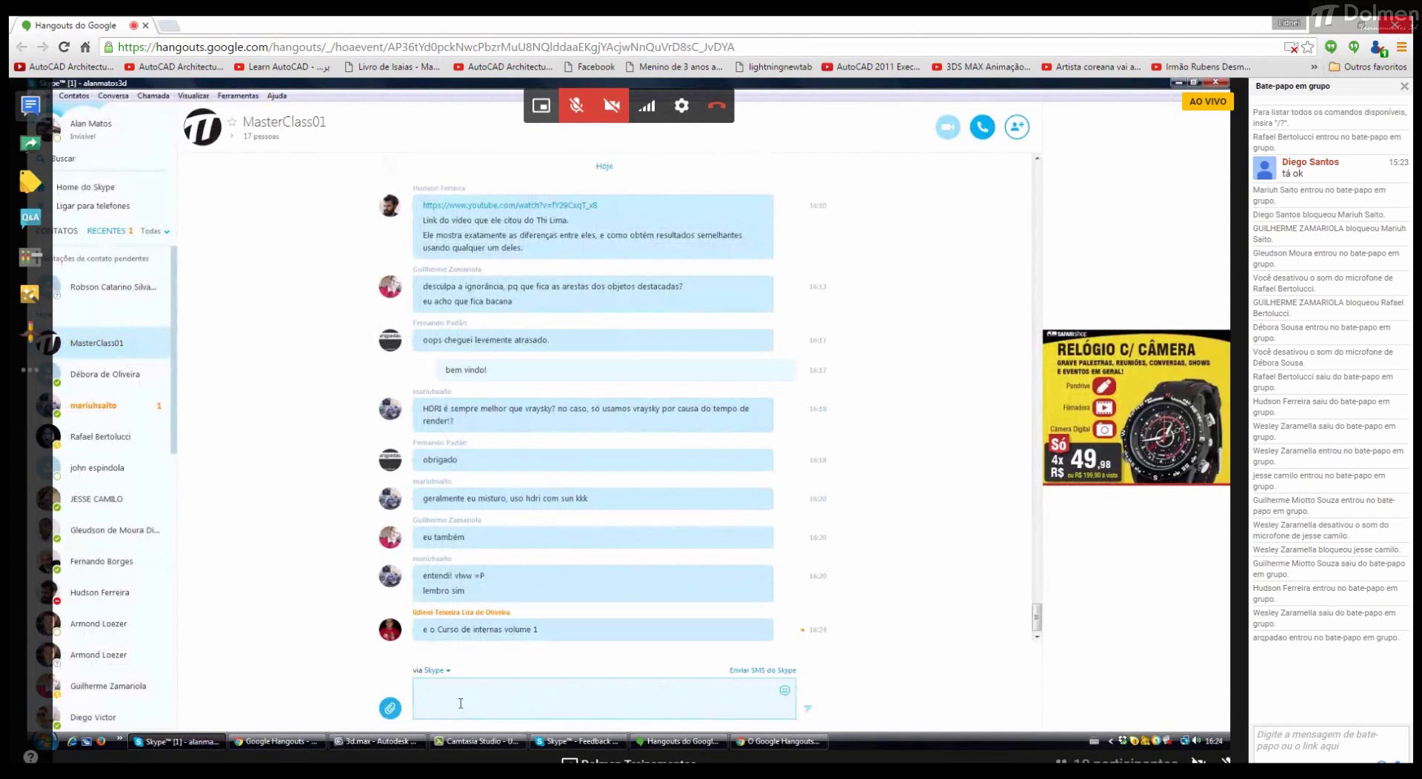
Step: Leave the Skype chat and return to the 3ds Max Render Setup window
{"action": "key", "text": "super+t"}
{"action": "key", "text": "super+t"}
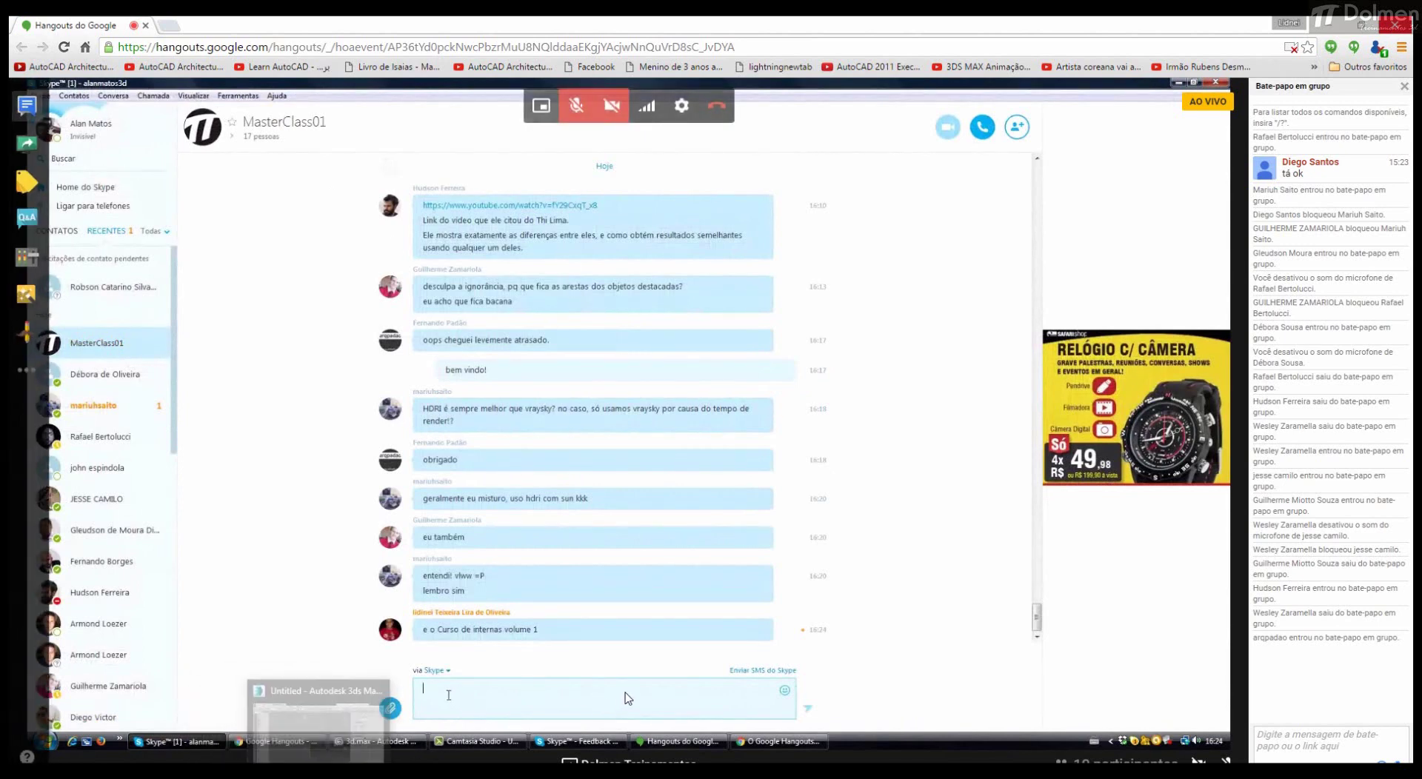
{"action": "key", "text": "Escape"}
{"action": "key", "text": "alt+Tab"}
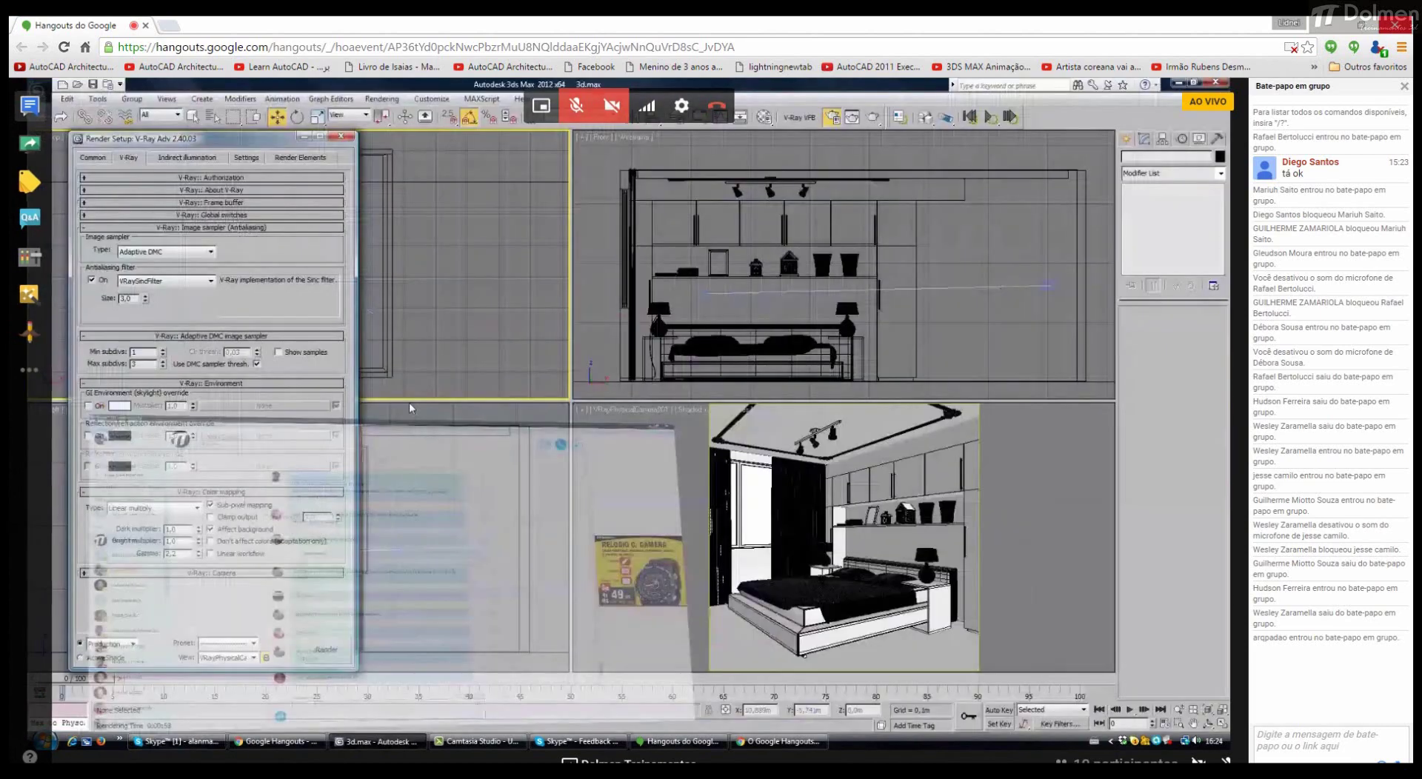
Step: Close Render Setup and start a new VRayLight with its type set to Dome
{"action": "left_click_drag", "start_coordinate": [263, 139], "coordinate": [485, 144]}
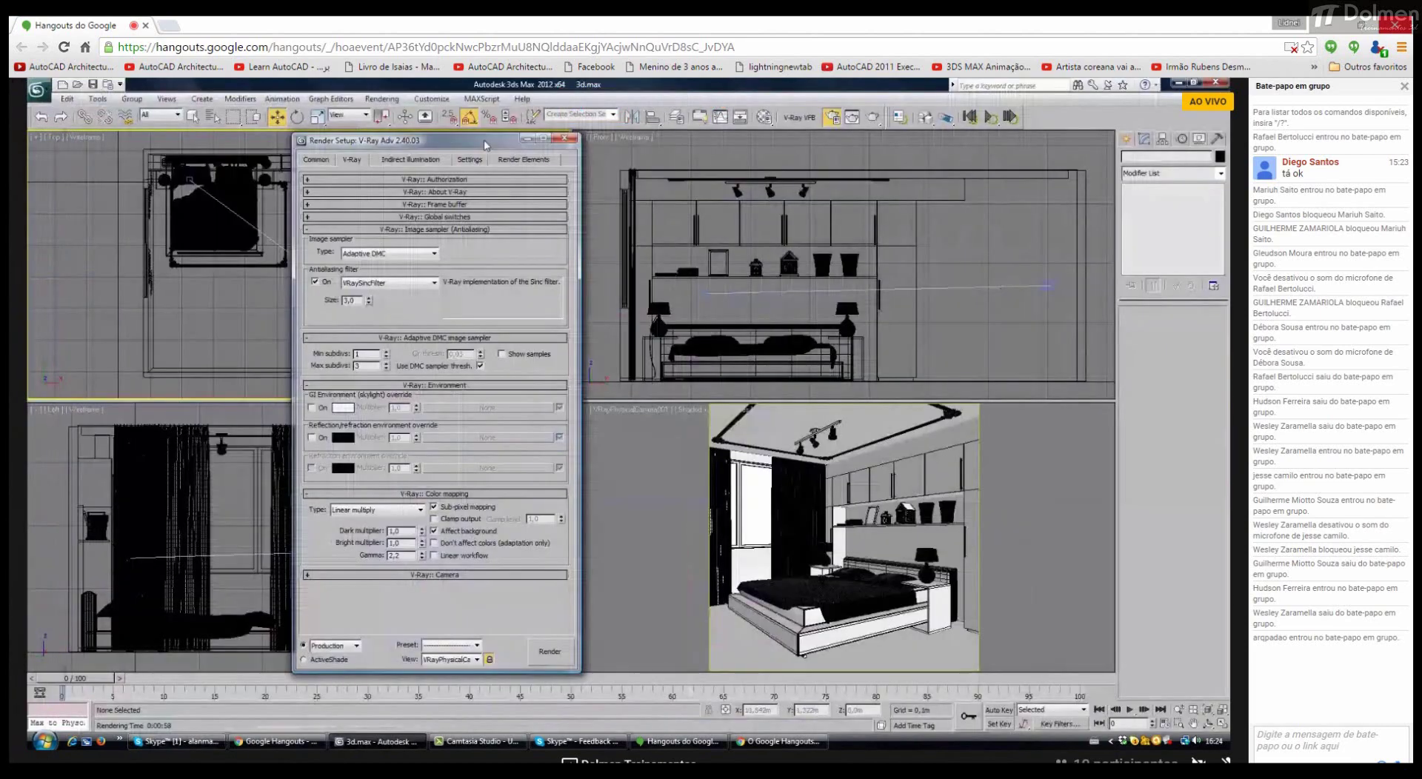
{"action": "left_click", "coordinate": [564, 138]}
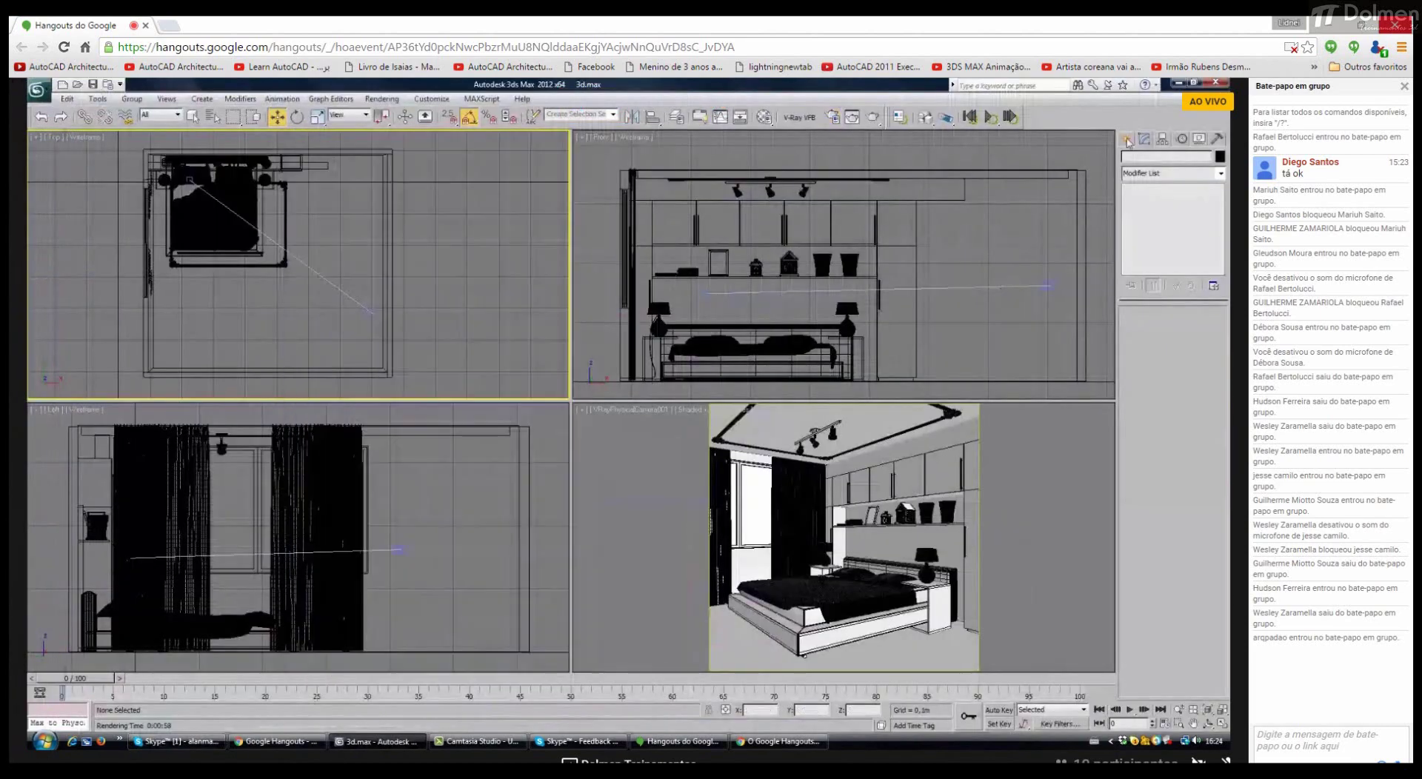
{"action": "left_click", "coordinate": [1126, 139]}
{"action": "left_click", "coordinate": [1149, 220]}
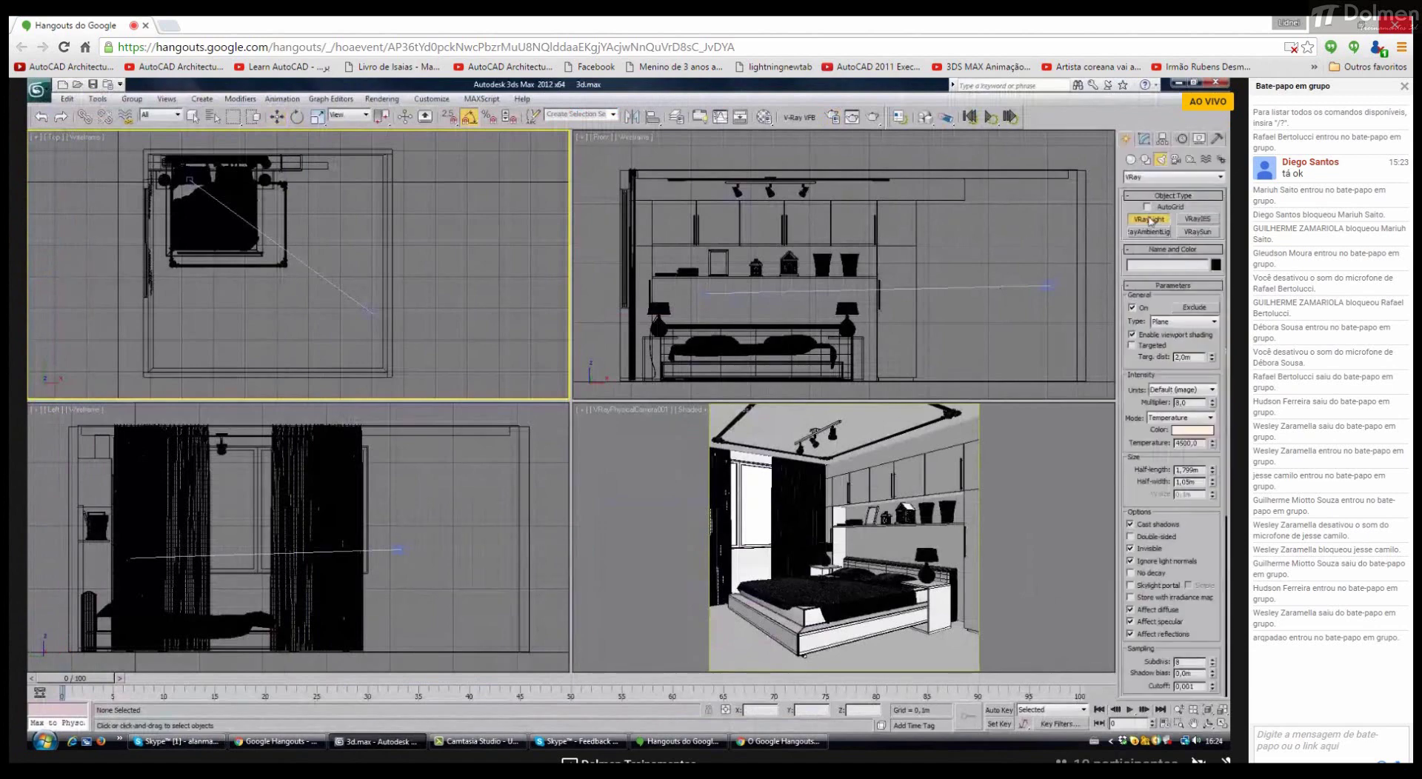
{"action": "left_click", "coordinate": [1192, 323]}
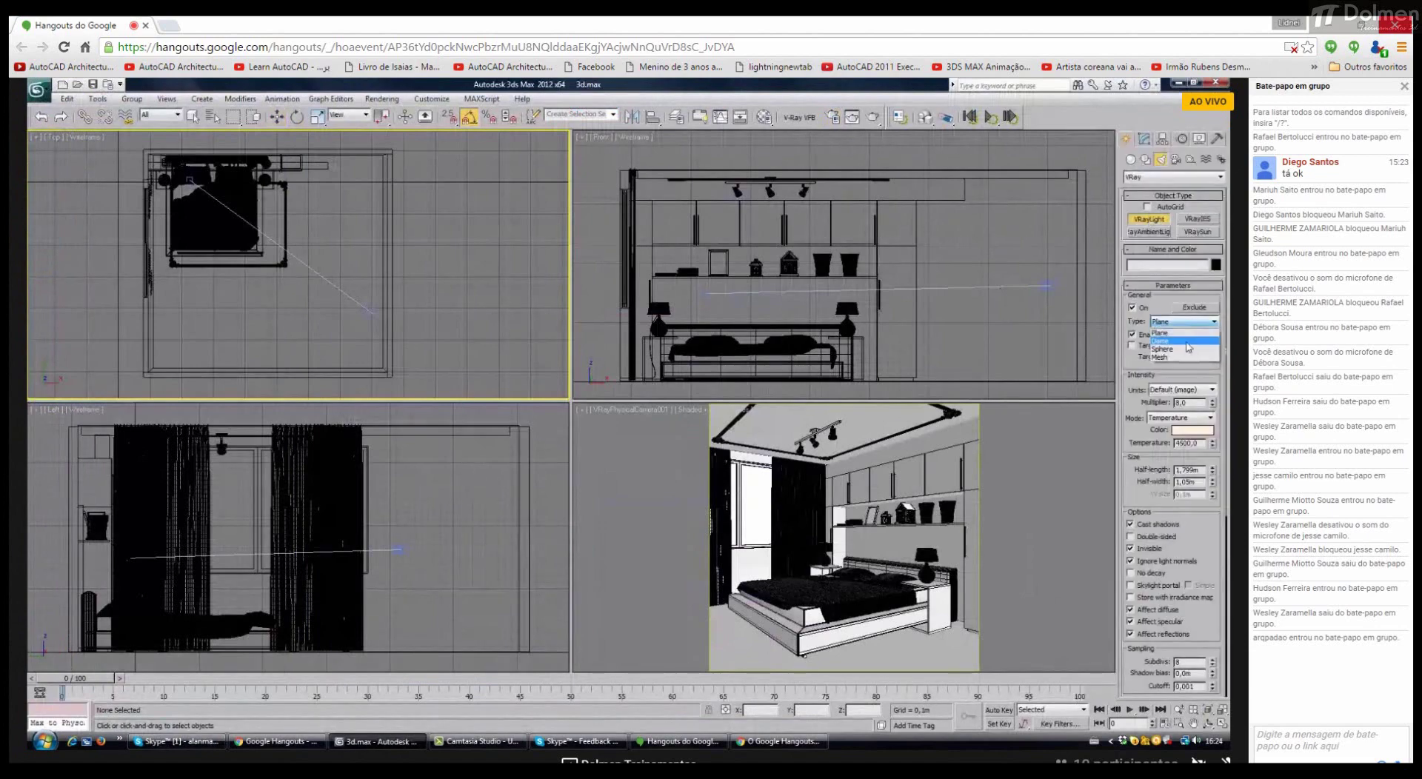
{"action": "left_click", "coordinate": [1188, 341]}
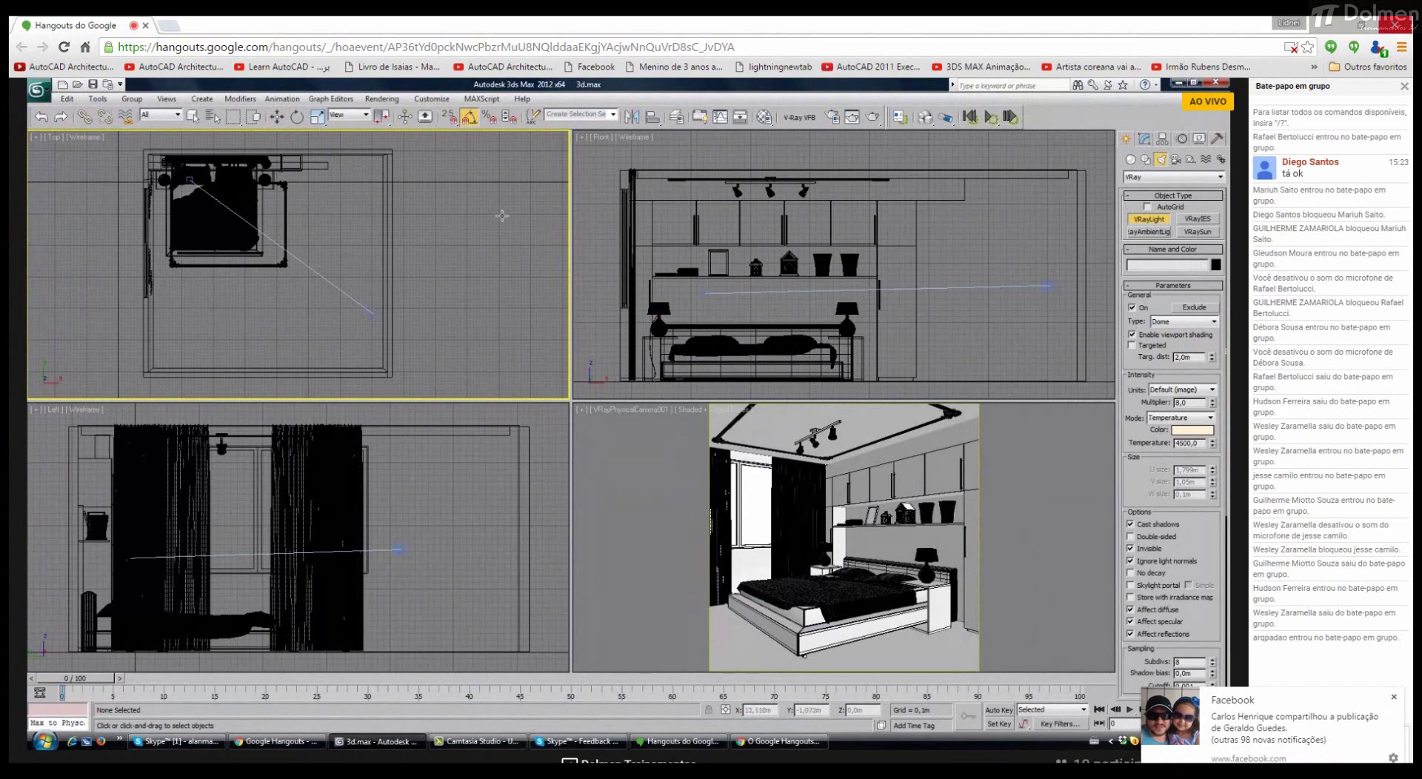
{"action": "mouse_move", "coordinate": [686, 182]}
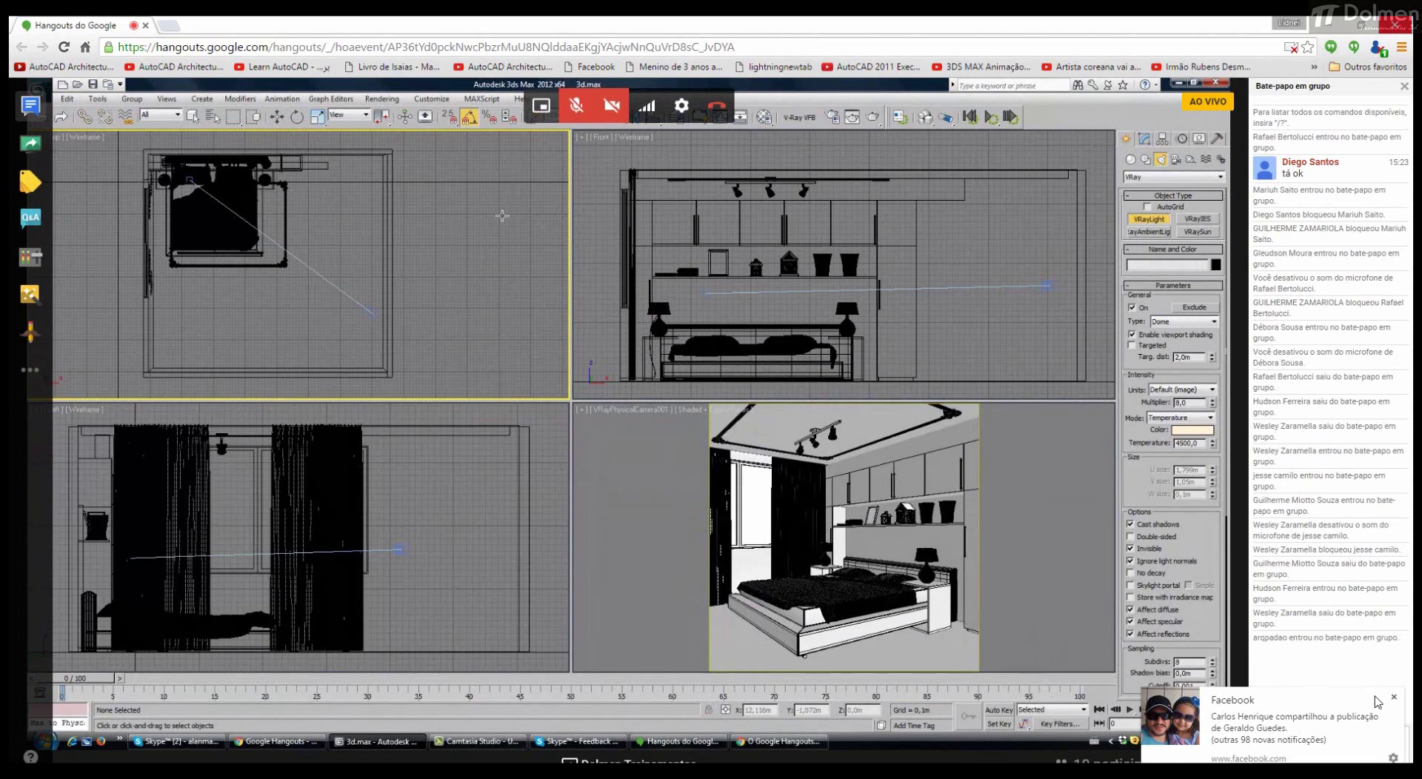
Step: Dismiss the Facebook notification and bring the 3ds Max bedroom scene back from the taskbar
{"action": "left_click", "coordinate": [1394, 699]}
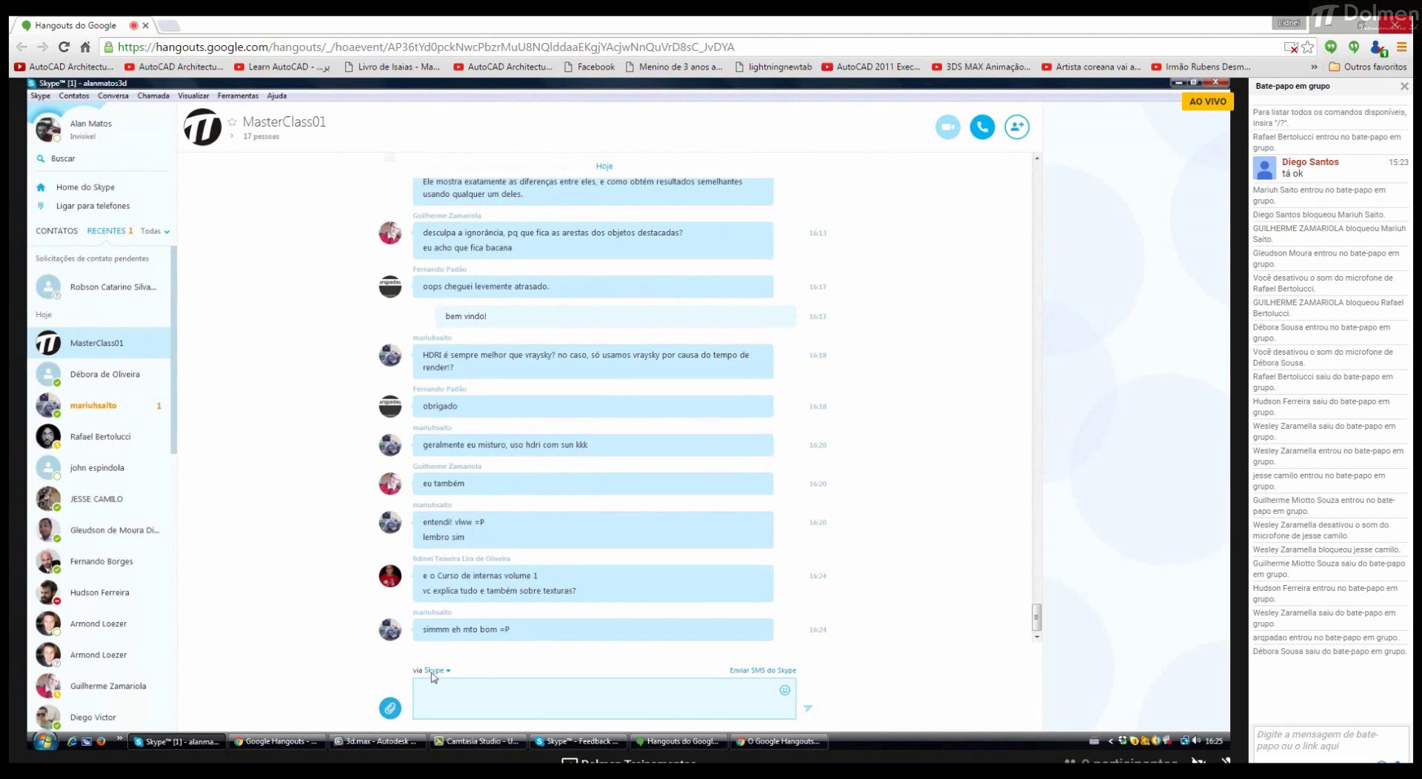
{"action": "mouse_move", "coordinate": [382, 747]}
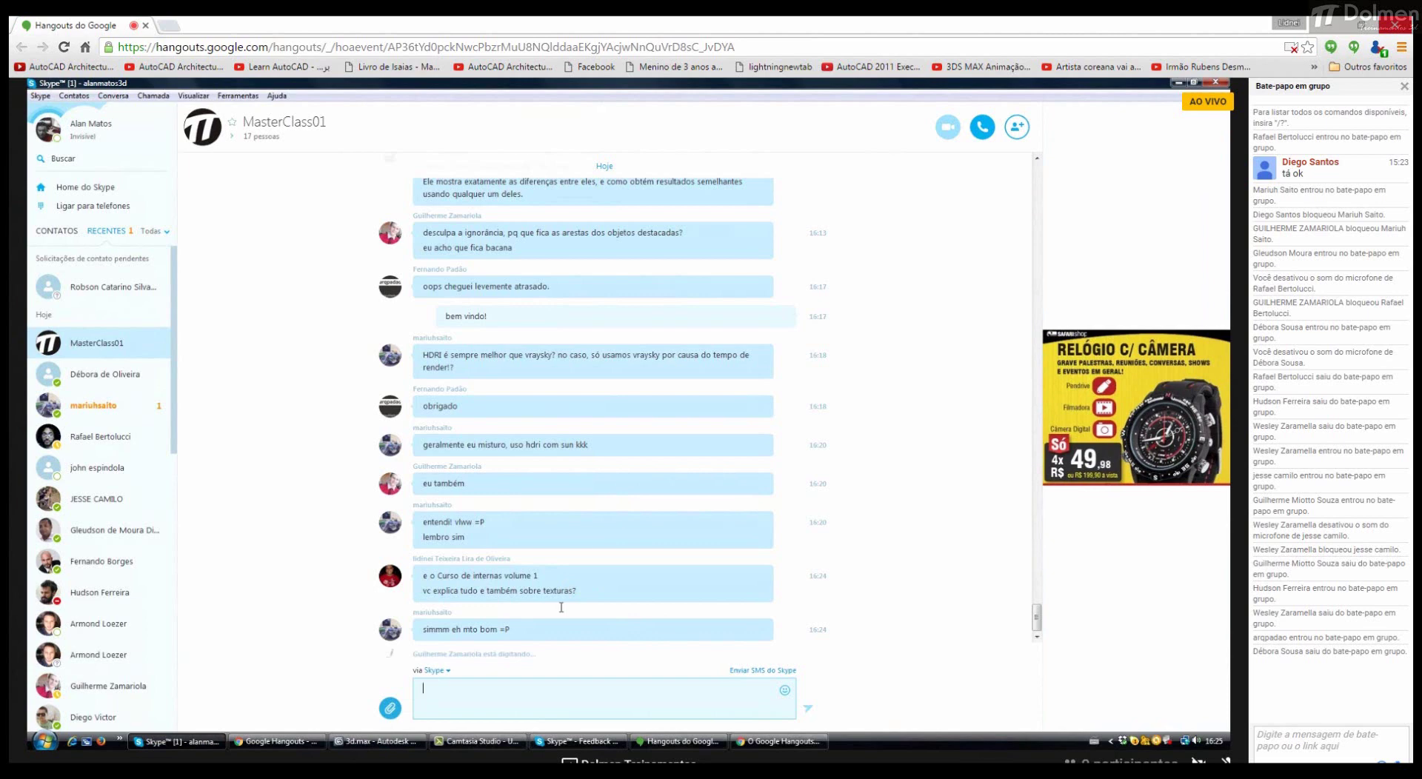
{"action": "left_click", "coordinate": [397, 747]}
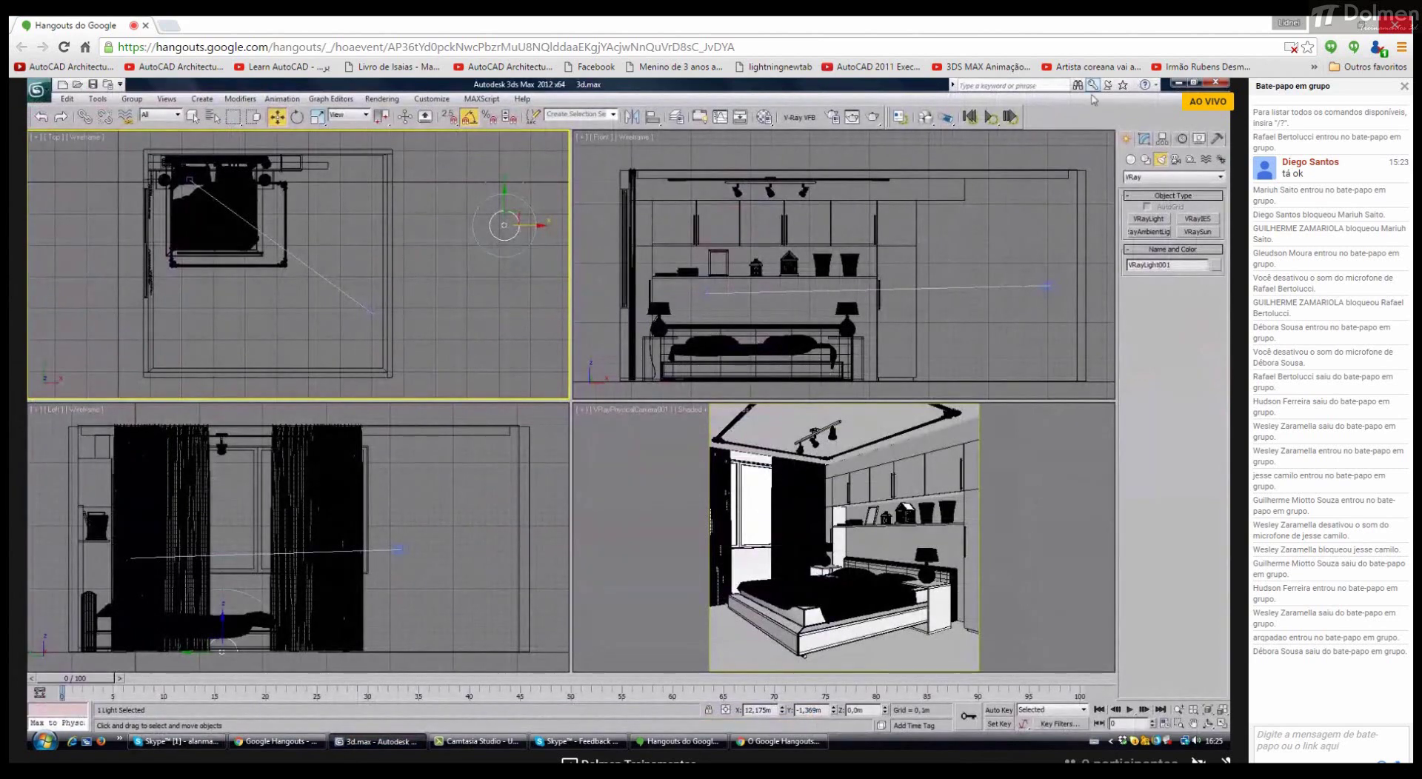
Step: Set VRayLight001 to Color mode, pure white, multiplier 1.0, then switch to Skype
{"action": "left_click", "coordinate": [1144, 140]}
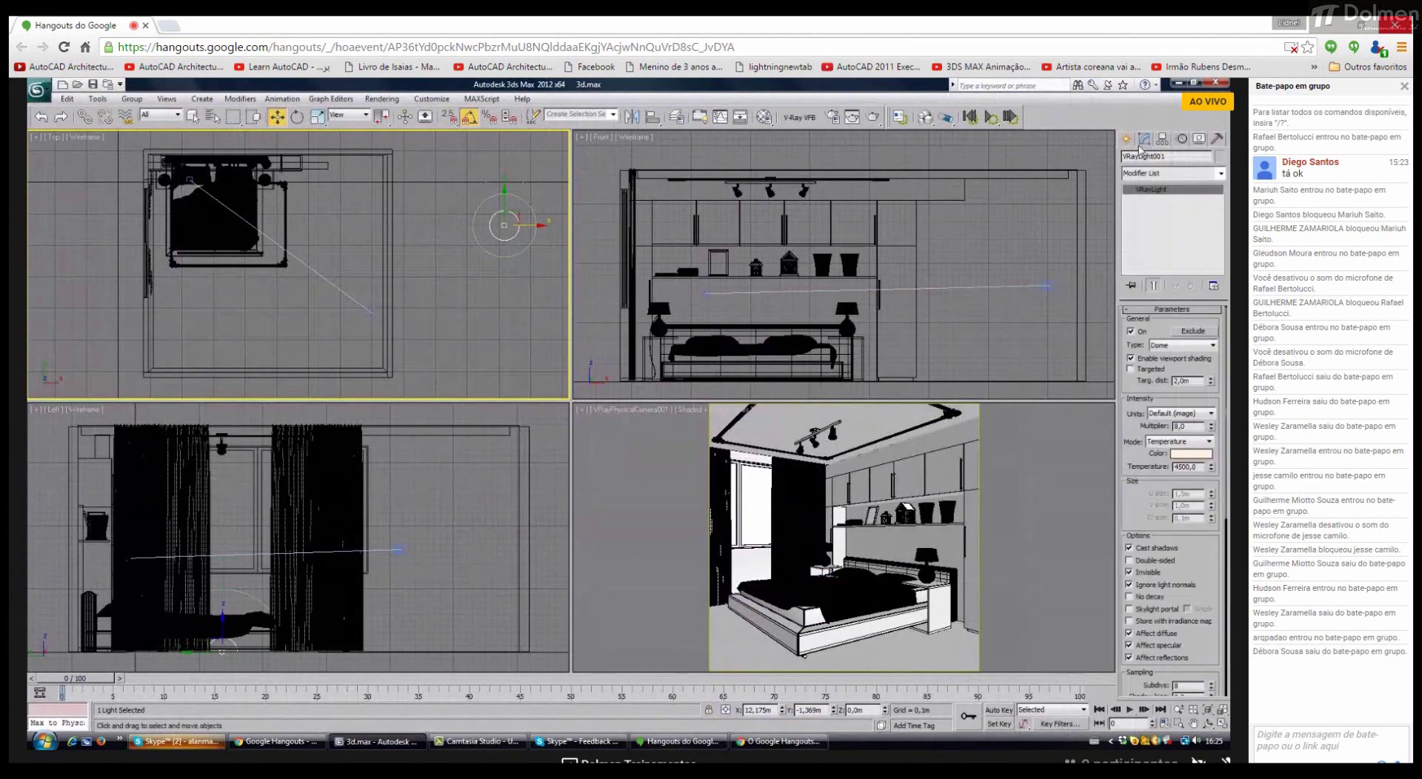
{"action": "double_click", "coordinate": [1198, 427]}
{"action": "left_click", "coordinate": [1181, 441]}
{"action": "left_click", "coordinate": [1177, 449]}
{"action": "left_click", "coordinate": [1191, 453]}
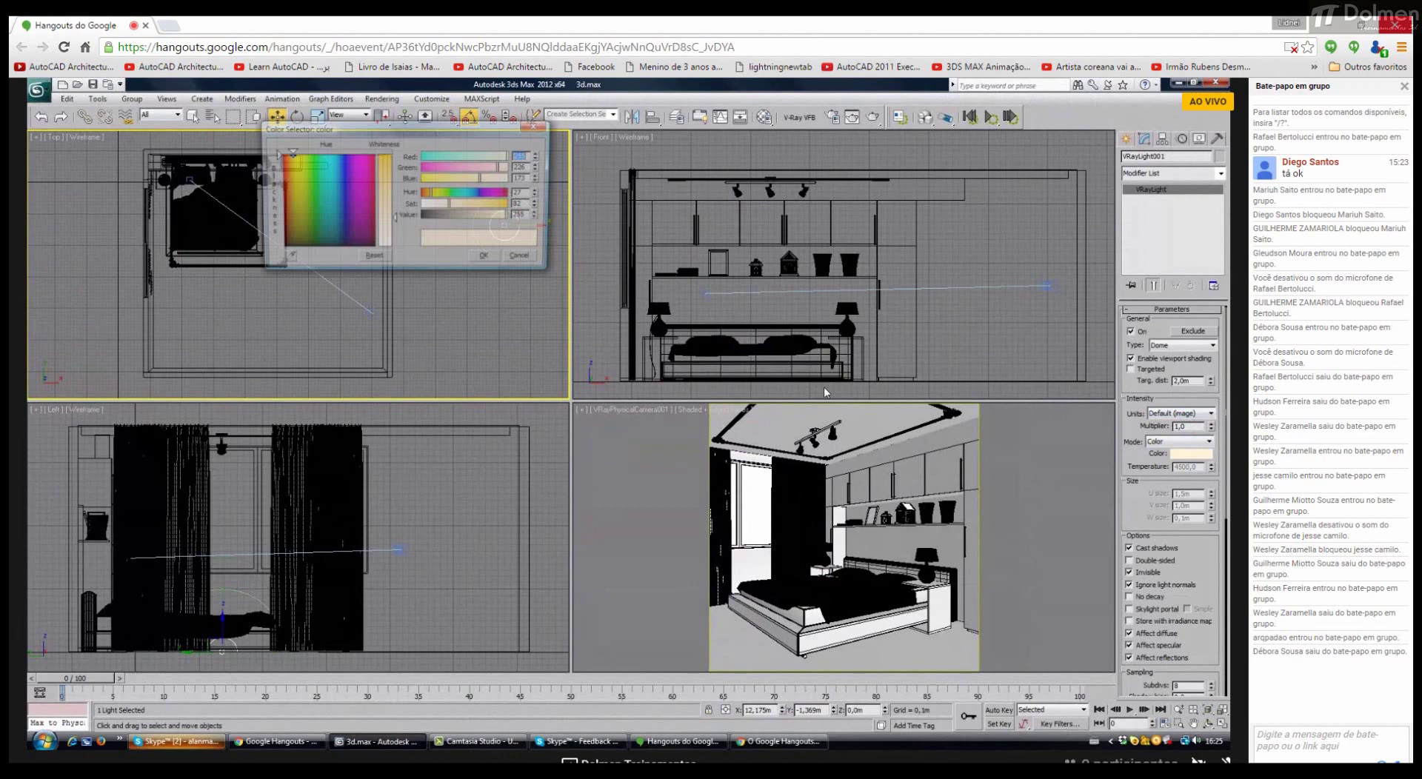
{"action": "left_click_drag", "start_coordinate": [383, 223], "coordinate": [383, 249]}
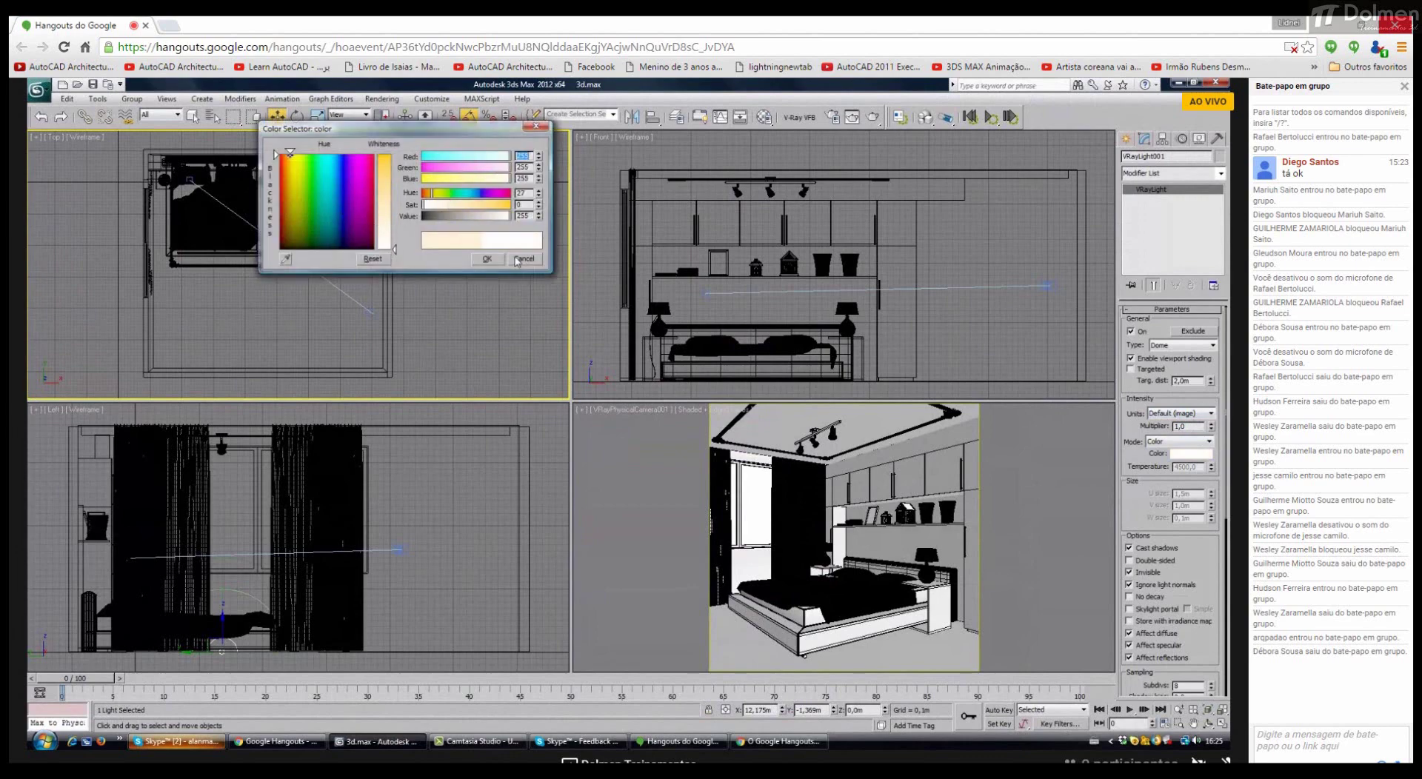
{"action": "left_click", "coordinate": [518, 260]}
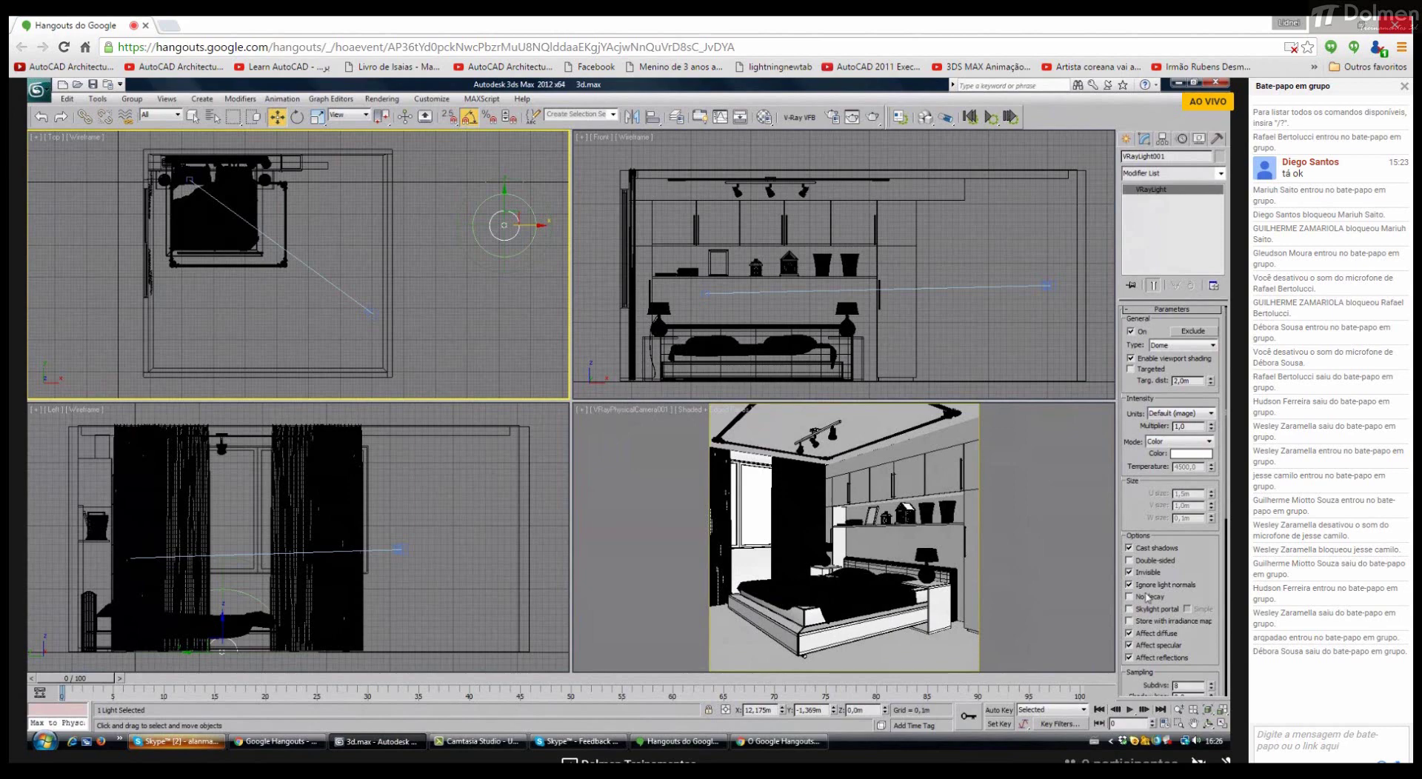
{"action": "left_click", "coordinate": [177, 744]}
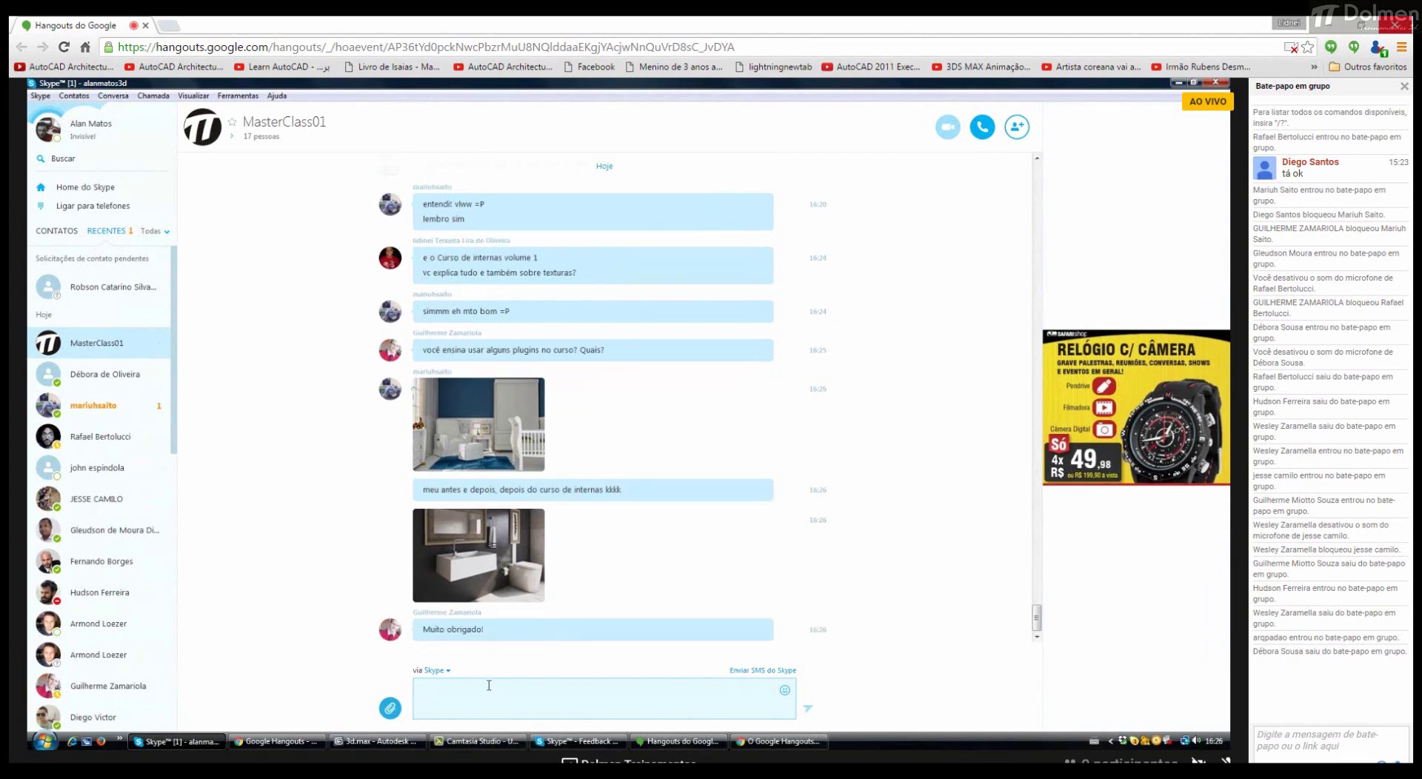
Step: Back in 3ds Max, scroll VRayLight001's parameters down to the Texture and Dome light options
{"action": "left_click", "coordinate": [388, 742]}
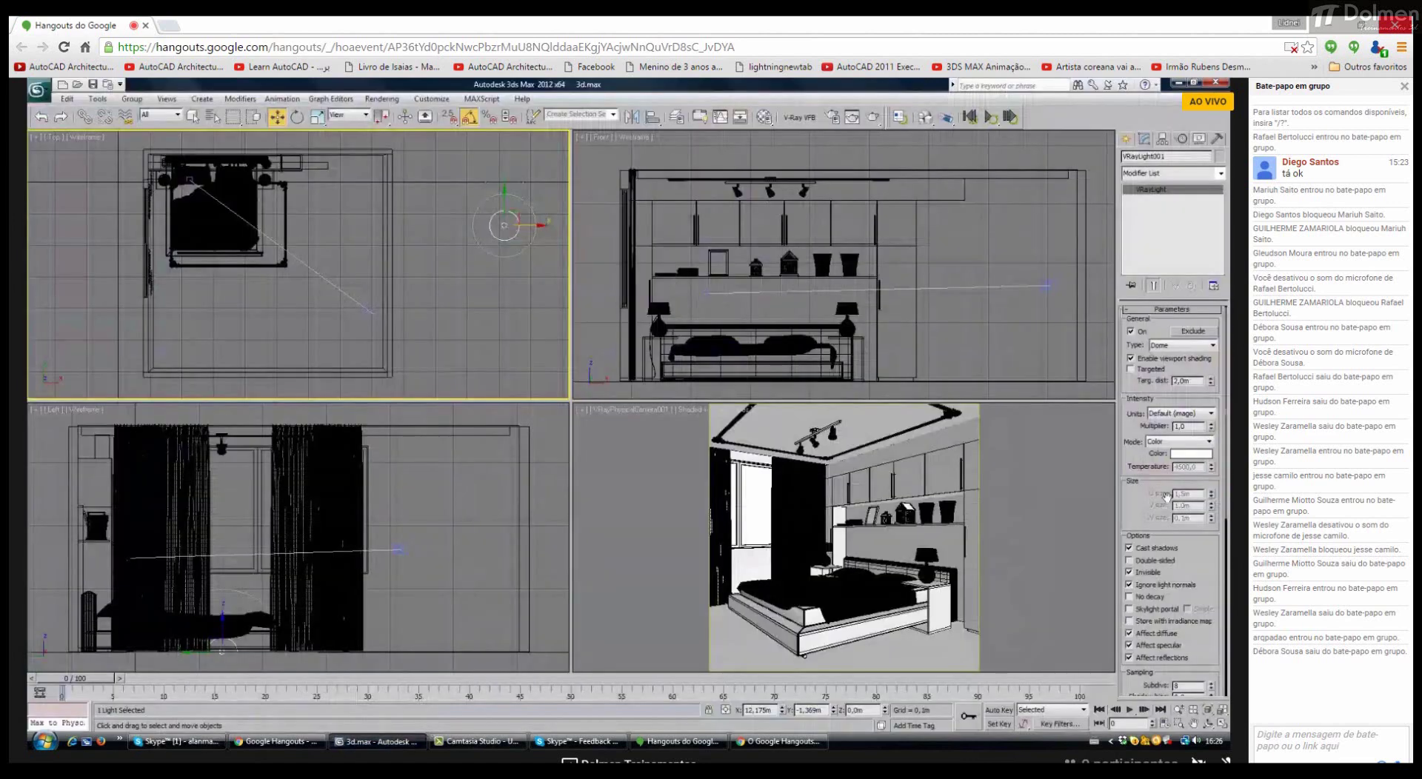
{"action": "scroll", "coordinate": [1156, 494], "scroll_direction": "down", "scroll_amount": 1}
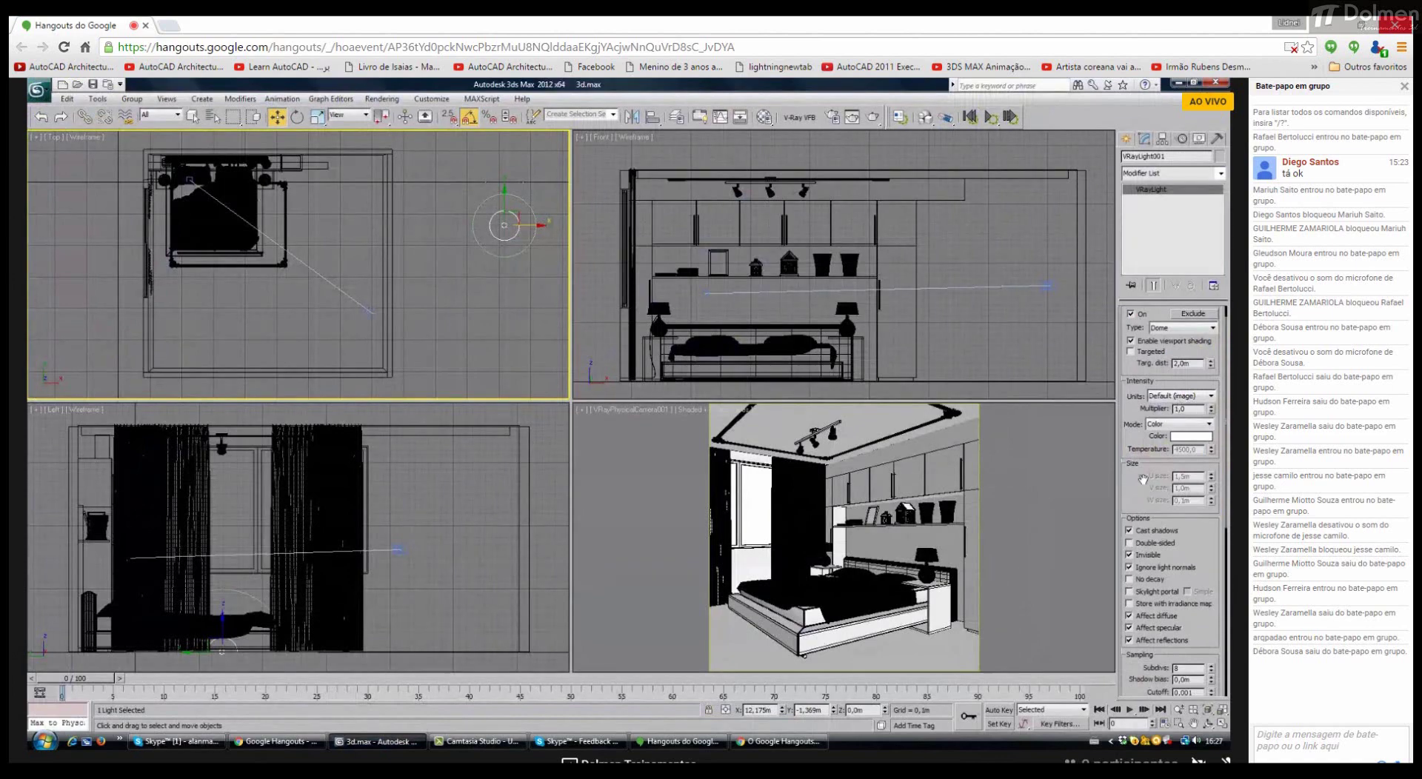
{"action": "double_click", "coordinate": [1179, 409]}
{"action": "left_click_drag", "start_coordinate": [1153, 508], "coordinate": [1153, 427]}
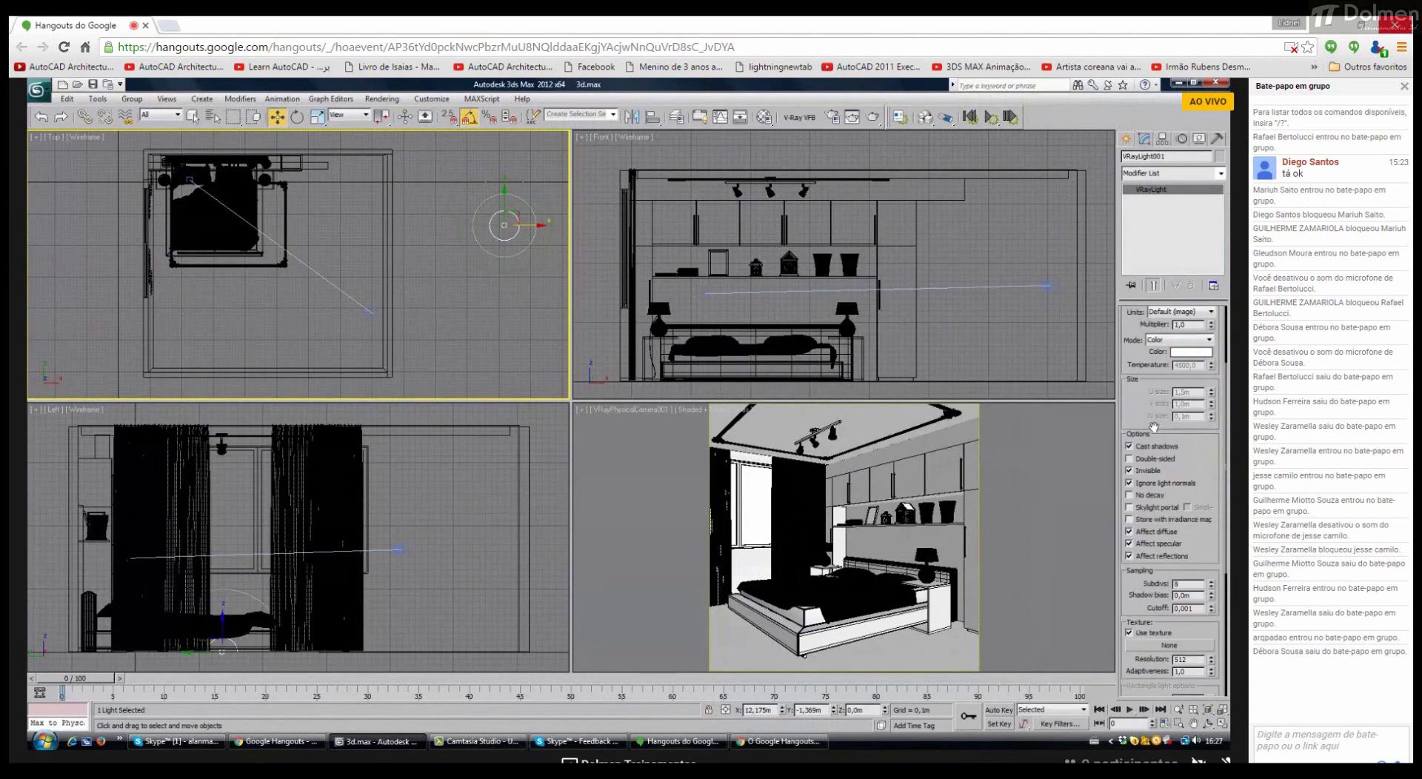
{"action": "scroll", "coordinate": [1153, 426], "scroll_direction": "down", "scroll_amount": 3}
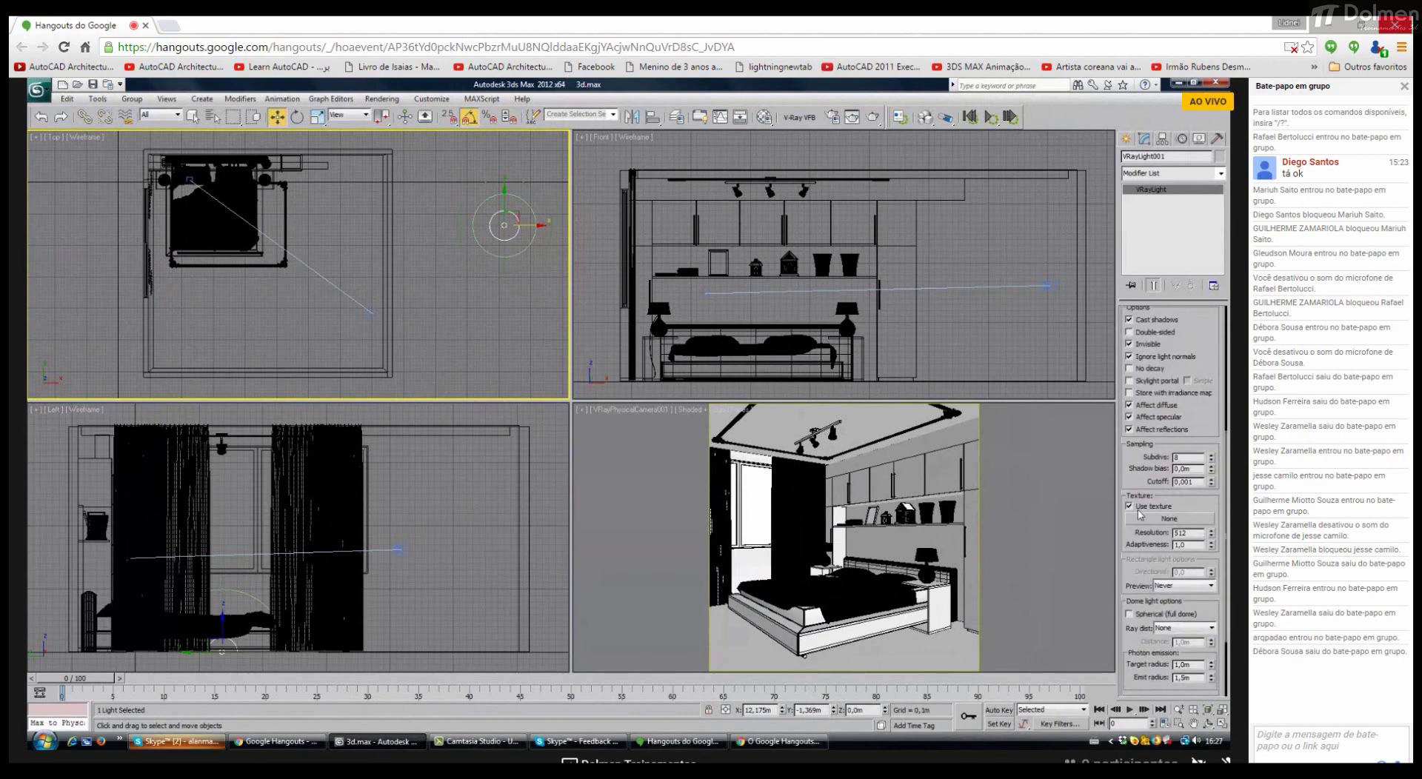
Step: Assign a VRayHDRI texture to the dome light and instance it into a Material Editor slot
{"action": "left_click", "coordinate": [1197, 521]}
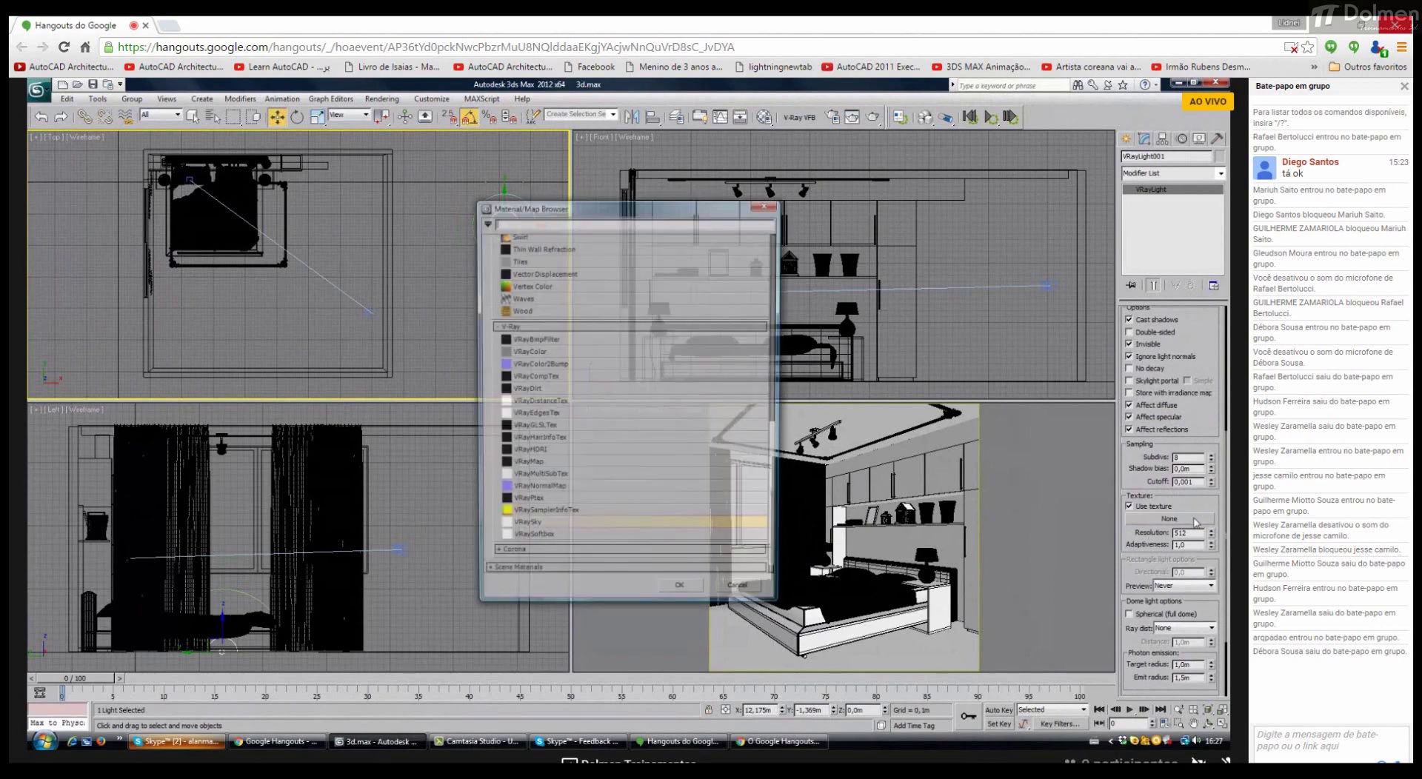
{"action": "left_click", "coordinate": [538, 454]}
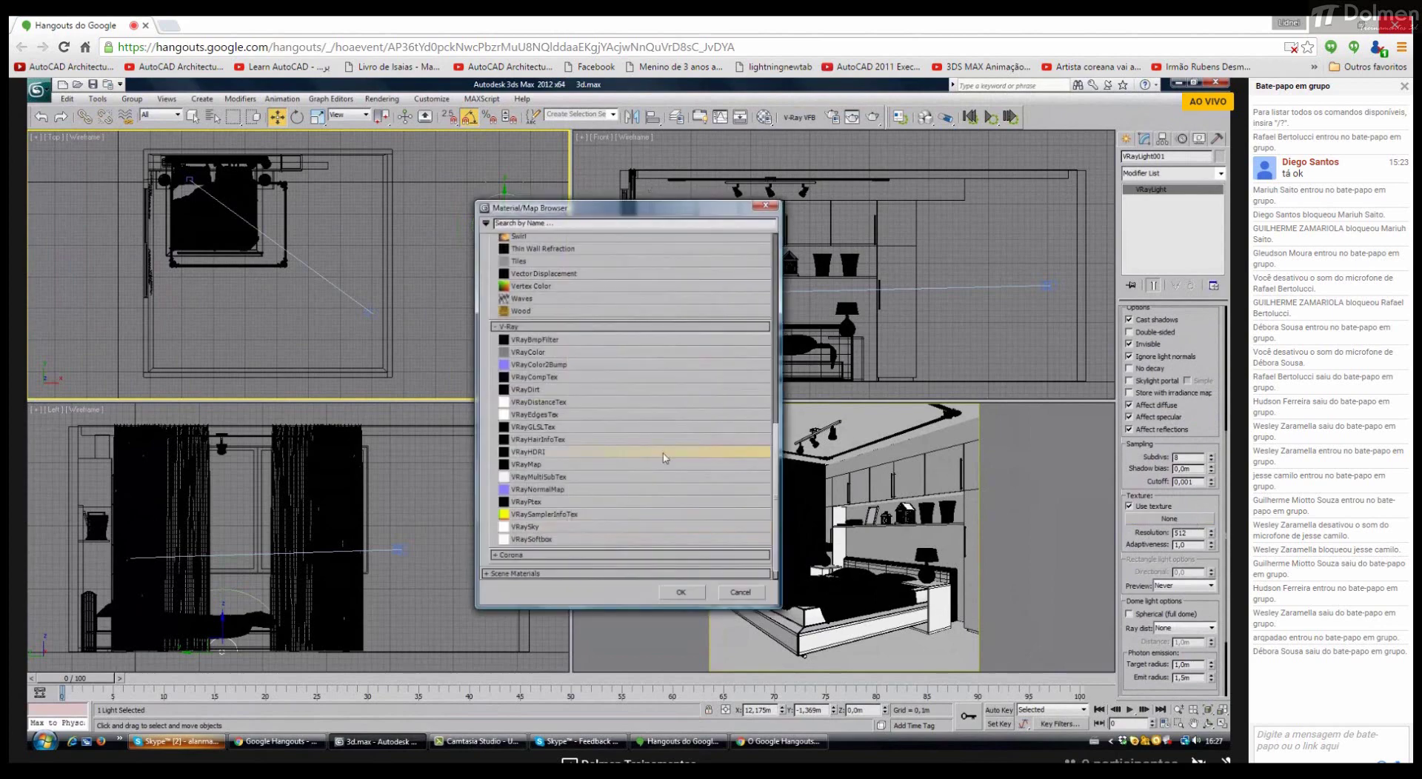
{"action": "double_click", "coordinate": [536, 453]}
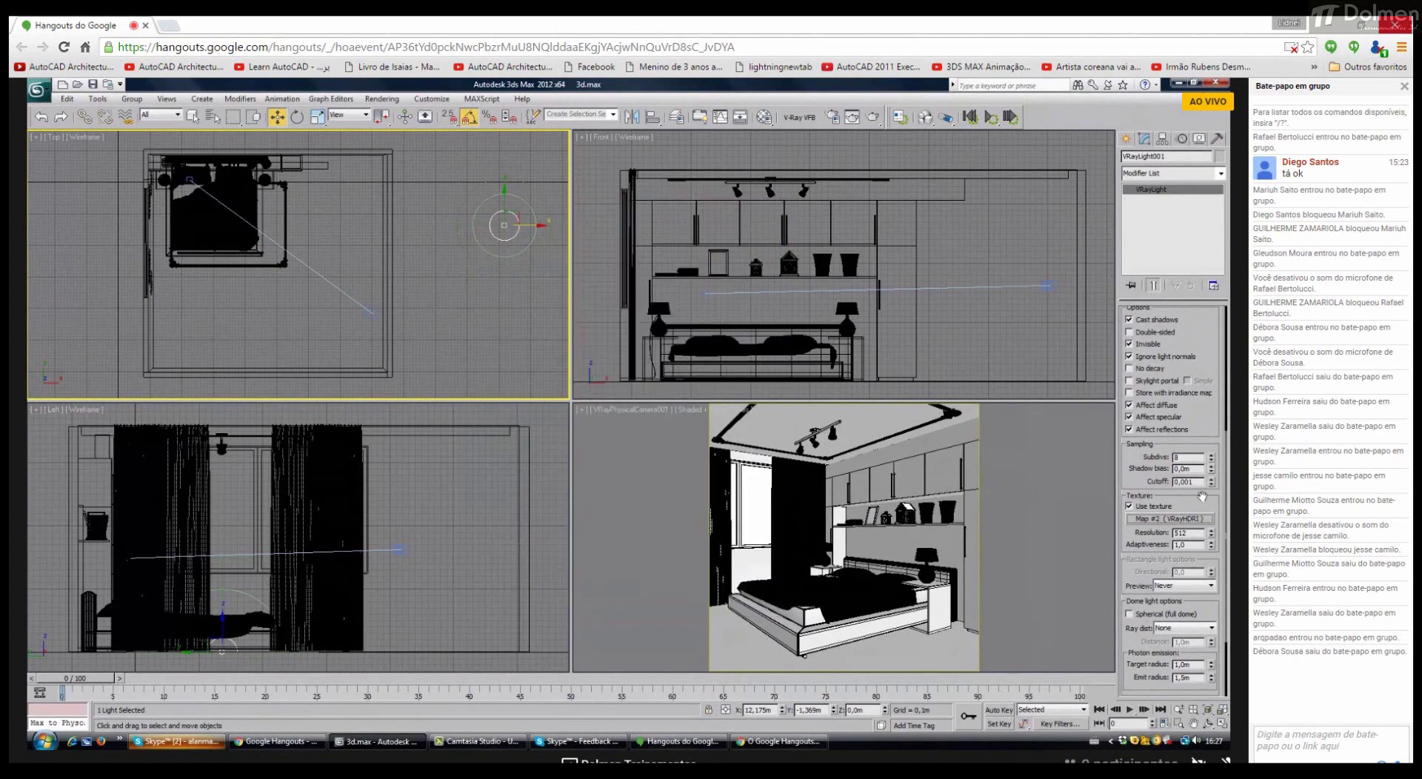
{"action": "left_click", "coordinate": [764, 117]}
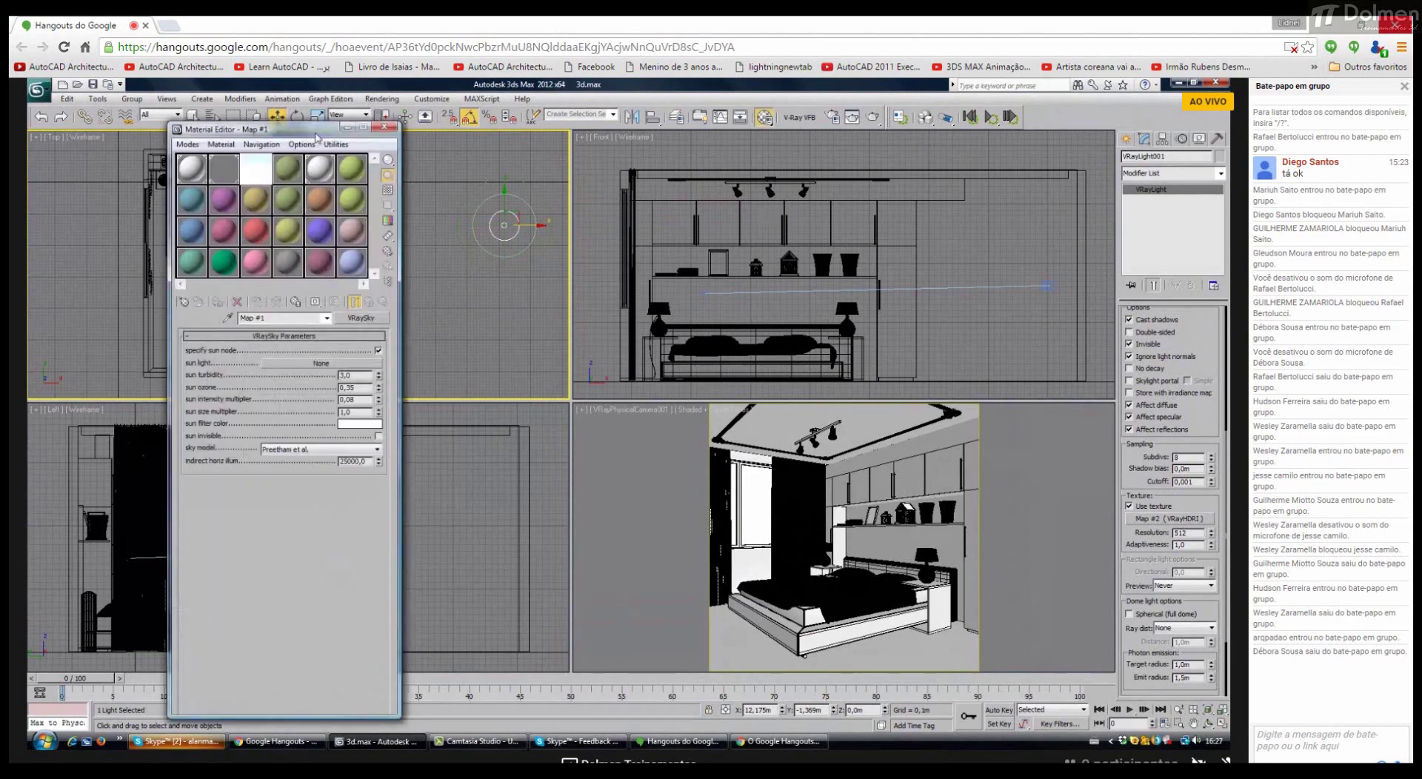
{"action": "left_click_drag", "start_coordinate": [318, 134], "coordinate": [572, 318]}
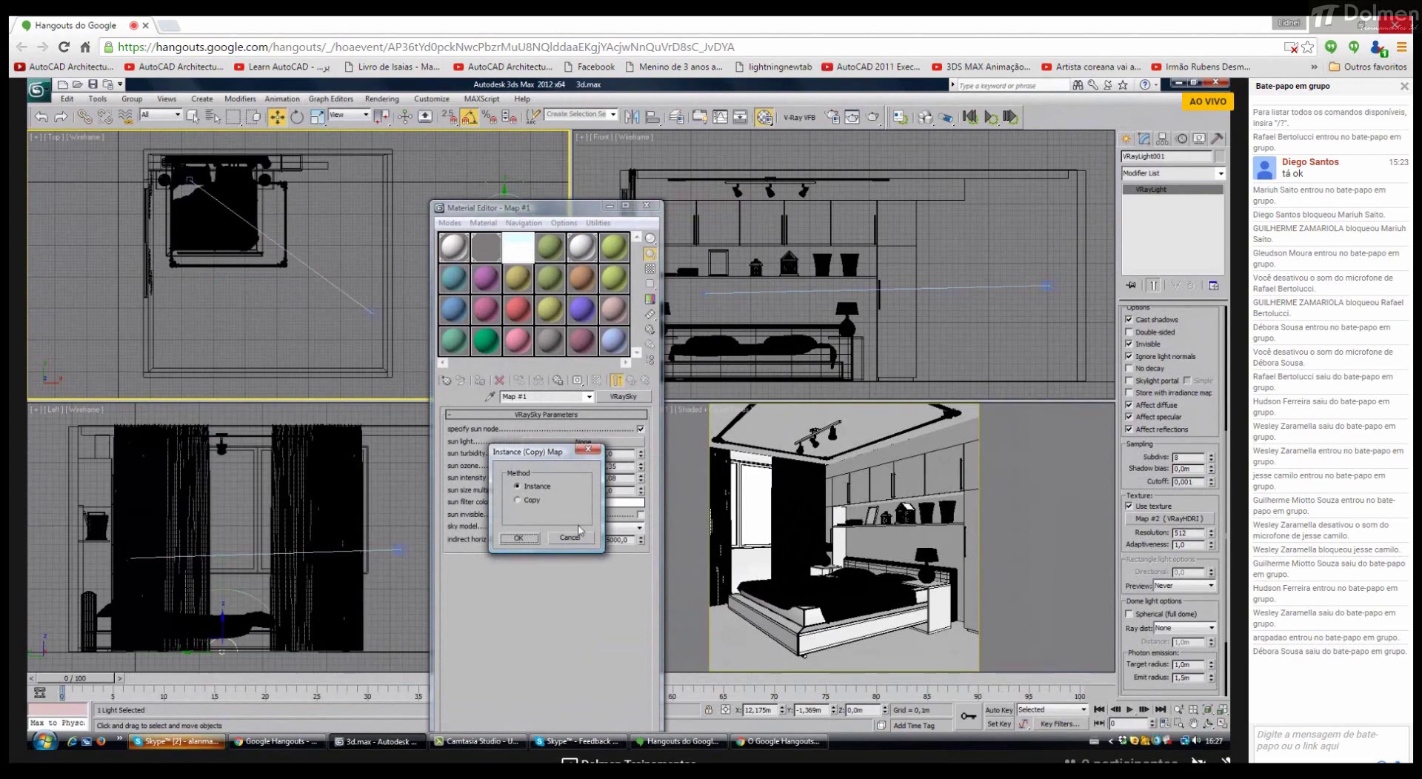
{"action": "left_click", "coordinate": [533, 538]}
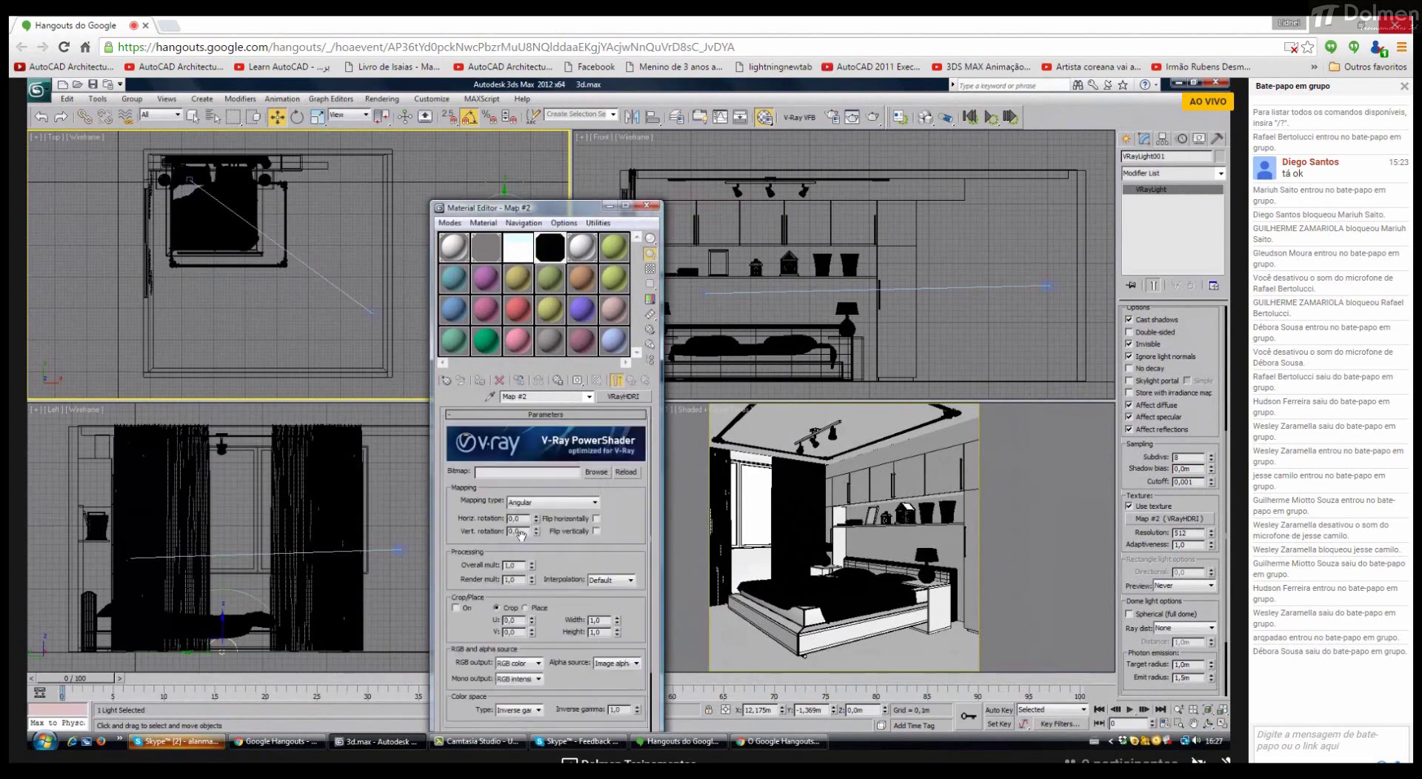
{"action": "left_click", "coordinate": [183, 743]}
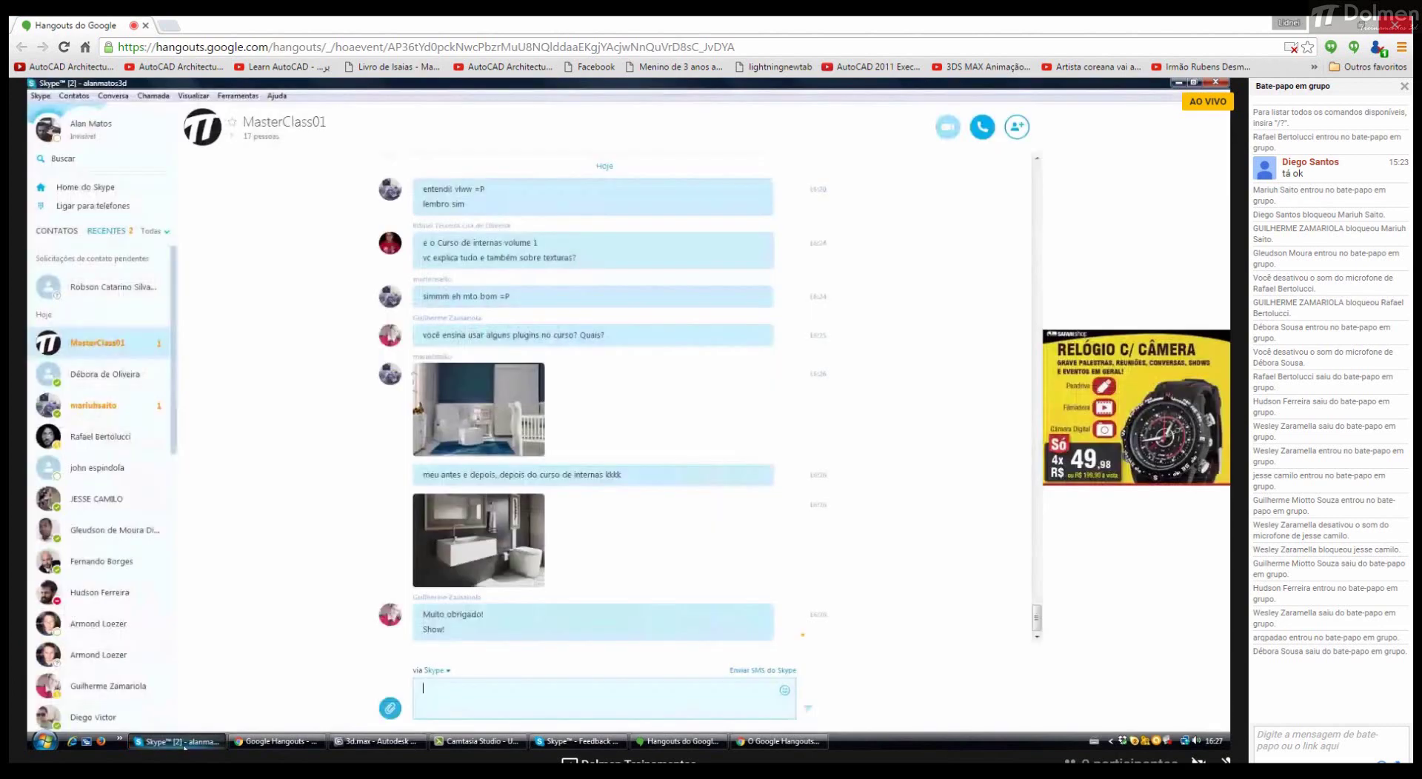
Step: Bring 3ds Max back in front of Skype to the VRayHDRI map parameters
{"action": "left_click", "coordinate": [184, 743]}
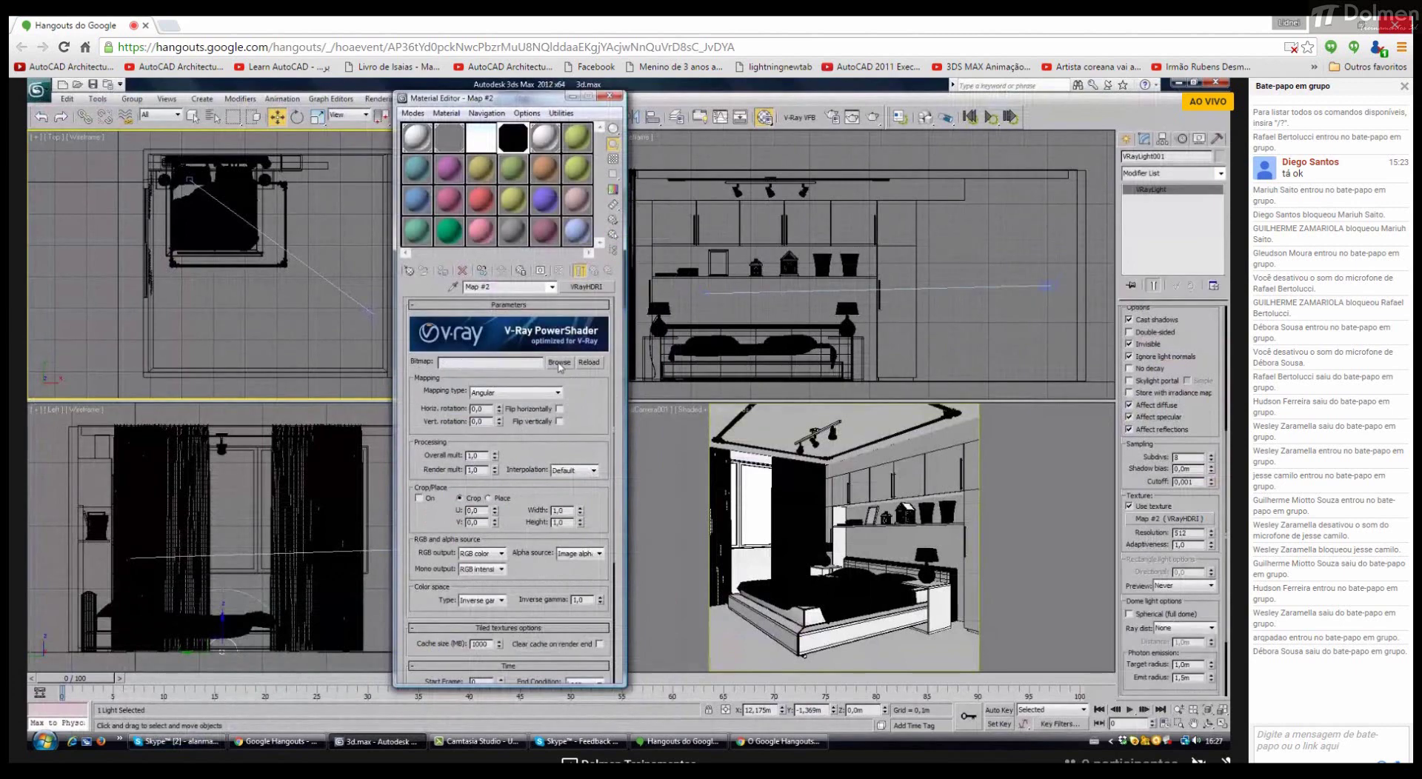
Step: Browse for and open VP_hdri_skydome_24 as the VRayHDRI map's bitmap
{"action": "left_click", "coordinate": [559, 362]}
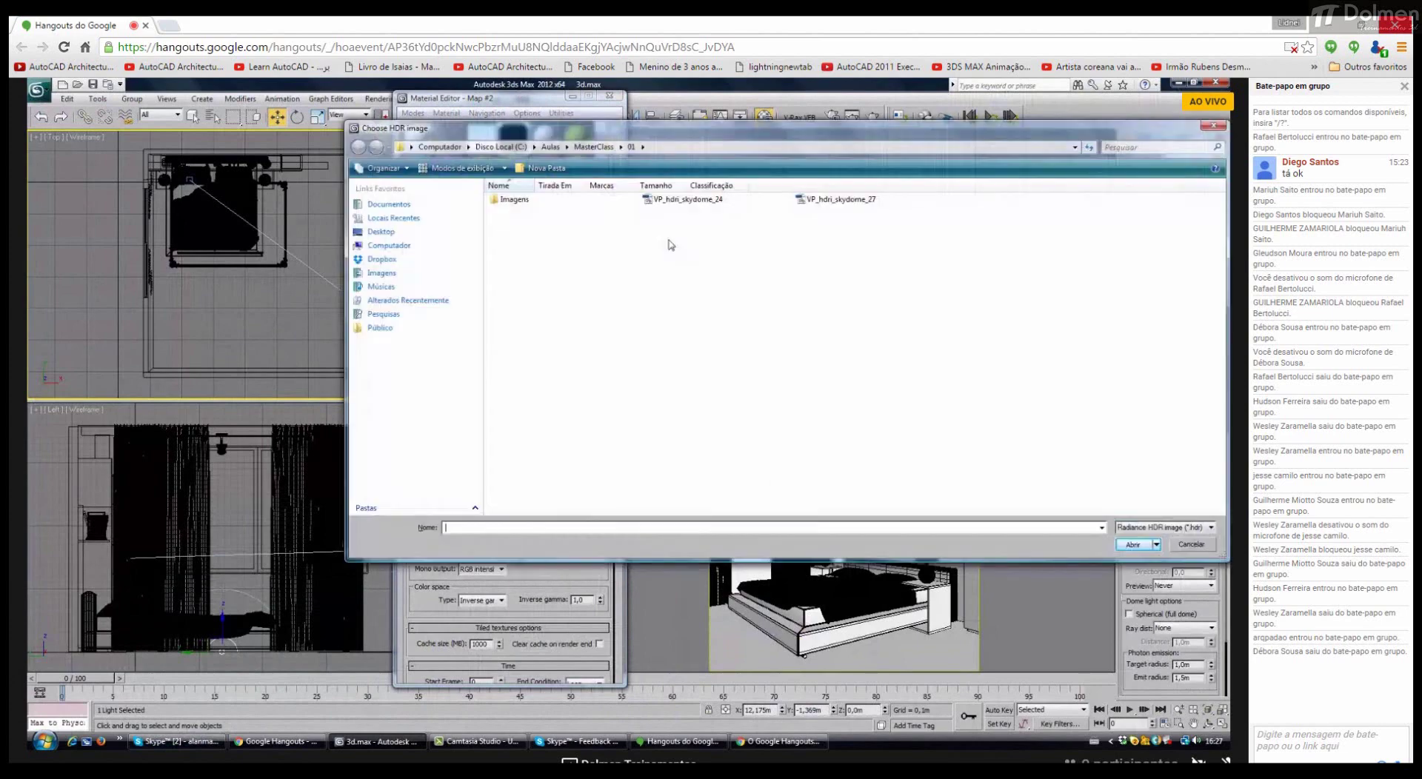
{"action": "left_click", "coordinate": [676, 202]}
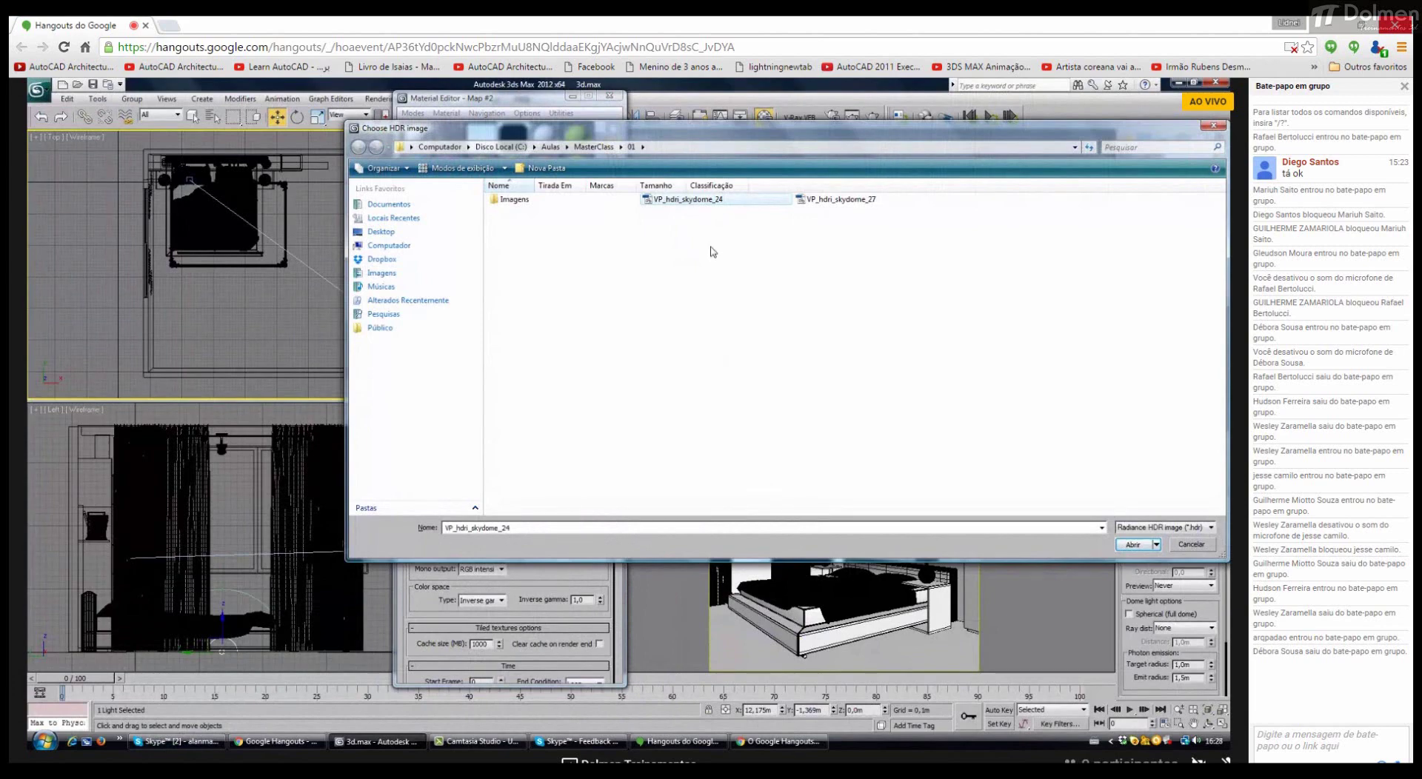
{"action": "left_click", "coordinate": [1132, 544]}
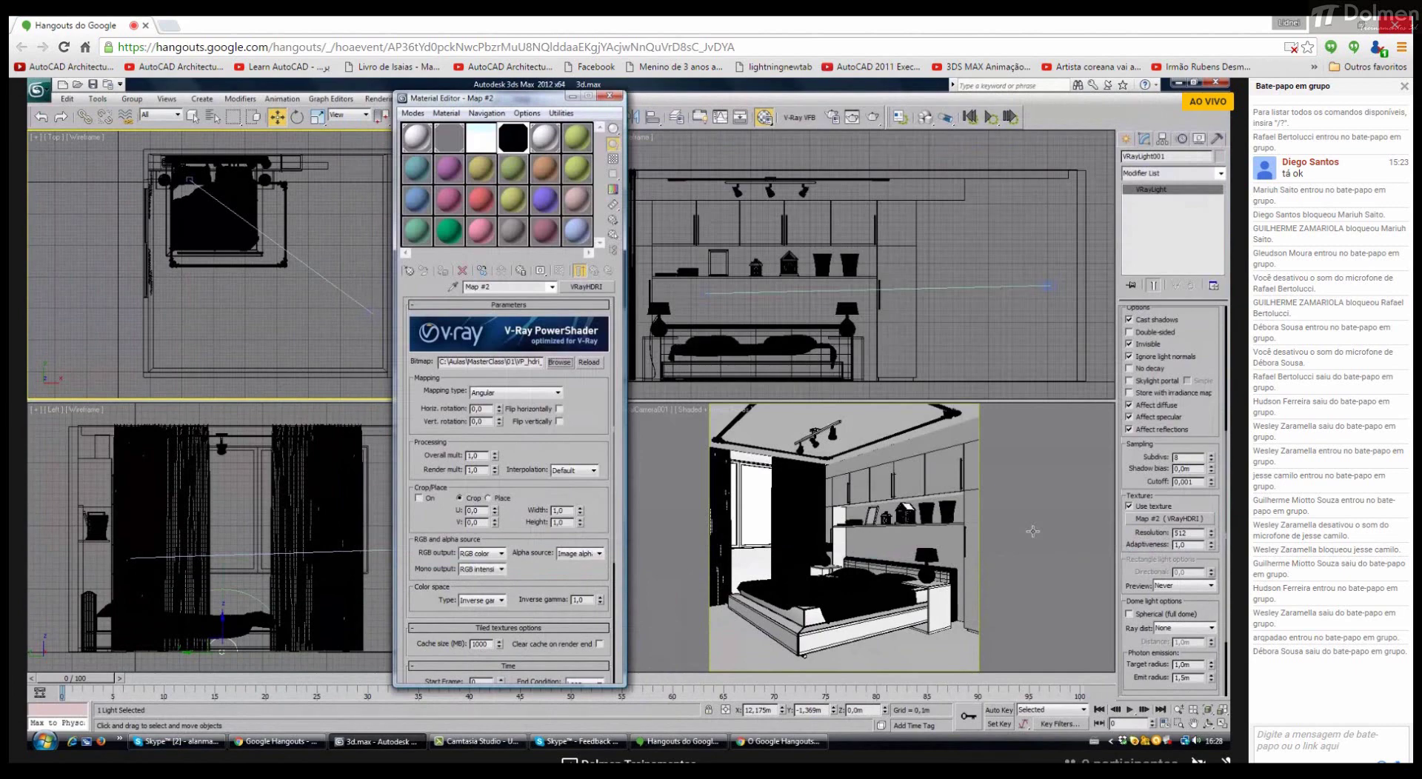
Step: Open the HDRI map preview and change its mapping type from Angular to Spherical
{"action": "left_click_drag", "start_coordinate": [1045, 186], "coordinate": [825, 185]}
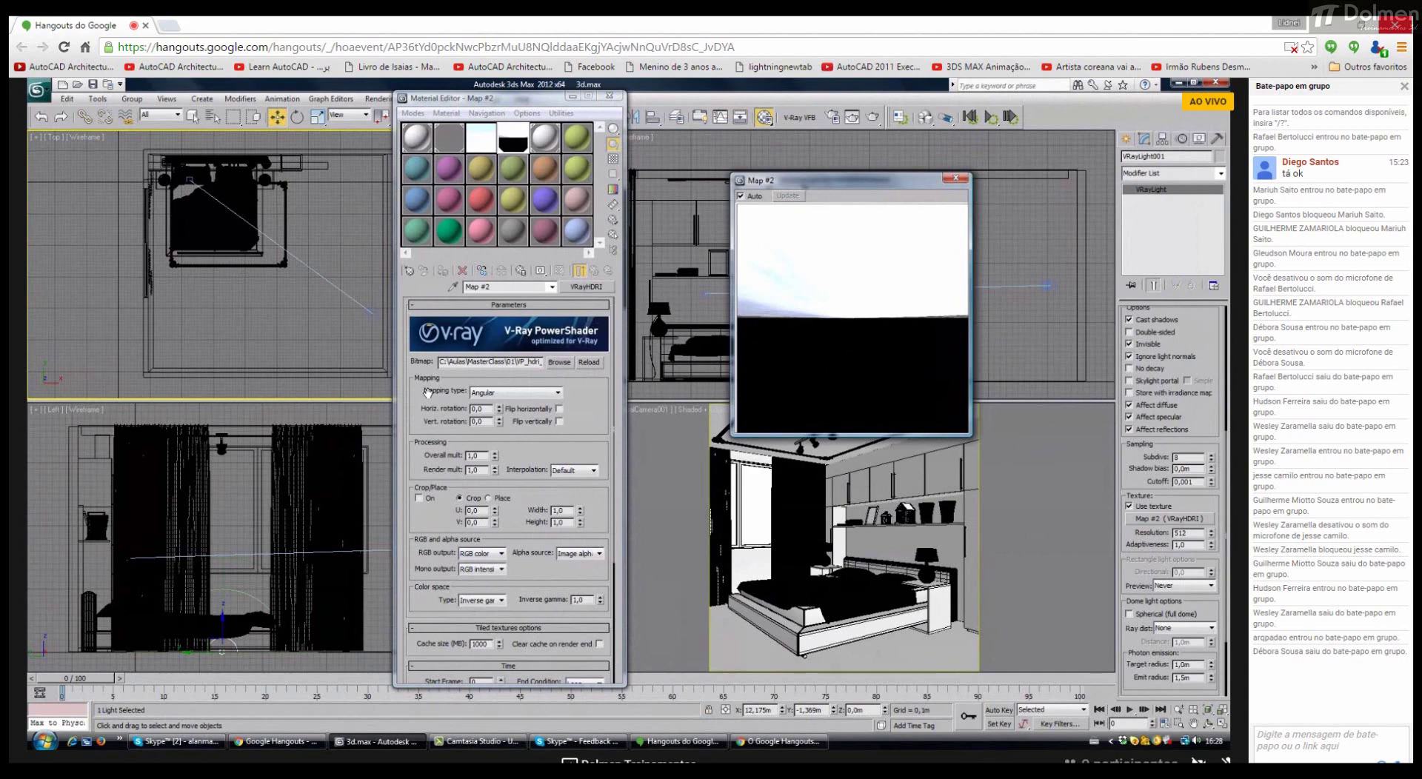
{"action": "left_click", "coordinate": [518, 392]}
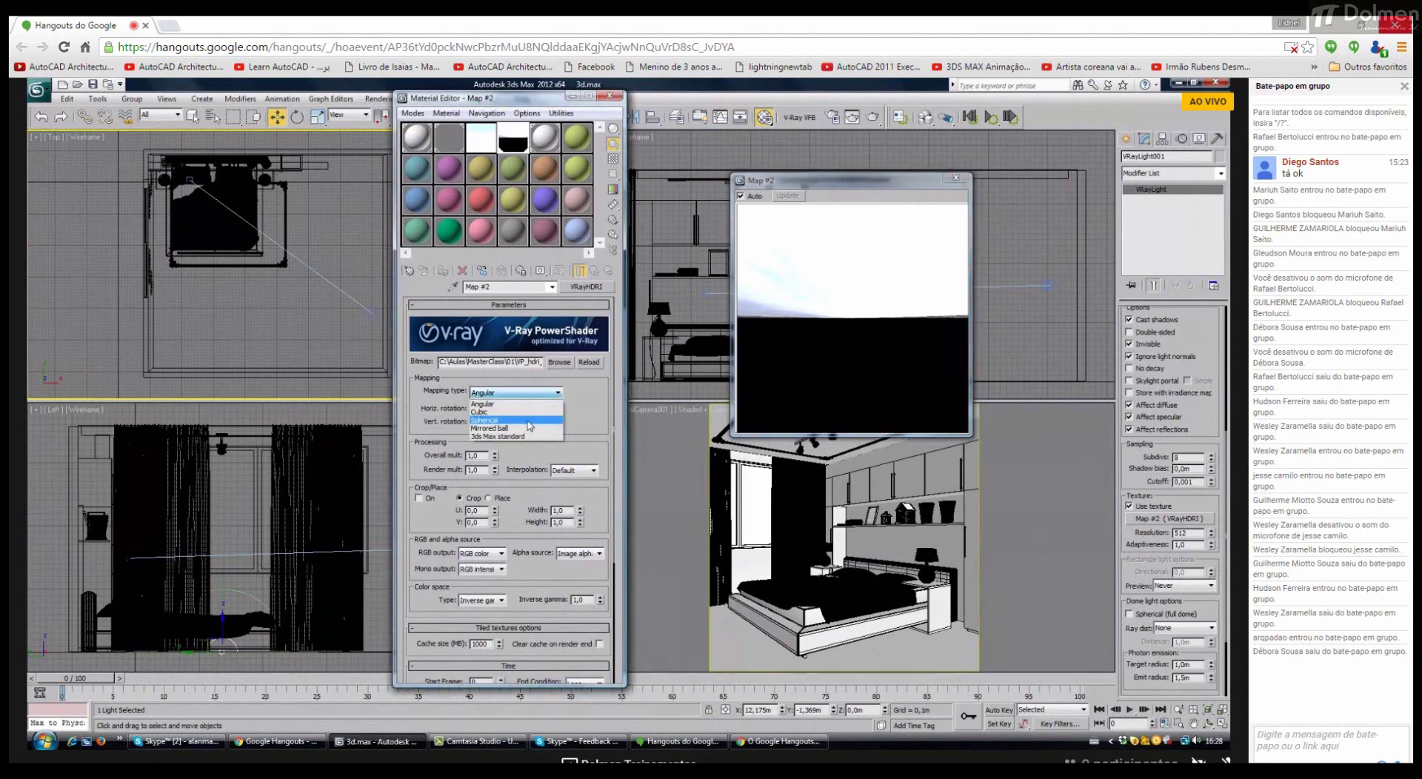
{"action": "left_click", "coordinate": [528, 421]}
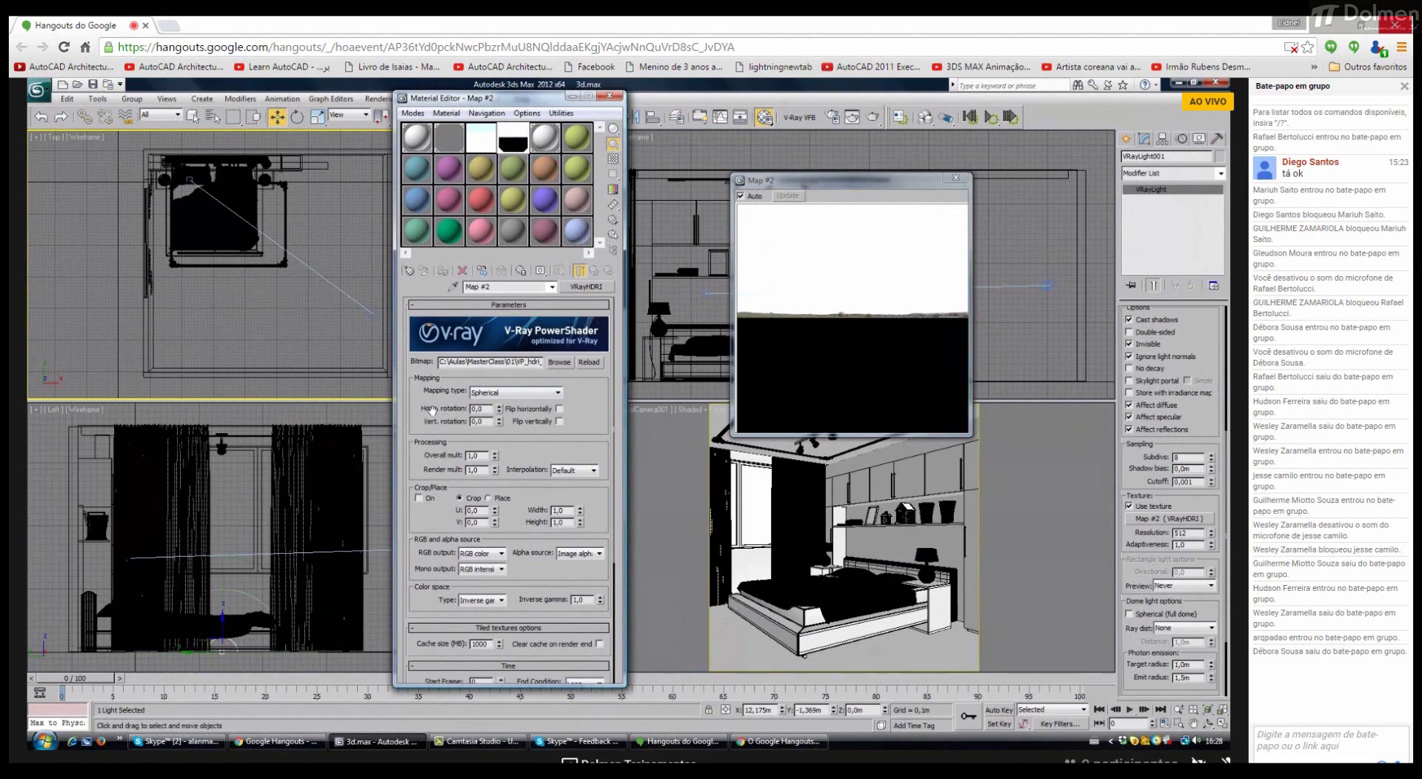
{"action": "left_click", "coordinate": [171, 743]}
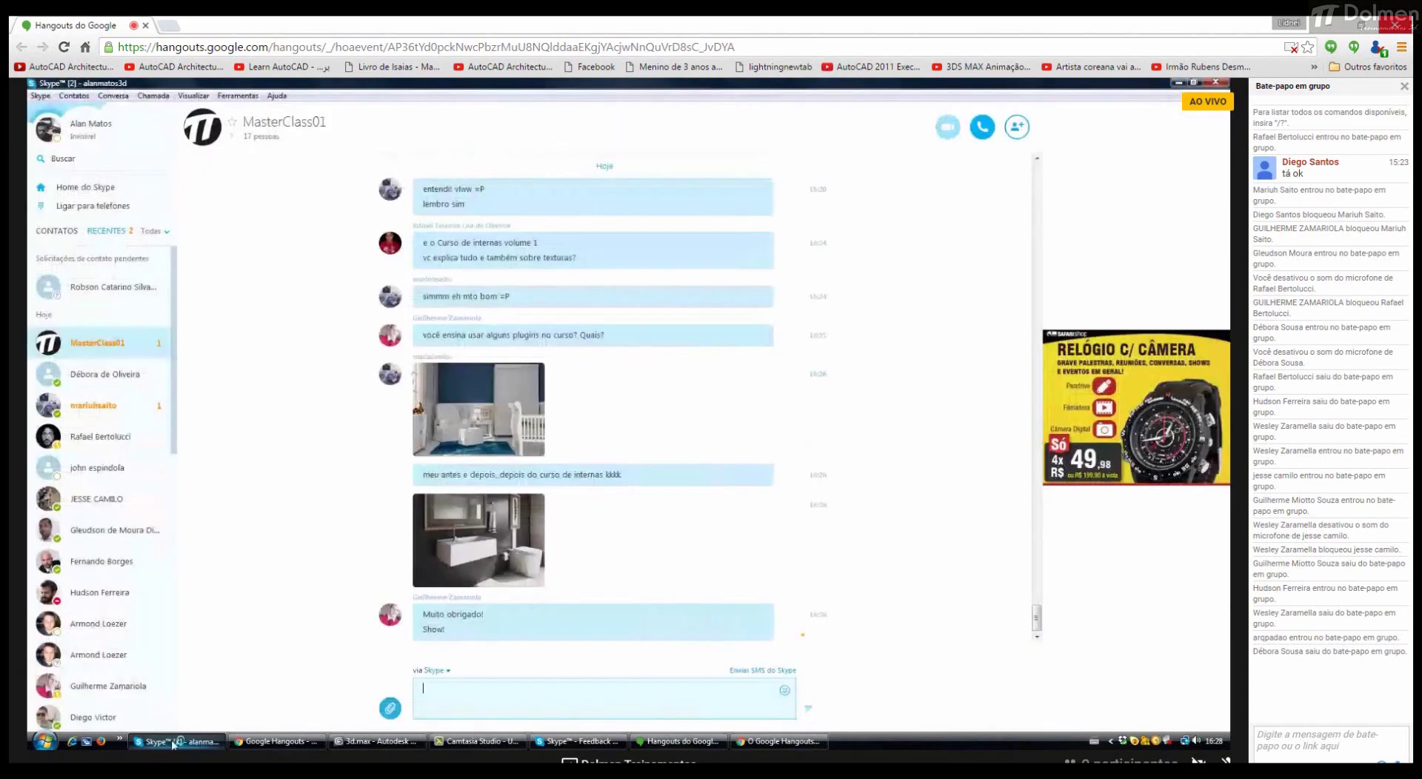
{"action": "left_click", "coordinate": [173, 742]}
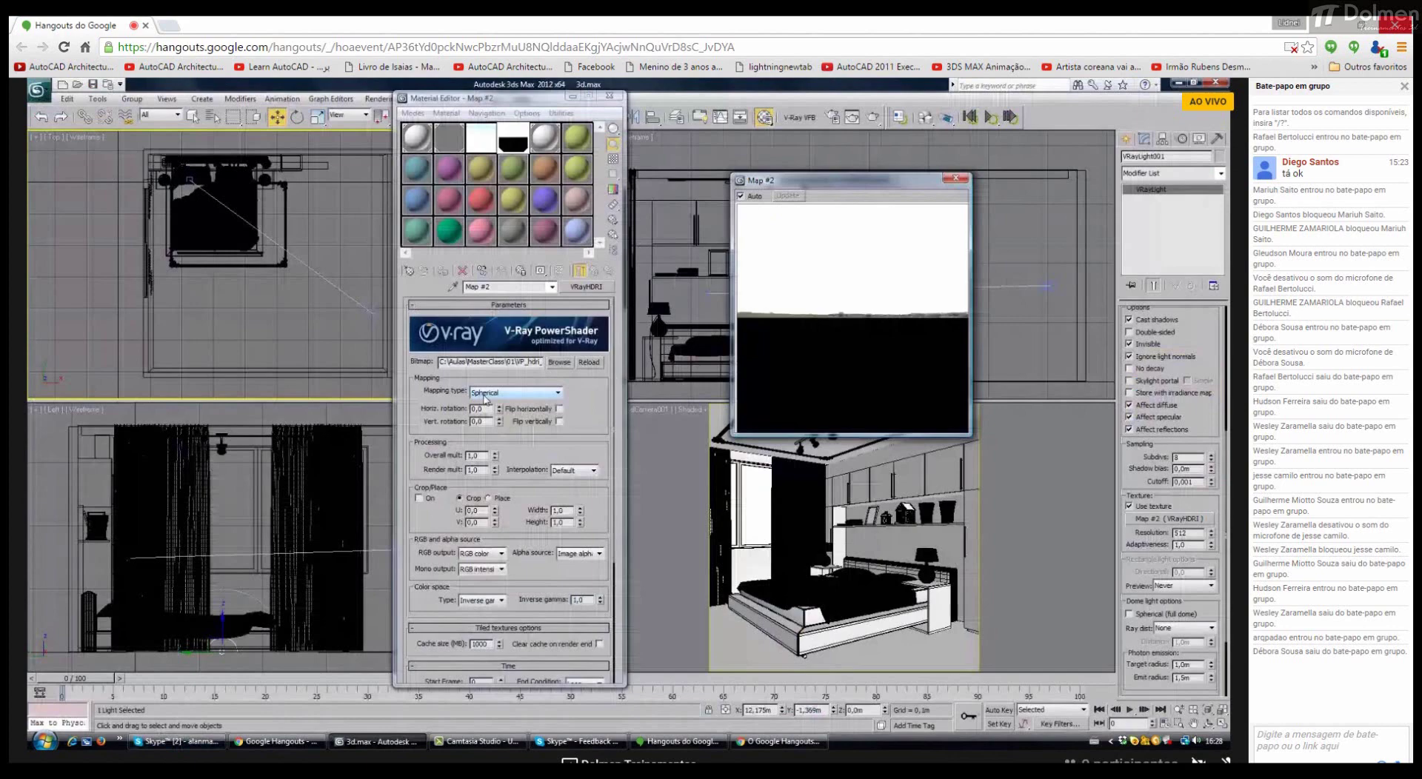
Step: Try other overall multiplier values, then set the sky map's overall multiplier to 1,0
{"action": "left_click_drag", "start_coordinate": [494, 457], "coordinate": [496, 458]}
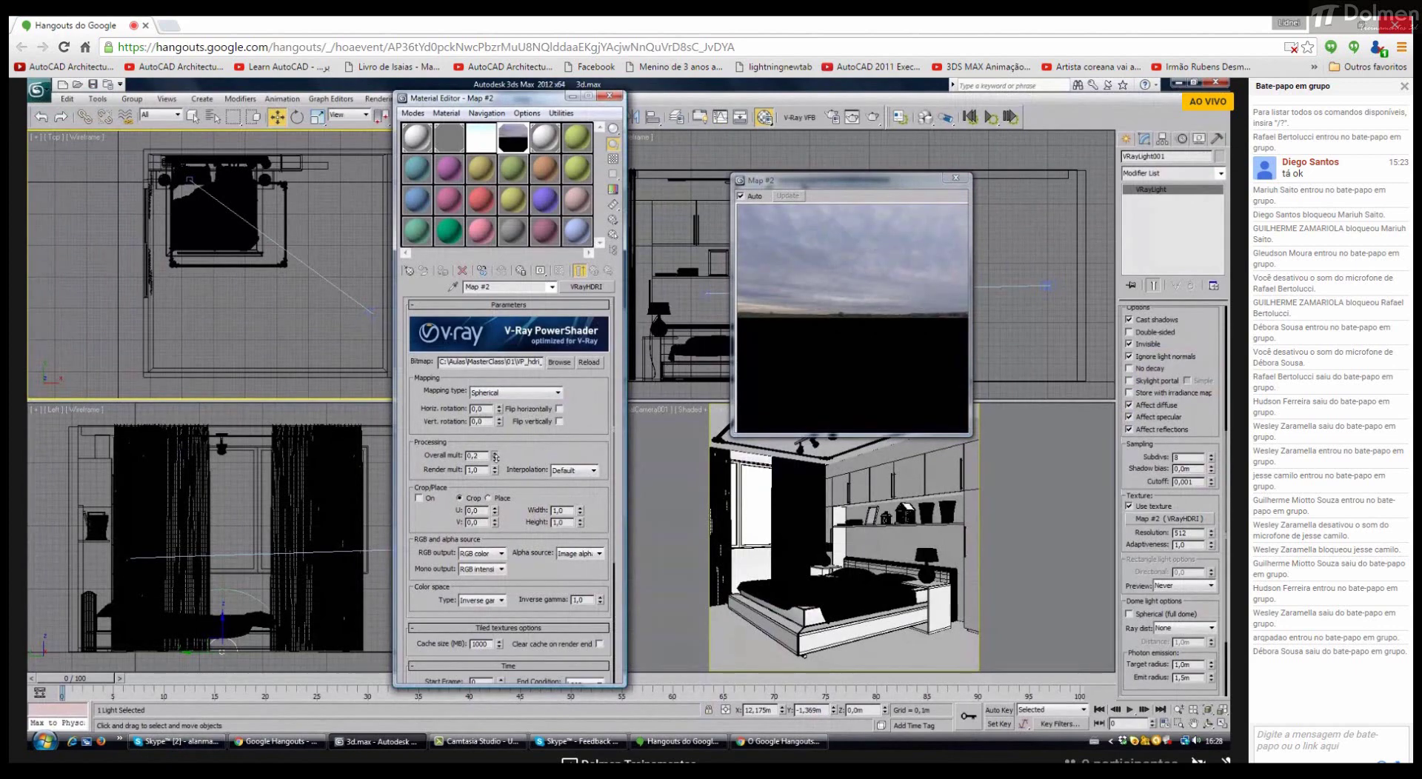
{"action": "left_click_drag", "start_coordinate": [495, 457], "coordinate": [495, 455]}
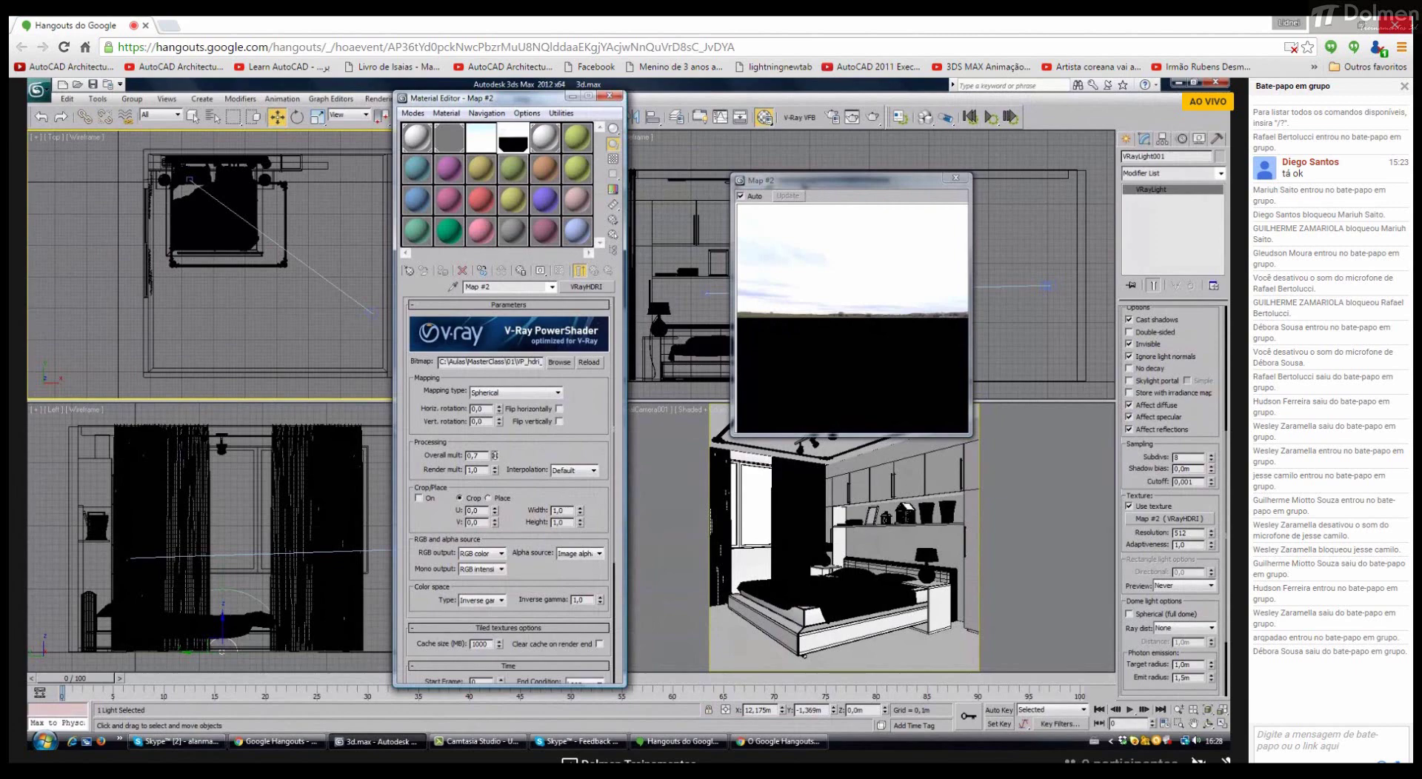
{"action": "double_click", "coordinate": [482, 456]}
{"action": "type", "text": "1"}
{"action": "key", "text": "Return"}
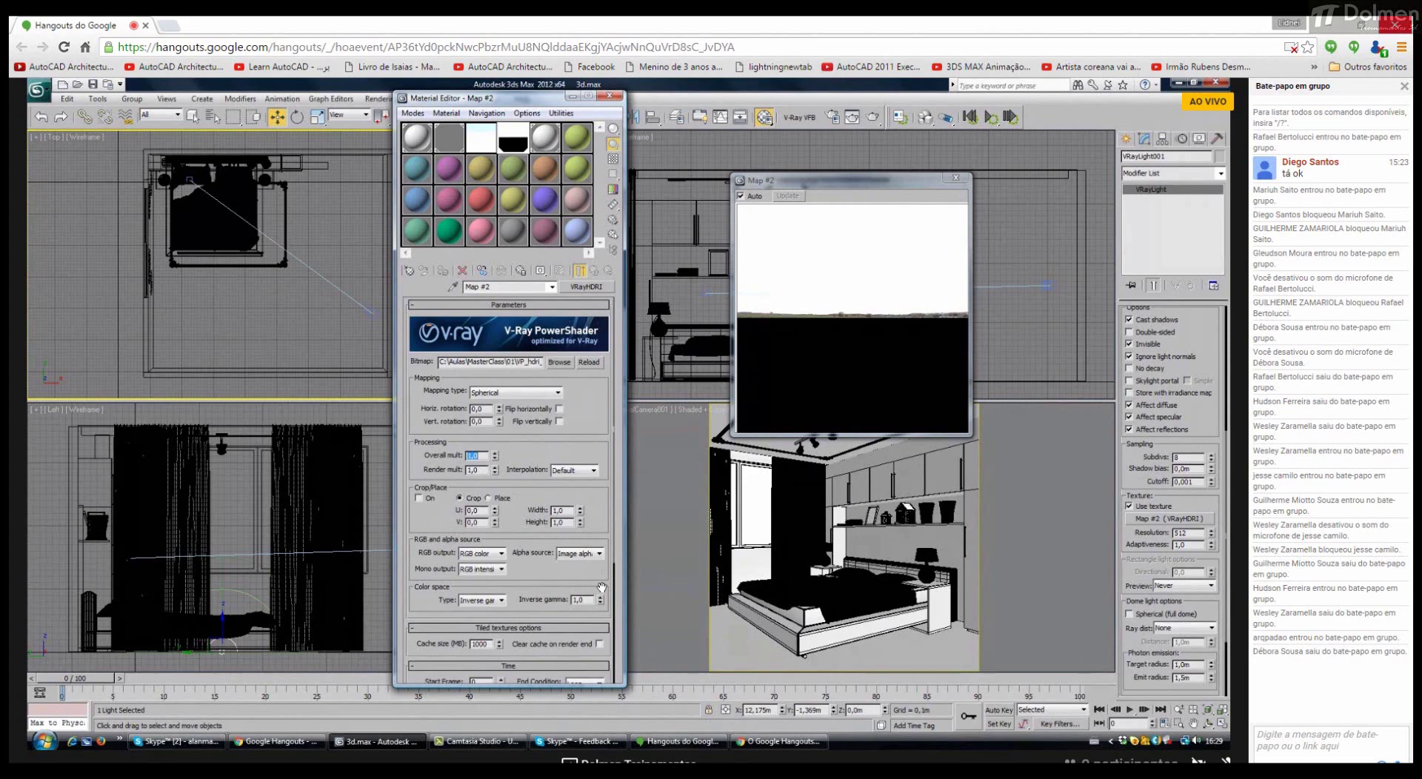
Step: Edit the sky map's inverse gamma value and close the Map #2 preview
{"action": "double_click", "coordinate": [582, 599]}
{"action": "key", "text": "BackSpace"}
{"action": "key", "text": "Return"}
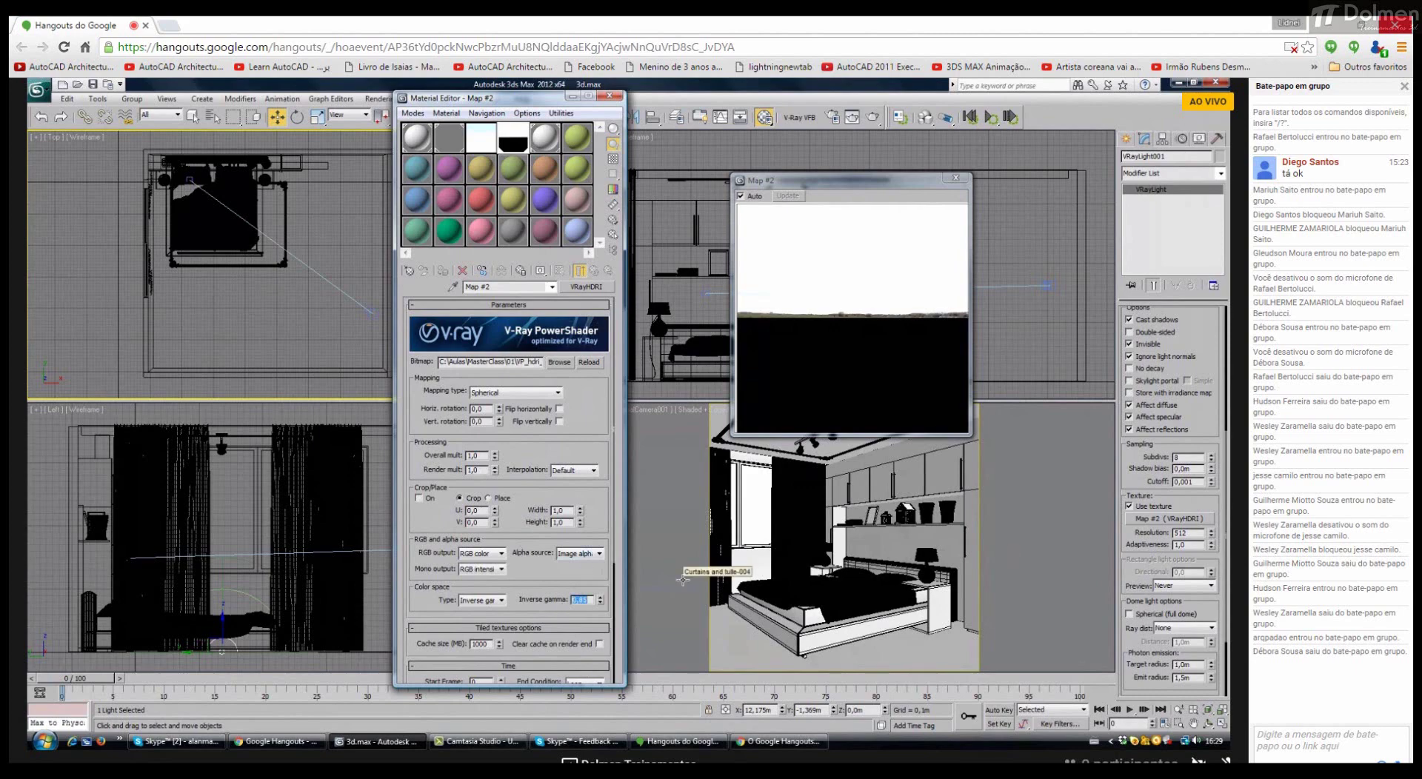
{"action": "left_click", "coordinate": [955, 183]}
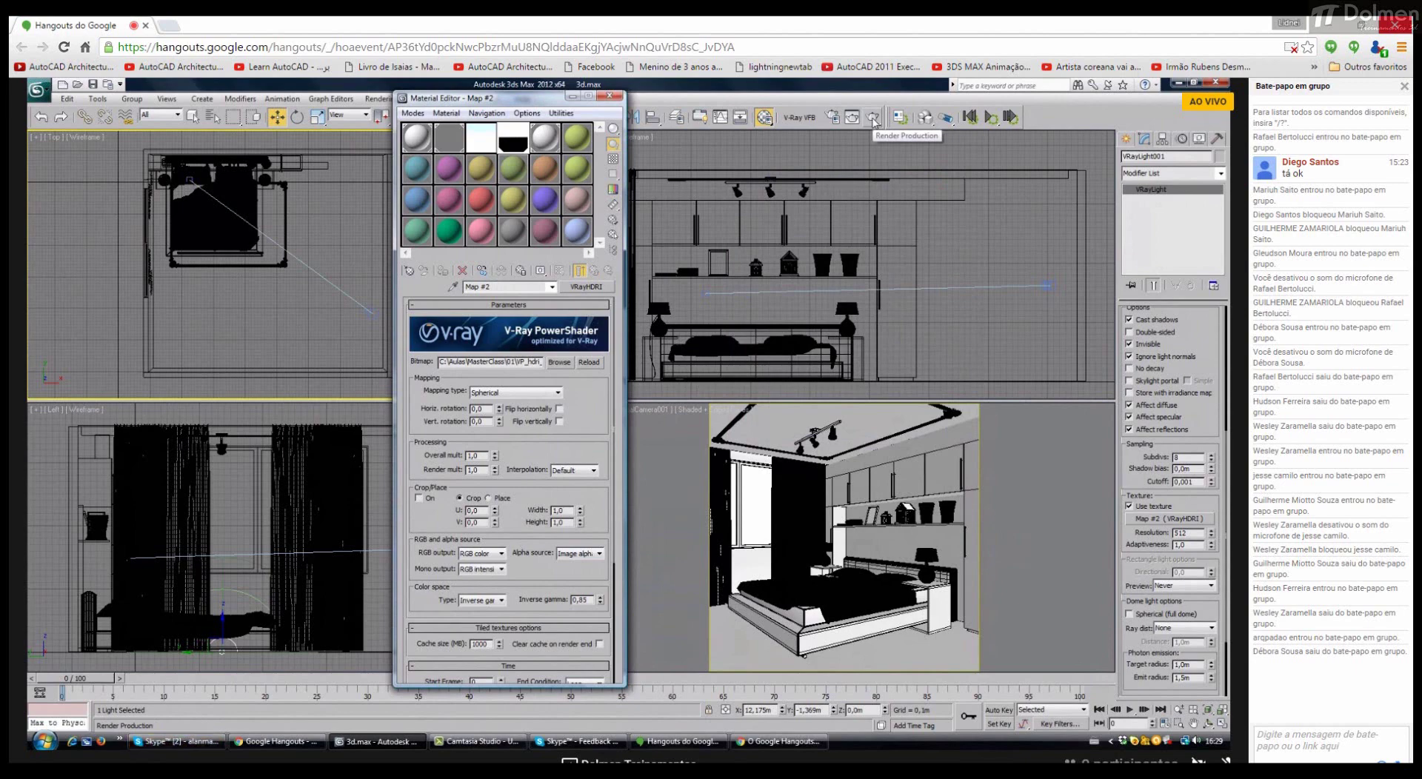
Step: Render a test image of the bedroom and move the Material Editor aside to view the dim result
{"action": "left_click", "coordinate": [874, 120]}
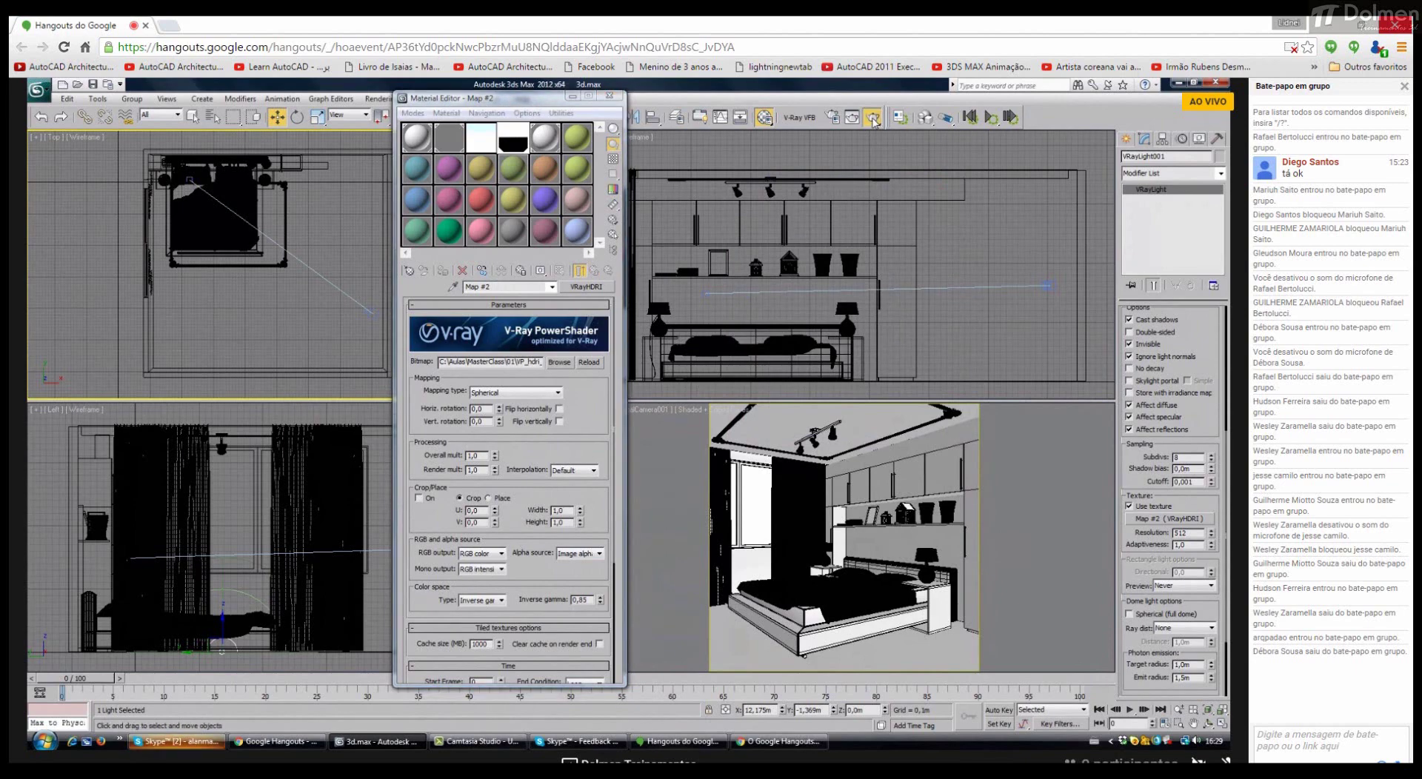
{"action": "left_click", "coordinate": [182, 742]}
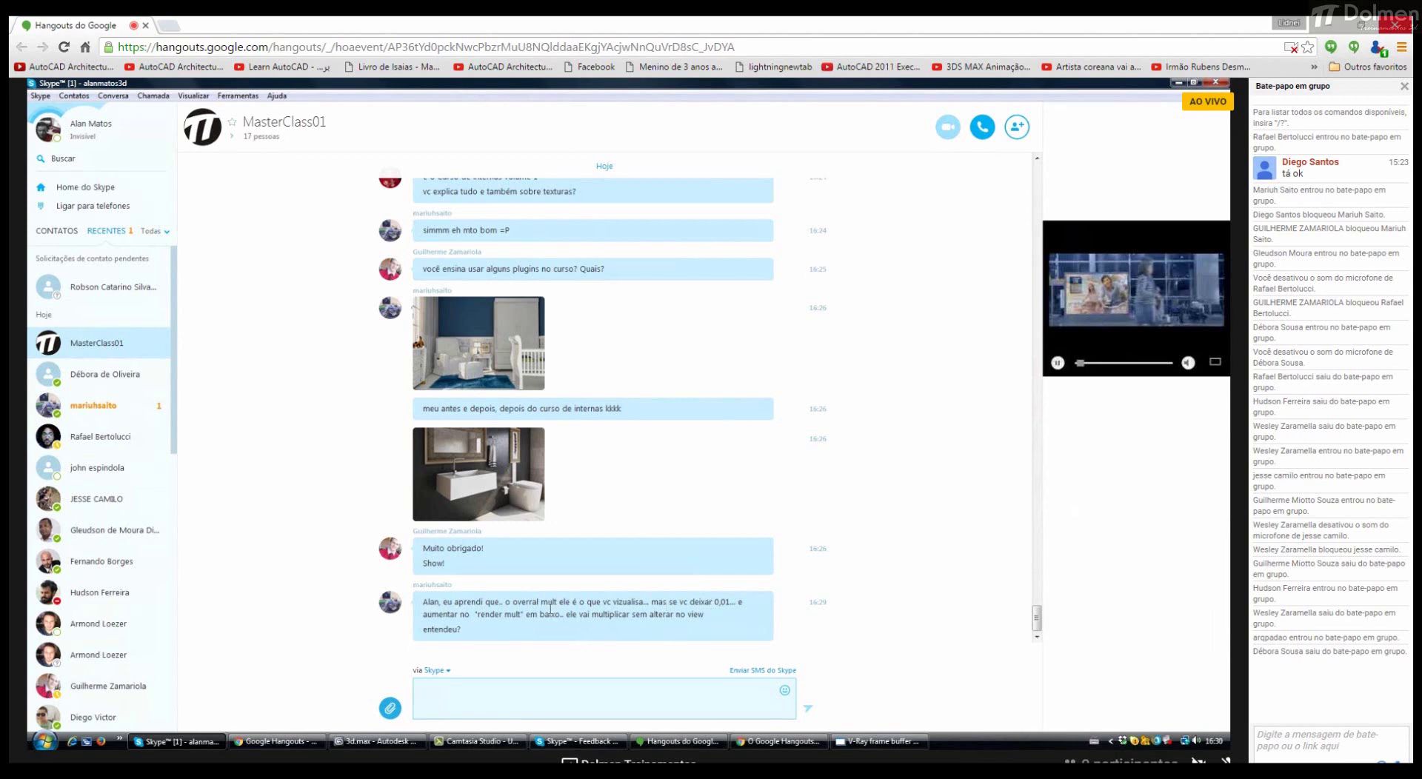
{"action": "left_click", "coordinate": [293, 742]}
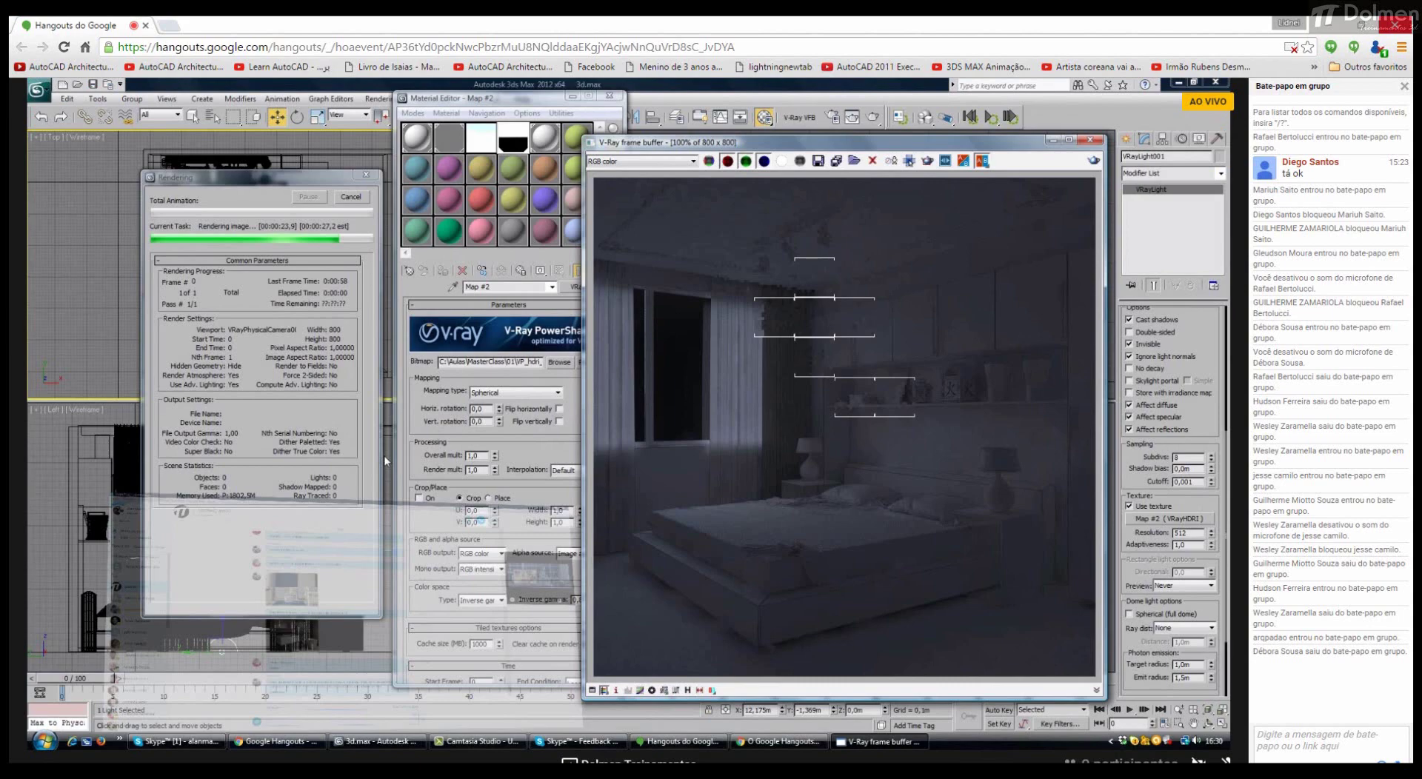
{"action": "left_click_drag", "start_coordinate": [517, 102], "coordinate": [341, 103]}
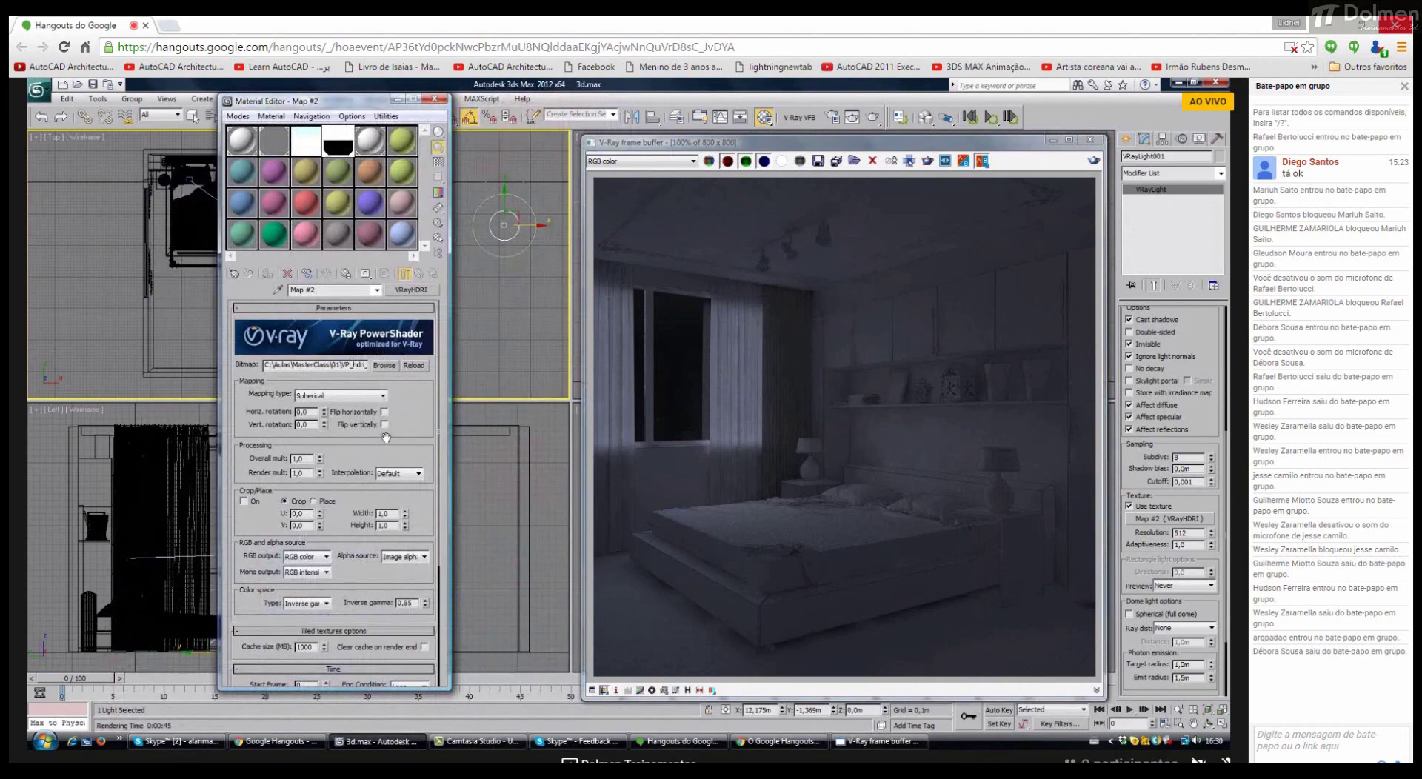
{"action": "left_click", "coordinate": [164, 743]}
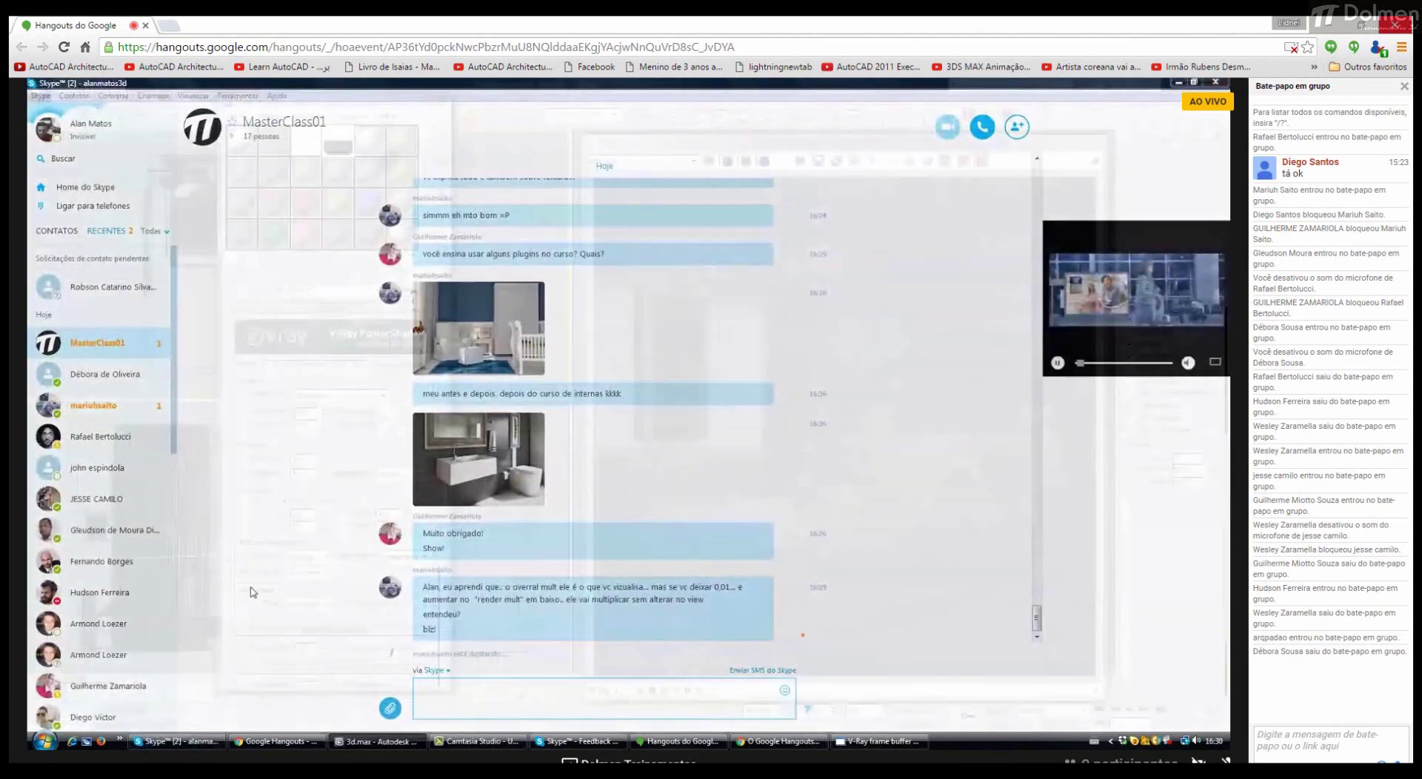
{"action": "key", "text": "alt+Tab"}
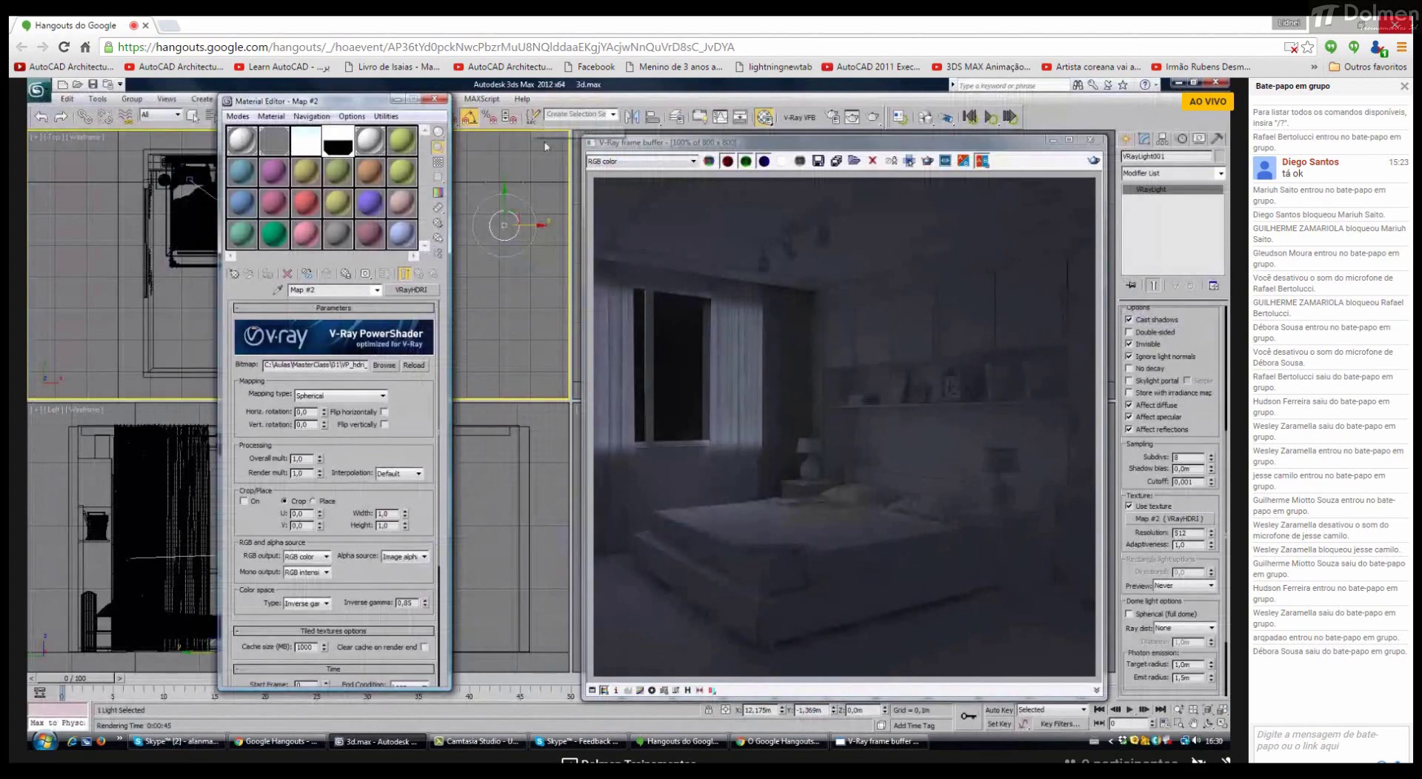
{"action": "left_click", "coordinate": [191, 743]}
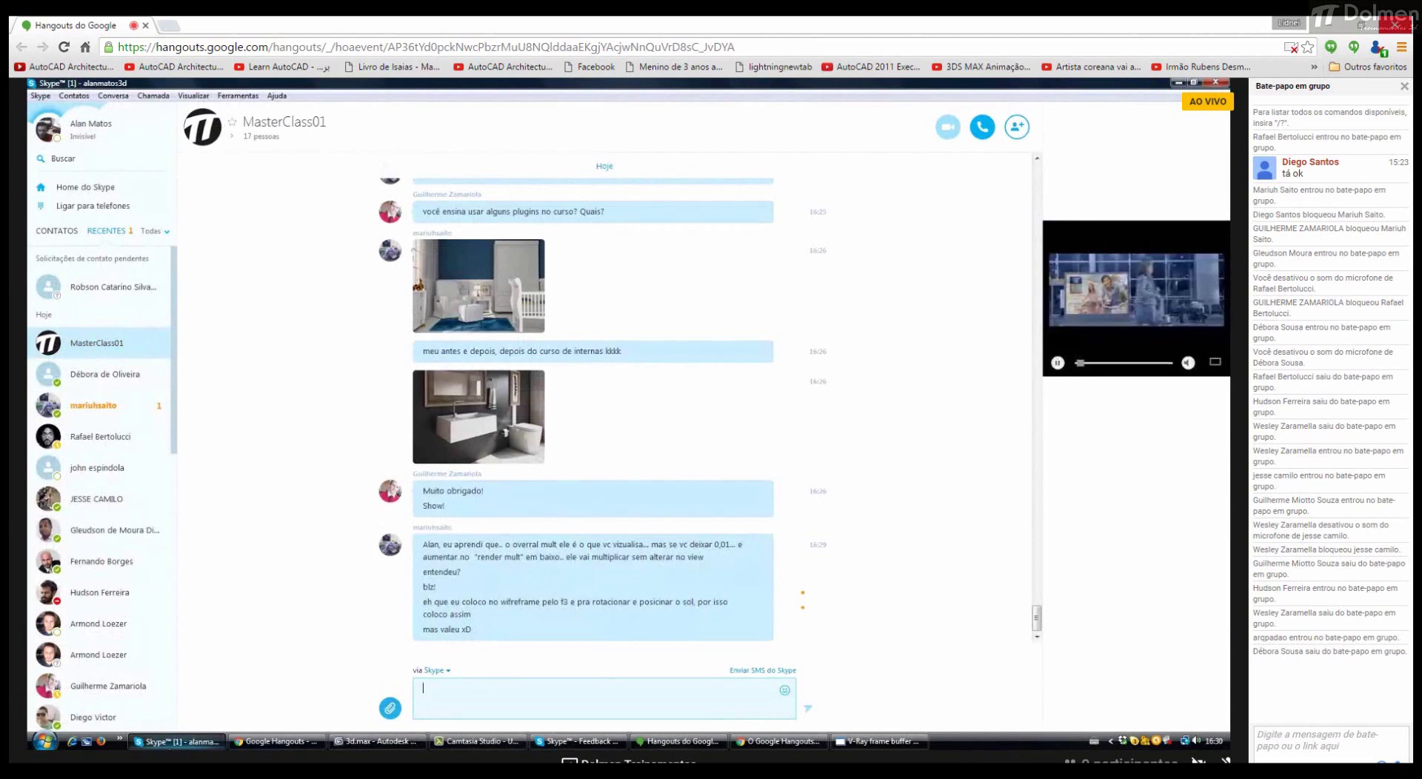
{"action": "left_click", "coordinate": [171, 745]}
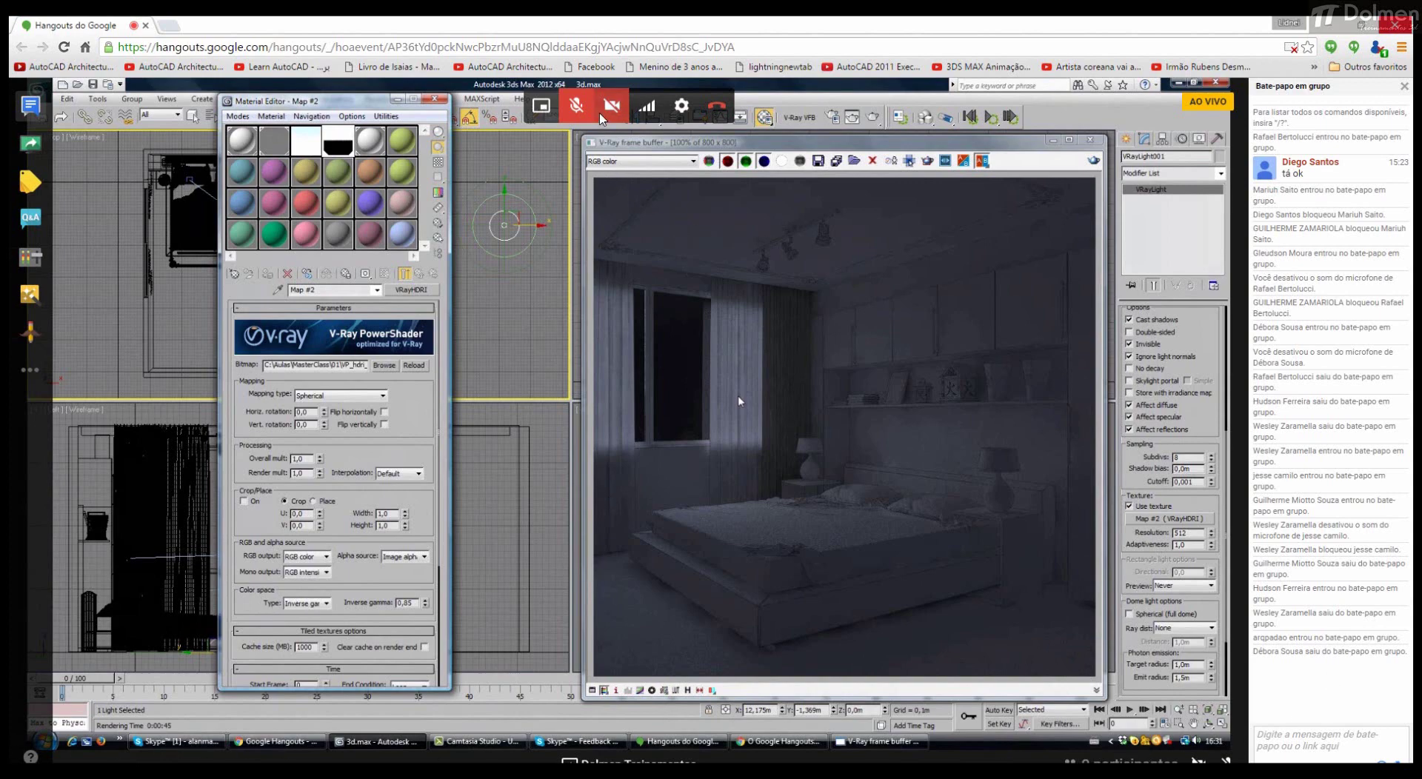
Step: Unmute the Hangouts microphone briefly, then mute it again
{"action": "left_click", "coordinate": [575, 111]}
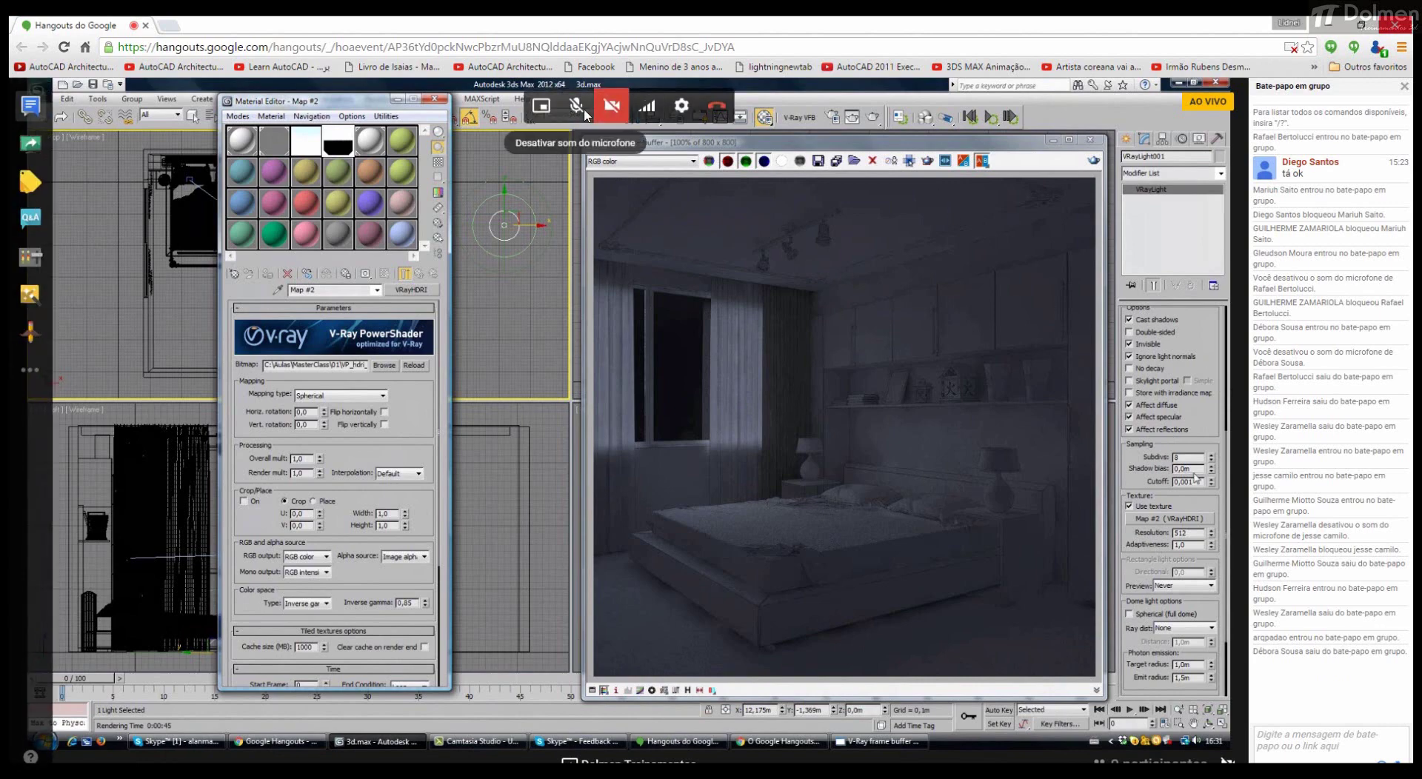
{"action": "left_click", "coordinate": [582, 112]}
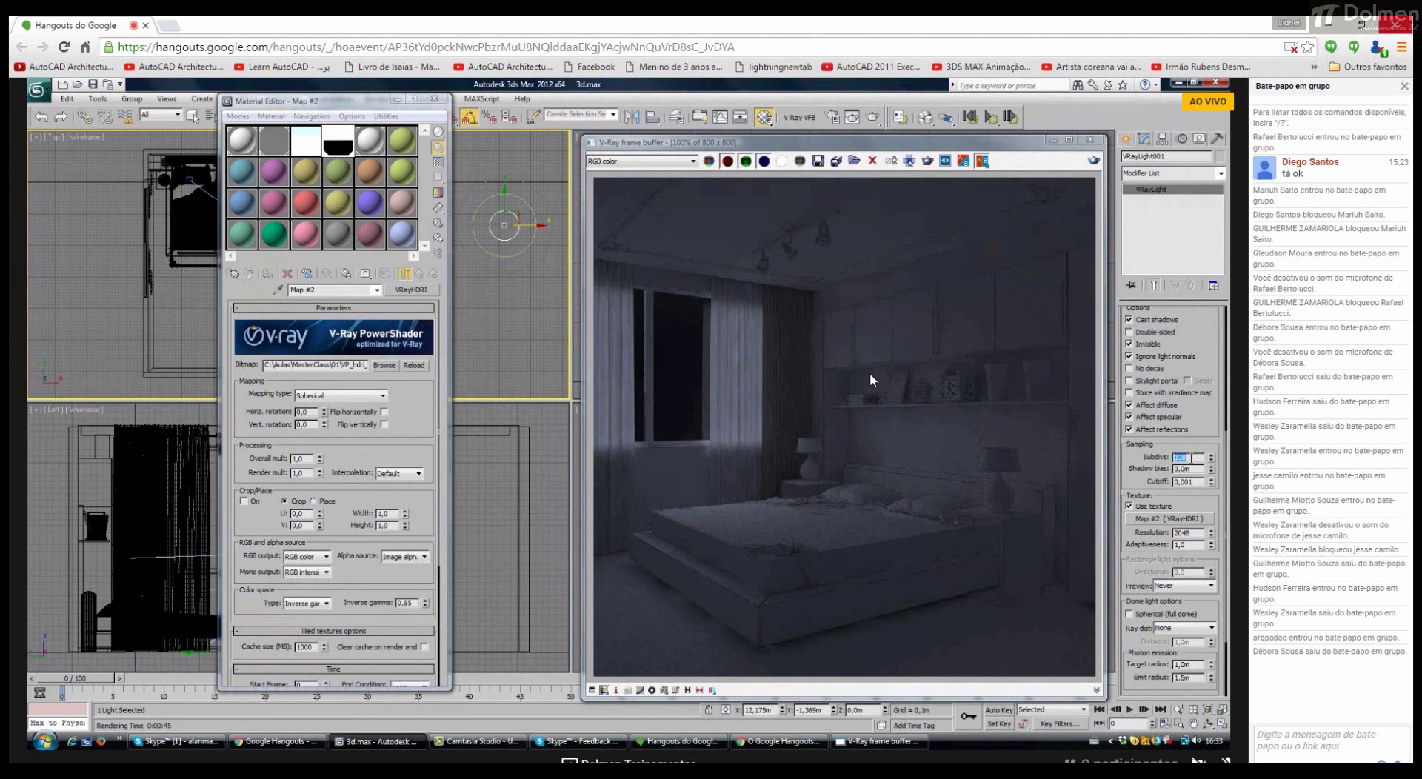
Step: Try 16 for the dome light's Subdivs, revert it to 8, and bring up the MasterClass01 Skype chat
{"action": "type", "text": "16"}
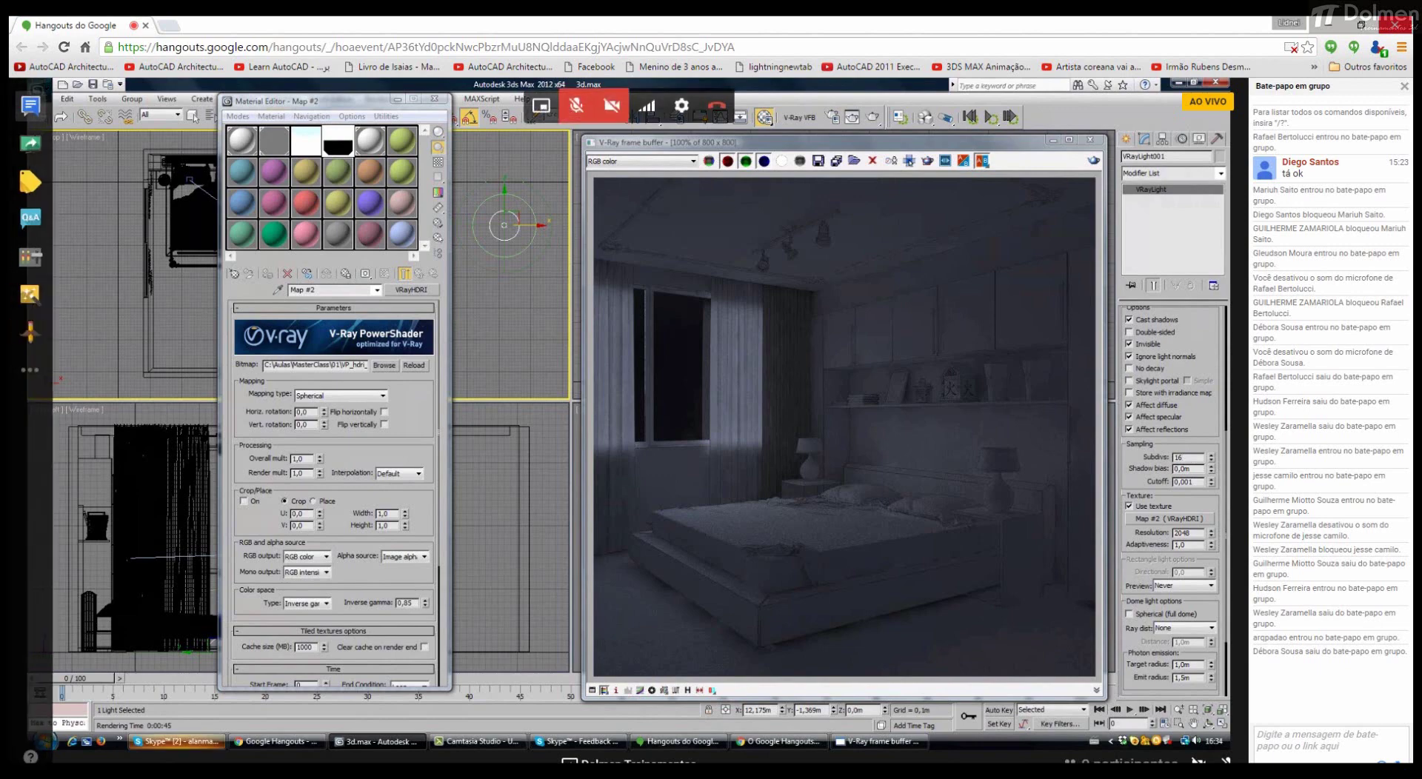
{"action": "key", "text": "BackSpace"}
{"action": "key", "text": "BackSpace"}
{"action": "type", "text": "8"}
{"action": "left_click", "coordinate": [172, 742]}
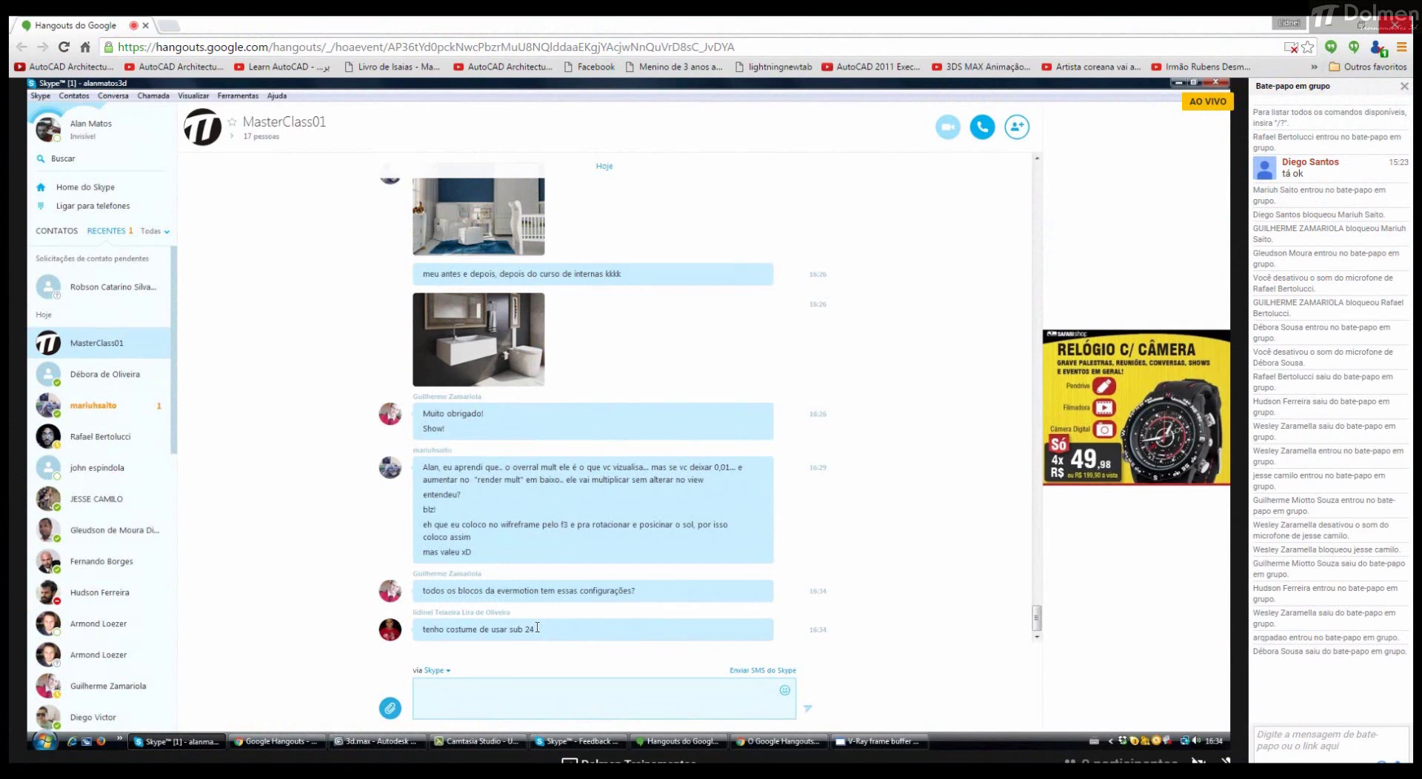
{"action": "mouse_move", "coordinate": [376, 742]}
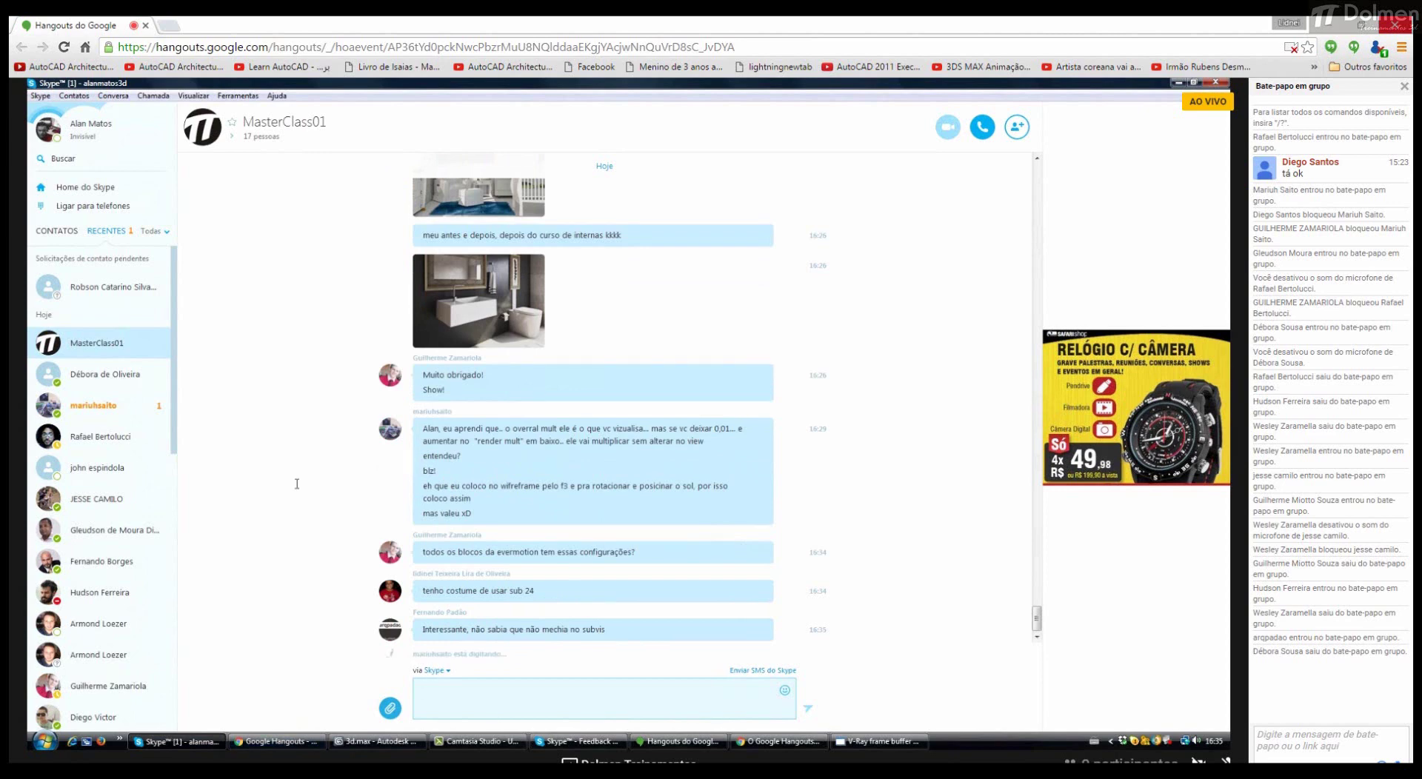
Step: Return to the 3ds Max window showing the Material Editor and bedroom test render
{"action": "left_click", "coordinate": [361, 743]}
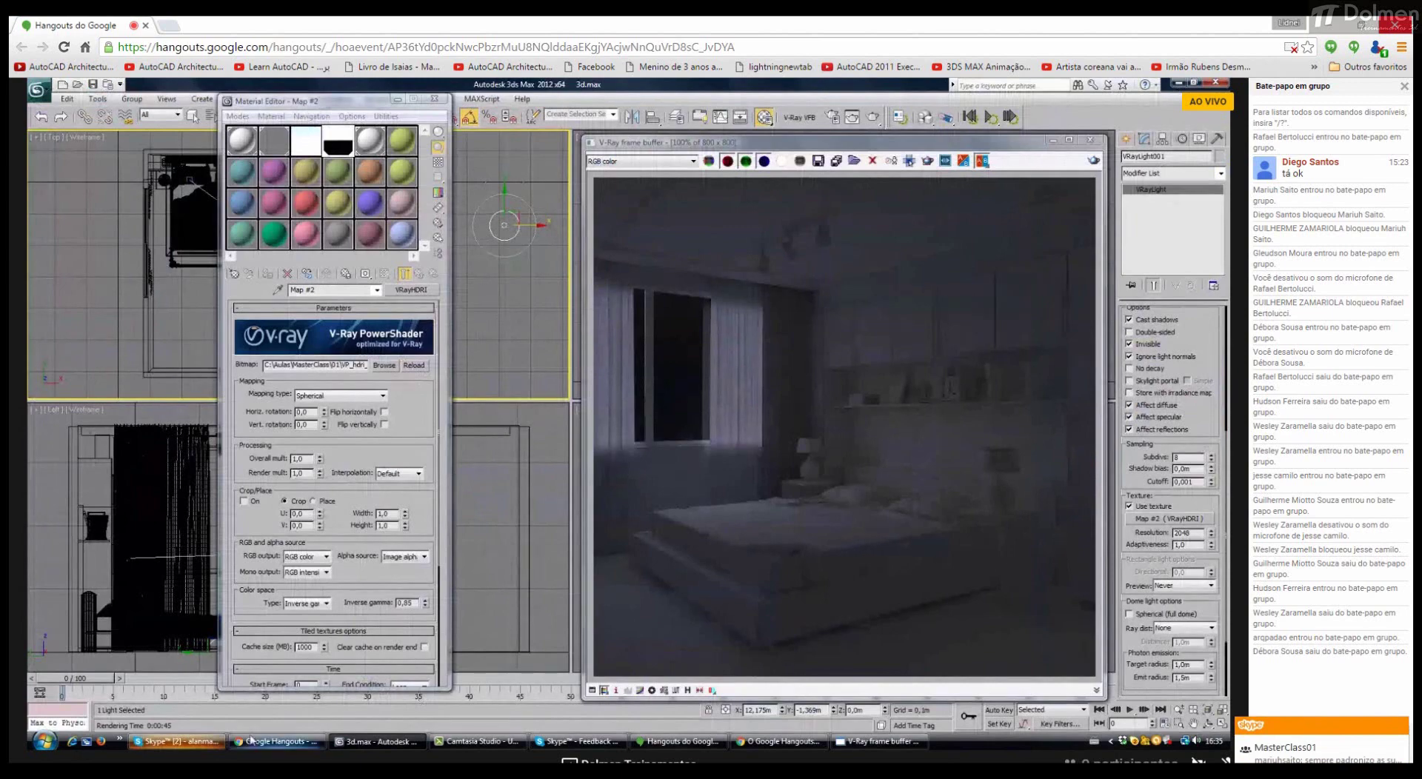
{"action": "mouse_move", "coordinate": [169, 746]}
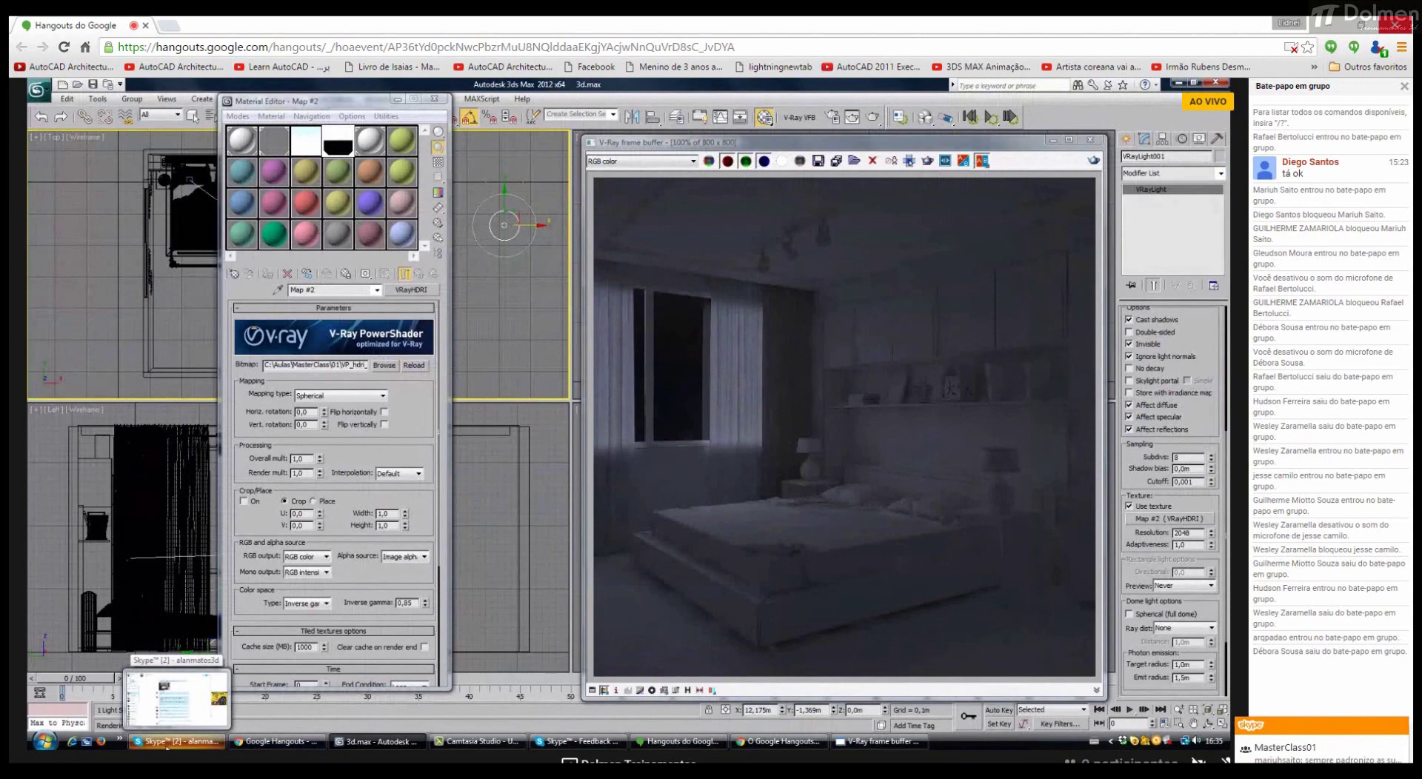
{"action": "left_click", "coordinate": [170, 742]}
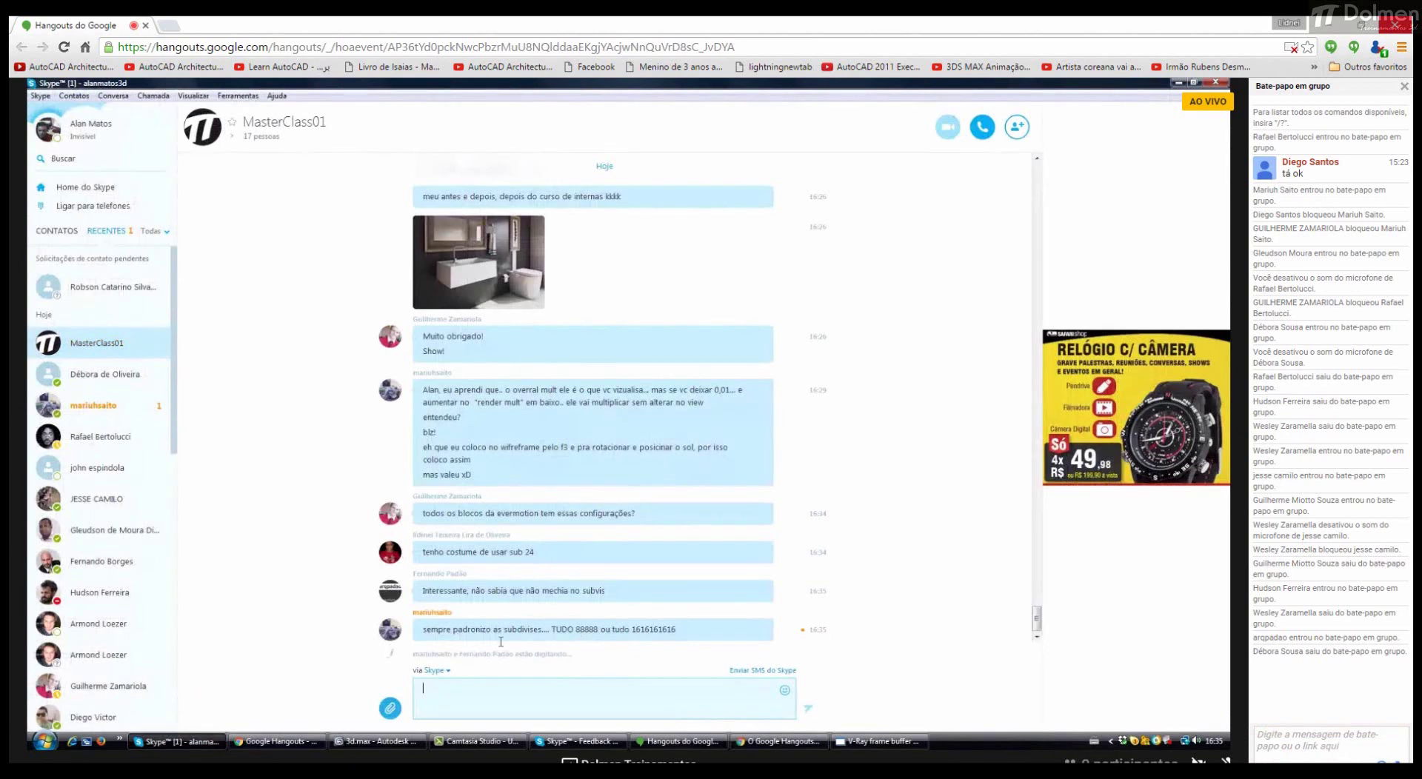
{"action": "mouse_move", "coordinate": [312, 747]}
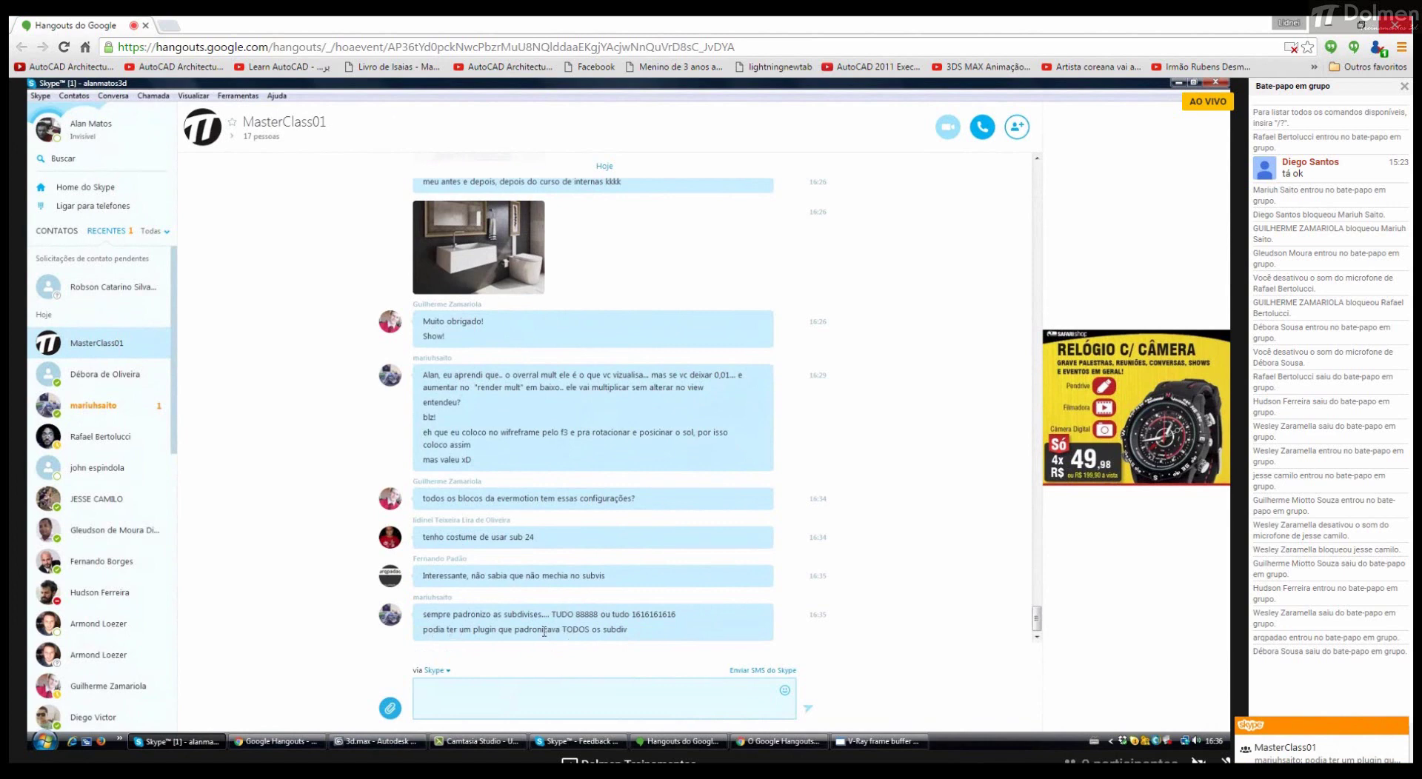
{"action": "key", "text": "alt+Tab"}
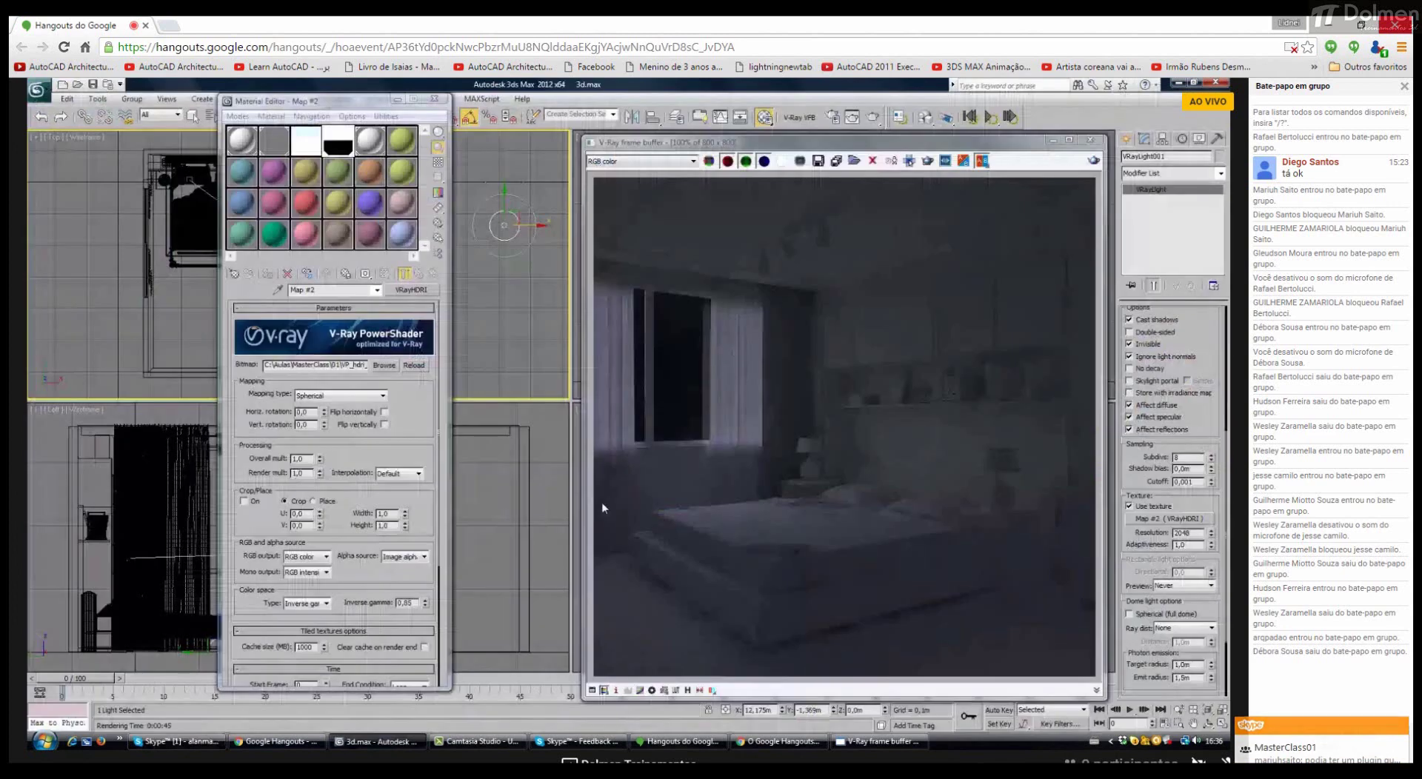
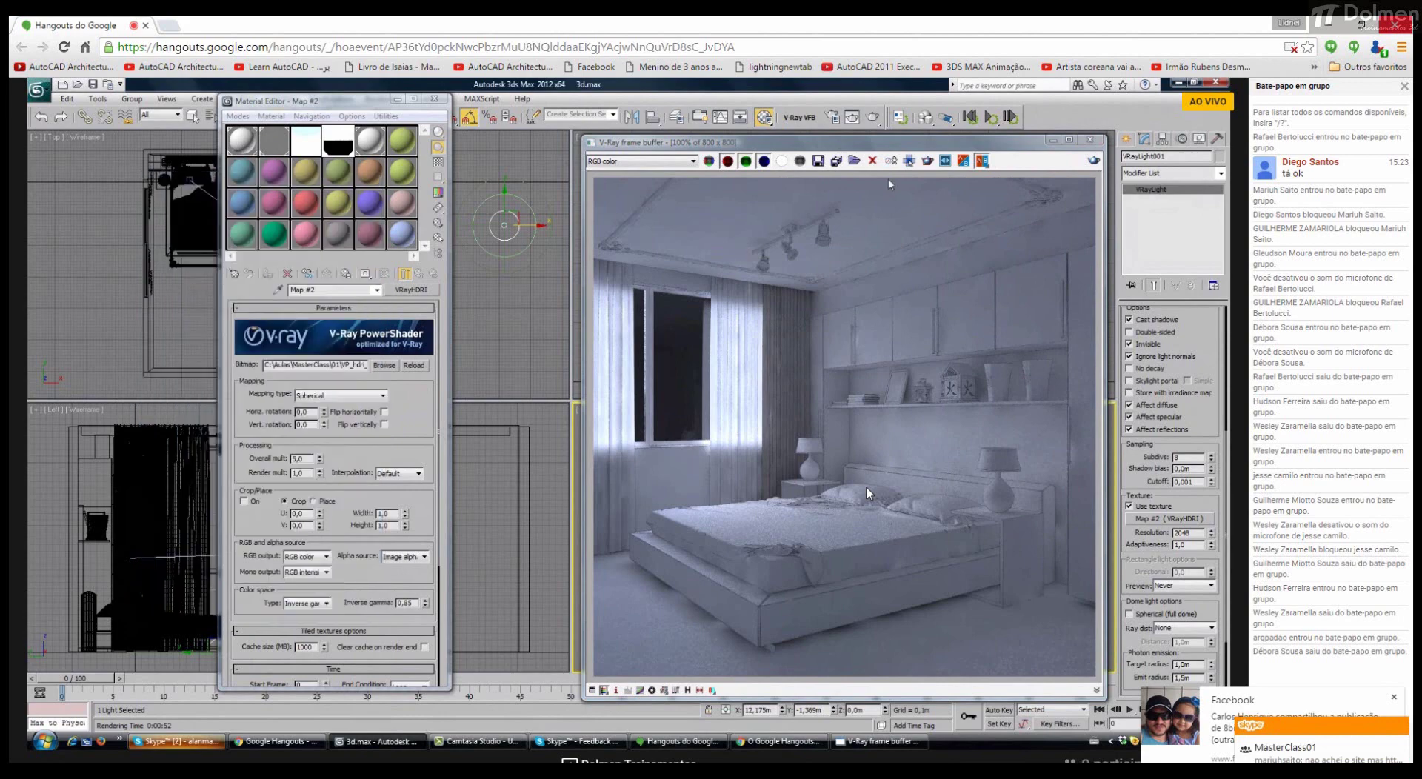
Step: Rotate the VRayHDRI dome map horizontally to 30 and re-render the bedroom
{"action": "mouse_move", "coordinate": [903, 548]}
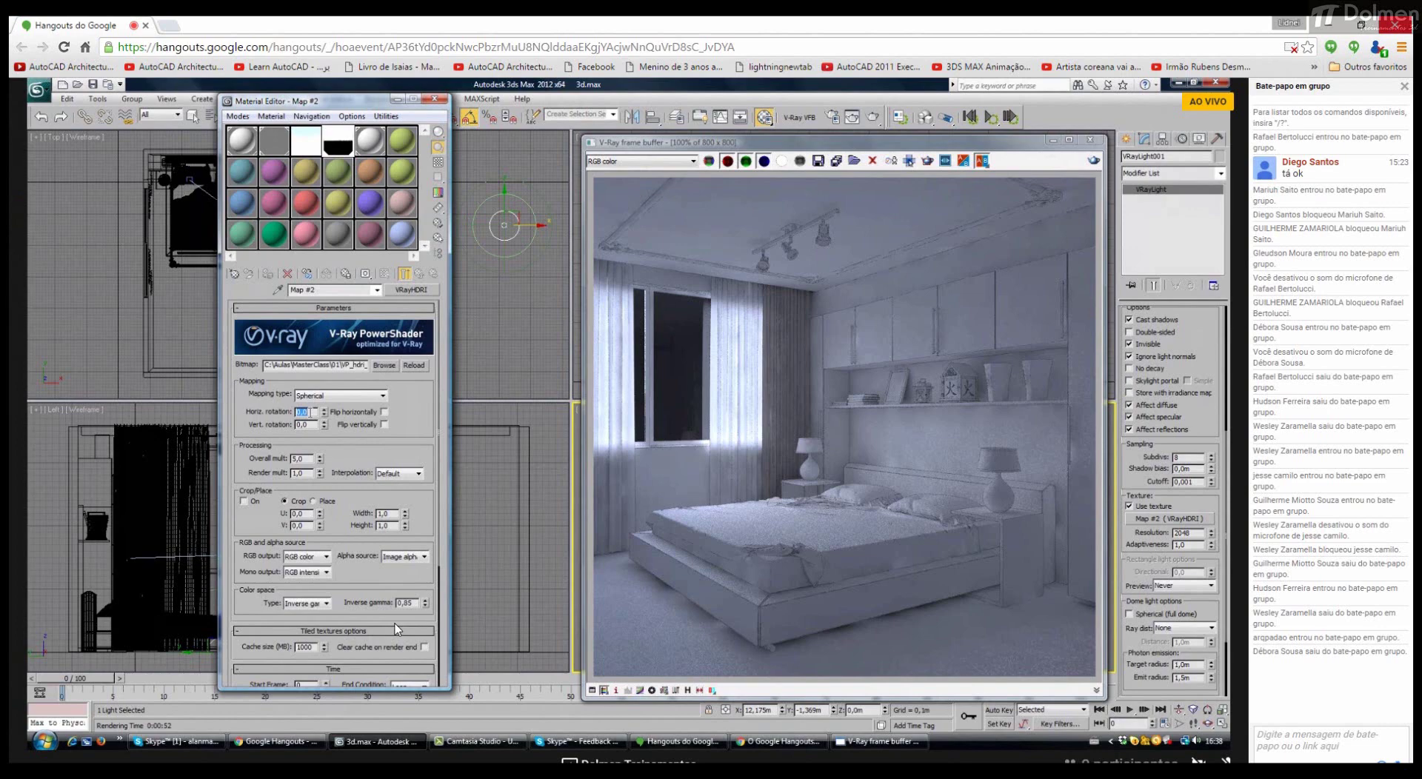
{"action": "type", "text": "30"}
{"action": "key", "text": "Return"}
{"action": "left_click", "coordinate": [1094, 162]}
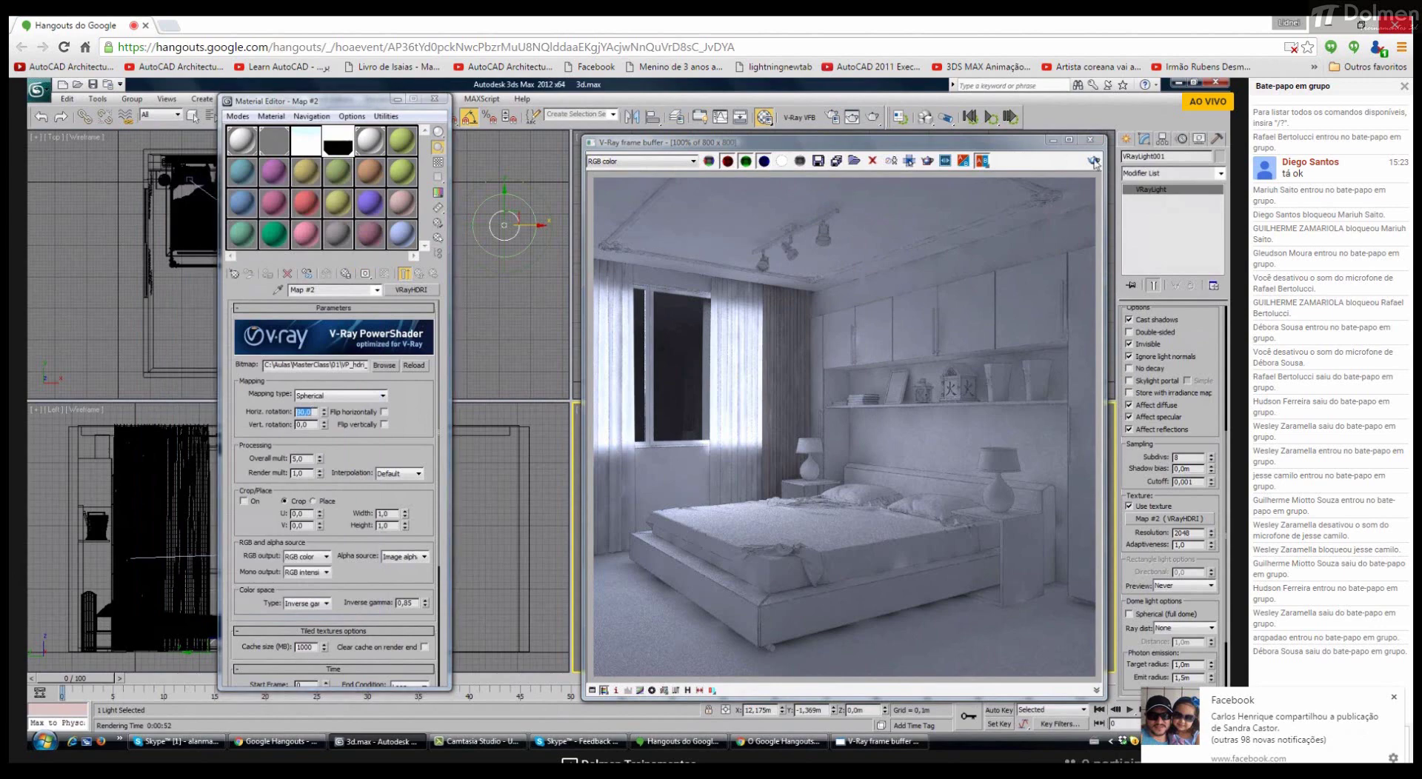
{"action": "mouse_move", "coordinate": [948, 269]}
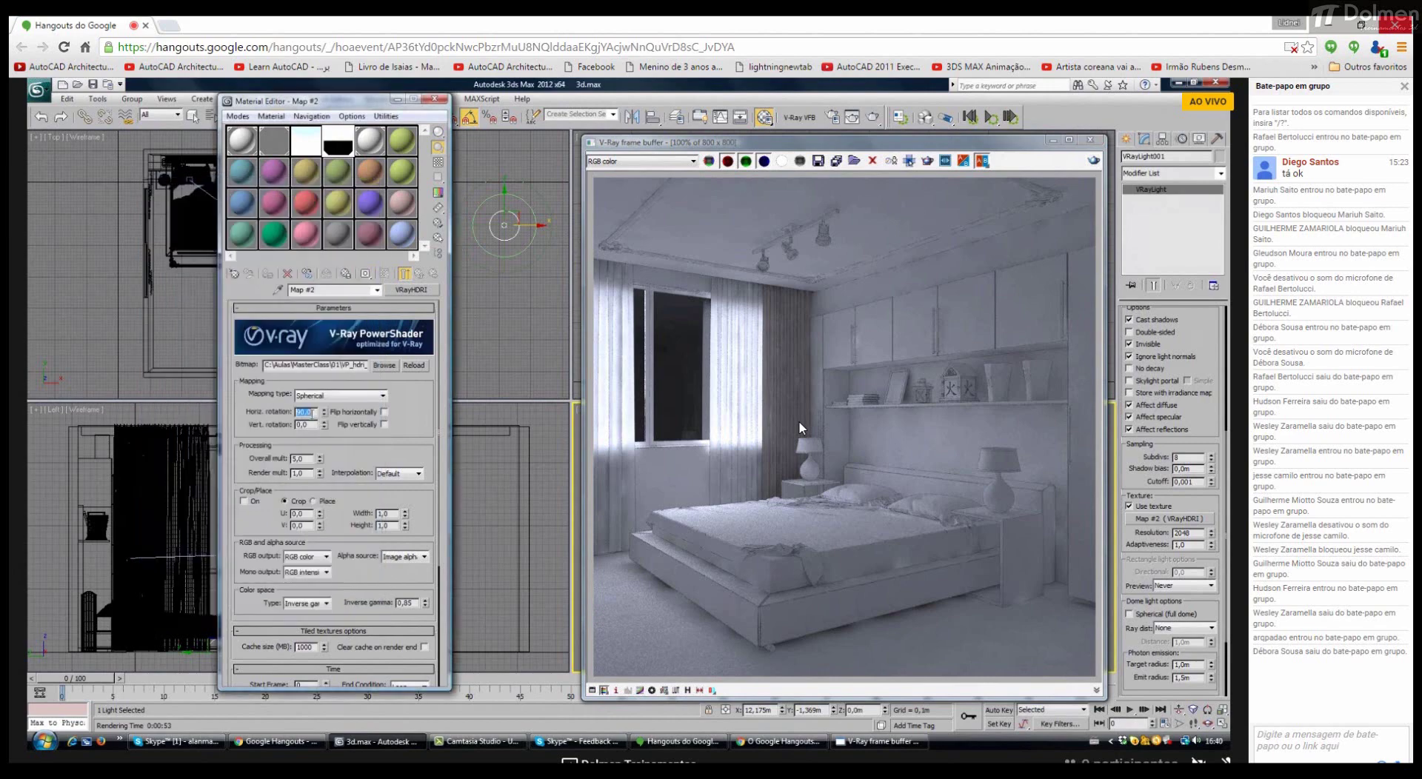
Step: Set the HDRI horizontal rotation to 150 and re-render the bedroom
{"action": "type", "text": "150"}
{"action": "key", "text": "Return"}
{"action": "left_click", "coordinate": [1094, 162]}
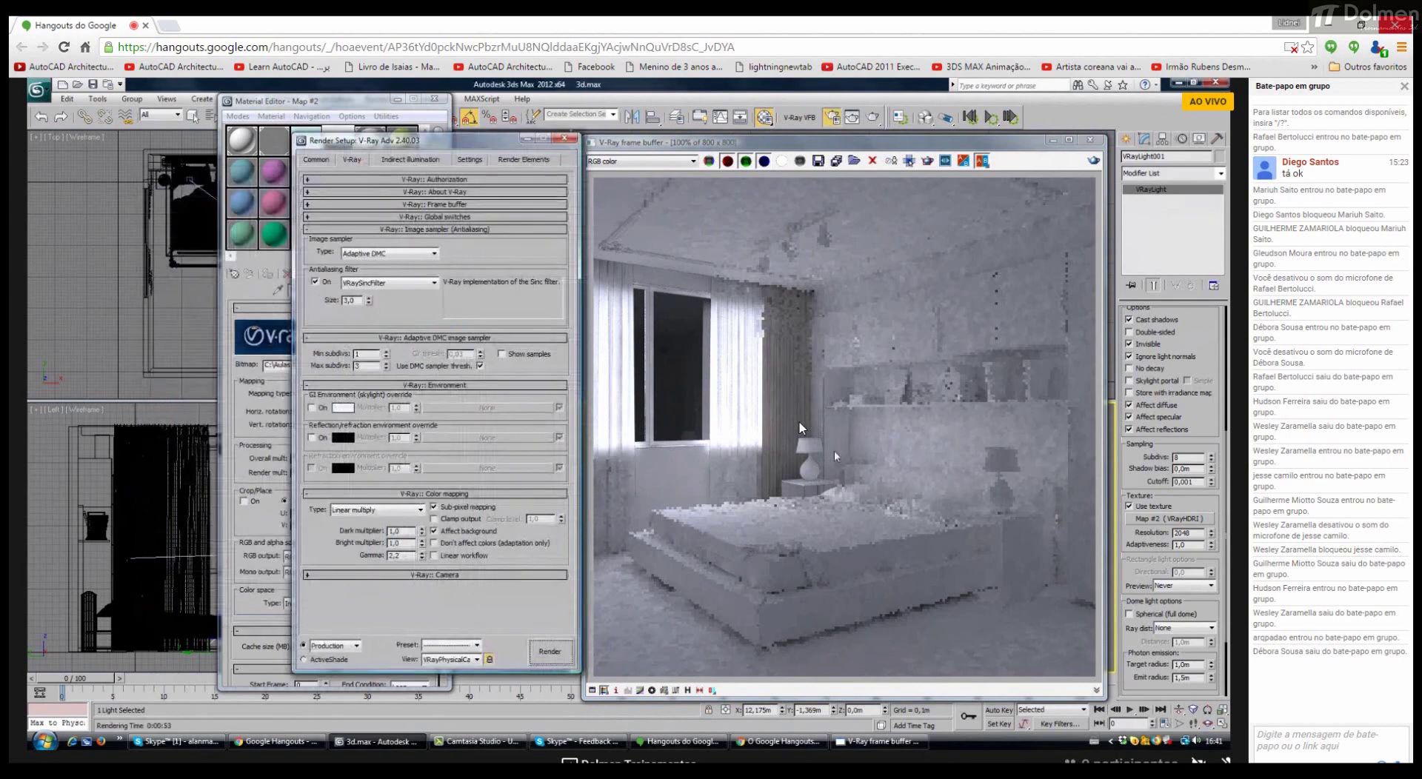
Step: Instance Map #2 into the GI environment override slot in Render Setup and start rendering
{"action": "left_click_drag", "start_coordinate": [502, 143], "coordinate": [692, 125]}
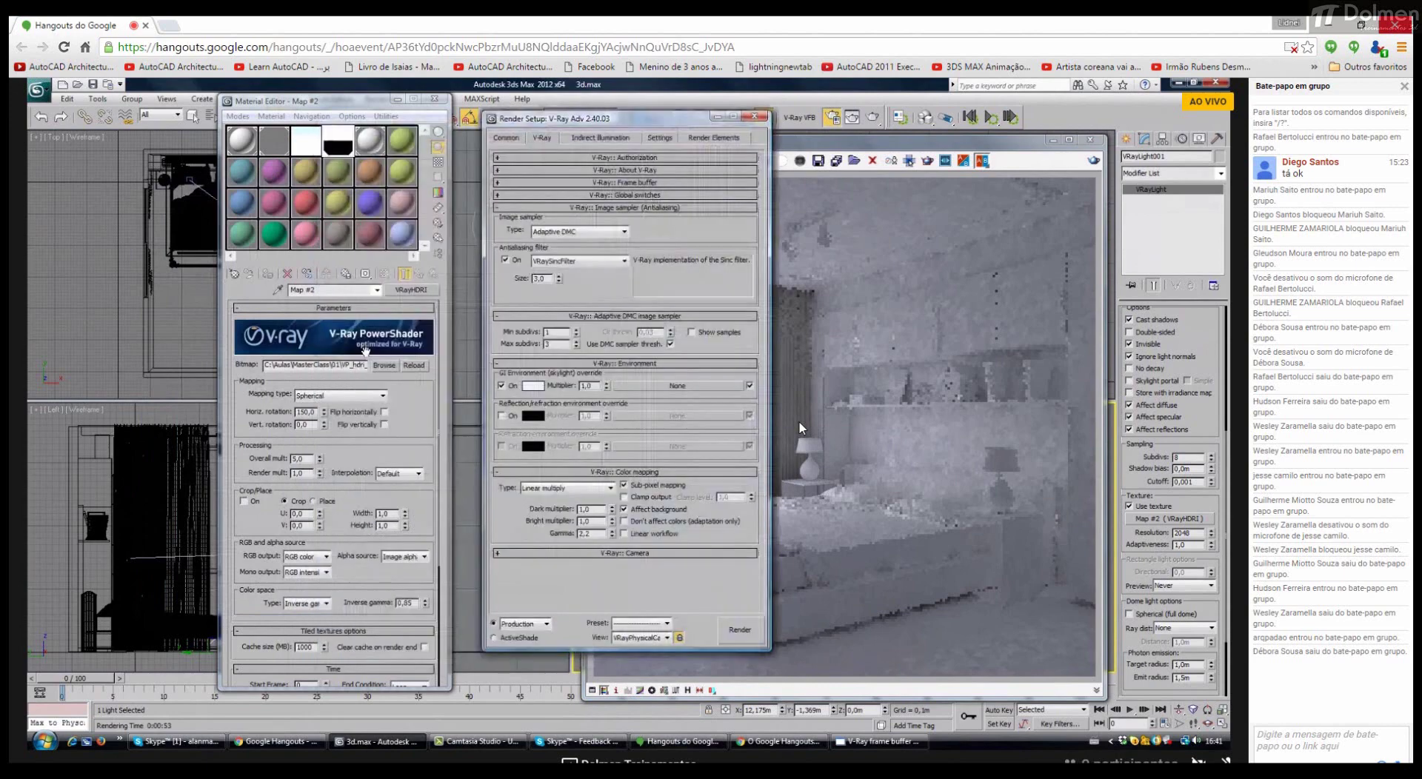
{"action": "left_click_drag", "start_coordinate": [411, 290], "coordinate": [672, 392]}
{"action": "left_click", "coordinate": [592, 421]}
{"action": "left_click", "coordinate": [754, 621]}
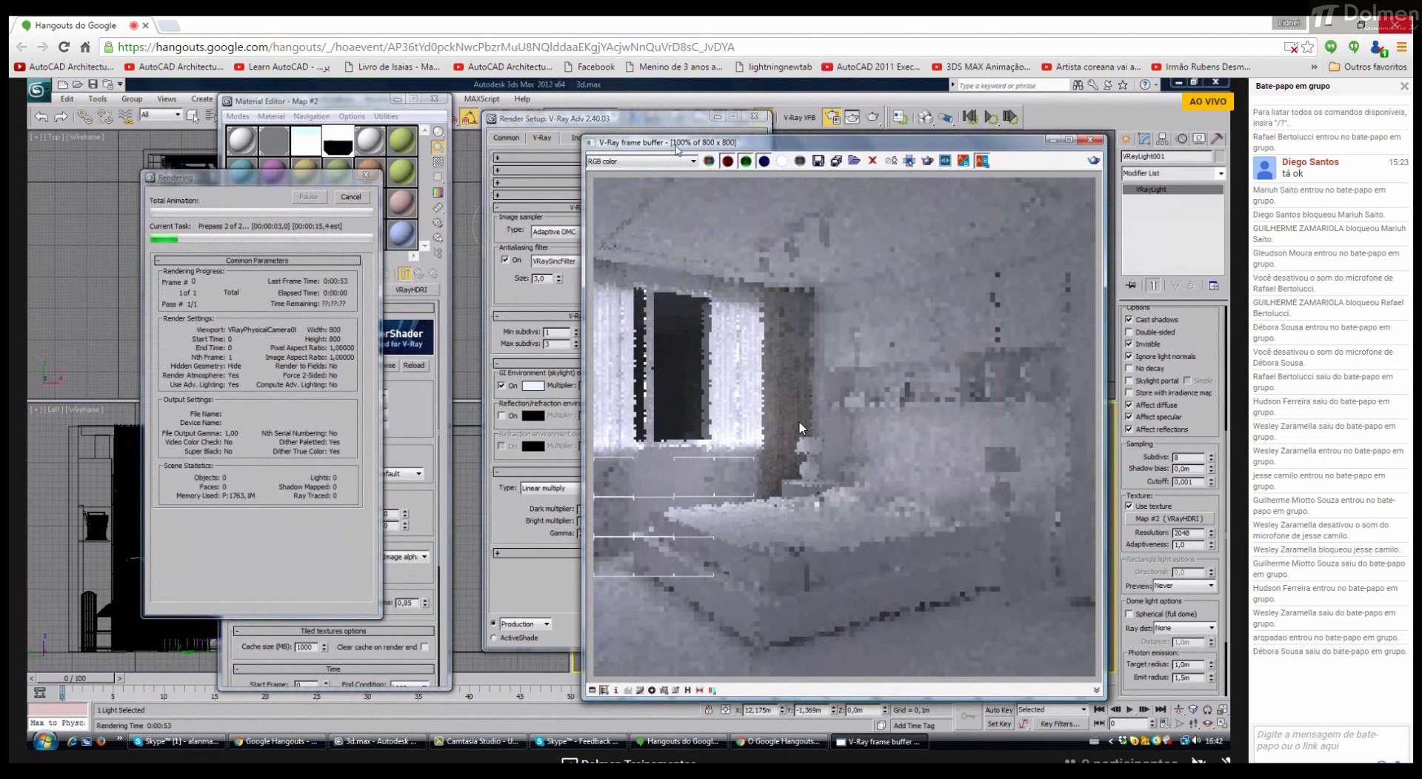
Step: Reposition the V-Ray frame buffer window while the HDRI-skylight render finishes
{"action": "left_click_drag", "start_coordinate": [676, 149], "coordinate": [834, 144]}
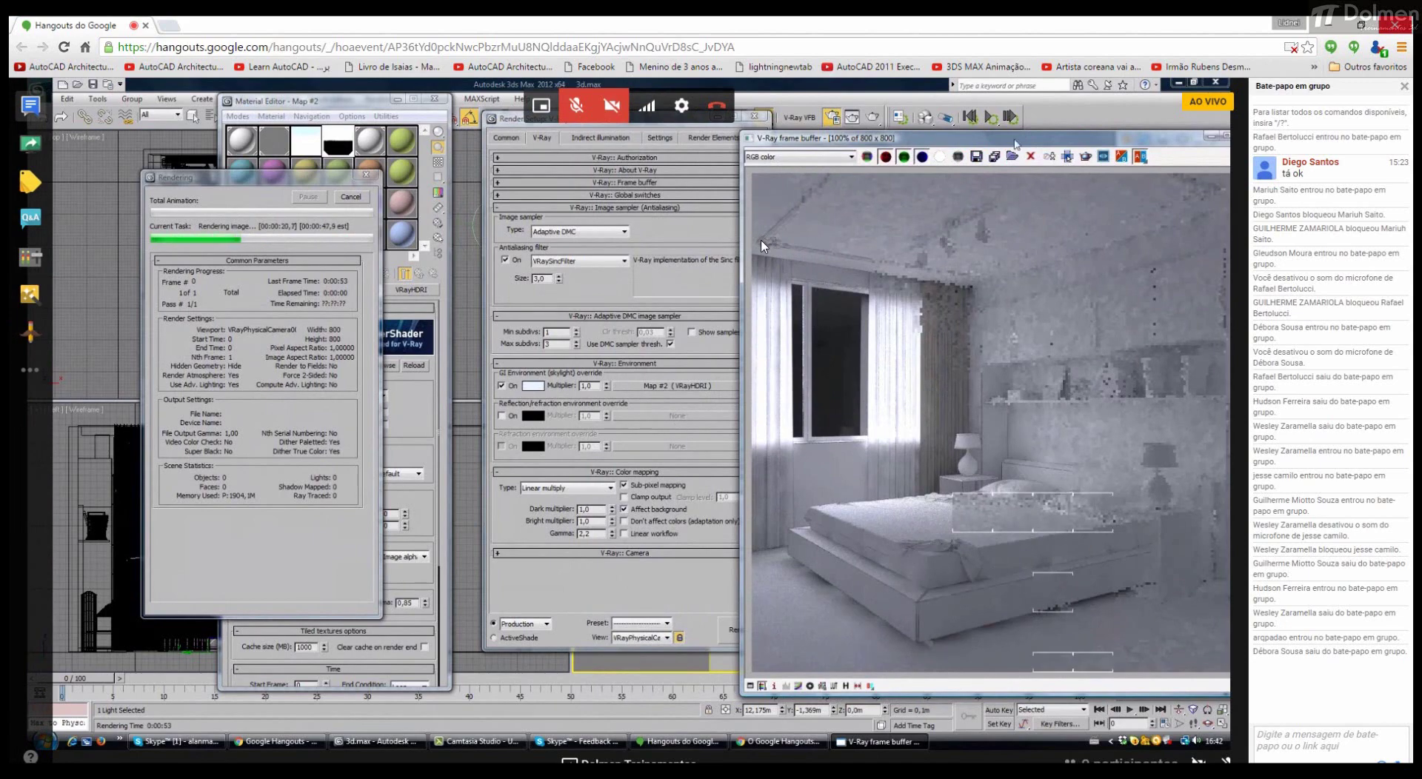
{"action": "left_click_drag", "start_coordinate": [1015, 143], "coordinate": [949, 144]}
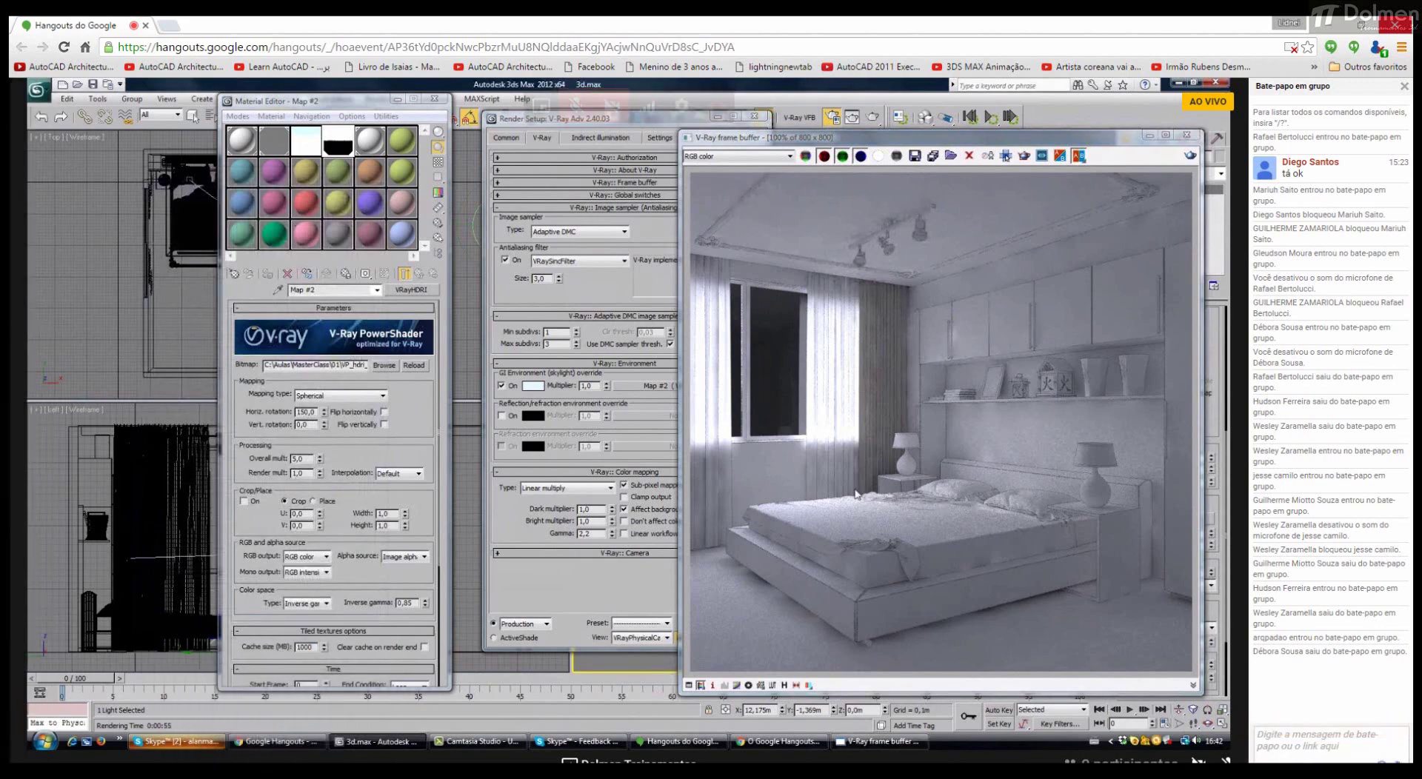
Step: Open the MasterClass01 group chat in Skype and click into the message box
{"action": "key", "text": "alt+Tab"}
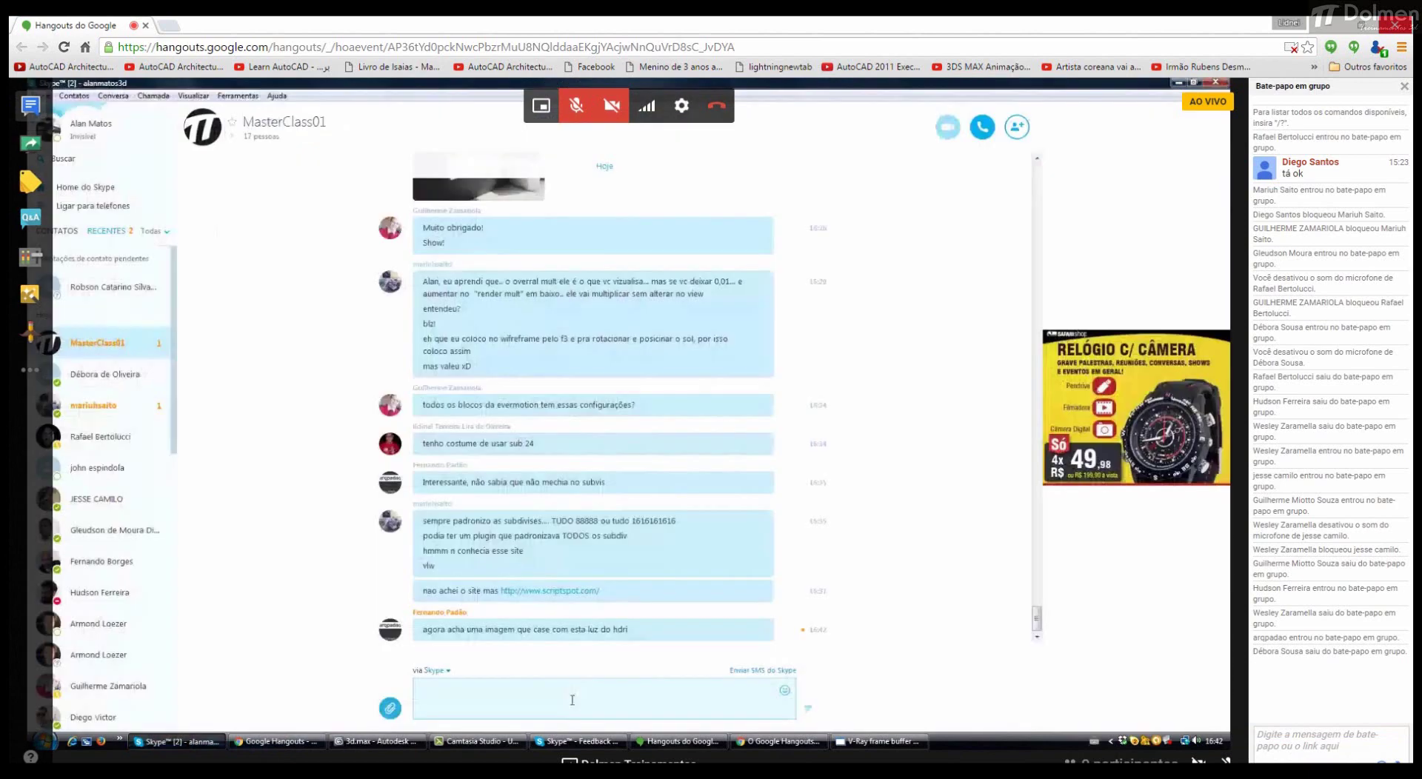
{"action": "left_click", "coordinate": [572, 700]}
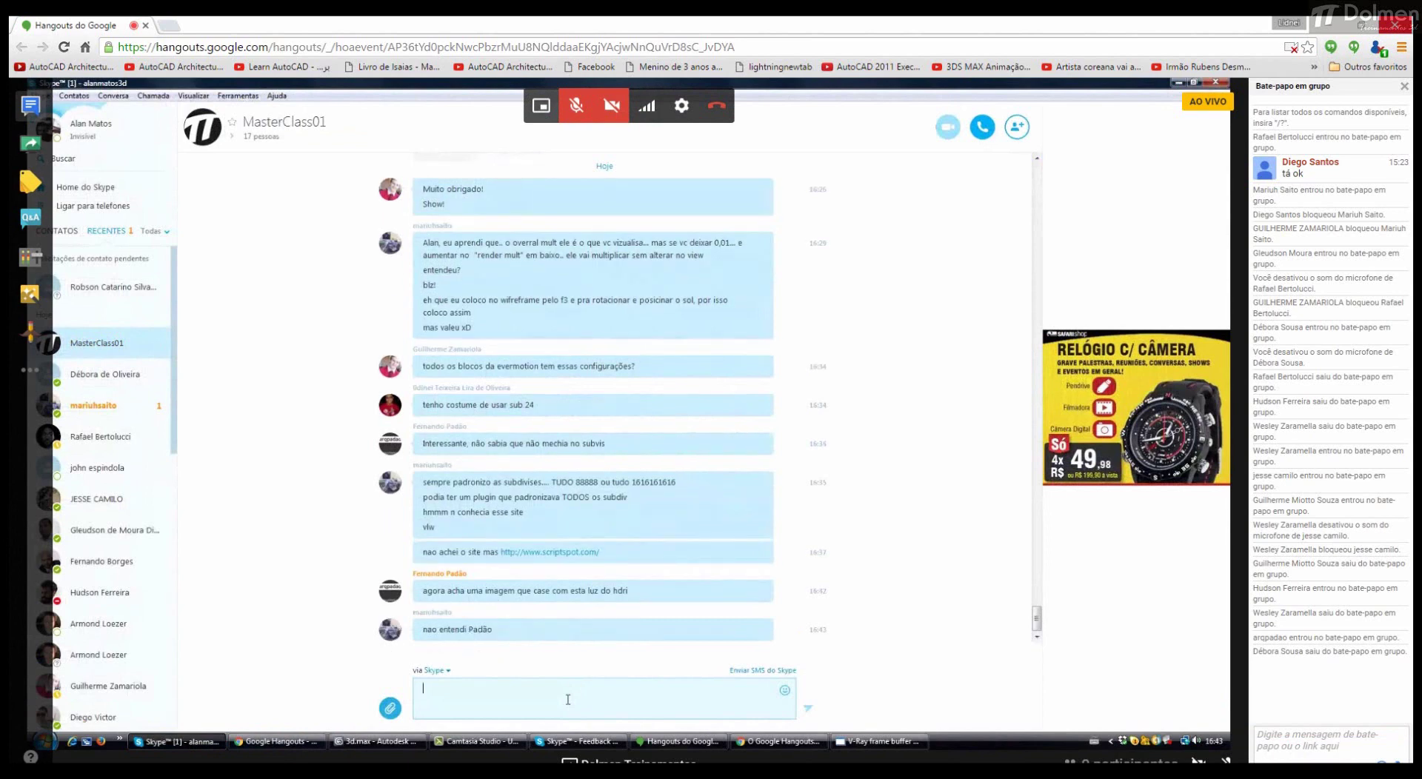
{"action": "left_click", "coordinate": [568, 699]}
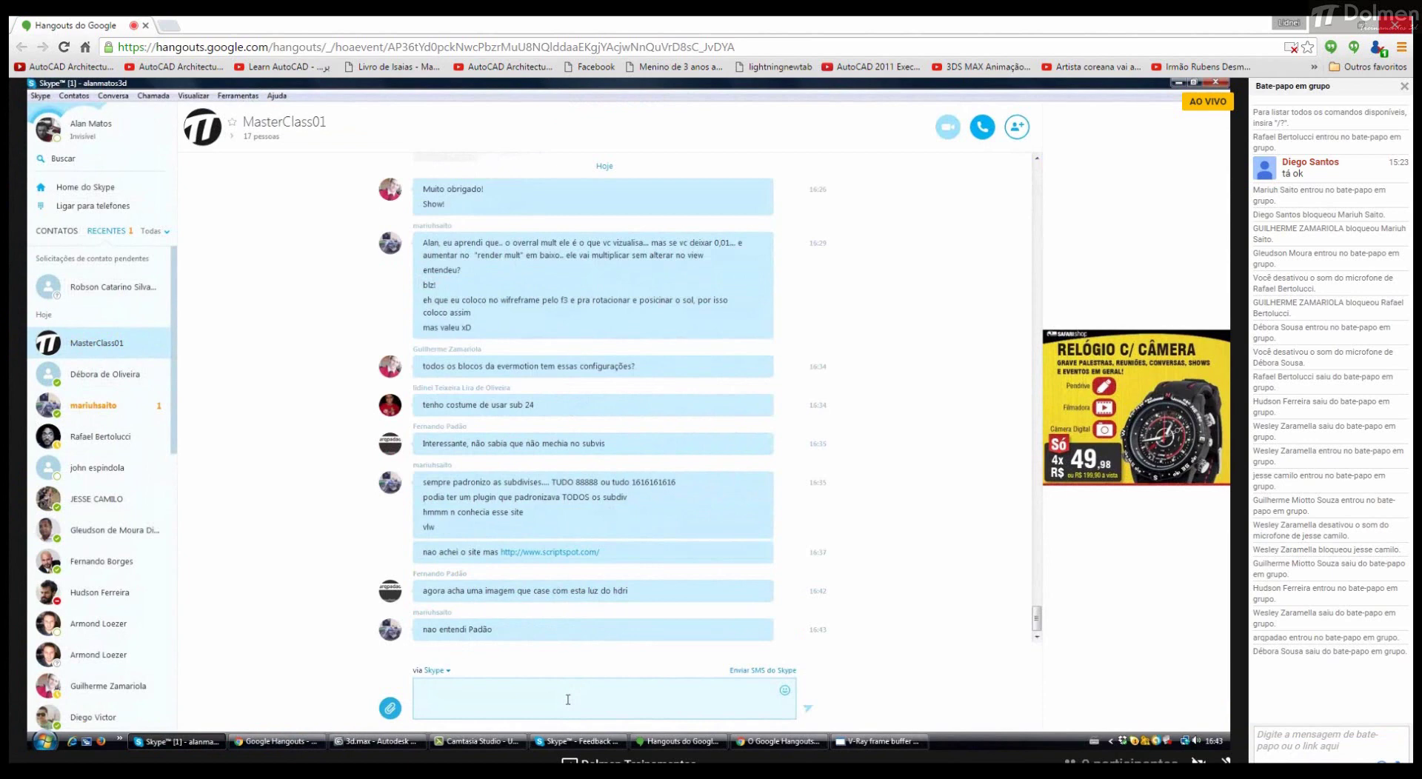
Step: Alternate between 3ds Max and the Skype chat, ending back on the bedroom render
{"action": "mouse_move", "coordinate": [285, 745]}
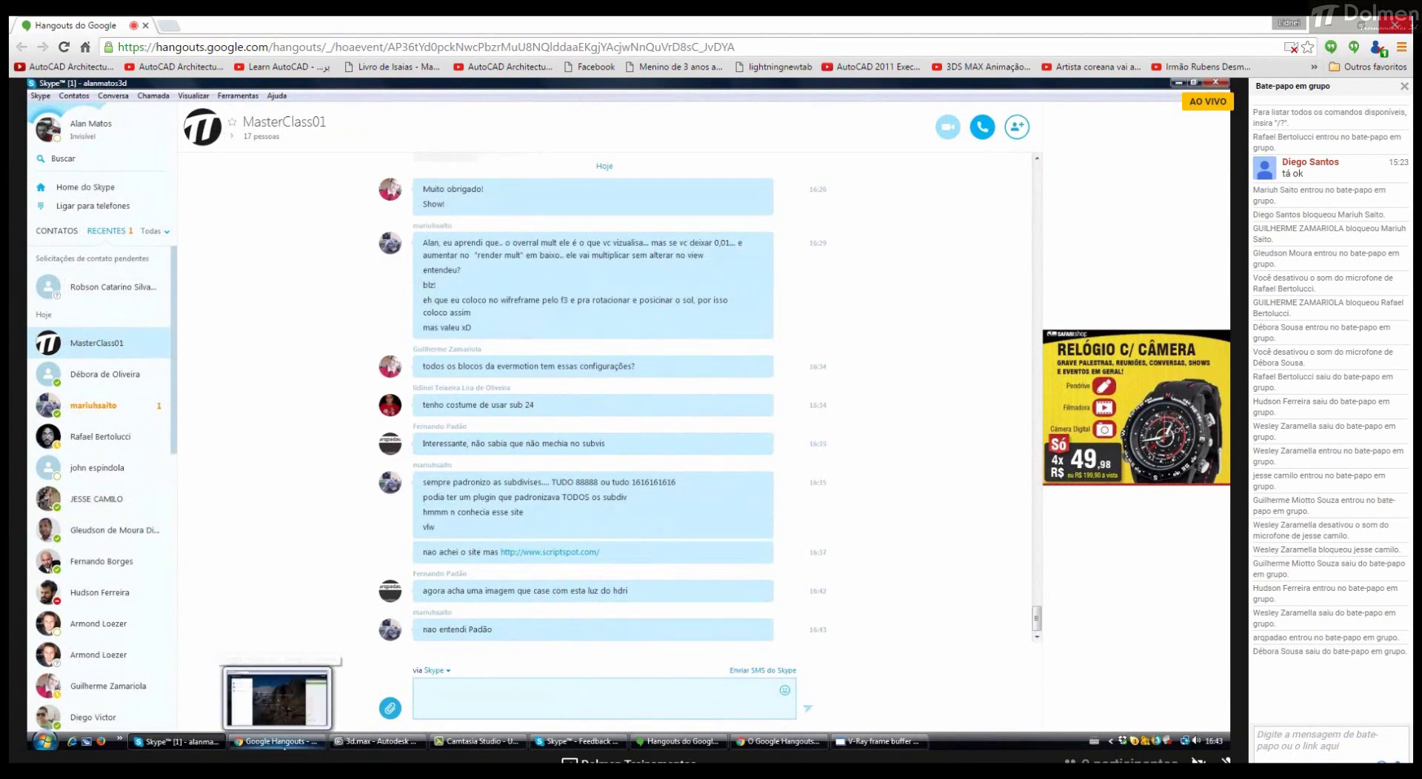
{"action": "left_click", "coordinate": [400, 742]}
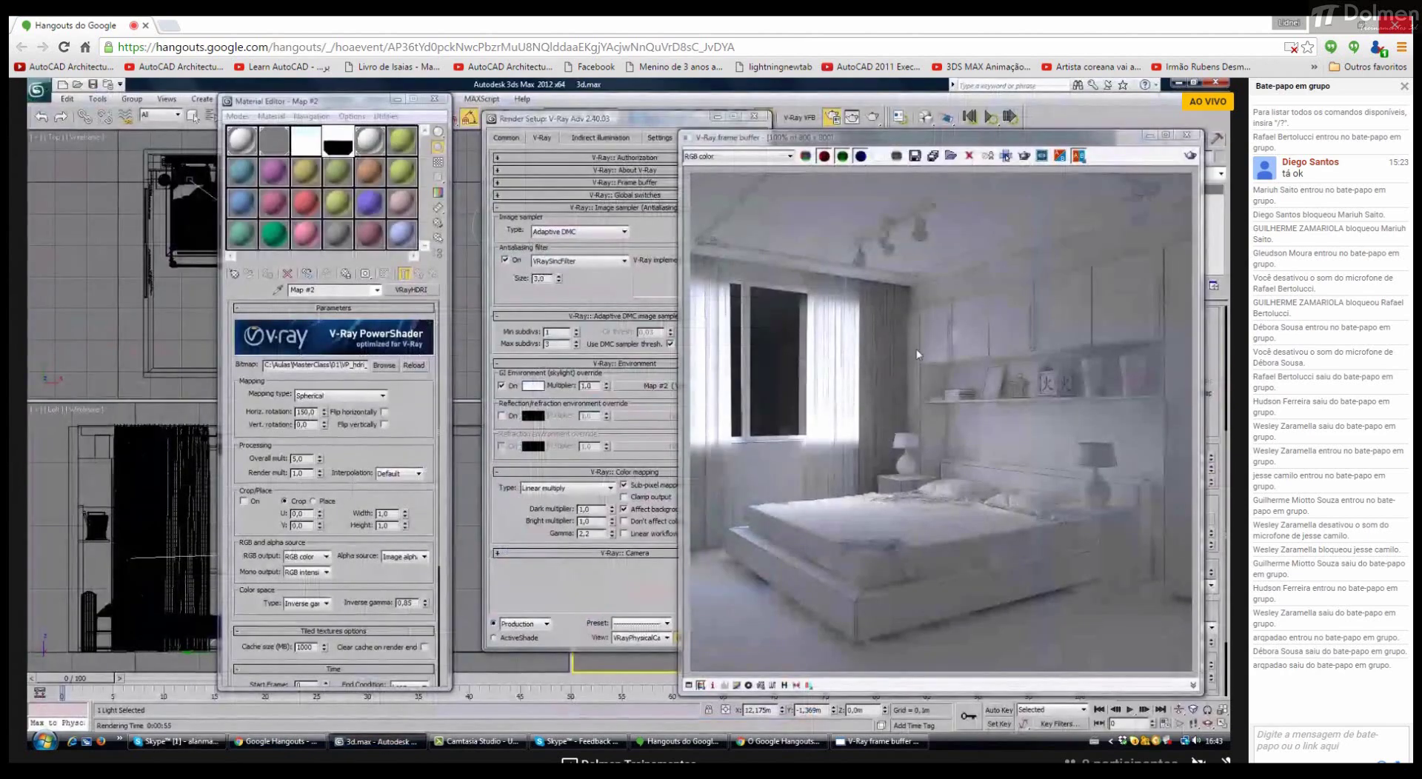
{"action": "left_click", "coordinate": [199, 743]}
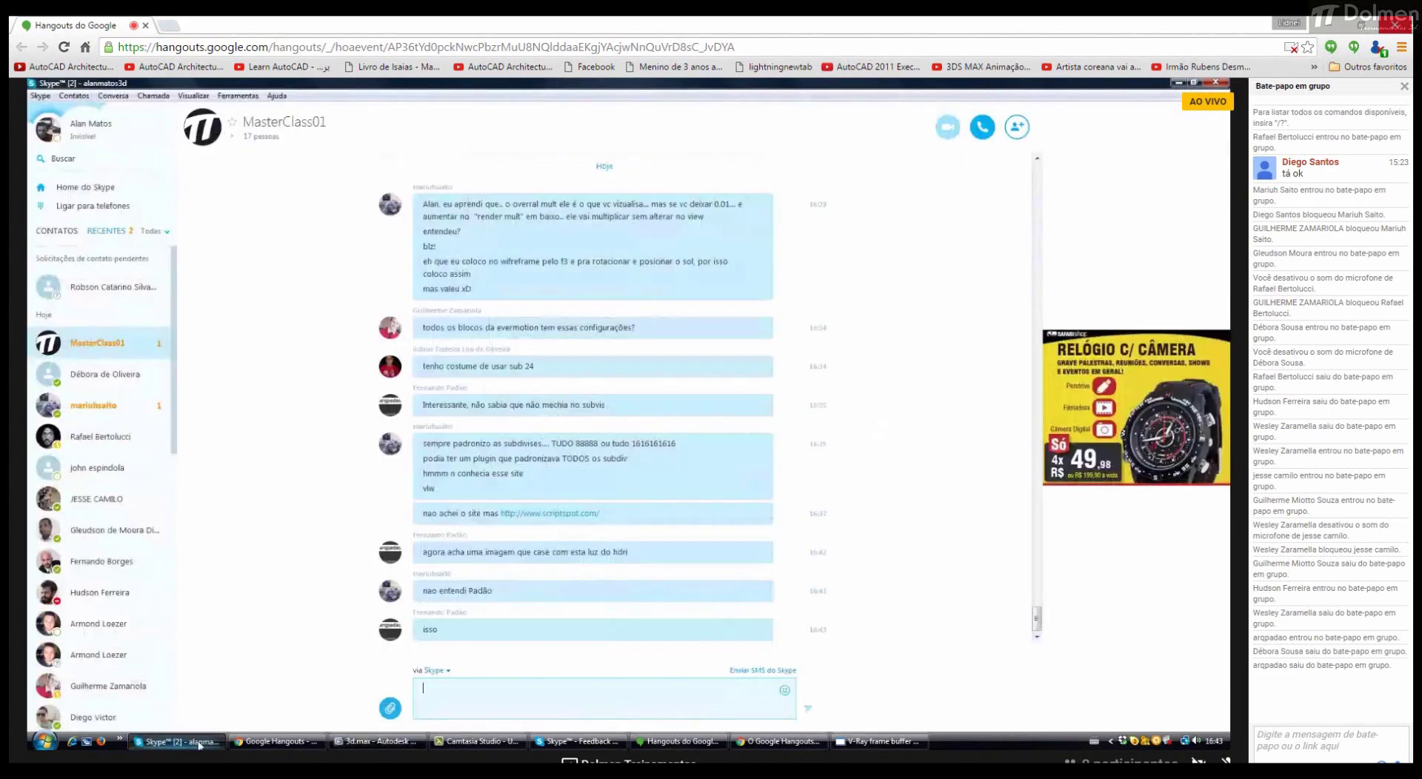
{"action": "left_click", "coordinate": [199, 743]}
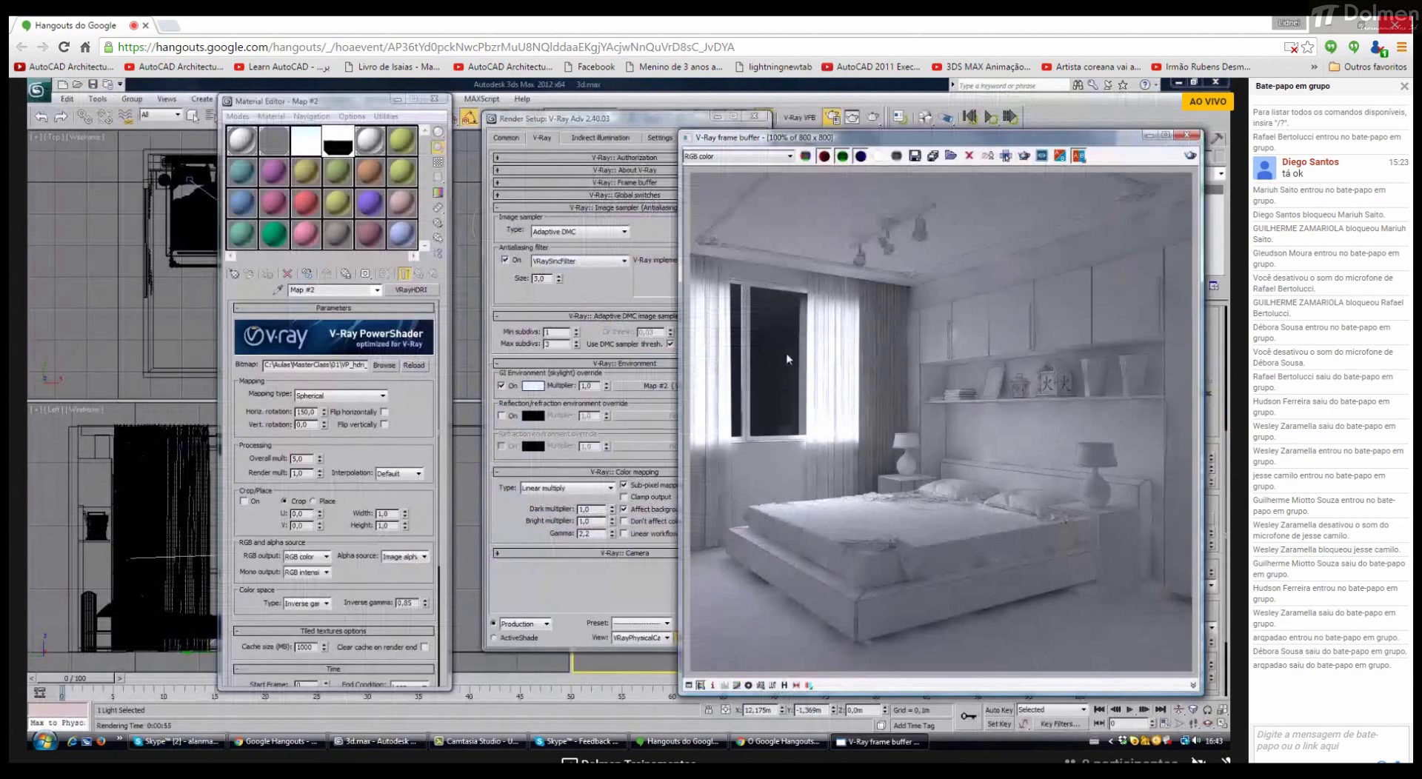
{"action": "left_click", "coordinate": [178, 743]}
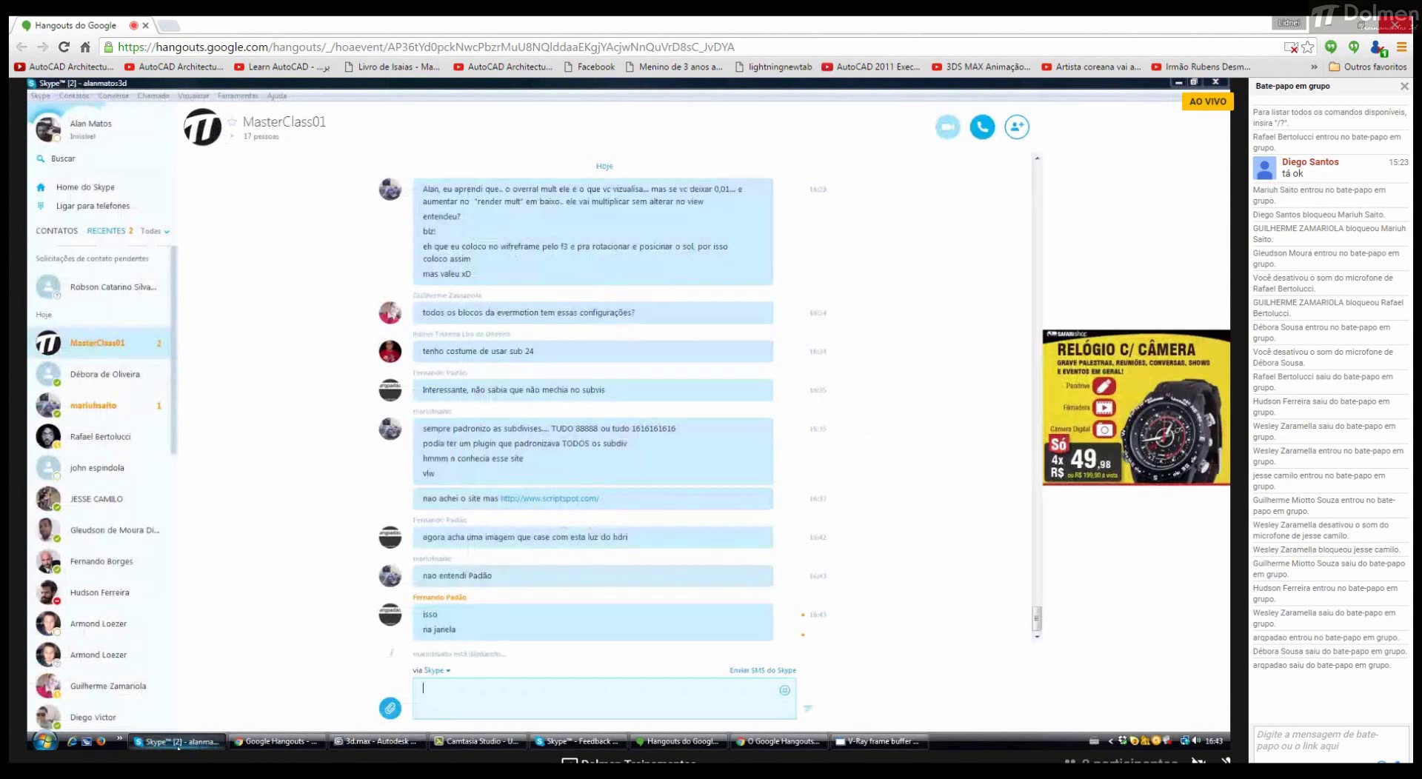
{"action": "left_click", "coordinate": [178, 743]}
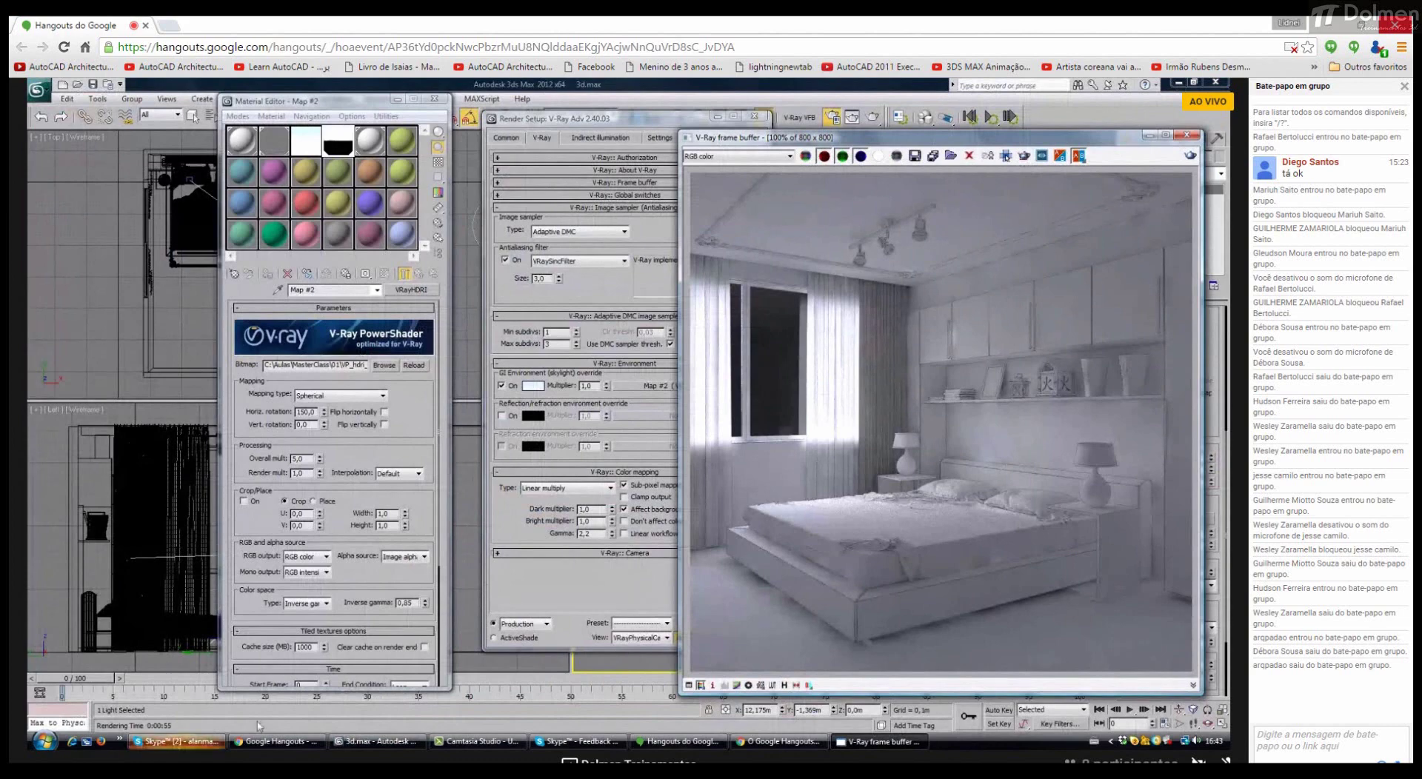
{"action": "left_click", "coordinate": [178, 742]}
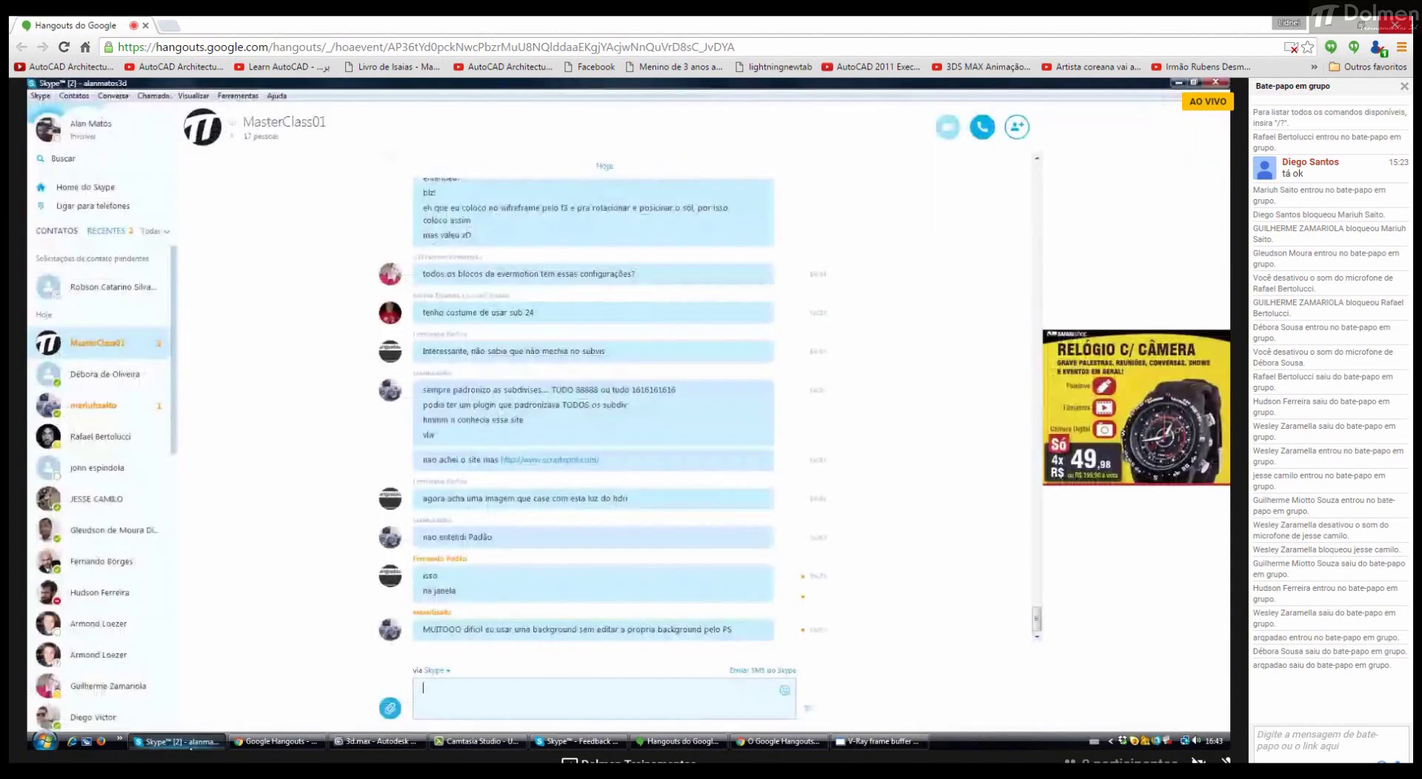
{"action": "left_click", "coordinate": [191, 743]}
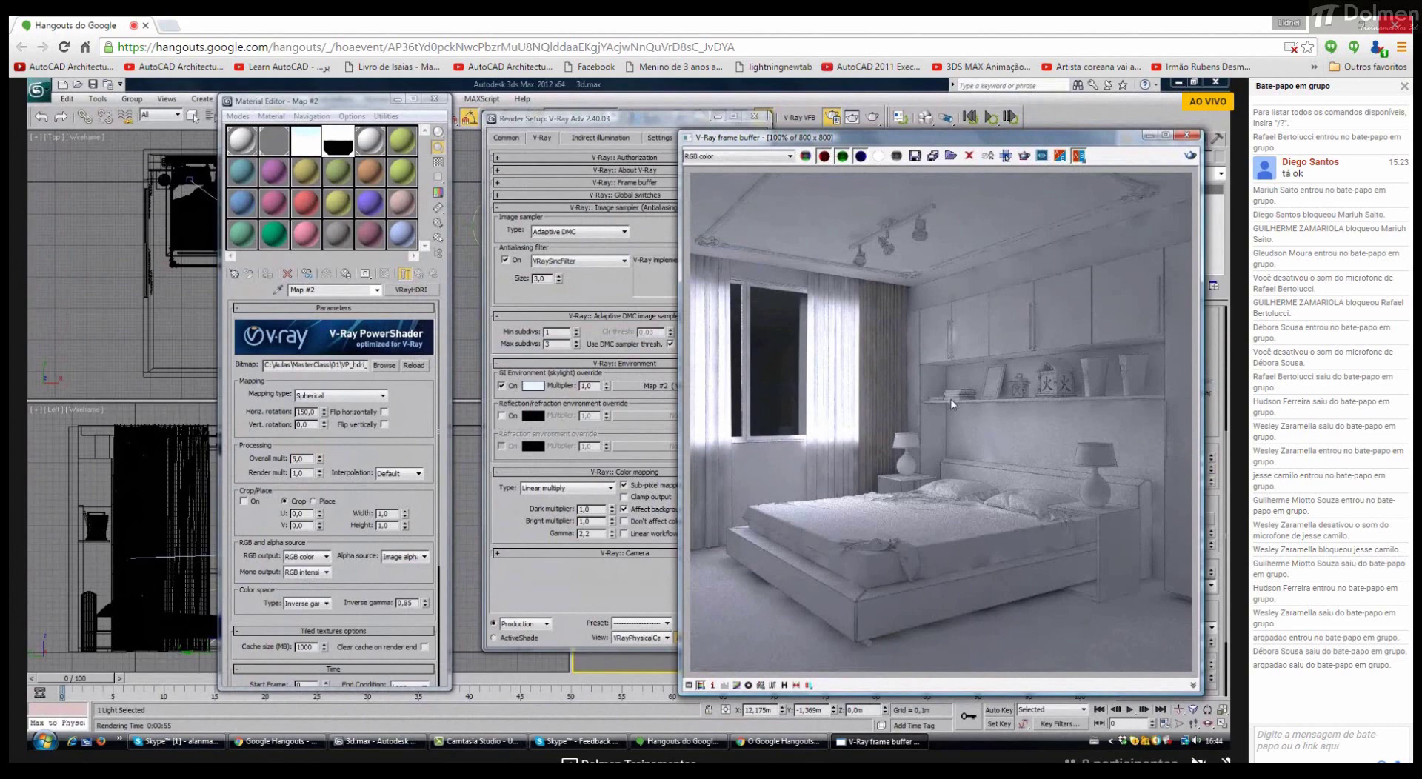
Step: Save the finished bedroom render from the V-Ray frame buffer with Ctrl+S
{"action": "key", "text": "ctrl+s"}
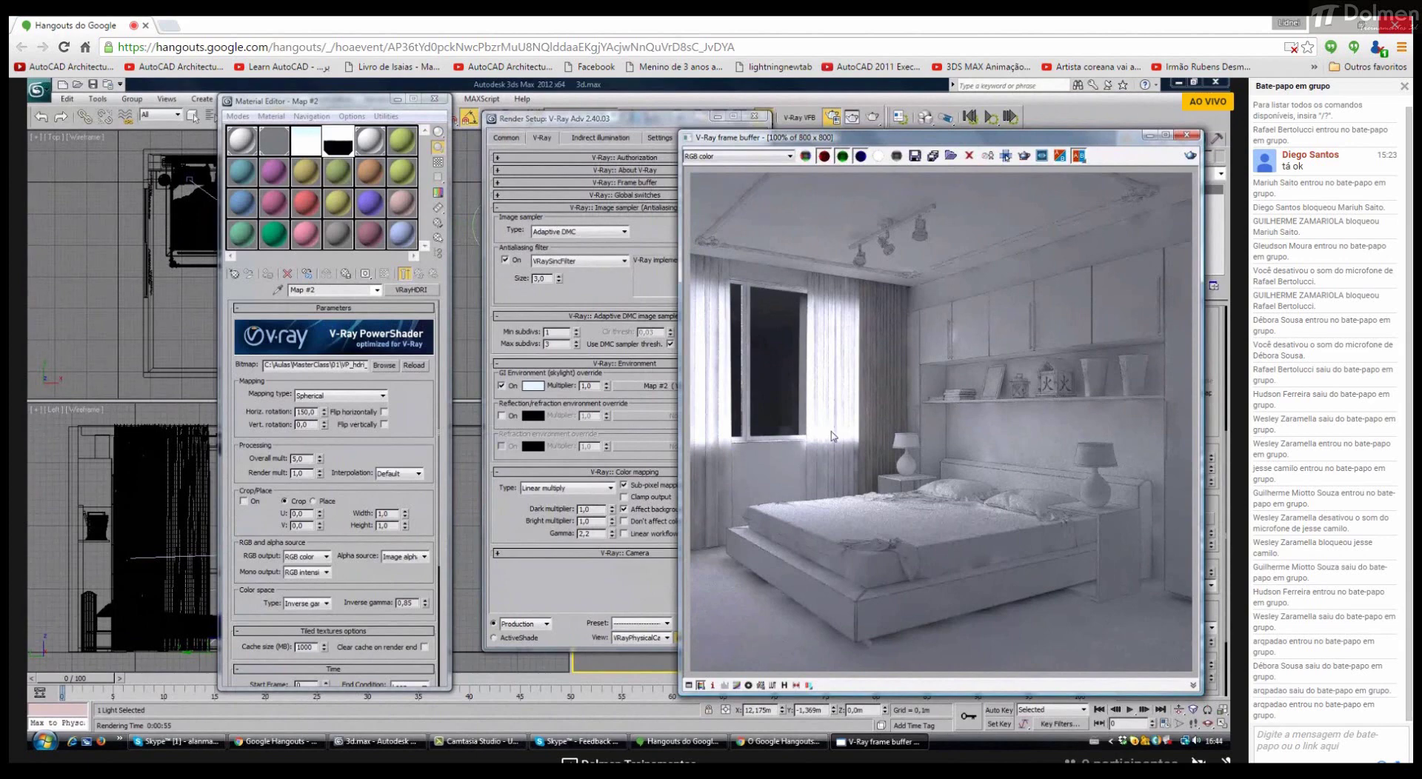
Step: Shift the frame buffer aside to reveal render settings and bring up the MasterClass01 Skype chat
{"action": "left_click_drag", "start_coordinate": [930, 144], "coordinate": [742, 139]}
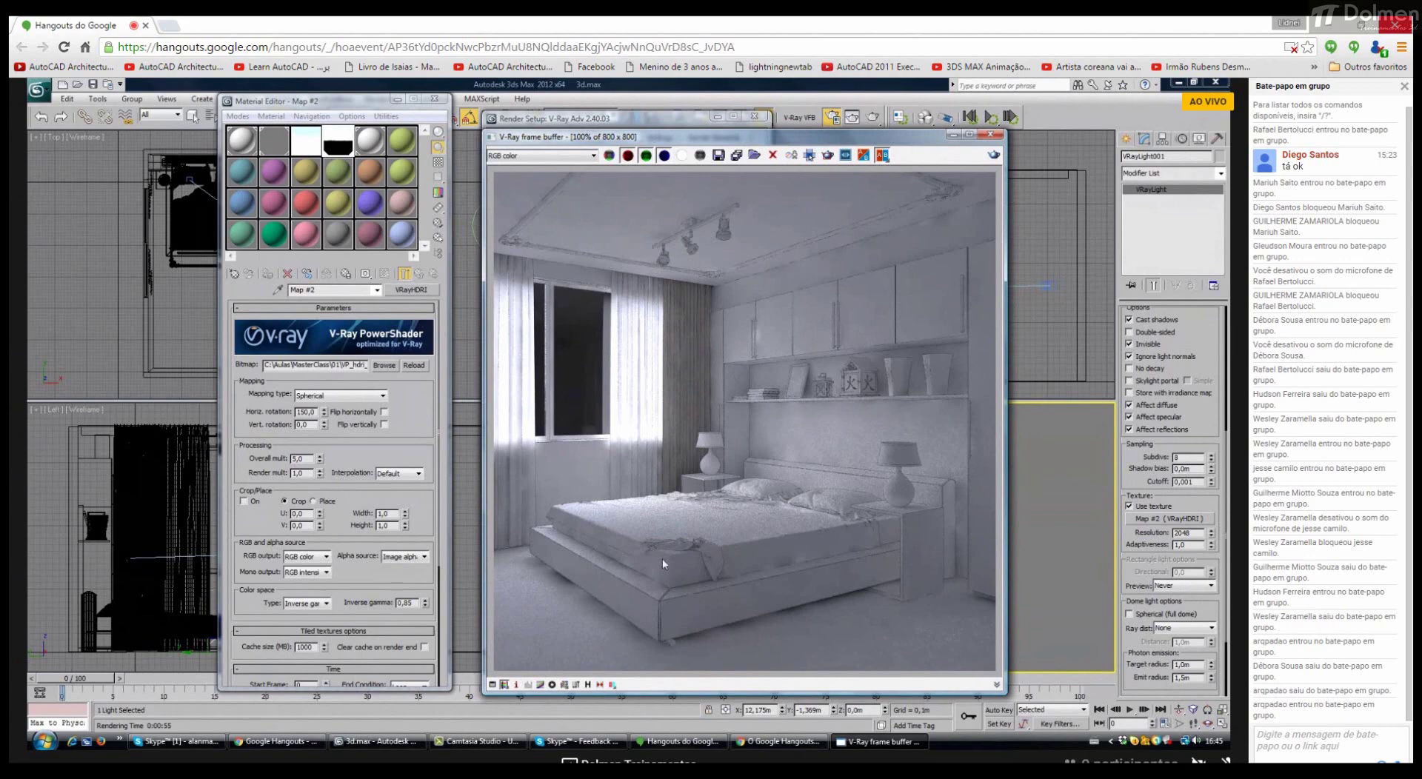
{"action": "left_click_drag", "start_coordinate": [831, 142], "coordinate": [918, 150]}
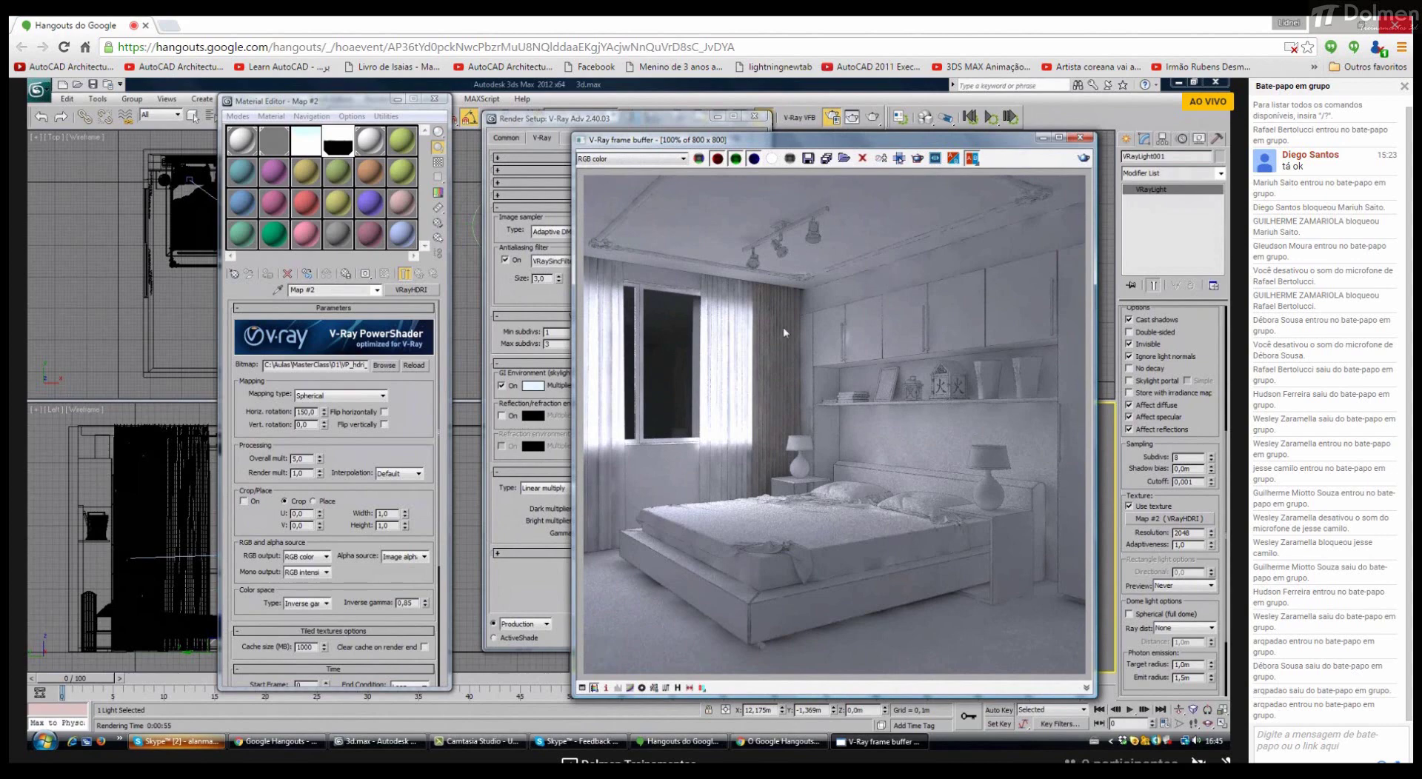
{"action": "left_click", "coordinate": [180, 743]}
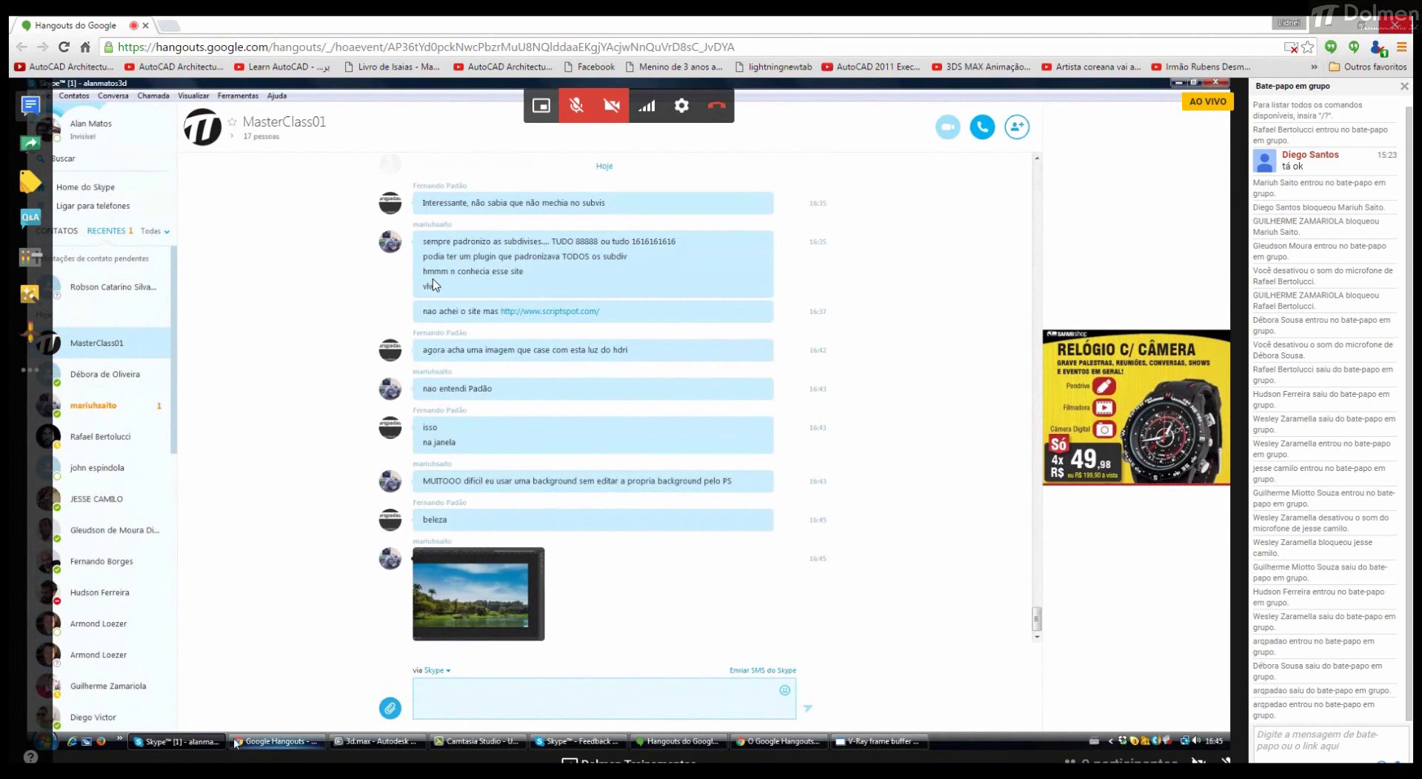
{"action": "mouse_move", "coordinate": [184, 745]}
{"action": "mouse_move", "coordinate": [680, 746]}
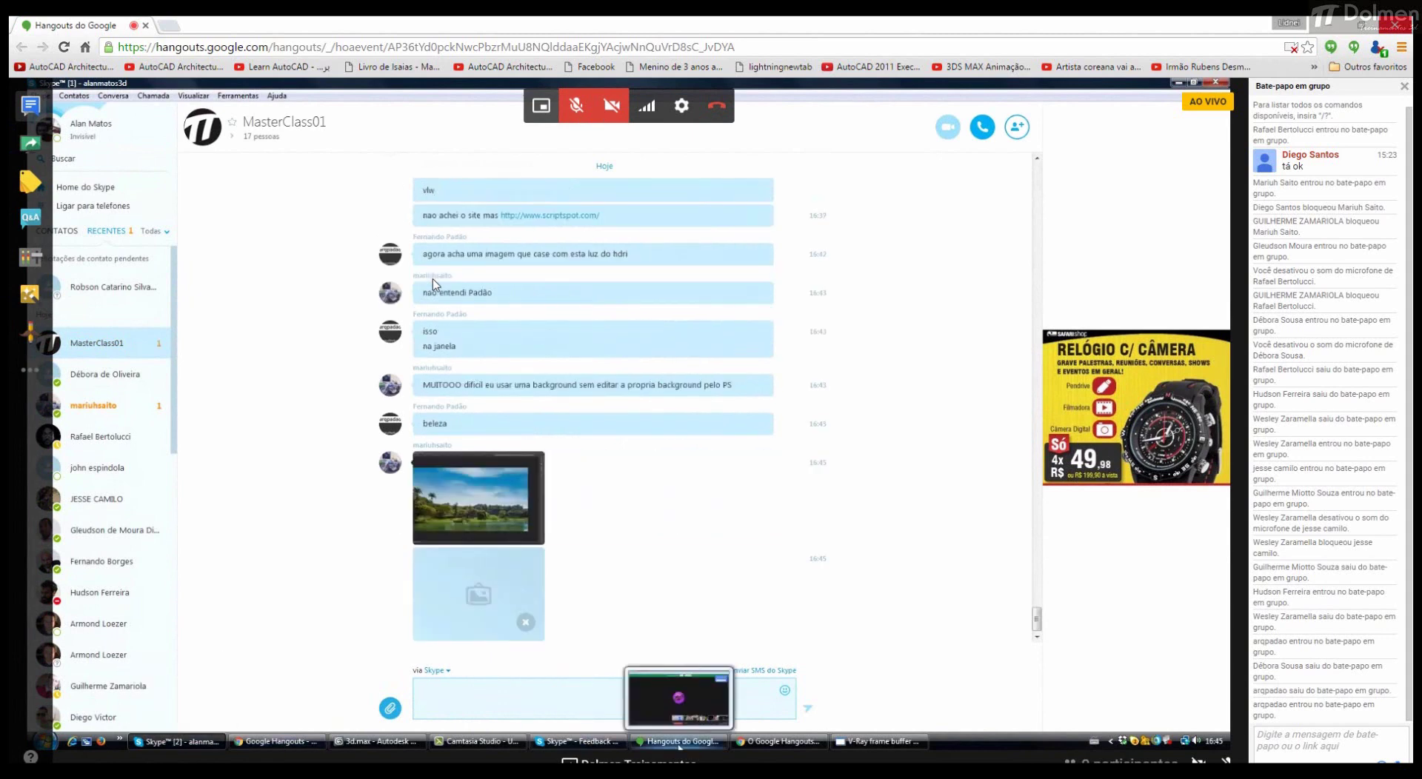
{"action": "mouse_move", "coordinate": [371, 747]}
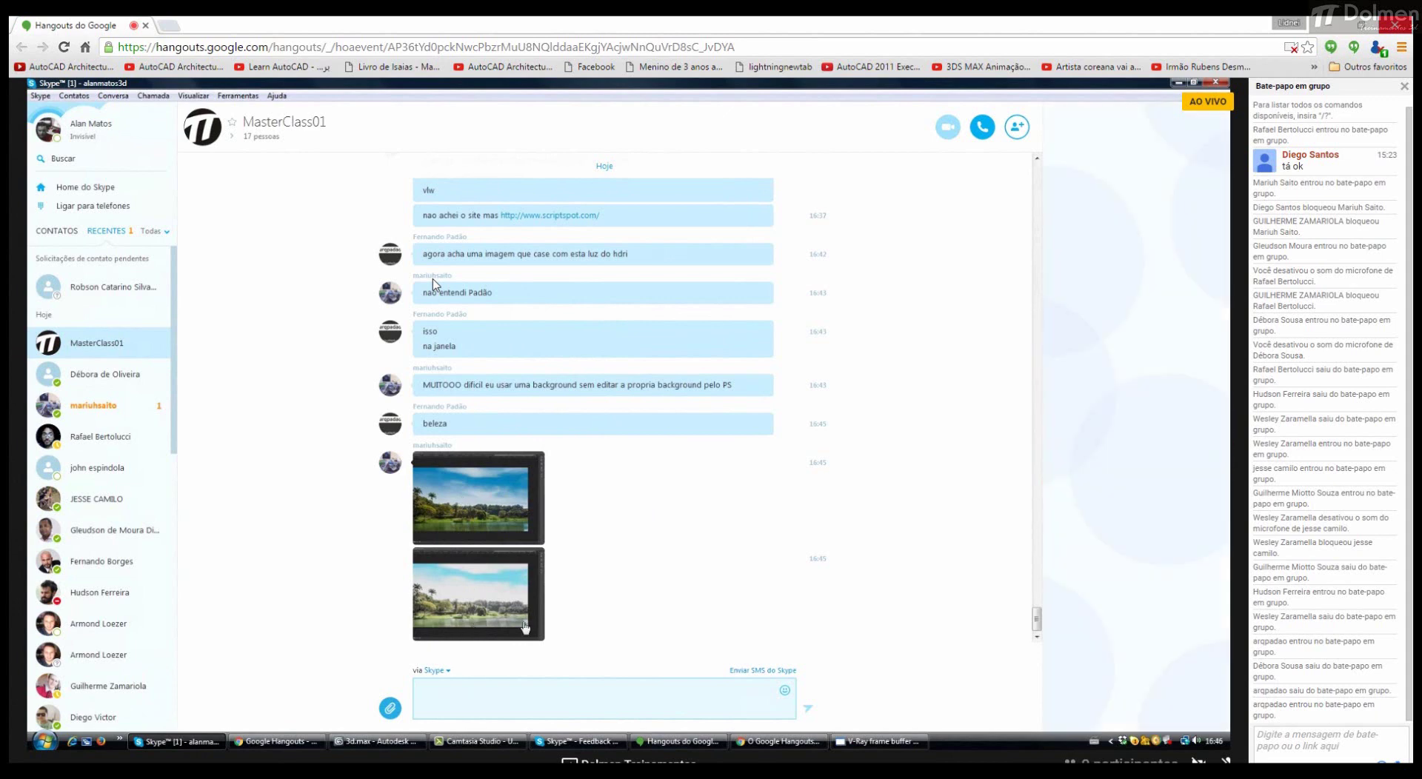
Step: Return to 3ds Max and select the VRayHDRI inverse gamma and horizontal rotation values
{"action": "left_click", "coordinate": [367, 741]}
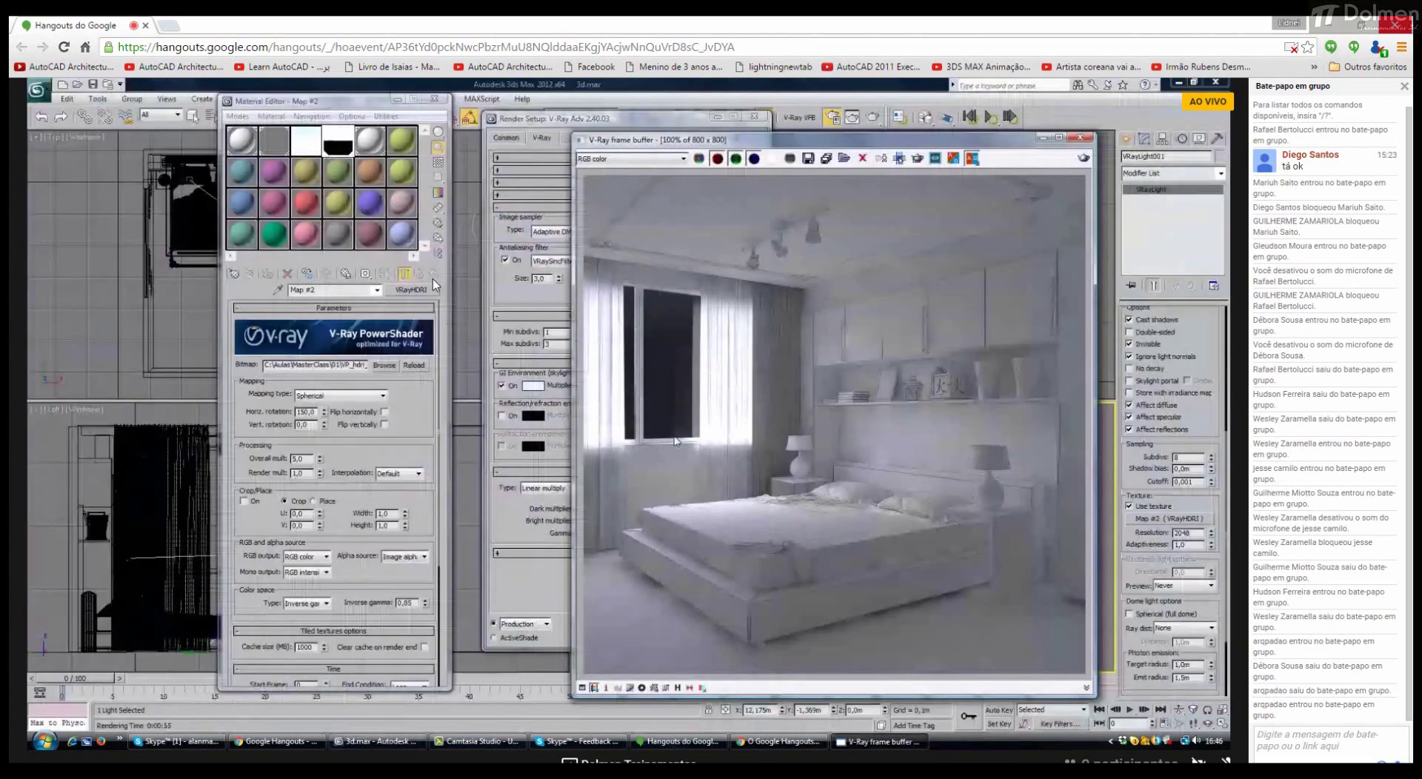
{"action": "key", "text": "alt+Tab"}
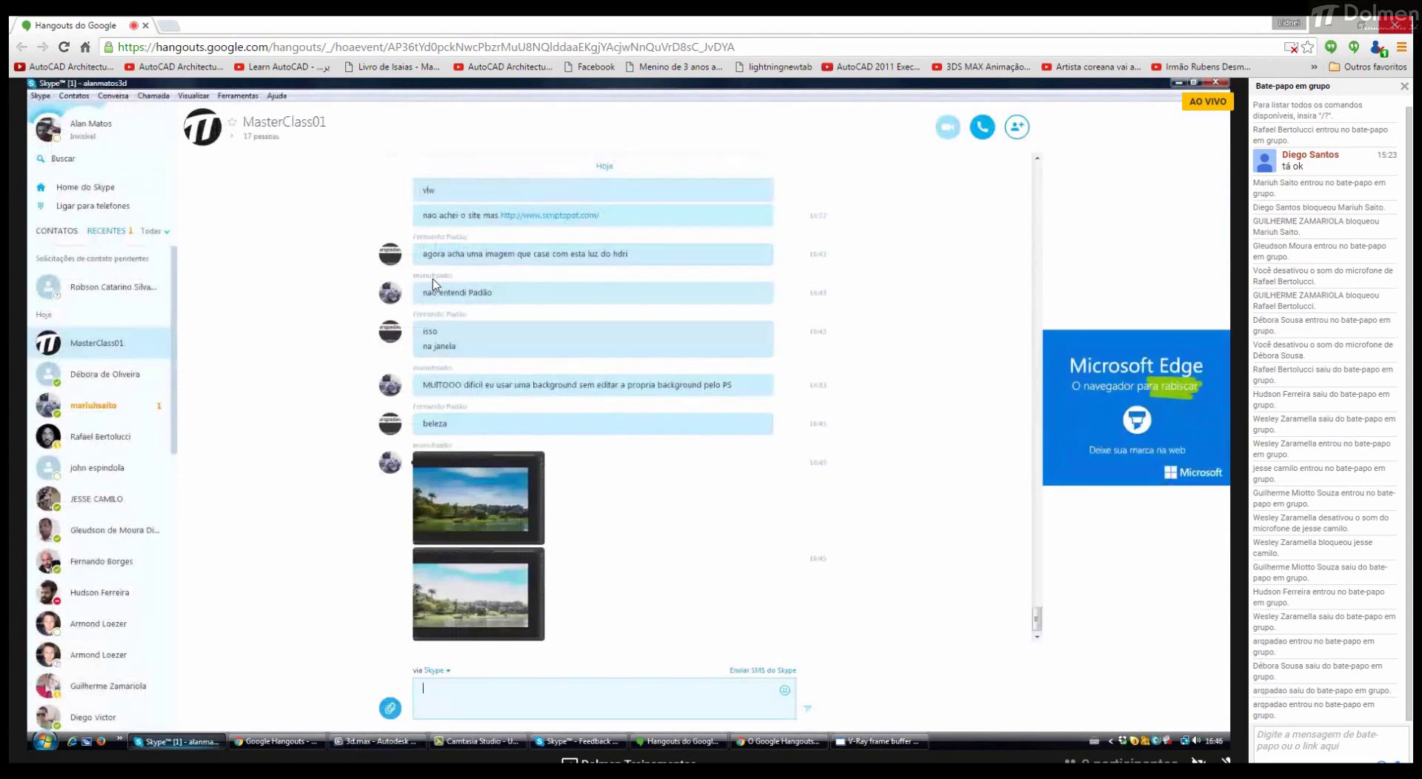
{"action": "key", "text": "alt+Tab"}
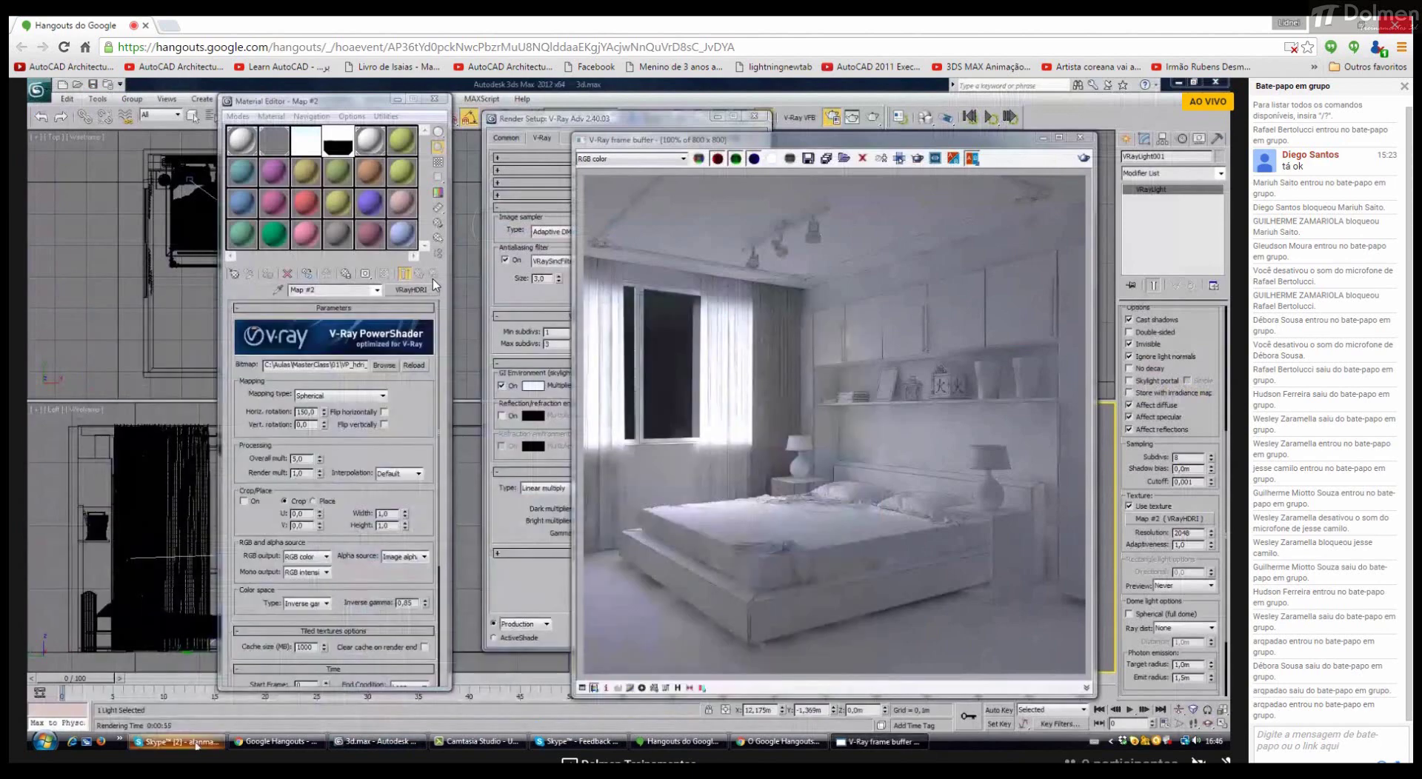
{"action": "left_click", "coordinate": [687, 430]}
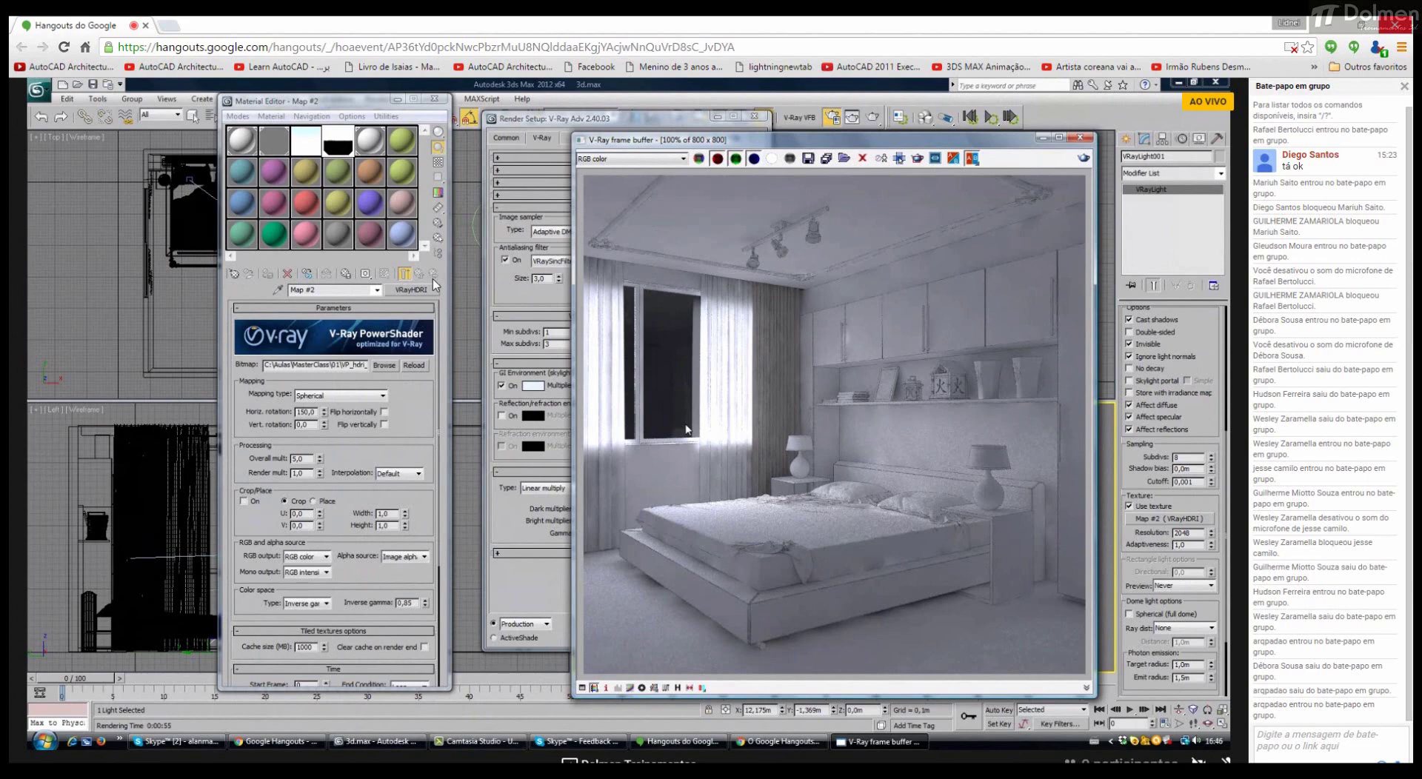
{"action": "double_click", "coordinate": [407, 603]}
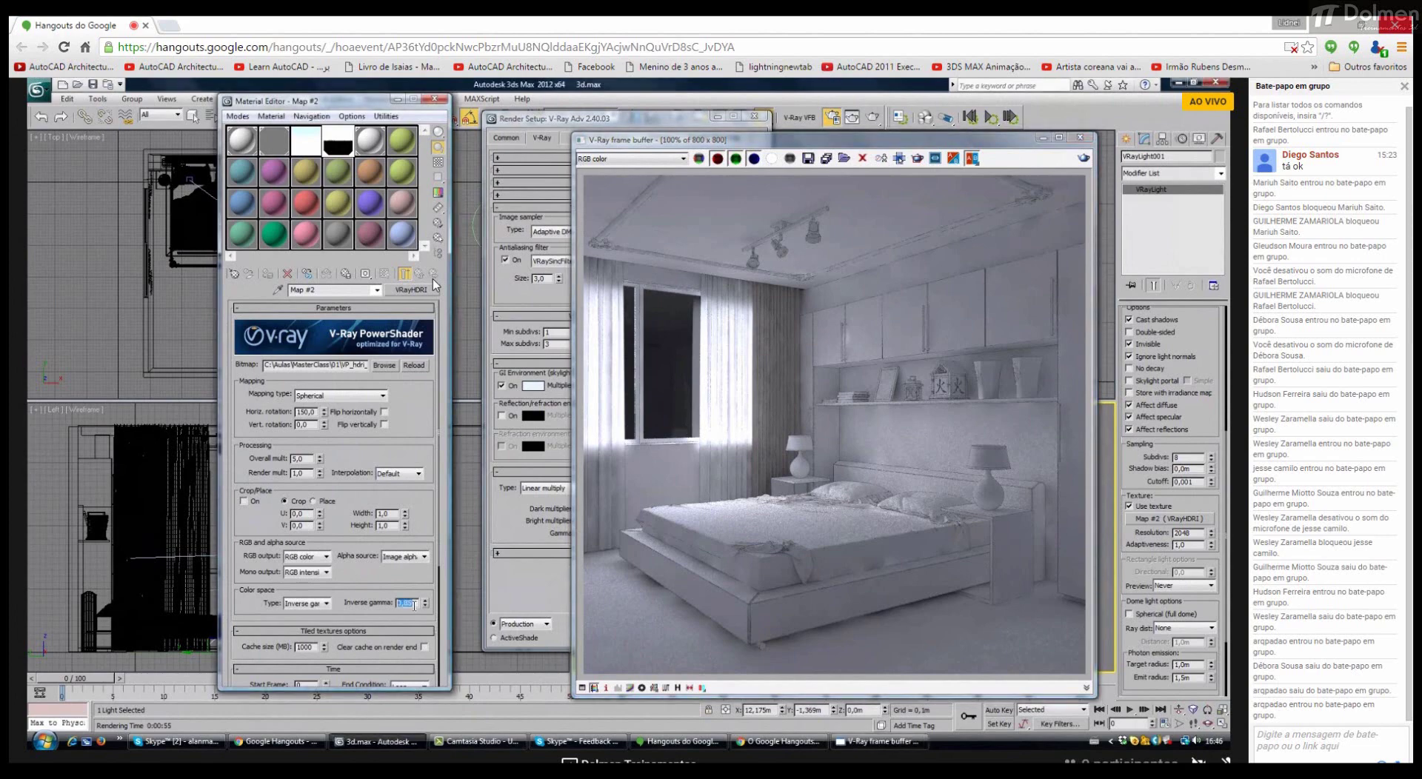
{"action": "double_click", "coordinate": [306, 412]}
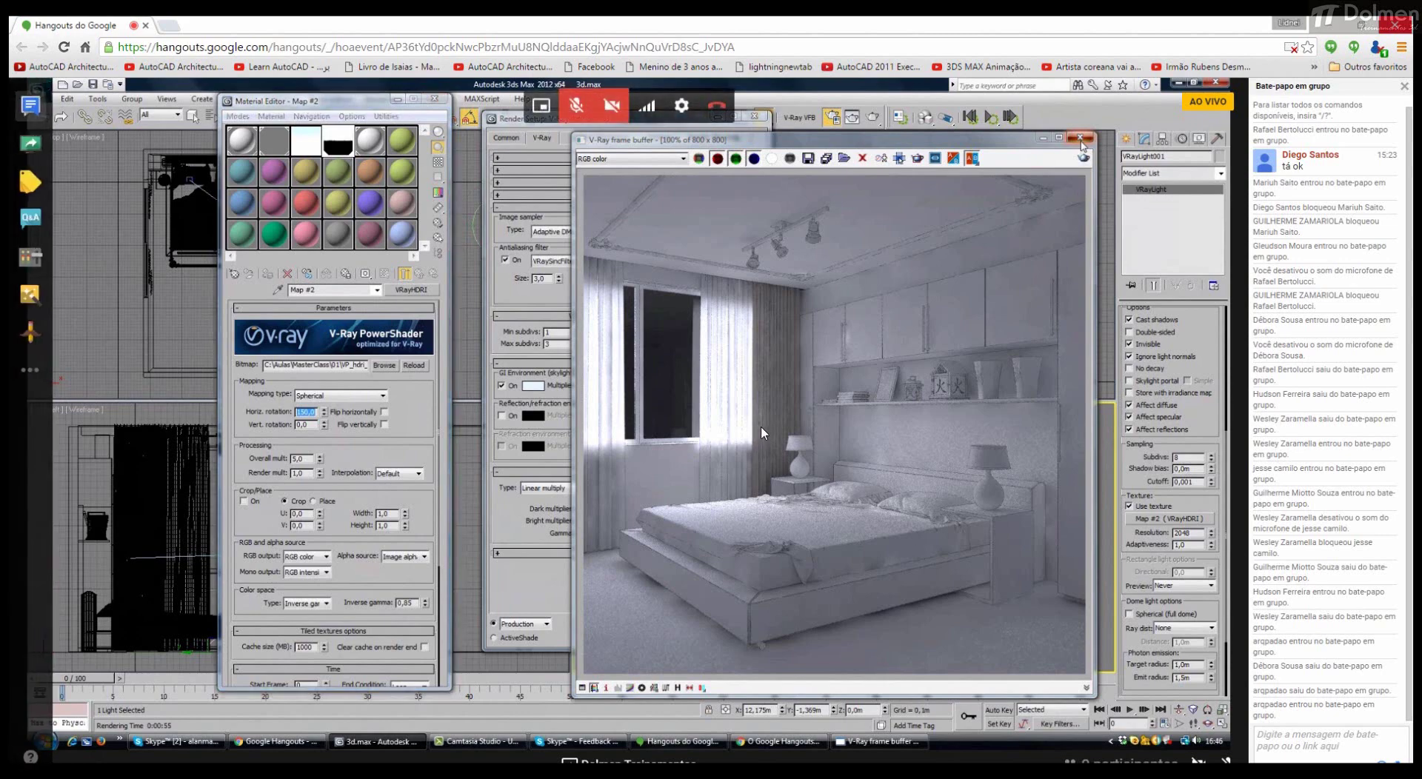
Step: Close the frame buffer and load VP_hdri_skydome_27 into the VRayHDRI map
{"action": "left_click", "coordinate": [1080, 139]}
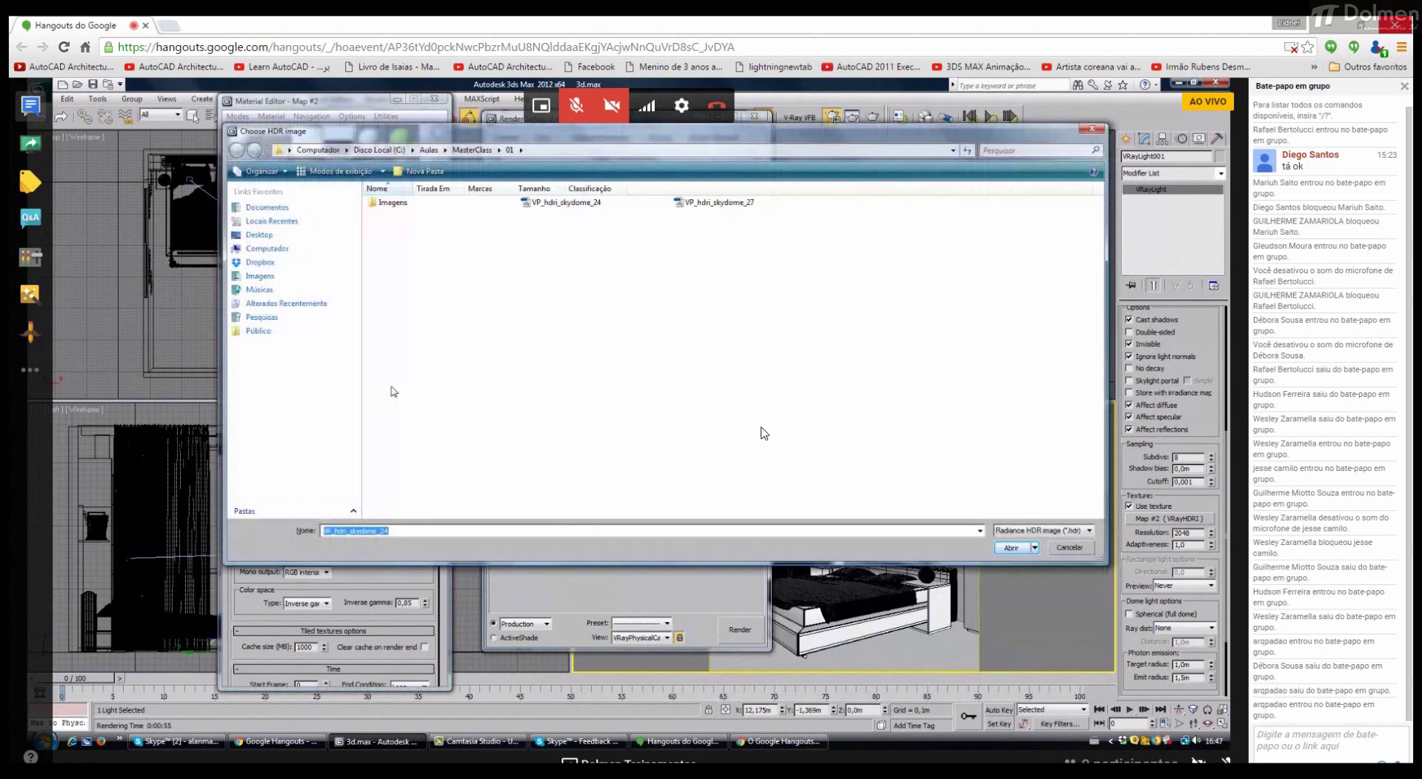
{"action": "left_click", "coordinate": [729, 206]}
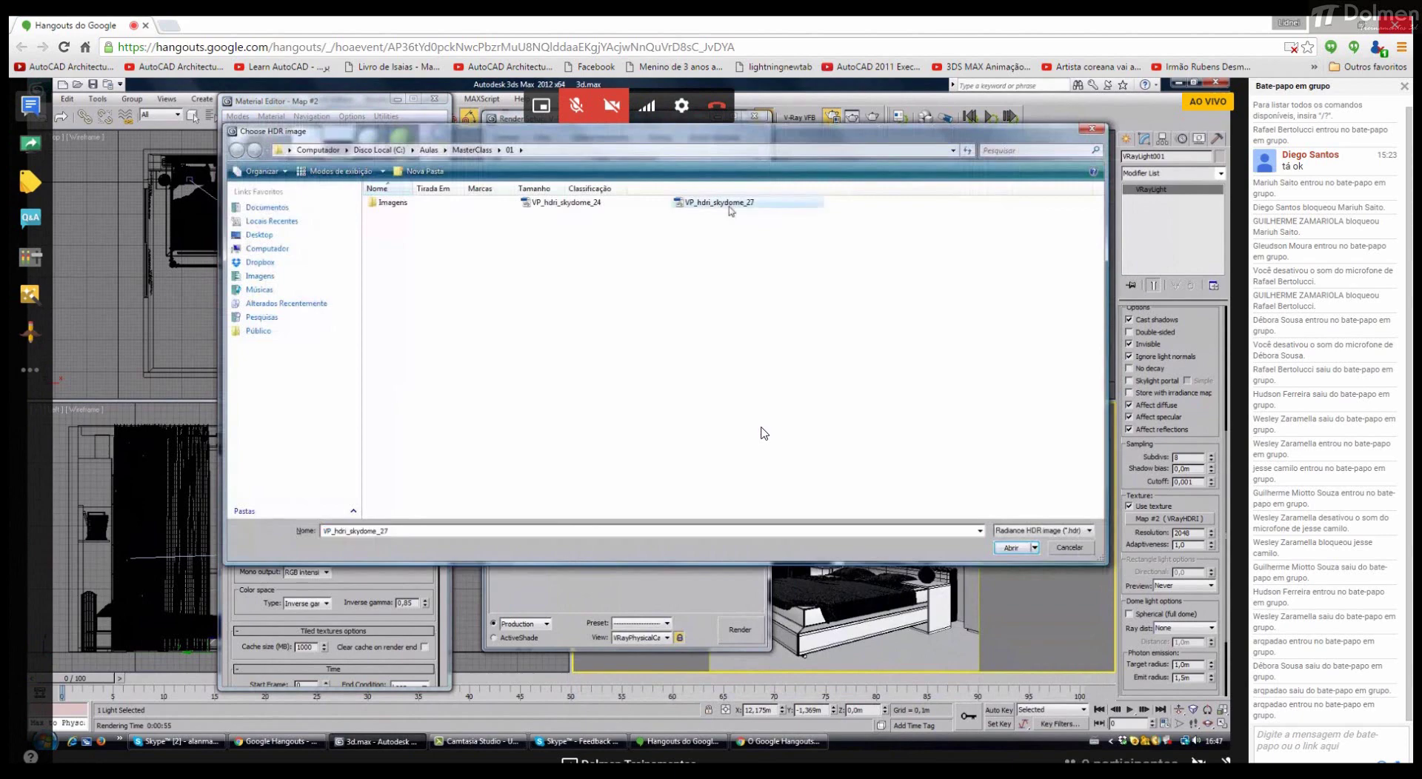
{"action": "double_click", "coordinate": [730, 205]}
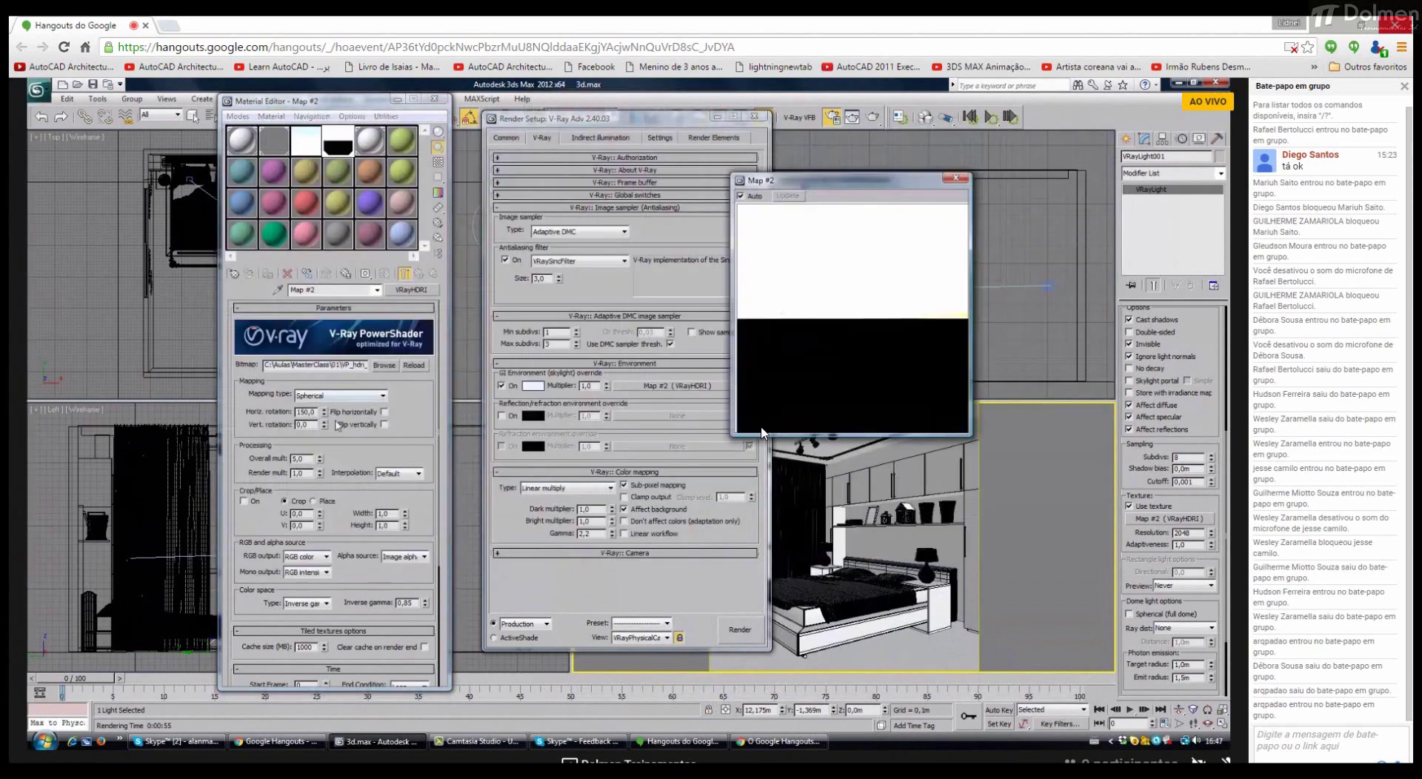
Step: Set the HDRI horizontal rotation to 90 and preview the sky map
{"action": "left_click_drag", "start_coordinate": [320, 459], "coordinate": [316, 489]}
{"action": "left_click", "coordinate": [305, 412]}
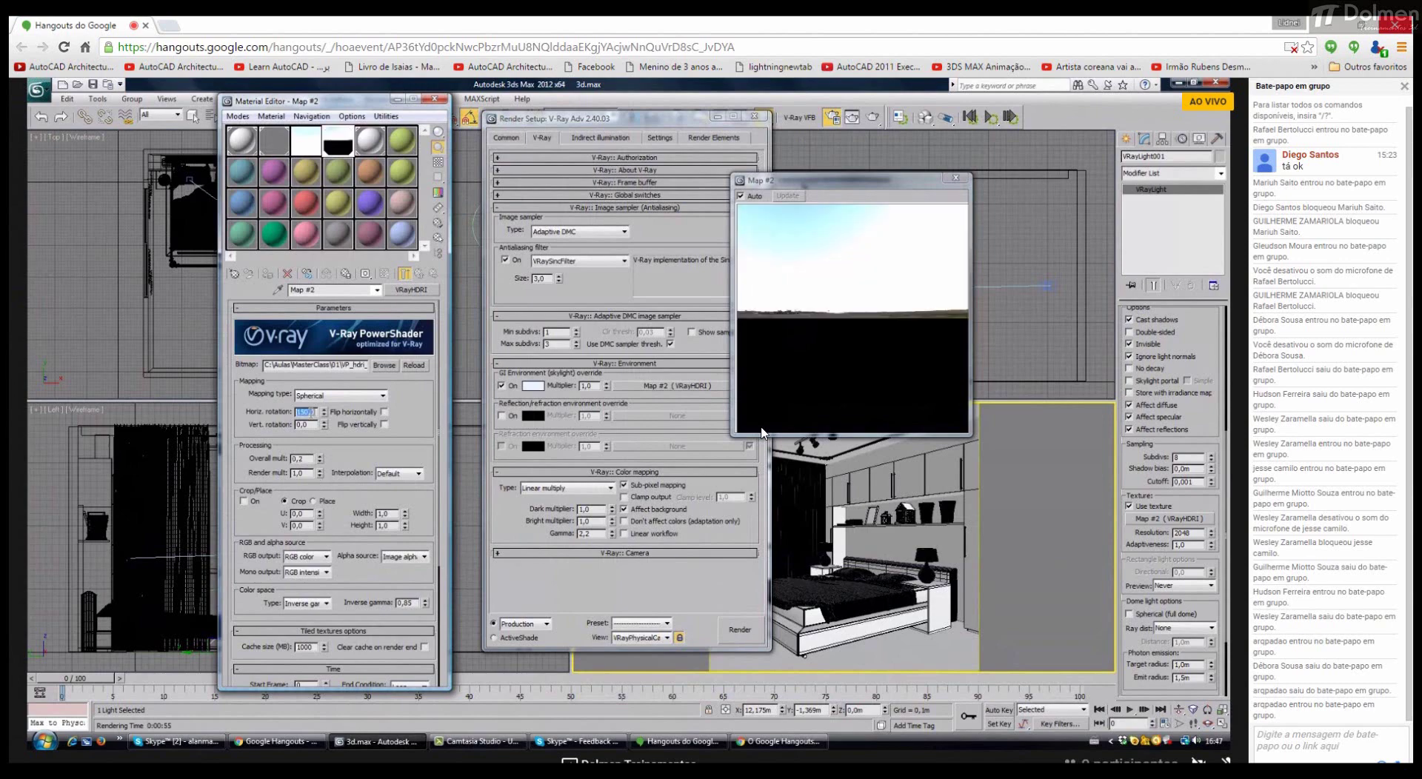
{"action": "type", "text": "90"}
{"action": "key", "text": "Return"}
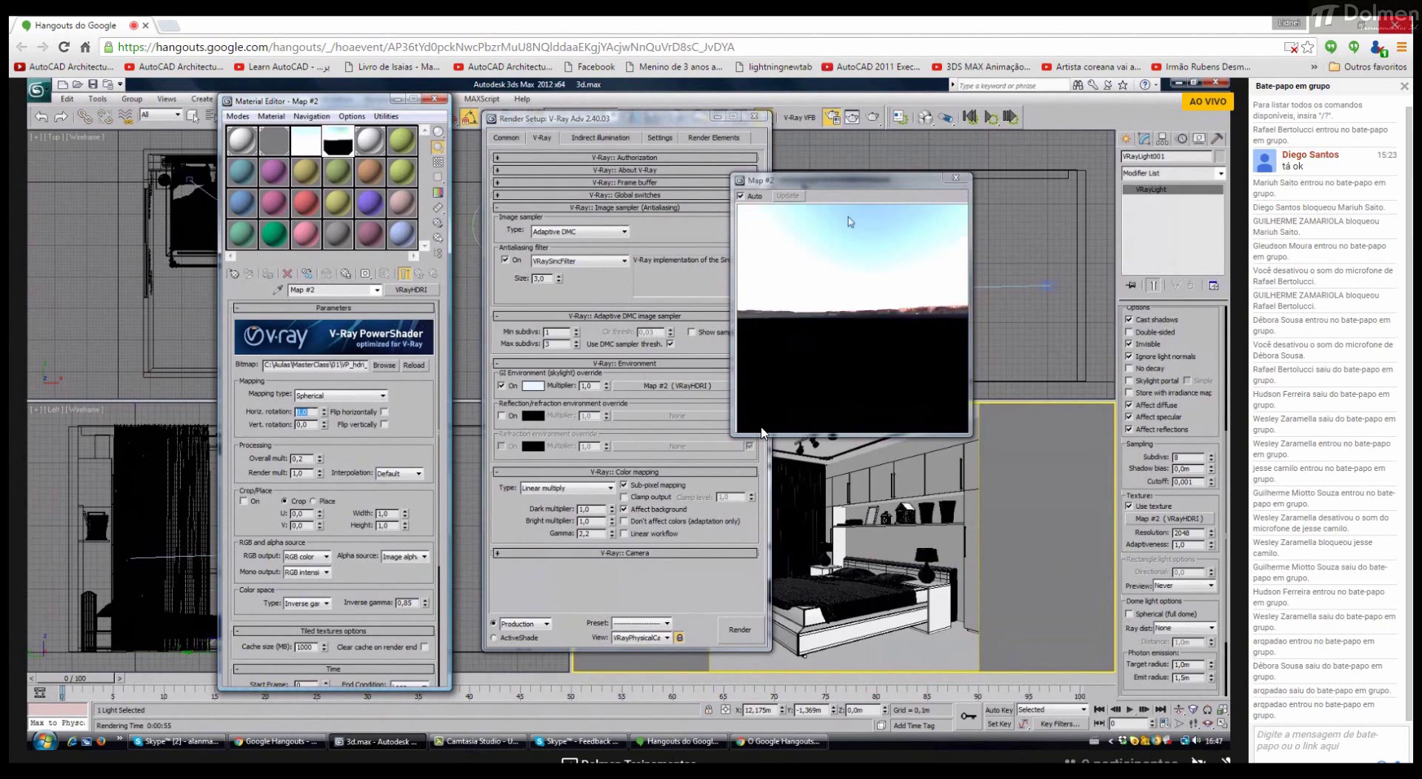
{"action": "left_click", "coordinate": [885, 308]}
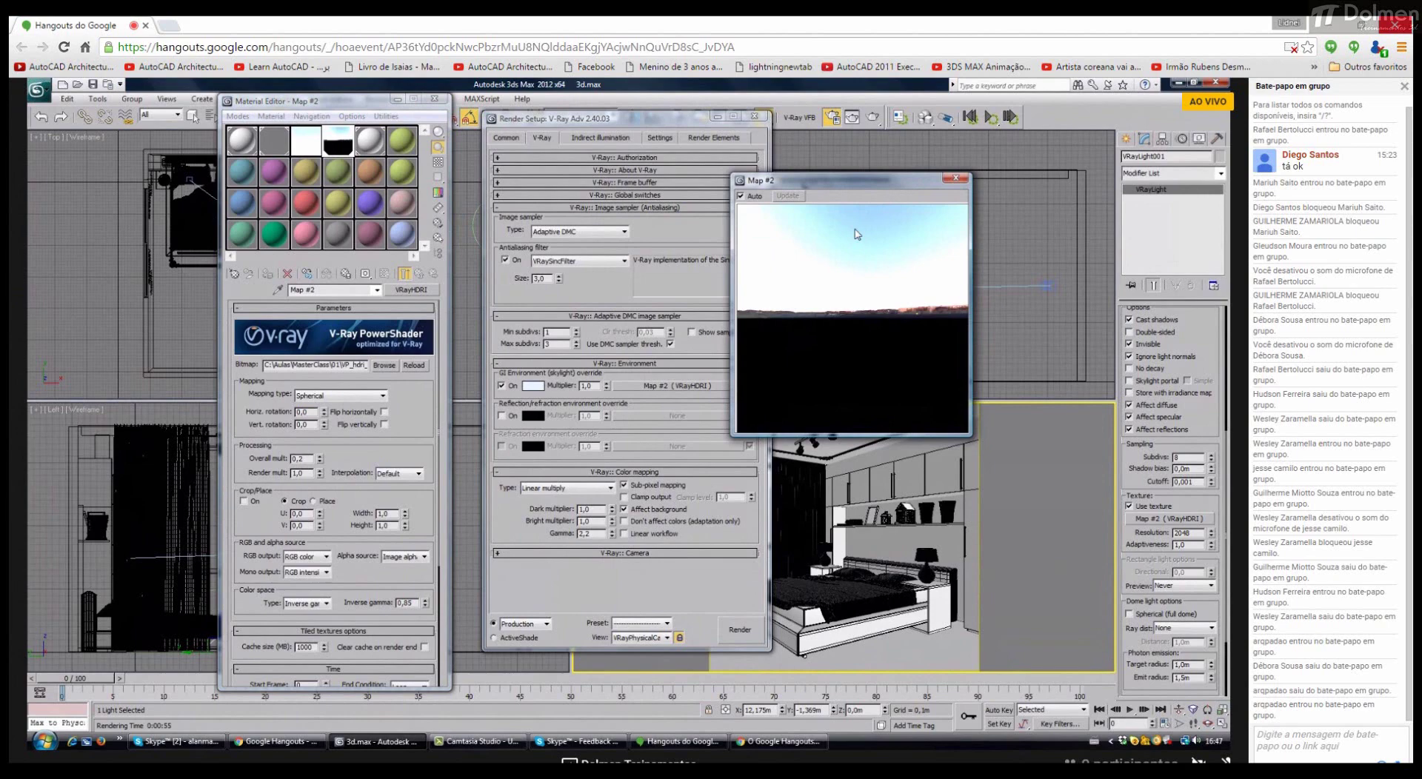
{"action": "left_click", "coordinate": [955, 178]}
Step: Set the HDRI overall multiplier to 1,0, start the render, and switch to Skype
{"action": "double_click", "coordinate": [301, 460]}
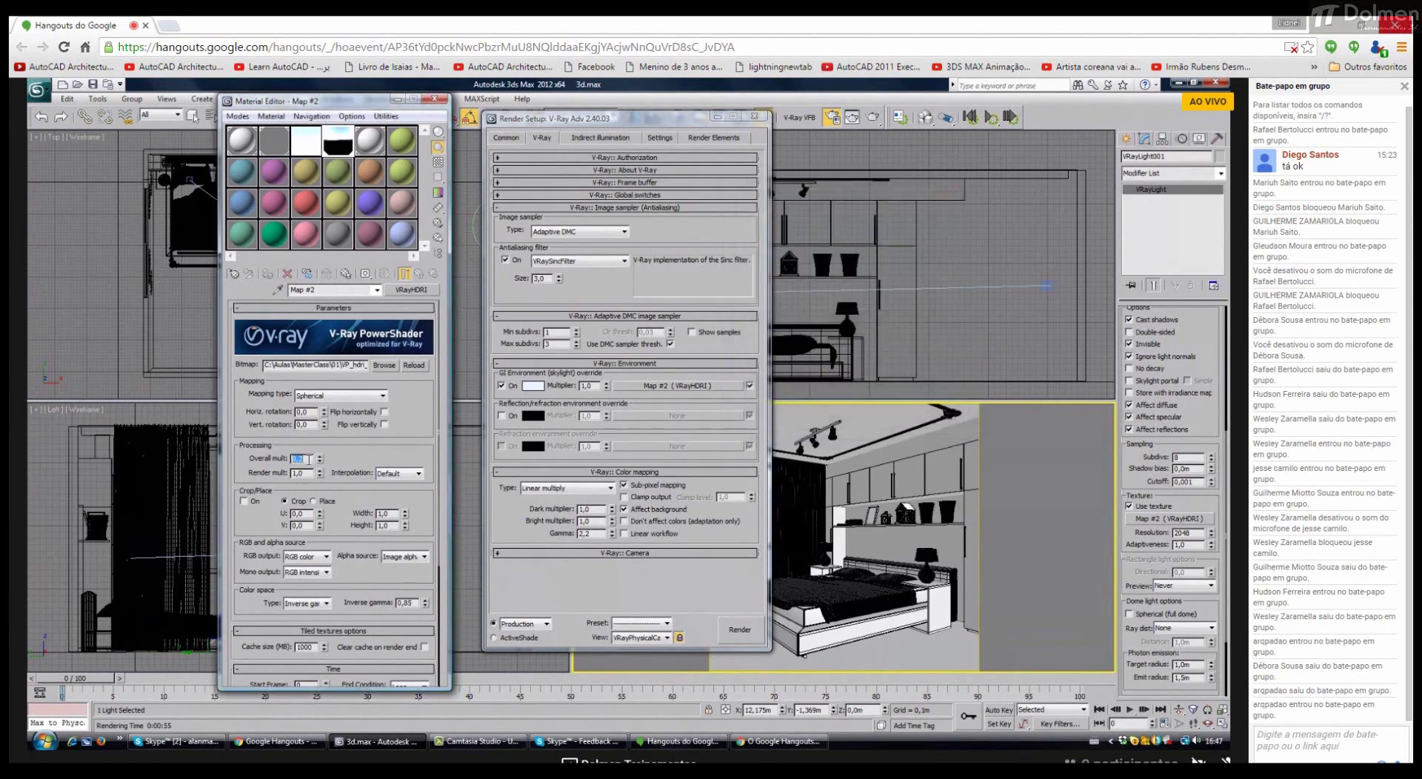
{"action": "type", "text": "1"}
{"action": "key", "text": "Return"}
{"action": "left_click", "coordinate": [757, 628]}
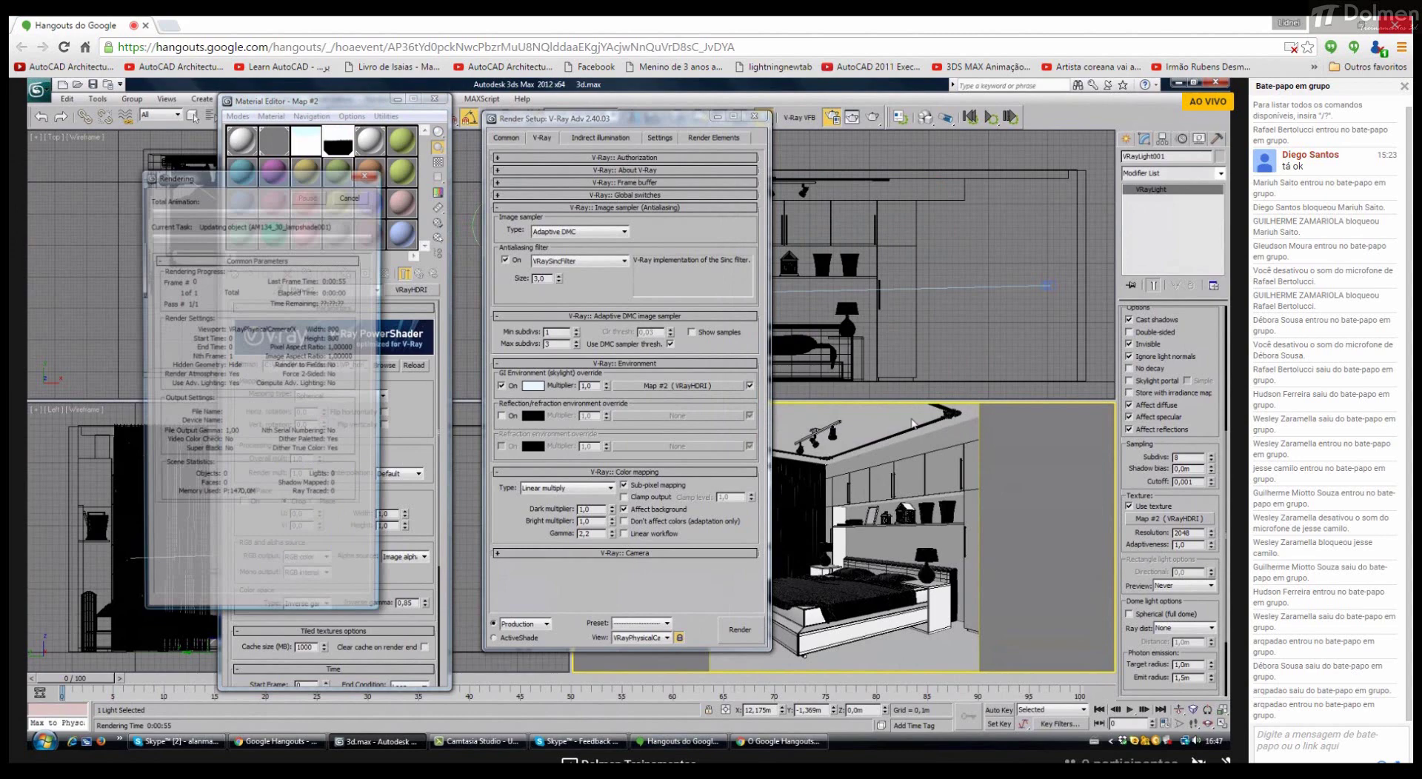
{"action": "left_click", "coordinate": [194, 745]}
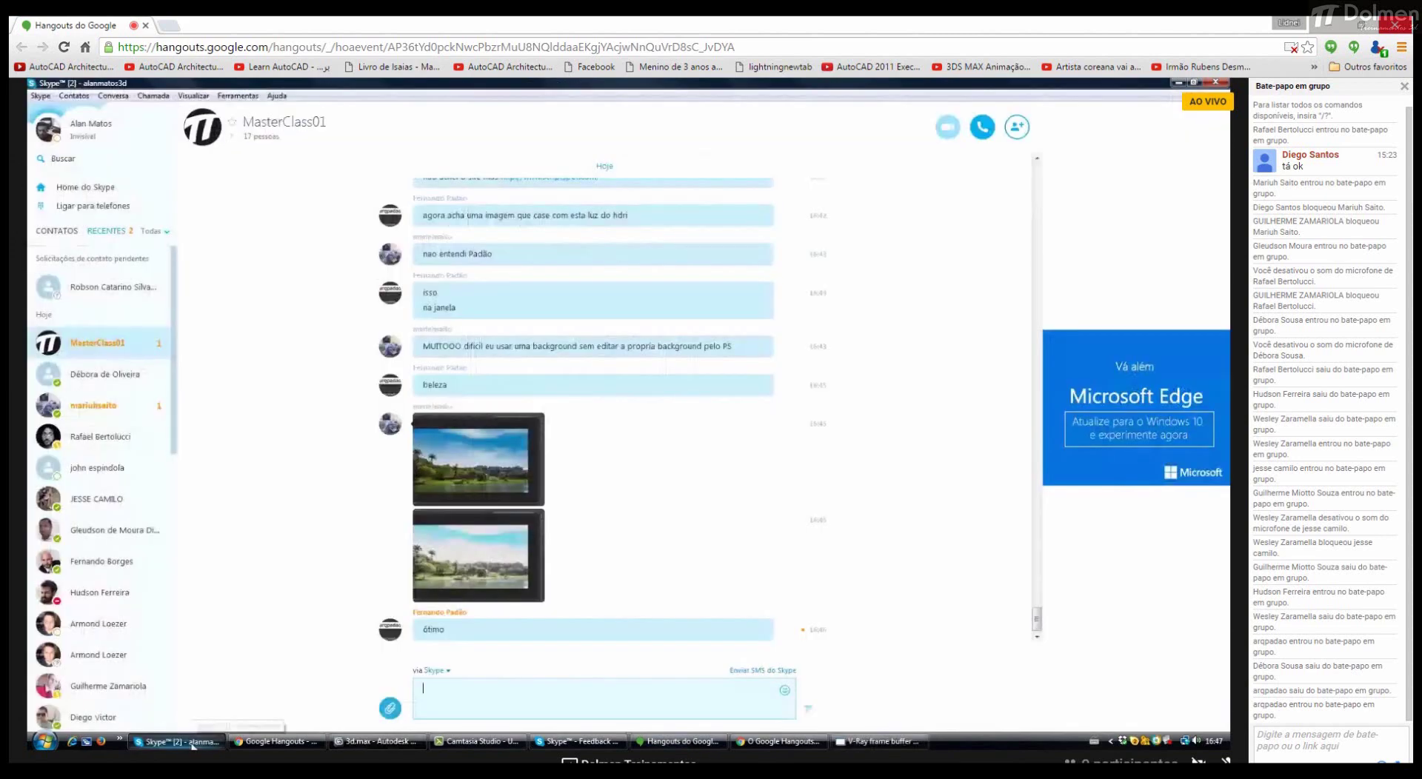
Step: Return to 3ds Max to watch the skydome_27 bedroom render in progress
{"action": "left_click", "coordinate": [193, 745]}
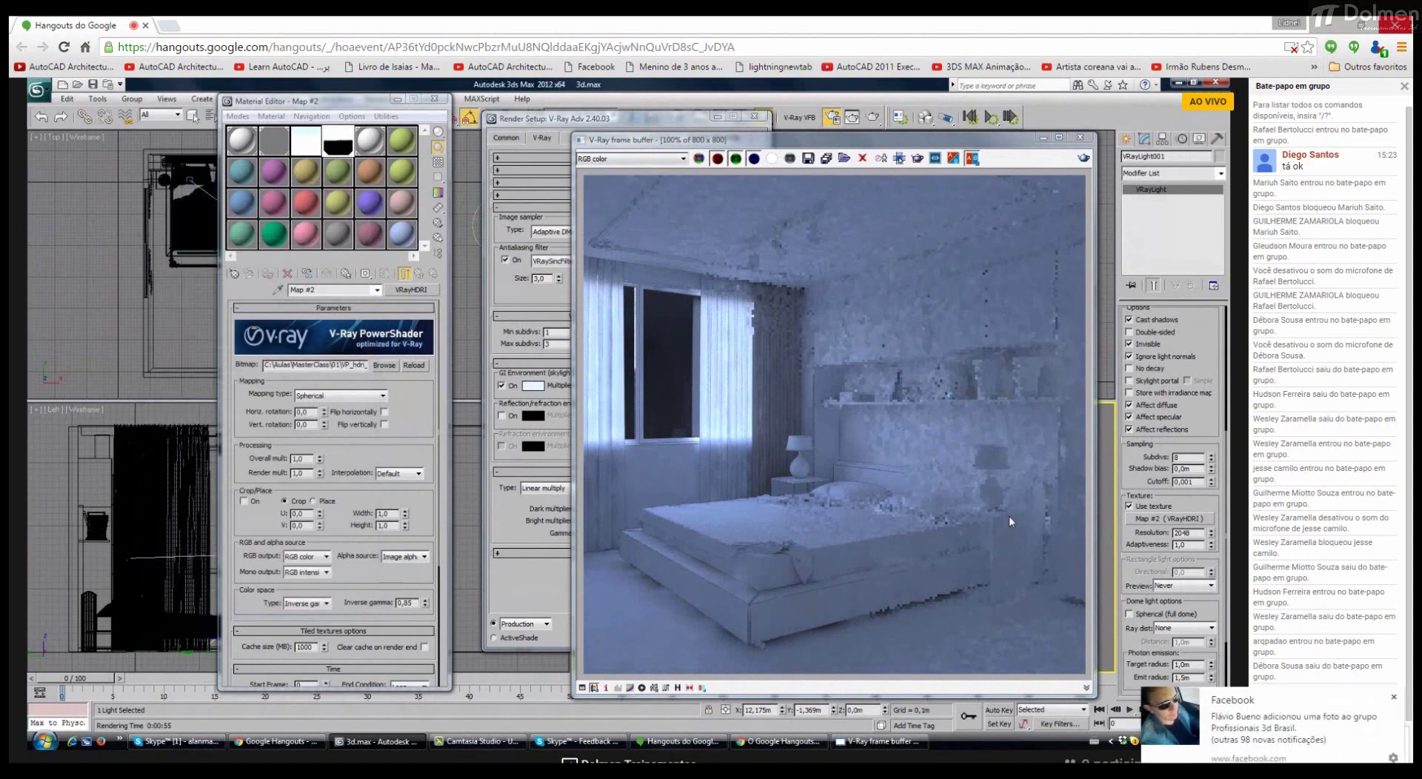
Step: Enter 60 as the VRayHDRI Horiz. rotation and render the last bedroom view again
{"action": "double_click", "coordinate": [304, 412]}
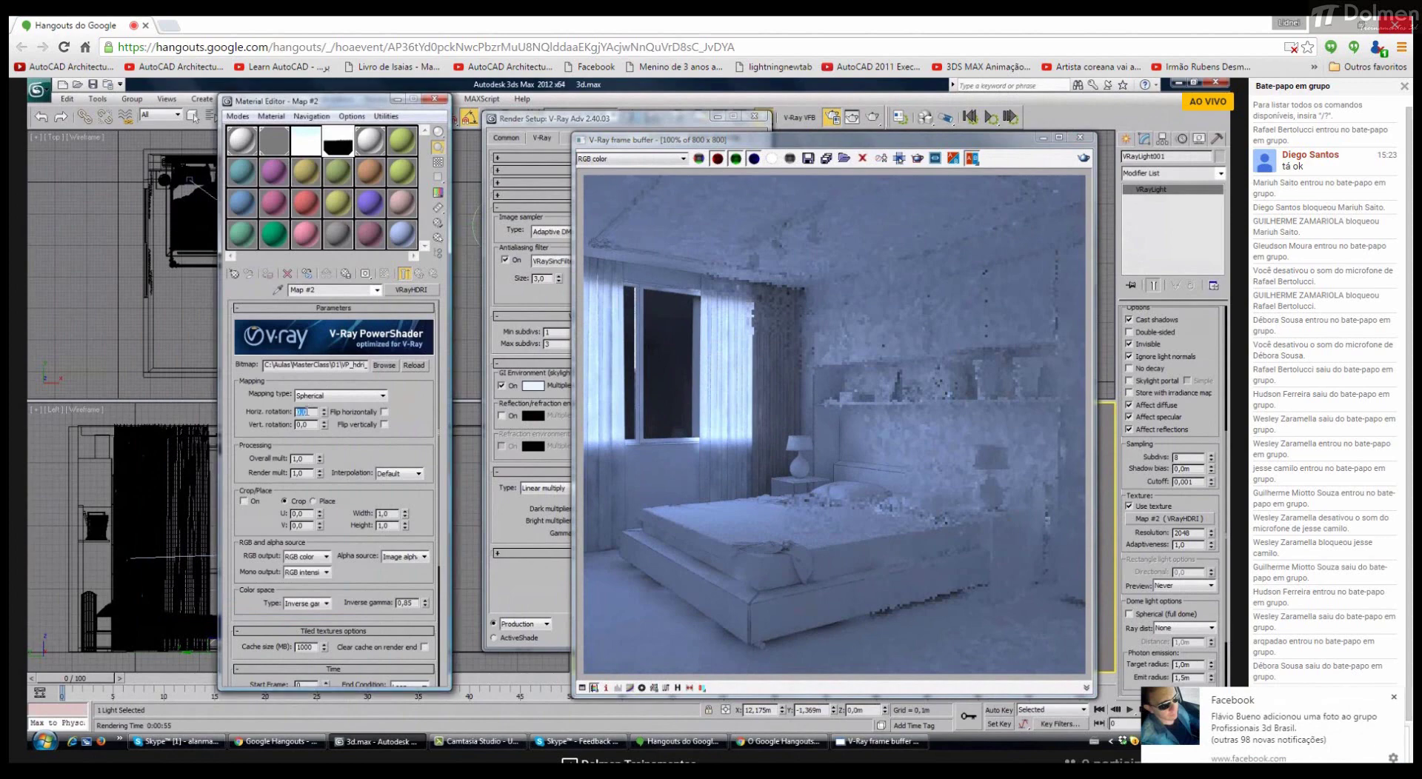
{"action": "type", "text": "60"}
{"action": "key", "text": "Return"}
{"action": "left_click", "coordinate": [1084, 159]}
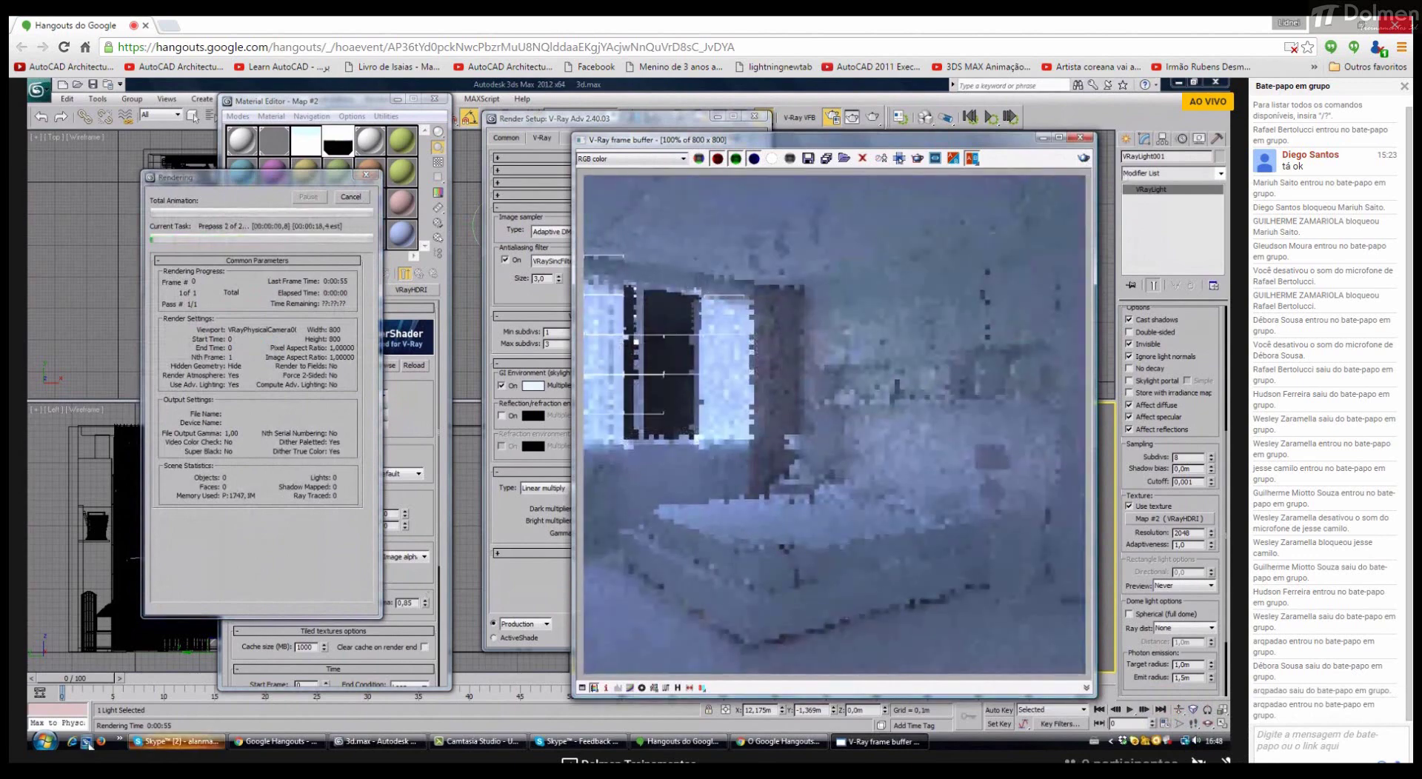
Step: Bring the MasterClass01 Skype group chat to the front while V-Ray keeps rendering
{"action": "left_click", "coordinate": [176, 742]}
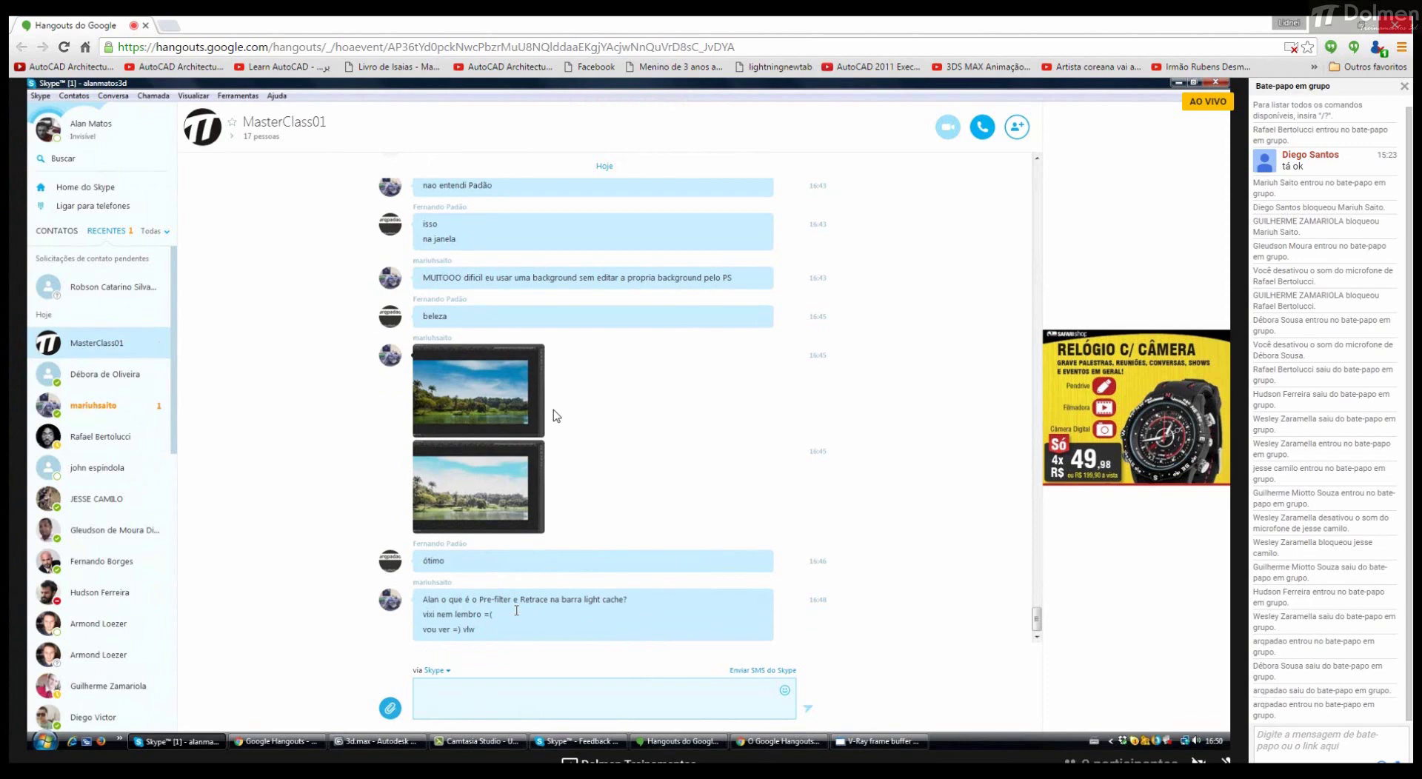
Step: Return to 3ds Max to view the cleaner bedroom render with the dome at 60
{"action": "mouse_move", "coordinate": [667, 264]}
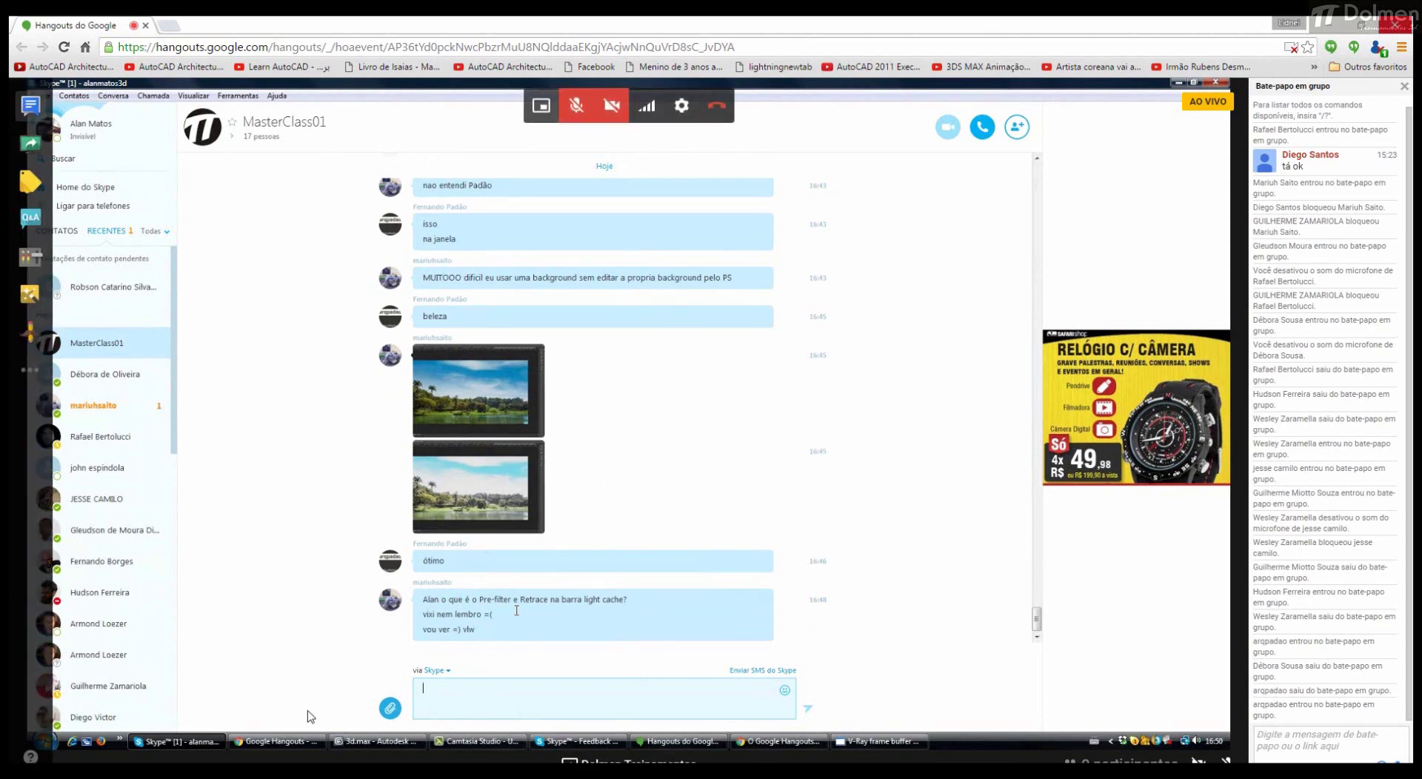
{"action": "mouse_move", "coordinate": [215, 763]}
{"action": "left_click", "coordinate": [414, 743]}
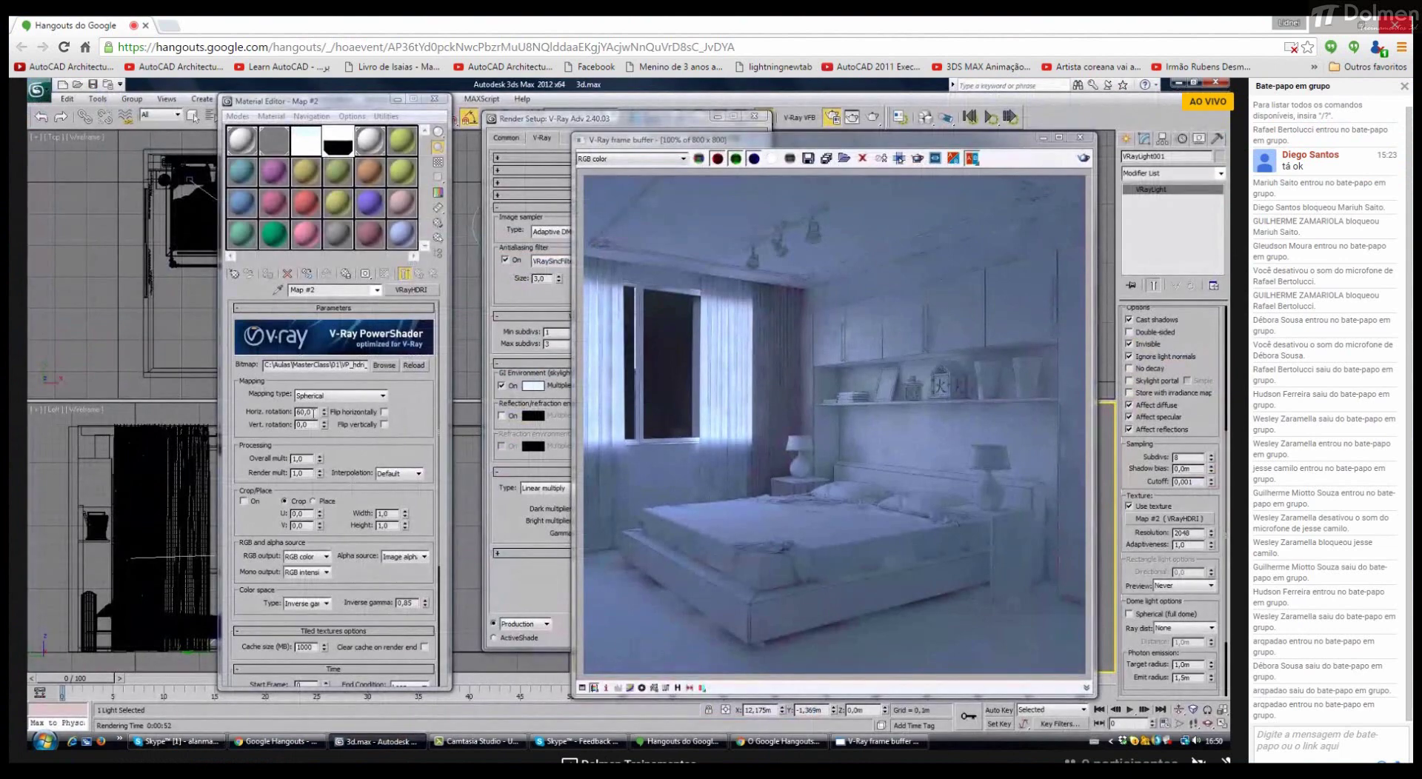
Step: Set the VRayHDRI dome's horizontal rotation to 120
{"action": "double_click", "coordinate": [315, 412]}
{"action": "type", "text": "120"}
{"action": "key", "text": "Return"}
Step: Re-render the bedroom and switch to the MasterClass01 Skype chat while it runs
{"action": "mouse_move", "coordinate": [919, 380]}
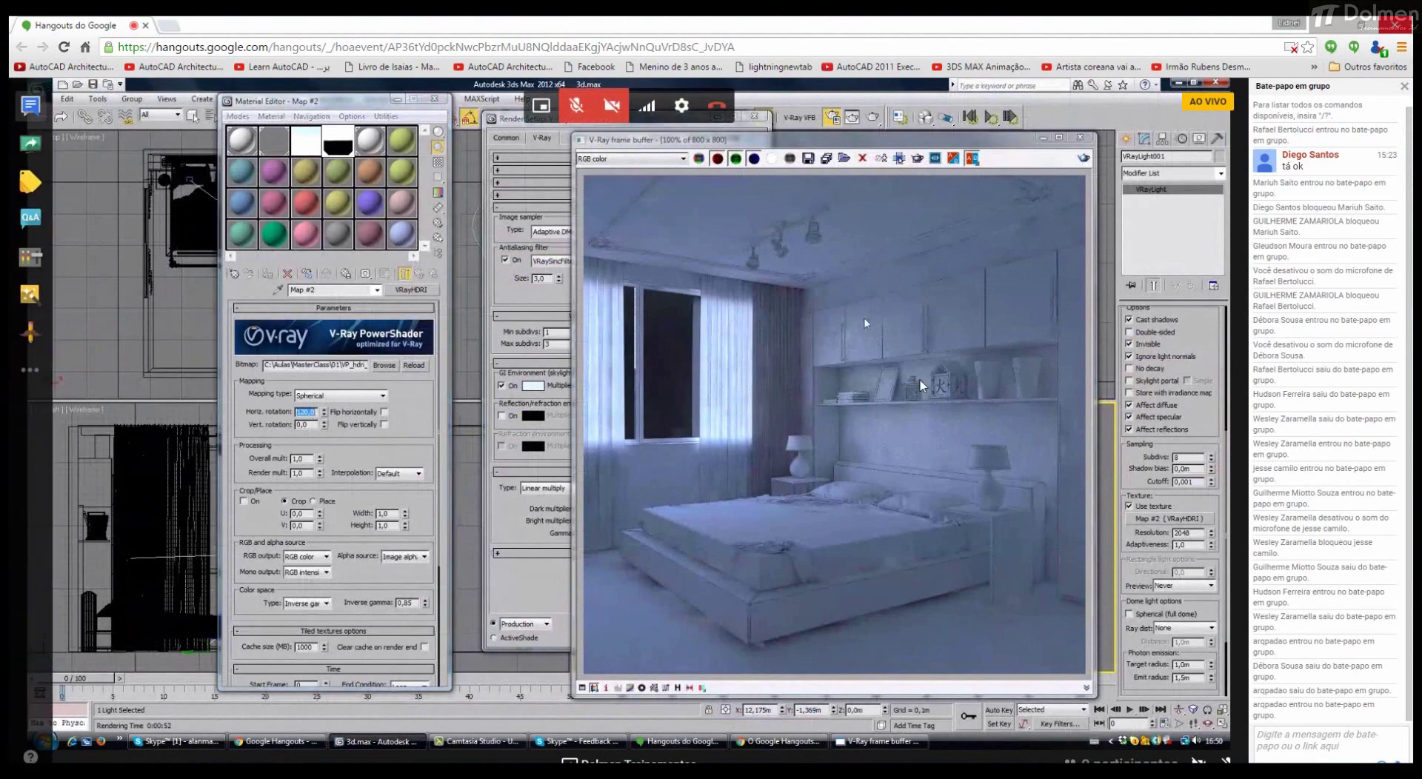
{"action": "key", "text": "shift+q"}
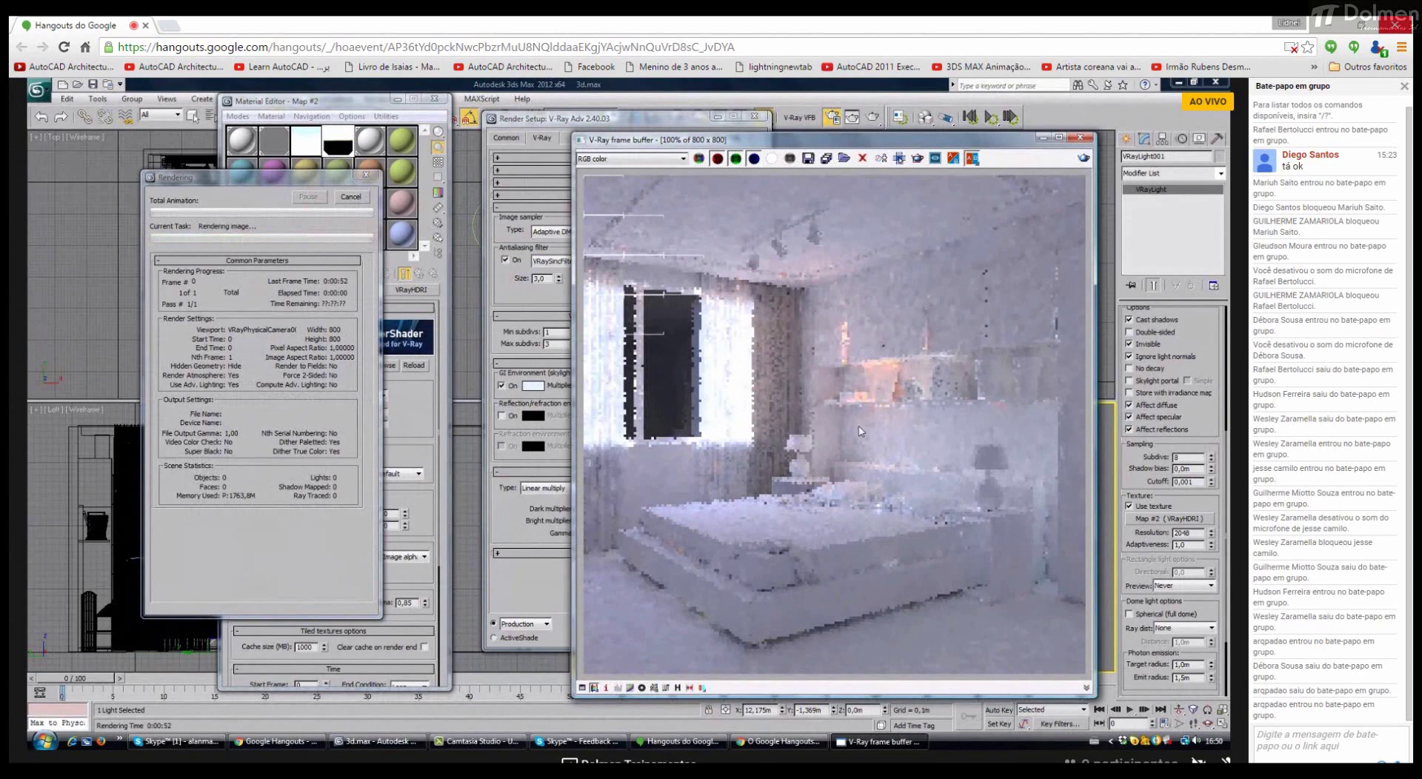
{"action": "key", "text": "alt+Tab"}
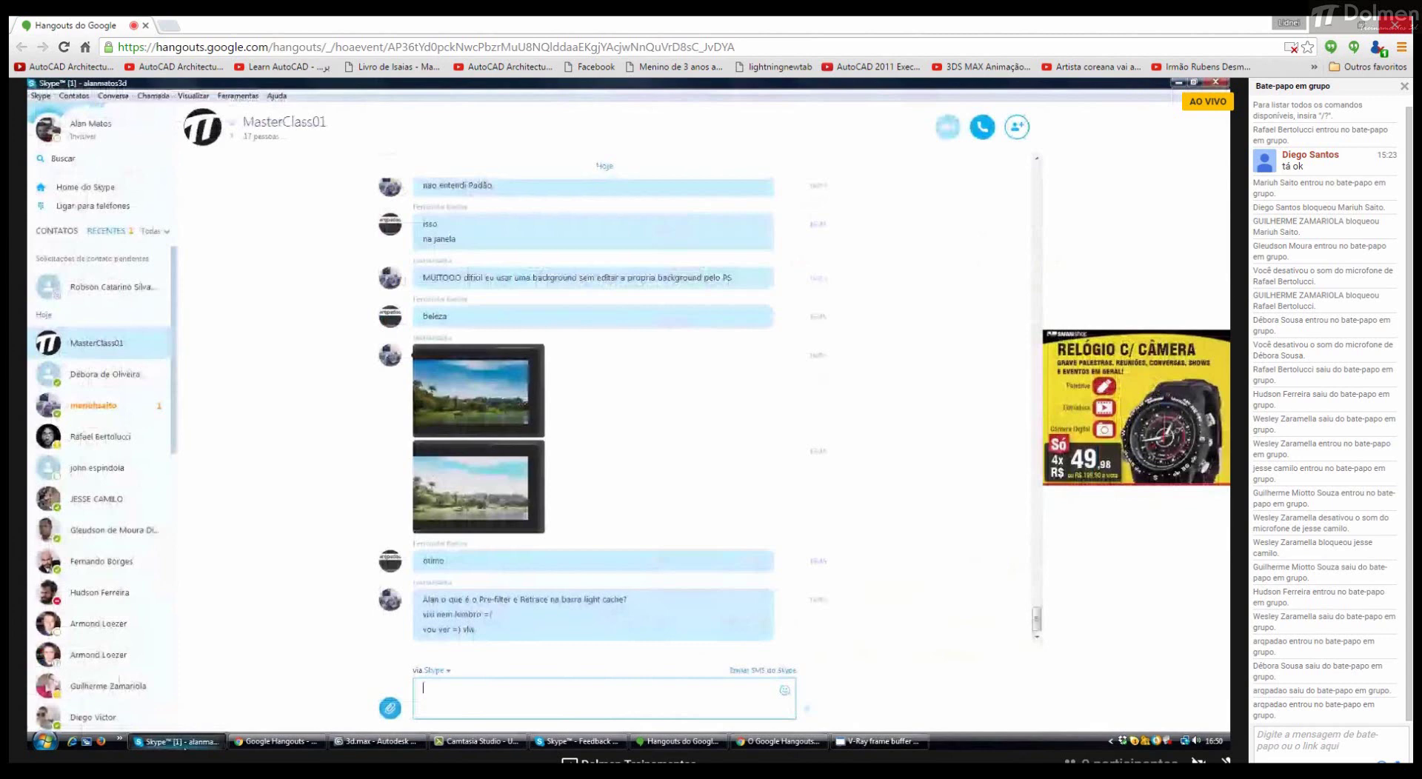
Step: Switch back to 3ds Max to see the finished render with the dome rotated to 120
{"action": "key", "text": "alt+Tab"}
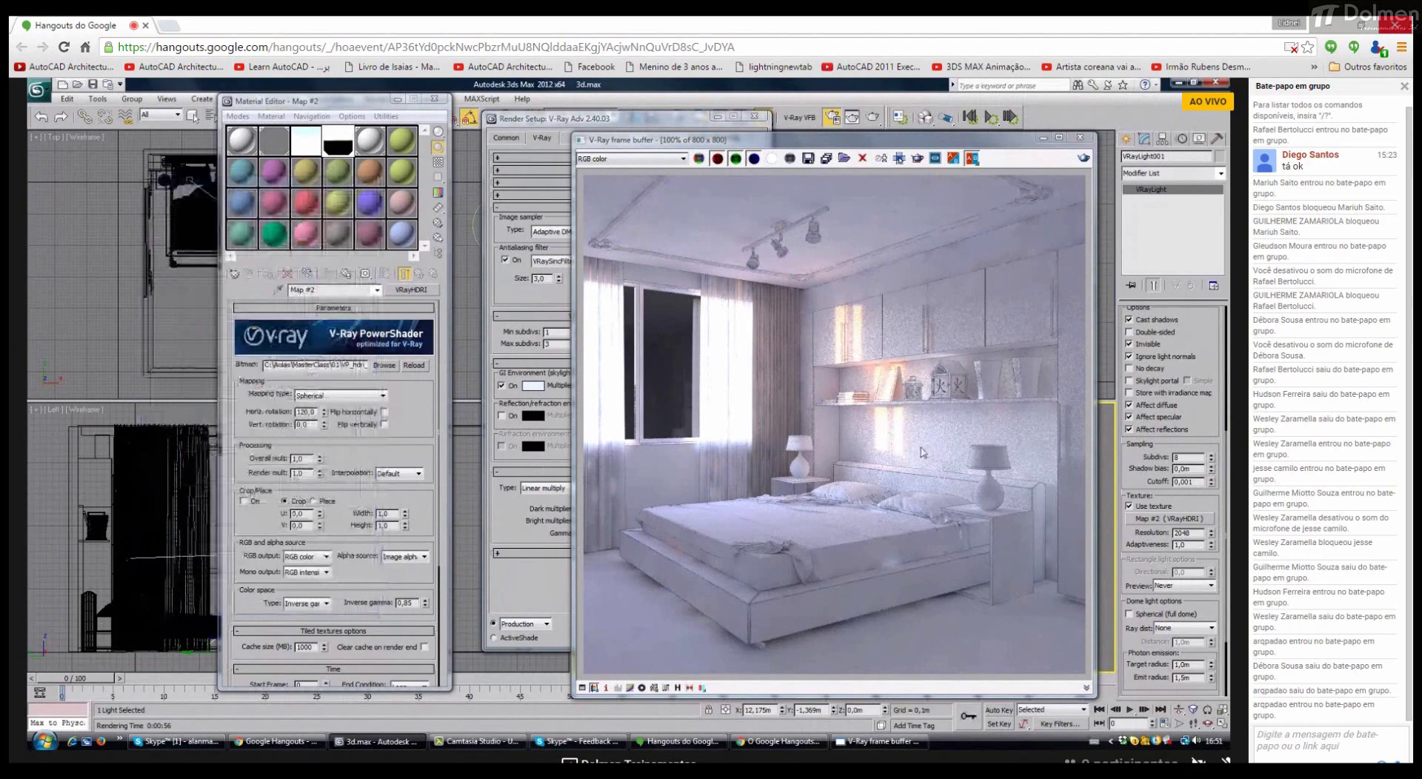
Step: Set the VRayHDRI horizontal rotation to 150
{"action": "double_click", "coordinate": [305, 412]}
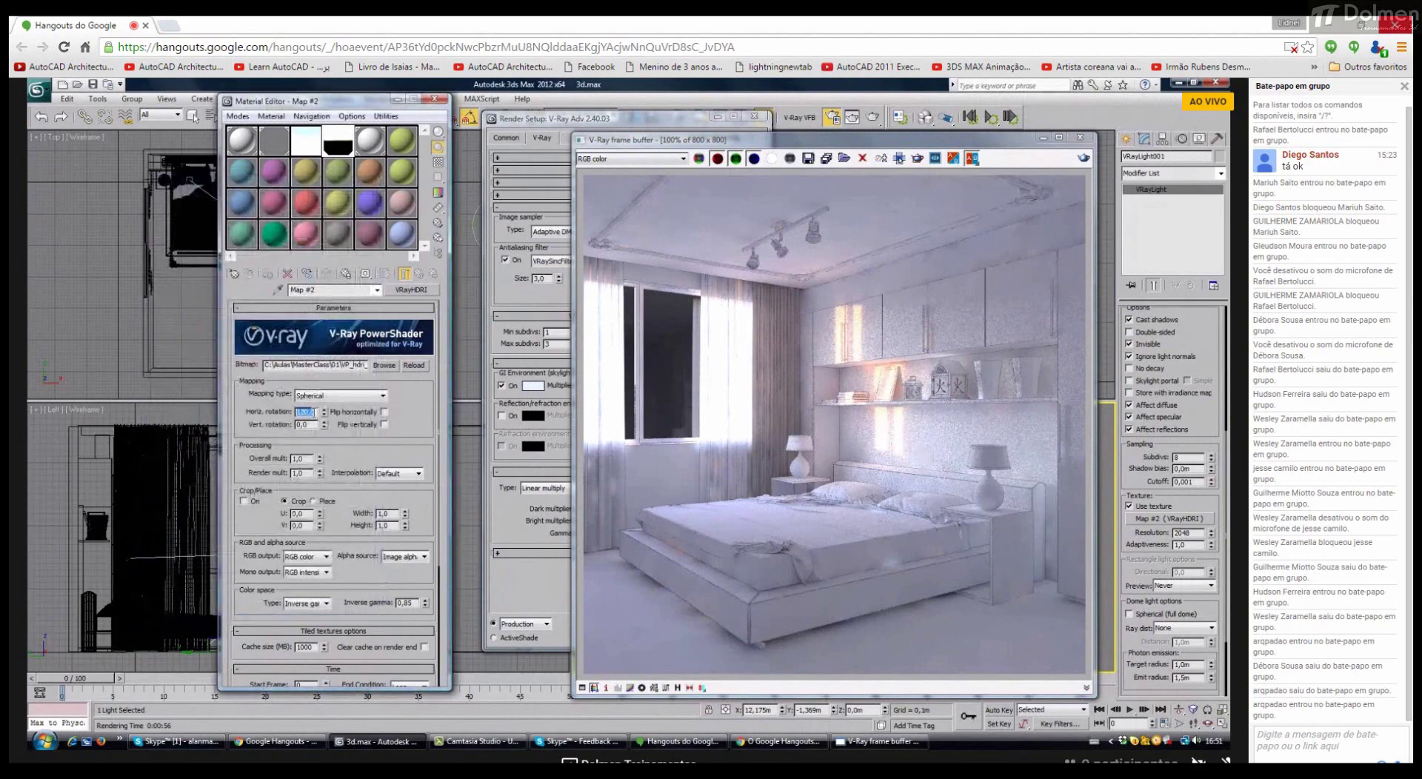
{"action": "type", "text": "150"}
{"action": "key", "text": "Return"}
Step: Mark a region around the bed in the frame buffer and render only that region
{"action": "left_click", "coordinate": [917, 159]}
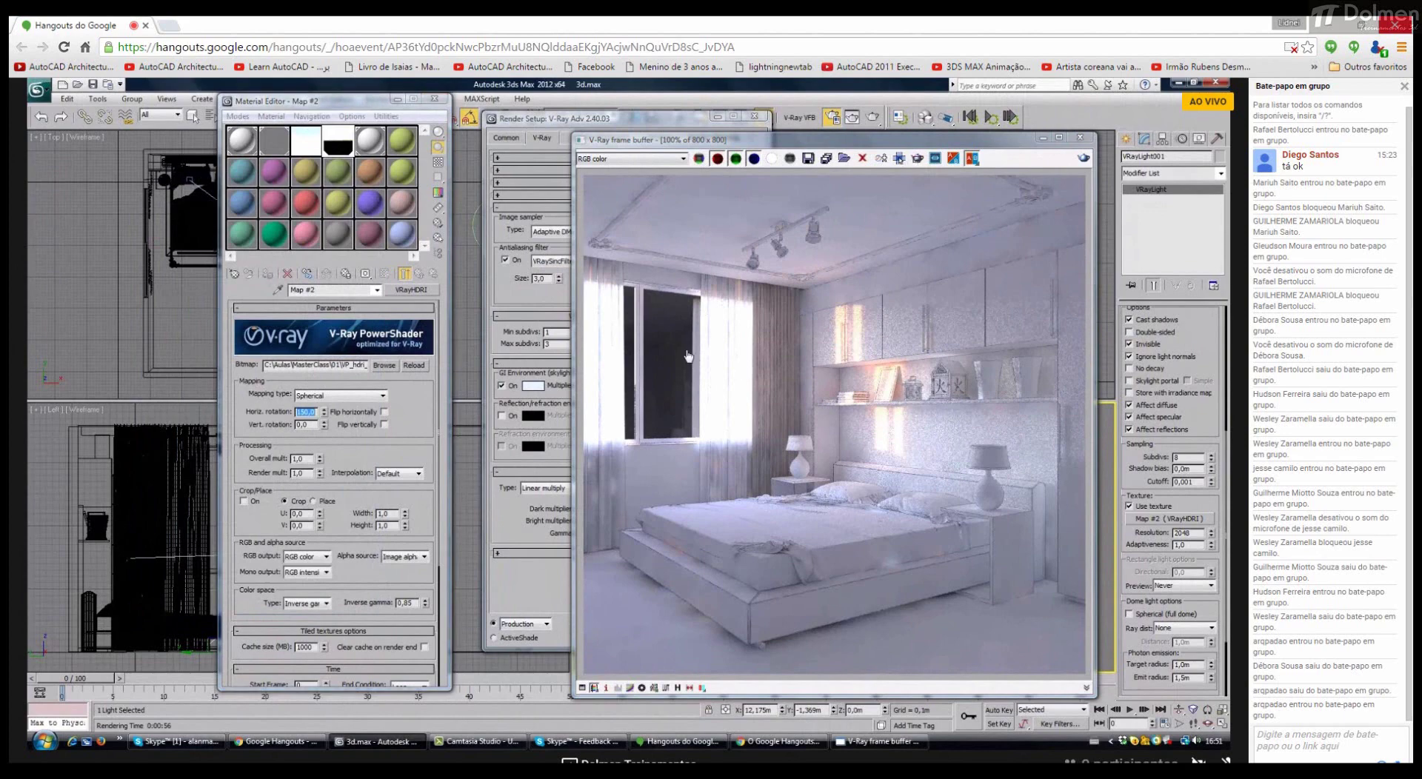
{"action": "left_click_drag", "start_coordinate": [671, 362], "coordinate": [1024, 576]}
{"action": "left_click", "coordinate": [1083, 159]}
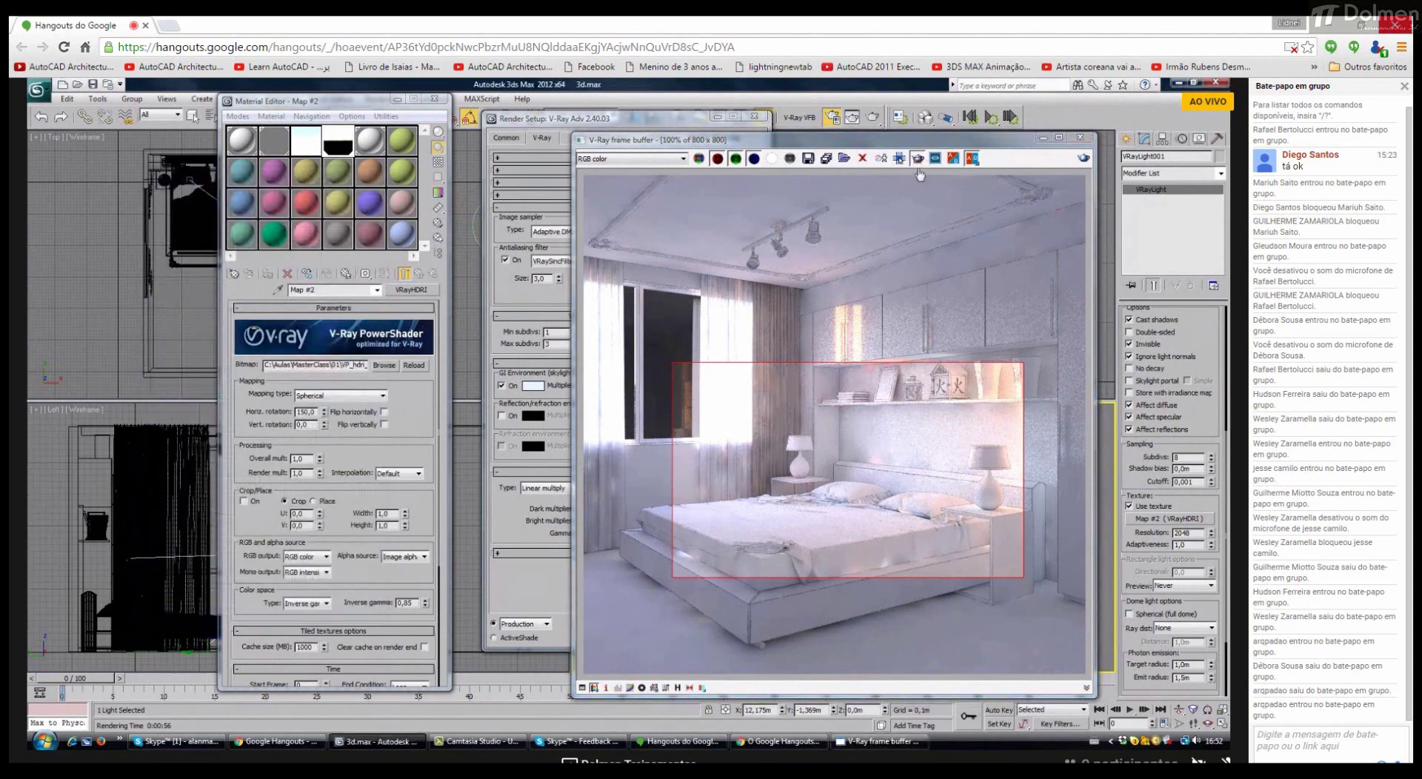
Step: Clear the render region and set the VRayHDRI vertical rotation to 40
{"action": "left_click", "coordinate": [280, 433]}
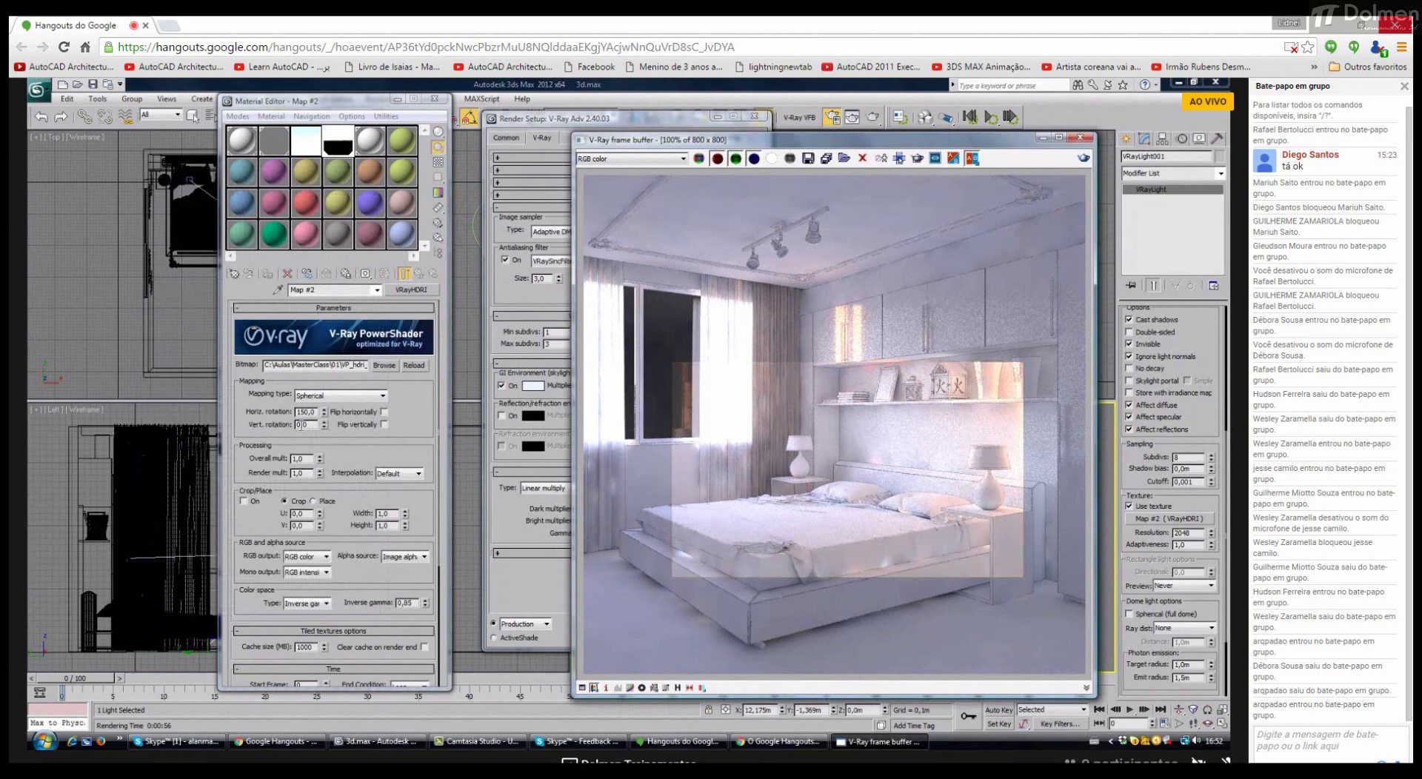
{"action": "double_click", "coordinate": [303, 425]}
{"action": "type", "text": "40"}
{"action": "key", "text": "Return"}
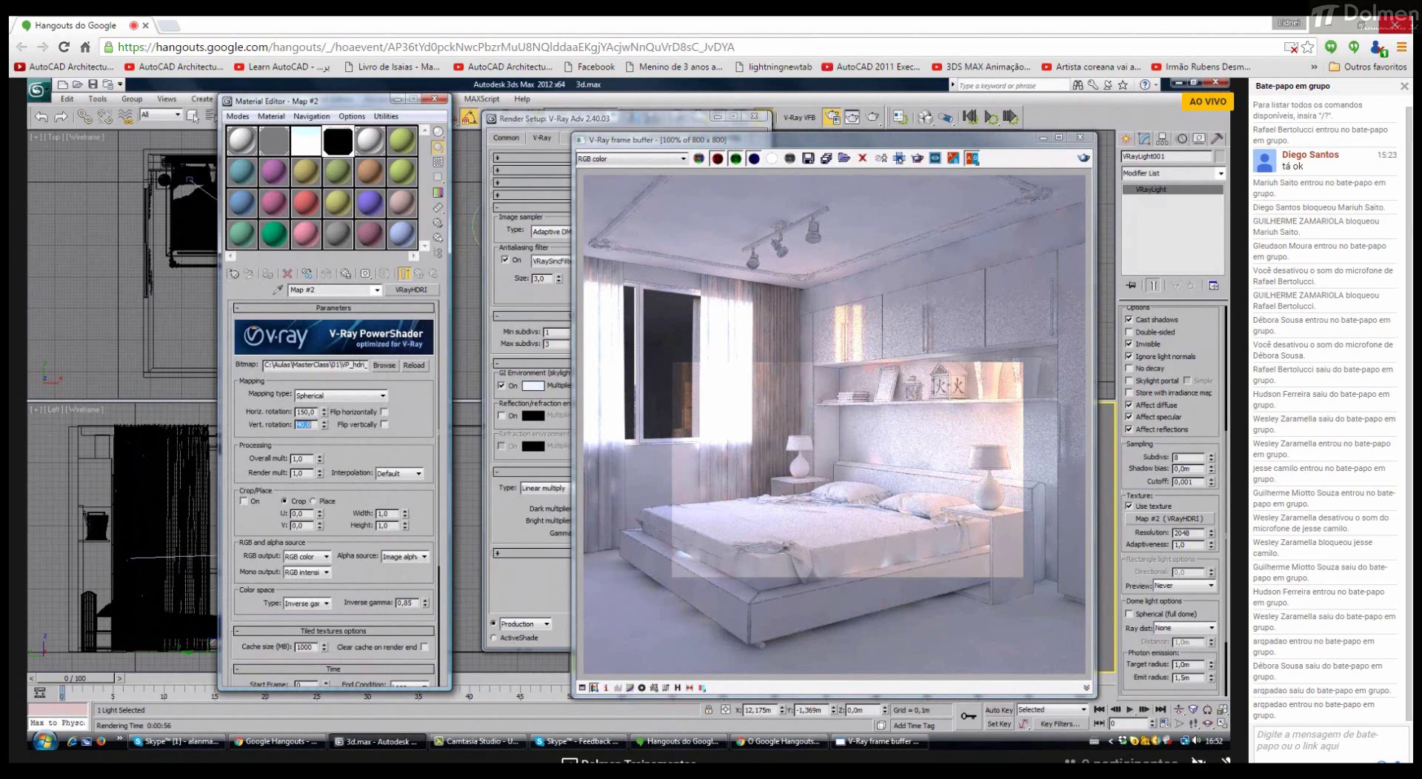
Step: Check an enlarged preview of the HDRI map, then re-render the full bedroom view
{"action": "double_click", "coordinate": [340, 142]}
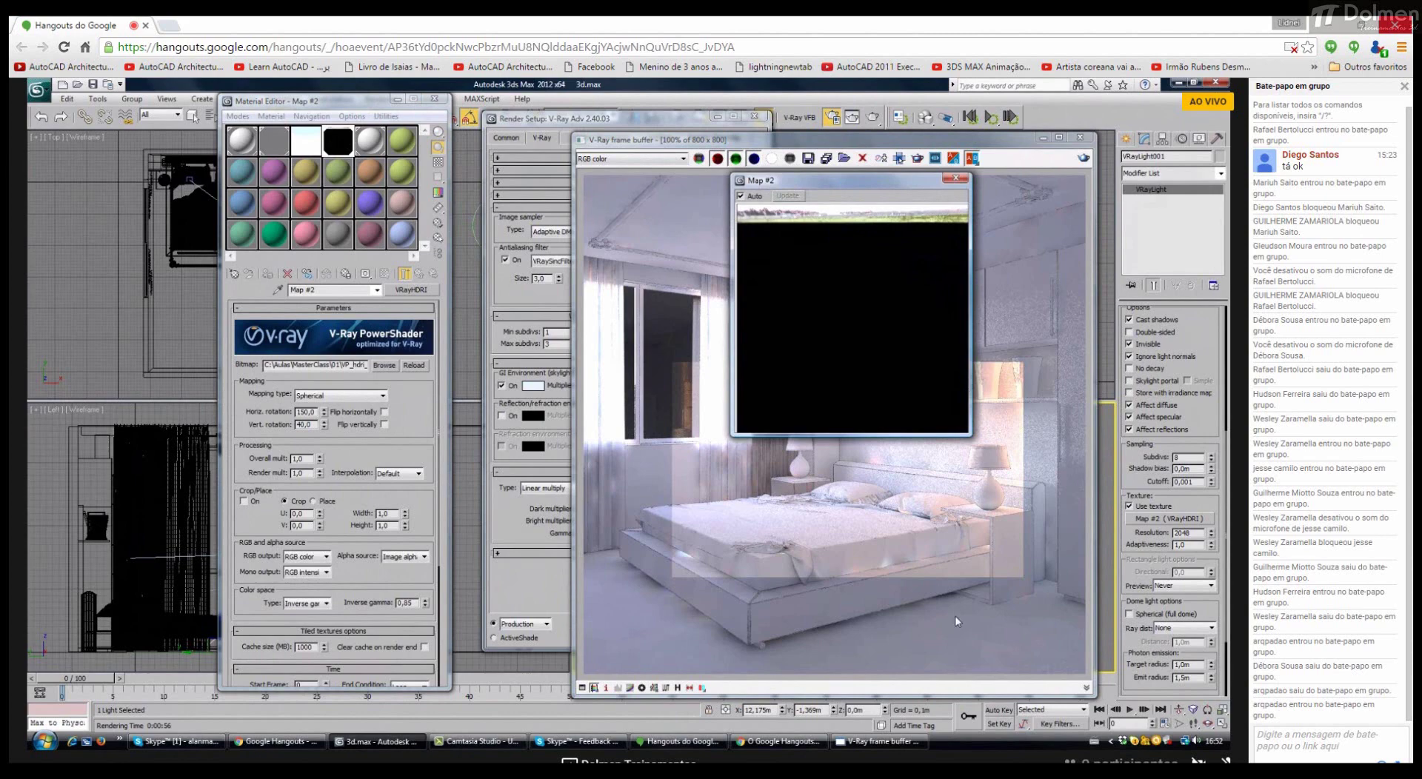
{"action": "left_click", "coordinate": [957, 178]}
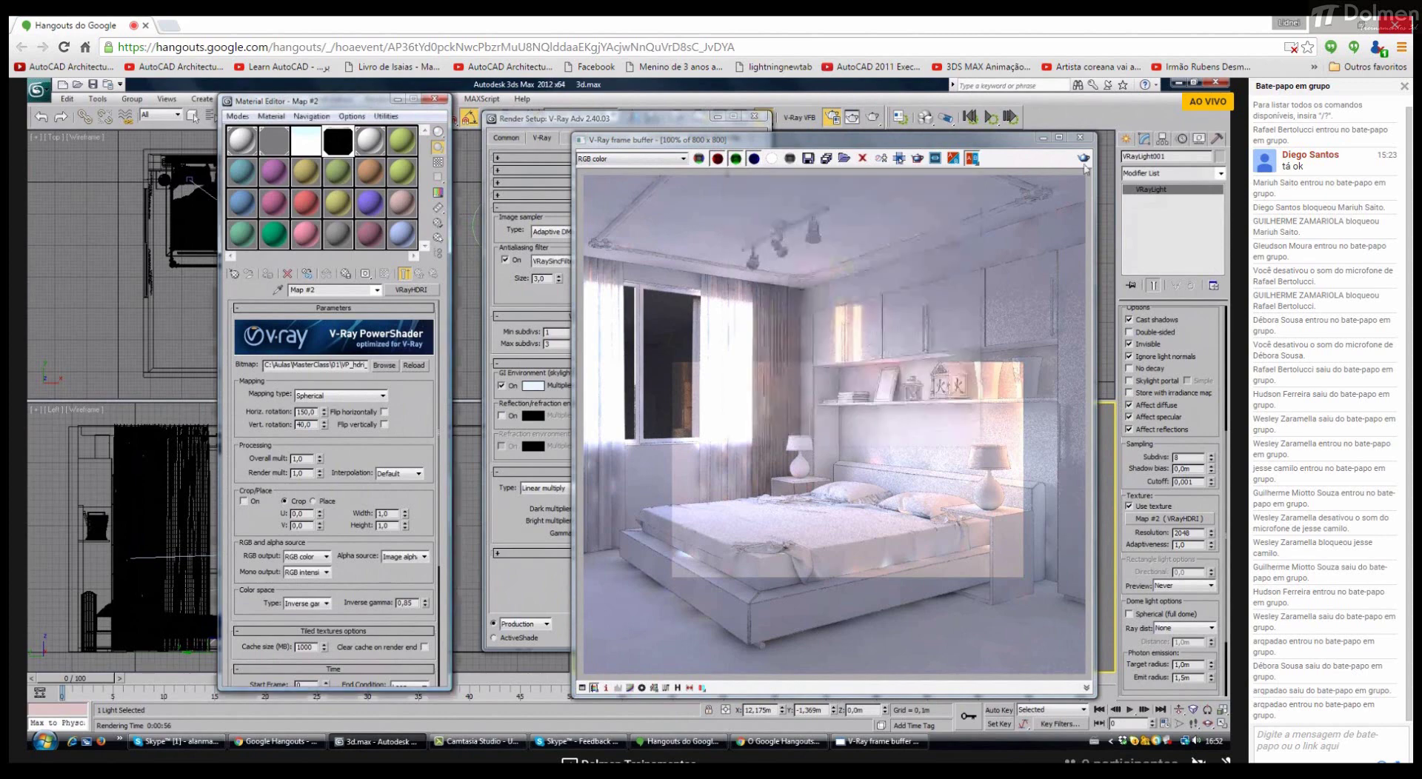
{"action": "left_click", "coordinate": [1084, 158]}
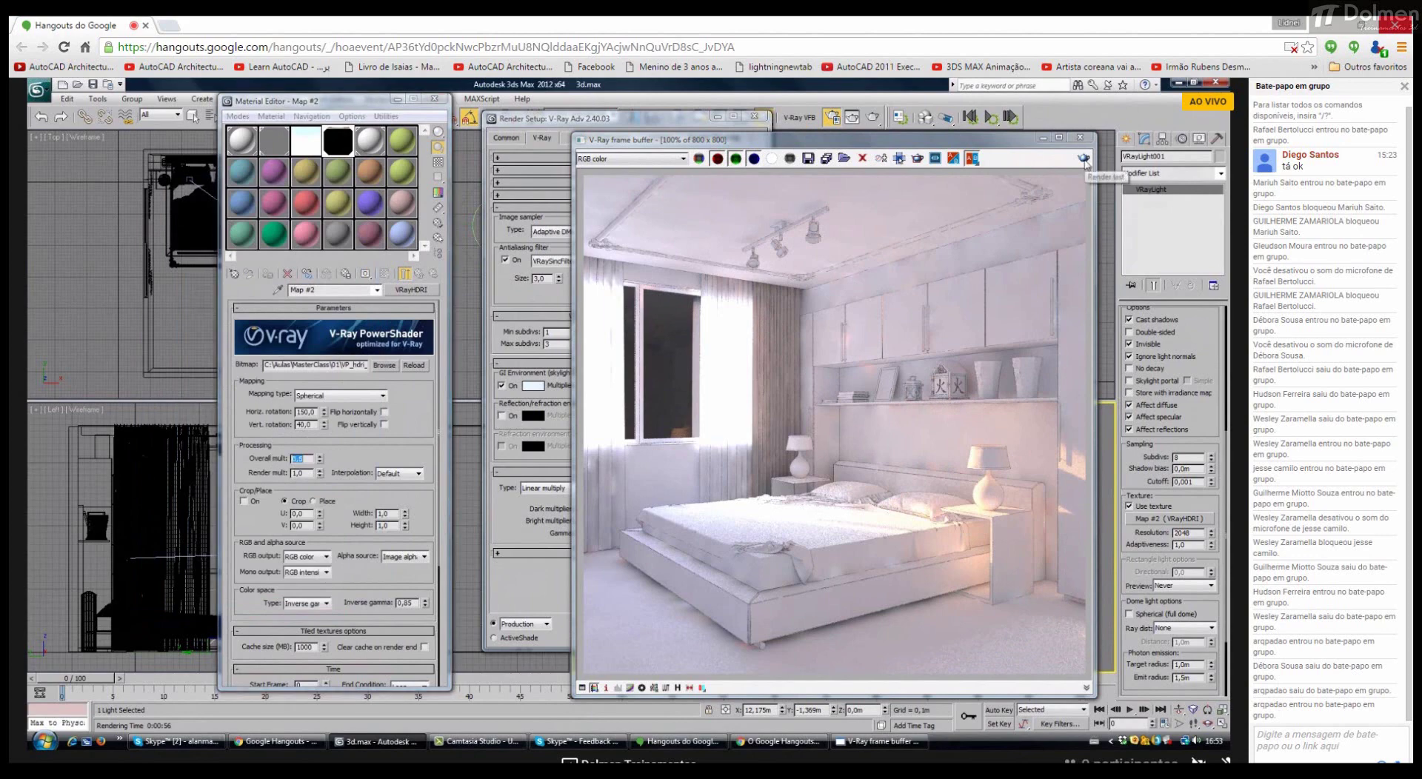
{"action": "key", "text": "shift+q"}
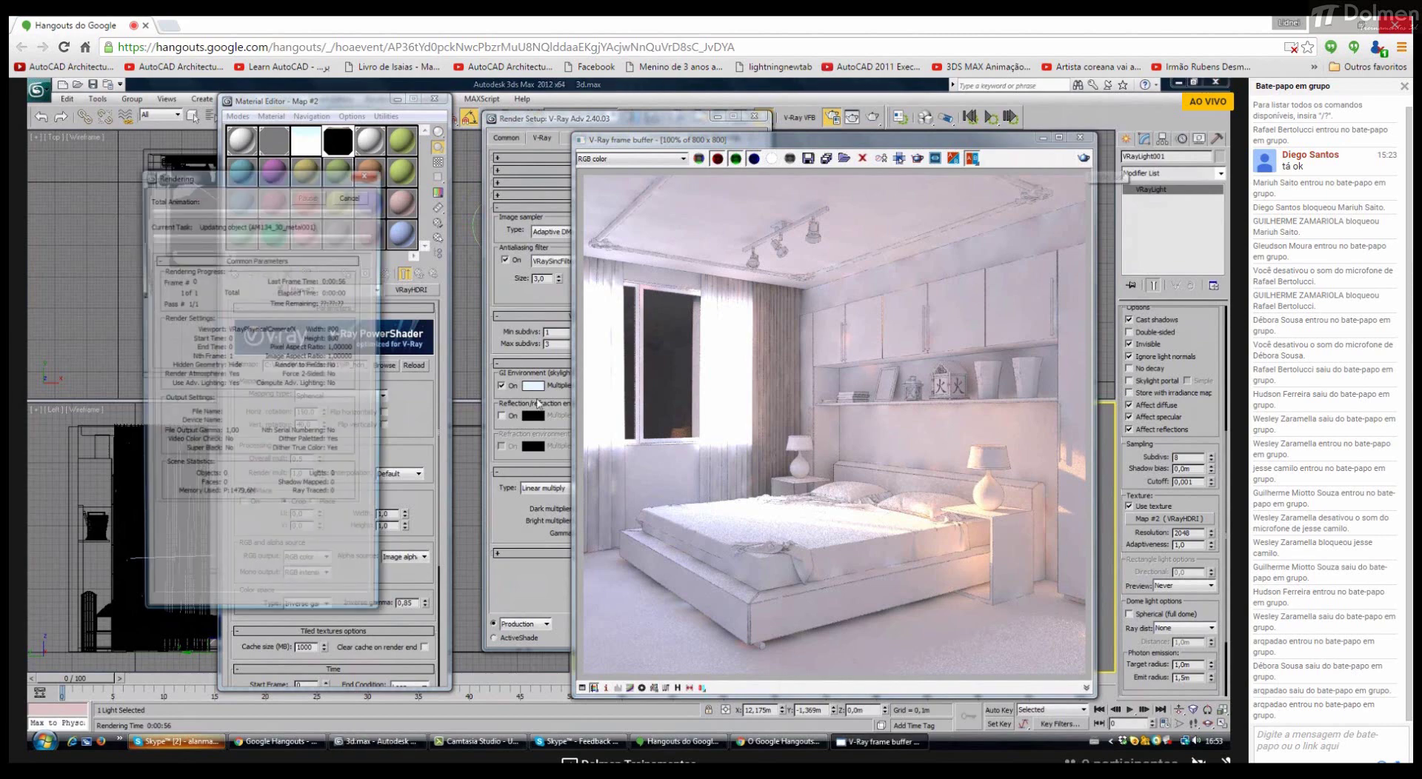
Step: Reply 'depois eu posto' in the MasterClass01 chat about sharing the HDRIs
{"action": "left_click", "coordinate": [176, 741]}
{"action": "type", "text": "de"}
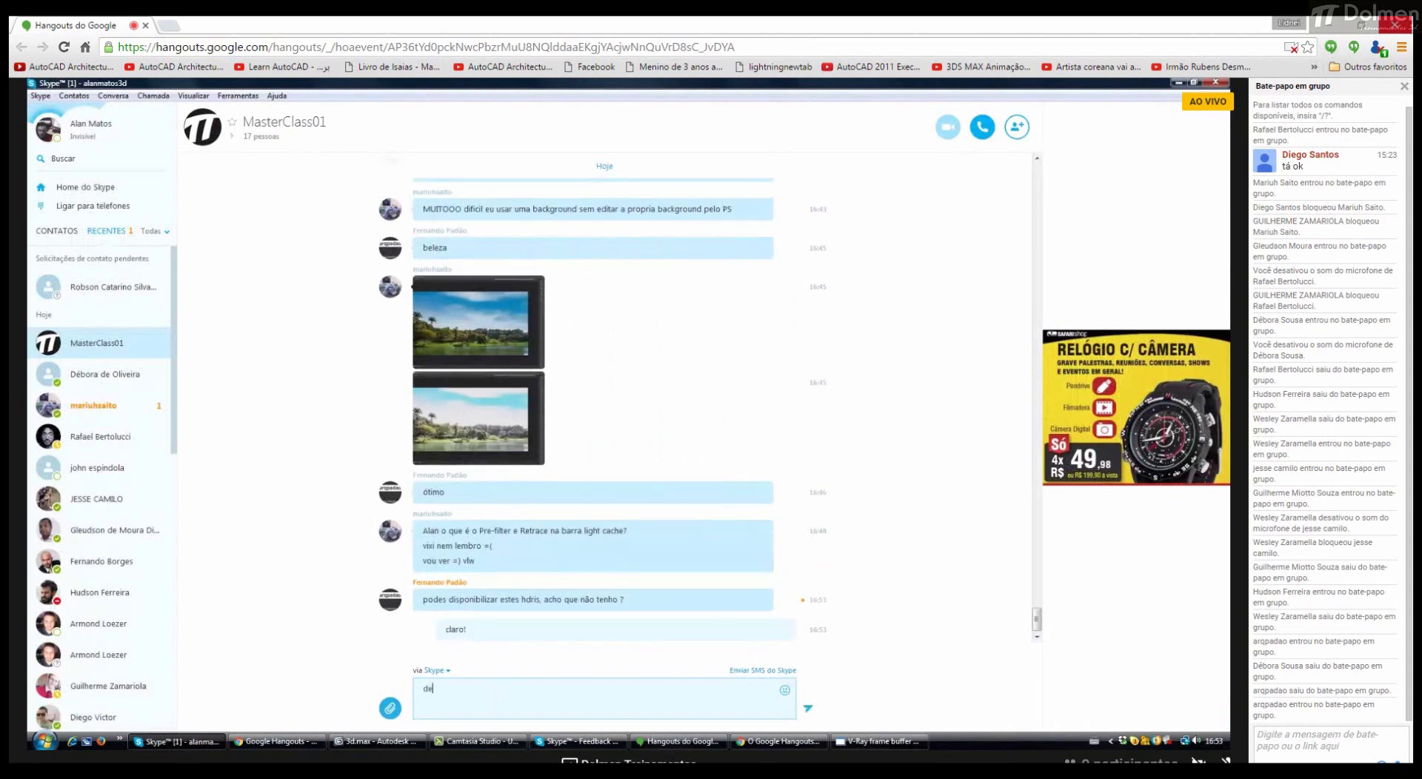
{"action": "type", "text": "pois eu posto"}
{"action": "key", "text": "Return"}
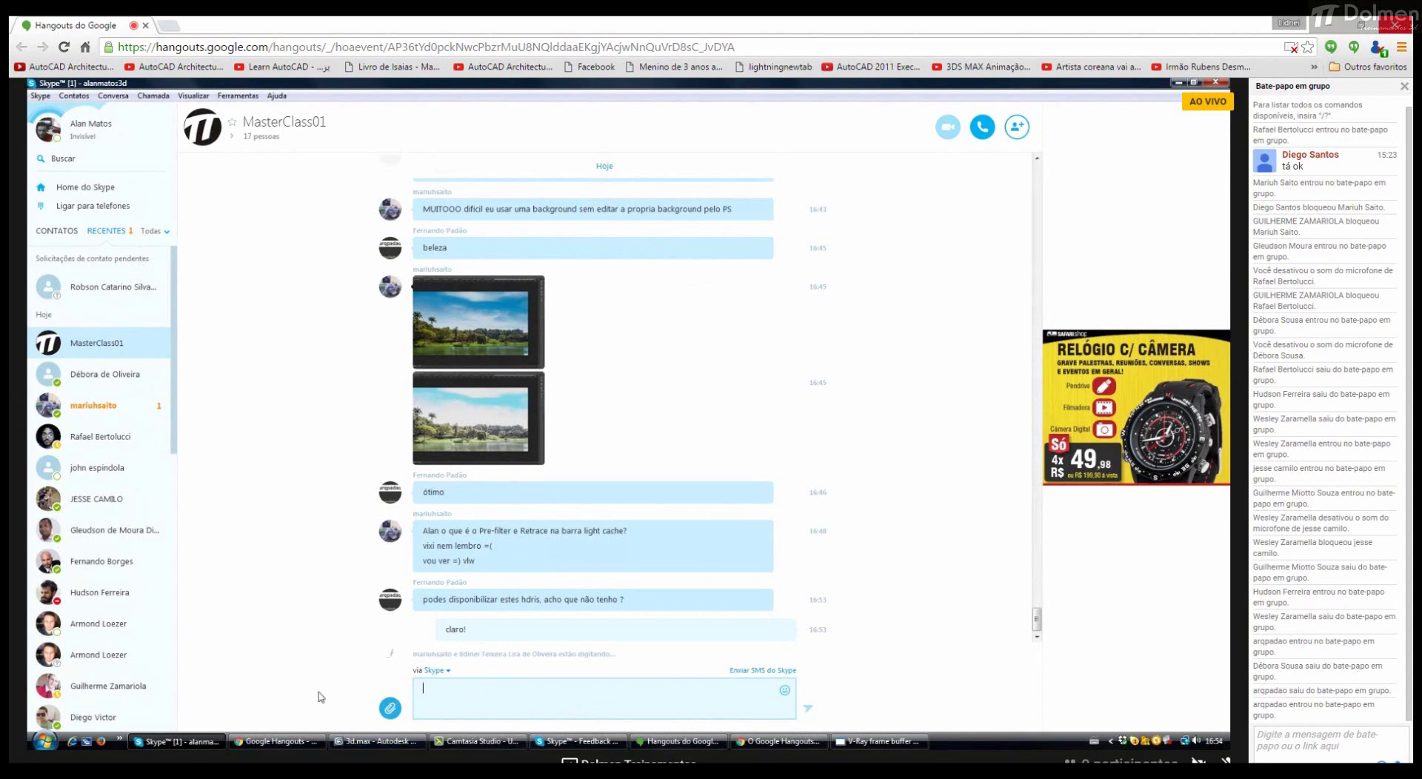
{"action": "mouse_move", "coordinate": [385, 745]}
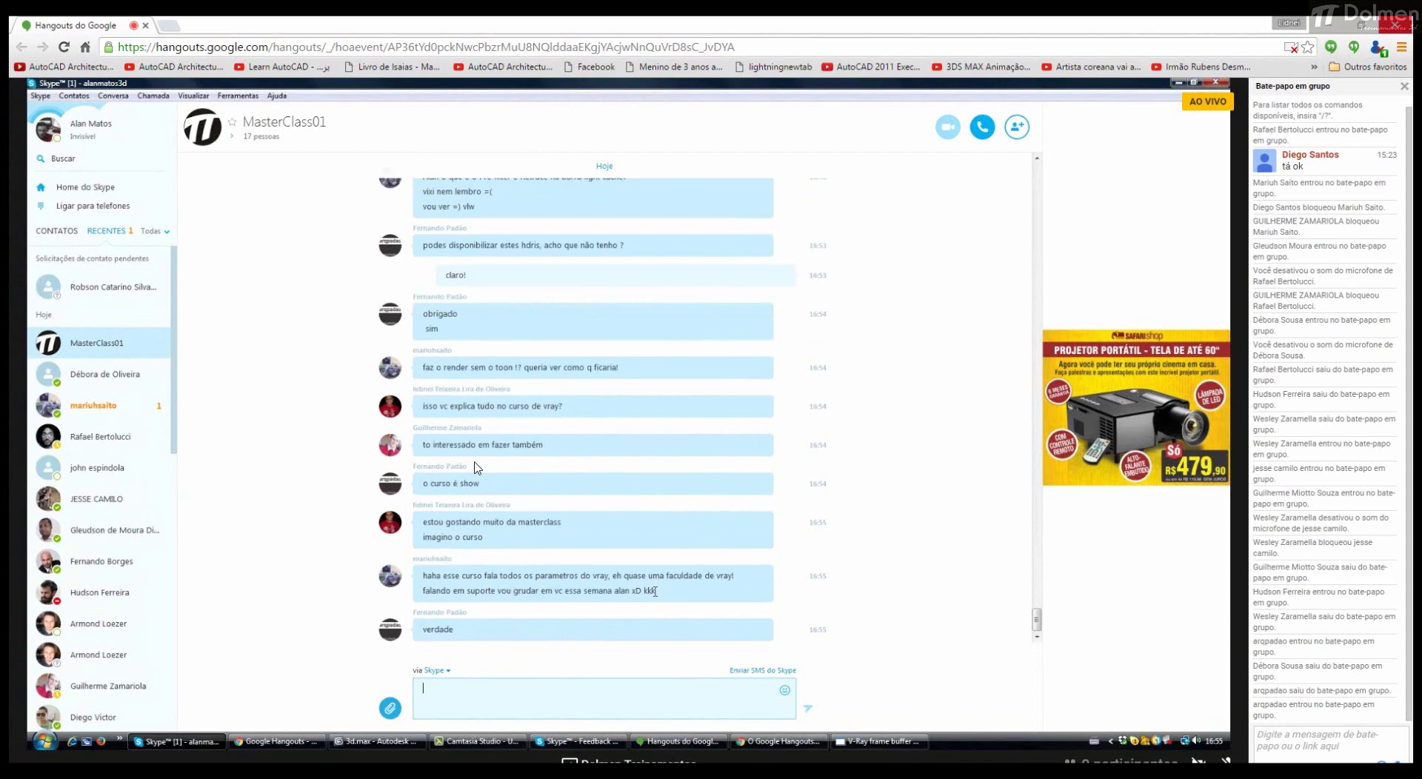
Step: Back in 3ds Max, deactivate the VRayToon effect in Environment and Effects
{"action": "left_click", "coordinate": [367, 742]}
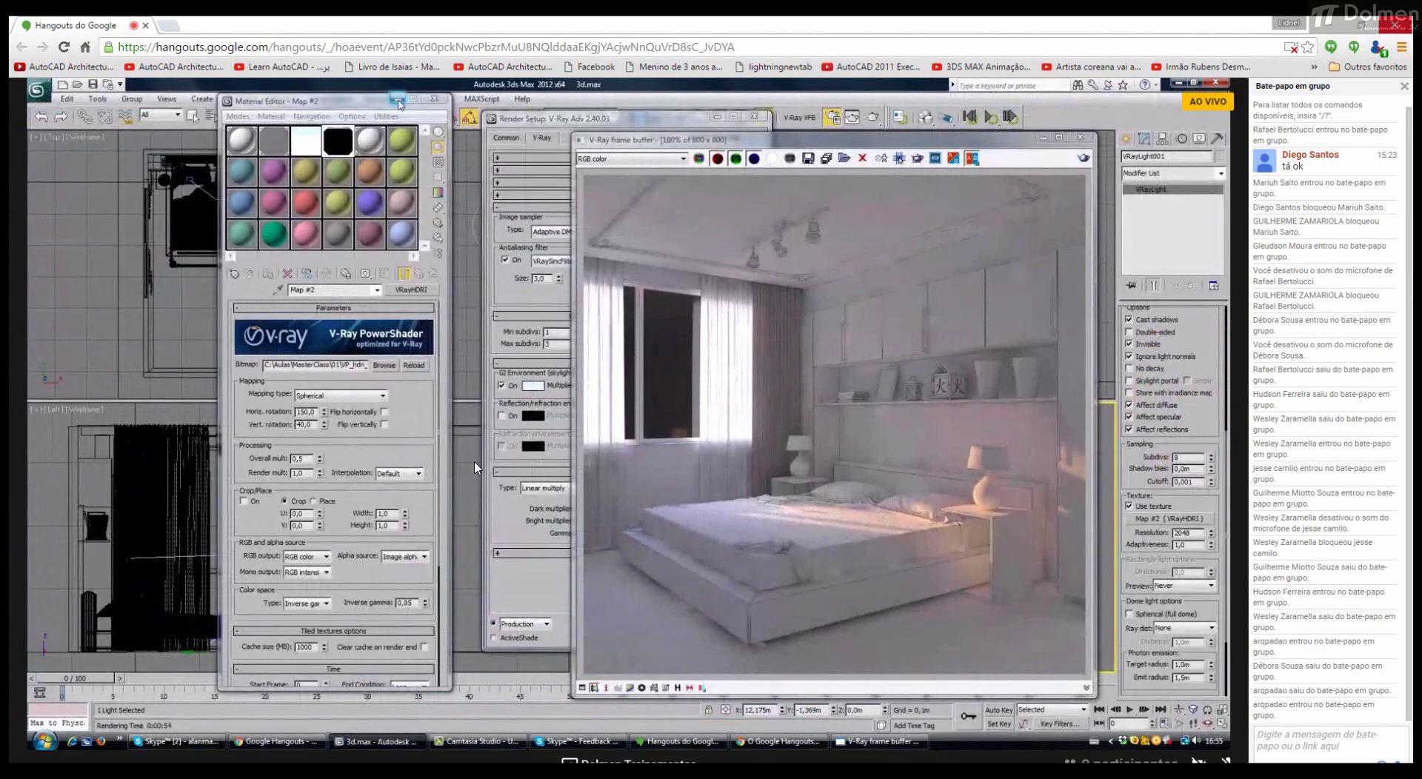
{"action": "left_click", "coordinate": [398, 102]}
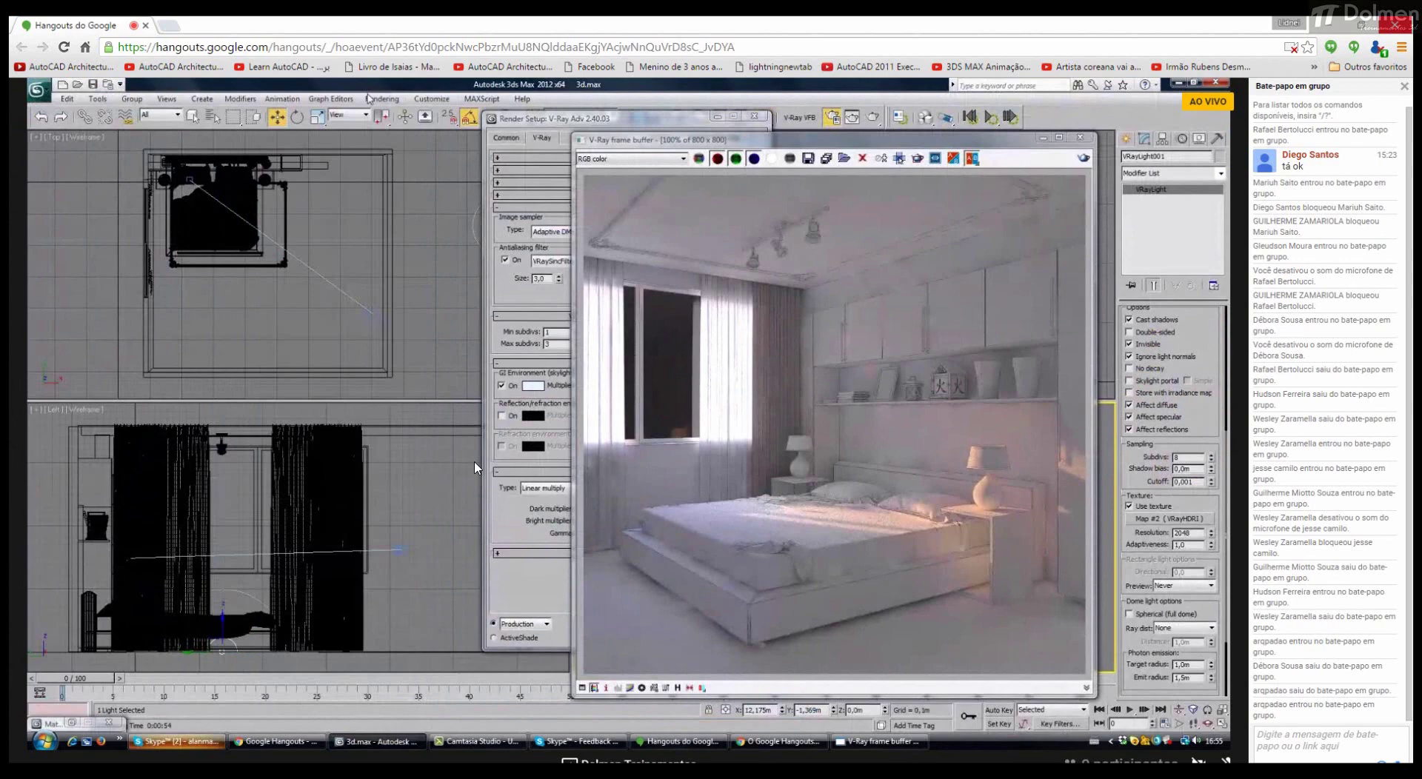
{"action": "left_click", "coordinate": [381, 99]}
{"action": "left_click", "coordinate": [403, 181]}
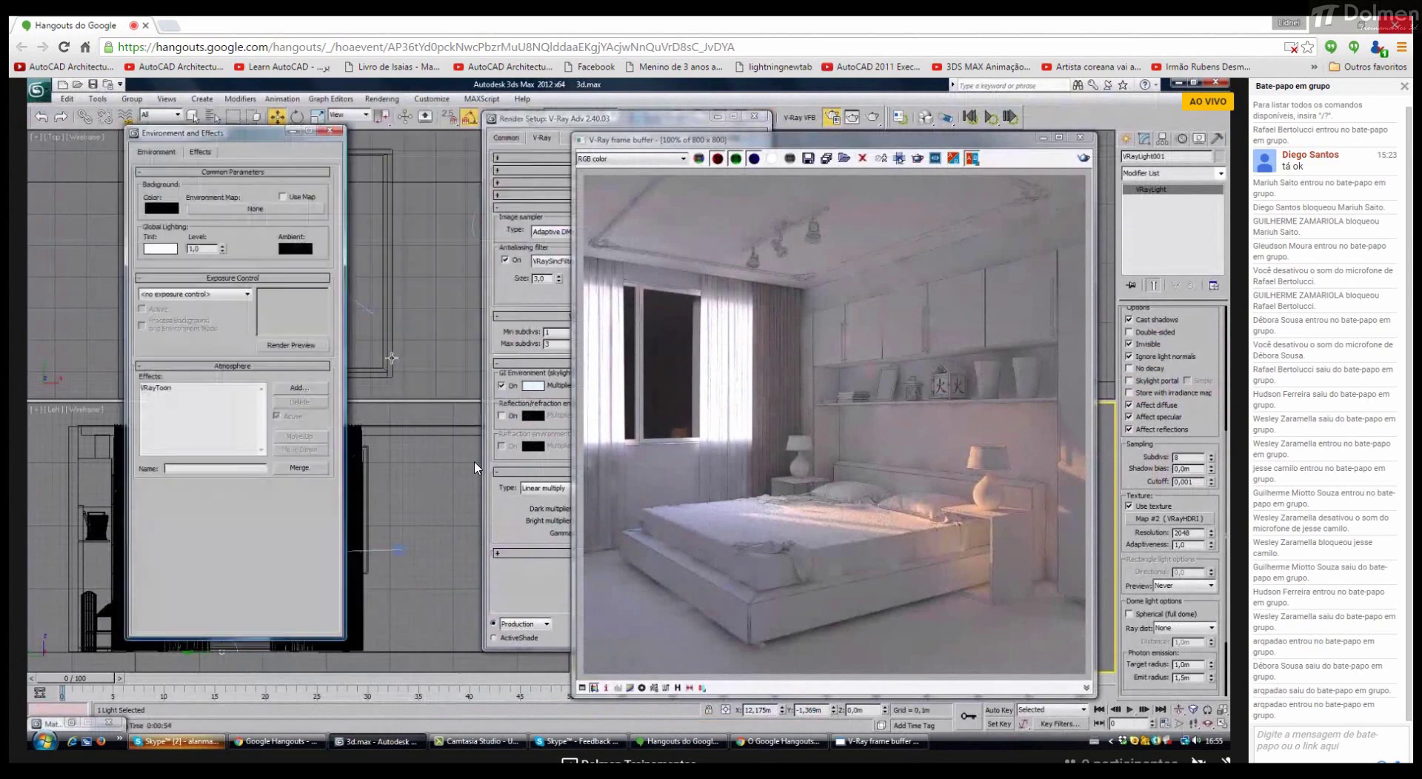
{"action": "left_click", "coordinate": [215, 388]}
{"action": "left_click", "coordinate": [277, 416]}
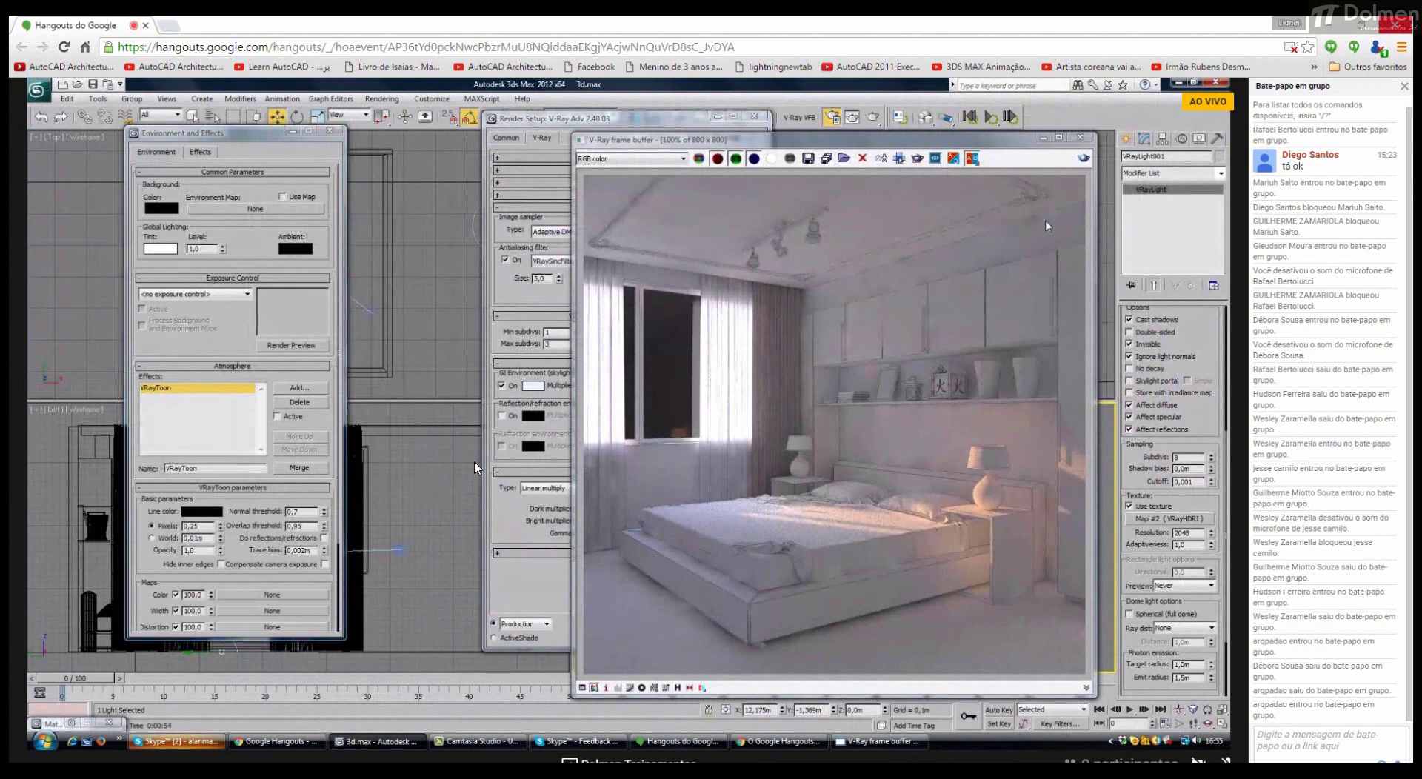
Step: Render the bedroom without the toon outlines and return to the Skype chat
{"action": "key", "text": "shift+q"}
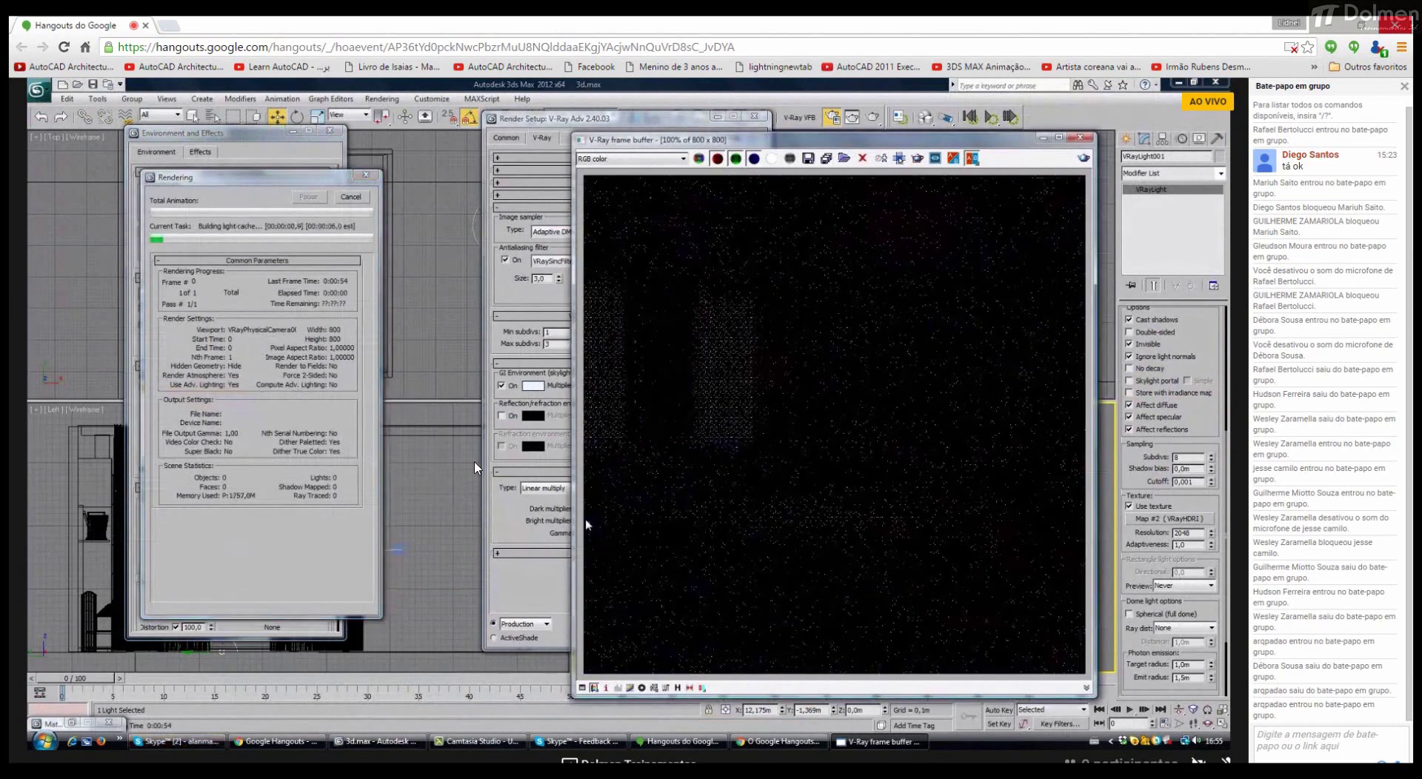
{"action": "mouse_move", "coordinate": [185, 743]}
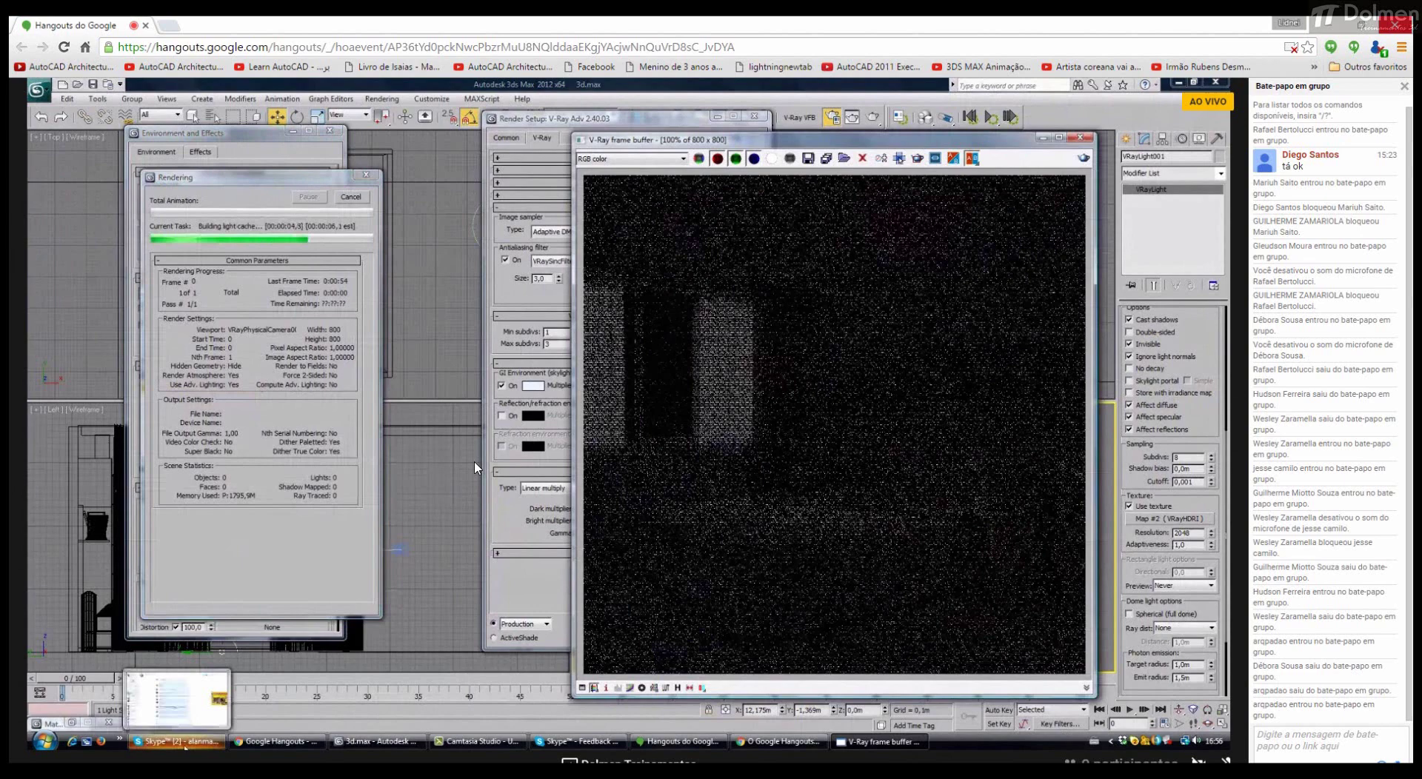
{"action": "left_click", "coordinate": [184, 743]}
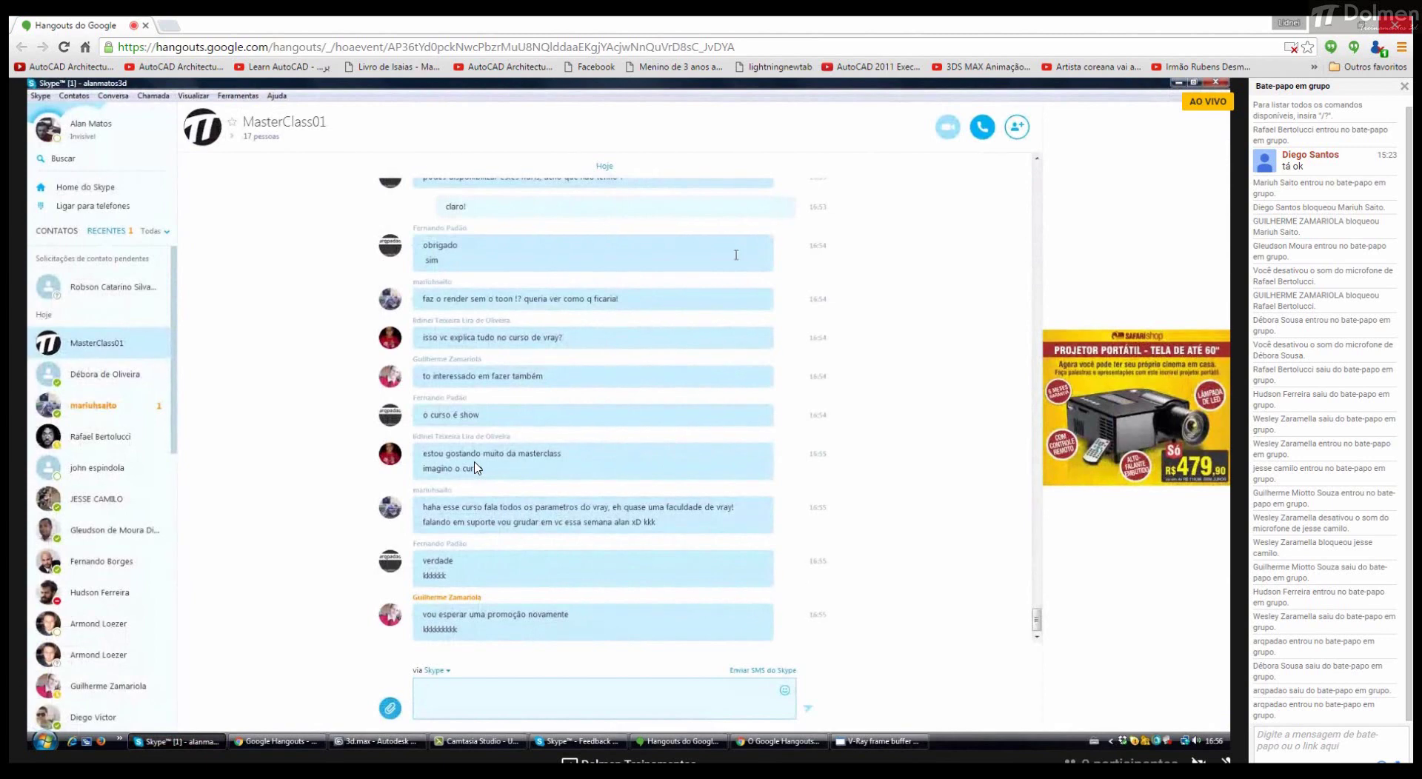
{"action": "mouse_move", "coordinate": [396, 745]}
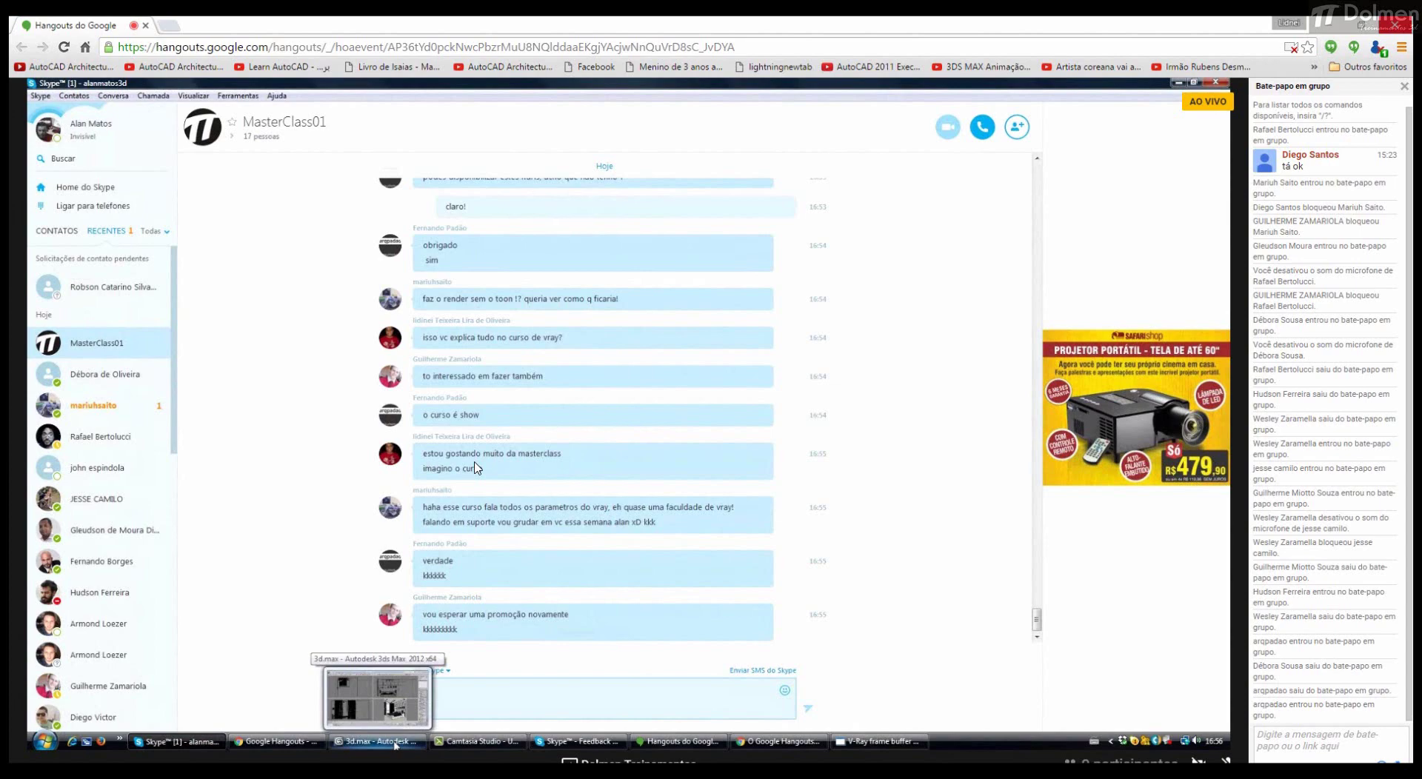
Step: Bring 3ds Max forward, shift the render window left, then switch to the Skype chat
{"action": "left_click", "coordinate": [397, 742]}
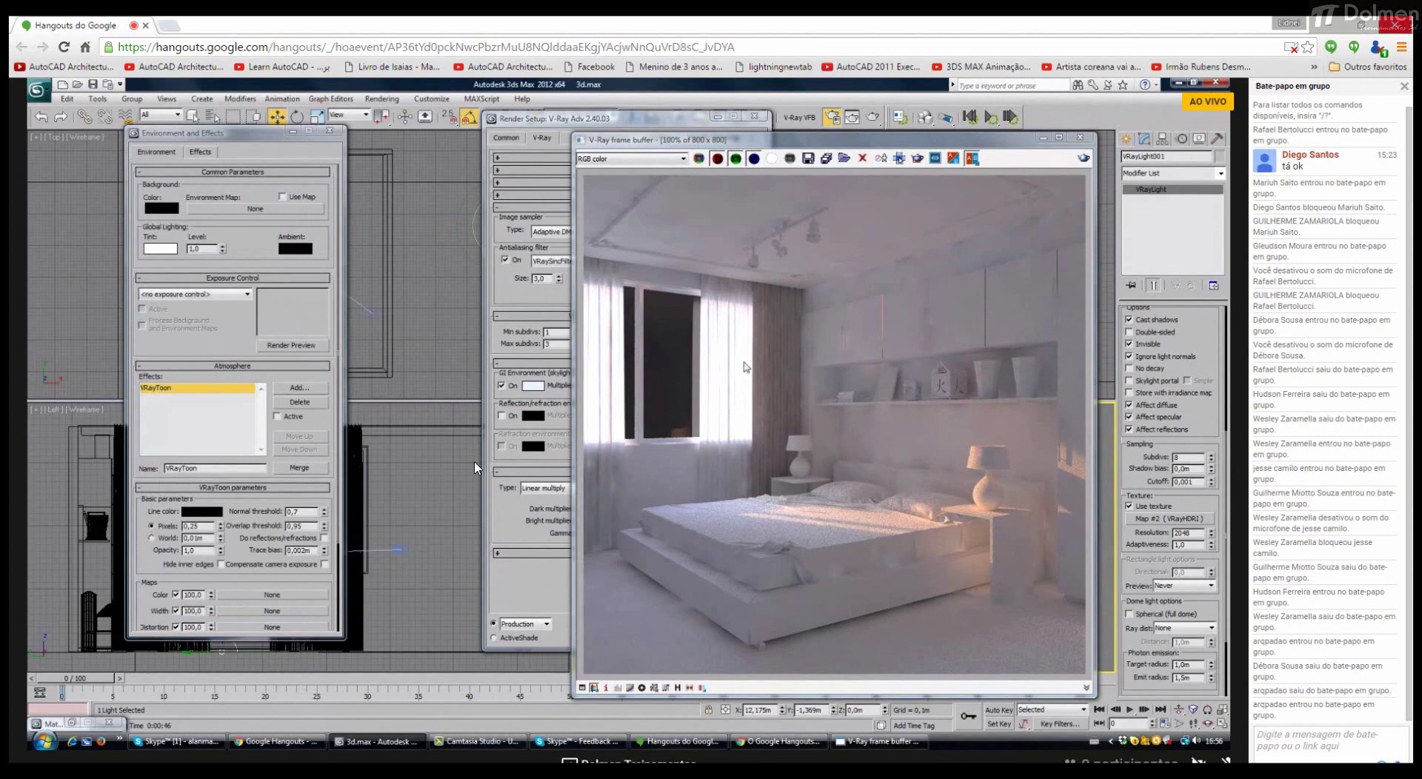
{"action": "left_click_drag", "start_coordinate": [924, 139], "coordinate": [778, 142]}
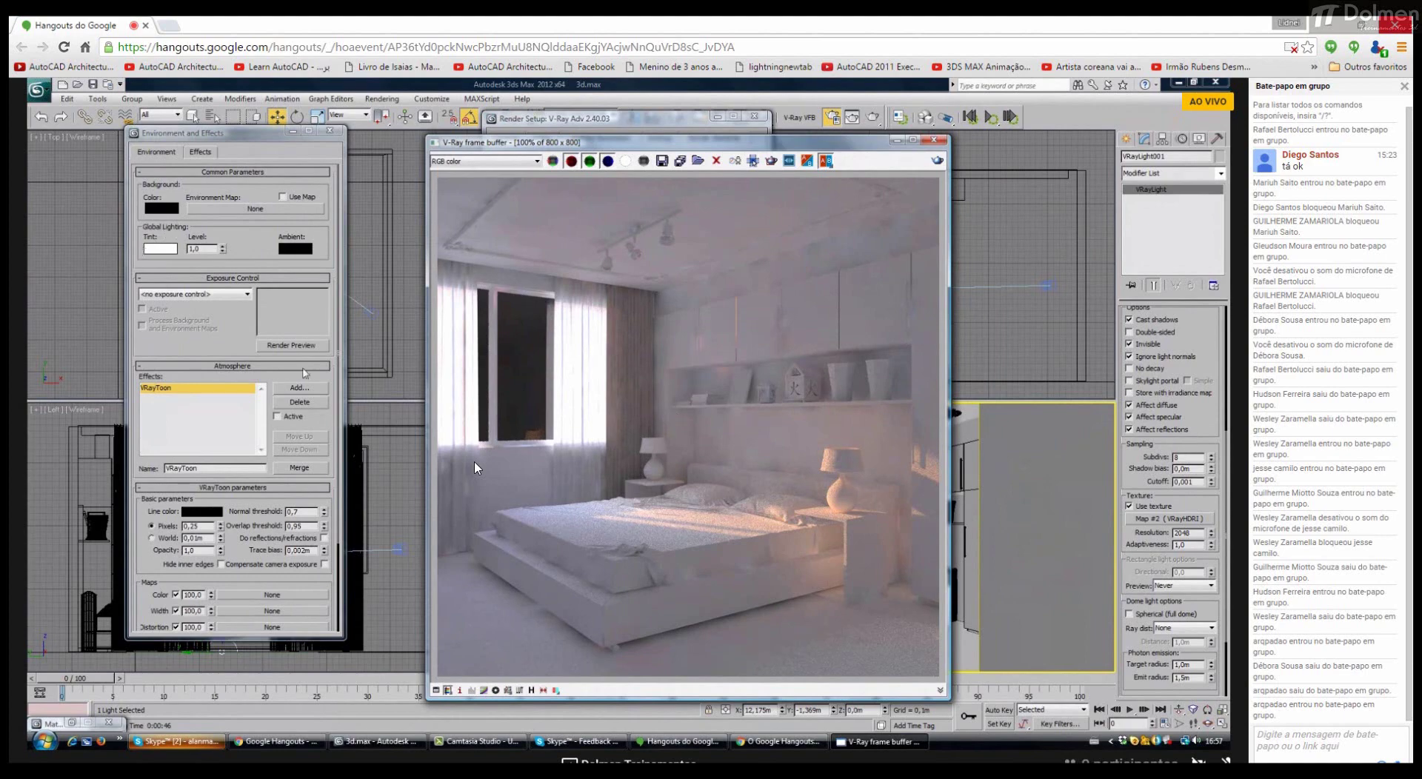
{"action": "key", "text": "alt+Tab"}
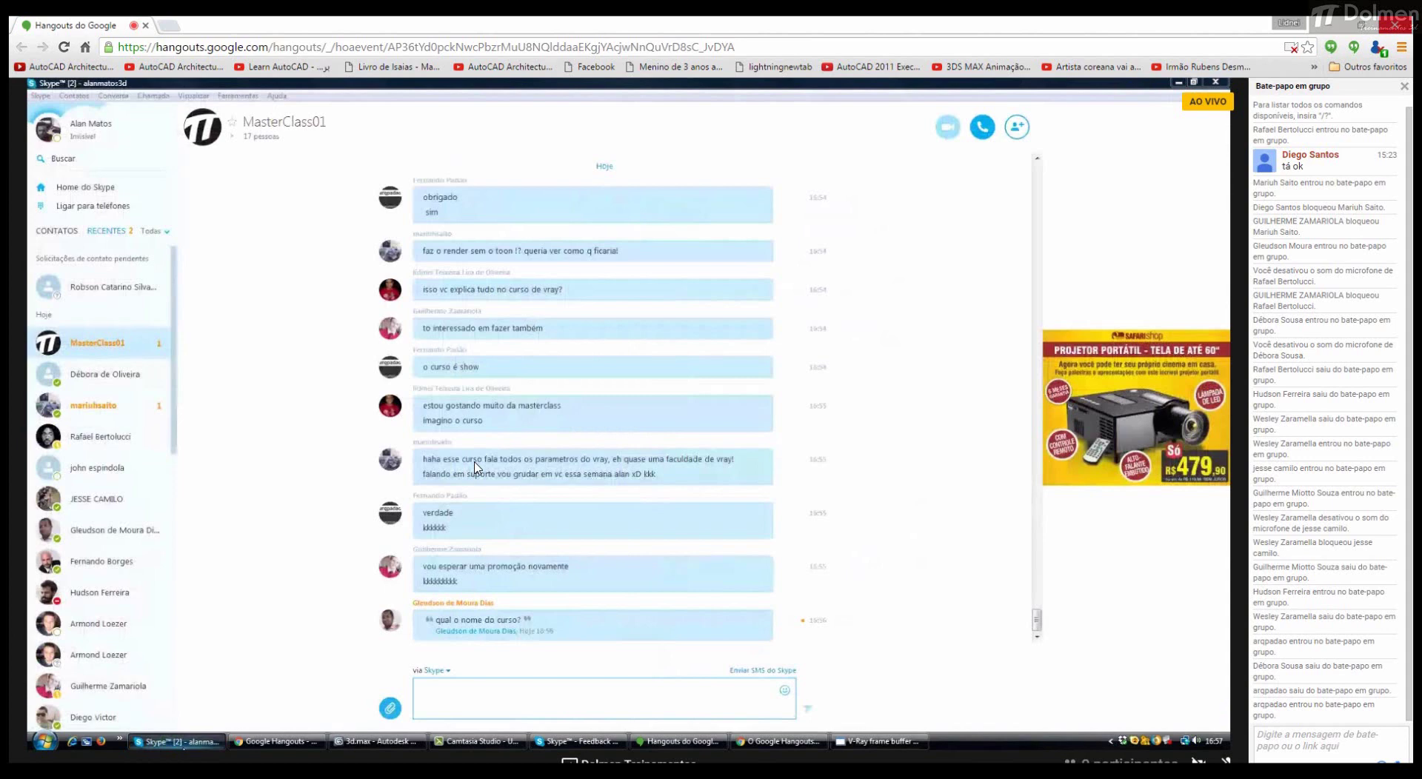
{"action": "left_click", "coordinate": [476, 697]}
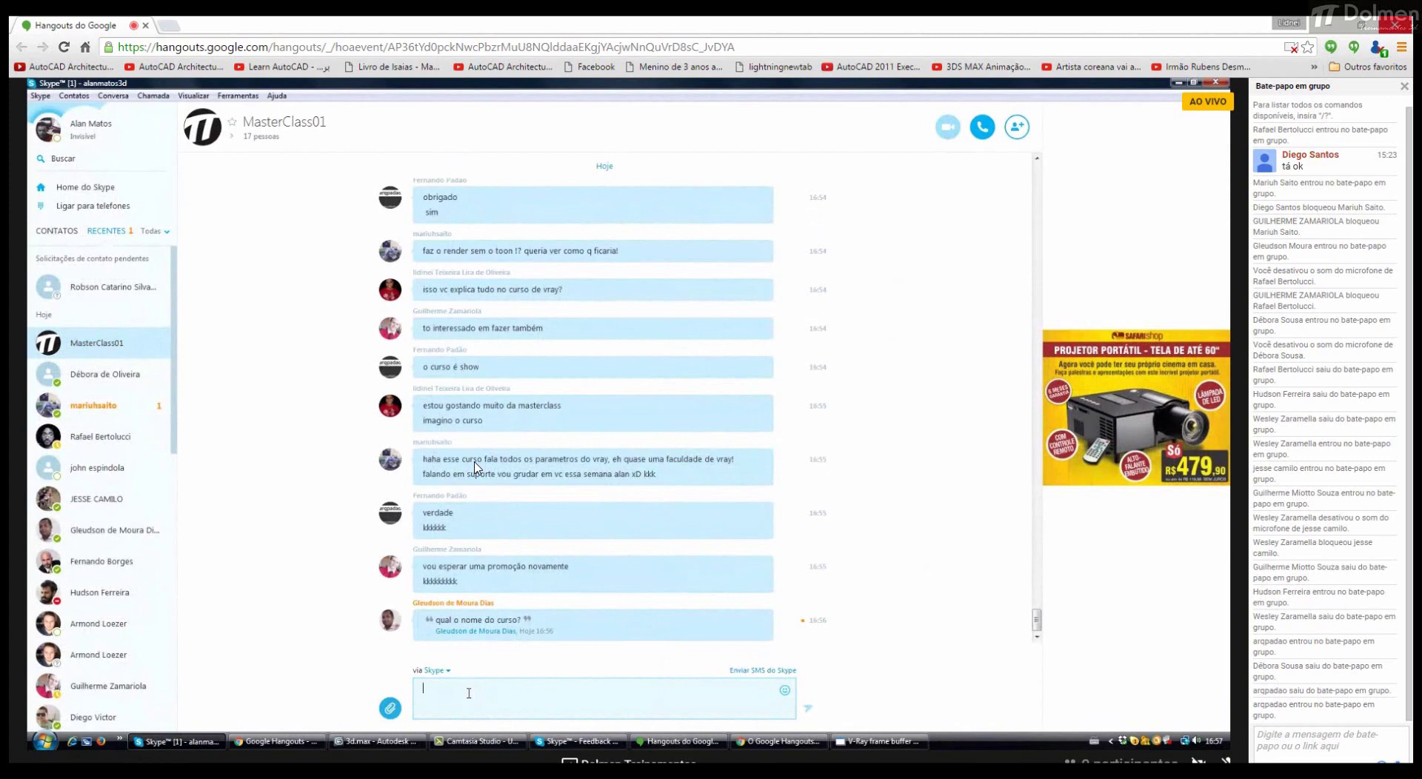
{"action": "type", "text": "www.dolmen3d.com.br"}
{"action": "key", "text": "Return"}
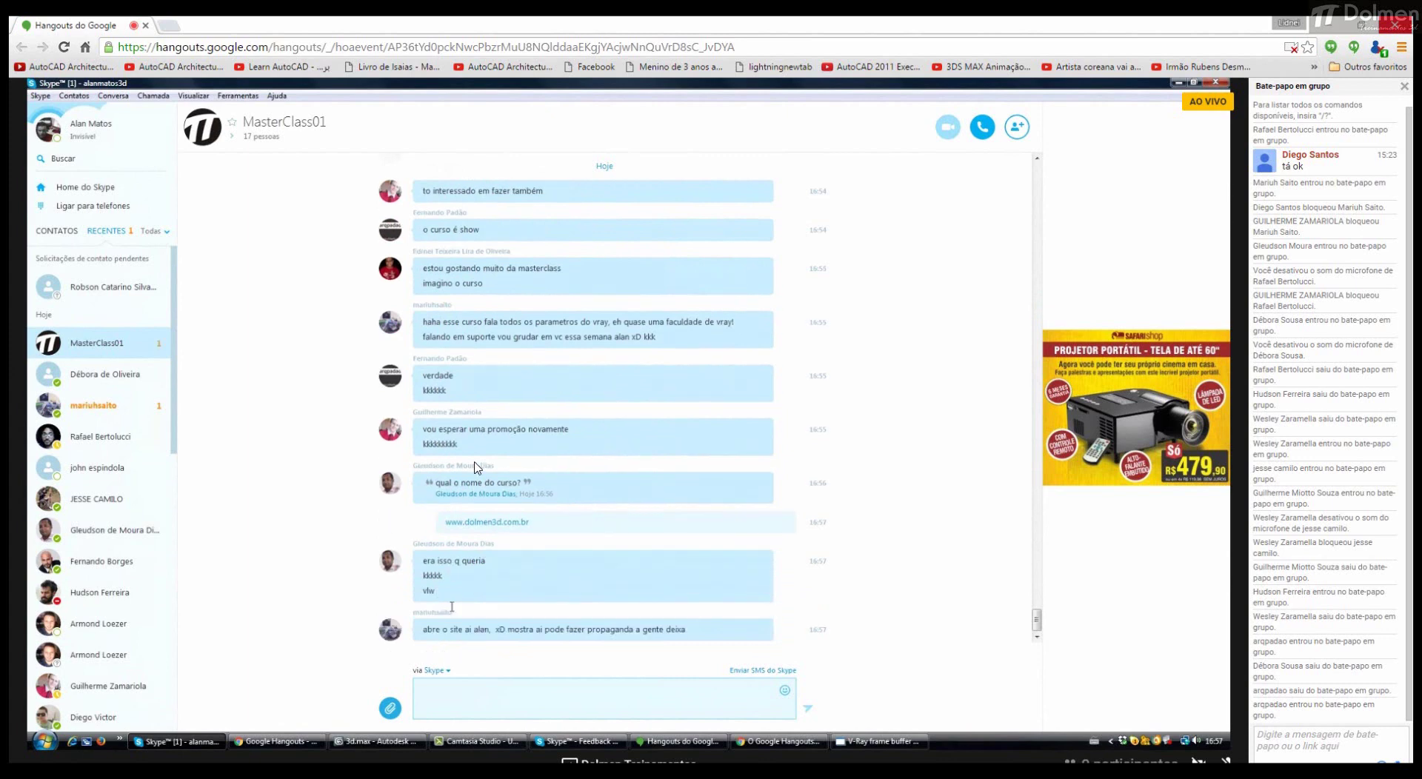
Step: Return to the 3ds Max window with the finished bedroom render
{"action": "left_click", "coordinate": [525, 691]}
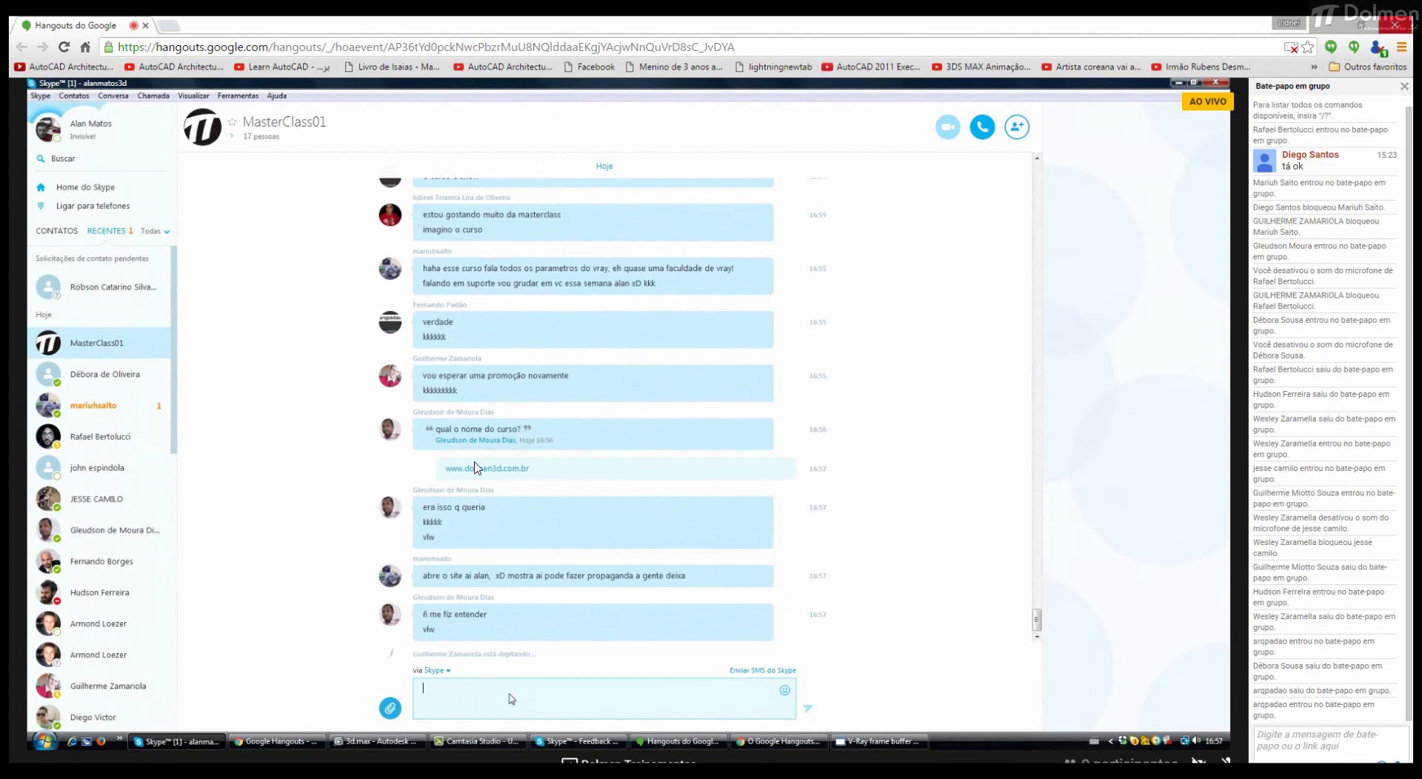
{"action": "mouse_move", "coordinate": [376, 742]}
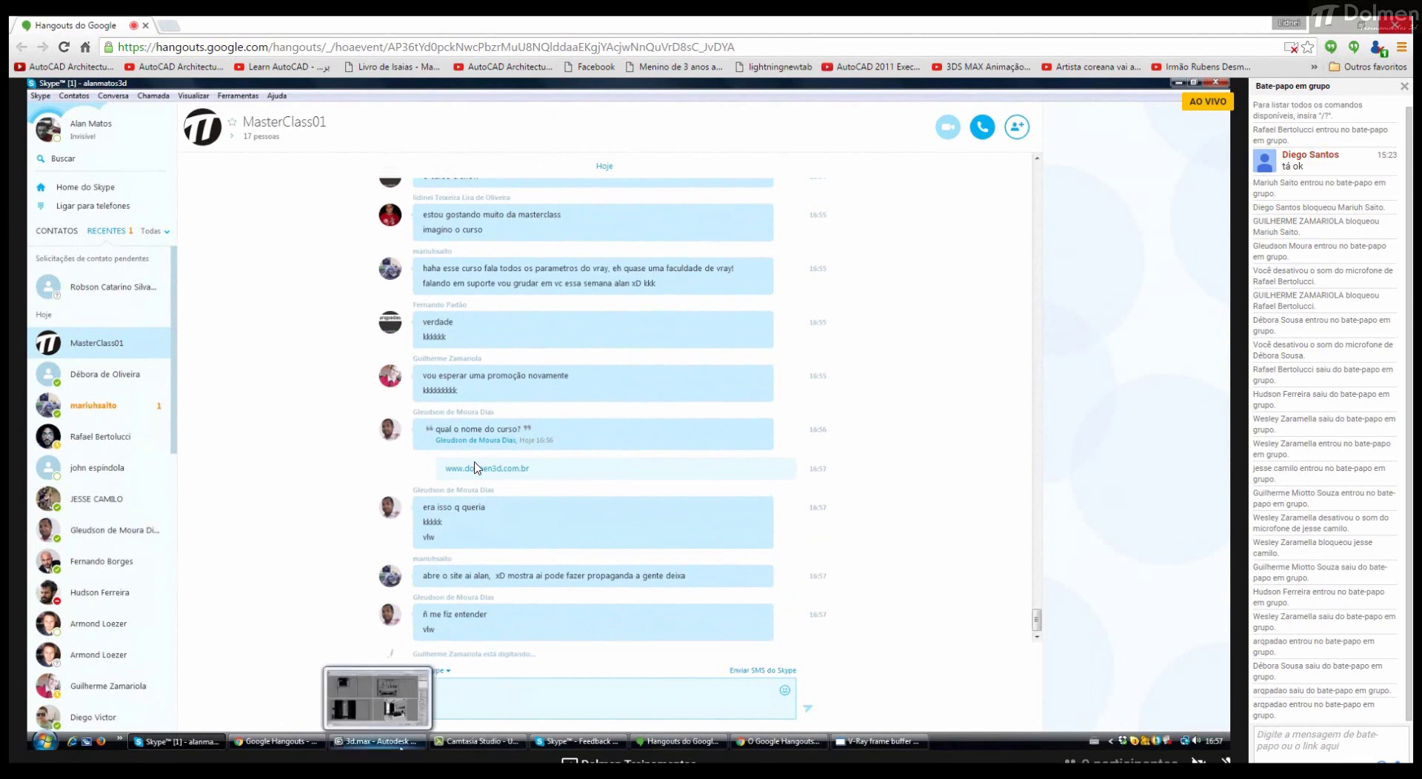
{"action": "left_click", "coordinate": [400, 743]}
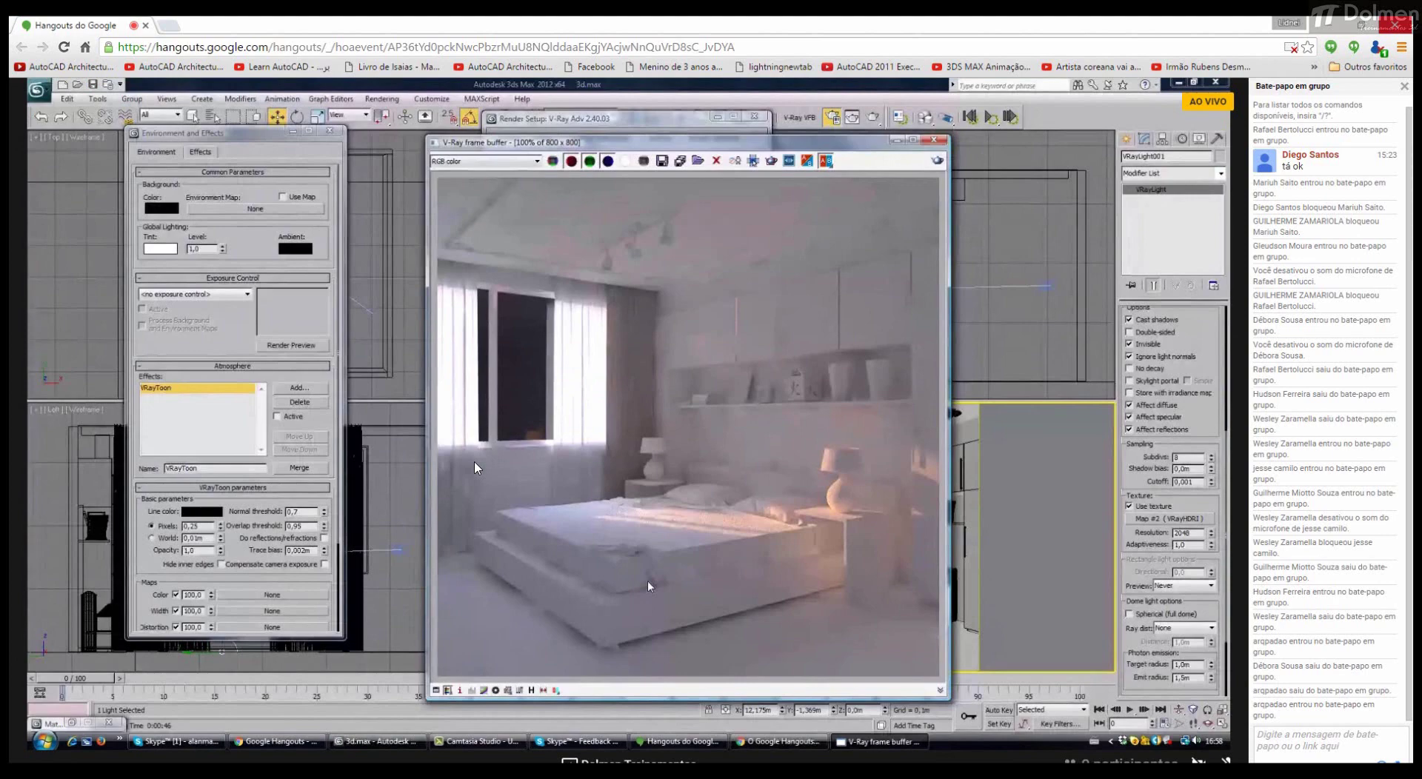
Step: Tick Active for the VRayToon effect in Environment and Effects, then bring Skype forward
{"action": "left_click", "coordinate": [278, 416]}
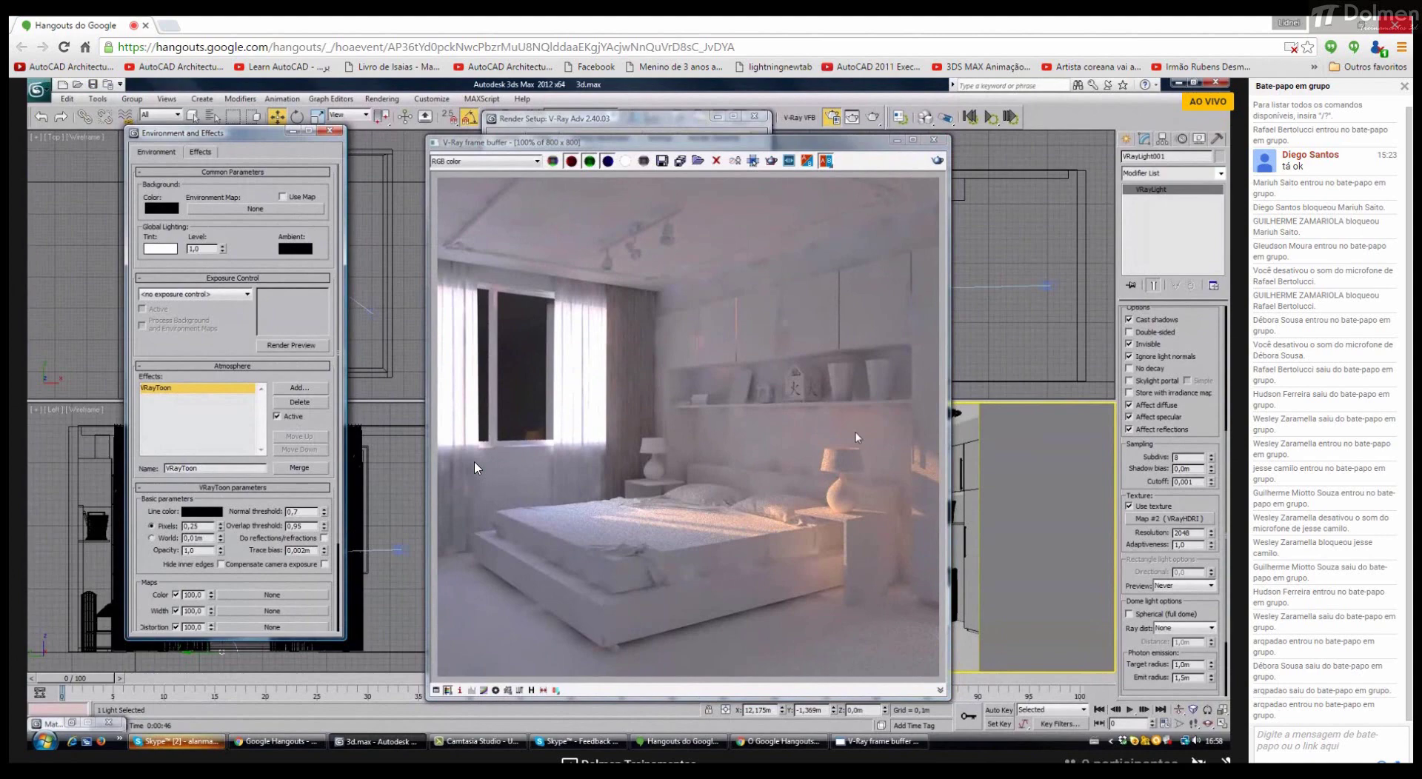
{"action": "left_click", "coordinate": [199, 743]}
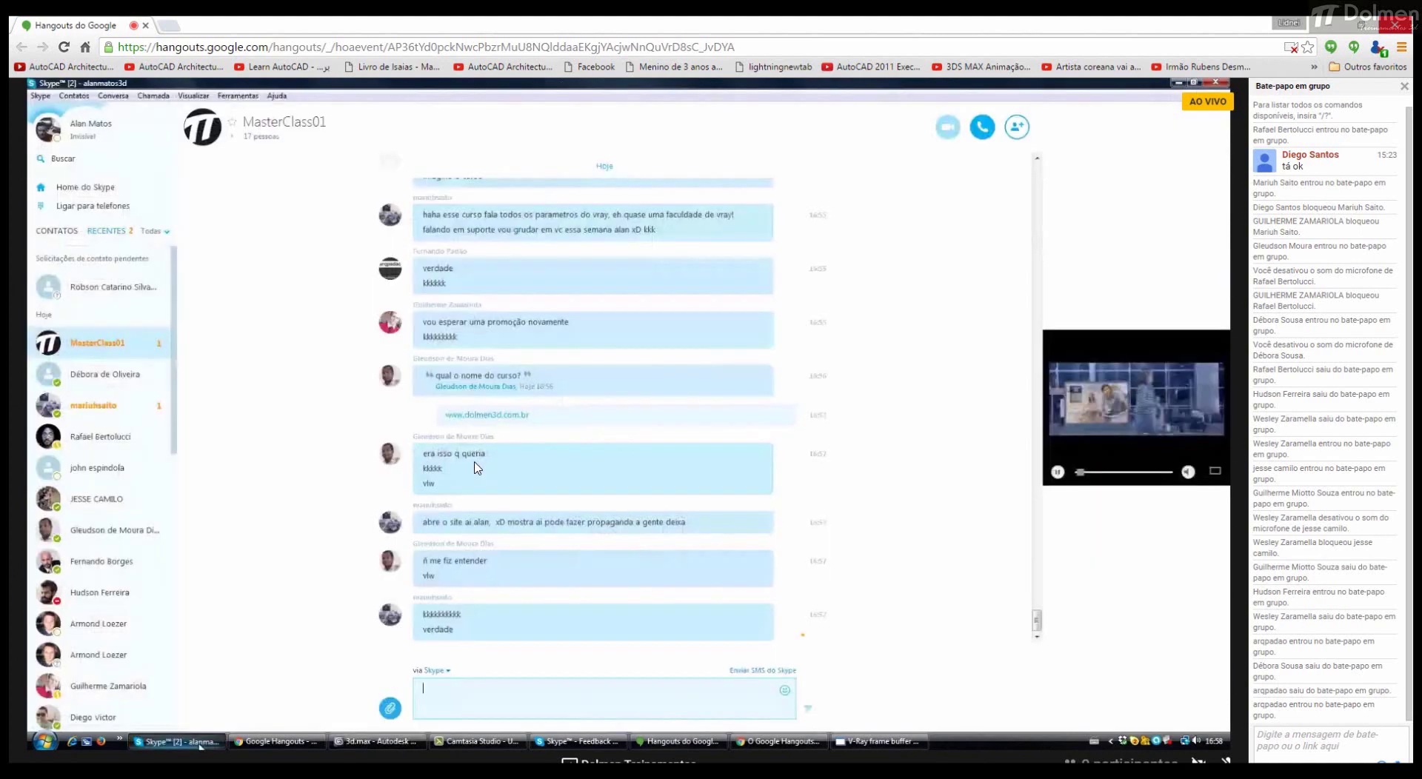
Step: Minimize Skype so the 3ds Max V-Ray bedroom render shows
{"action": "left_click", "coordinate": [200, 743]}
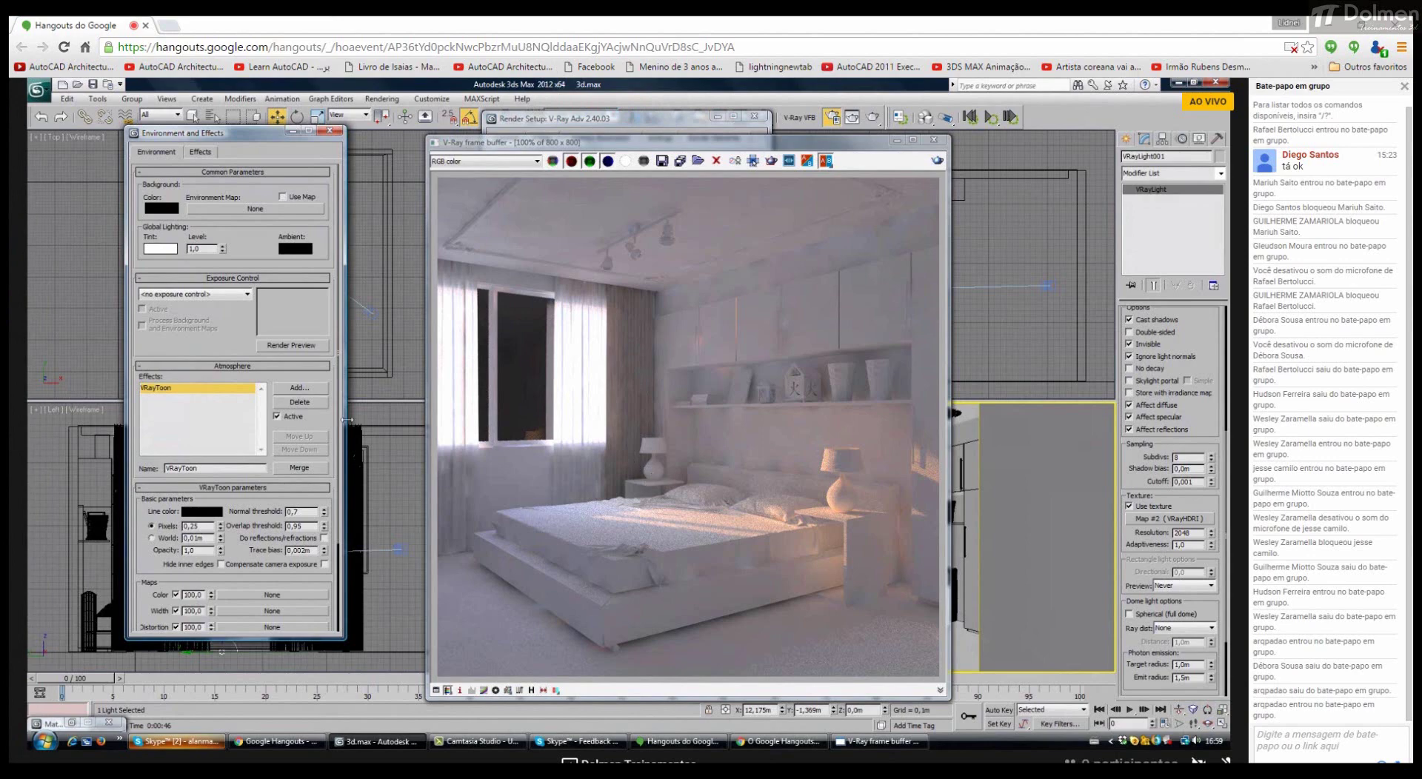
Step: Bring Skype's MasterClass01 group chat back in front of 3ds Max
{"action": "left_click", "coordinate": [164, 742]}
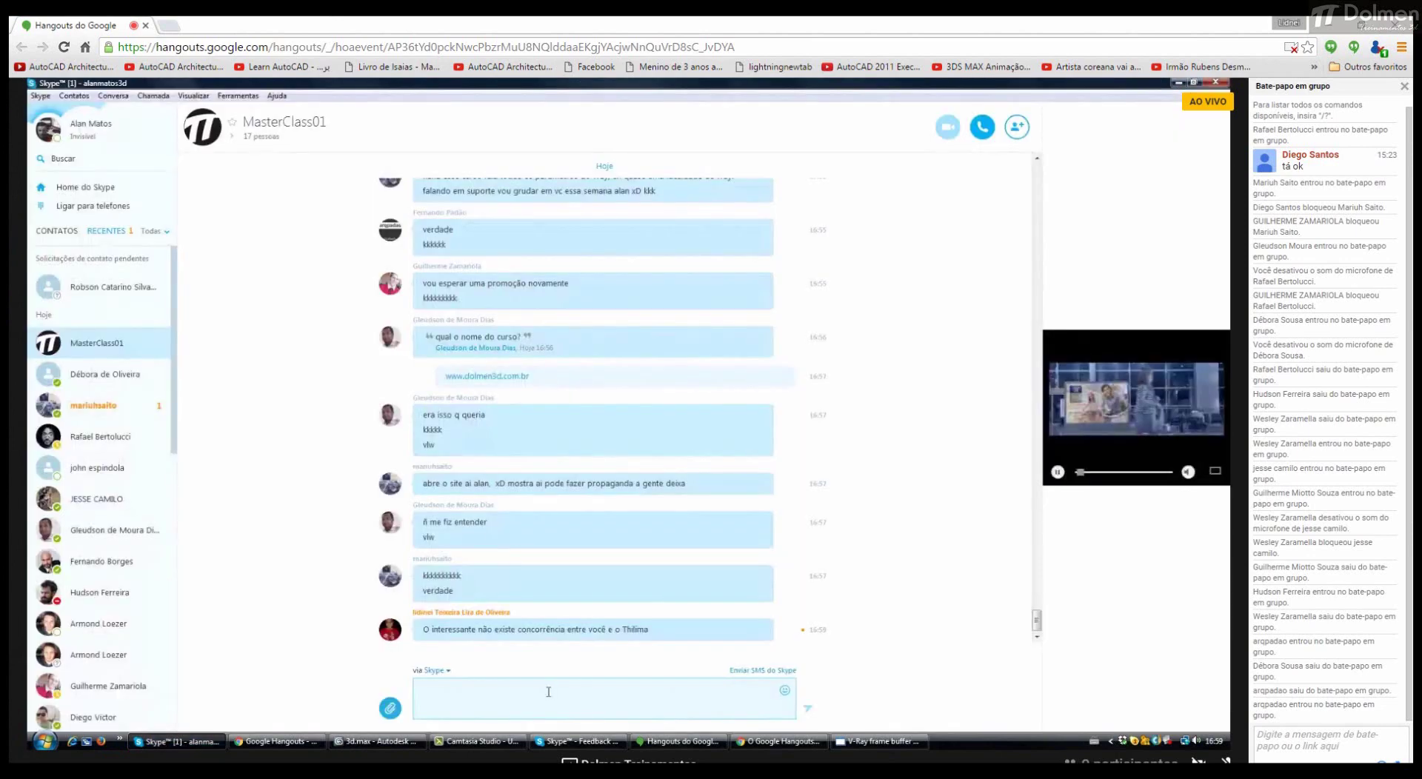
Step: Unmute the Hangouts broadcast microphone, then switch back to the 3ds Max bedroom render
{"action": "left_click", "coordinate": [548, 692]}
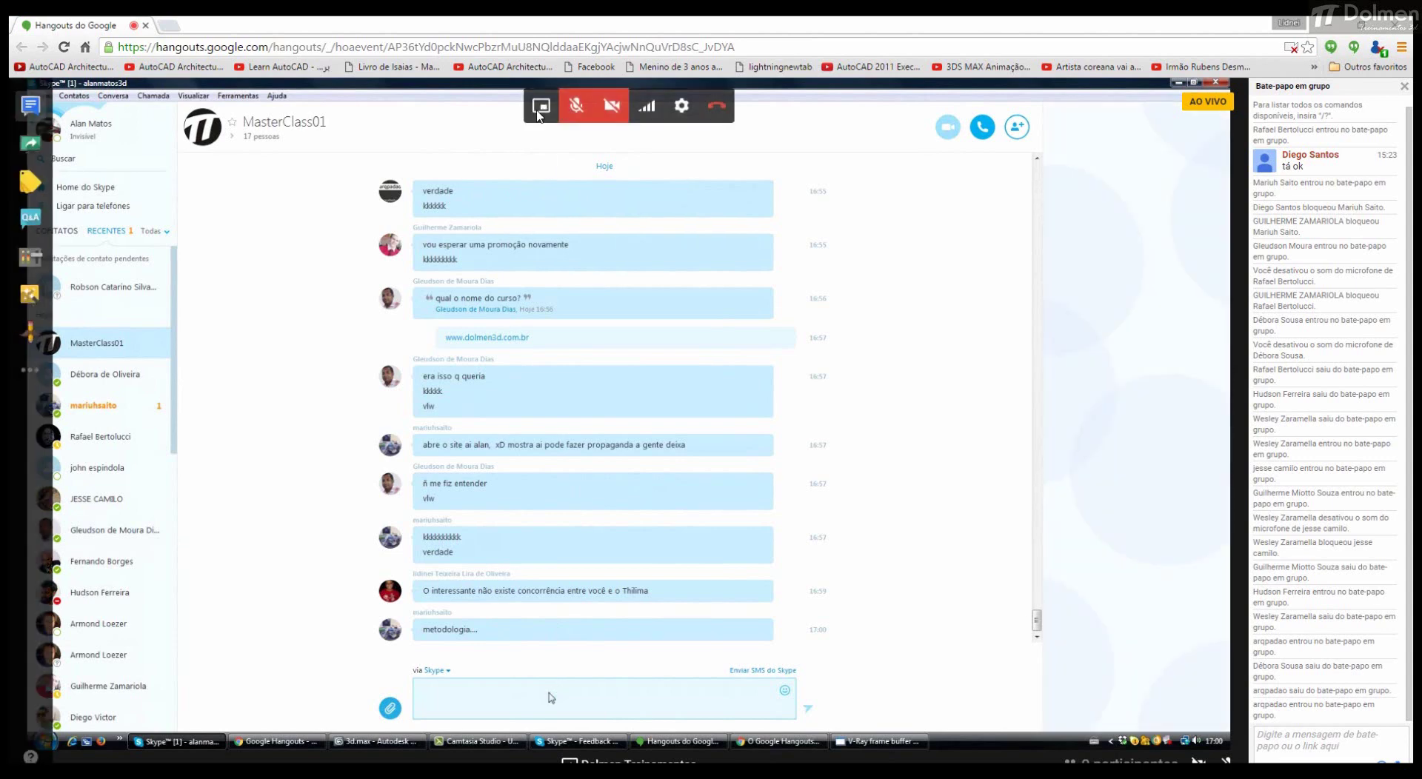
{"action": "left_click", "coordinate": [576, 106]}
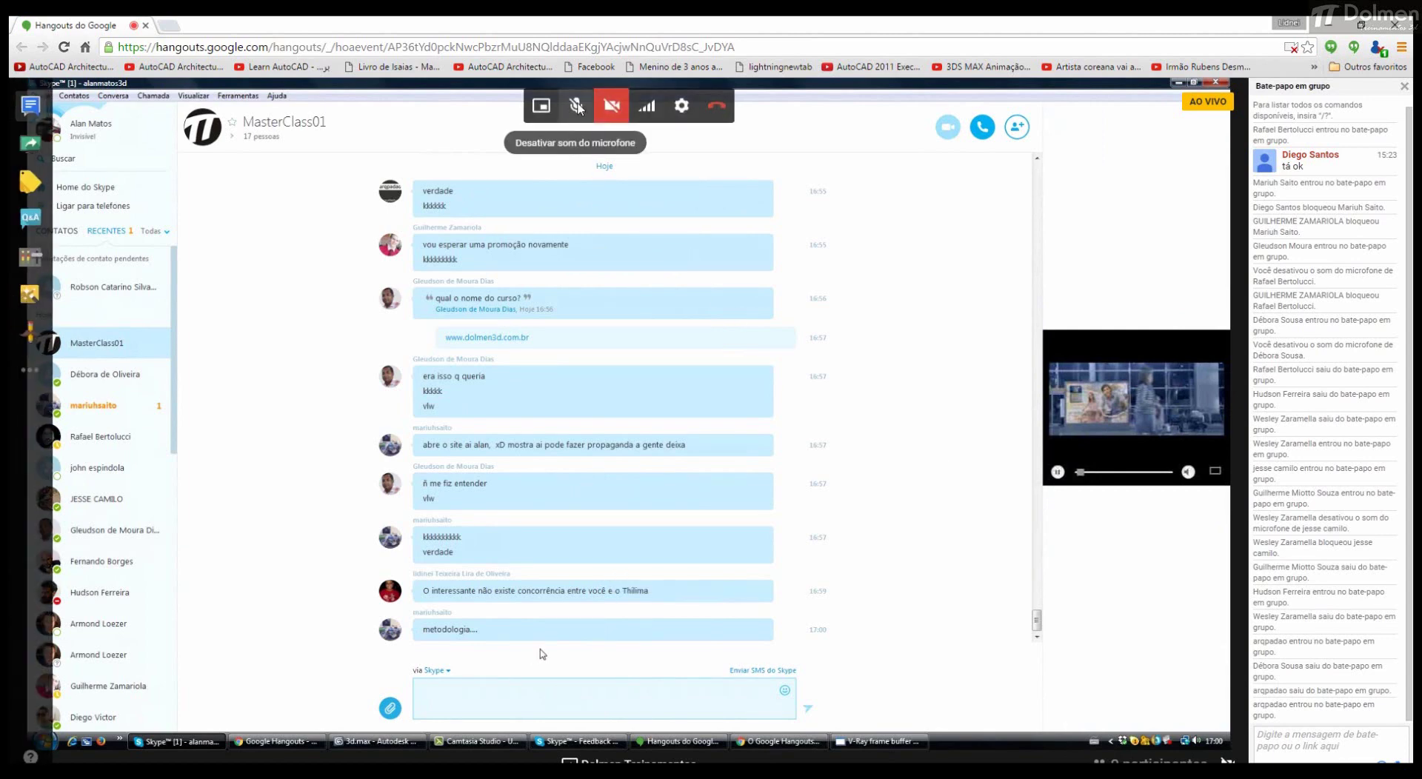
{"action": "left_click", "coordinate": [437, 696]}
{"action": "mouse_move", "coordinate": [380, 747]}
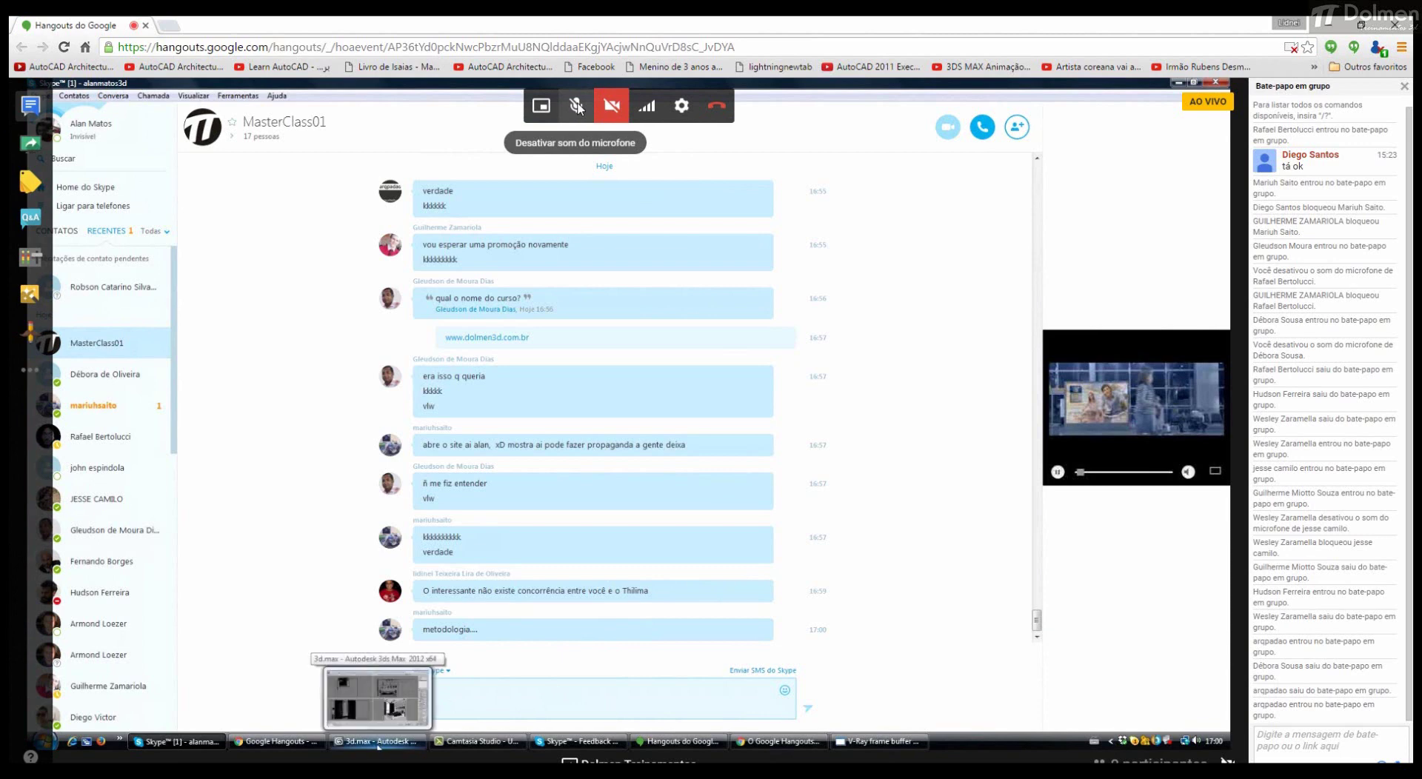
{"action": "left_click", "coordinate": [378, 744]}
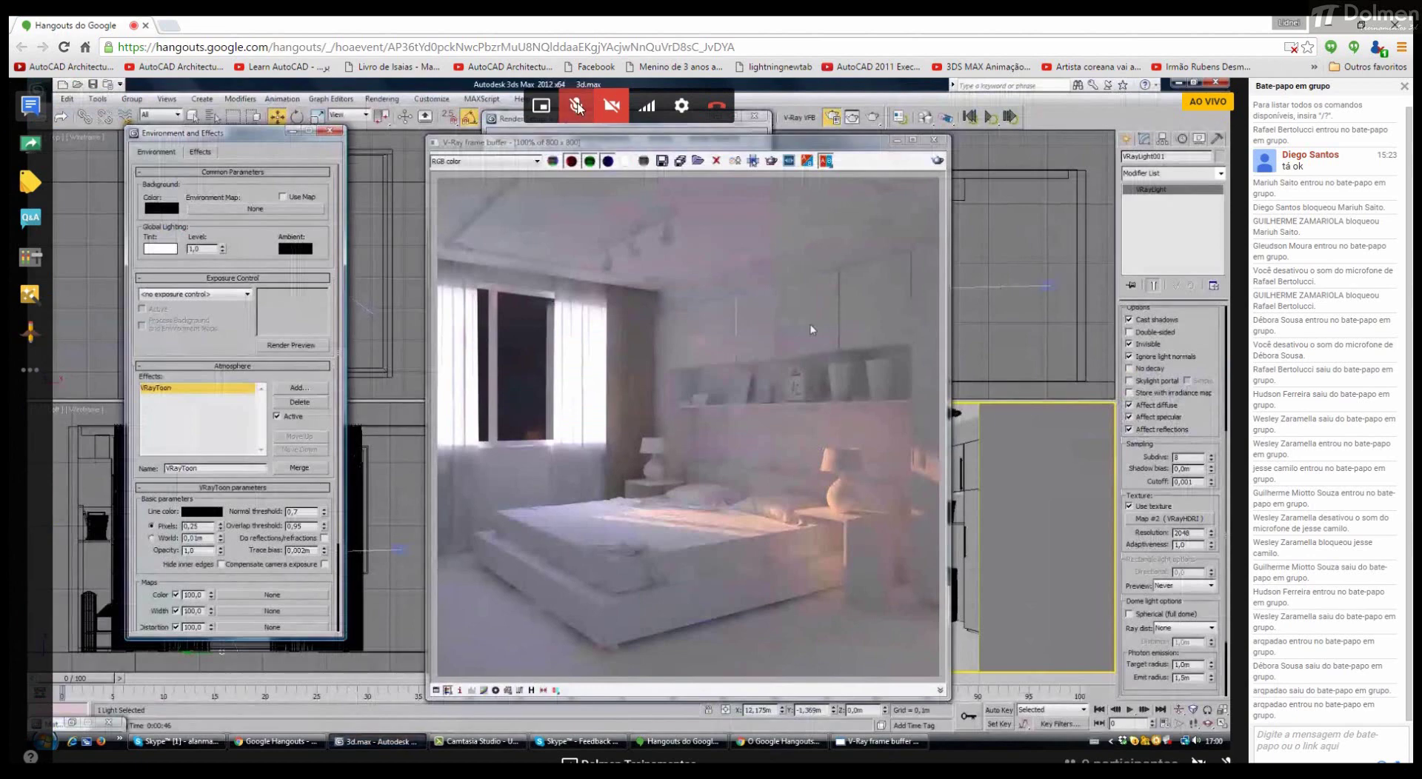
Step: Mute the broadcast mic, close the V-Ray render, and open VRayHDRI Map #2 for editing
{"action": "left_click", "coordinate": [578, 107]}
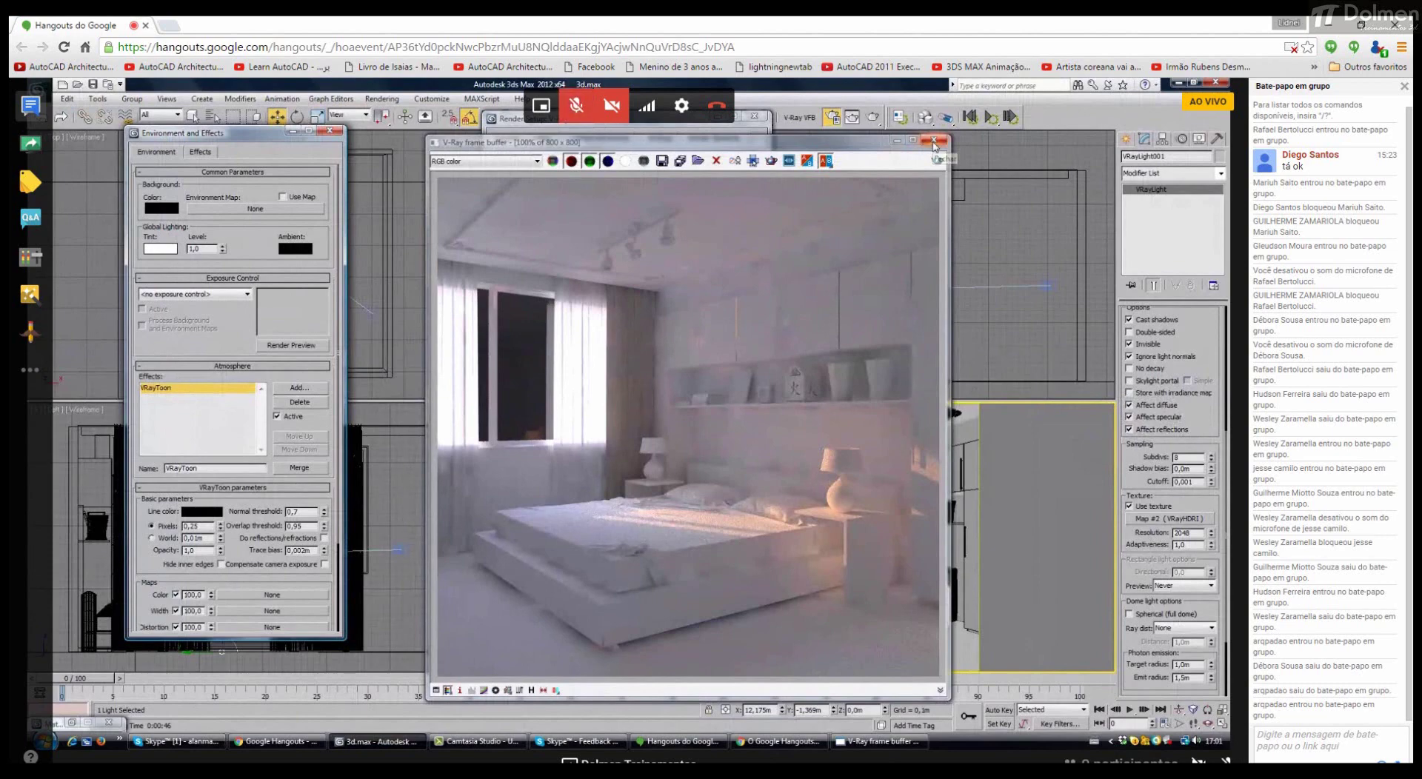
{"action": "left_click", "coordinate": [934, 141]}
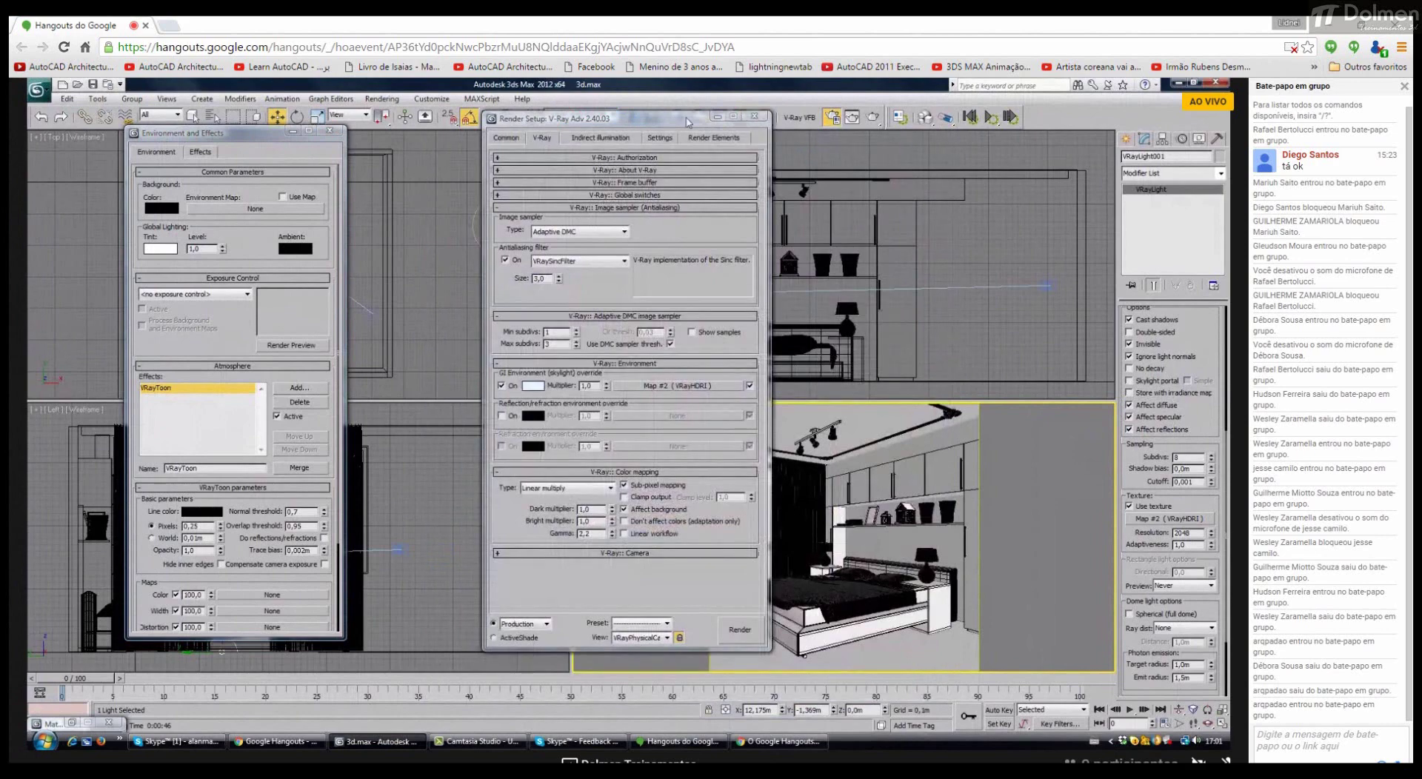
{"action": "left_click_drag", "start_coordinate": [688, 123], "coordinate": [485, 140]}
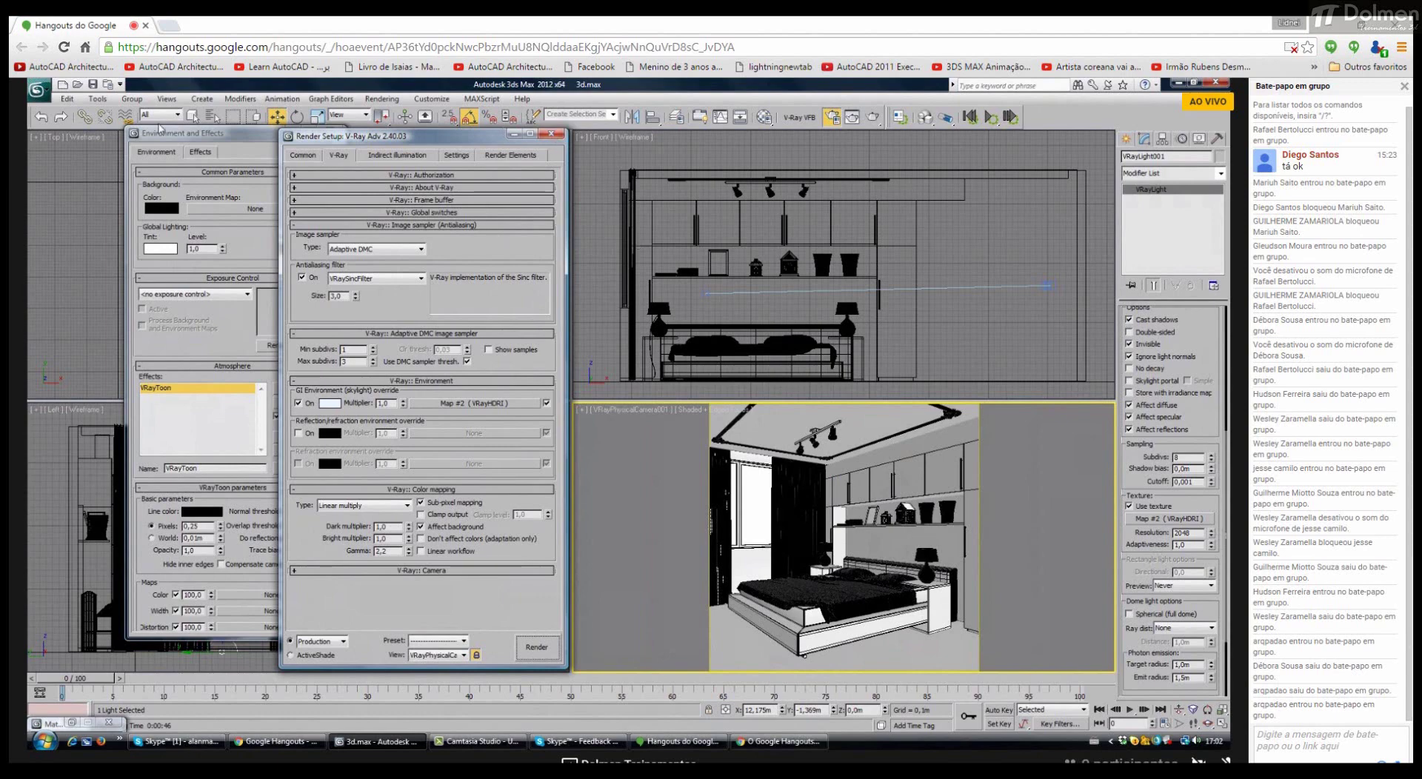
{"action": "left_click", "coordinate": [253, 135]}
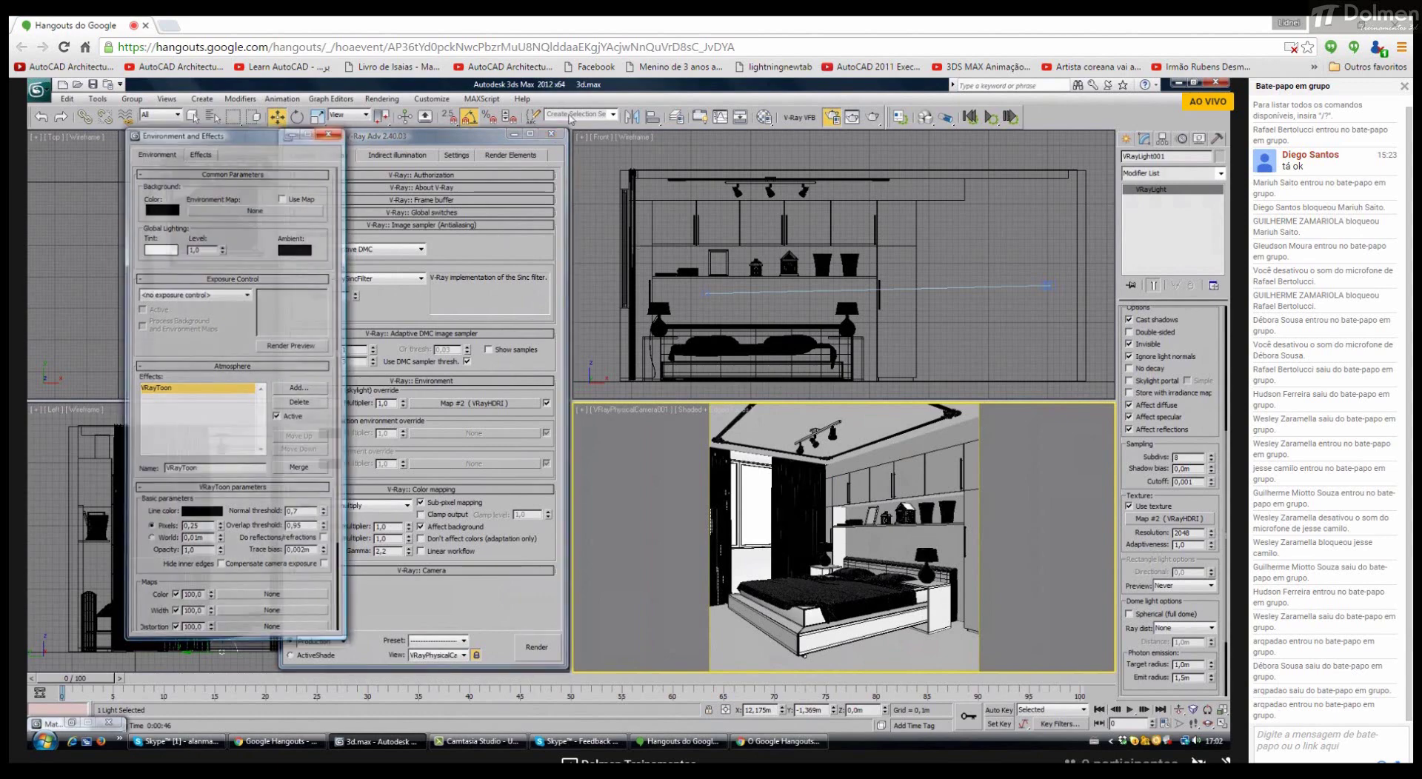
{"action": "left_click", "coordinate": [765, 116]}
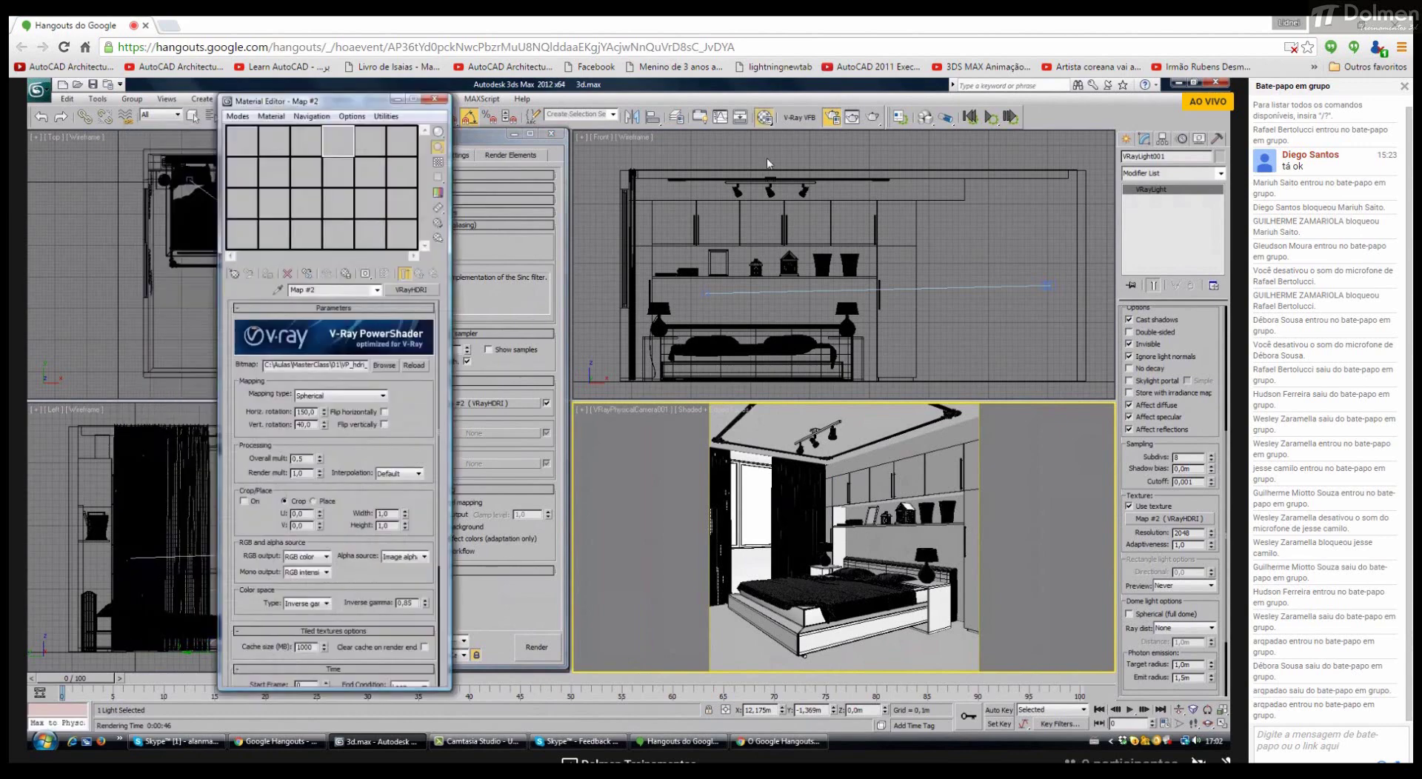
Step: Set the VRayHDRI horizontal and vertical rotation to 0 and overall multiplier to 2
{"action": "left_click", "coordinate": [384, 365]}
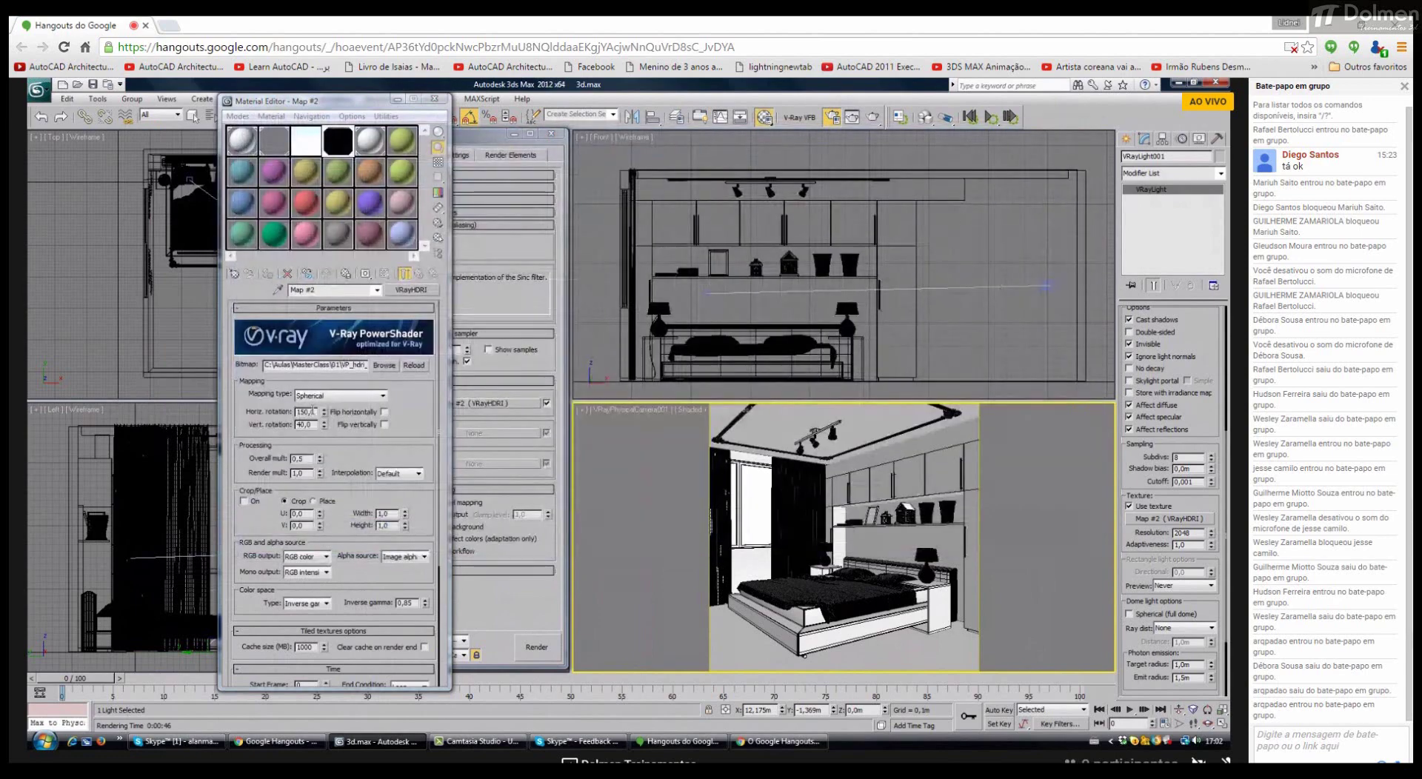
{"action": "double_click", "coordinate": [314, 412]}
{"action": "type", "text": "0"}
{"action": "key", "text": "Tab"}
{"action": "type", "text": "0"}
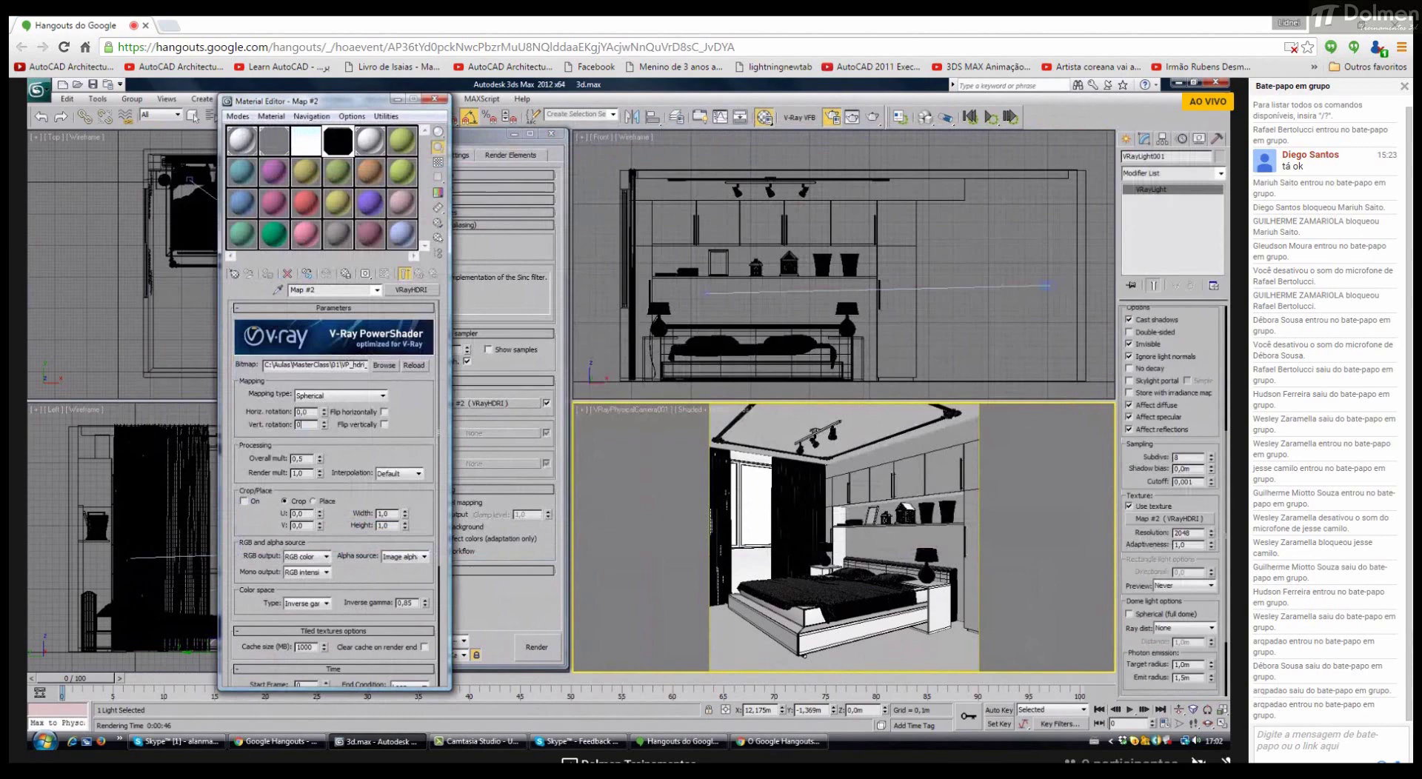
{"action": "key", "text": "Return"}
{"action": "double_click", "coordinate": [303, 459]}
{"action": "type", "text": "1"}
{"action": "key", "text": "Return"}
{"action": "type", "text": "2"}
{"action": "key", "text": "Return"}
Step: Start a camera-view render with the new HDRI settings, then cancel it
{"action": "right_click", "coordinate": [773, 474]}
{"action": "left_click", "coordinate": [874, 118]}
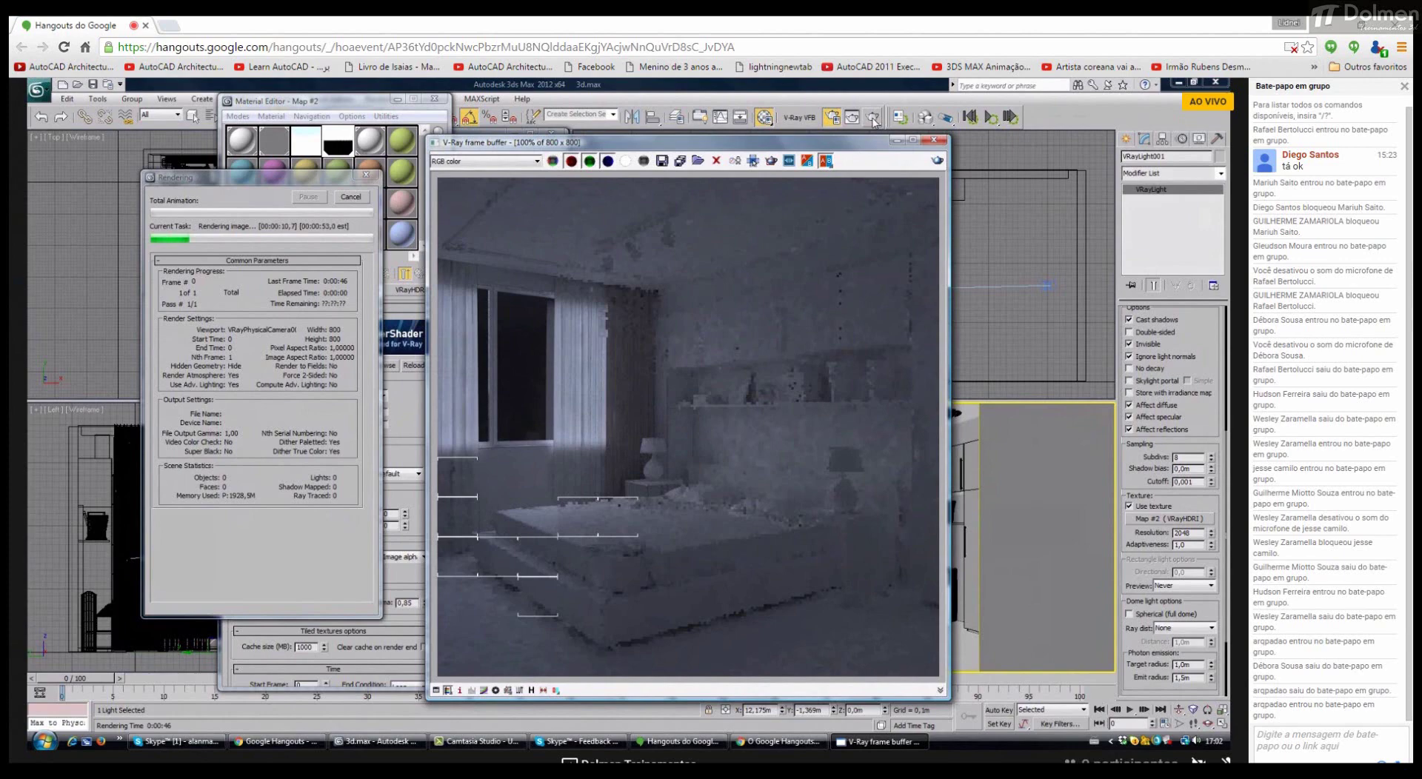
{"action": "left_click", "coordinate": [351, 198]}
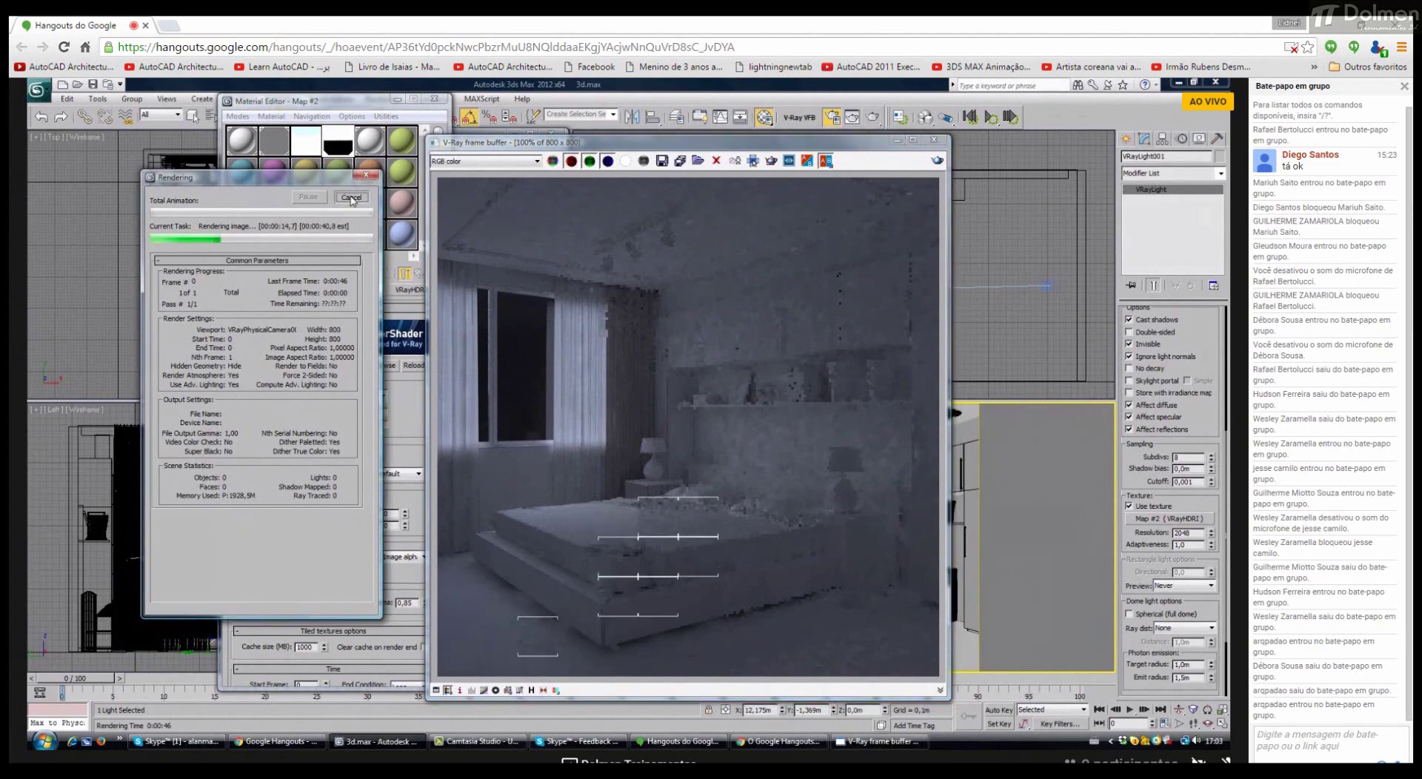
{"action": "left_click", "coordinate": [351, 198]}
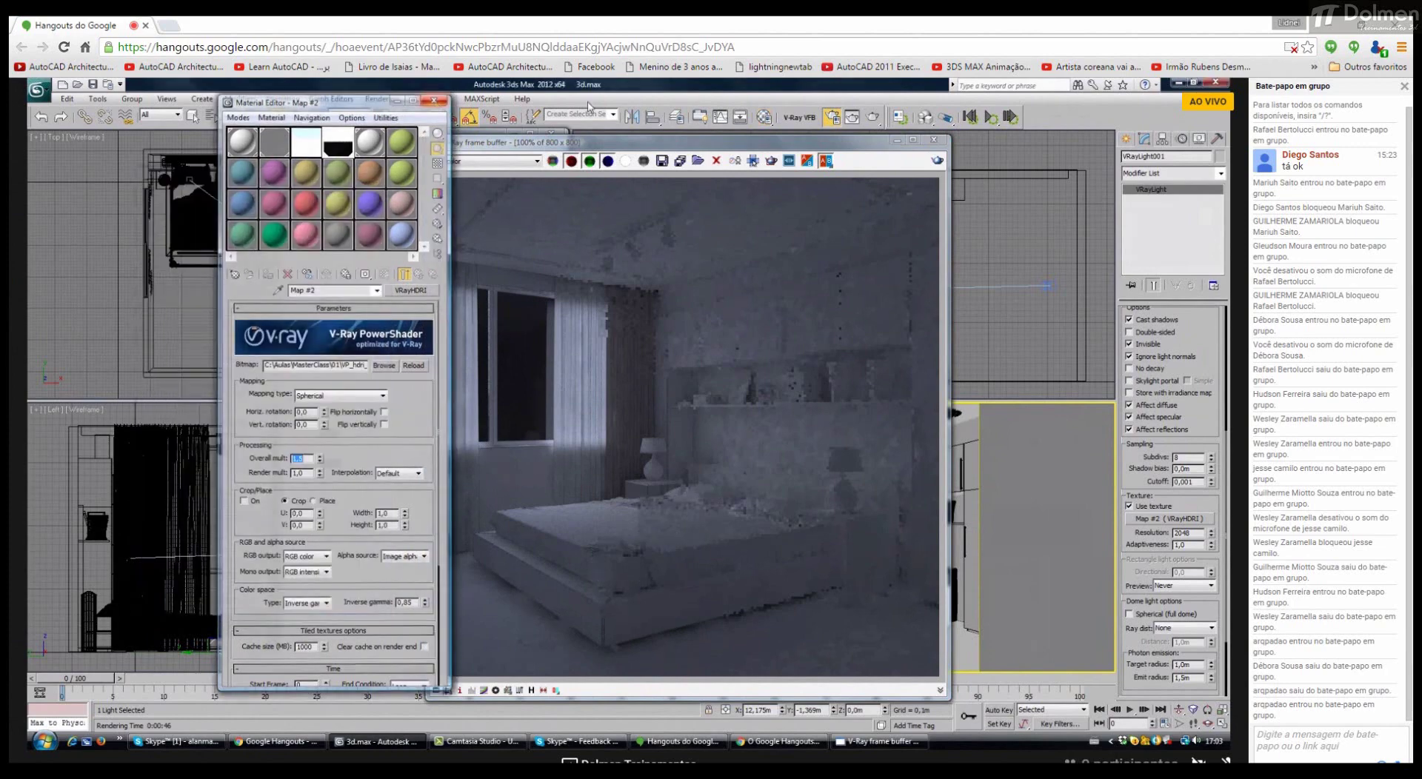
Step: Close the Material Editor and the V-Ray render preview window
{"action": "key", "text": "m"}
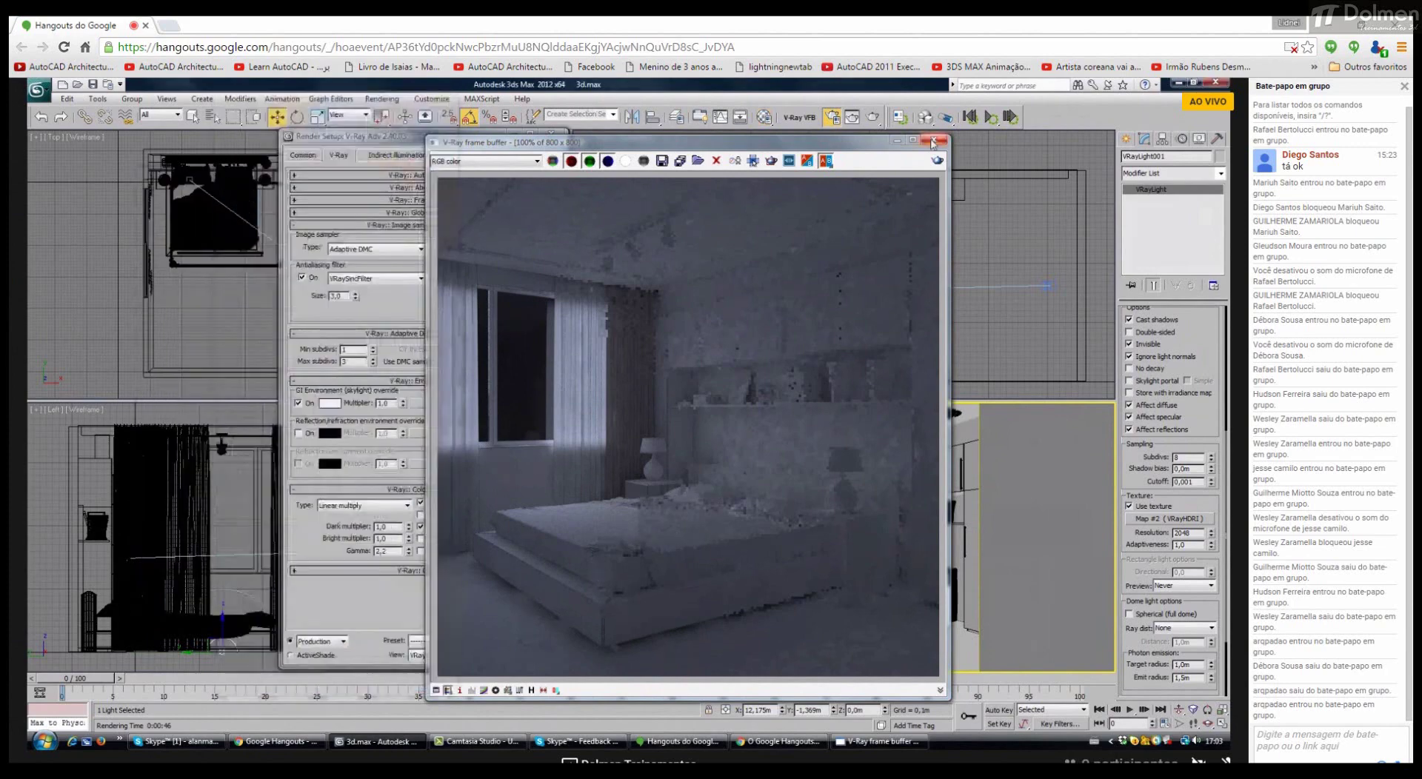
{"action": "left_click", "coordinate": [550, 139]}
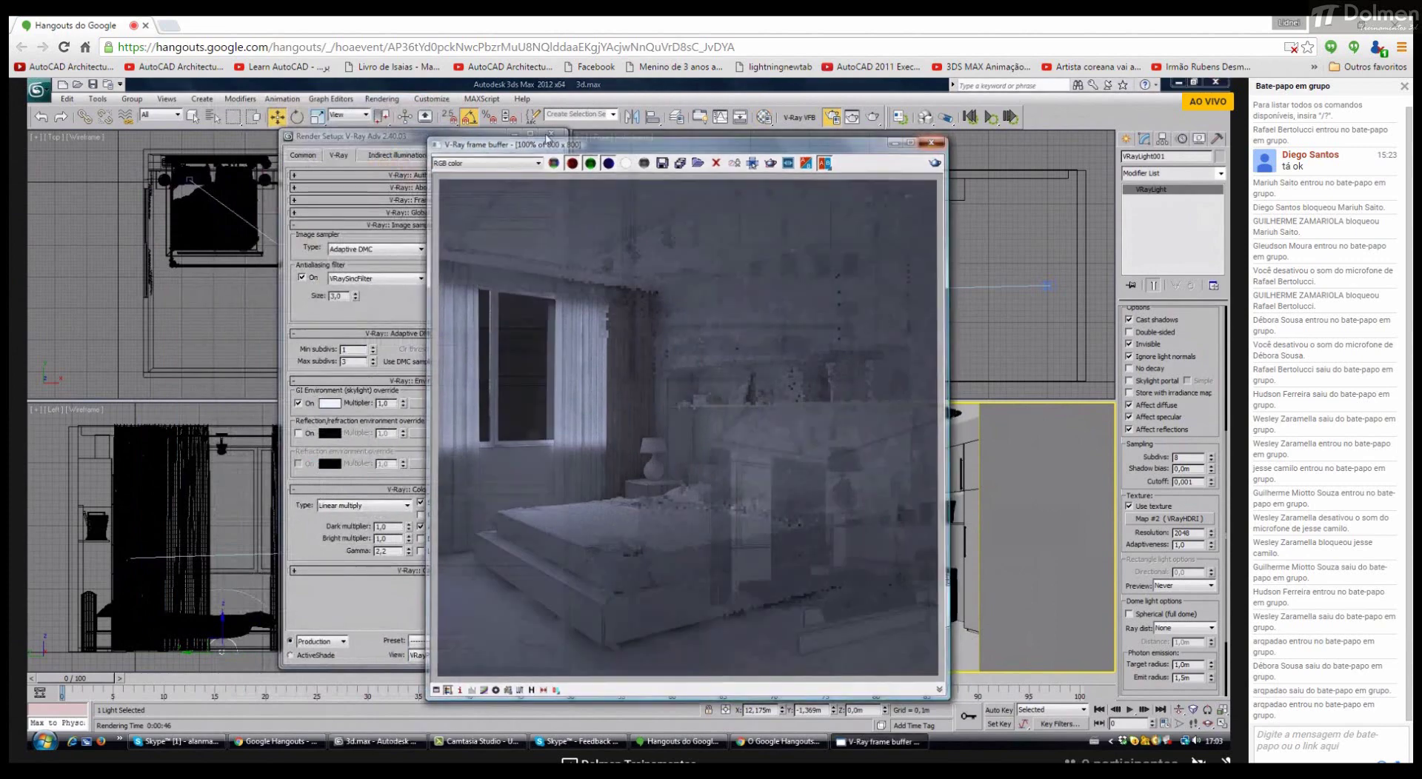
{"action": "key", "text": "alt+F4"}
Step: Close Render Setup and select ceiling track light parts in the Front view, nudging a spot fixture
{"action": "left_click", "coordinate": [551, 134]}
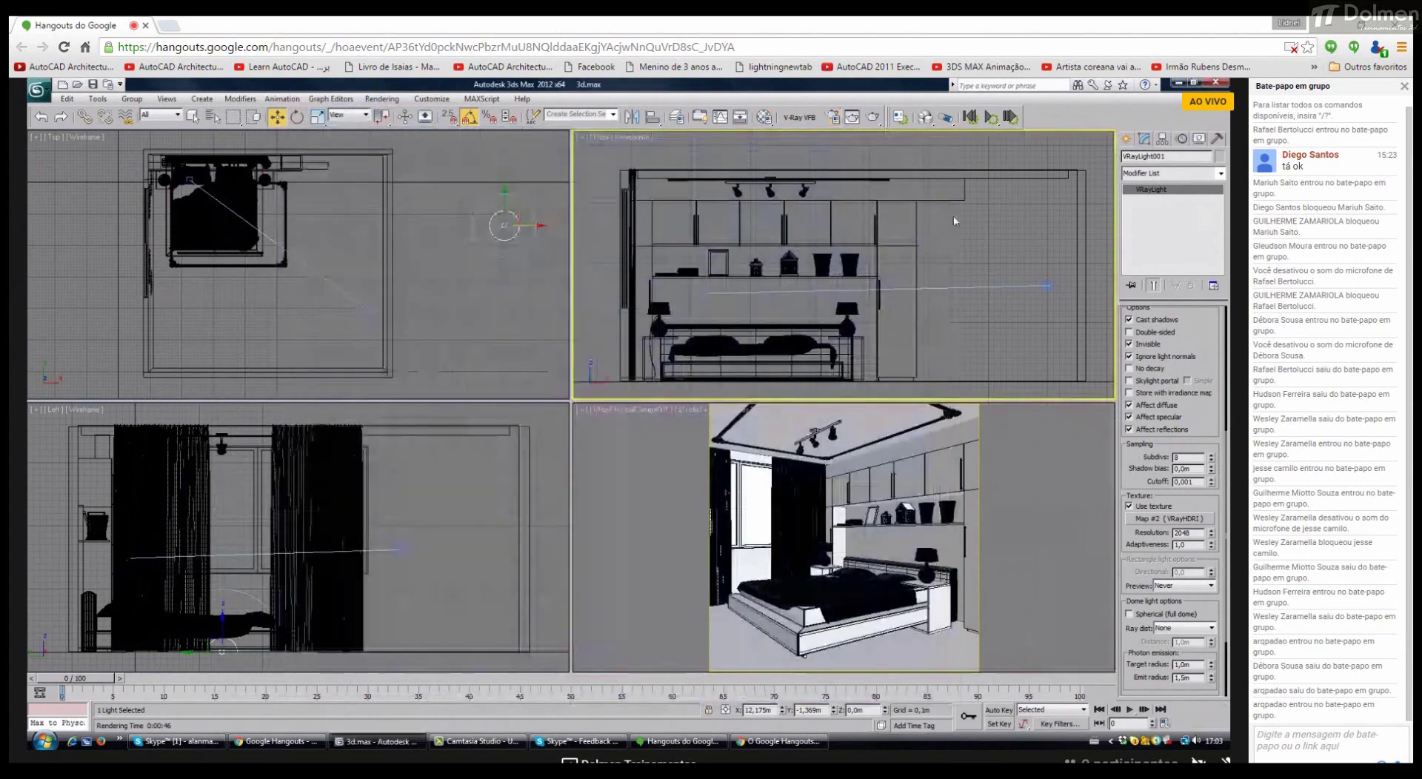
{"action": "left_click", "coordinate": [954, 216]}
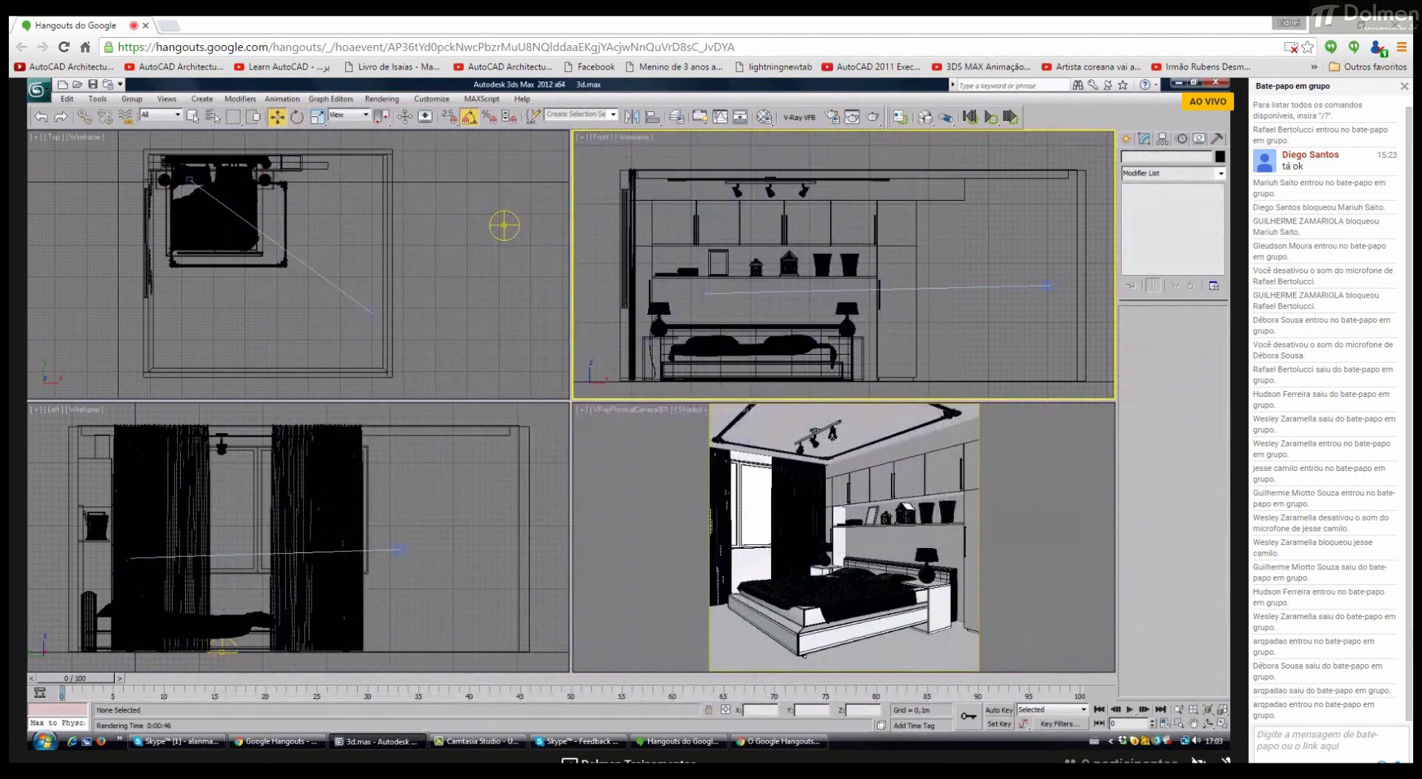
{"action": "left_click", "coordinate": [832, 435]}
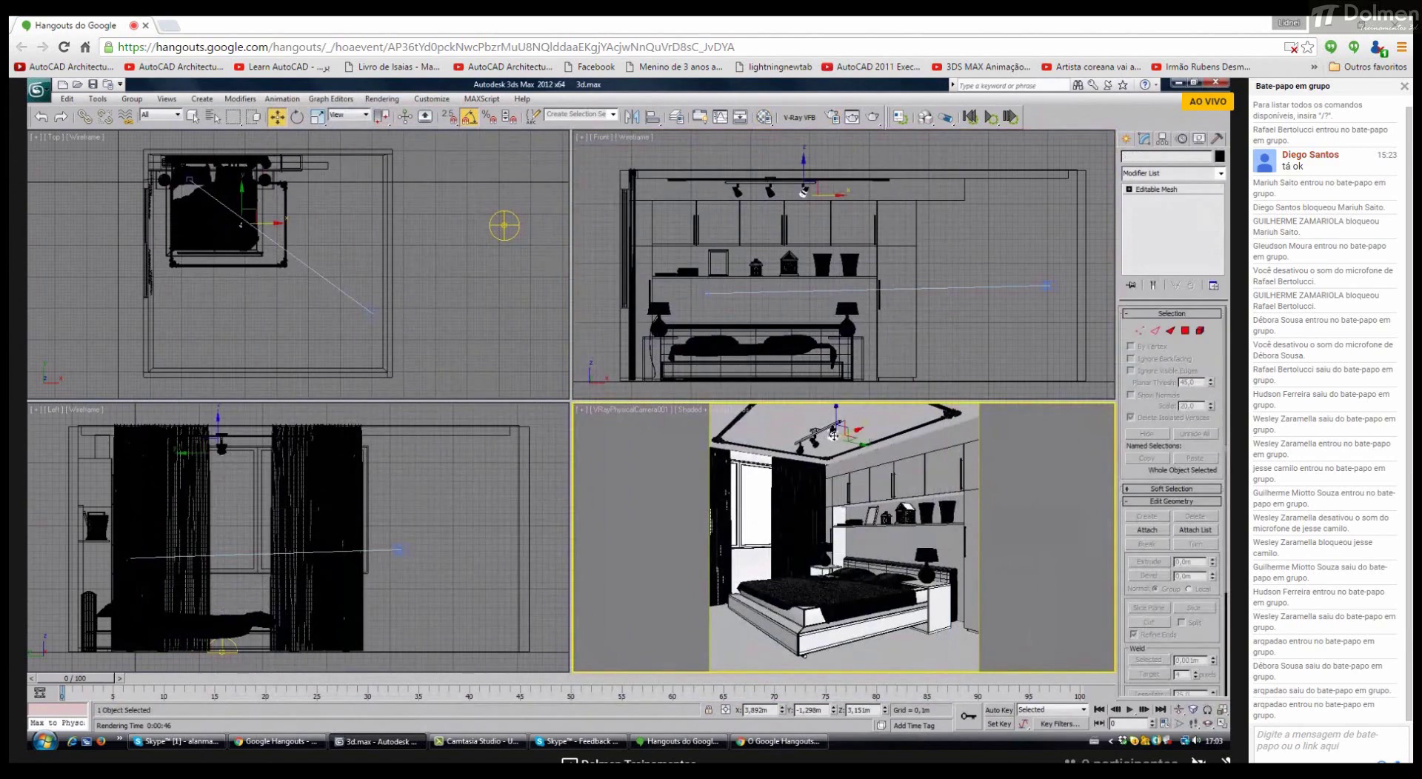
{"action": "left_click", "coordinate": [772, 182]}
{"action": "scroll", "coordinate": [773, 181], "scroll_direction": "up", "scroll_amount": 8}
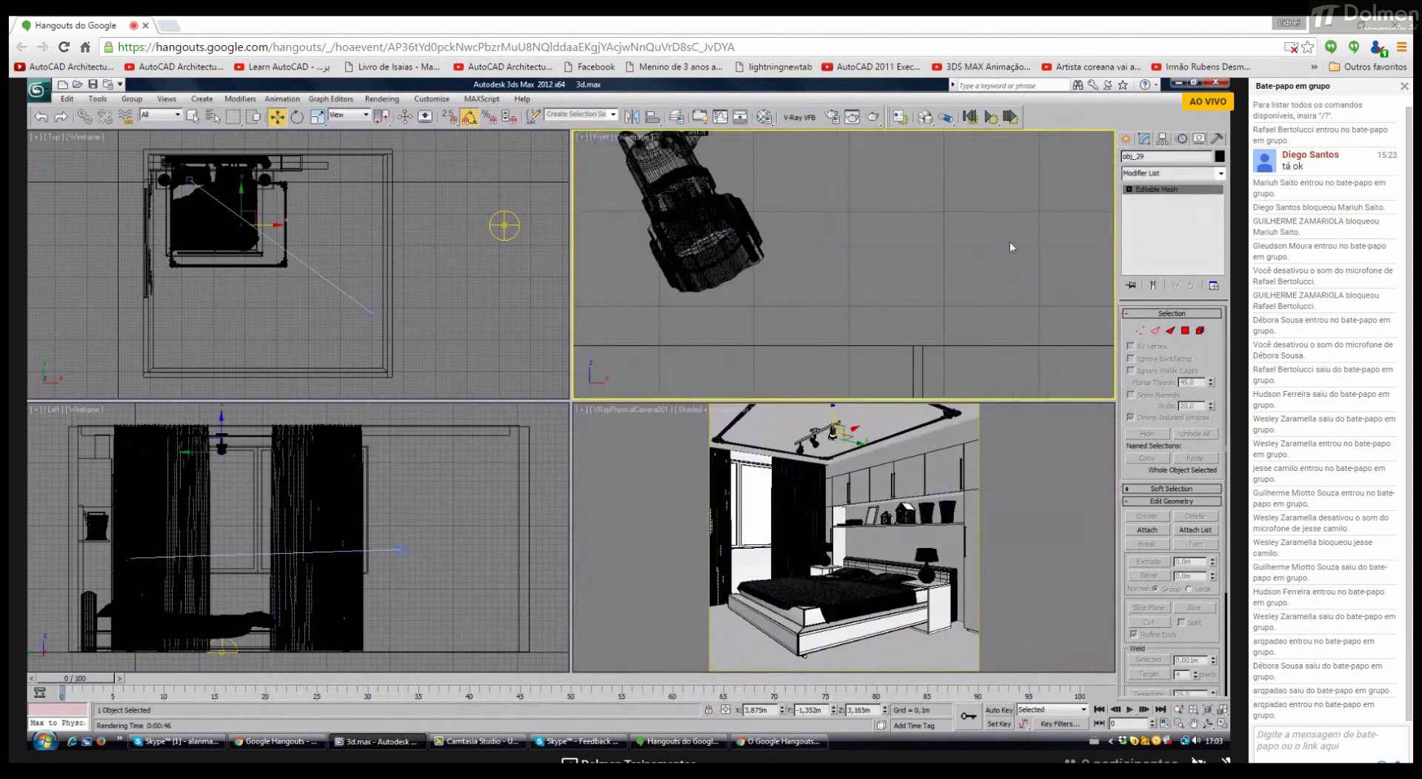
{"action": "left_click", "coordinate": [713, 245]}
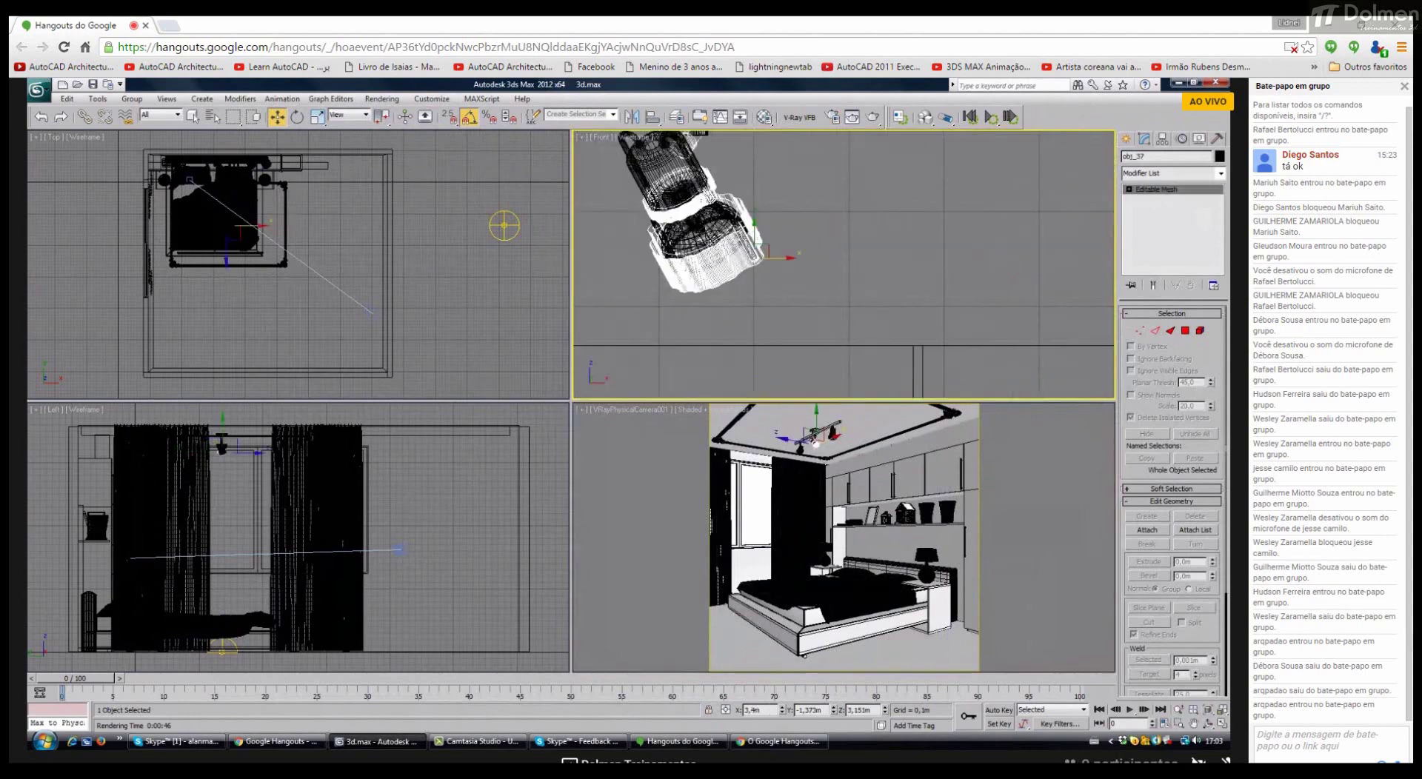
{"action": "left_click_drag", "start_coordinate": [710, 242], "coordinate": [714, 254]}
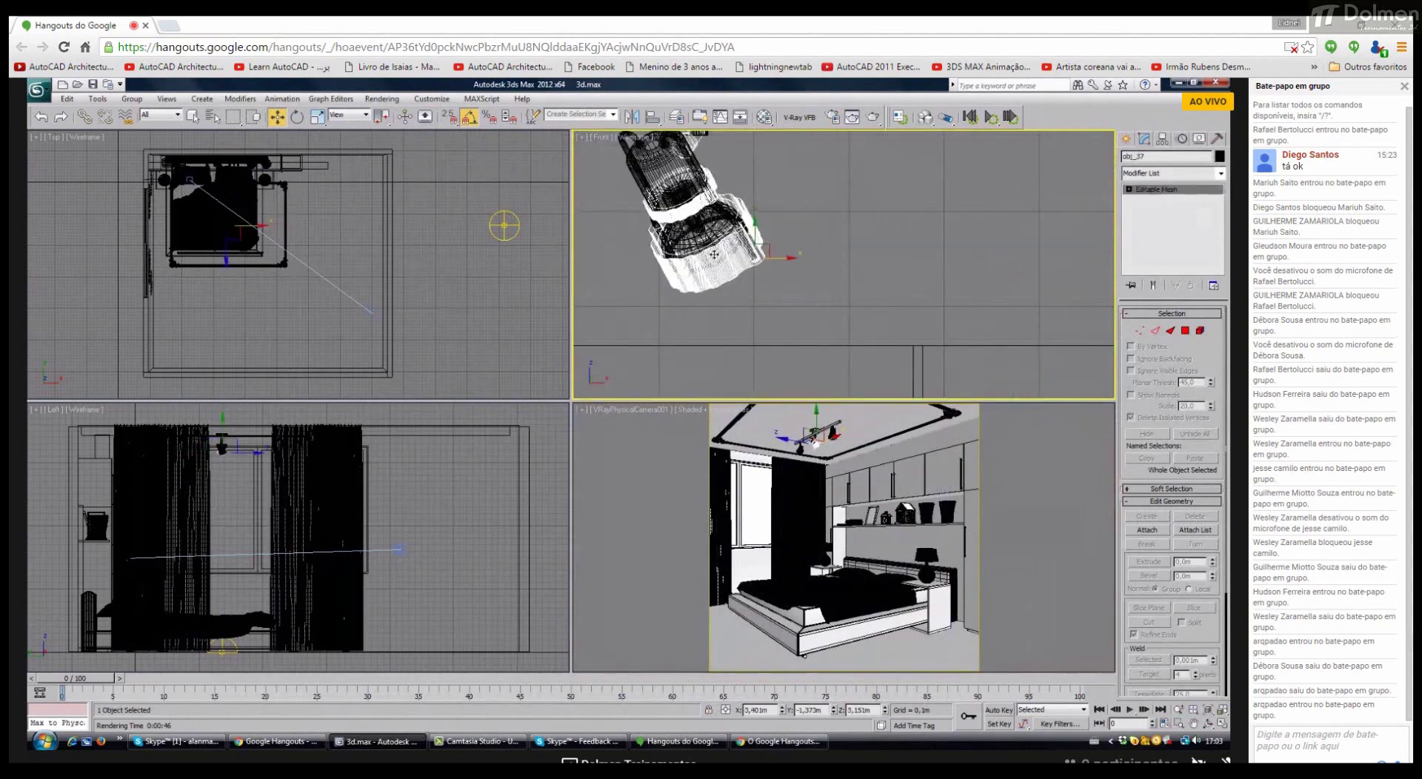
Step: Pan across the fixtures, select the Luz spot group, and open the Material Editor
{"action": "left_click", "coordinate": [971, 256]}
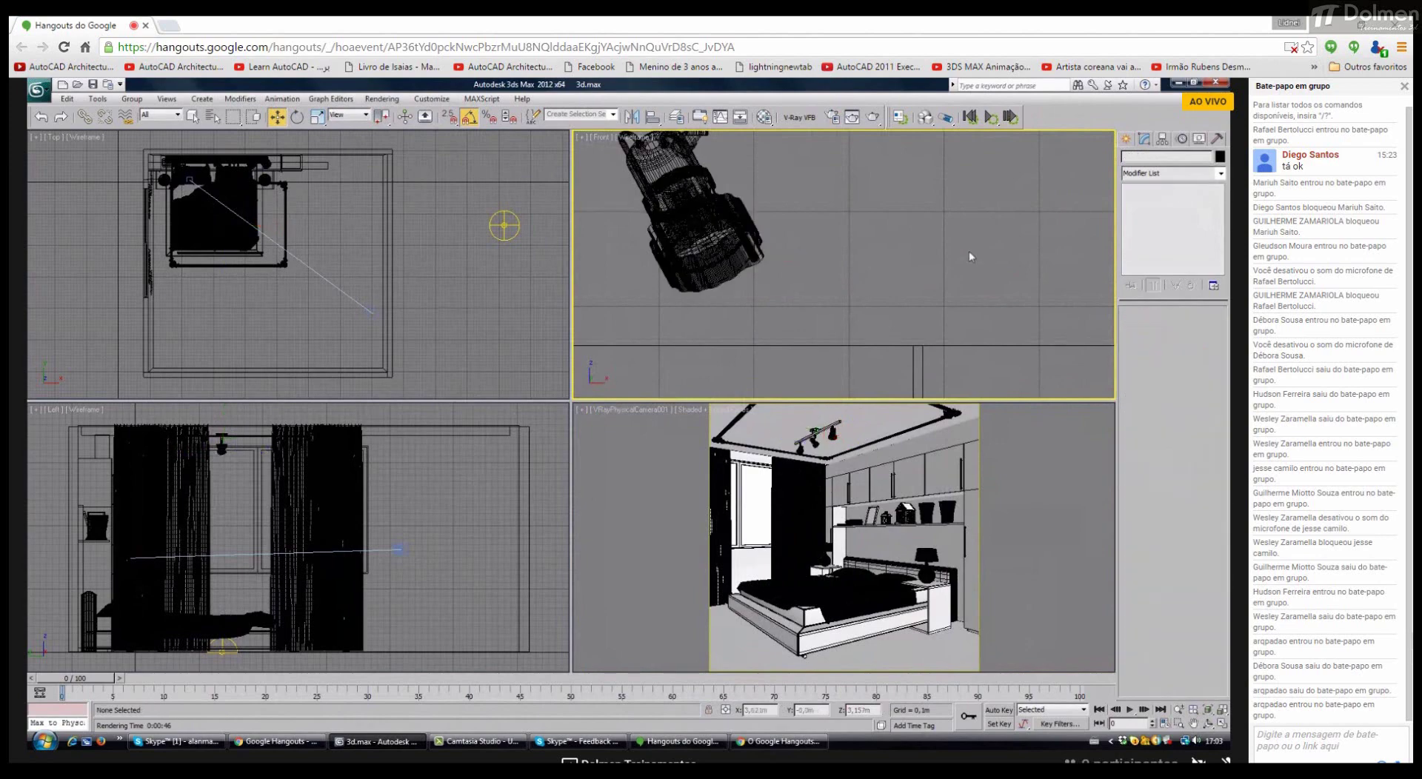
{"action": "middle_click_drag", "start_coordinate": [971, 256], "coordinate": [993, 273]}
{"action": "left_click", "coordinate": [771, 244]}
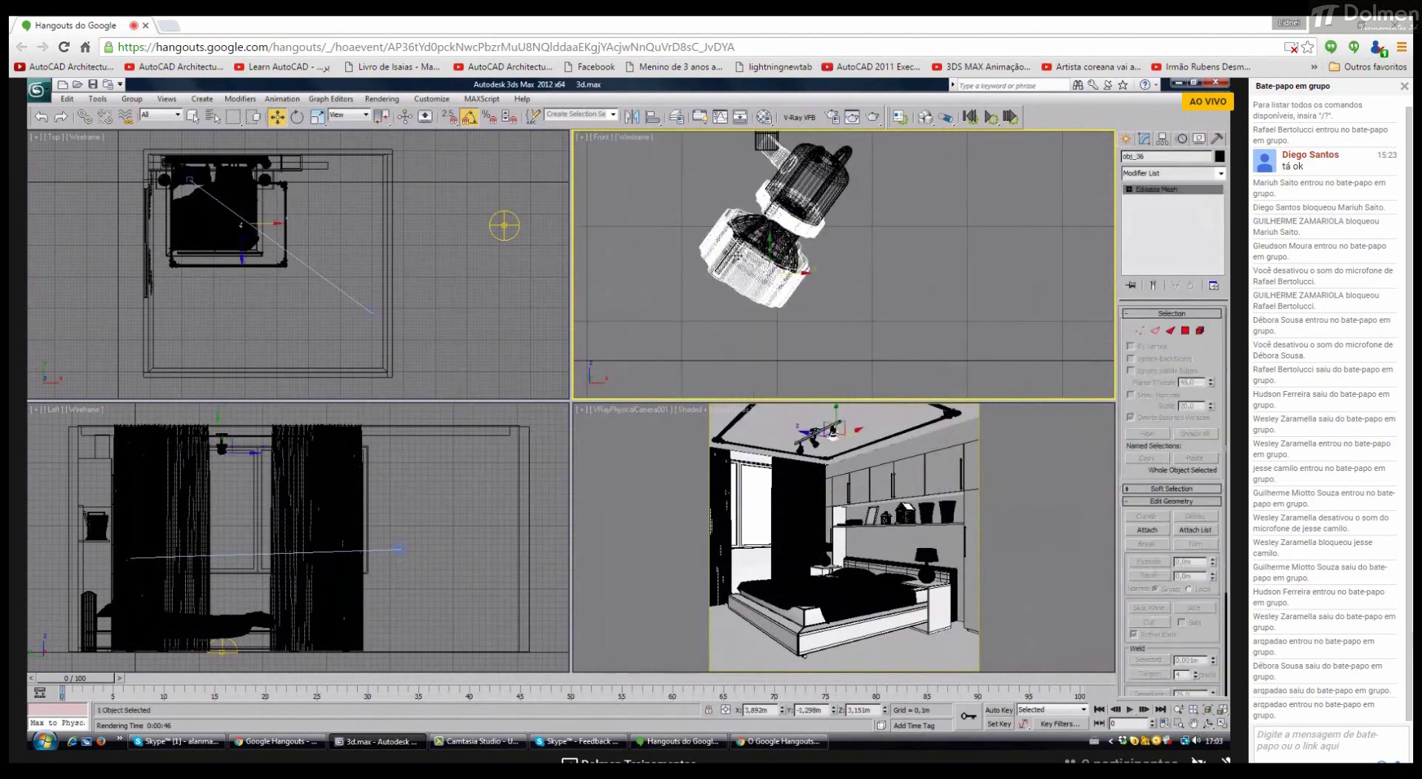
{"action": "middle_click_drag", "start_coordinate": [770, 245], "coordinate": [1111, 248]}
{"action": "left_click", "coordinate": [711, 222]}
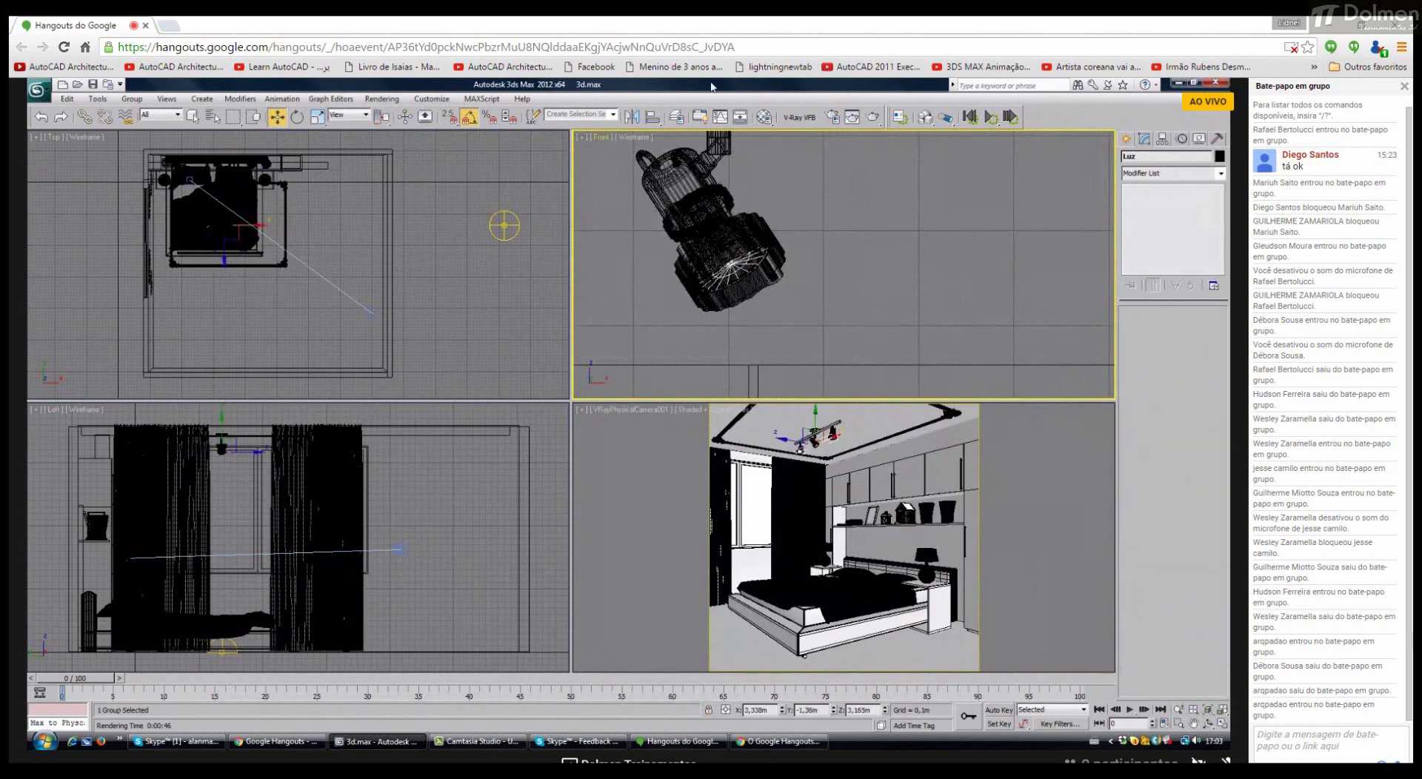
{"action": "left_click", "coordinate": [764, 116]}
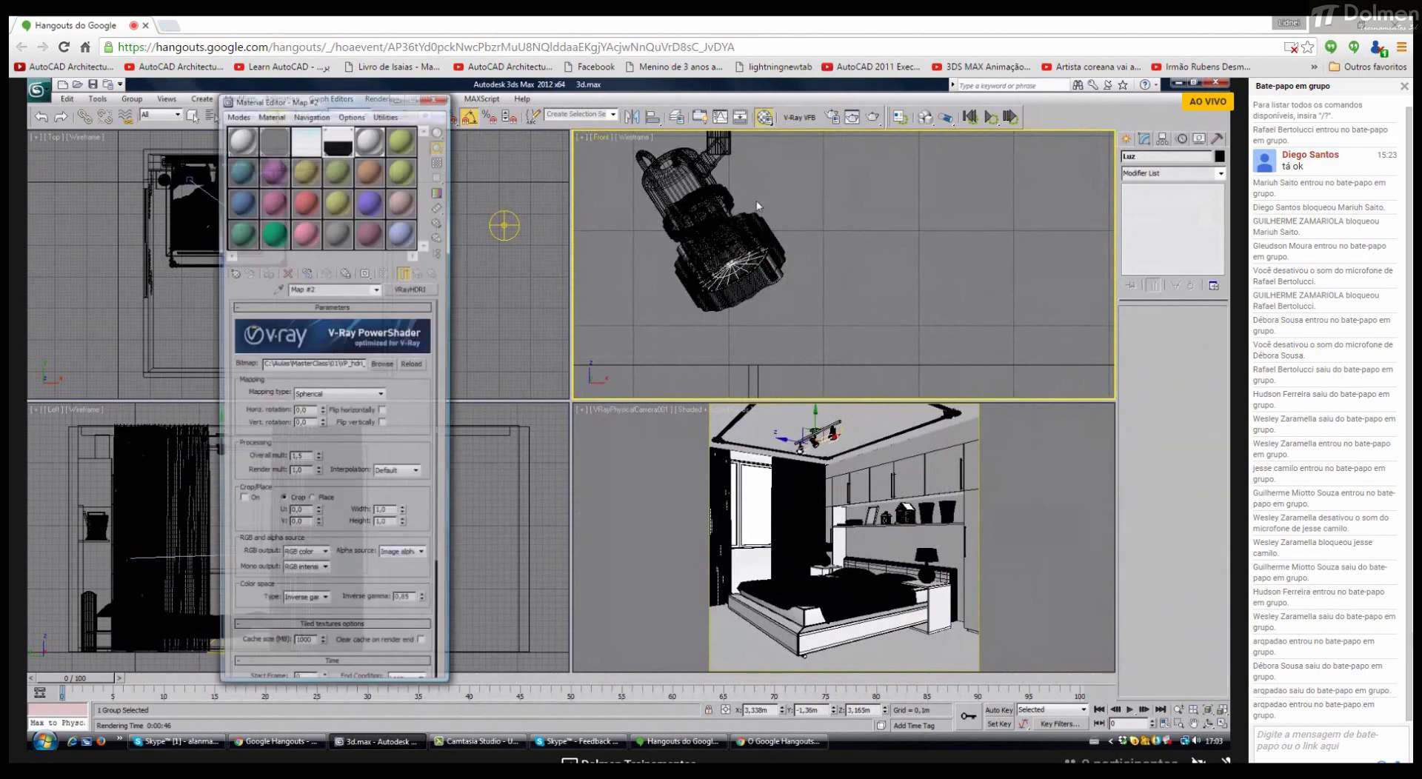
Step: Change Material #12 to a VRayLightMtl and assign it to the selected Luz fixtures
{"action": "left_click", "coordinate": [423, 292]}
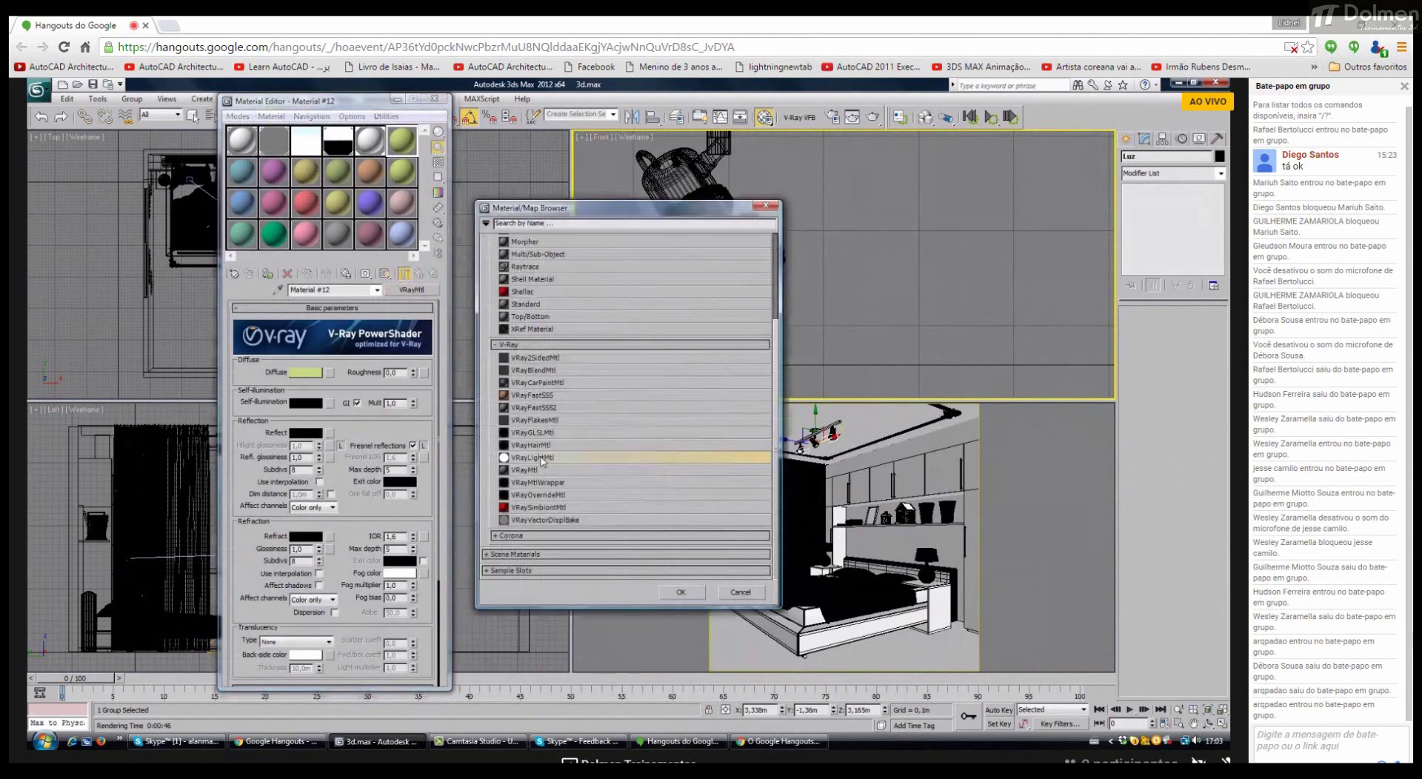
{"action": "double_click", "coordinate": [543, 458]}
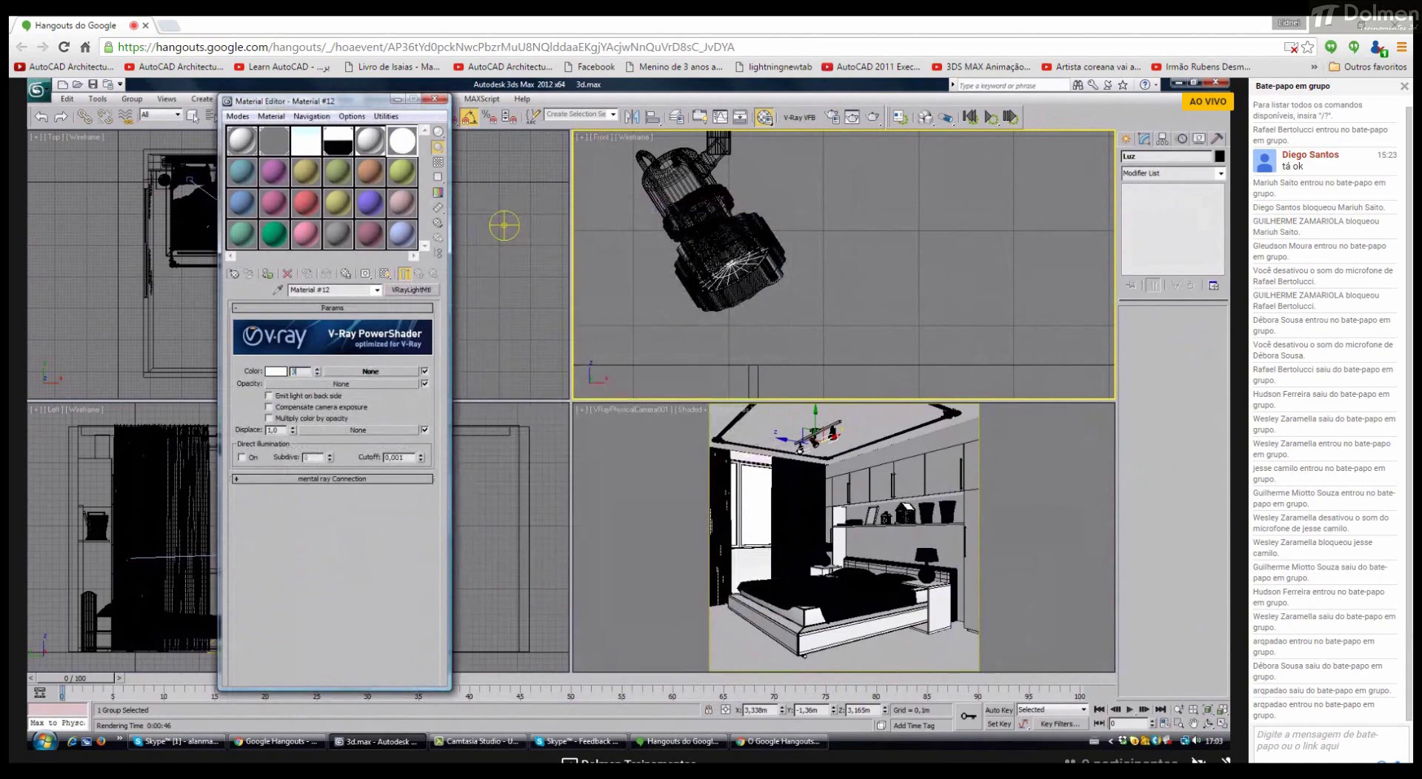
{"action": "left_click", "coordinate": [268, 275]}
Step: Render a small camera-view region around the ceiling fixtures in the V-Ray VFB, then close it
{"action": "right_click", "coordinate": [714, 519]}
{"action": "left_click", "coordinate": [798, 118]}
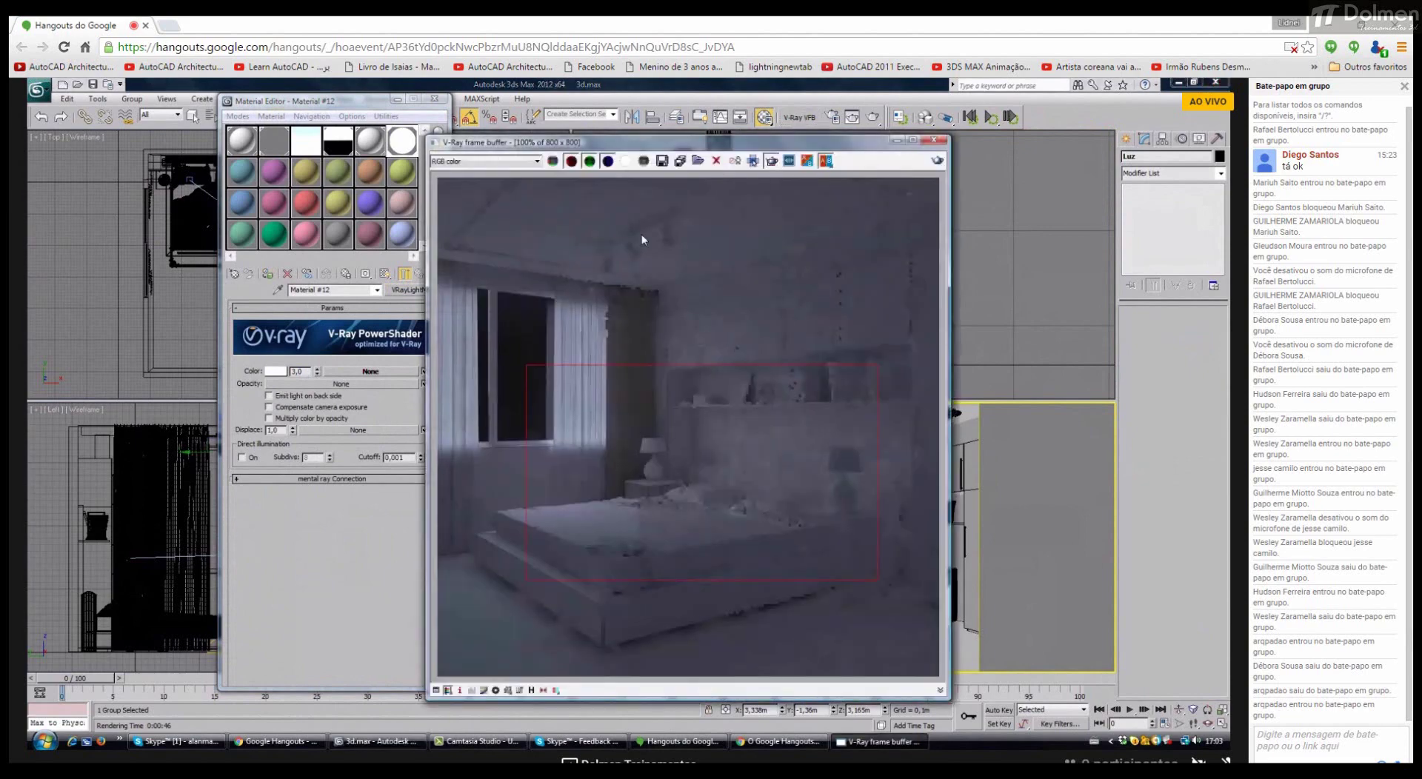
{"action": "left_click_drag", "start_coordinate": [593, 222], "coordinate": [698, 285]}
{"action": "left_click", "coordinate": [937, 160]}
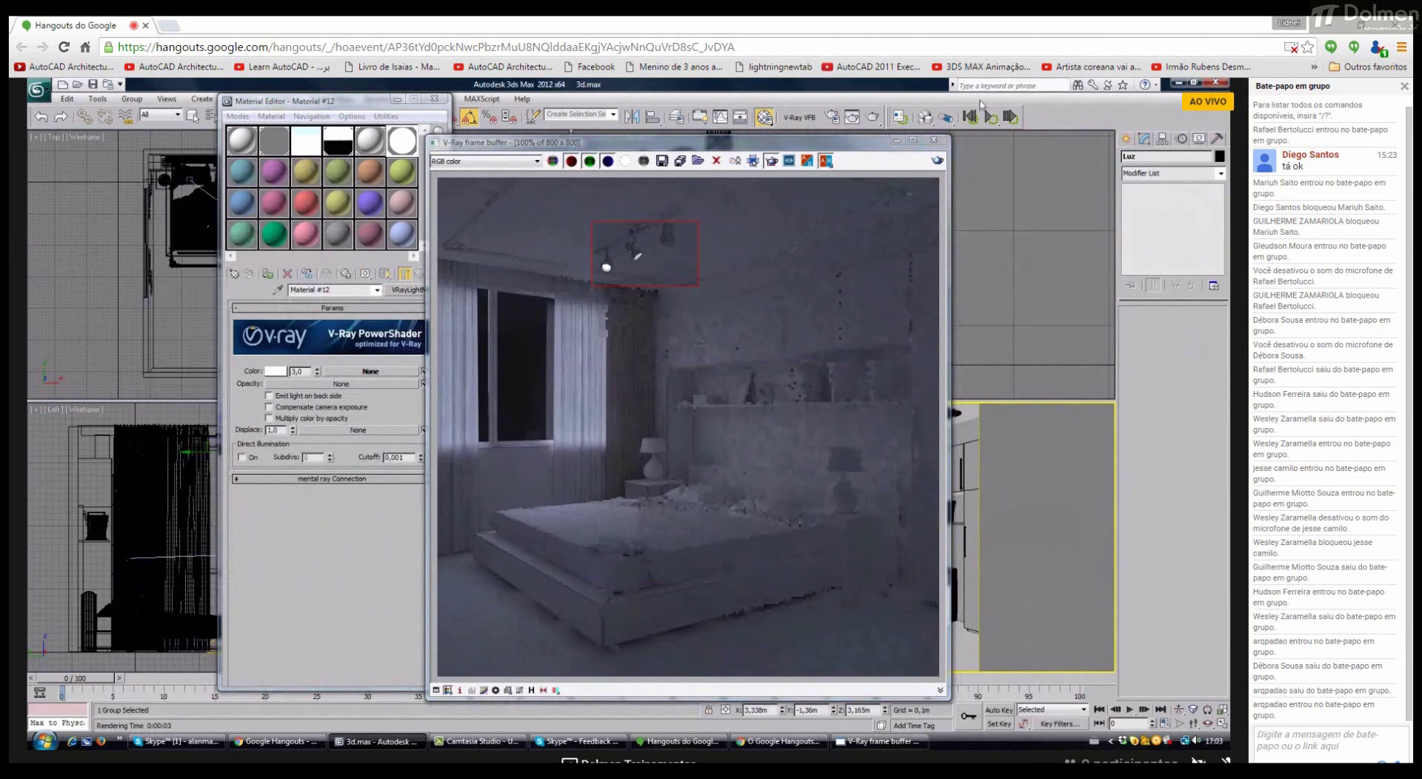
{"action": "left_click", "coordinate": [434, 101]}
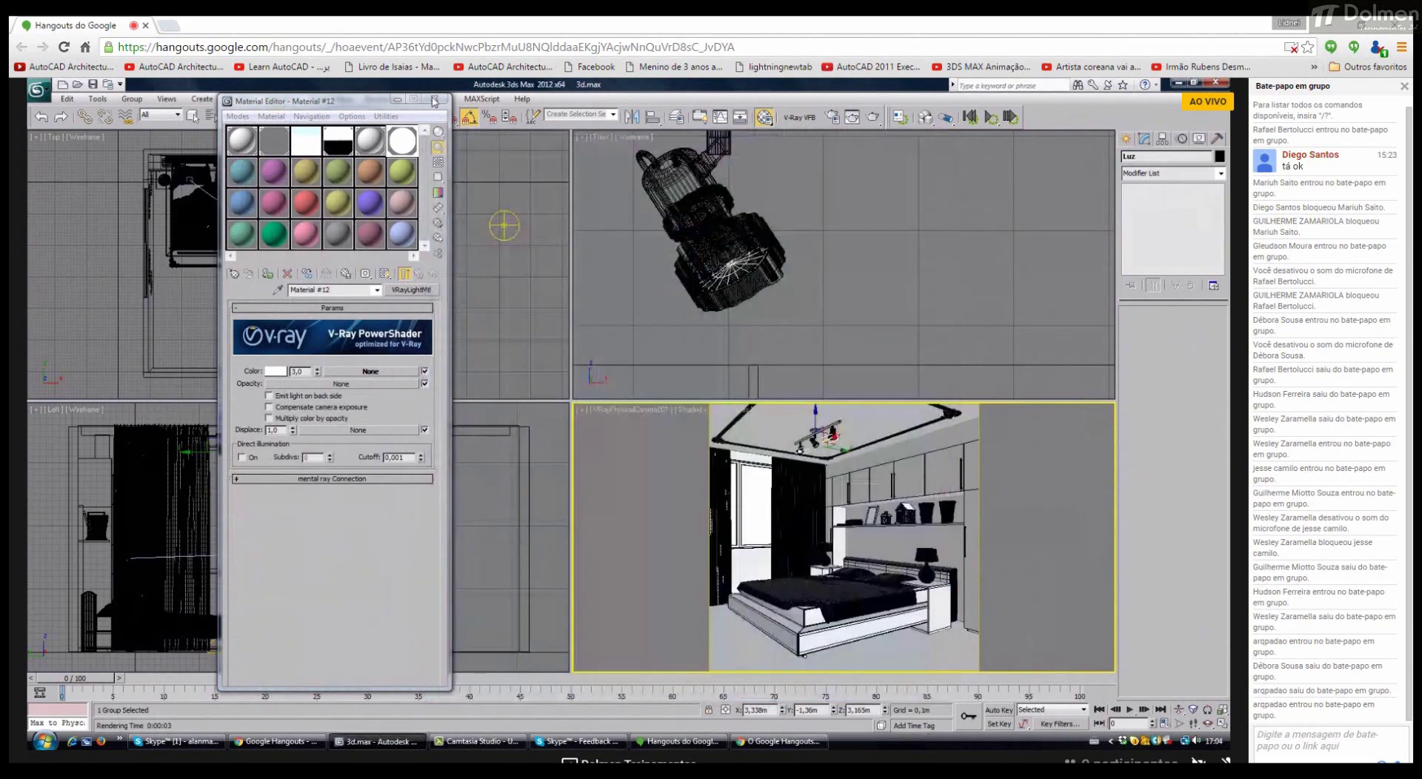
Step: Close the Material Editor, zoom the Top view, and bring up Skype's MasterClass01 chat
{"action": "left_click", "coordinate": [435, 101]}
{"action": "left_click", "coordinate": [360, 215]}
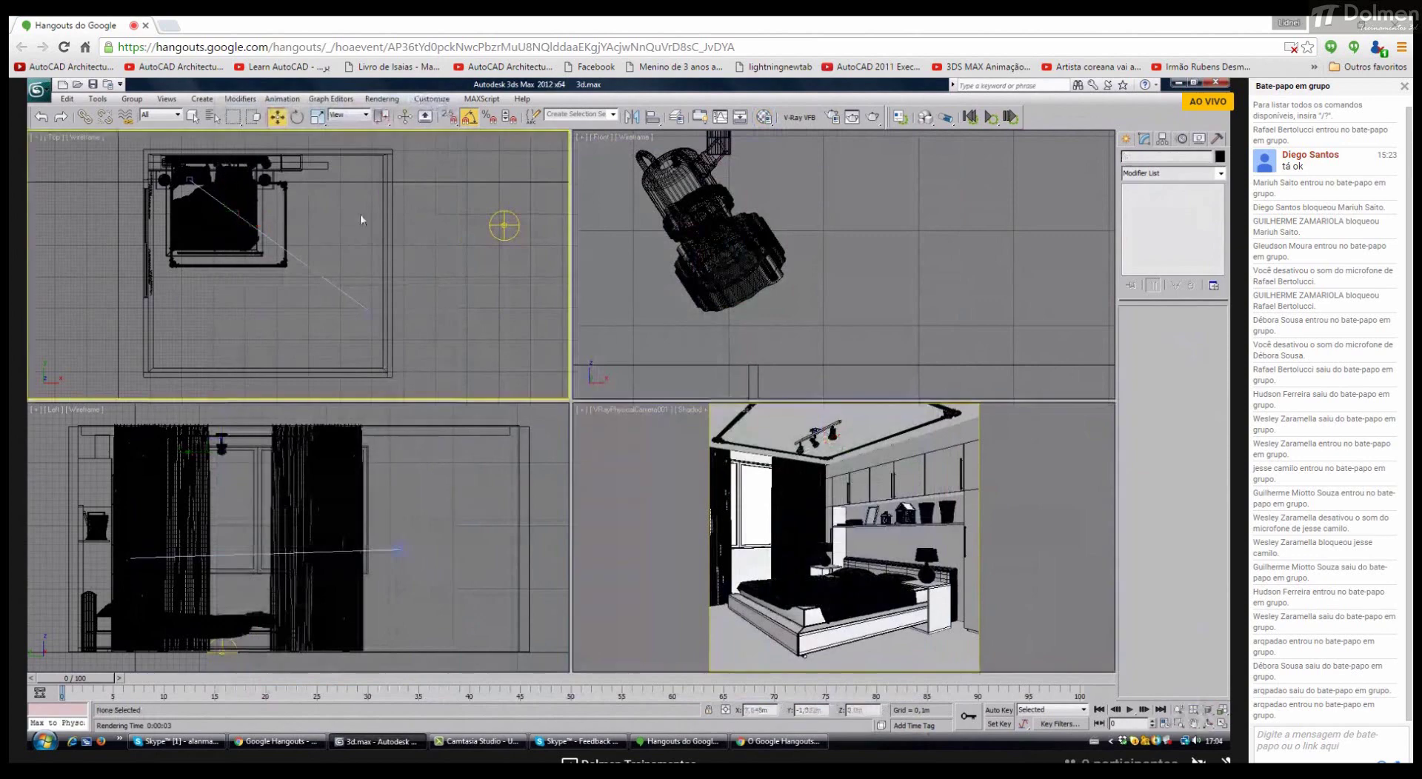
{"action": "scroll", "coordinate": [268, 196], "scroll_direction": "up", "scroll_amount": 3}
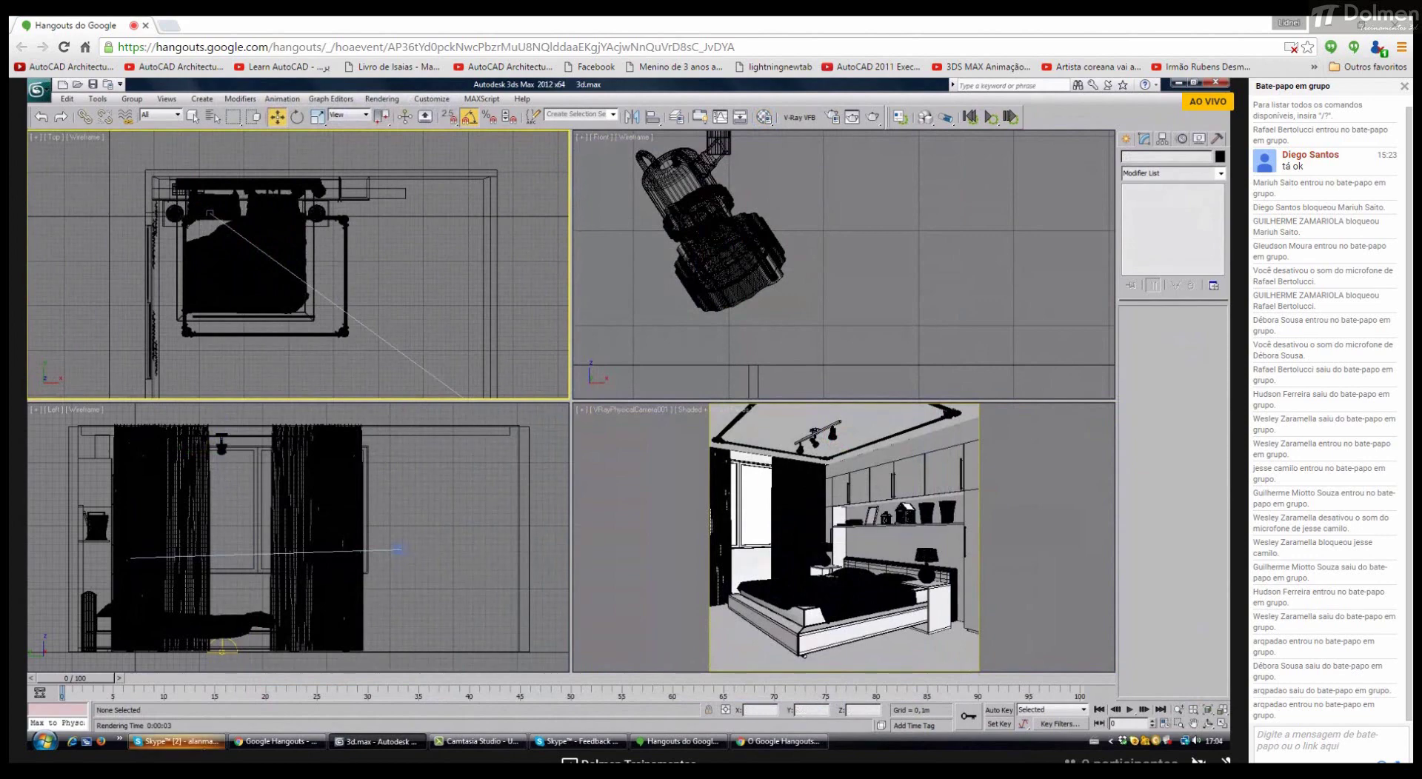
{"action": "left_click", "coordinate": [202, 744]}
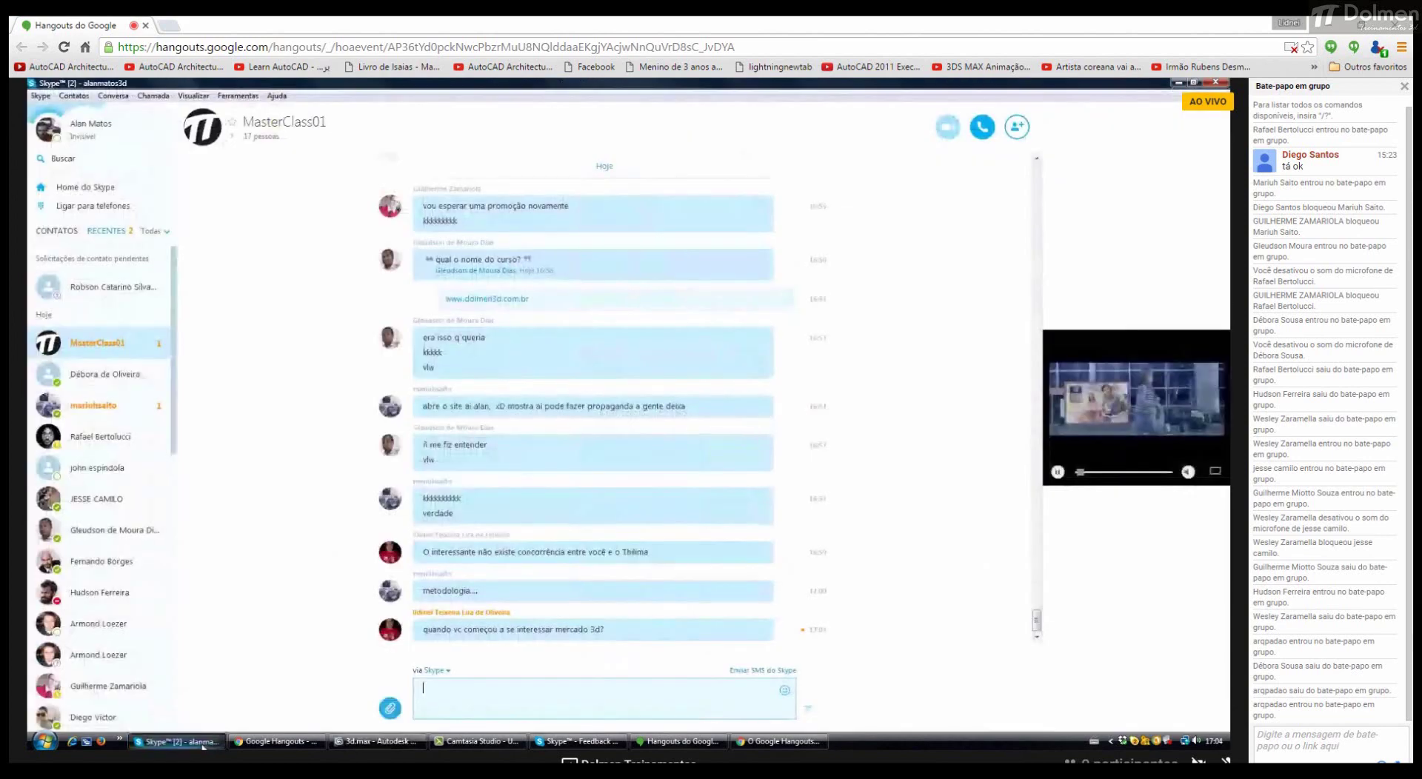
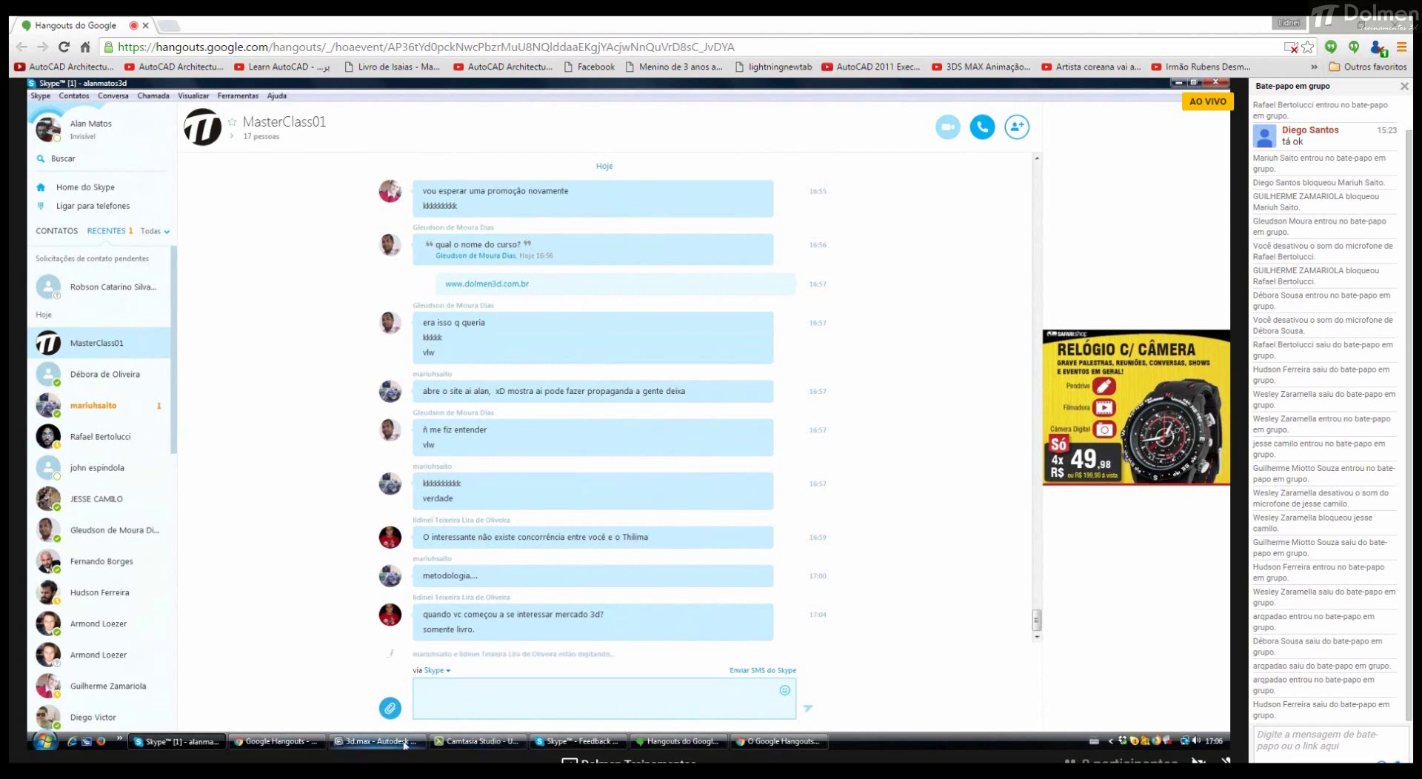
Step: Check the MasterClass01 Skype group chat, then go back to the 3ds Max bedroom scene
{"action": "left_click", "coordinate": [375, 741]}
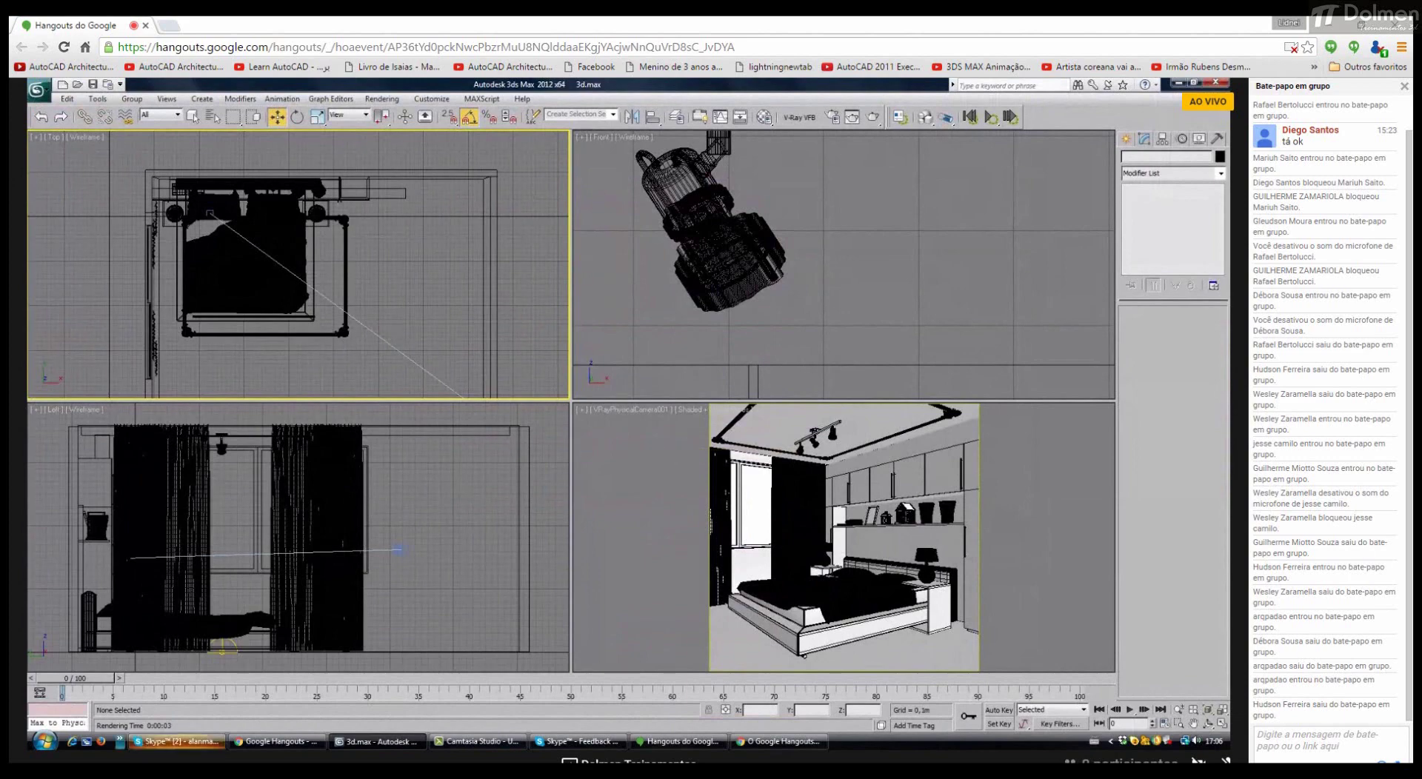
{"action": "left_click", "coordinate": [175, 741]}
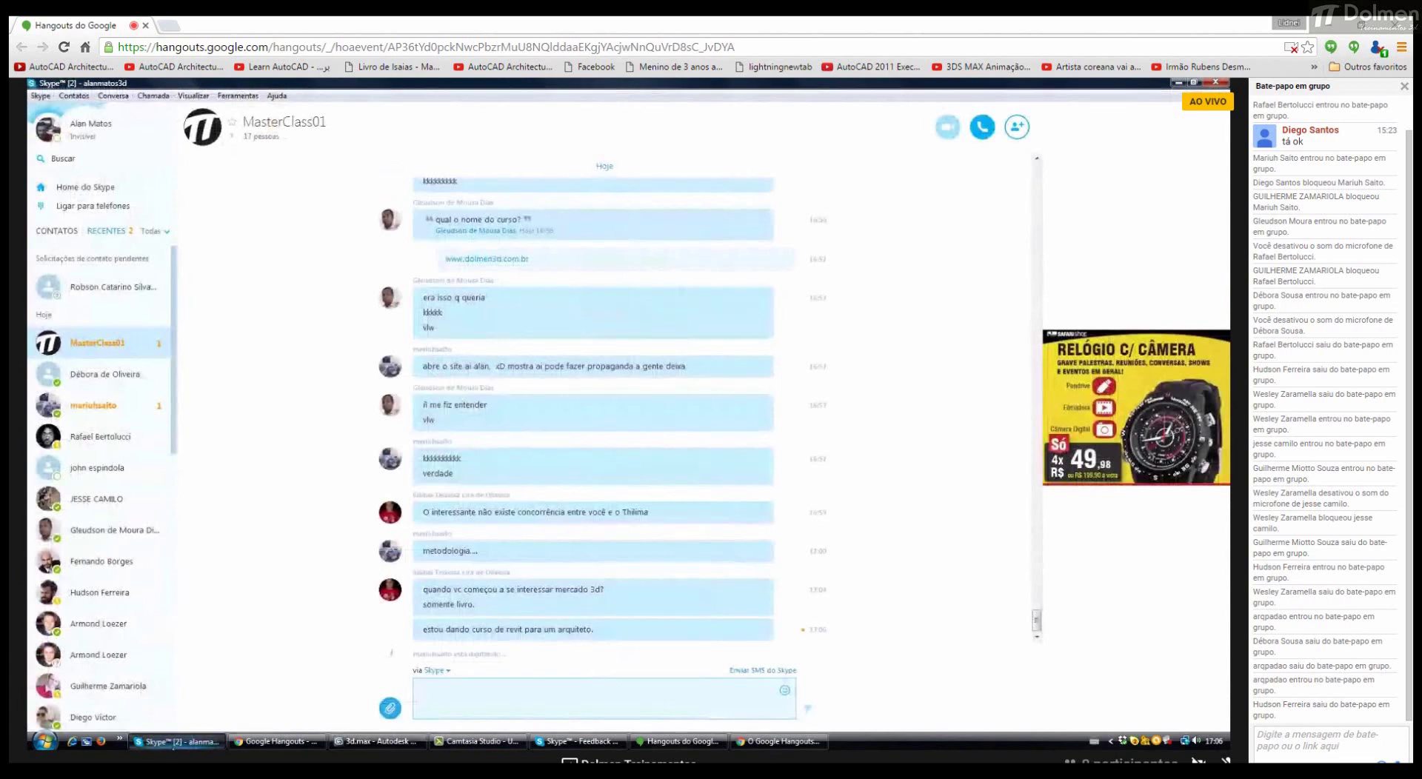
{"action": "left_click", "coordinate": [492, 691]}
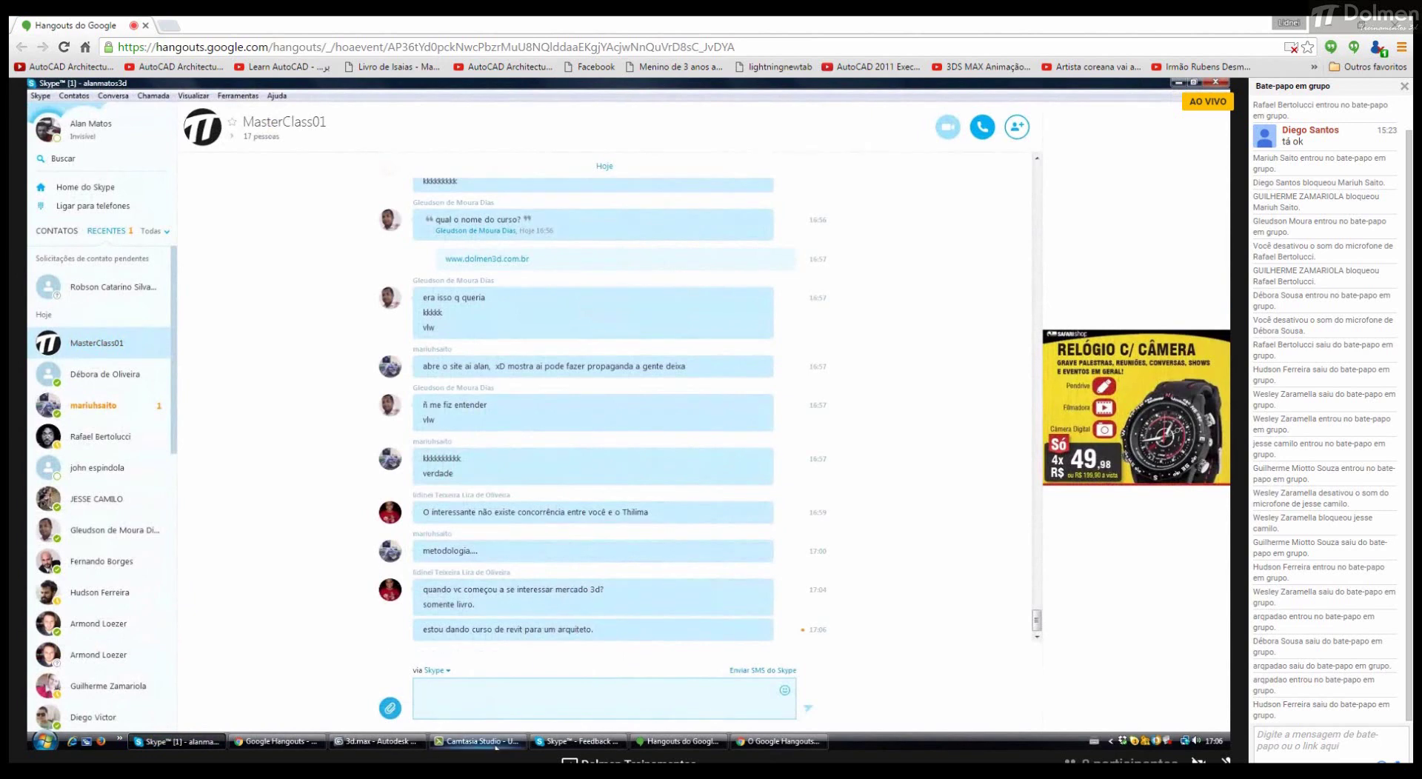
{"action": "left_click", "coordinate": [392, 743]}
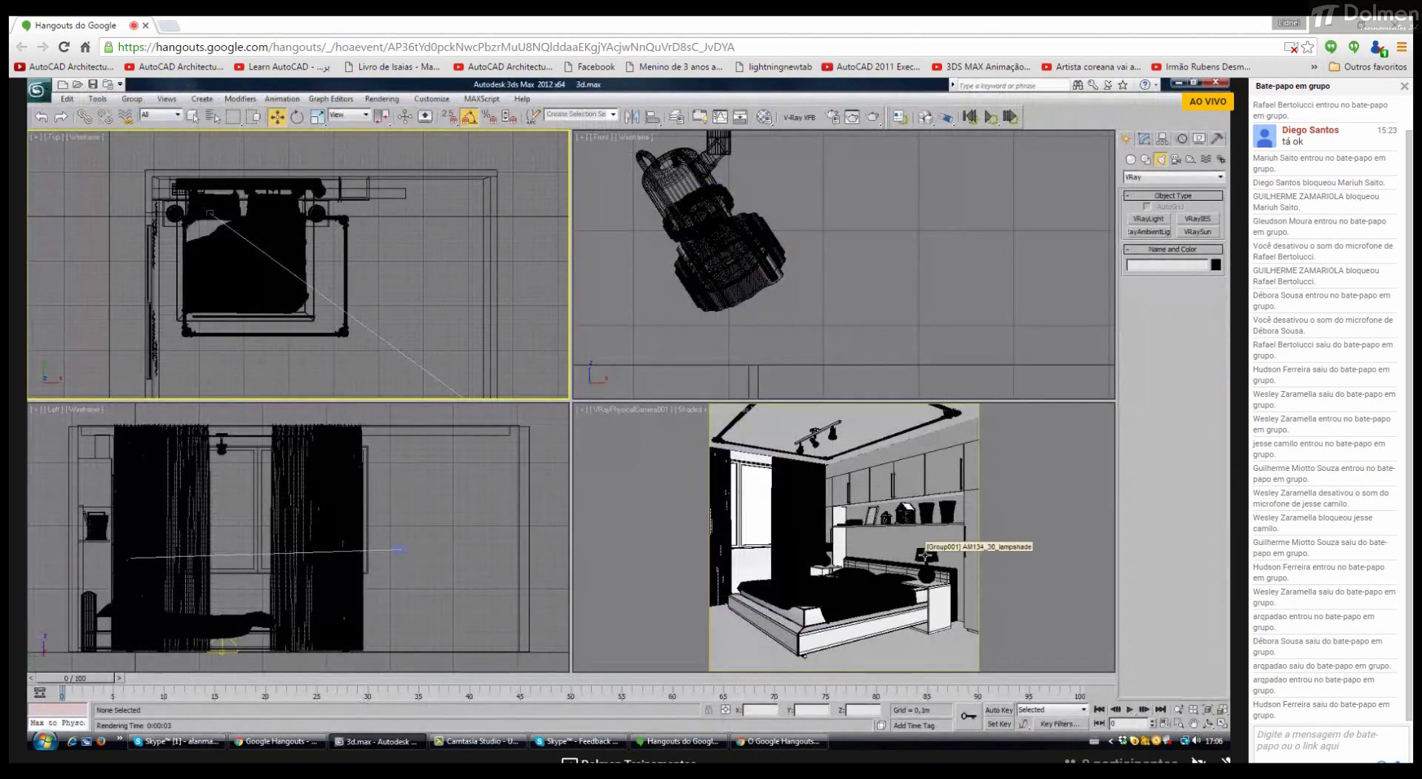
Step: Create a Sphere-type VRayLight in the Top view at the right bedside lamp
{"action": "left_click", "coordinate": [1149, 220]}
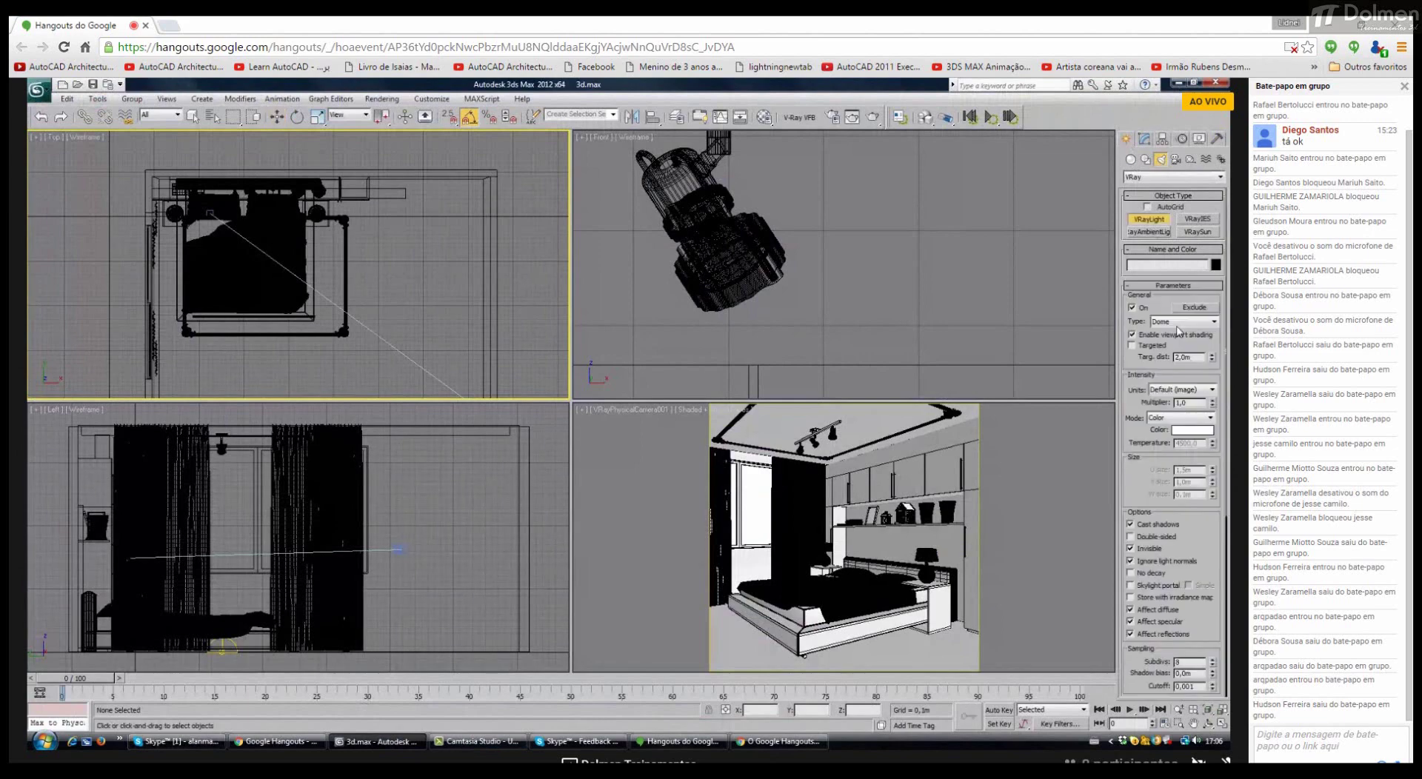
{"action": "left_click", "coordinate": [1183, 322]}
{"action": "left_click", "coordinate": [1177, 349]}
{"action": "scroll", "coordinate": [375, 245], "scroll_direction": "up", "scroll_amount": 5}
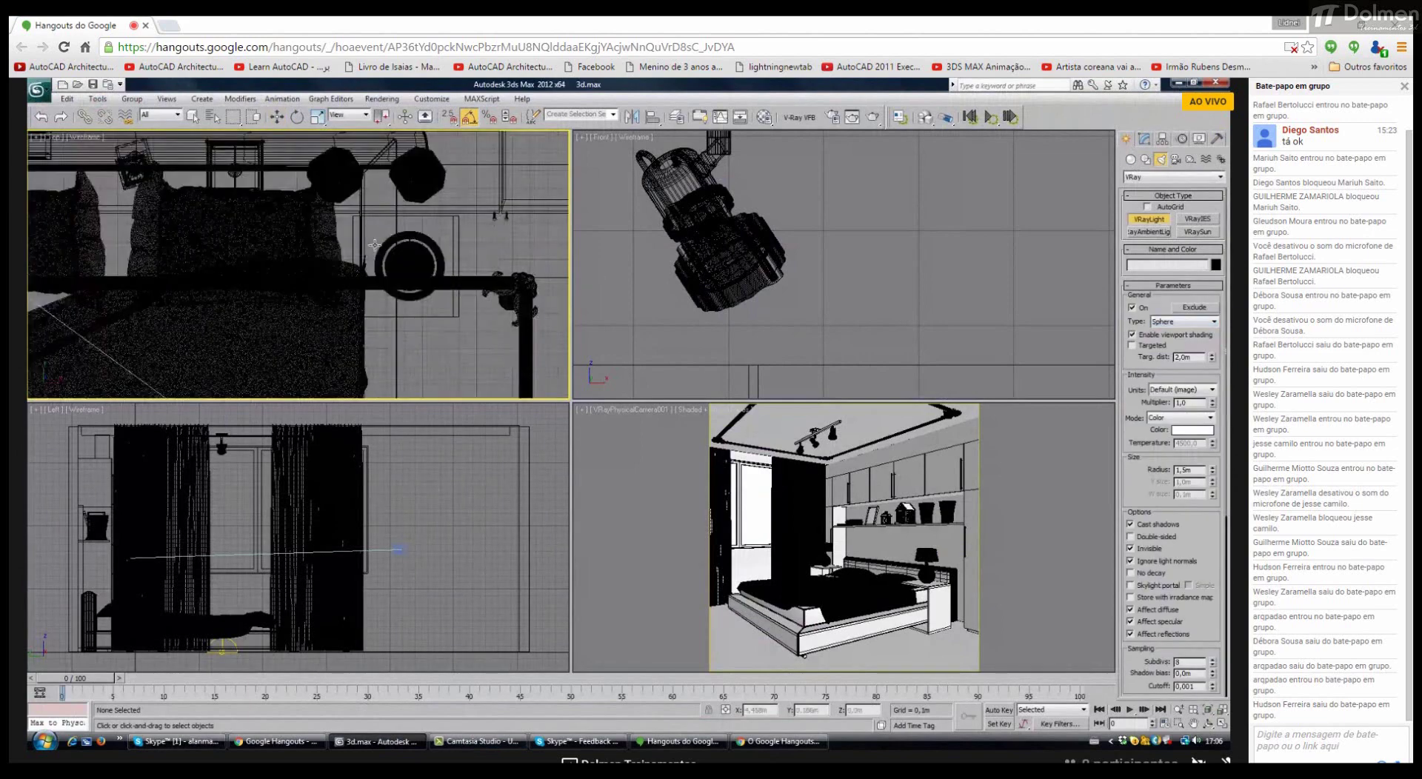
{"action": "scroll", "coordinate": [374, 244], "scroll_direction": "up", "scroll_amount": 3}
{"action": "left_click_drag", "start_coordinate": [377, 276], "coordinate": [380, 210]}
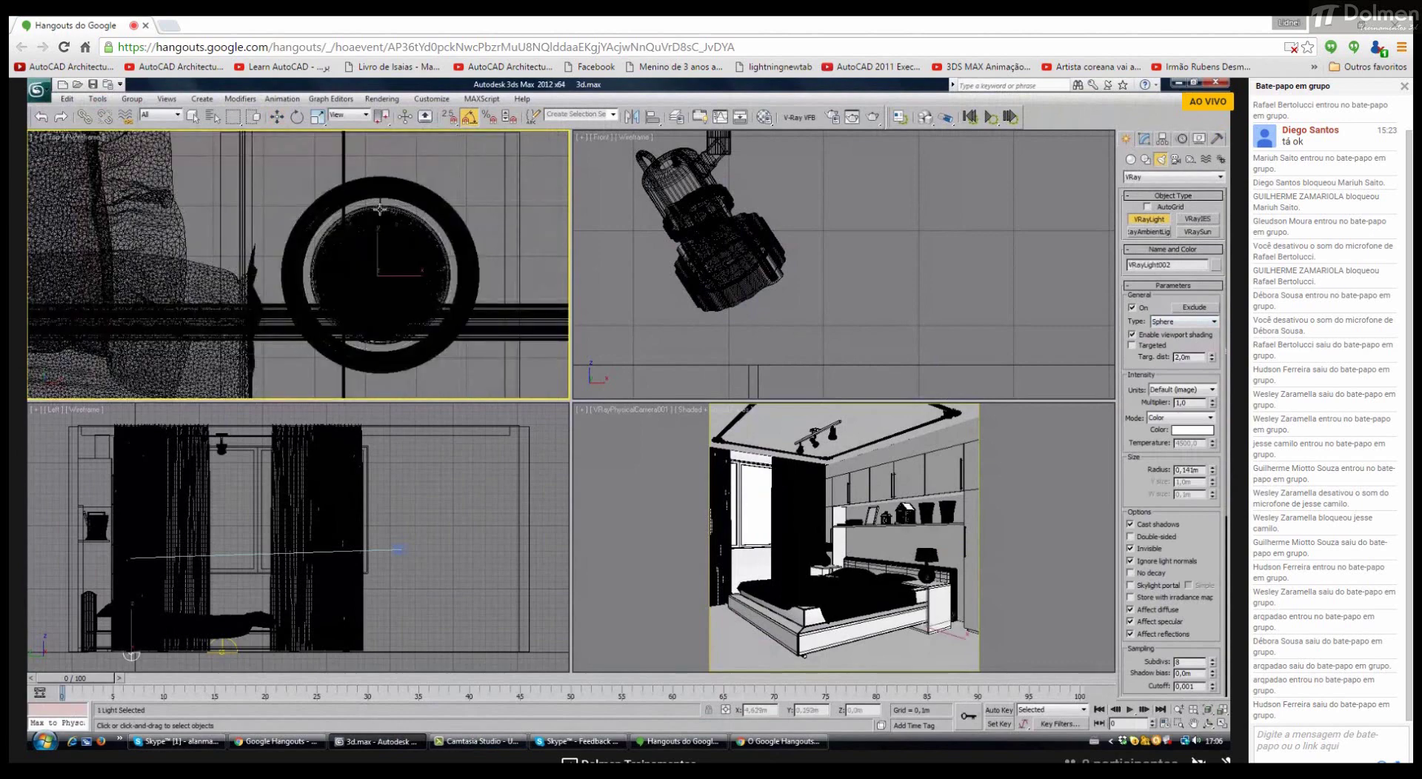
{"action": "right_click", "coordinate": [736, 190]}
Step: Raise the sphere light up into the right bedside lamp shade
{"action": "scroll", "coordinate": [735, 191], "scroll_direction": "down", "scroll_amount": 5}
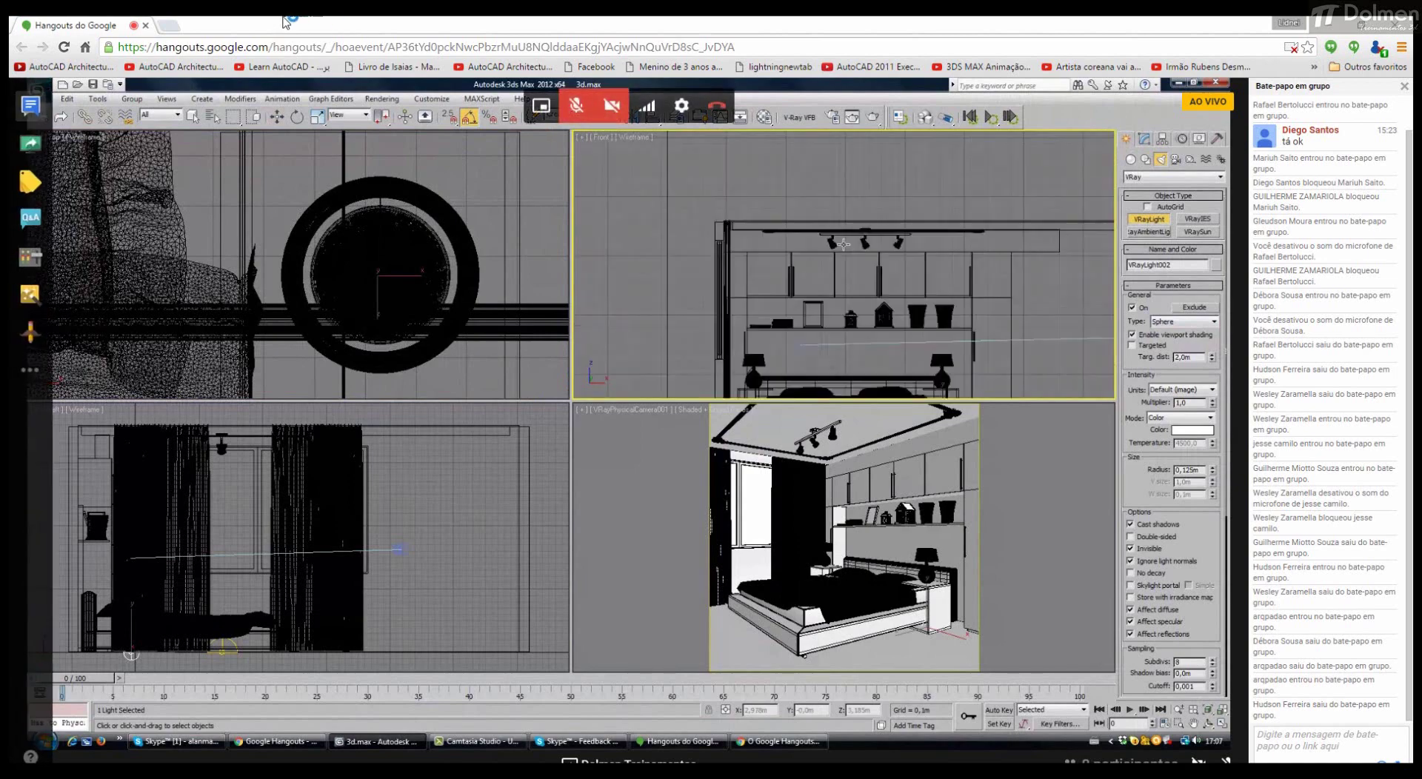
{"action": "scroll", "coordinate": [844, 355], "scroll_direction": "up", "scroll_amount": 8}
{"action": "key", "text": "w"}
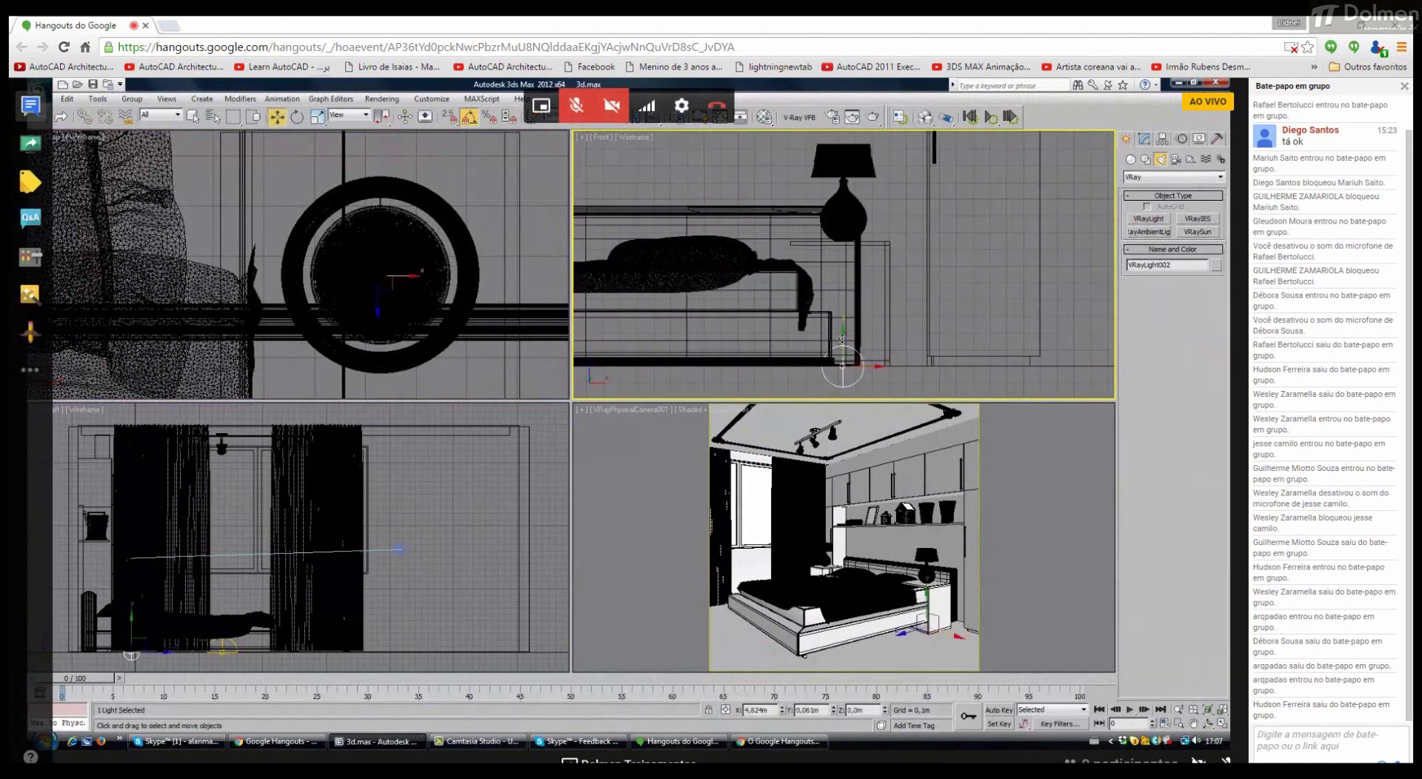
{"action": "left_click_drag", "start_coordinate": [844, 331], "coordinate": [844, 226]}
{"action": "middle_click_drag", "start_coordinate": [844, 237], "coordinate": [846, 325]}
{"action": "scroll", "coordinate": [846, 327], "scroll_direction": "up", "scroll_amount": 3}
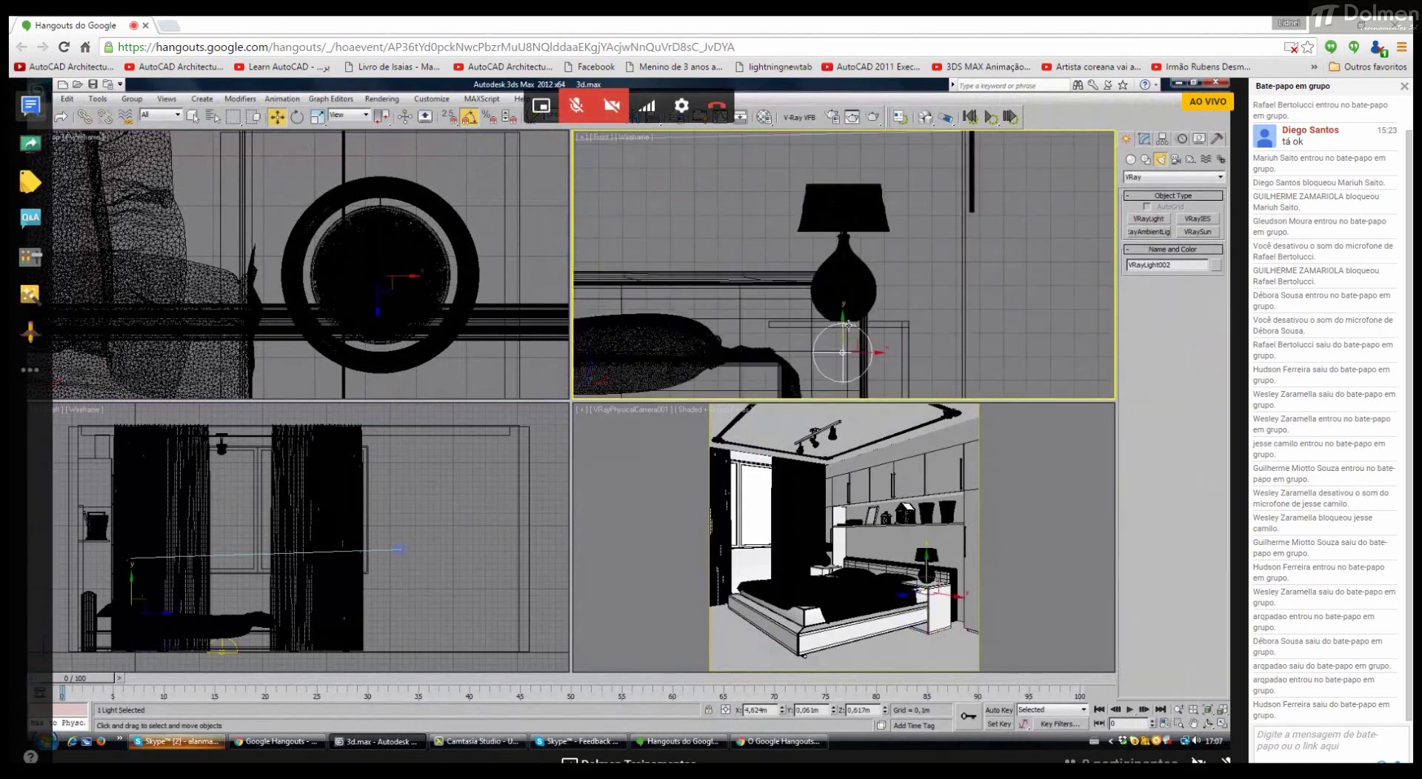
{"action": "left_click_drag", "start_coordinate": [847, 330], "coordinate": [851, 180]}
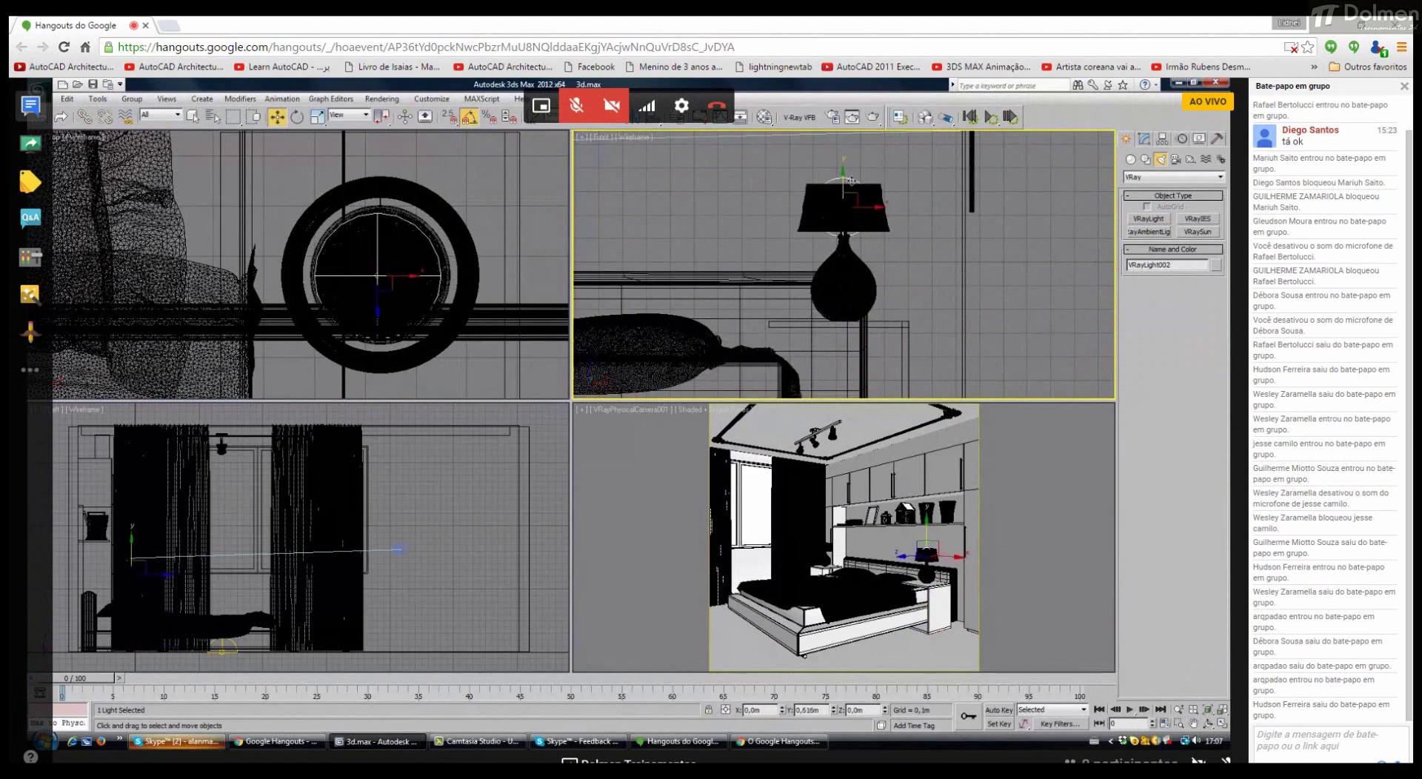
{"action": "scroll", "coordinate": [852, 181], "scroll_direction": "up", "scroll_amount": 4}
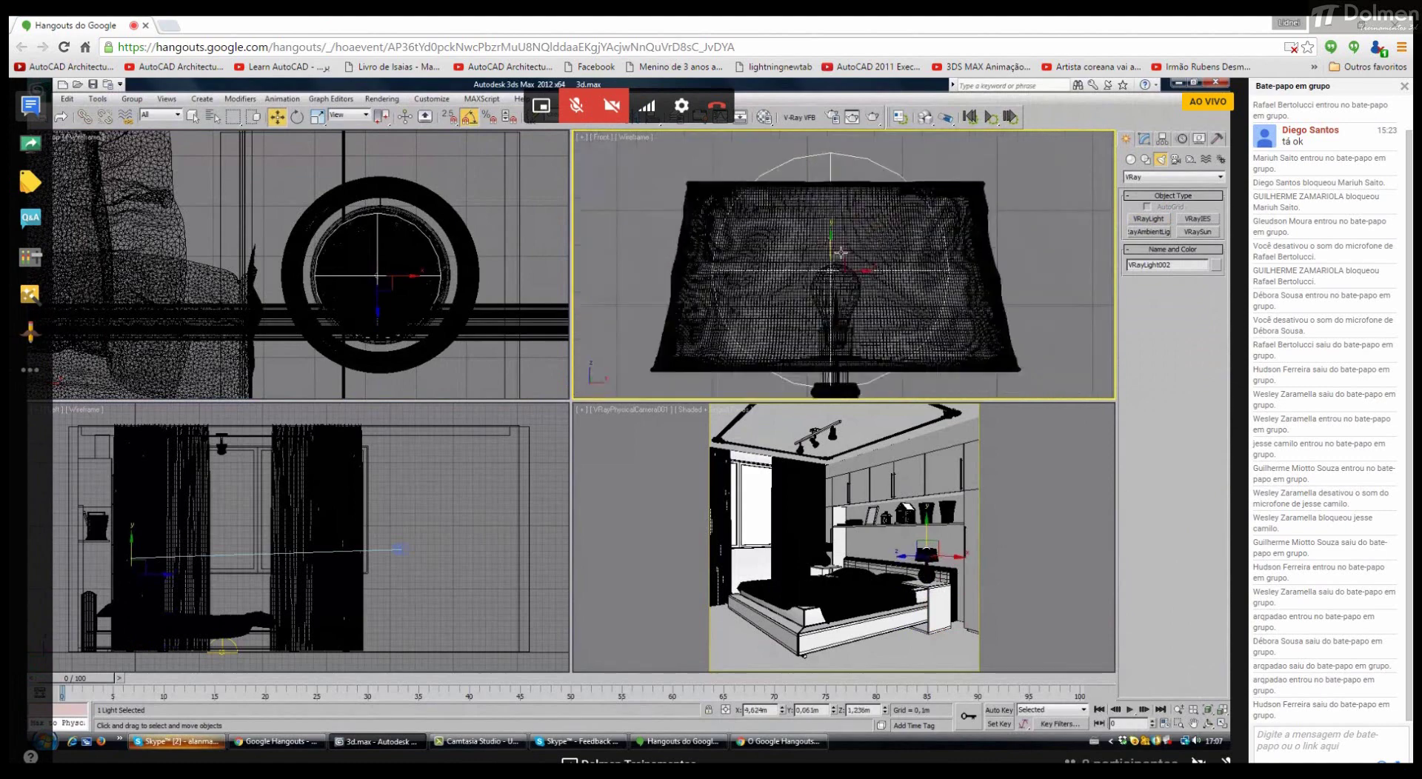
{"action": "left_click_drag", "start_coordinate": [840, 254], "coordinate": [841, 216]}
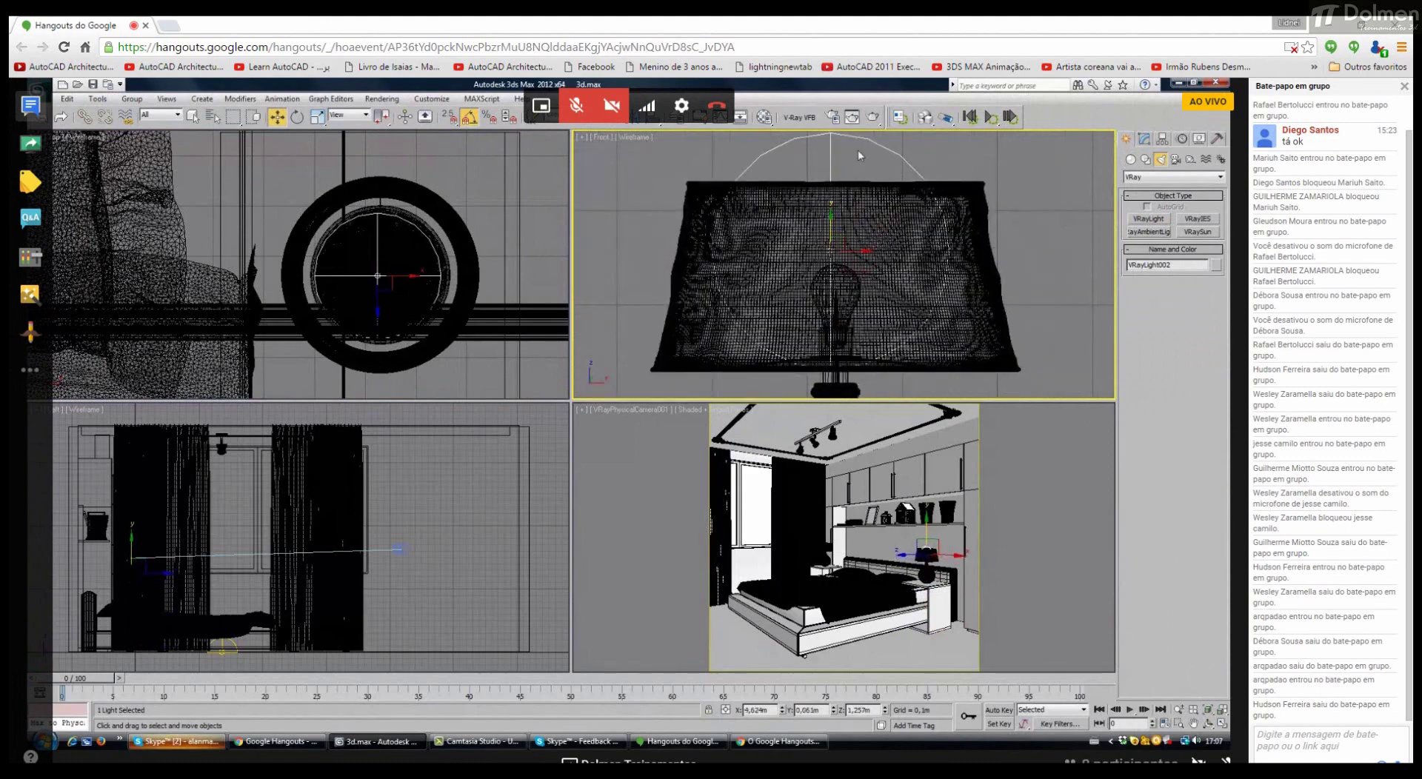
Step: Set the sphere light's radius to 0.065m and centre it in the shade
{"action": "left_click", "coordinate": [1145, 143]}
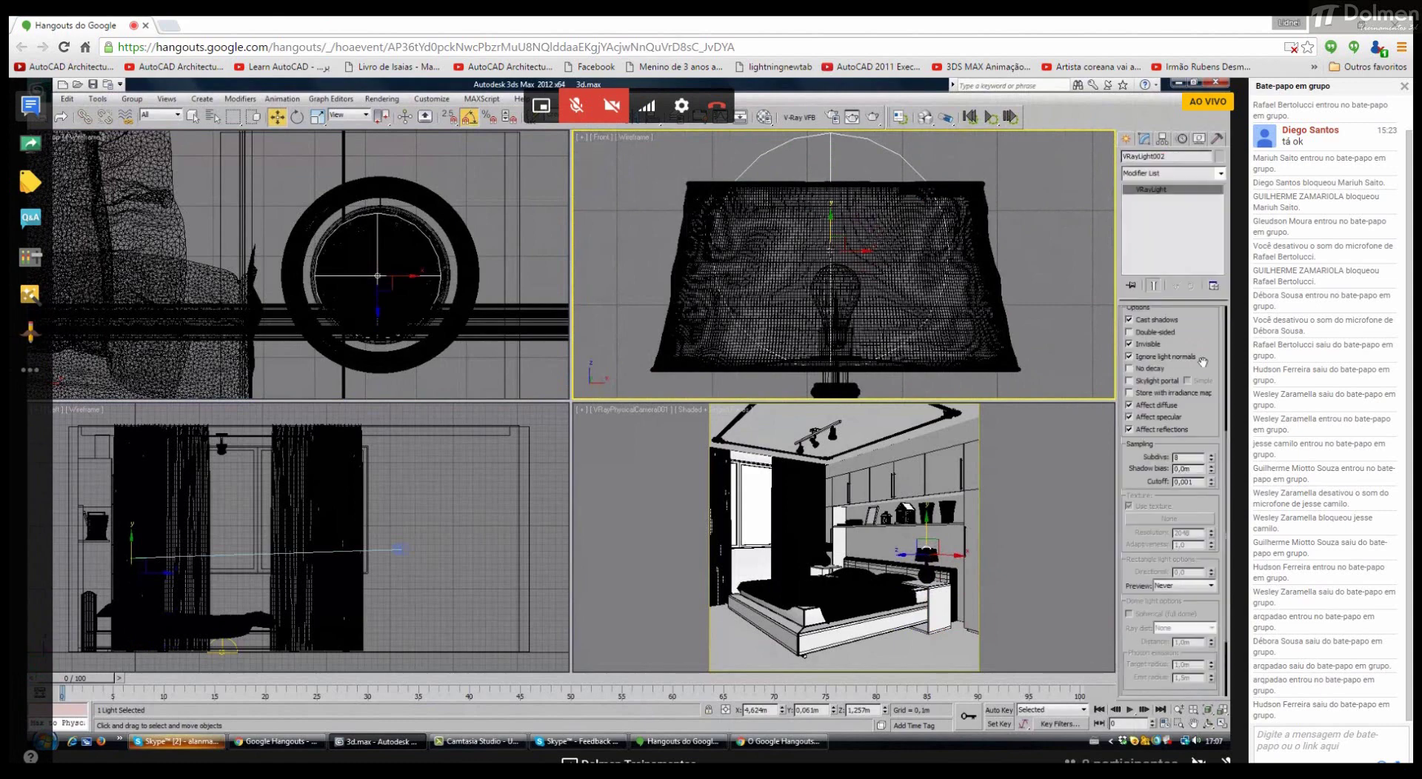
{"action": "scroll", "coordinate": [1202, 362], "scroll_direction": "up", "scroll_amount": 5}
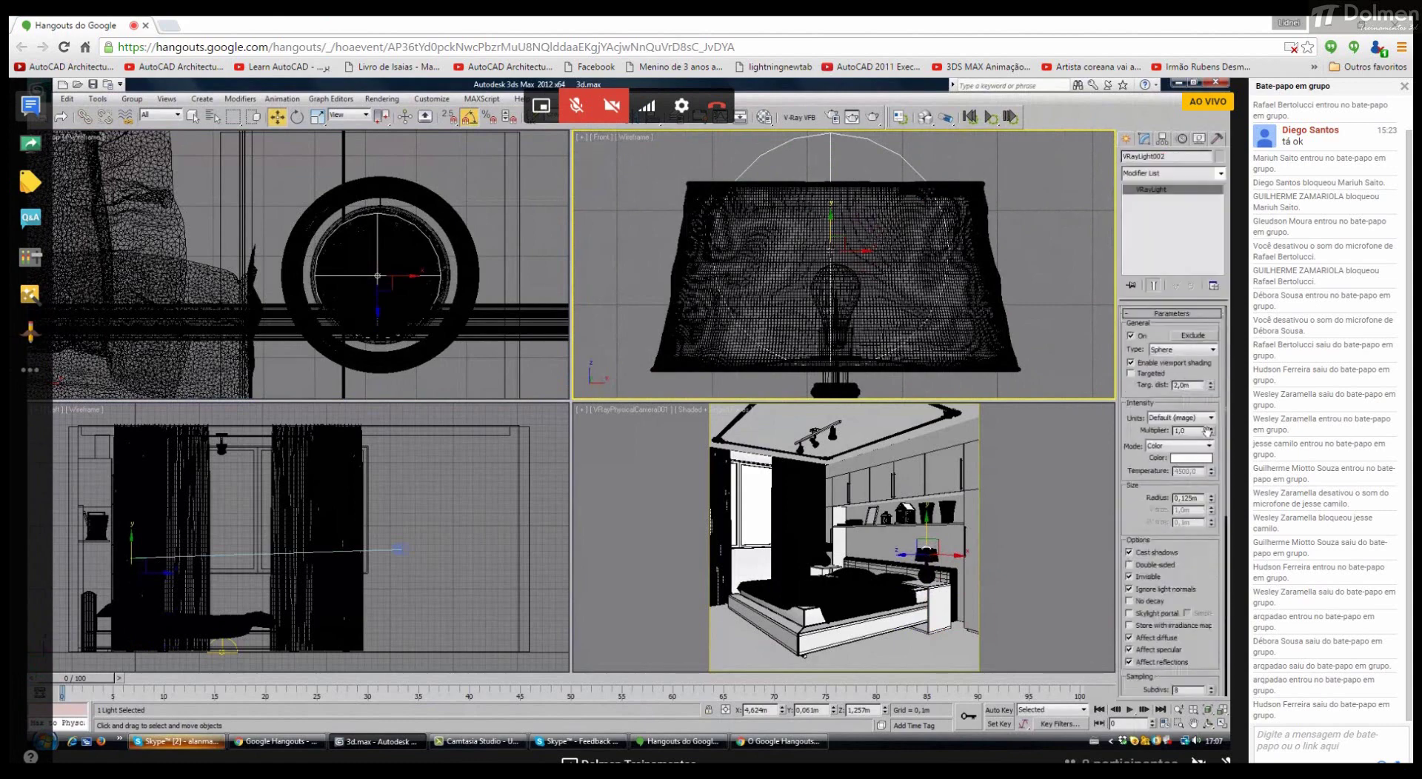
{"action": "left_click_drag", "start_coordinate": [1212, 498], "coordinate": [1210, 528]}
{"action": "left_click_drag", "start_coordinate": [843, 235], "coordinate": [849, 237]}
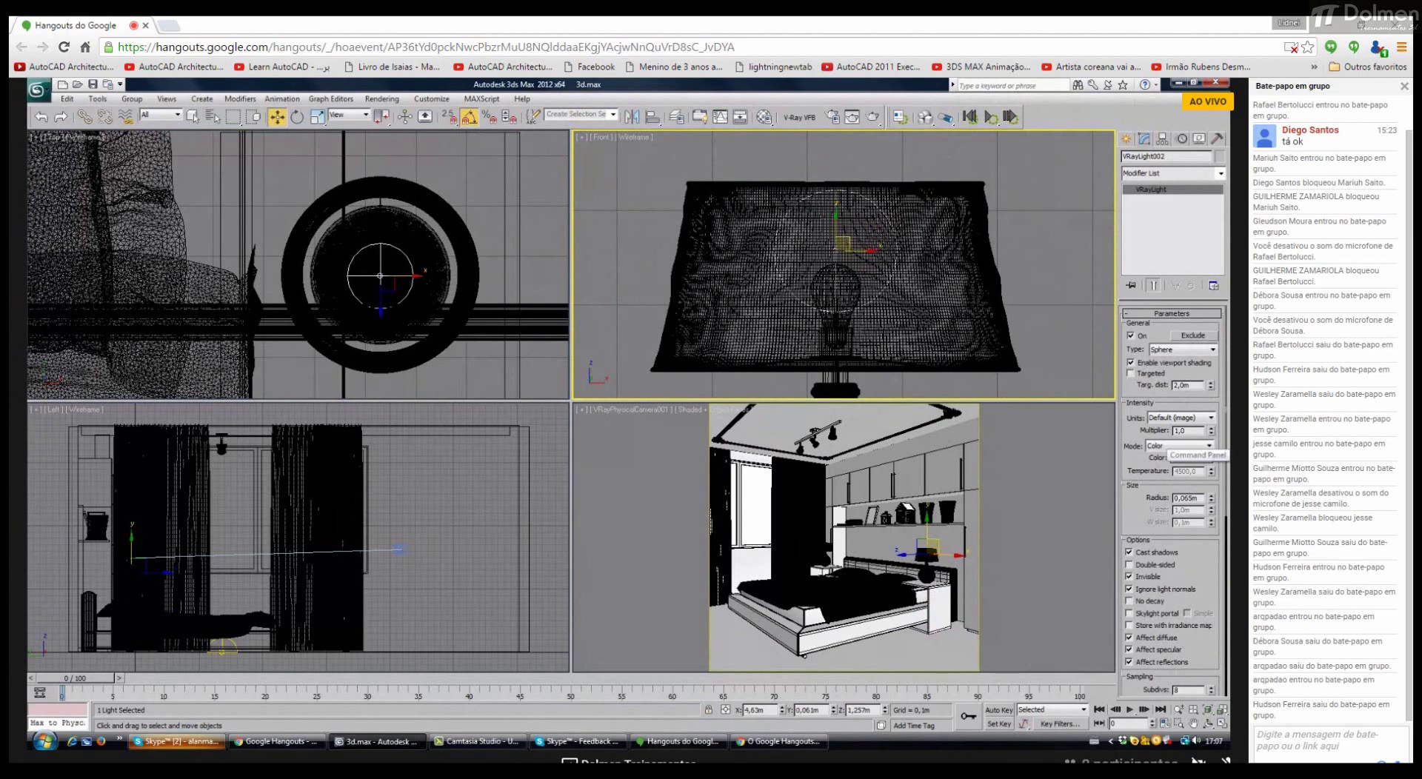
Step: Test-render the camera view, then render a region around the right bedside lamp
{"action": "right_click", "coordinate": [625, 537]}
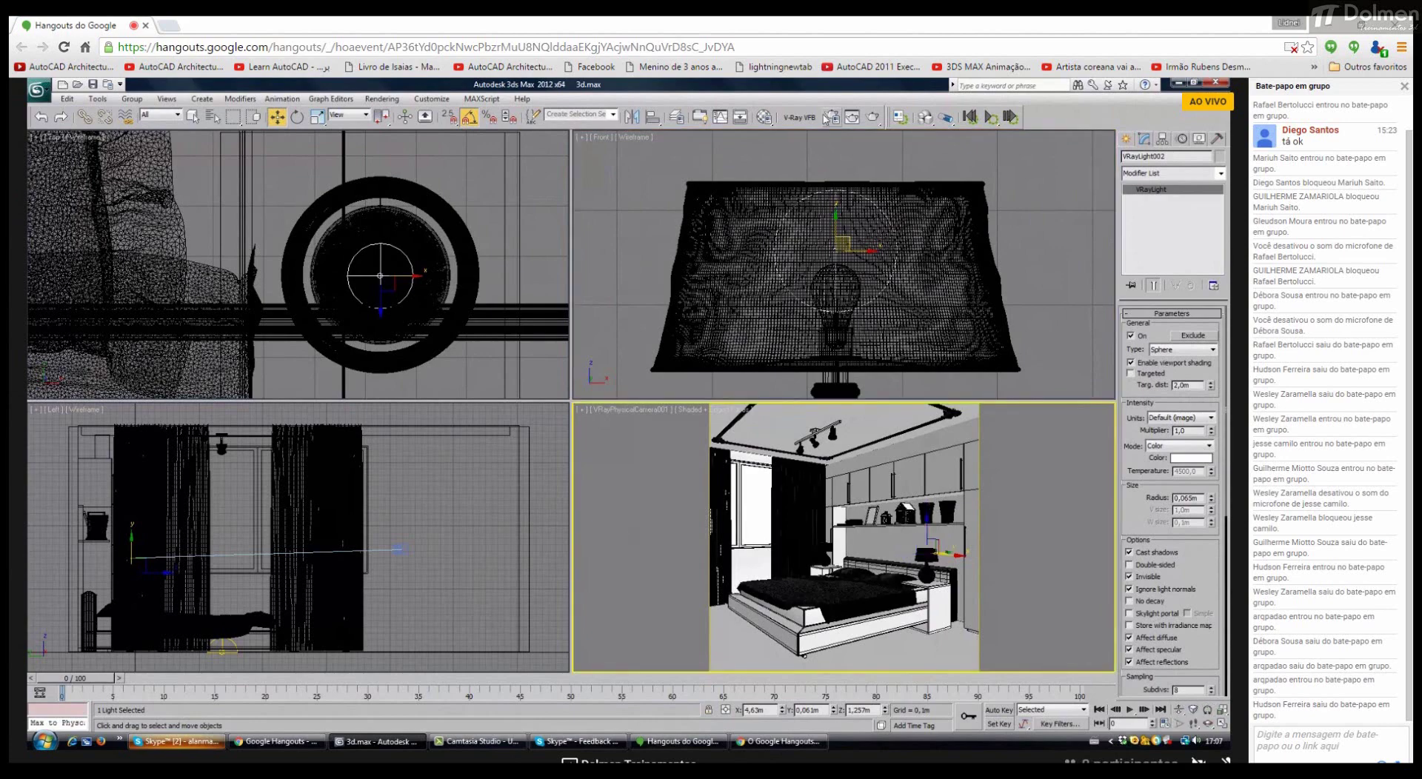
{"action": "key", "text": "shift+q"}
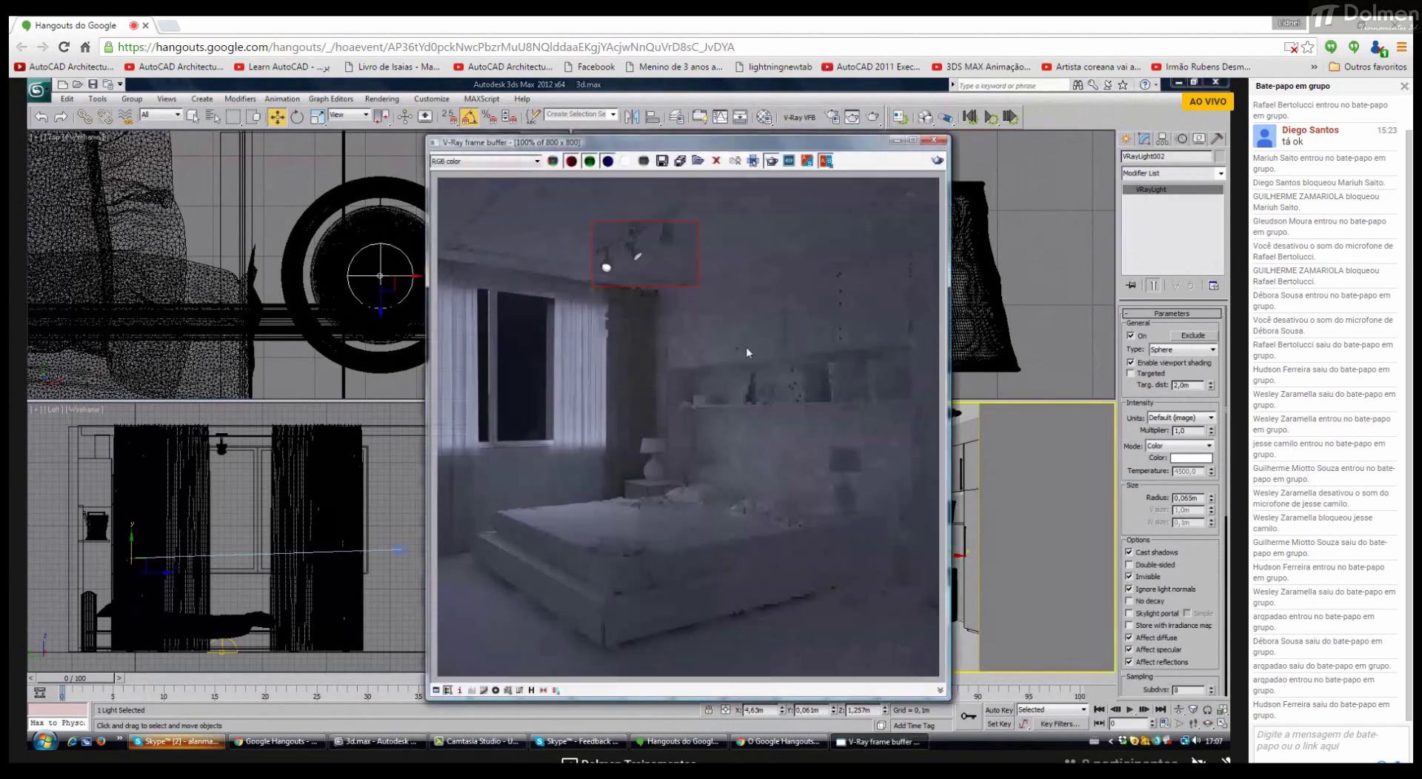
{"action": "left_click_drag", "start_coordinate": [766, 388], "coordinate": [939, 552]}
{"action": "left_click", "coordinate": [927, 176]}
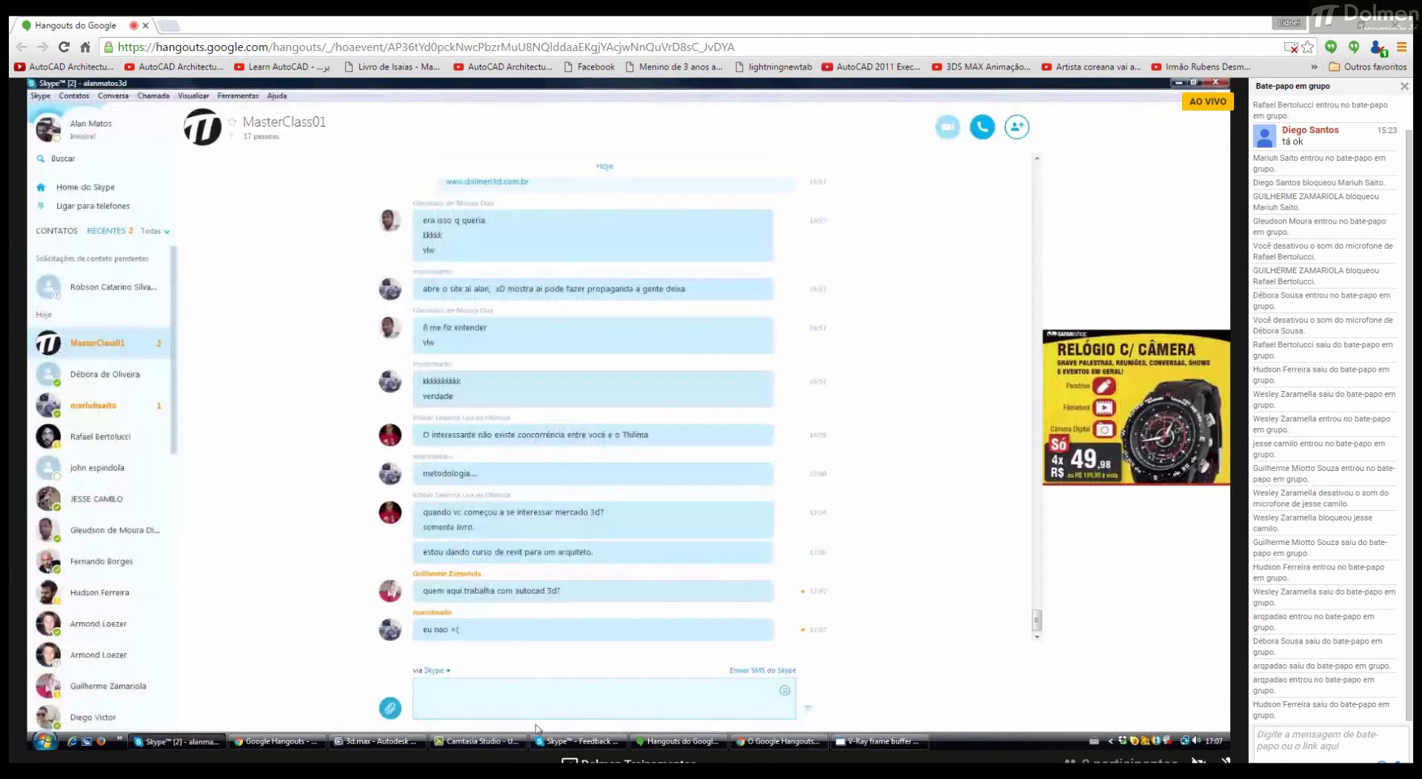
Step: Read the new MasterClass01 chat messages, then switch back to 3ds Max
{"action": "left_click", "coordinate": [503, 711]}
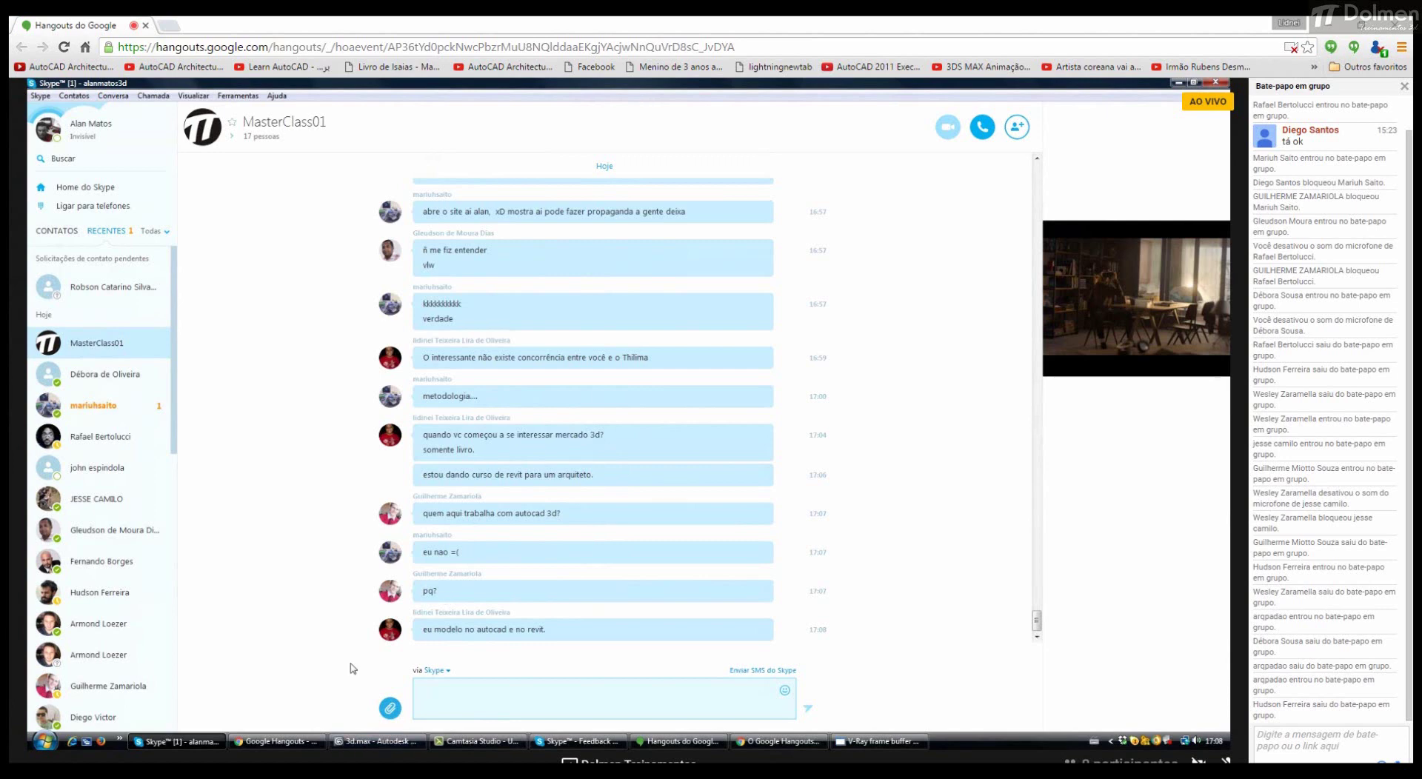
{"action": "left_click", "coordinate": [378, 742]}
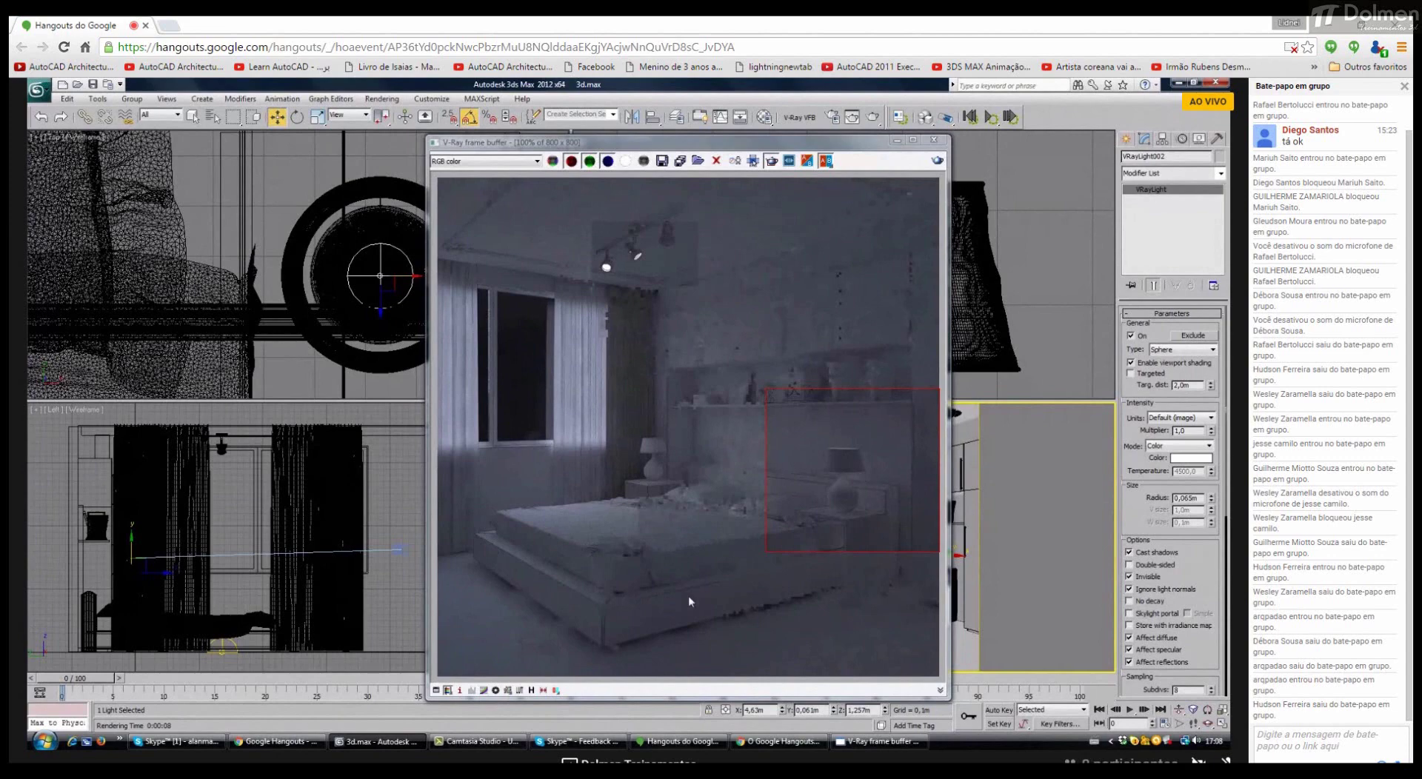
Step: Set the lamp light to Temperature mode at 3500 with multiplier 5, and re-render the lamp region
{"action": "left_click", "coordinate": [1180, 446]}
{"action": "left_click", "coordinate": [1178, 466]}
{"action": "left_click_drag", "start_coordinate": [1174, 471], "coordinate": [1189, 472]}
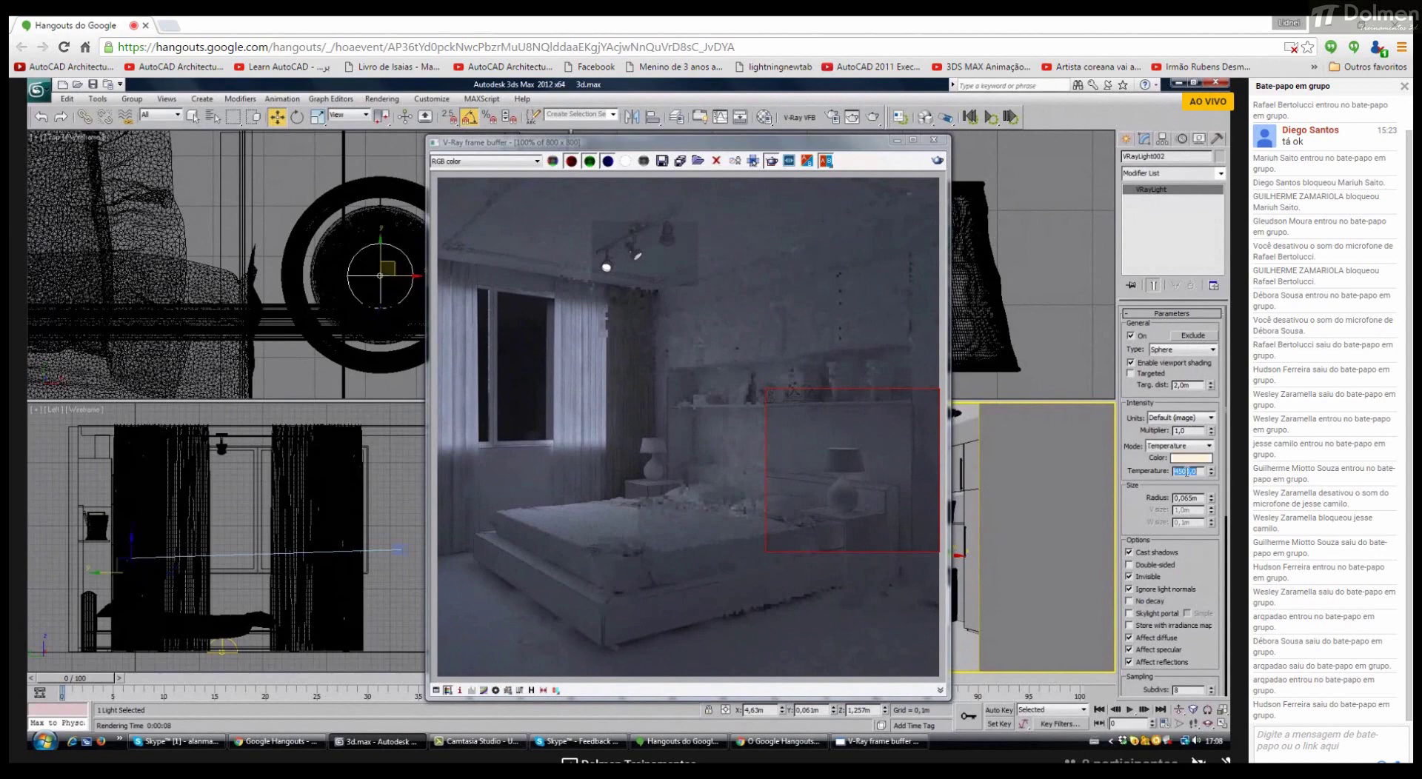
{"action": "type", "text": "3500"}
{"action": "key", "text": "Return"}
{"action": "left_click", "coordinate": [1188, 430]}
{"action": "type", "text": "5"}
{"action": "key", "text": "Return"}
{"action": "left_click", "coordinate": [936, 162]}
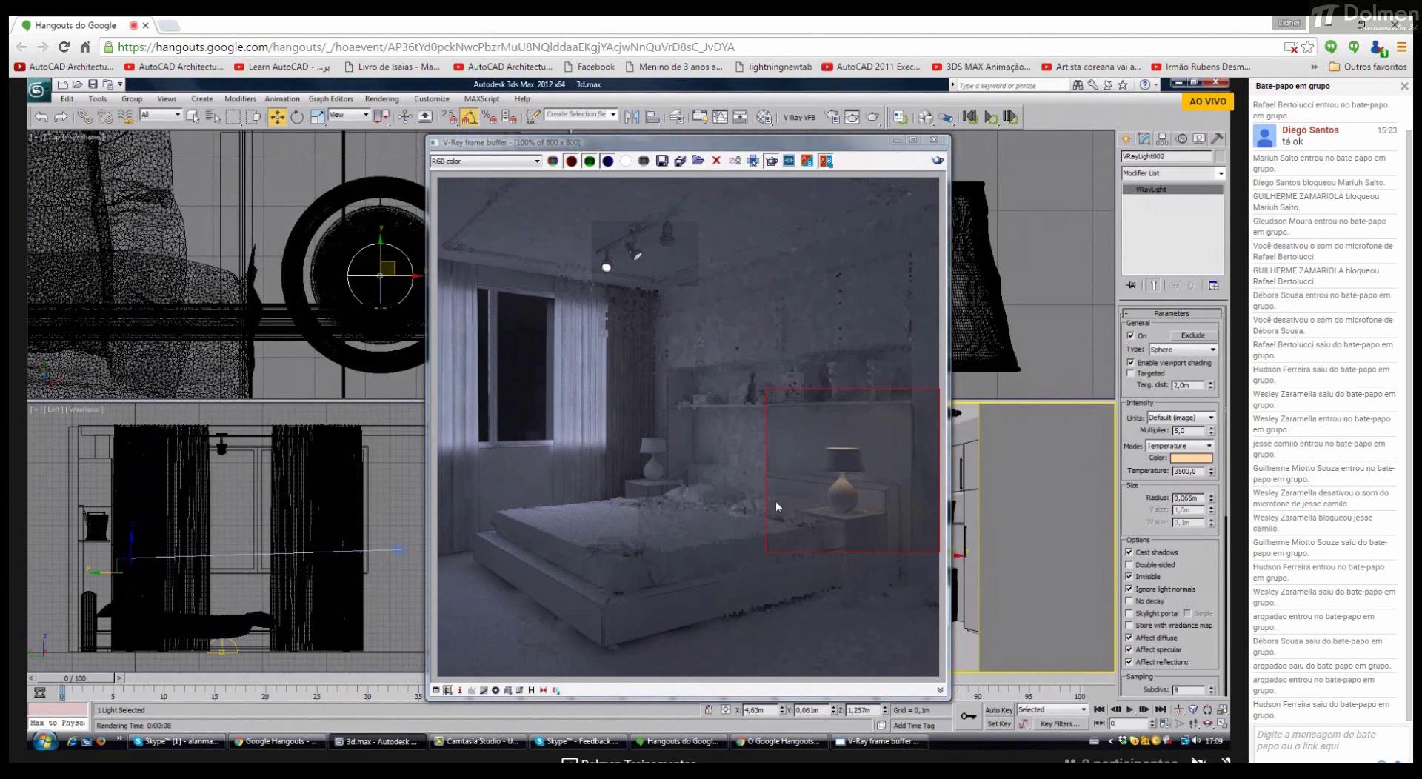
{"action": "mouse_move", "coordinate": [919, 494]}
{"action": "left_mouse_down"}
{"action": "mouse_move", "coordinate": [671, 395]}
{"action": "mouse_move", "coordinate": [936, 549]}
{"action": "left_mouse_up"}
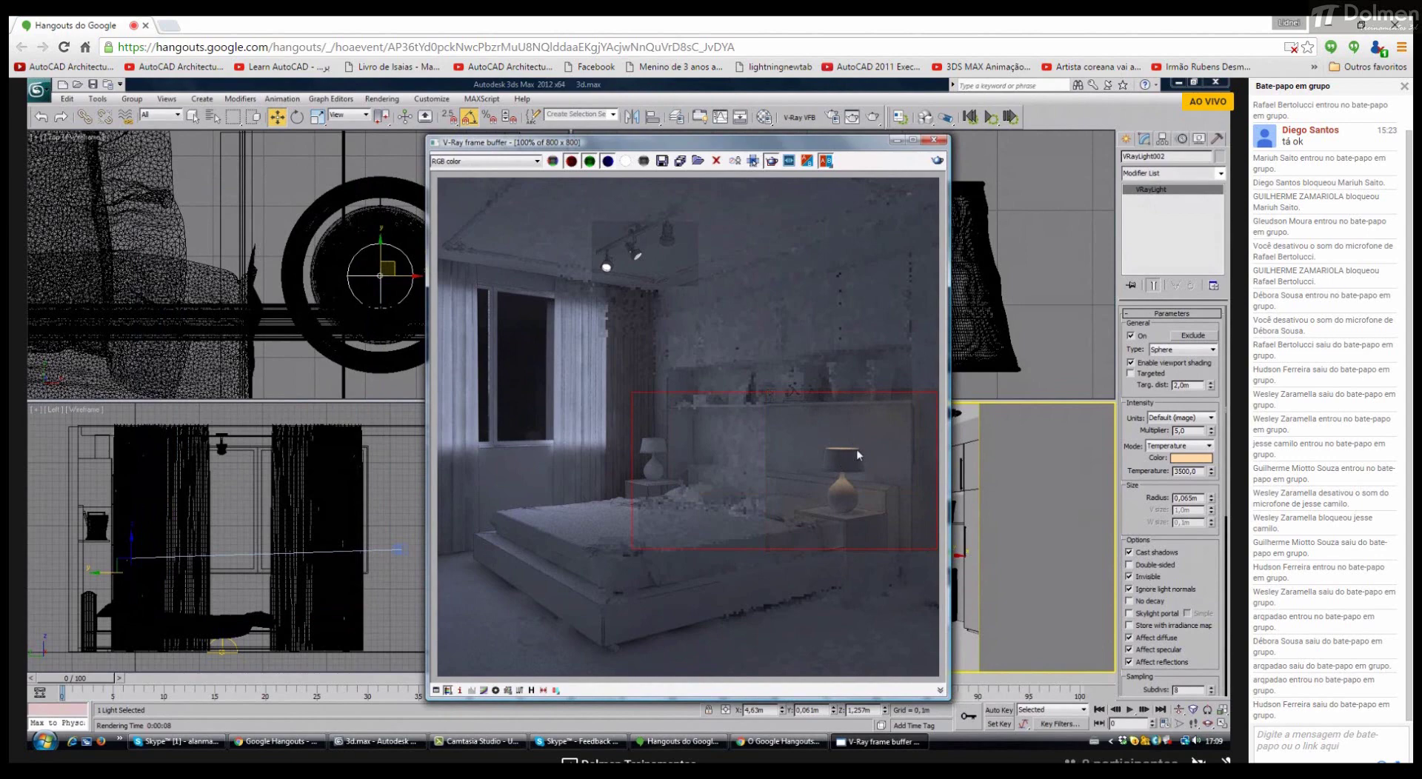
Step: Raise the multiplier to 15, re-render, then set it to 20
{"action": "double_click", "coordinate": [1197, 431]}
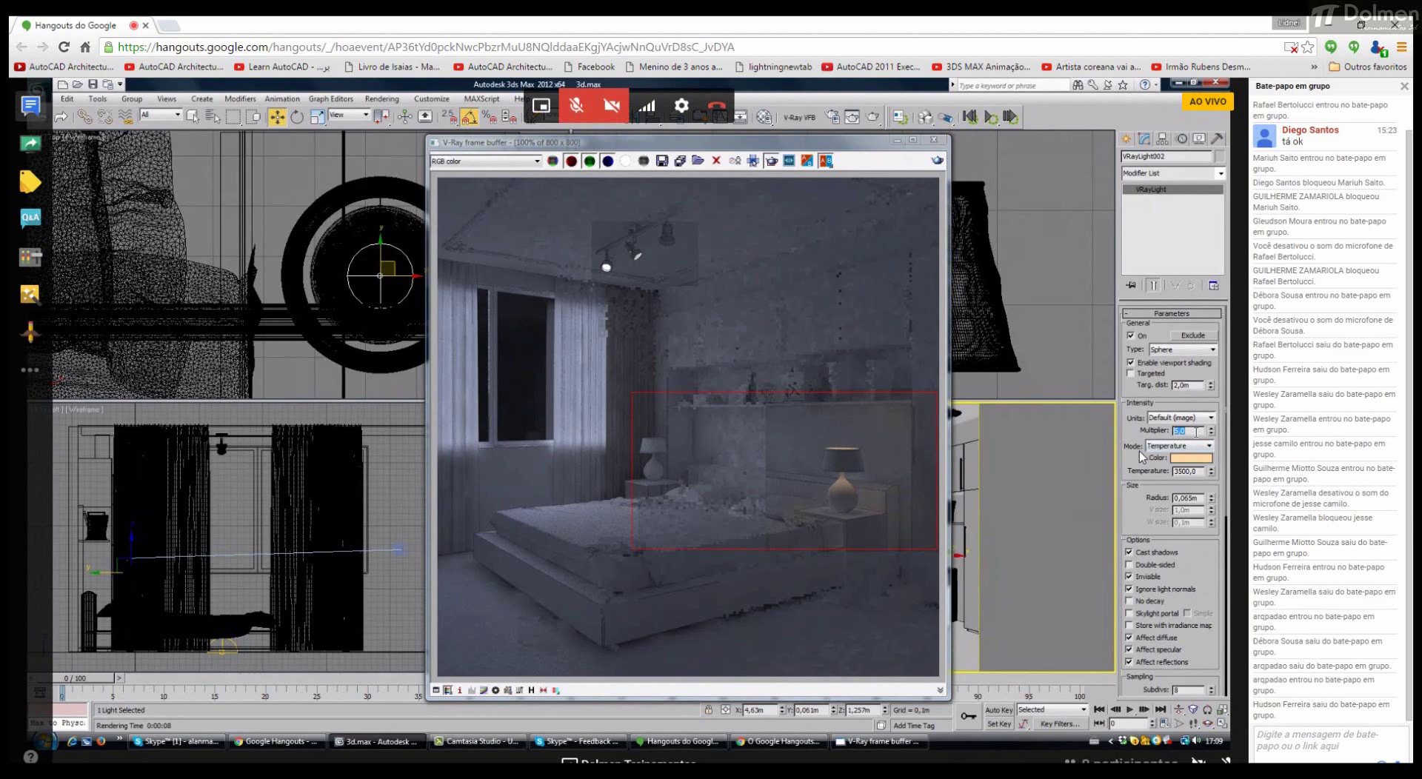
{"action": "type", "text": "15"}
{"action": "key", "text": "Return"}
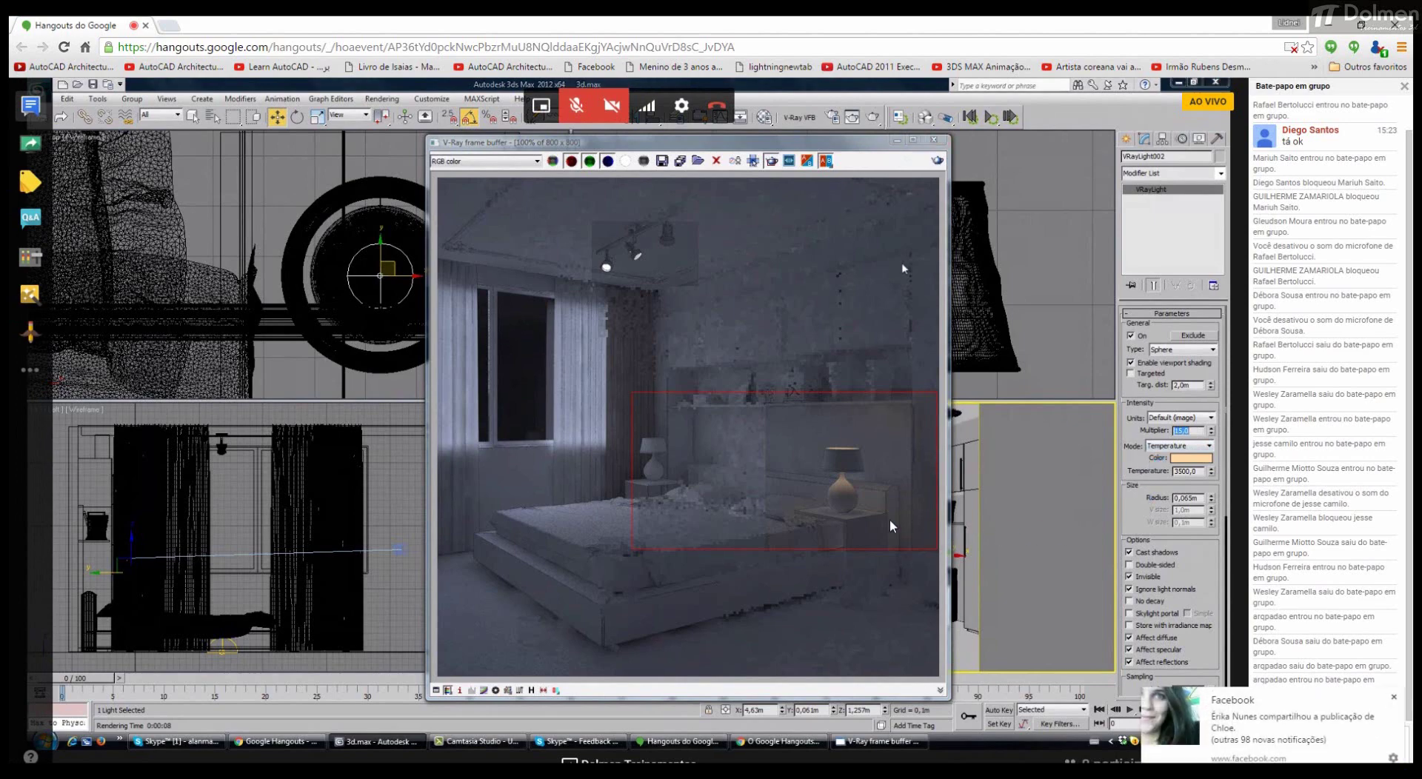
{"action": "key", "text": "shift+q"}
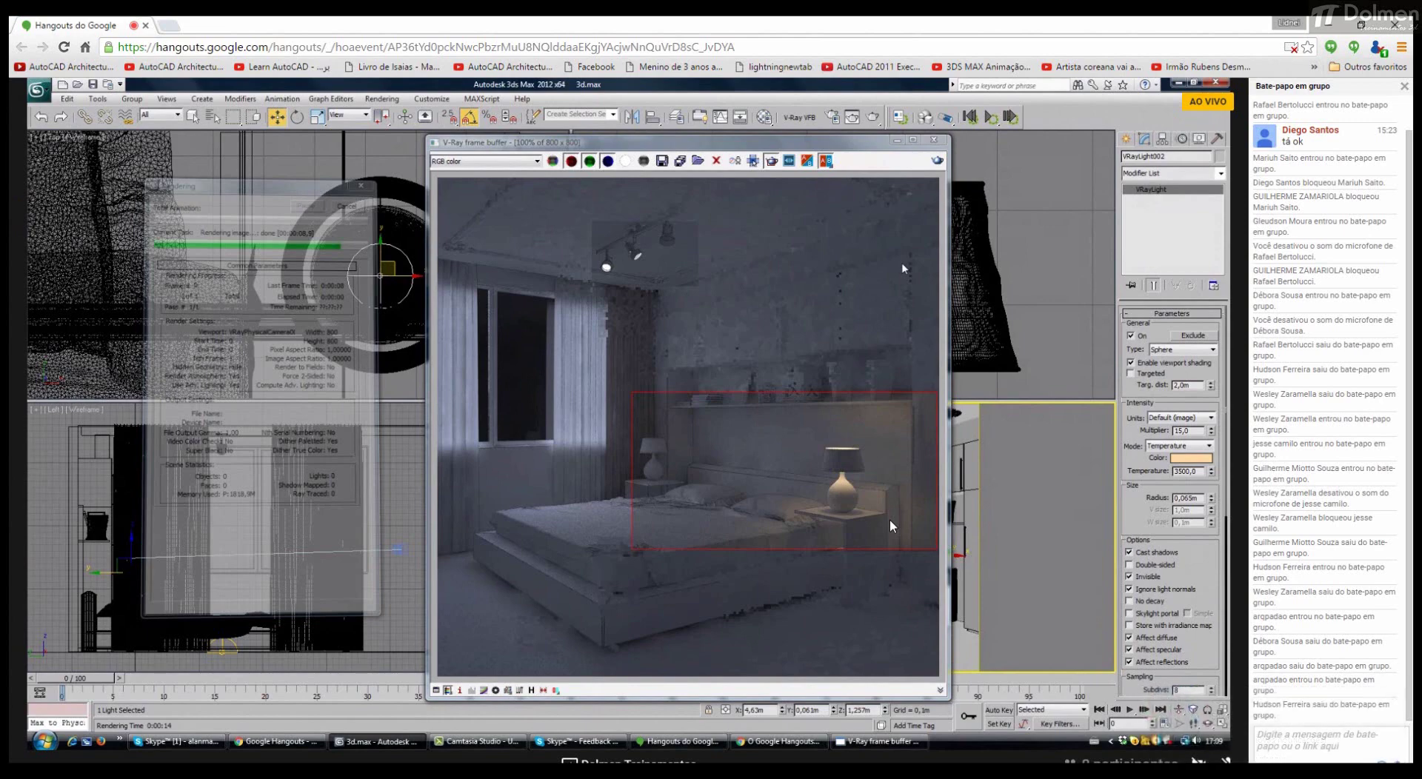
{"action": "type", "text": "20"}
{"action": "key", "text": "Return"}
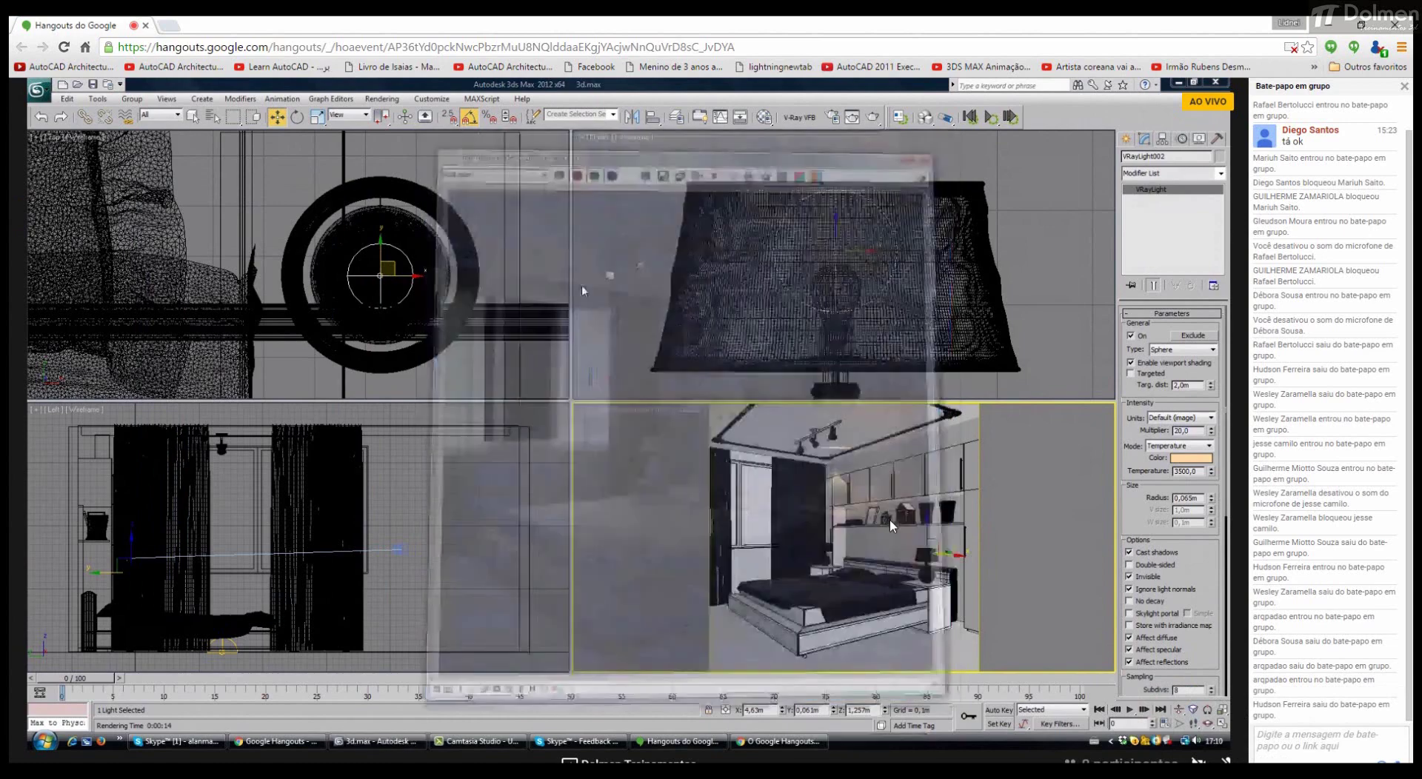
Step: Make an instanced copy of the sphere light in the left lampshade using the maximized Front view
{"action": "scroll", "coordinate": [618, 267], "scroll_direction": "down", "scroll_amount": 5}
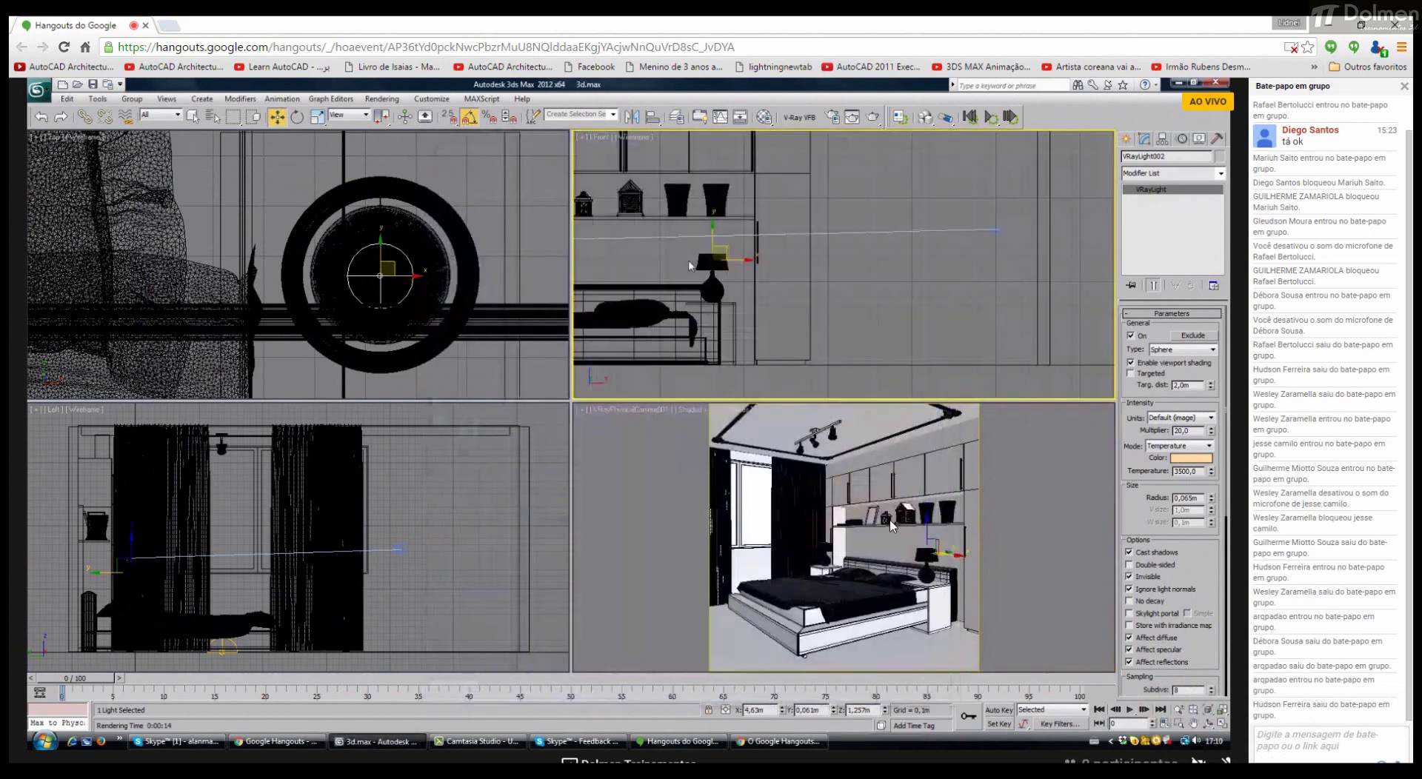
{"action": "key", "text": "alt+w"}
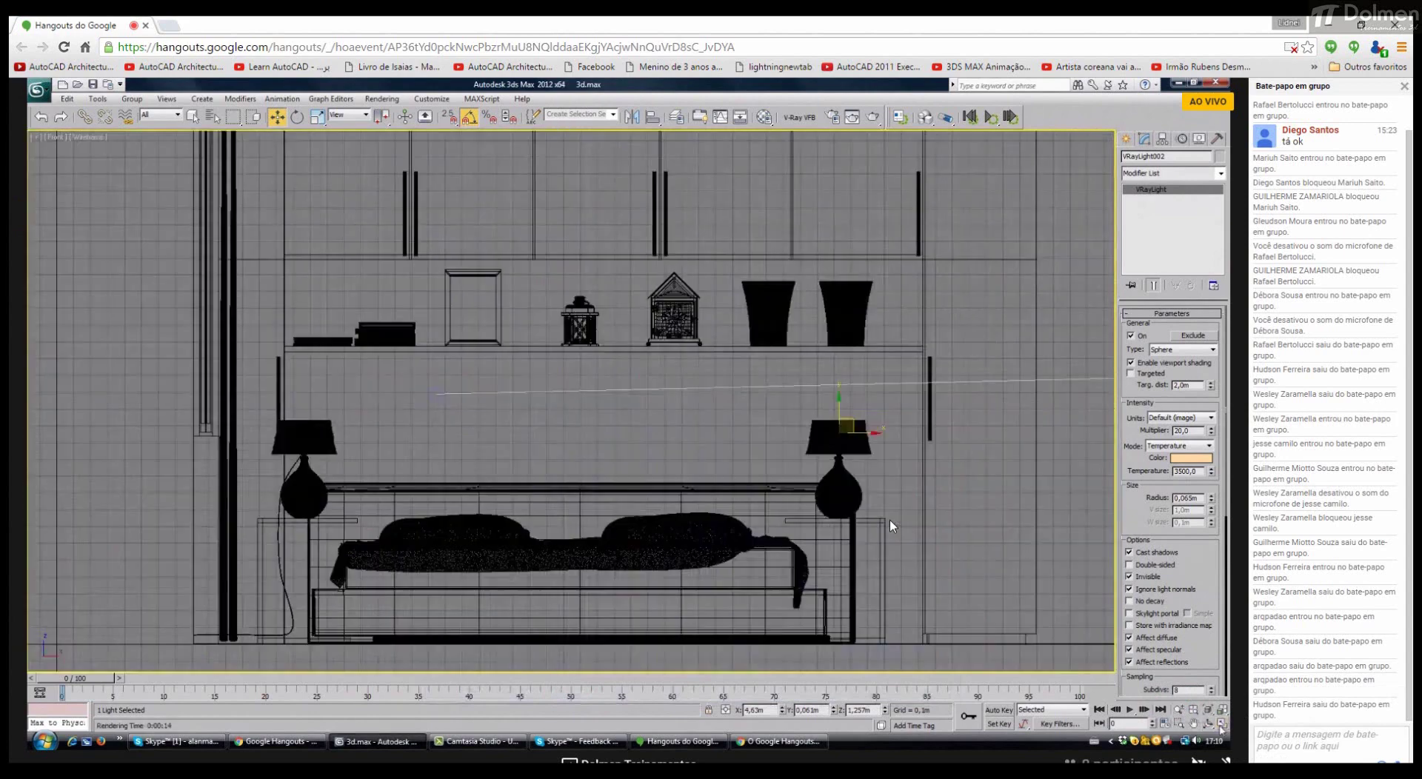
{"action": "scroll", "coordinate": [770, 456], "scroll_direction": "up", "scroll_amount": 2}
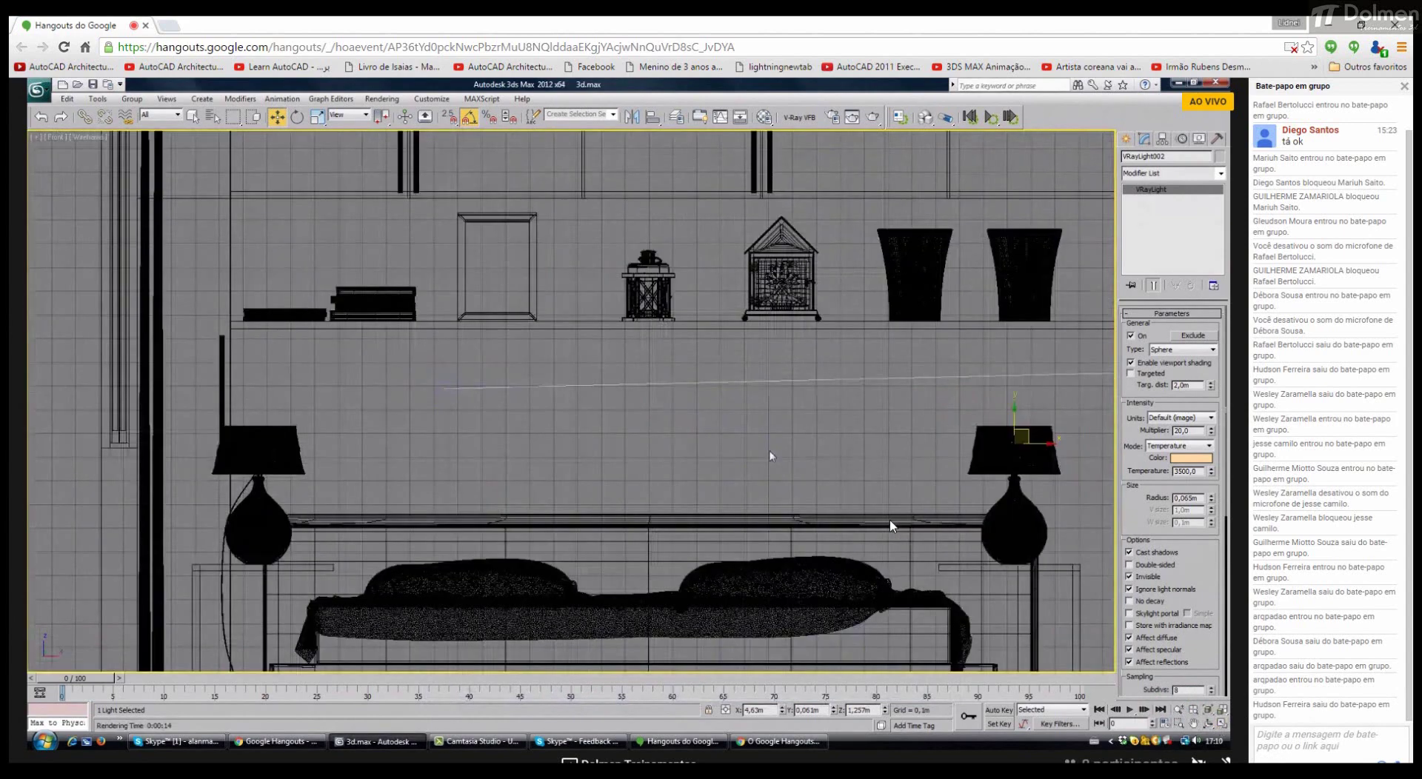
{"action": "left_click_drag", "start_coordinate": [1022, 437], "coordinate": [279, 442], "text": "shift"}
{"action": "left_click", "coordinate": [585, 384]}
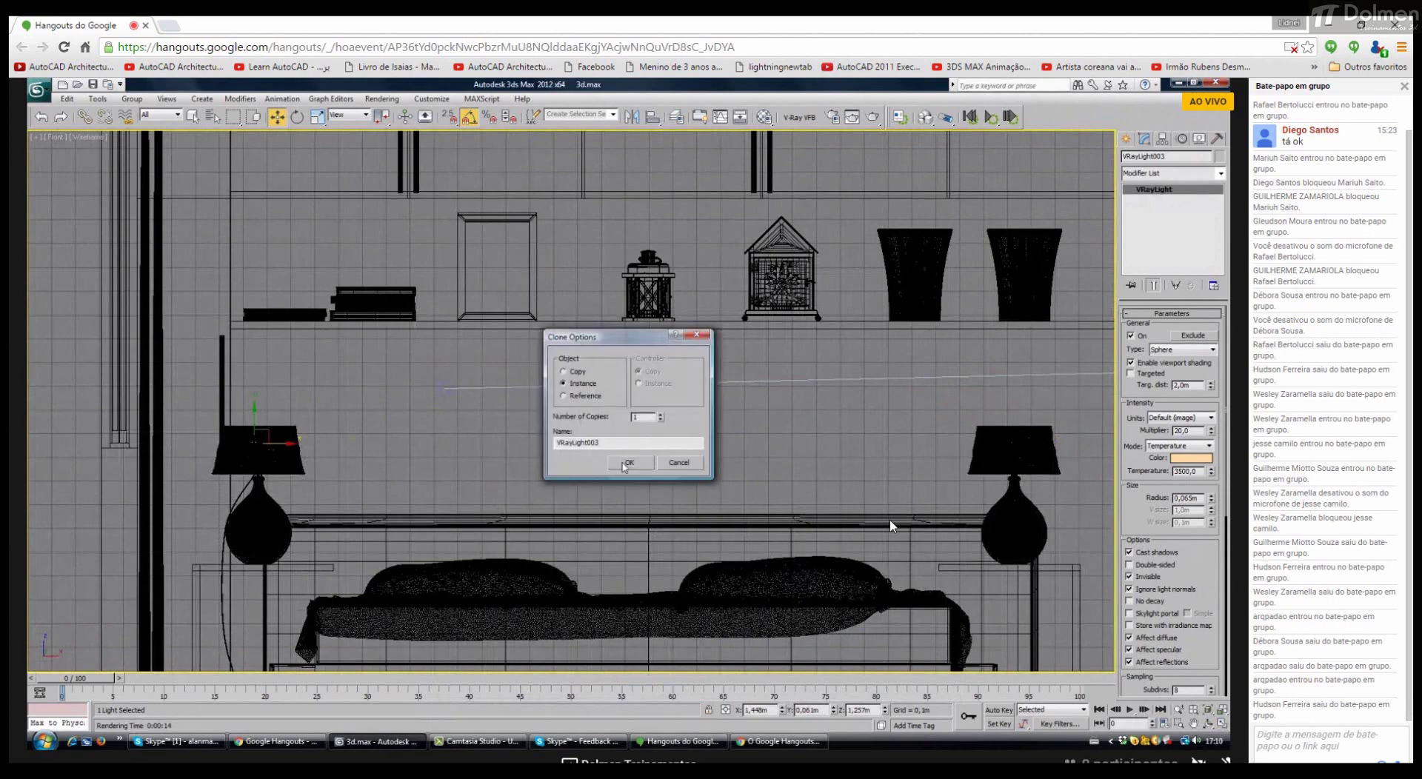
{"action": "left_click", "coordinate": [626, 463]}
{"action": "middle_click_drag", "start_coordinate": [326, 428], "coordinate": [400, 435]}
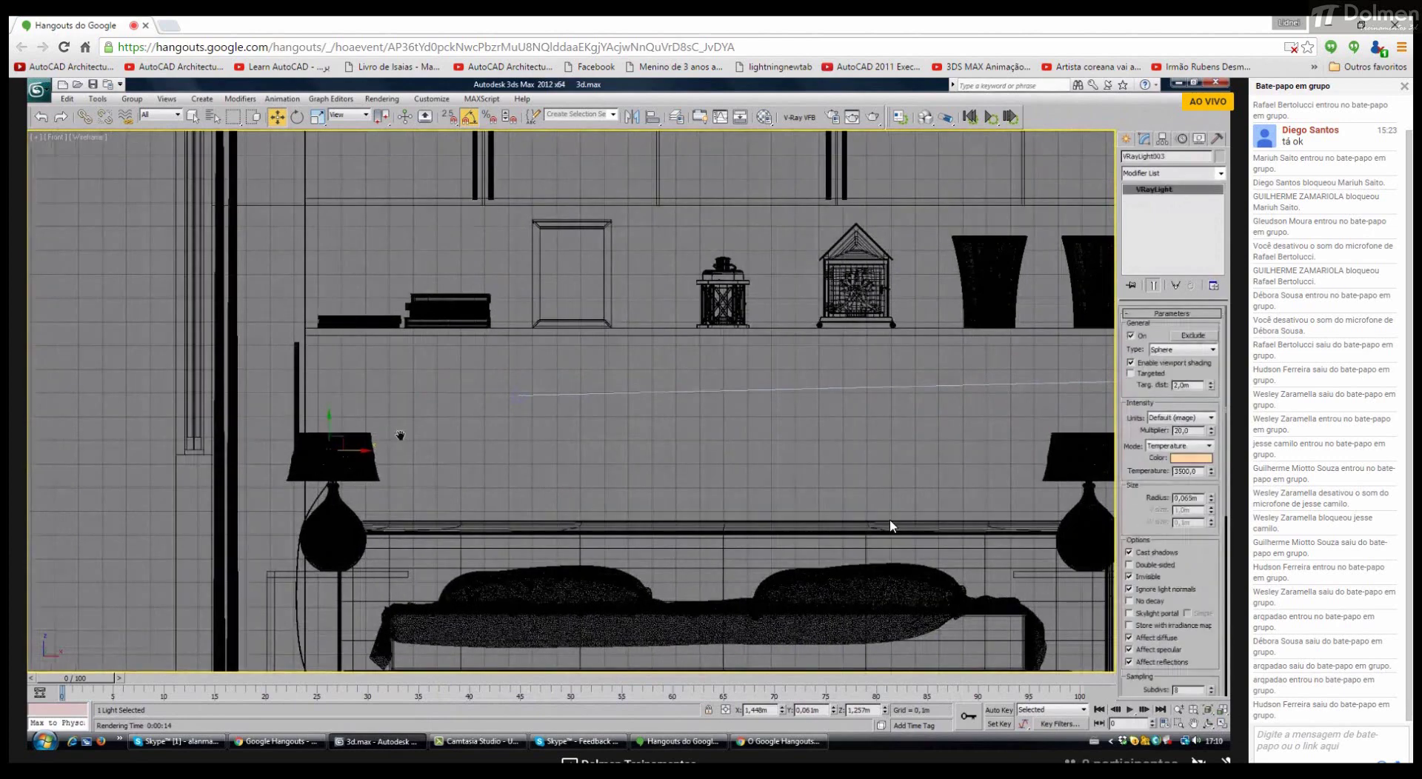
{"action": "scroll", "coordinate": [332, 445], "scroll_direction": "up", "scroll_amount": 6}
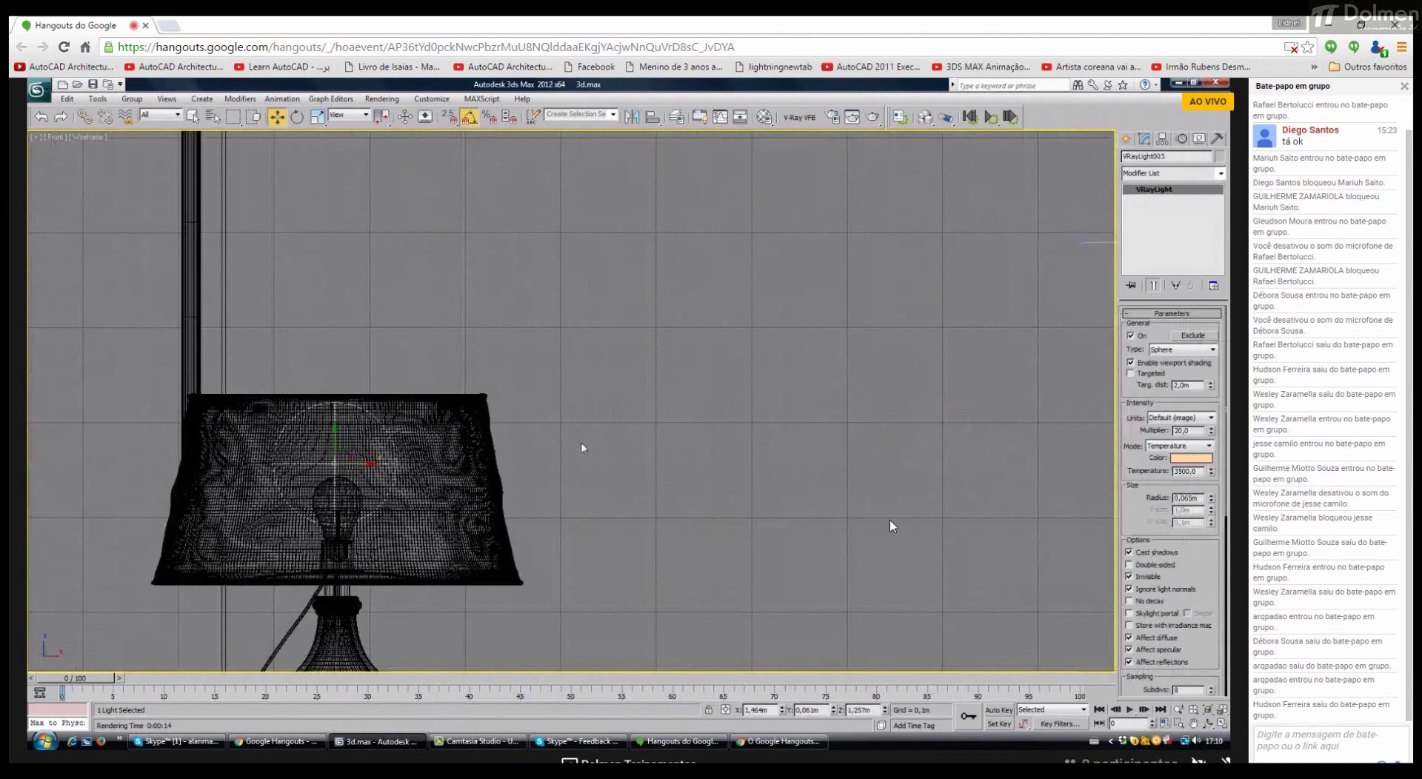
{"action": "scroll", "coordinate": [892, 524], "scroll_direction": "down", "scroll_amount": 3}
{"action": "key", "text": "alt+w"}
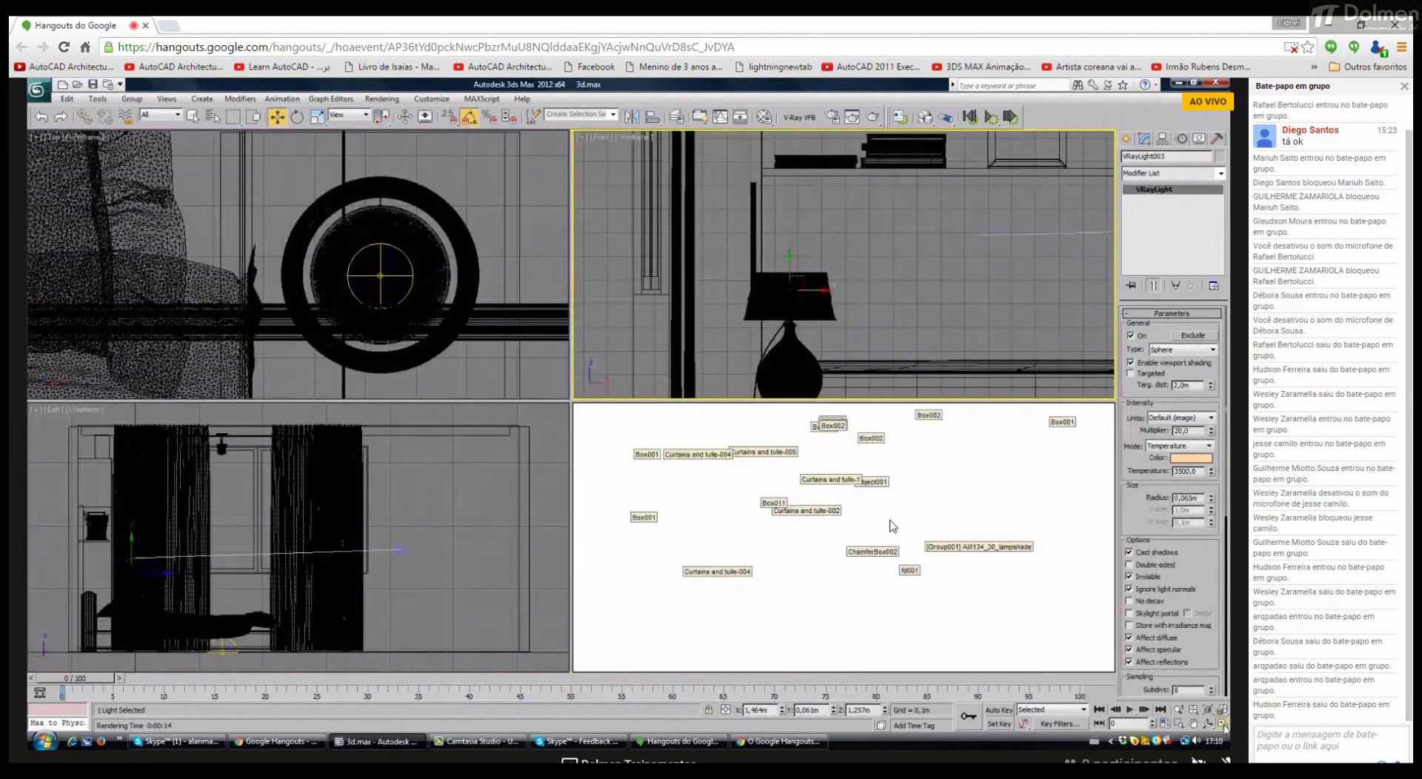
{"action": "right_click", "coordinate": [892, 524]}
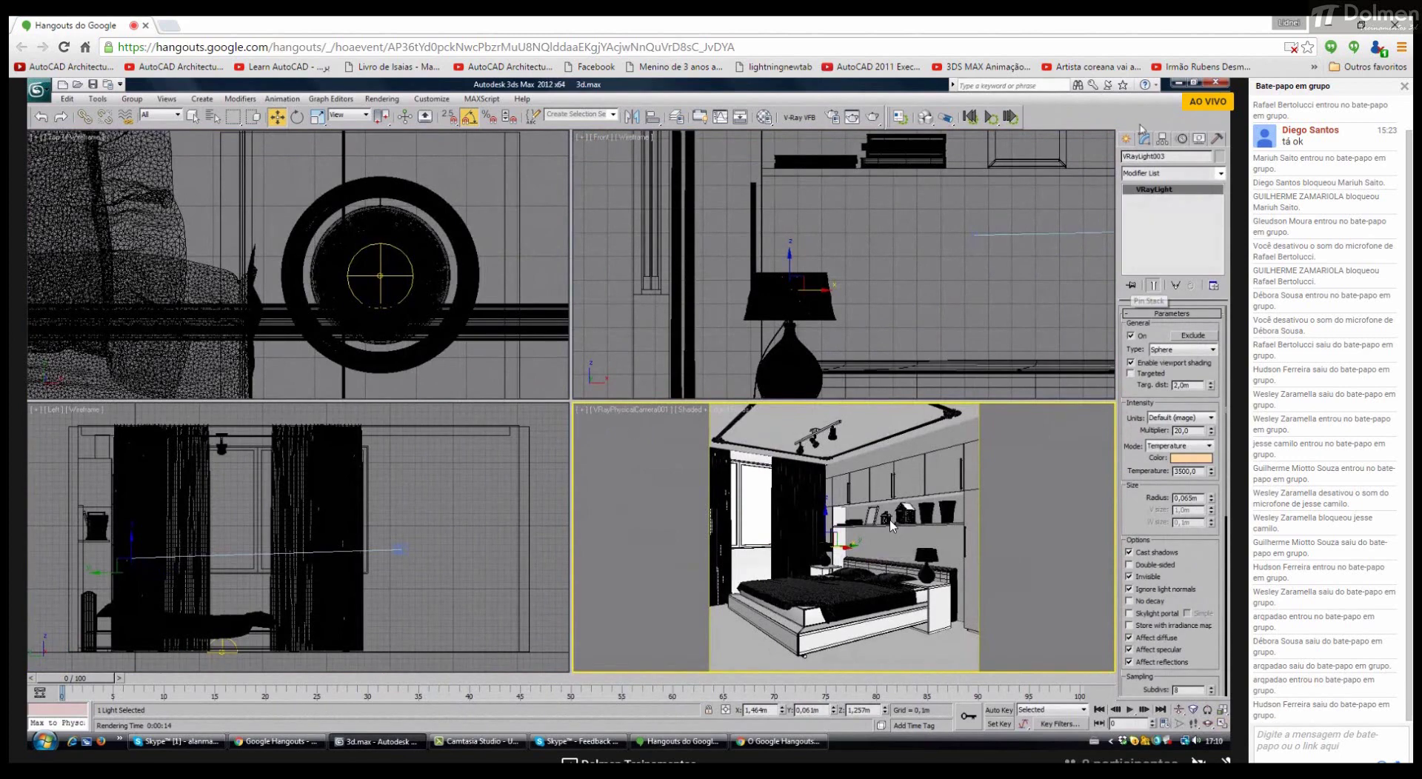
Step: Create a VRayIES light from the left ceiling spot down to the floor in Front view
{"action": "left_click", "coordinate": [1198, 220]}
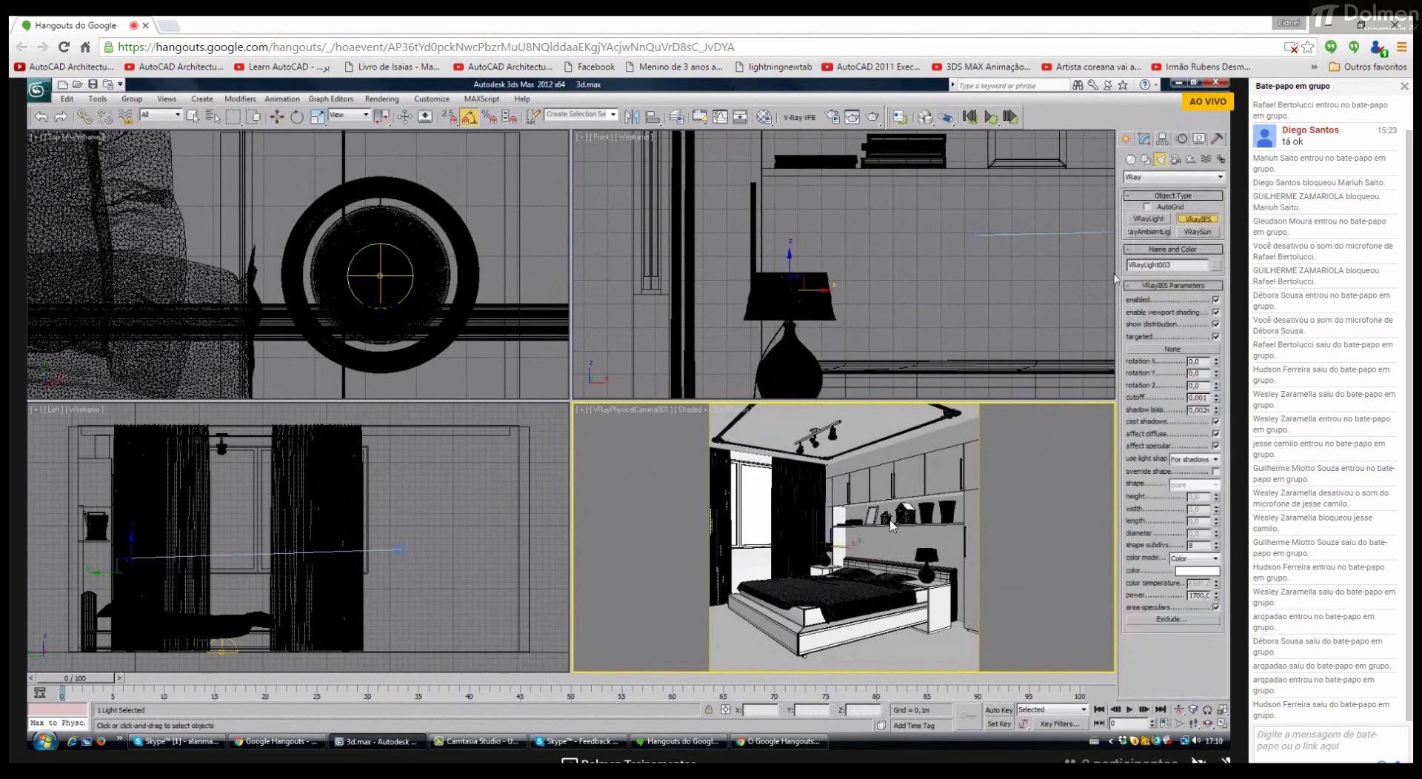
{"action": "middle_click_drag", "start_coordinate": [939, 261], "coordinate": [924, 295]}
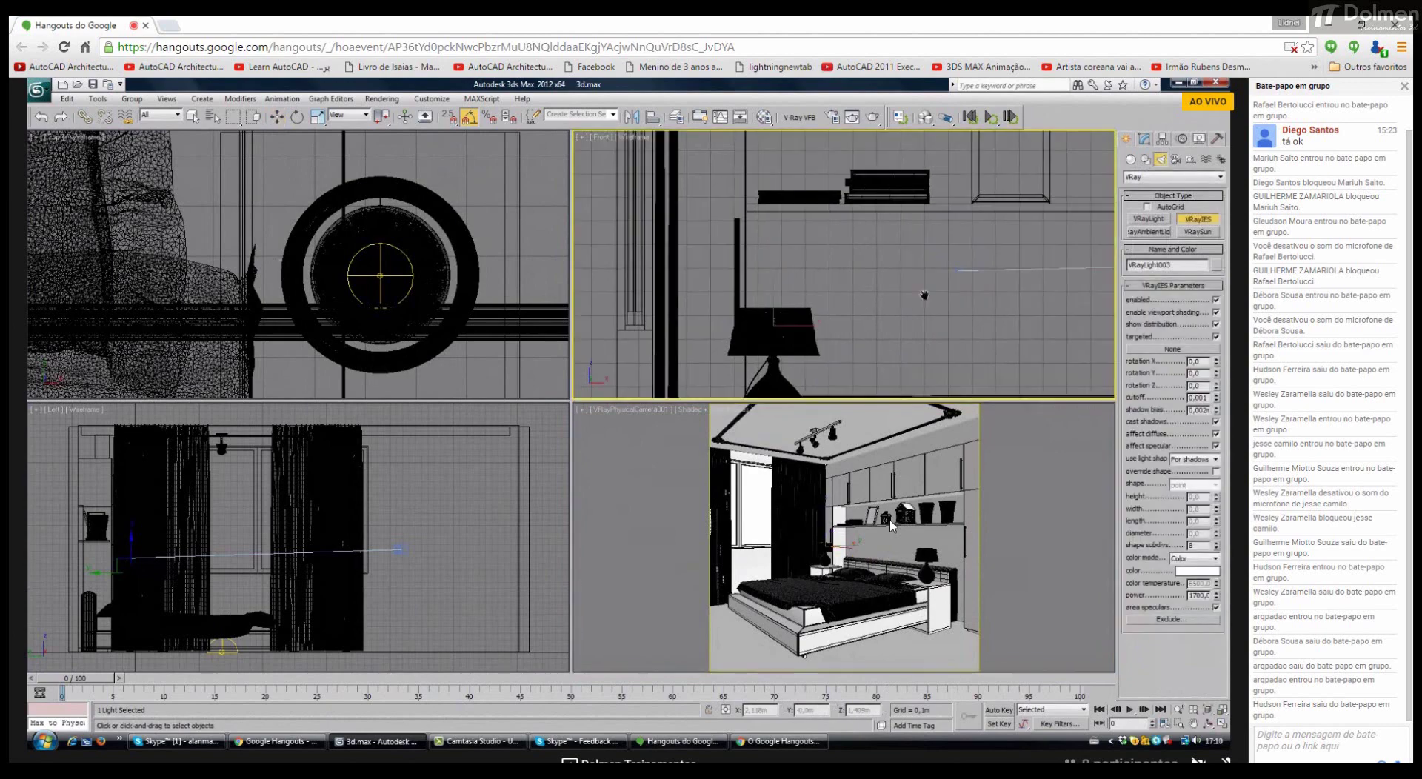
{"action": "scroll", "coordinate": [924, 295], "scroll_direction": "down", "scroll_amount": 4}
{"action": "scroll", "coordinate": [904, 297], "scroll_direction": "down", "scroll_amount": 2}
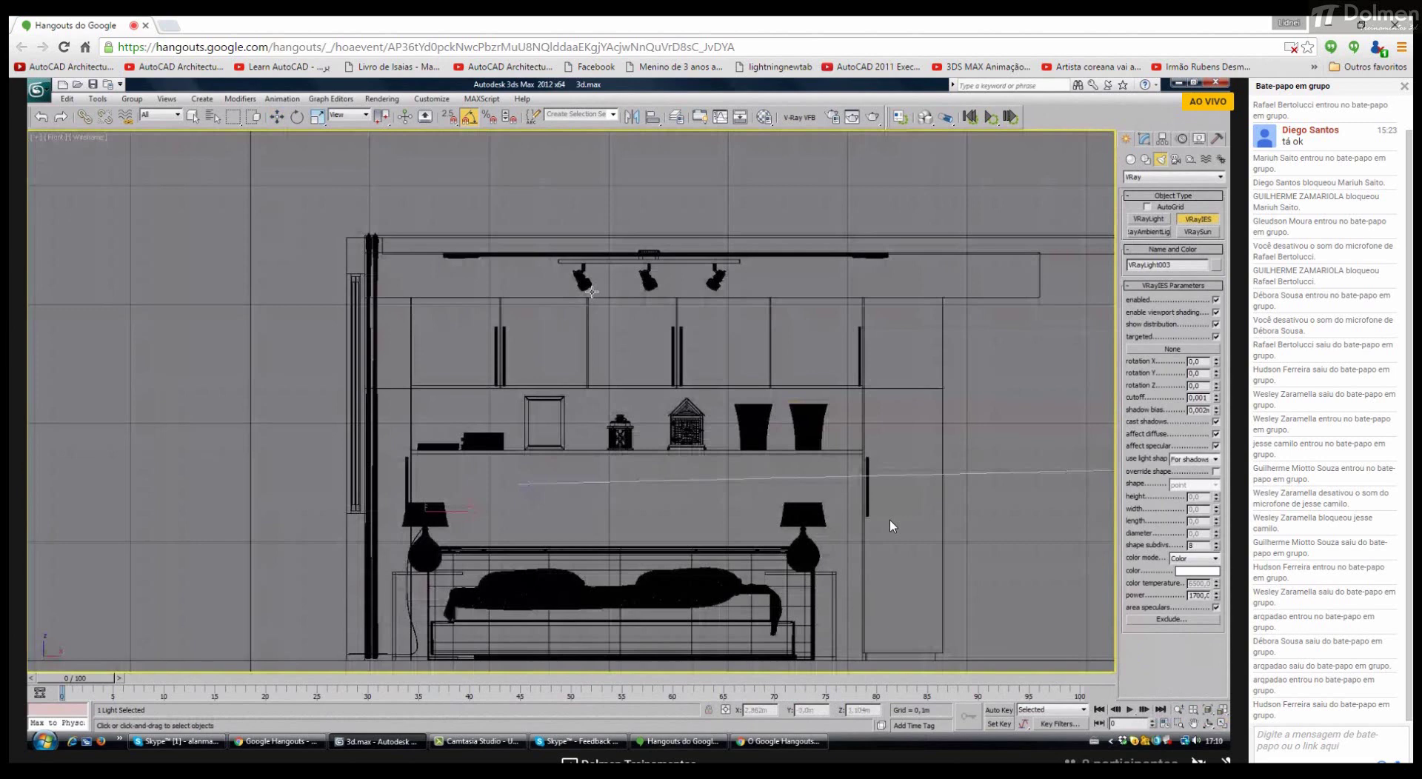
{"action": "left_click_drag", "start_coordinate": [590, 294], "coordinate": [774, 656]}
Step: Restore the four-view layout and select the ceiling track with its three spots
{"action": "key", "text": "w"}
{"action": "key", "text": "alt+w"}
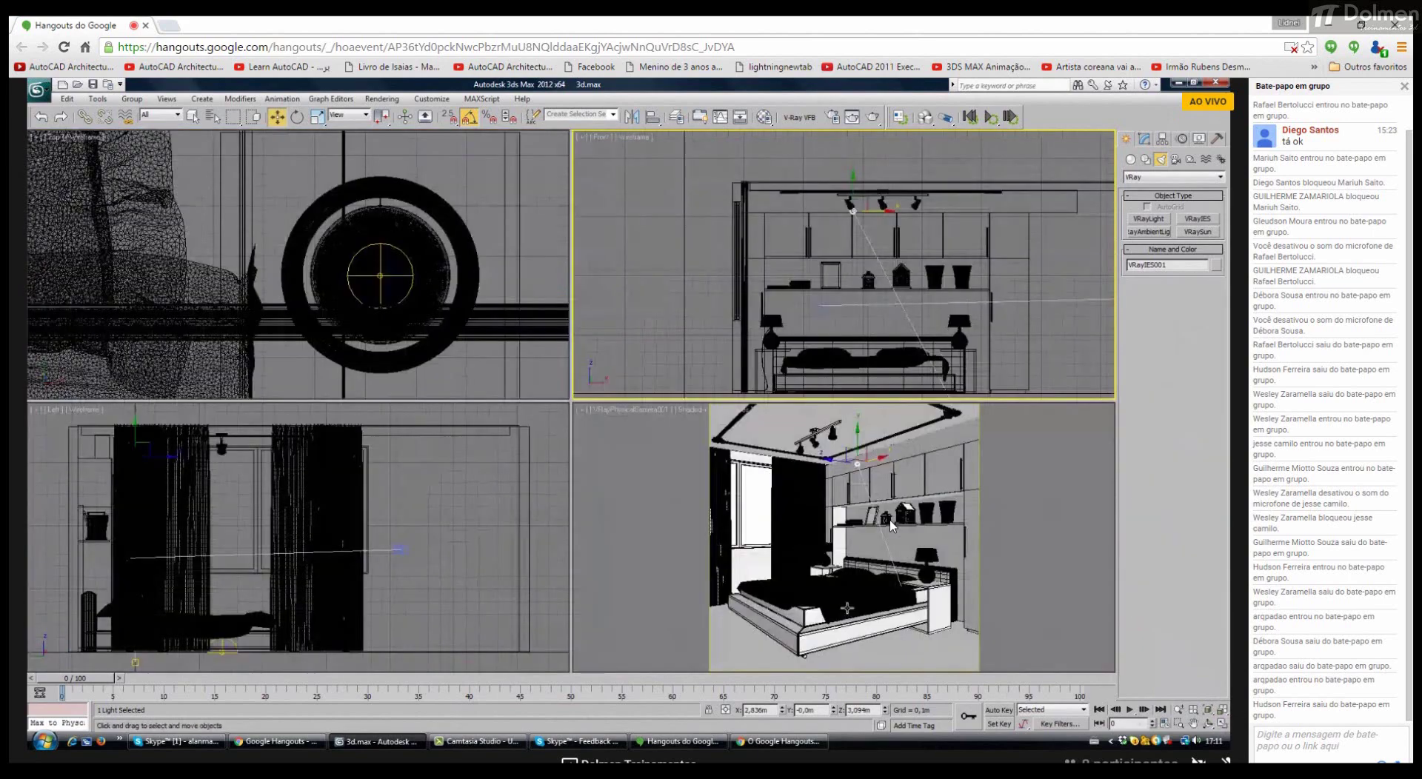
{"action": "key", "text": "z"}
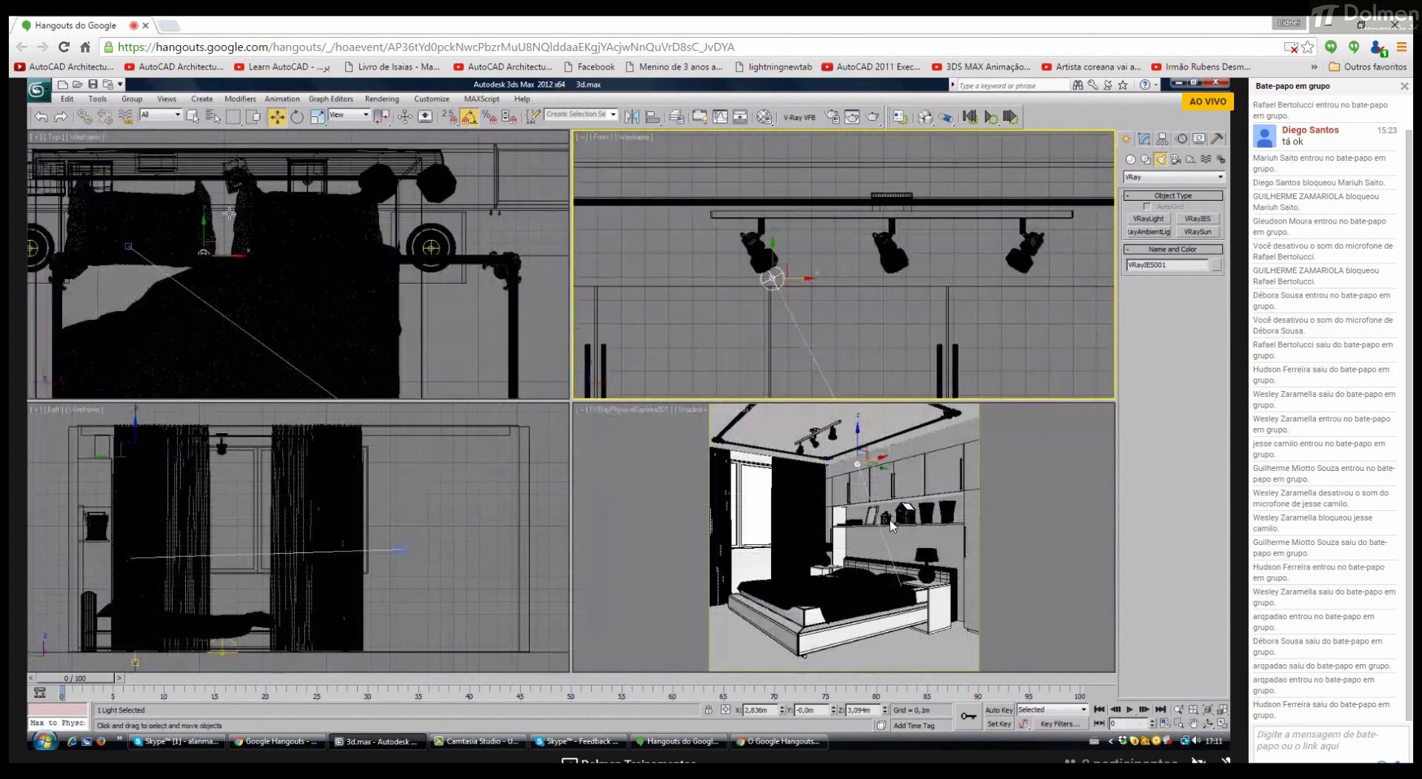
{"action": "right_click", "coordinate": [191, 247]}
{"action": "scroll", "coordinate": [191, 246], "scroll_direction": "up", "scroll_amount": 5}
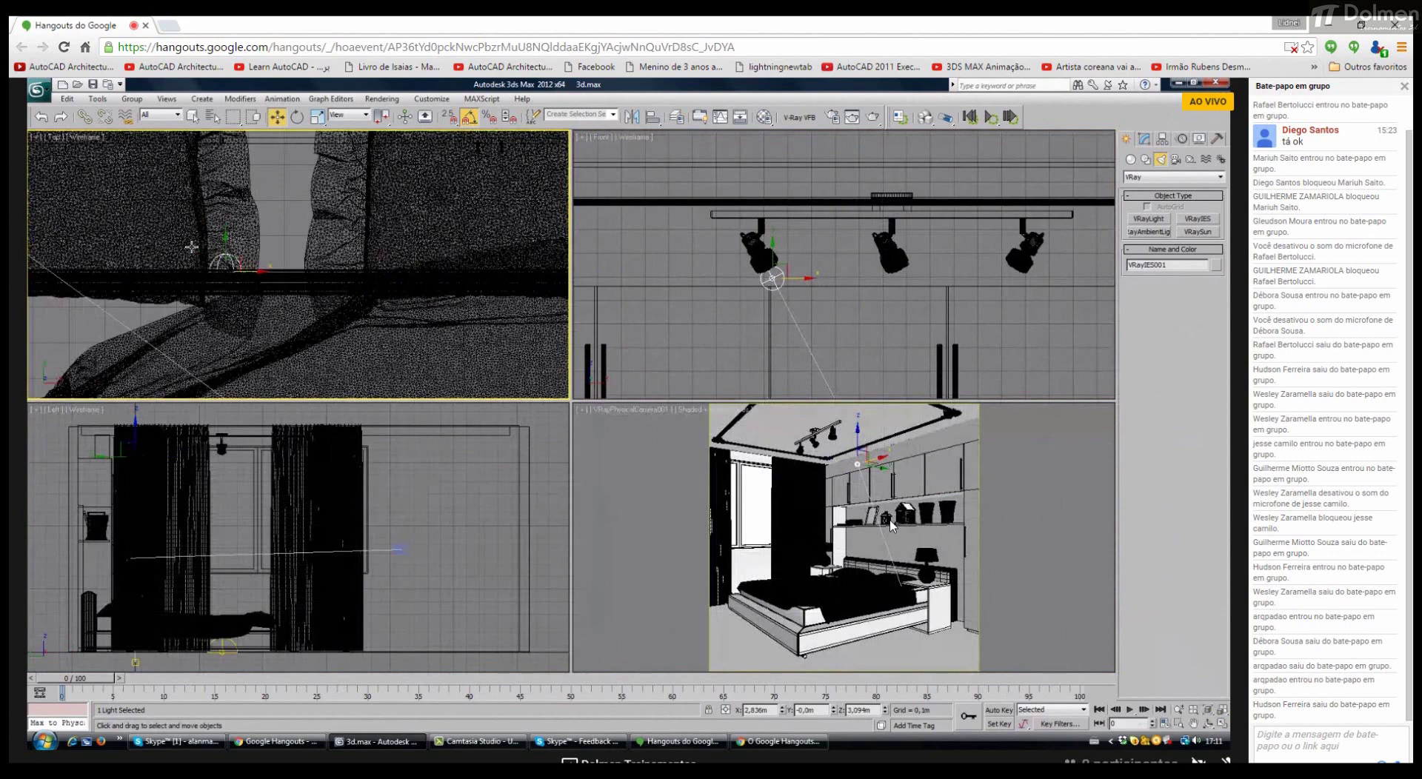
{"action": "left_click", "coordinate": [747, 248]}
{"action": "right_click", "coordinate": [747, 249]}
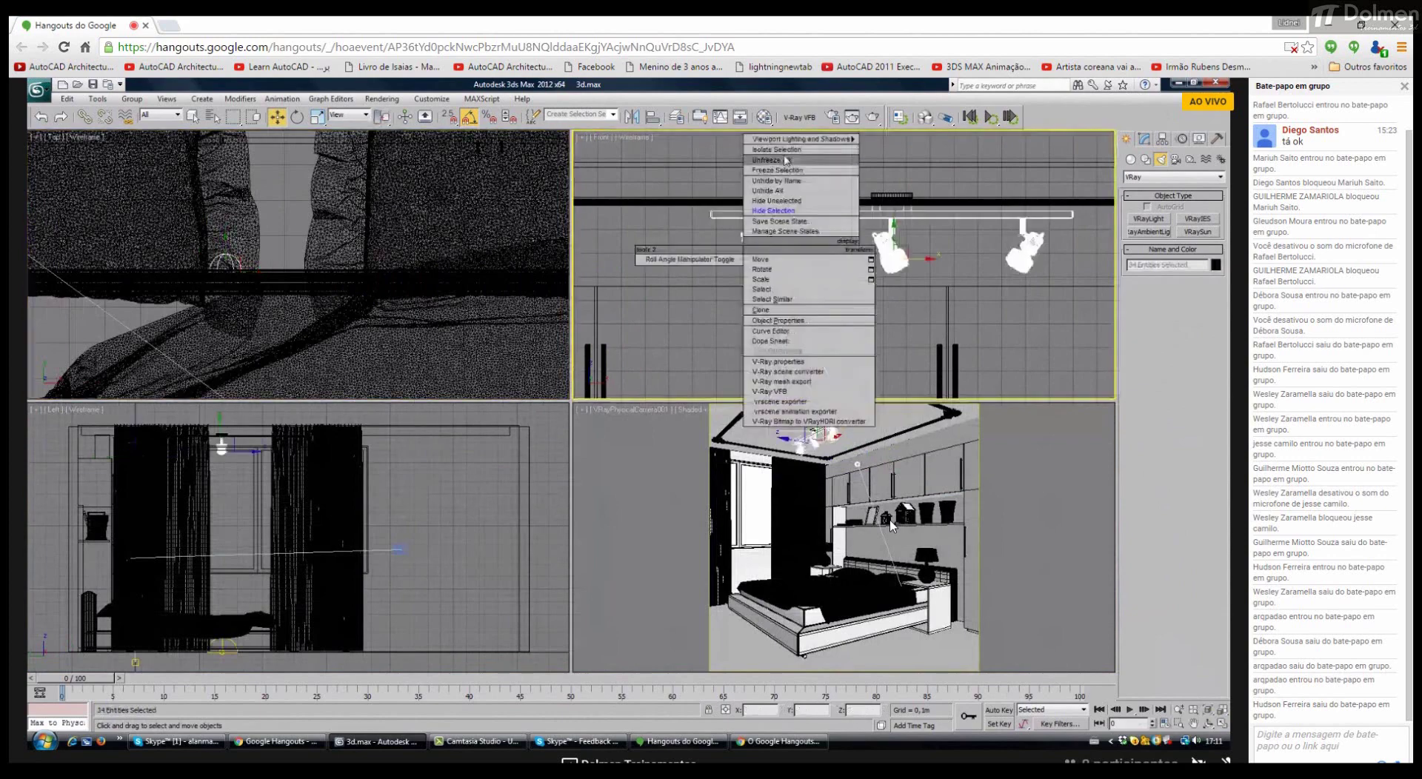
Step: Isolate the track lights and move VRayIES001 with its target into the leftmost spot head
{"action": "left_click", "coordinate": [772, 326]}
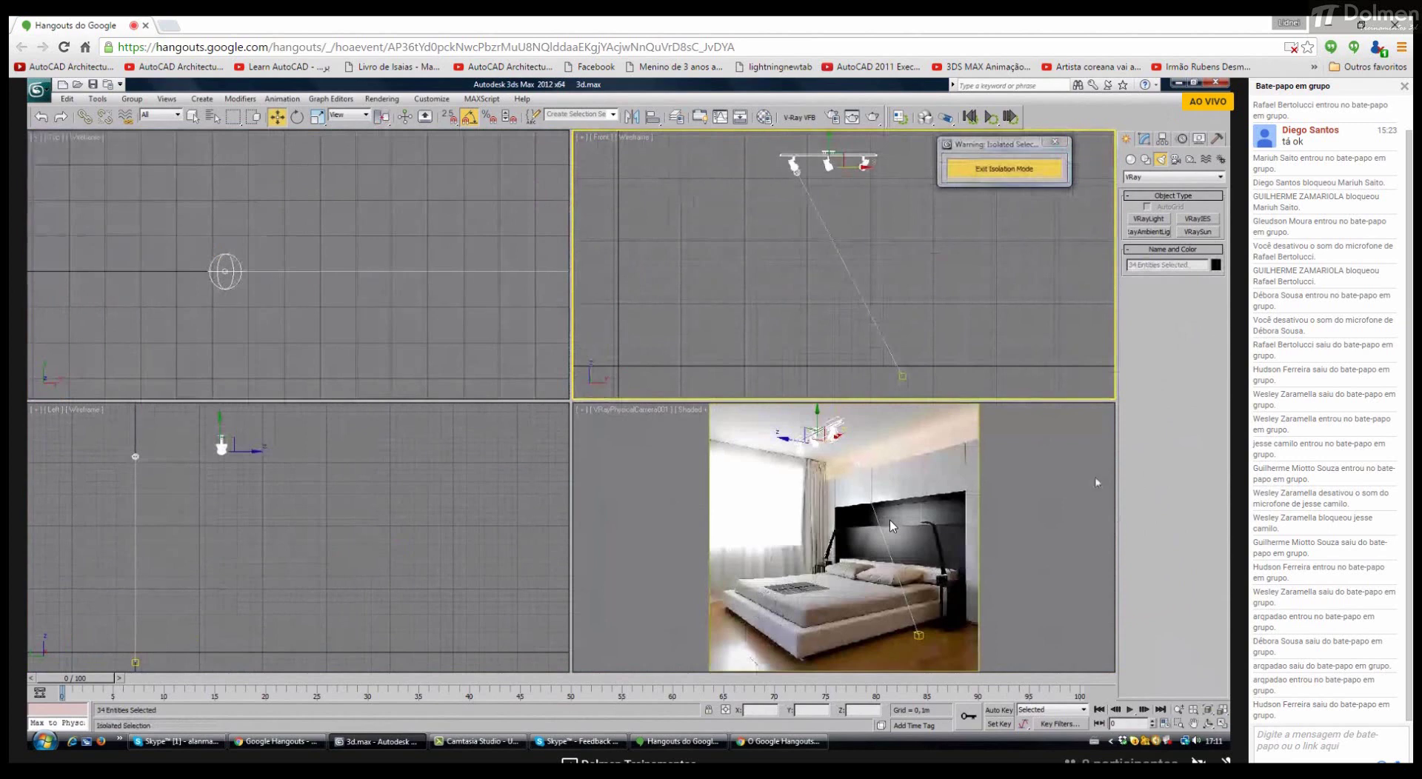
{"action": "left_click", "coordinate": [1078, 477]}
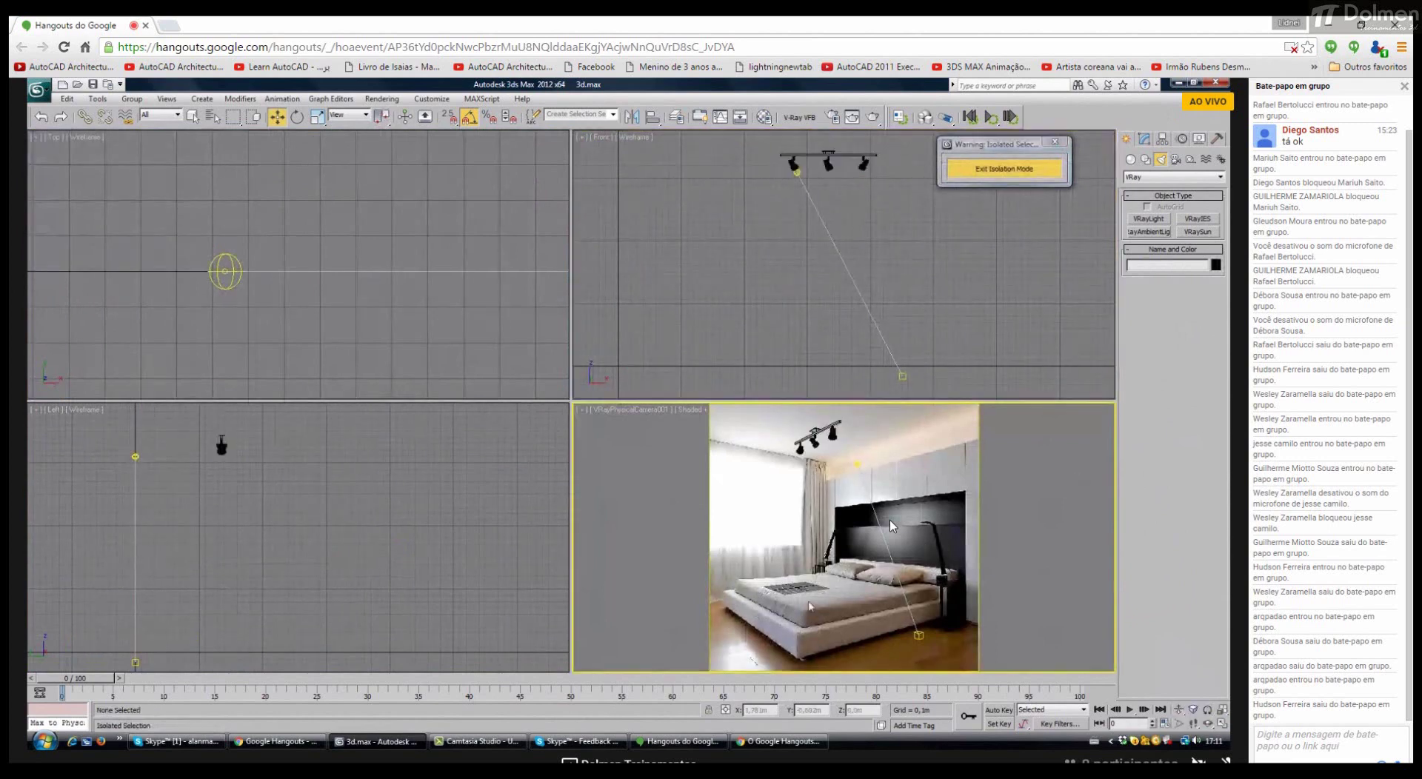
{"action": "left_click", "coordinate": [890, 523]}
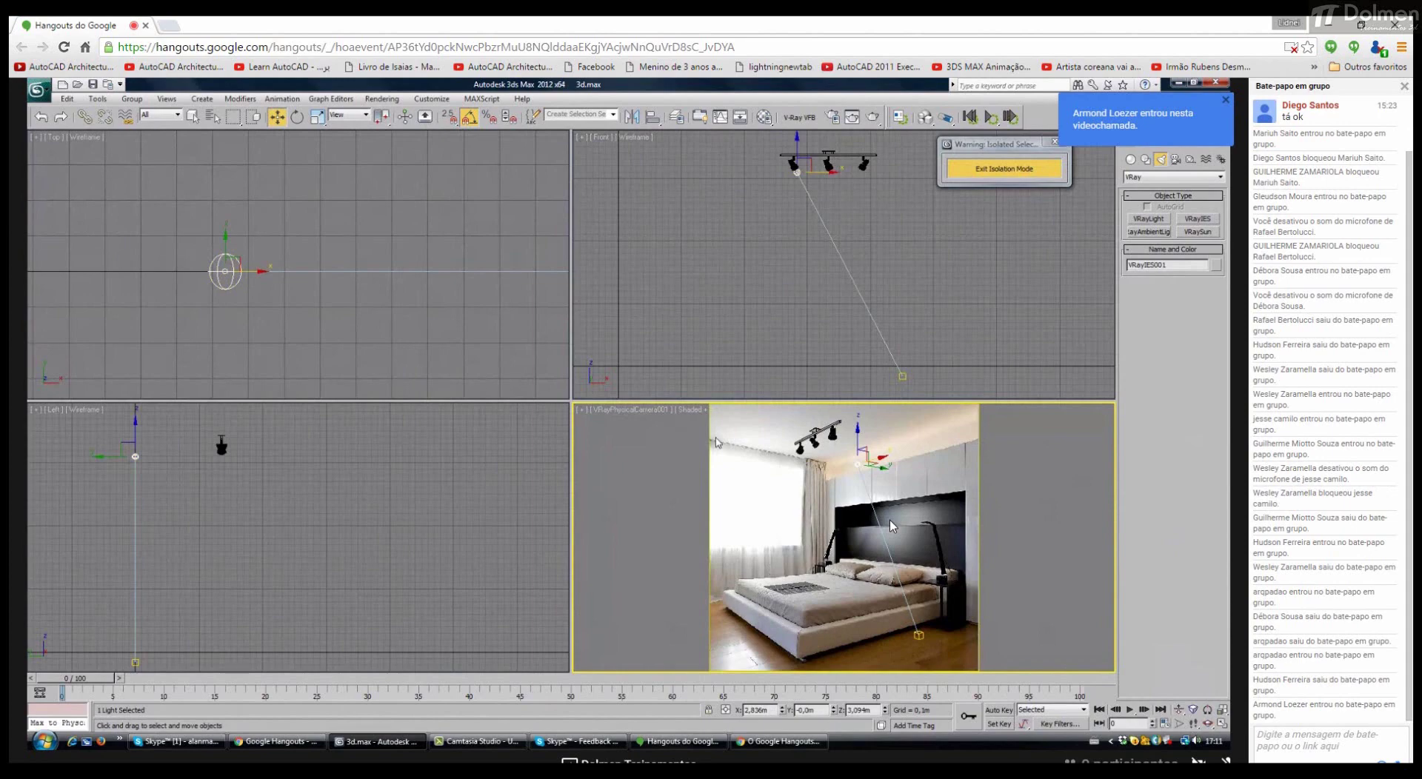
{"action": "right_click", "coordinate": [316, 239]}
{"action": "key", "text": "alt+ctrl+z"}
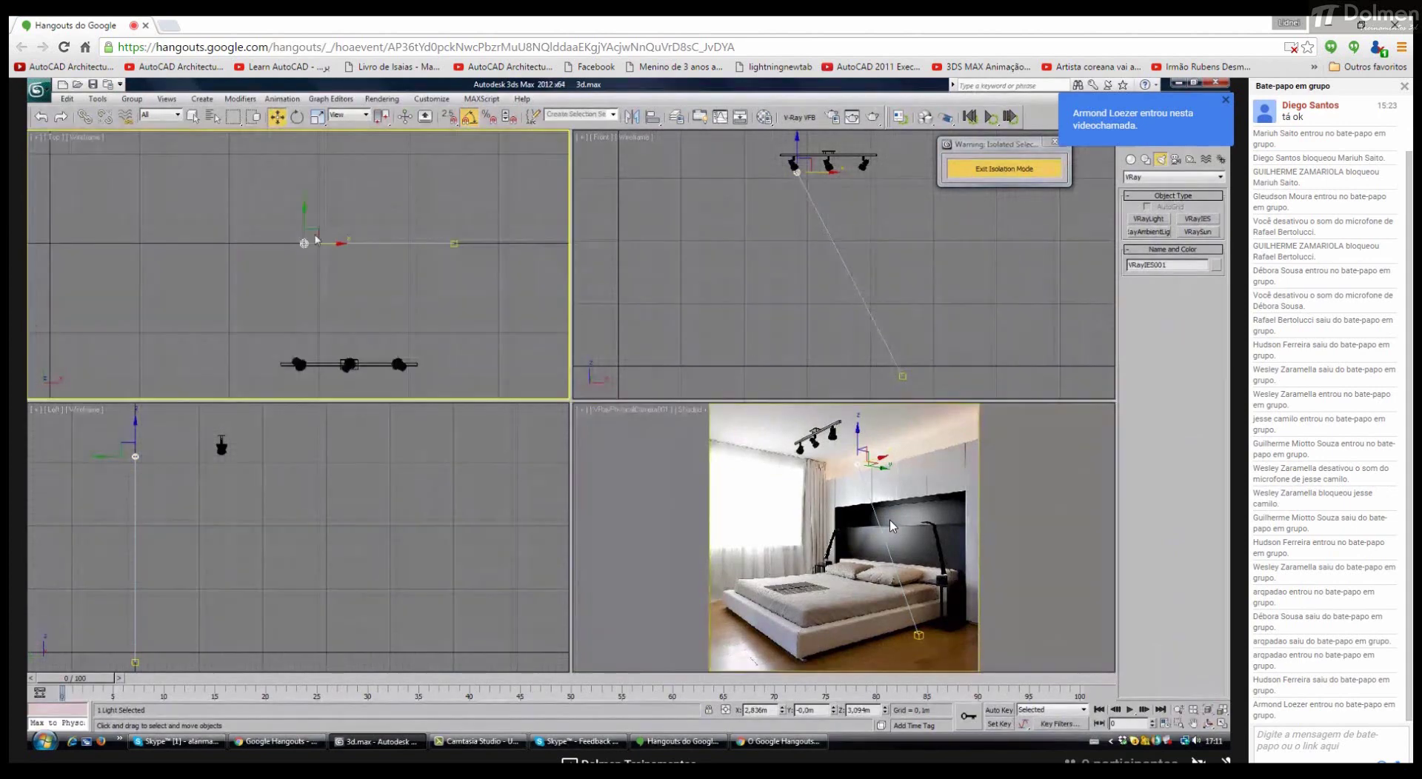
{"action": "left_click_drag", "start_coordinate": [496, 224], "coordinate": [257, 298]}
{"action": "left_click_drag", "start_coordinate": [379, 225], "coordinate": [379, 311]}
{"action": "scroll", "coordinate": [317, 349], "scroll_direction": "up", "scroll_amount": 4}
{"action": "middle_click_drag", "start_coordinate": [317, 348], "coordinate": [317, 189]}
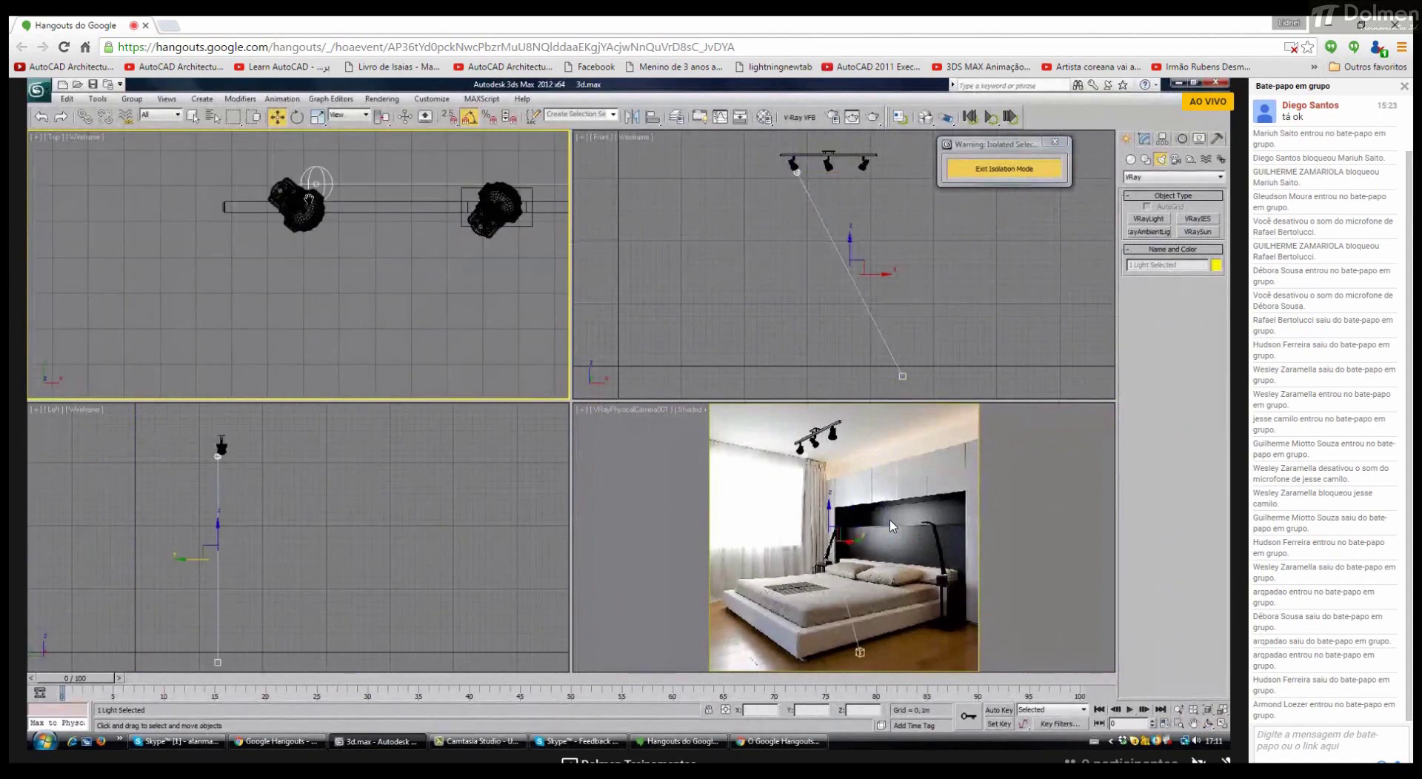
{"action": "scroll", "coordinate": [316, 161], "scroll_direction": "up", "scroll_amount": 5}
{"action": "left_click_drag", "start_coordinate": [316, 161], "coordinate": [317, 266]}
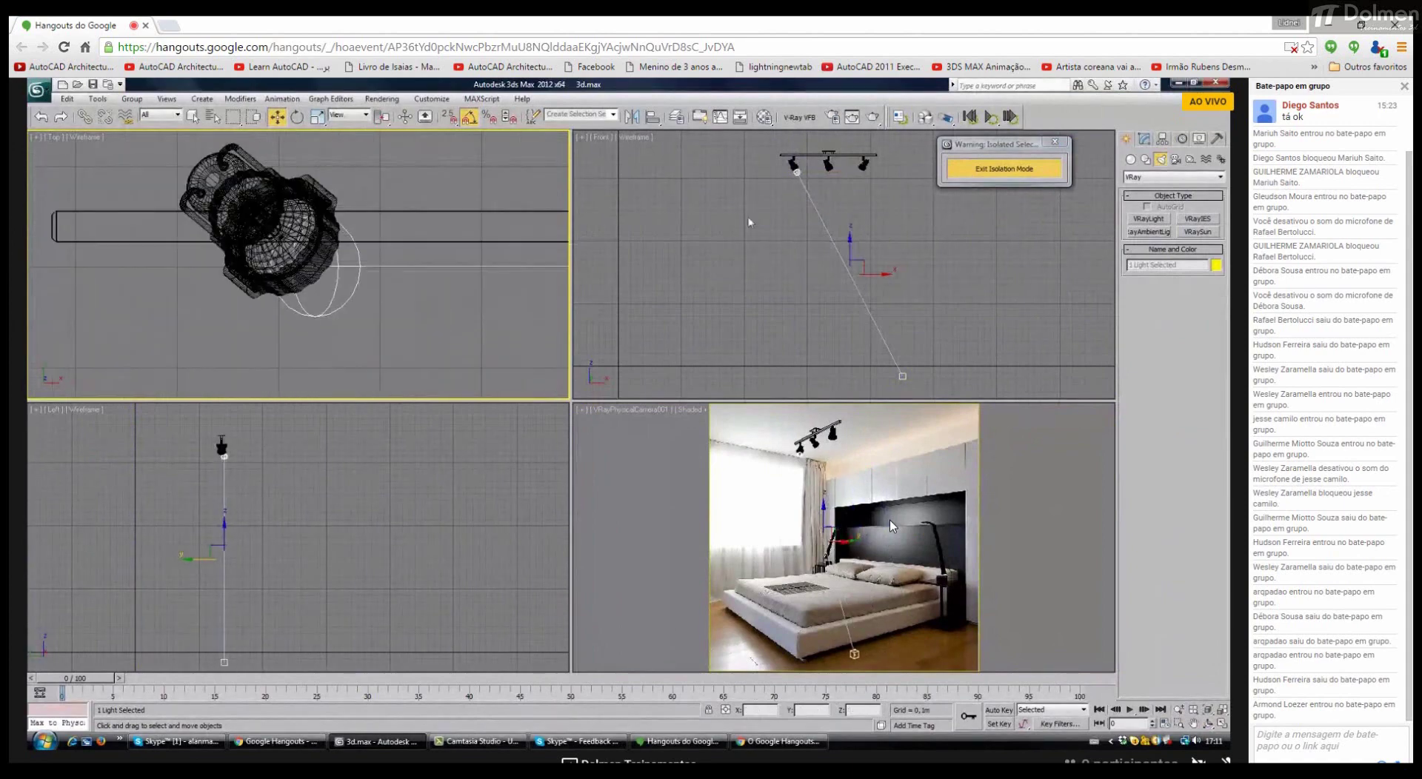
Step: Move the IES target so the beam slants diagonally across the room, then exit isolation
{"action": "left_click", "coordinate": [244, 455]}
{"action": "scroll", "coordinate": [244, 455], "scroll_direction": "up", "scroll_amount": 3}
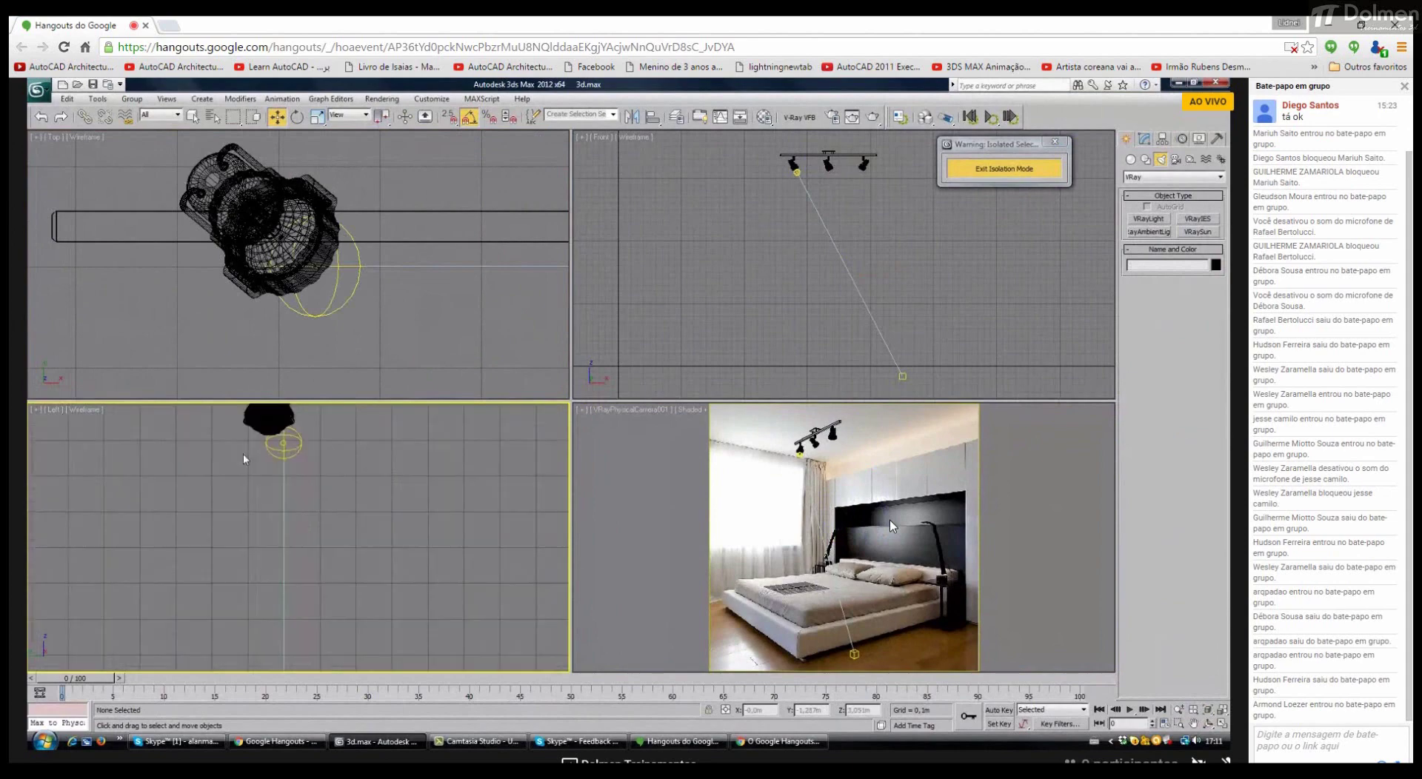
{"action": "scroll", "coordinate": [229, 250], "scroll_direction": "down", "scroll_amount": 5}
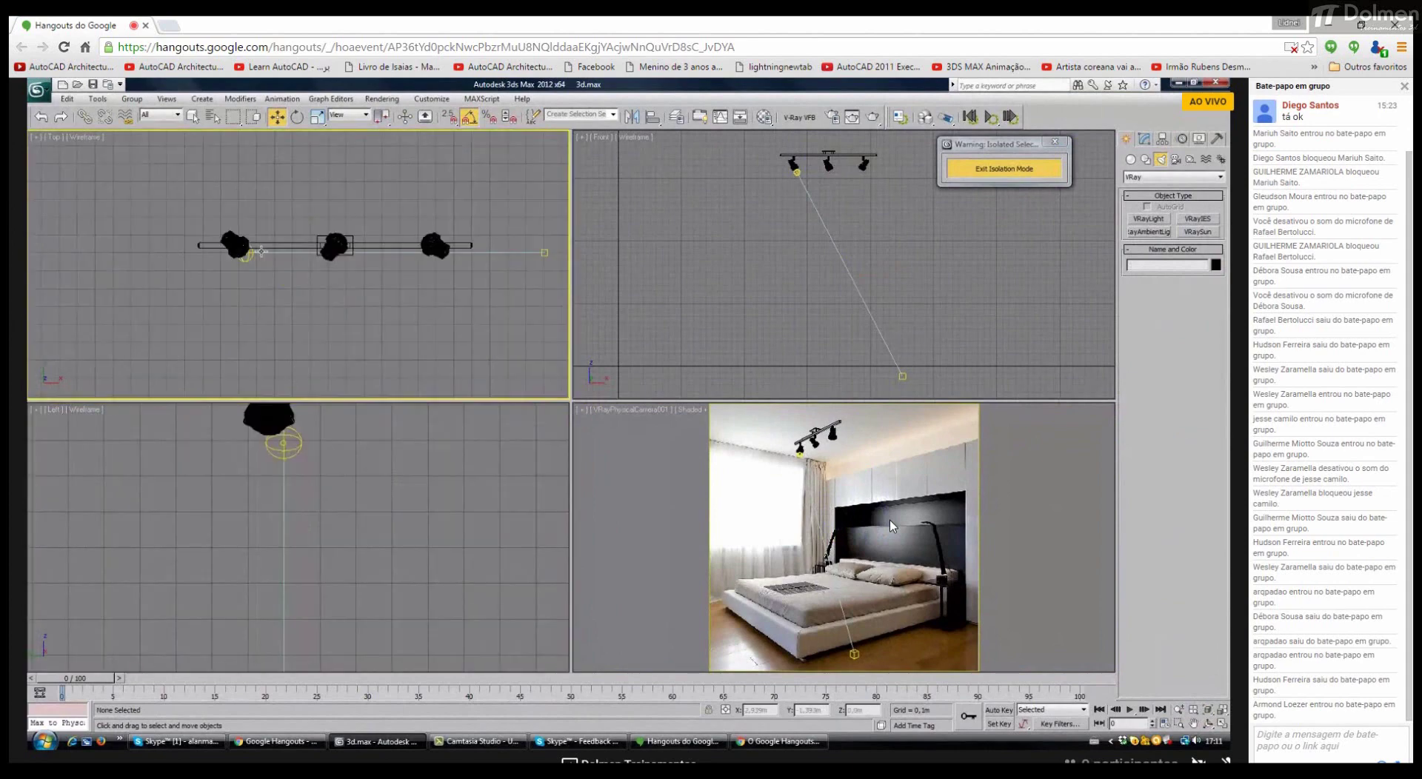
{"action": "left_click", "coordinate": [544, 253]}
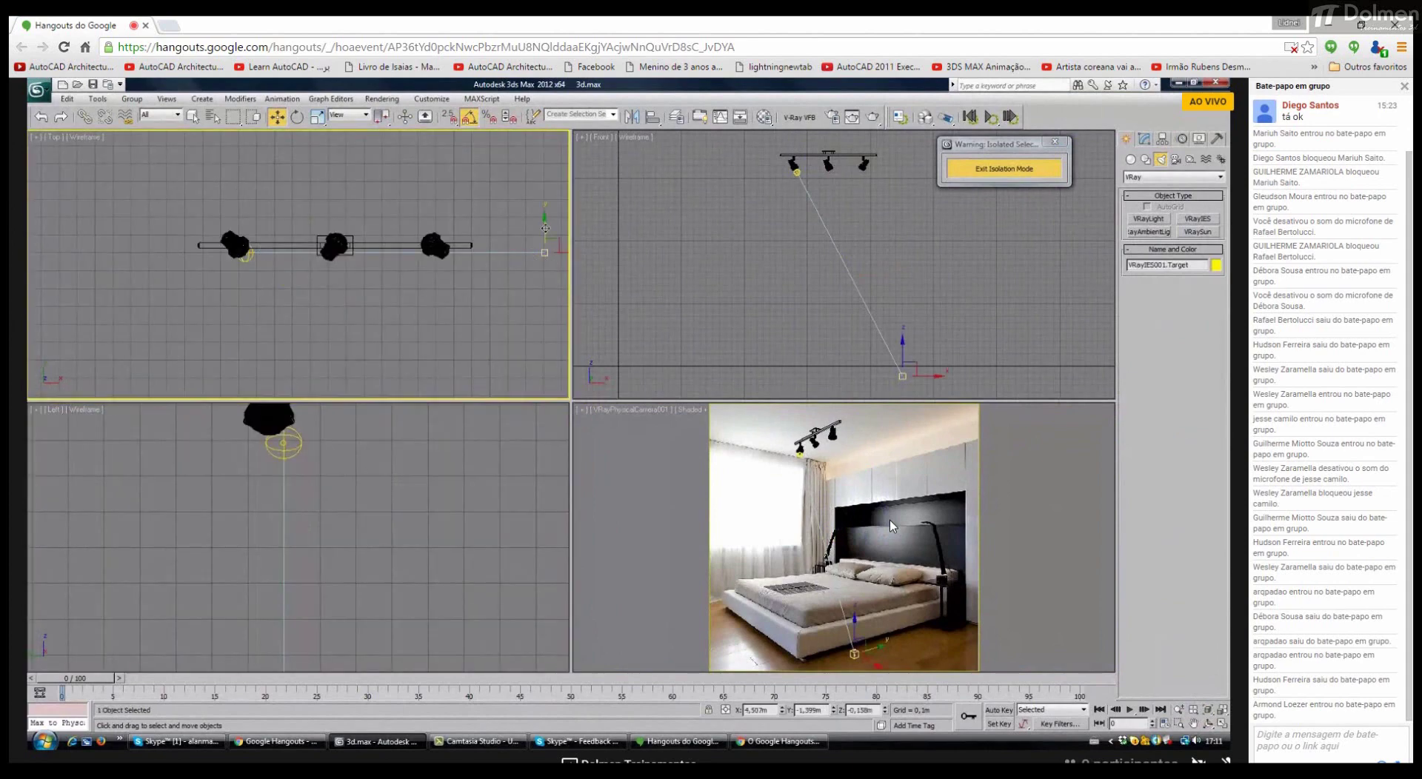
{"action": "left_click_drag", "start_coordinate": [544, 228], "coordinate": [494, 284]}
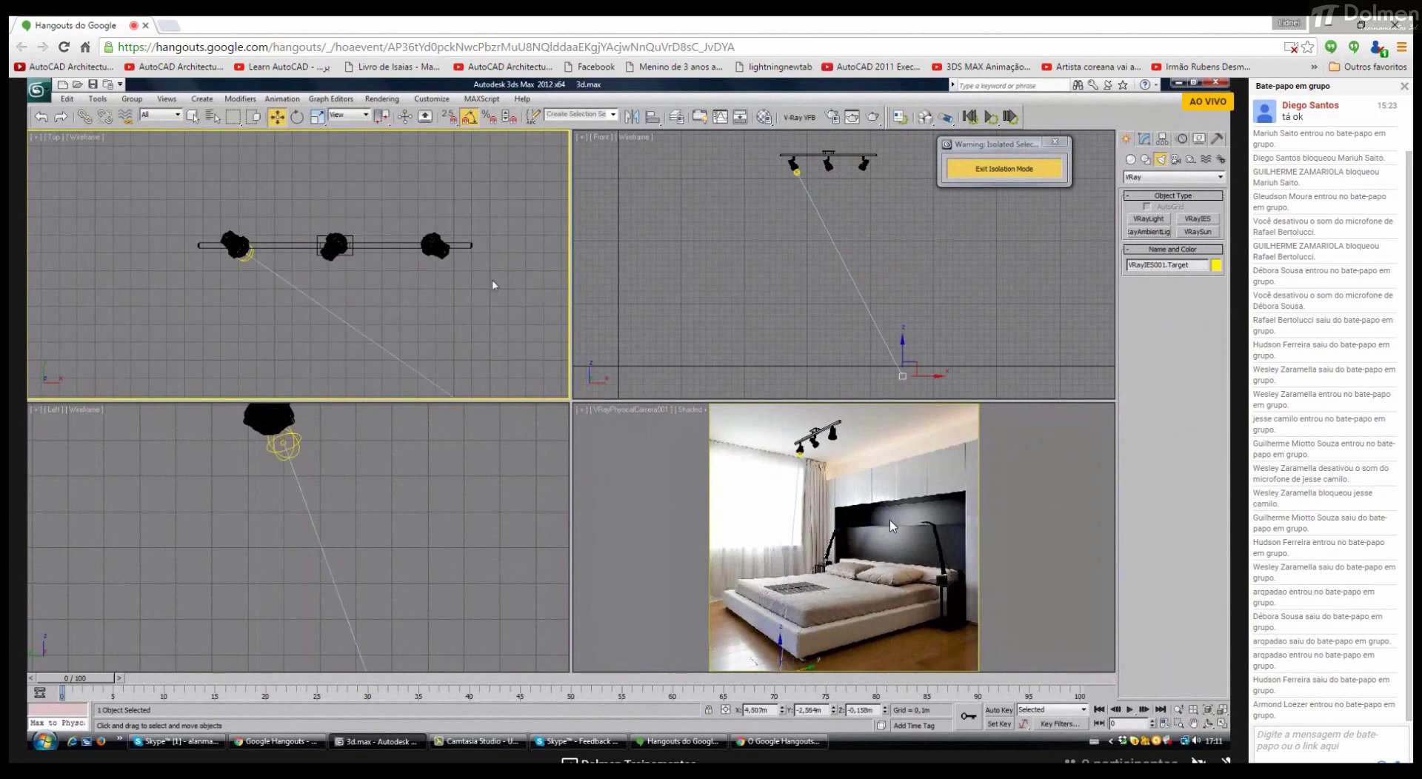
{"action": "right_click", "coordinate": [630, 441]}
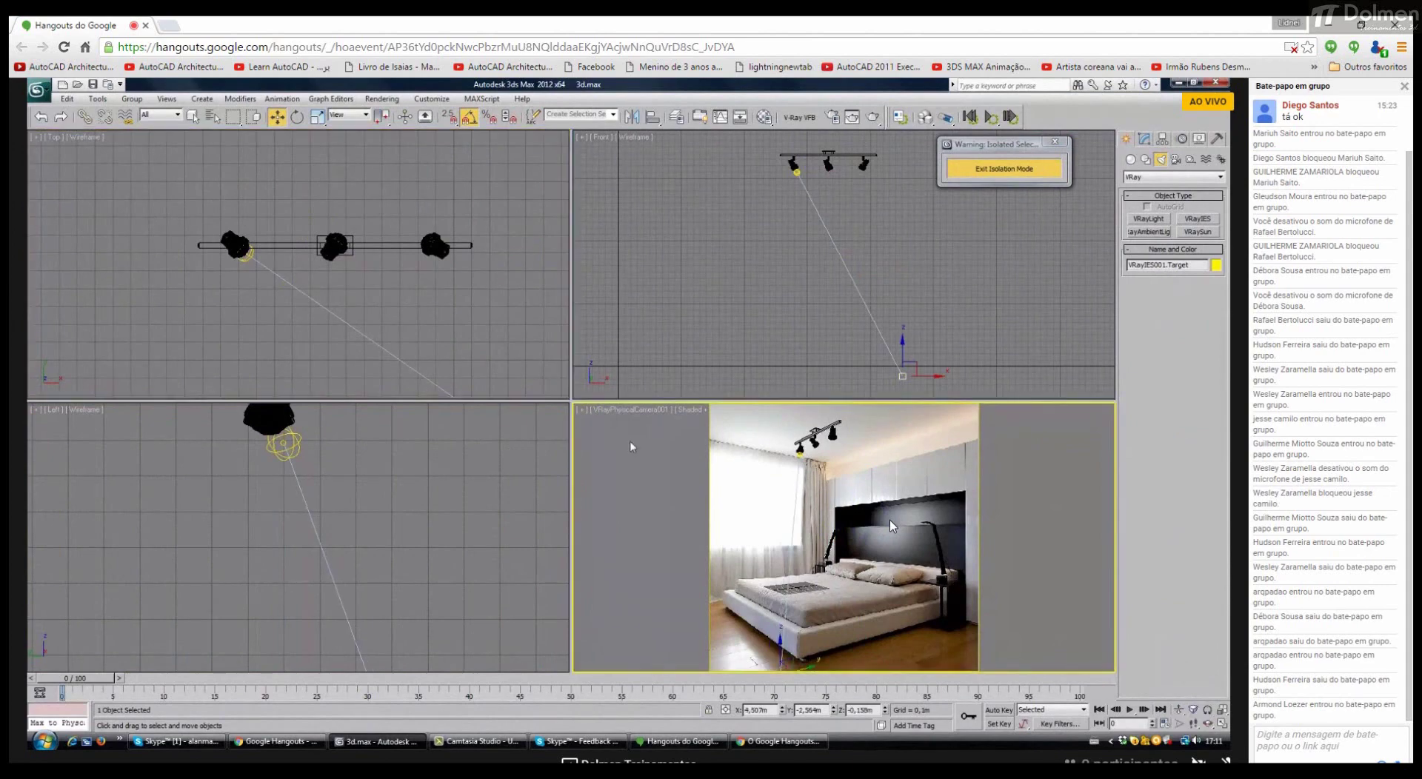
{"action": "left_click", "coordinate": [1020, 172]}
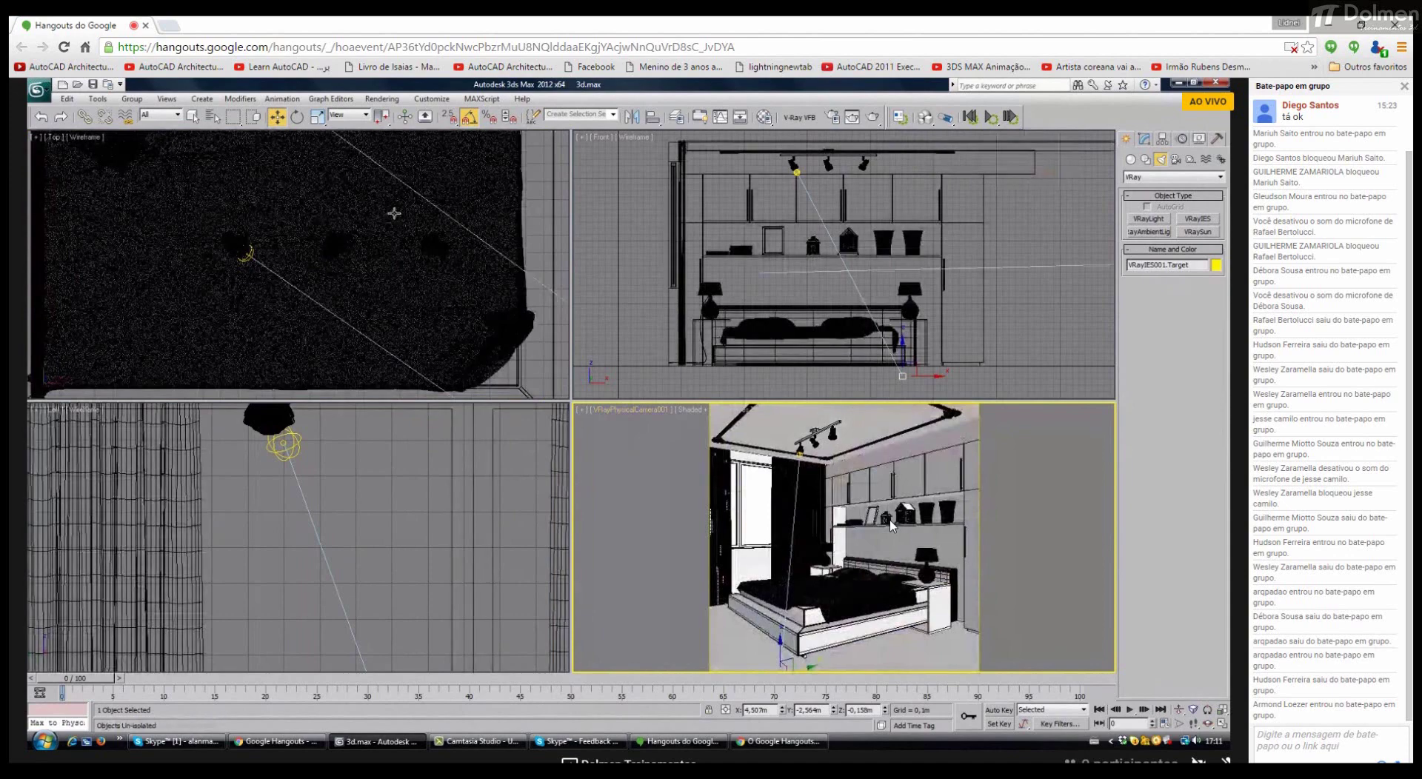
Step: Load the 1.ies profile from the MasterClass 01 folder into VRayIES001
{"action": "scroll", "coordinate": [394, 213], "scroll_direction": "down", "scroll_amount": 8}
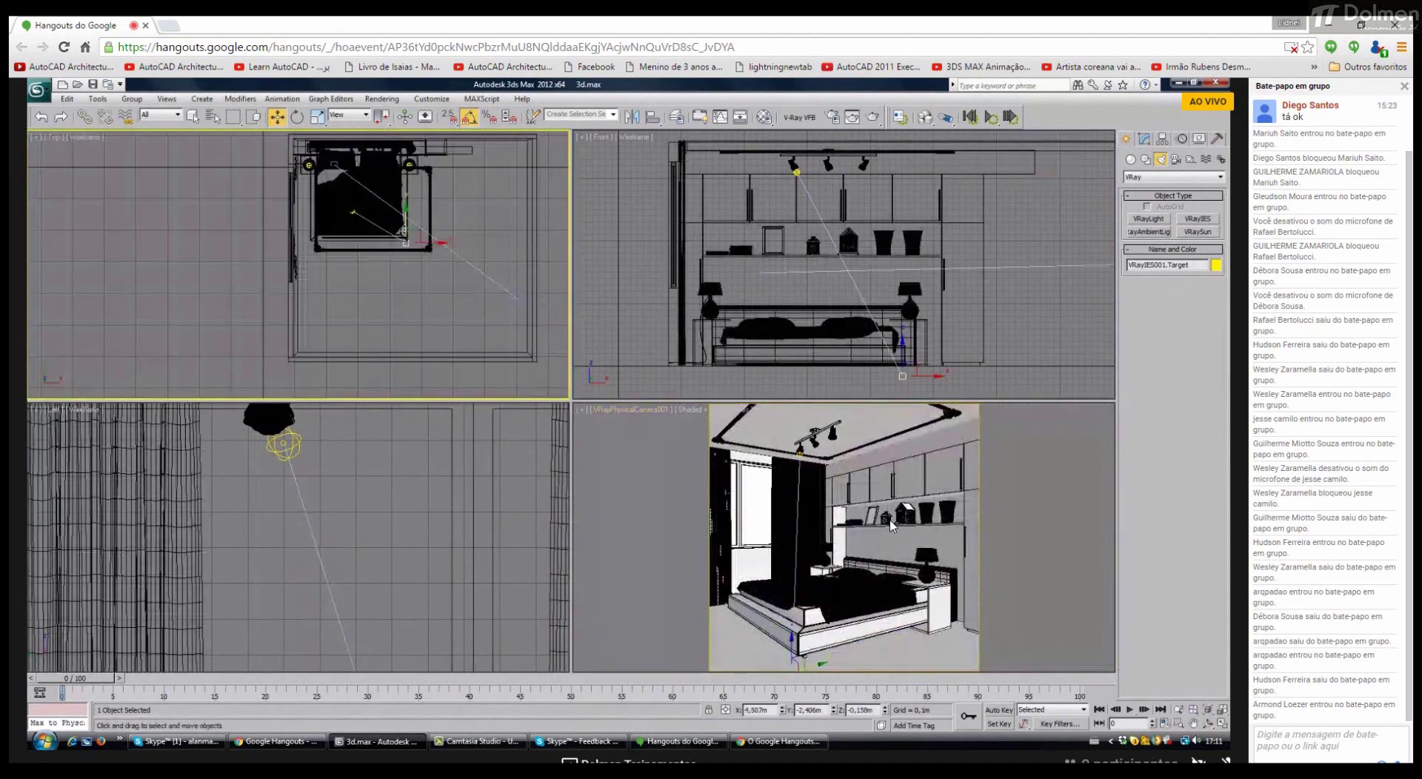
{"action": "right_click", "coordinate": [283, 443]}
{"action": "left_click", "coordinate": [283, 442]}
{"action": "left_click", "coordinate": [1144, 138]}
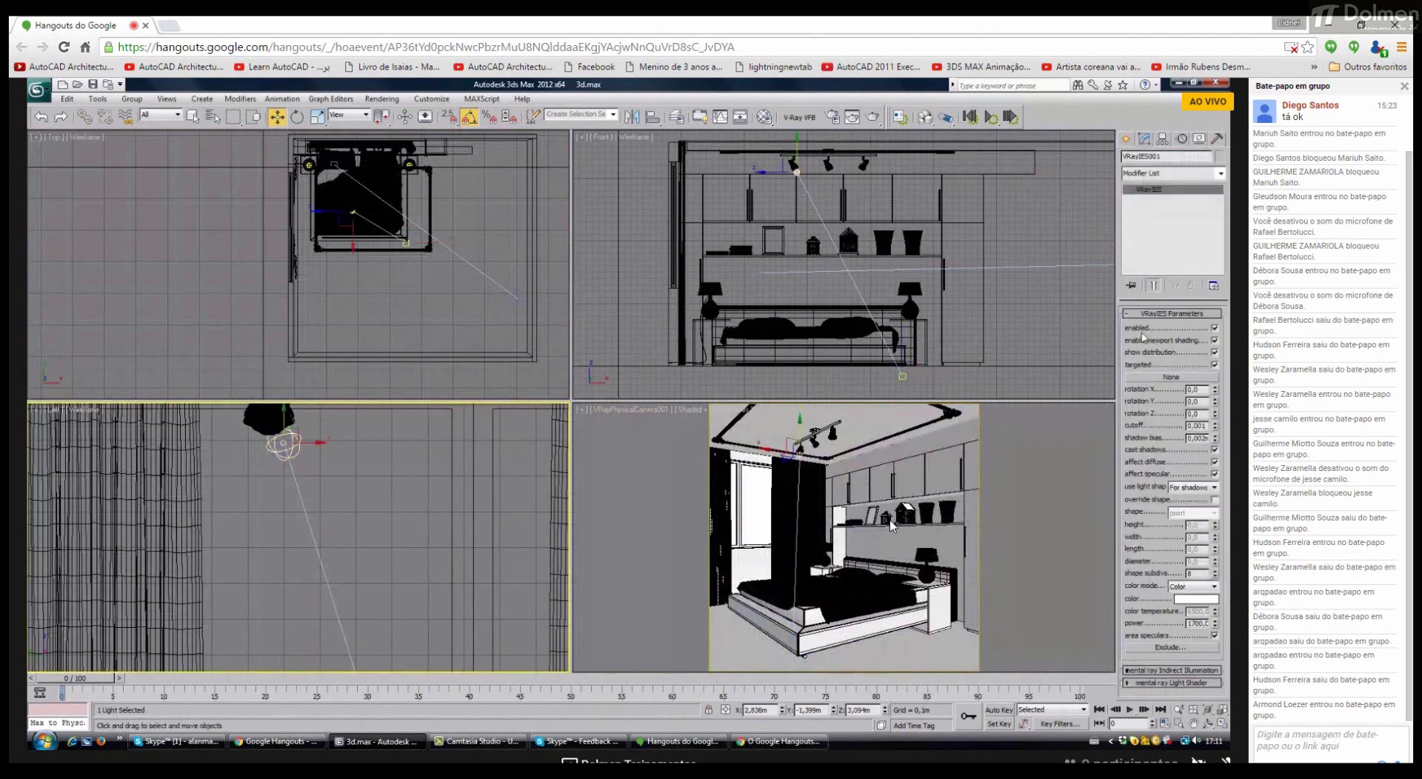
{"action": "left_click", "coordinate": [1170, 378]}
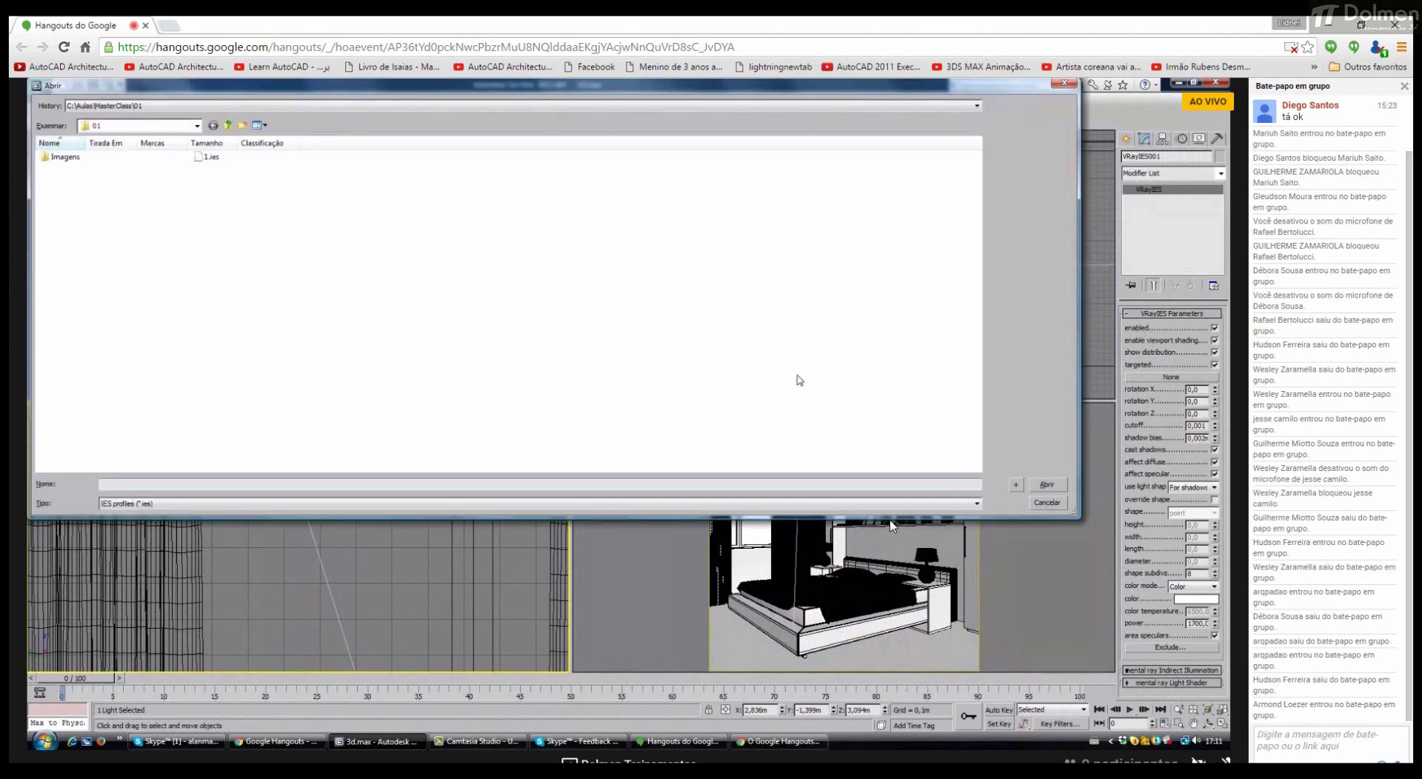
{"action": "double_click", "coordinate": [211, 157]}
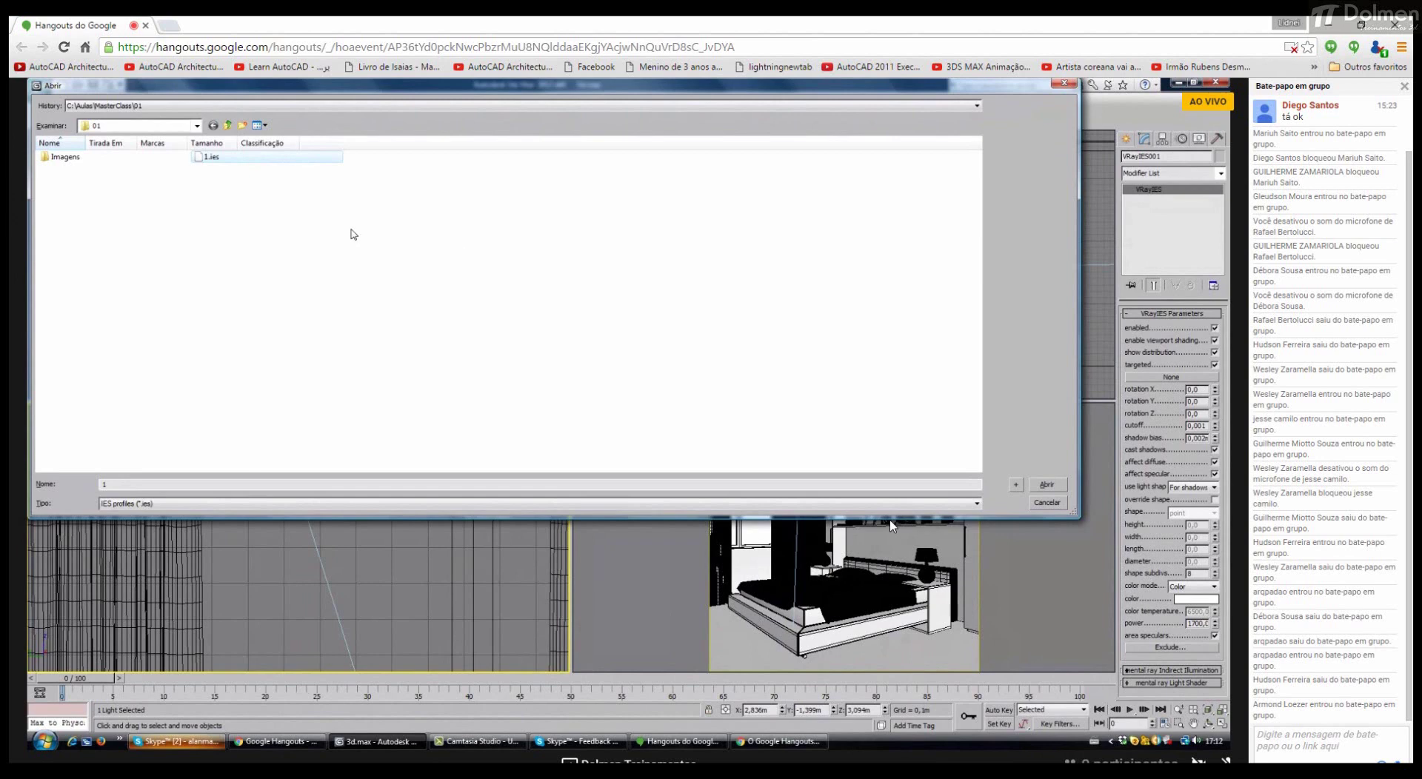
{"action": "left_click", "coordinate": [202, 745]}
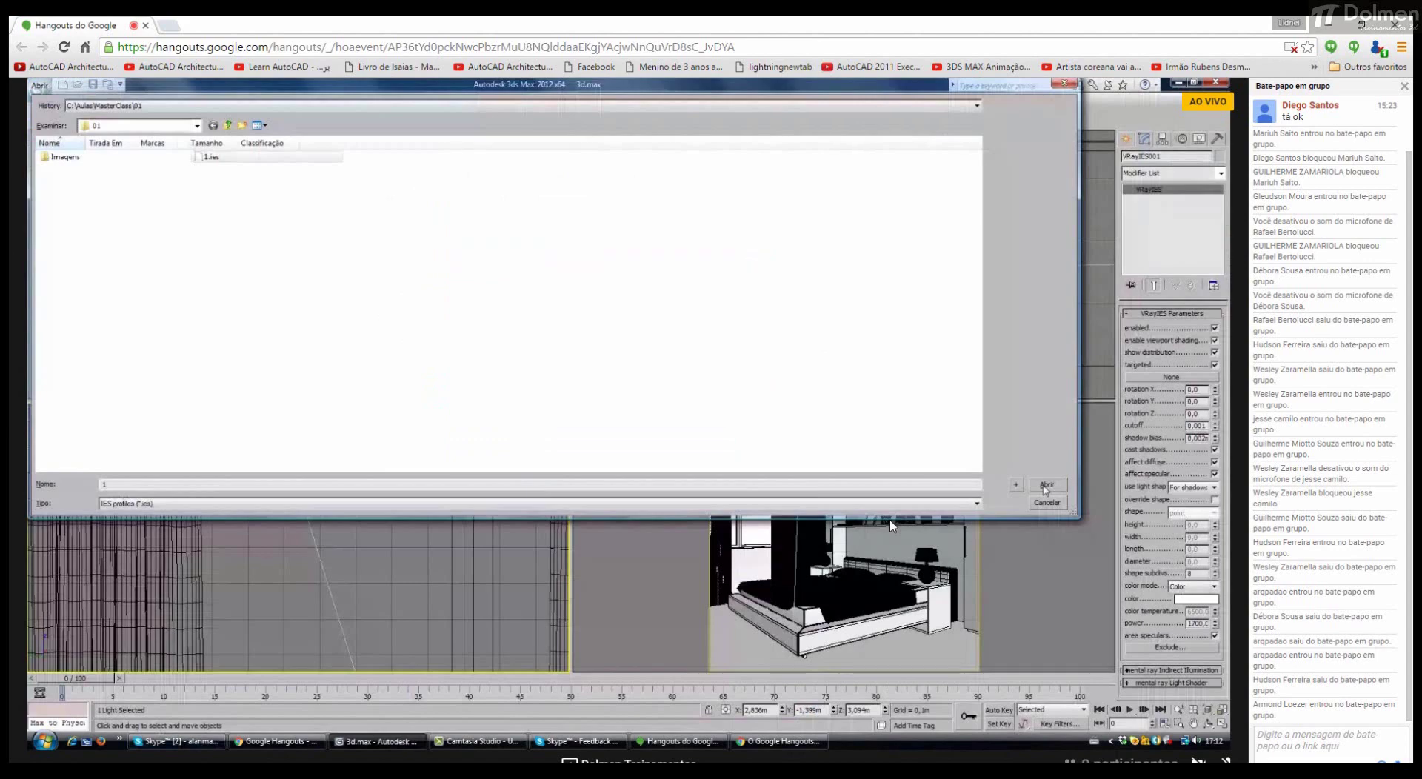
{"action": "left_click", "coordinate": [1047, 486]}
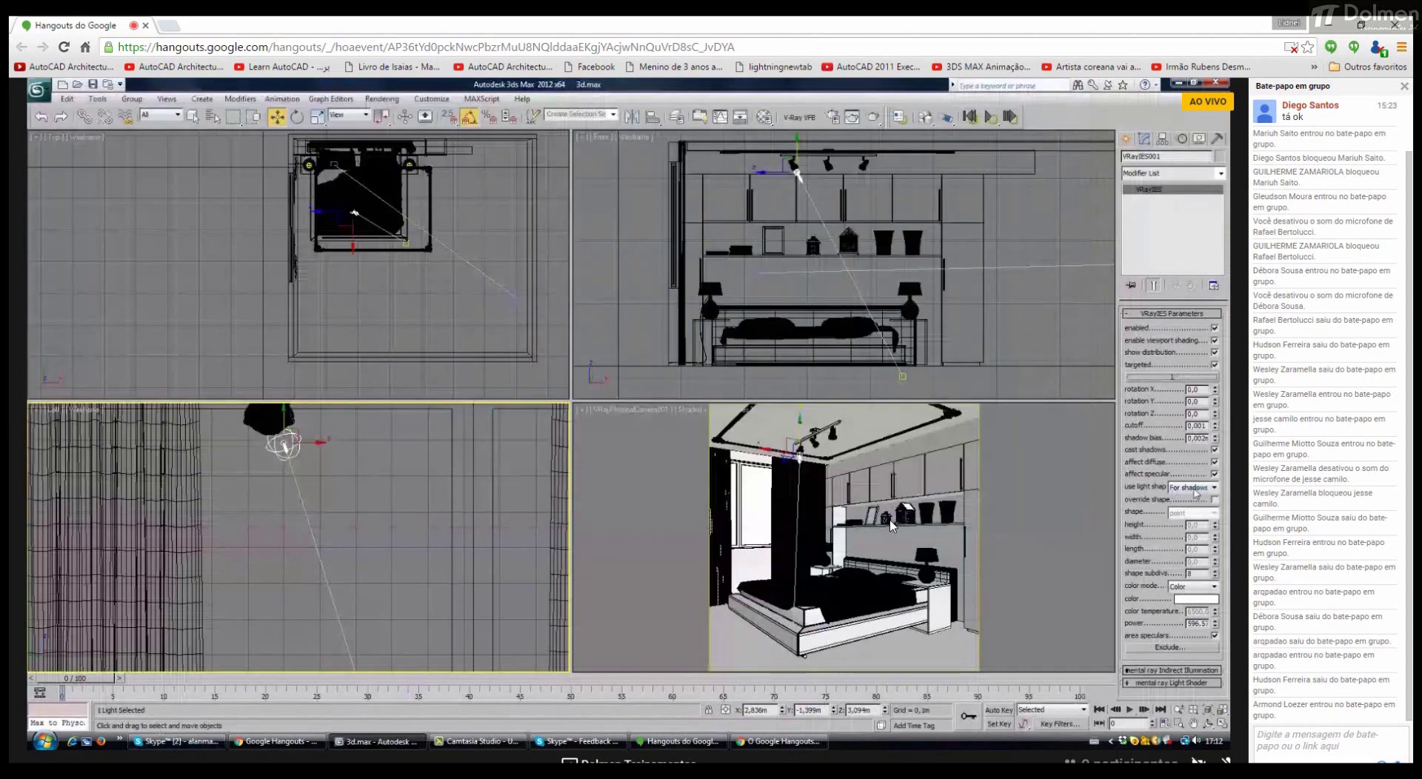
Step: Set light shape use to For illumination and shadows, and the colour to Temperature 3000
{"action": "left_click", "coordinate": [1180, 489]}
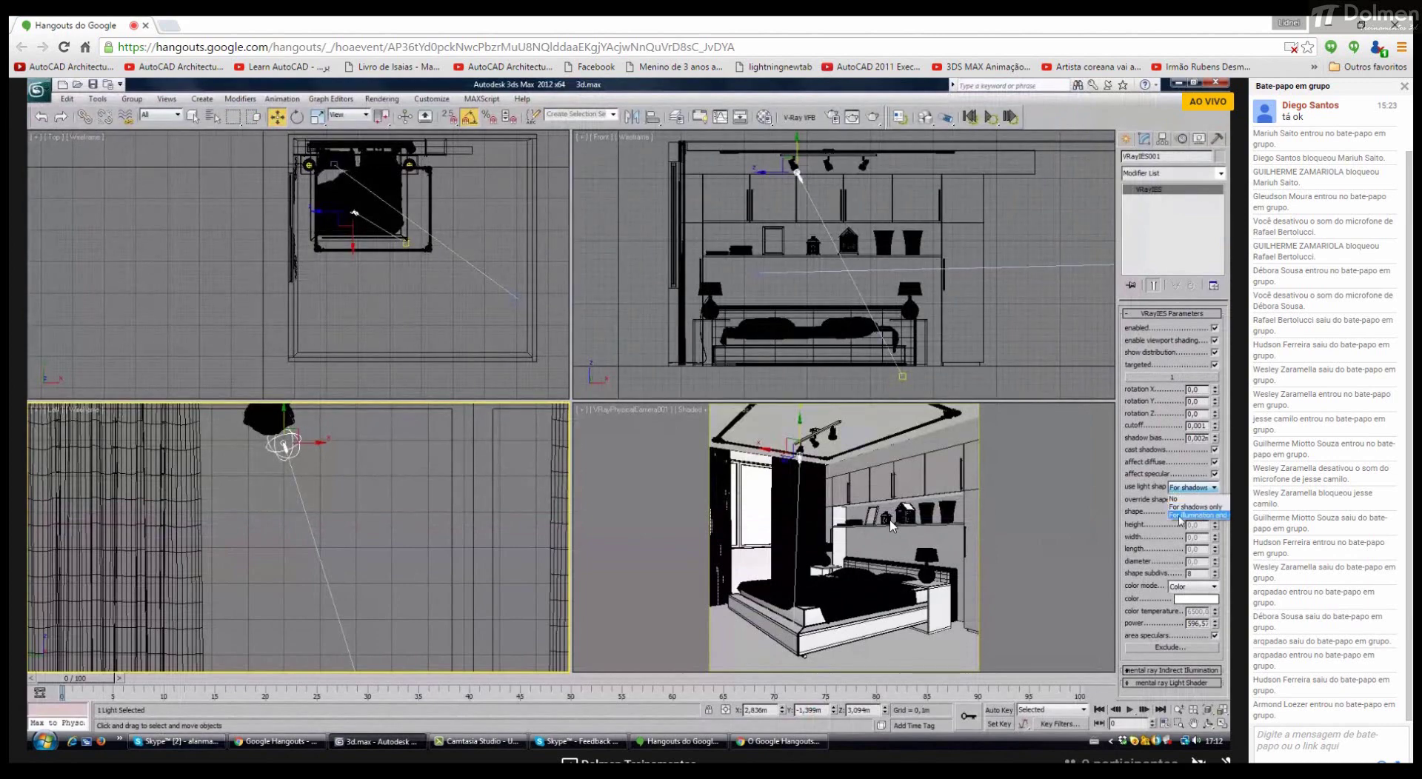
{"action": "left_click", "coordinate": [1197, 516]}
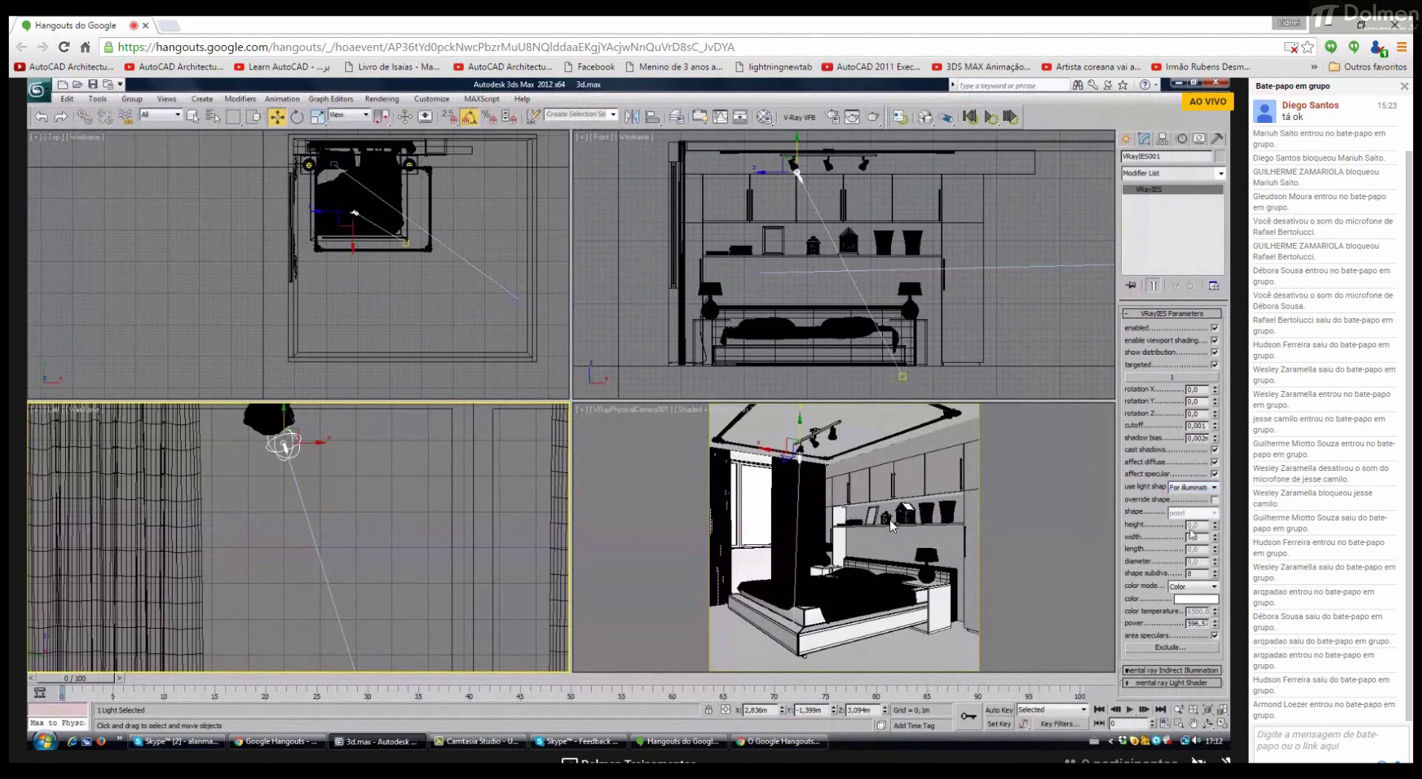
{"action": "left_click", "coordinate": [1193, 587]}
{"action": "left_click", "coordinate": [1191, 610]}
{"action": "double_click", "coordinate": [1197, 610]}
{"action": "type", "text": "3000"}
{"action": "key", "text": "Return"}
Step: Set the IES light's power to 2500
{"action": "key", "text": "Tab"}
{"action": "type", "text": "2500"}
{"action": "key", "text": "Return"}
{"action": "right_click", "coordinate": [777, 479]}
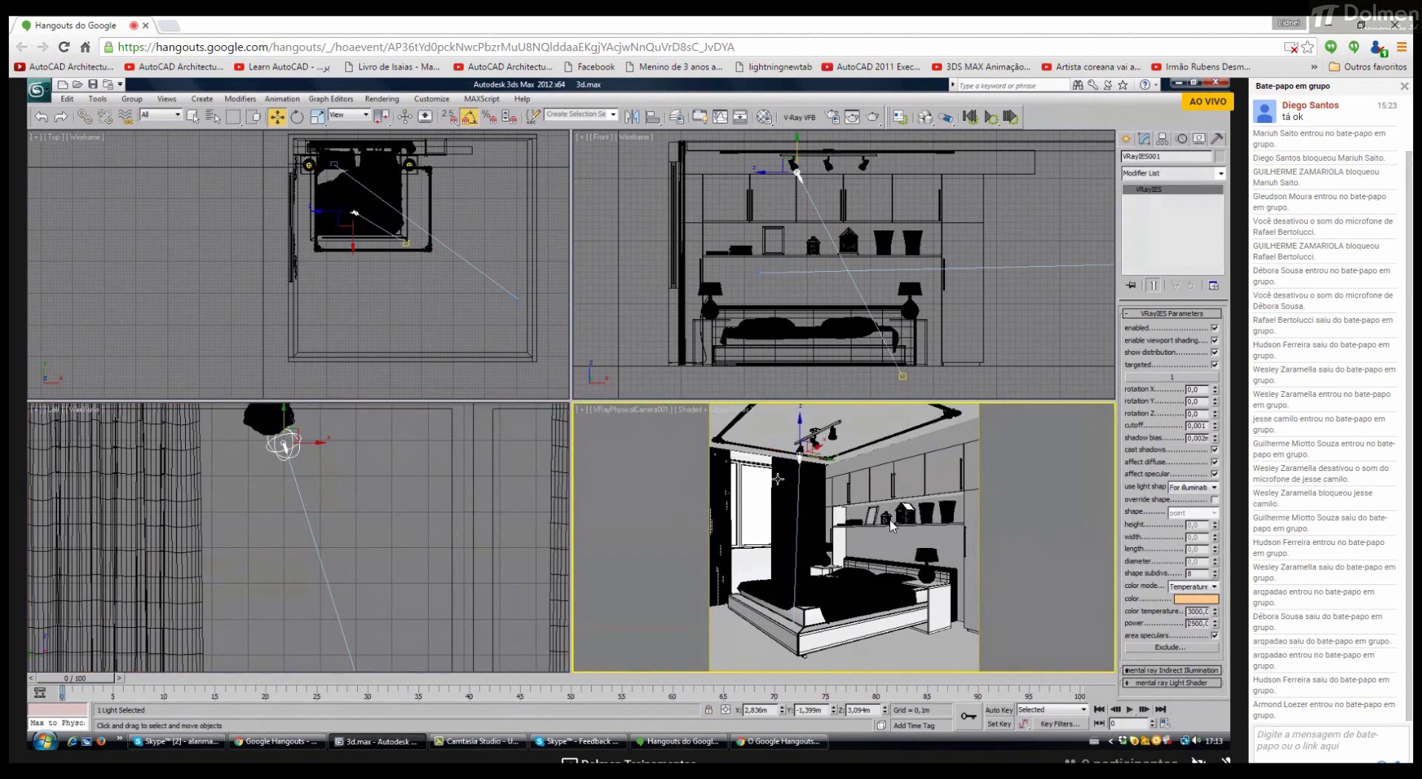
Step: Render the full bedroom in the V-Ray frame buffer, review it, and close it
{"action": "left_click", "coordinate": [874, 117]}
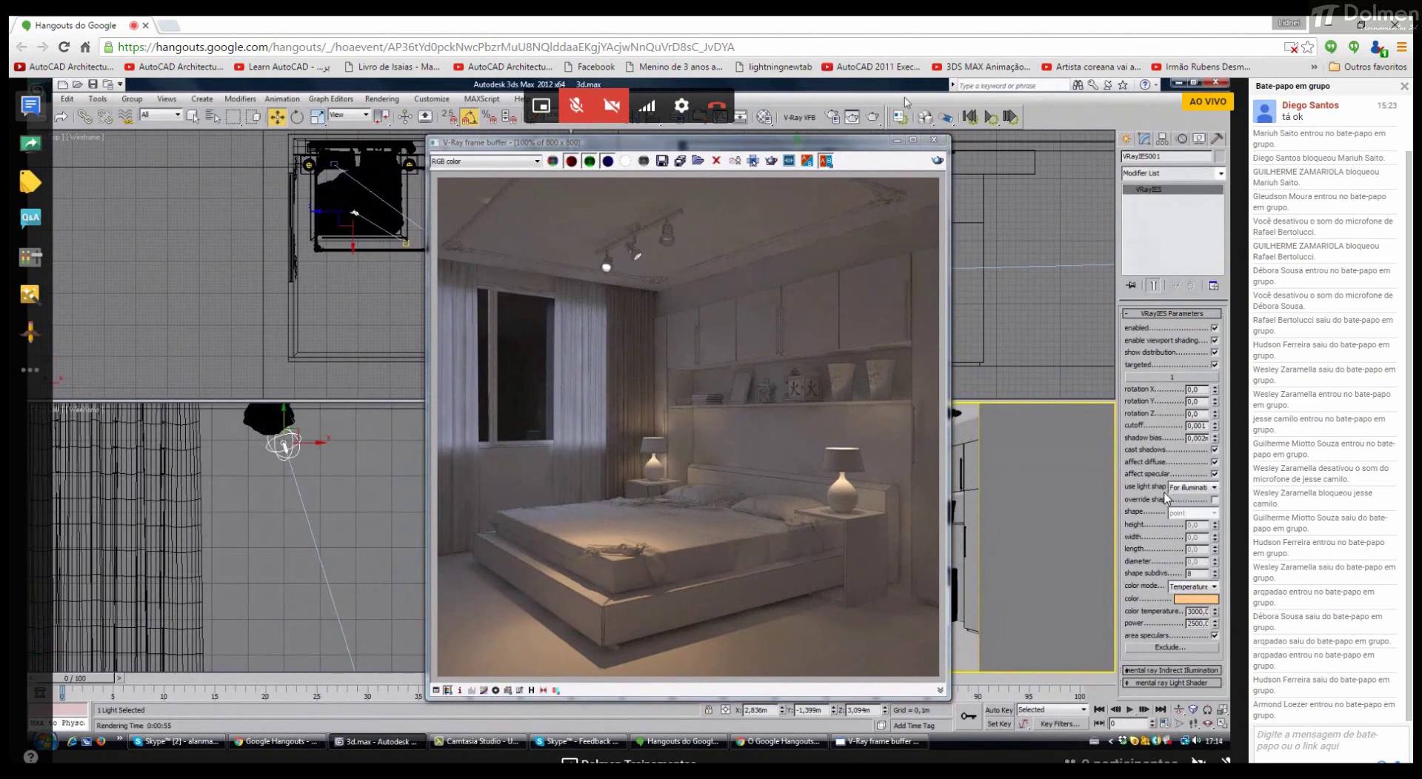
{"action": "left_click", "coordinate": [934, 141]}
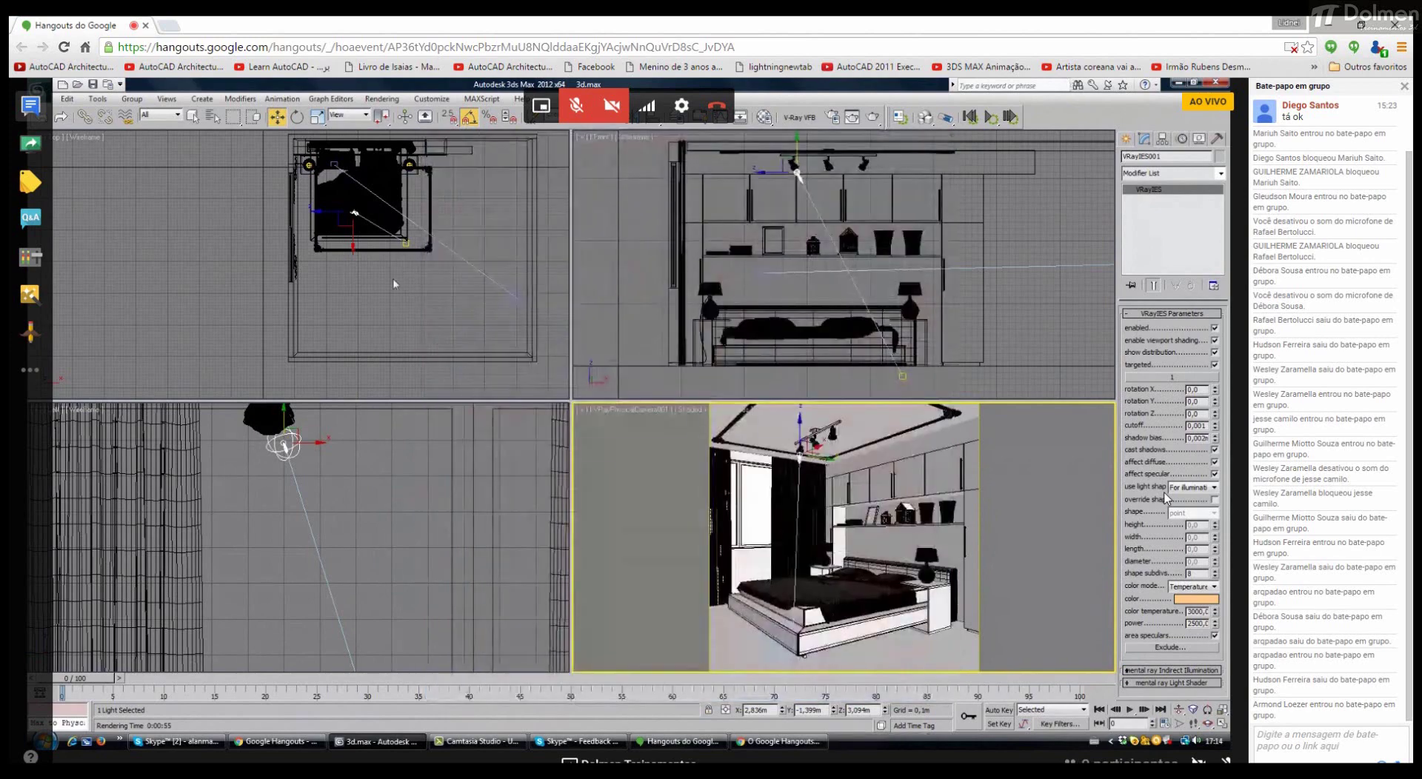
Step: Shift-drag the VRayIES spotlight in Front view to make an instanced copy beside it
{"action": "left_click", "coordinate": [425, 296]}
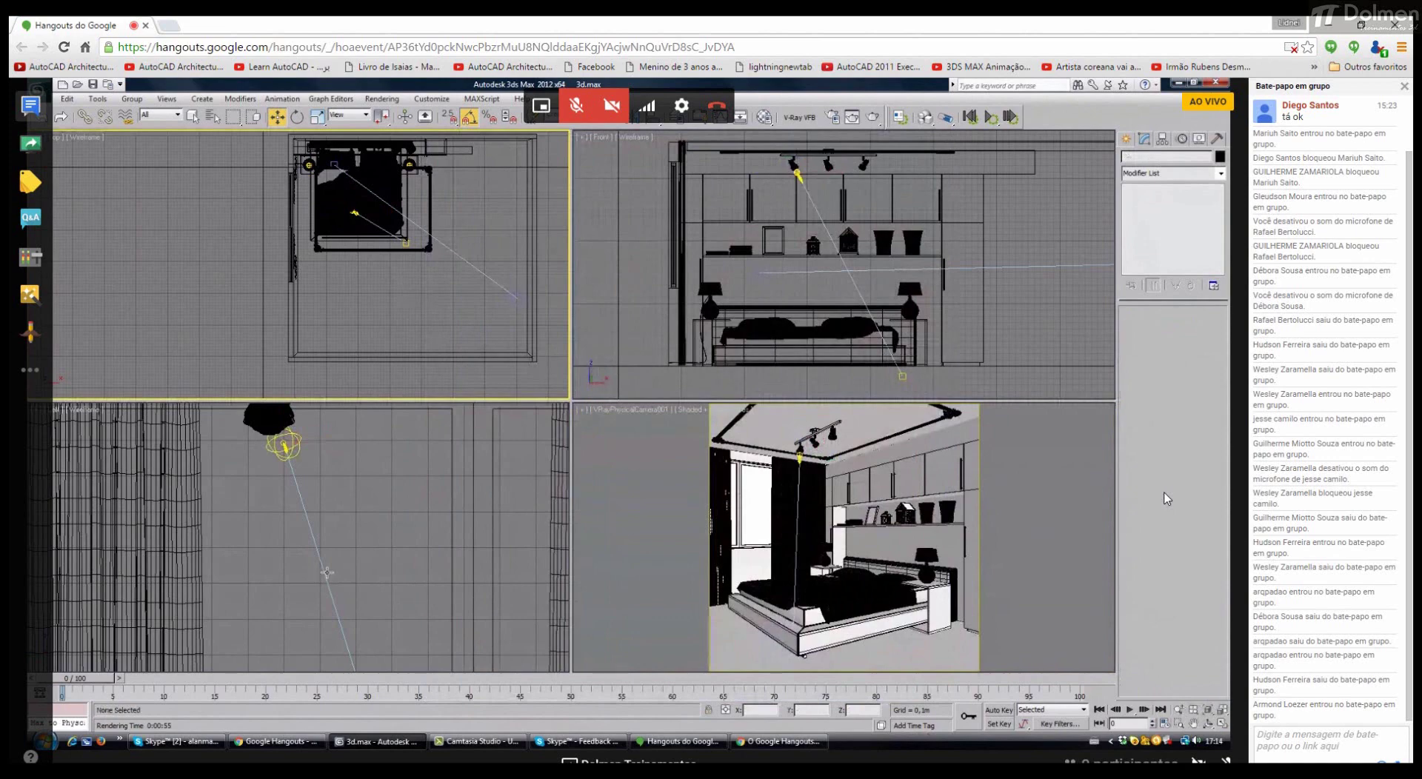
{"action": "left_click", "coordinate": [326, 572]}
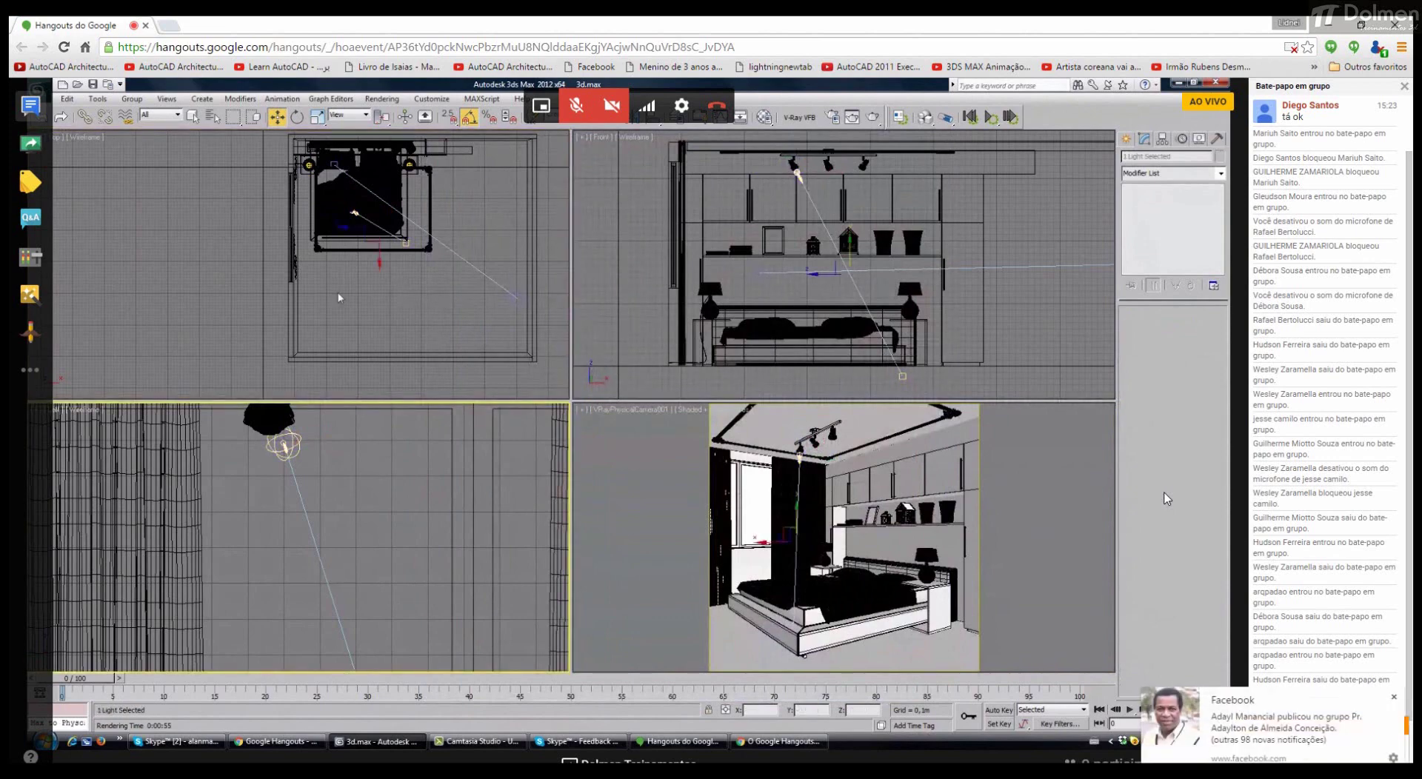
{"action": "left_click", "coordinate": [870, 275]}
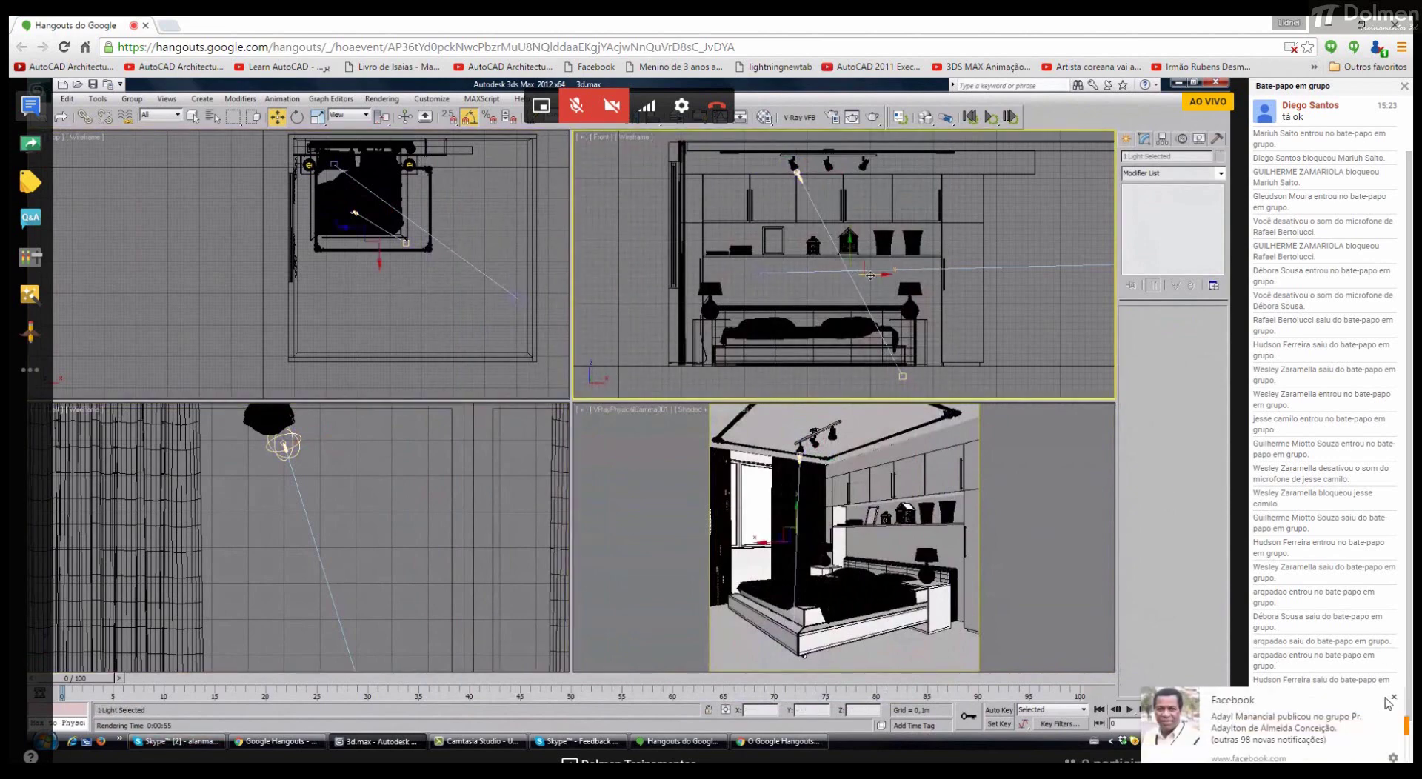
{"action": "left_click_drag", "start_coordinate": [870, 274], "coordinate": [909, 294], "text": "shift"}
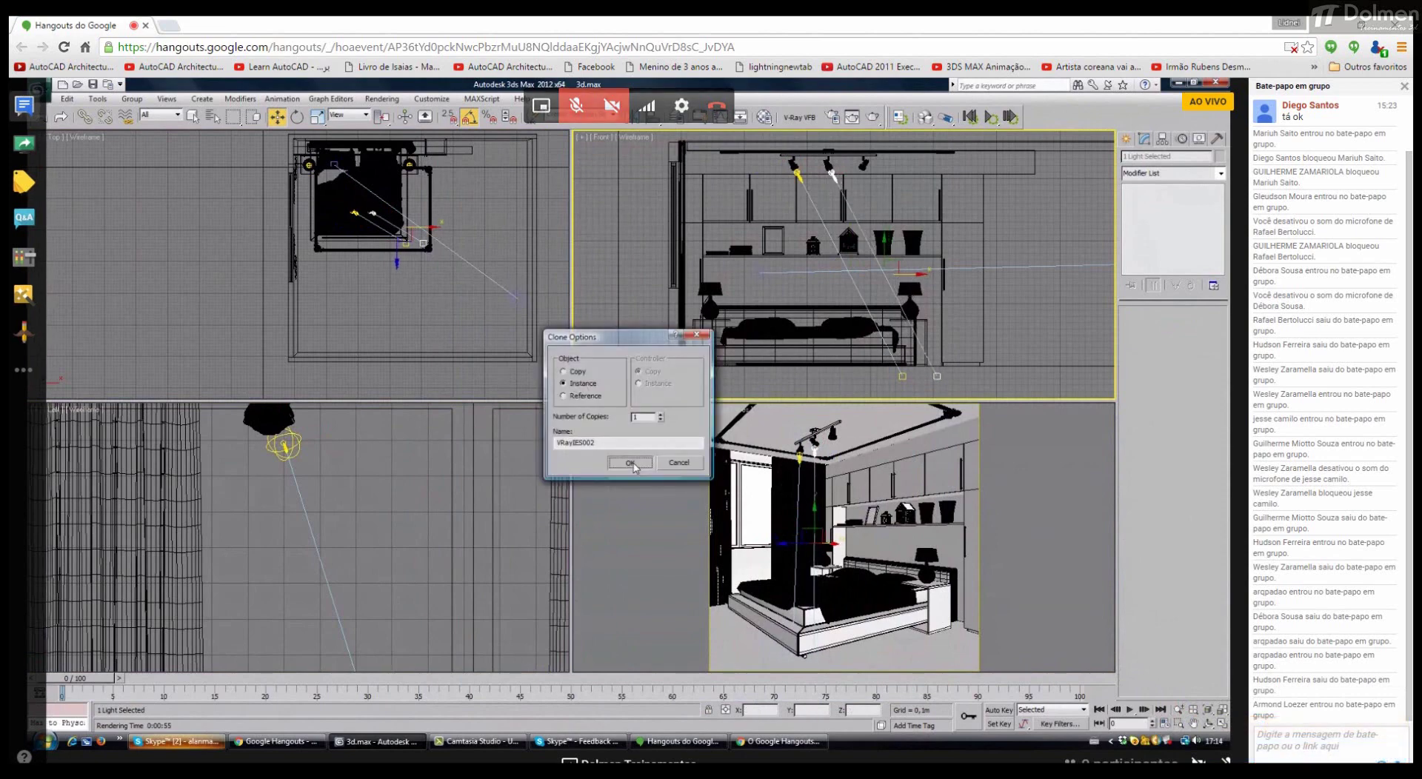
{"action": "left_click", "coordinate": [629, 463]}
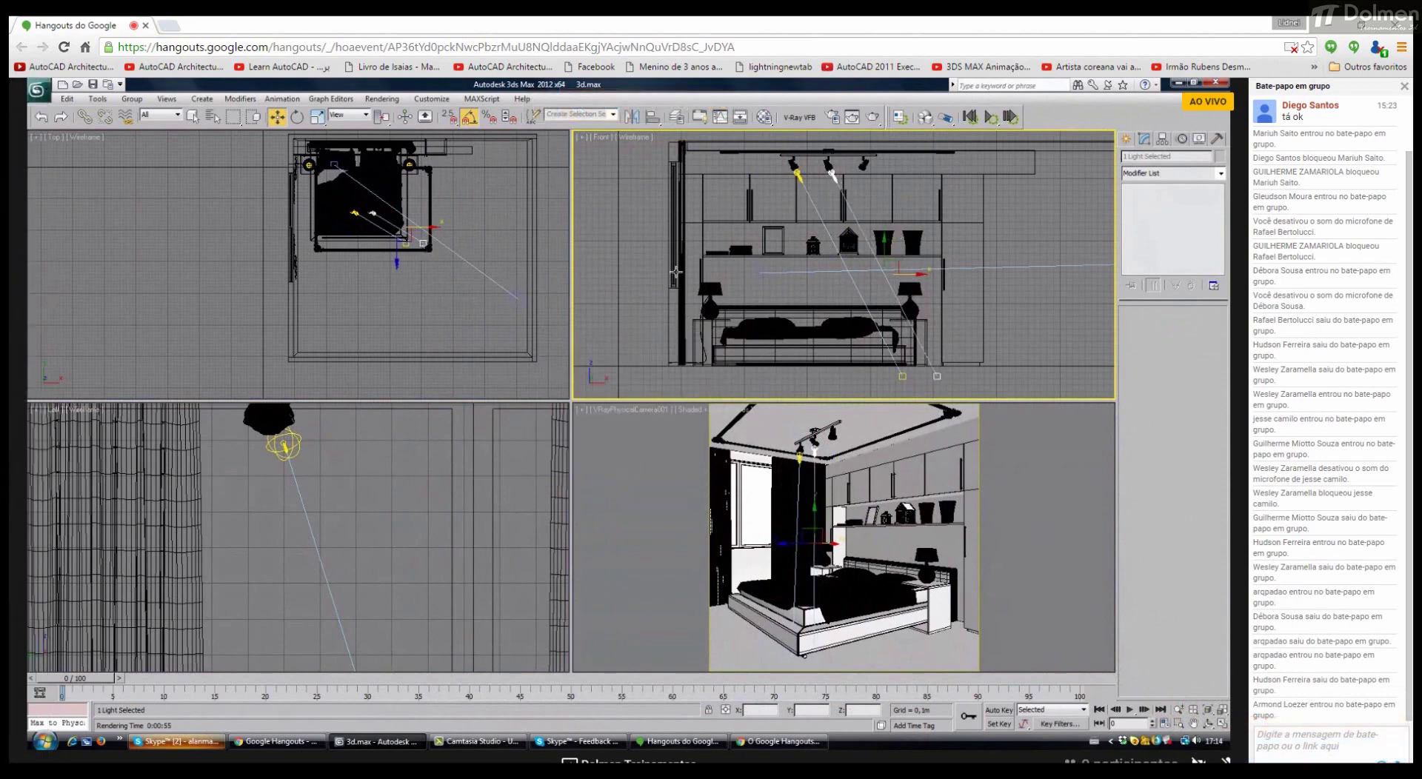
Step: Set the selection filter to Lights and move VRayIES002 into place in the Top view
{"action": "left_click", "coordinate": [159, 115]}
{"action": "left_click", "coordinate": [159, 158]}
{"action": "left_click", "coordinate": [237, 181]}
{"action": "left_click", "coordinate": [373, 213]}
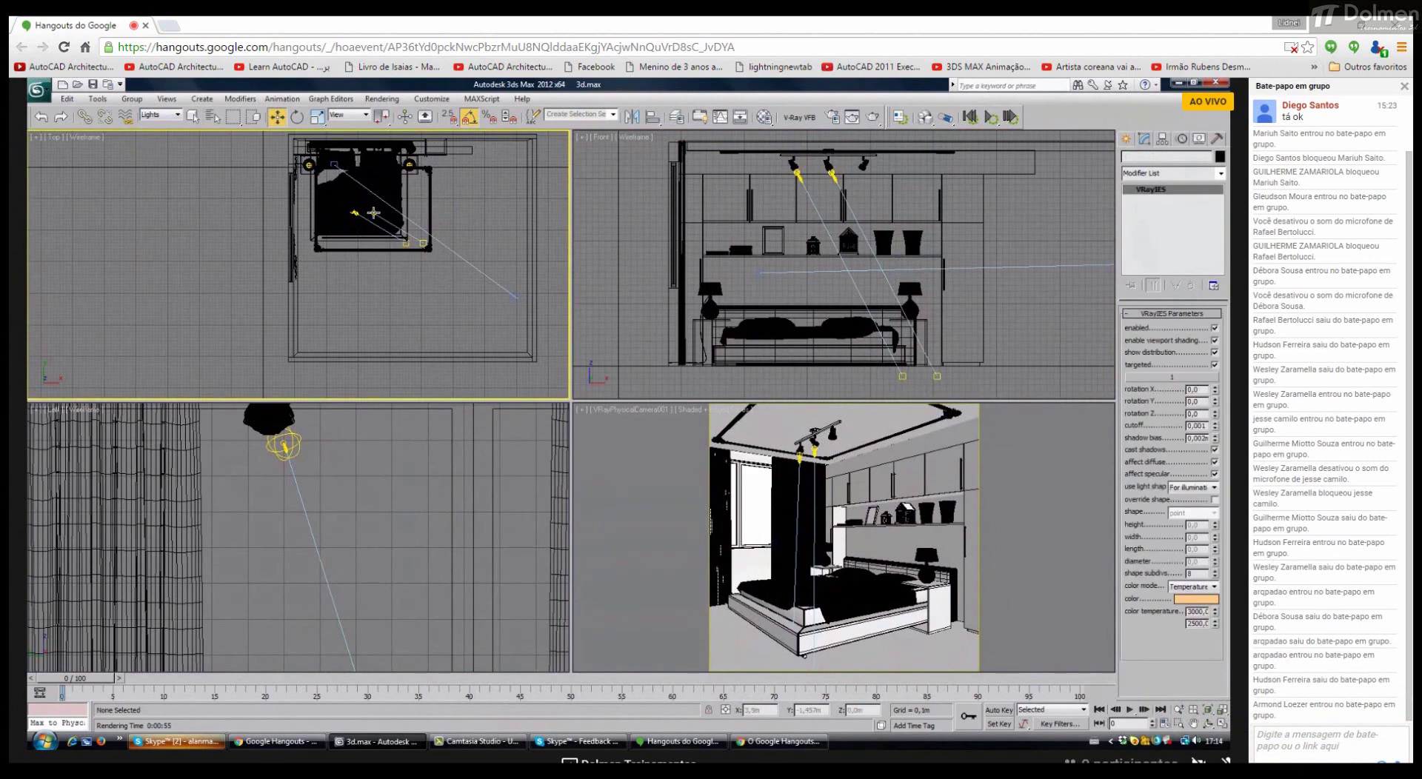
{"action": "scroll", "coordinate": [357, 171], "scroll_direction": "up", "scroll_amount": 3}
{"action": "scroll", "coordinate": [388, 281], "scroll_direction": "up", "scroll_amount": 3}
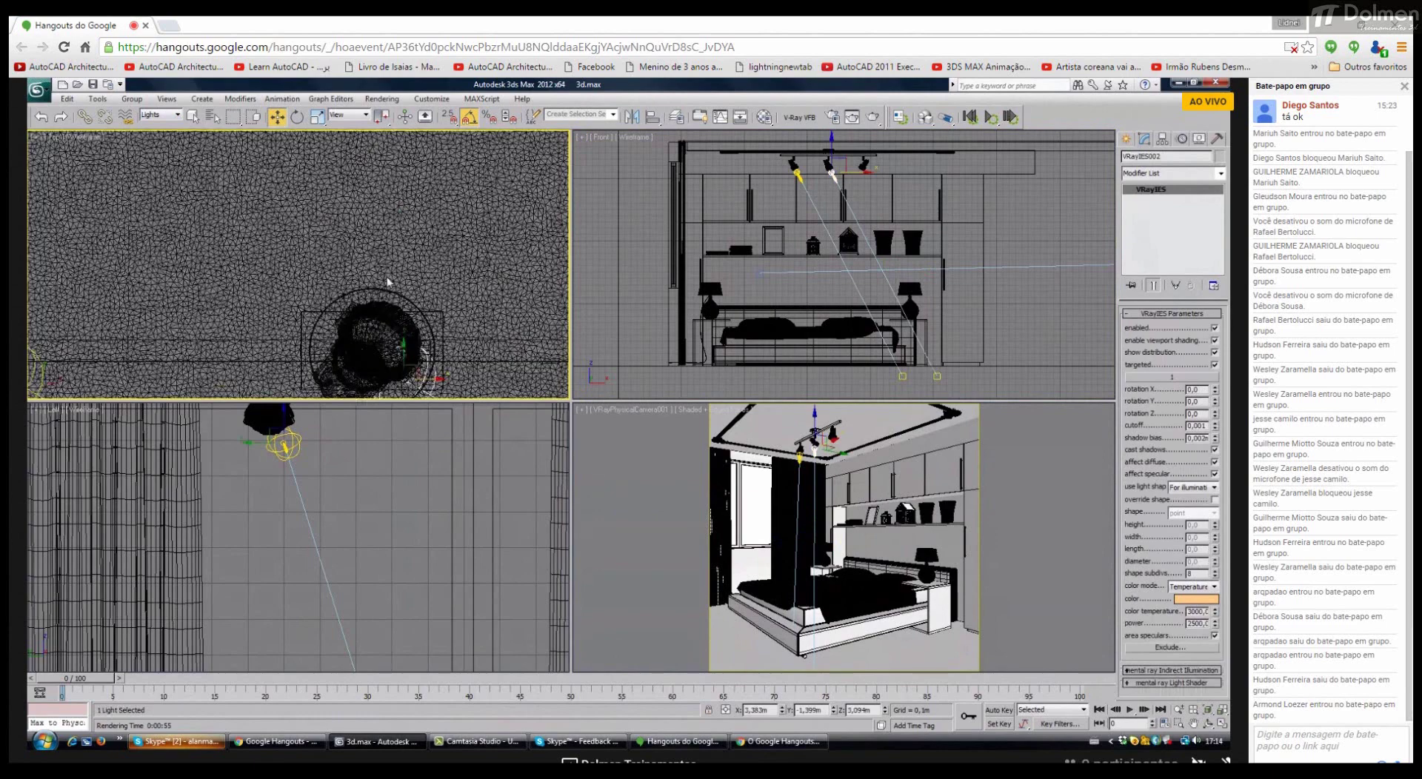
{"action": "left_click_drag", "start_coordinate": [388, 281], "coordinate": [411, 222], "text": "shift"}
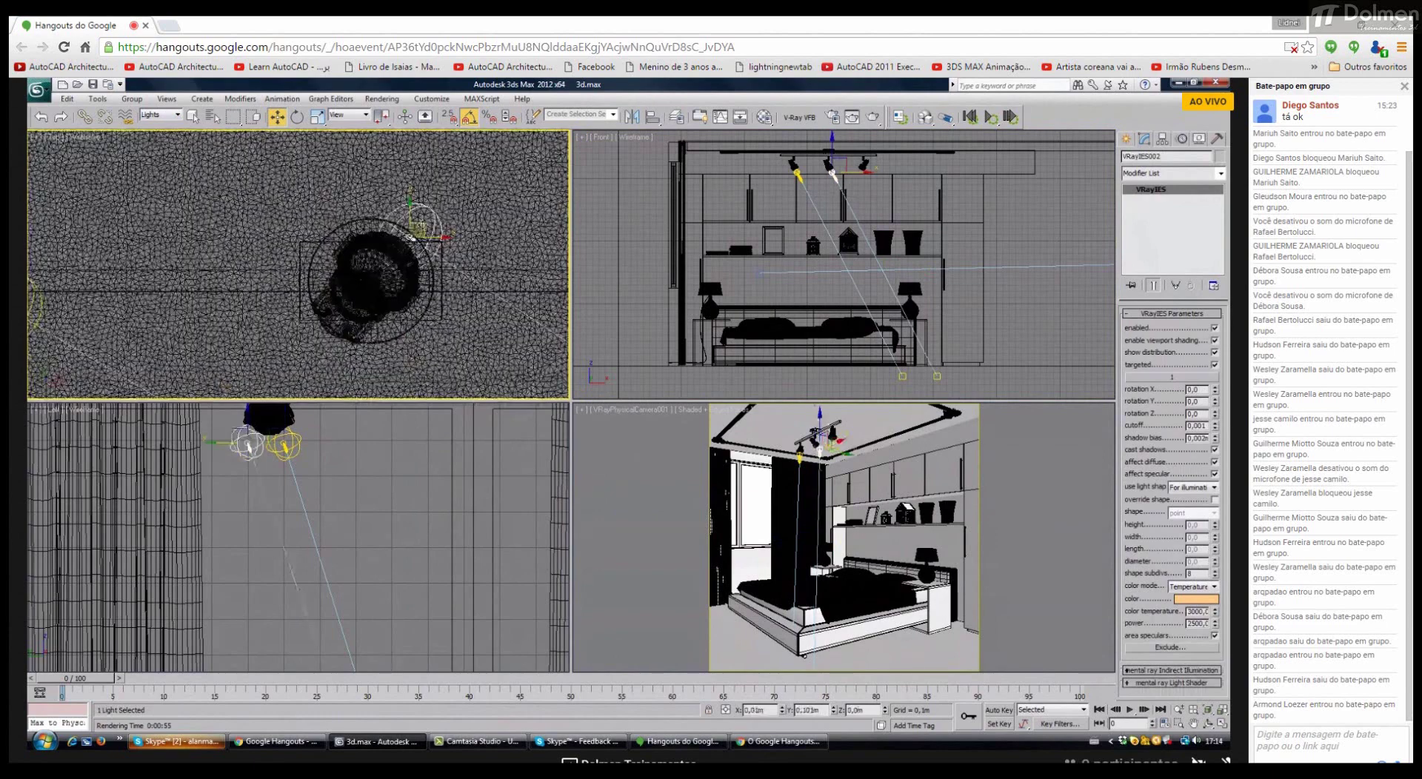
Step: Re-aim VRayIES002.Target, then bring the Skype chat forward
{"action": "scroll", "coordinate": [371, 244], "scroll_direction": "down", "scroll_amount": 5}
{"action": "scroll", "coordinate": [469, 311], "scroll_direction": "down", "scroll_amount": 2}
{"action": "left_click", "coordinate": [379, 295]}
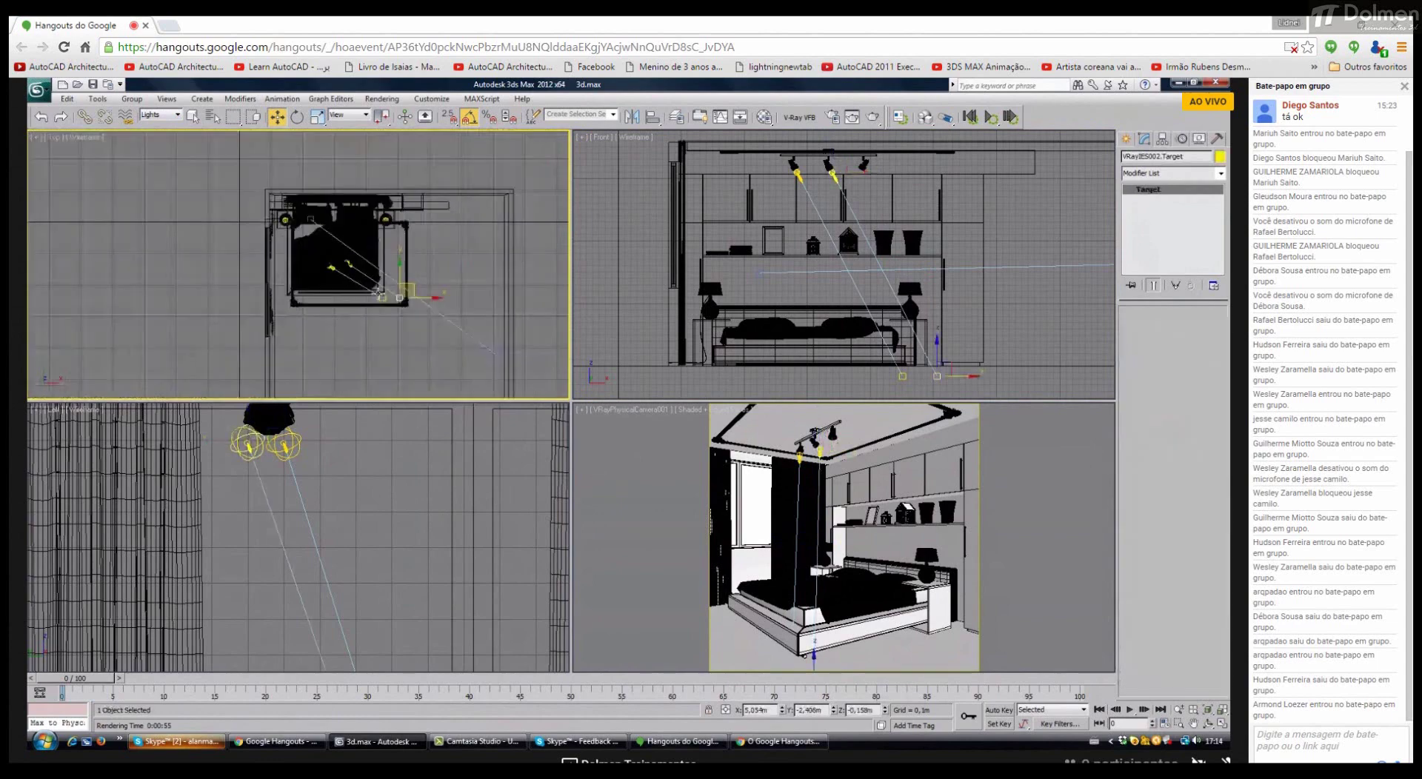
{"action": "left_click_drag", "start_coordinate": [400, 268], "coordinate": [402, 155]}
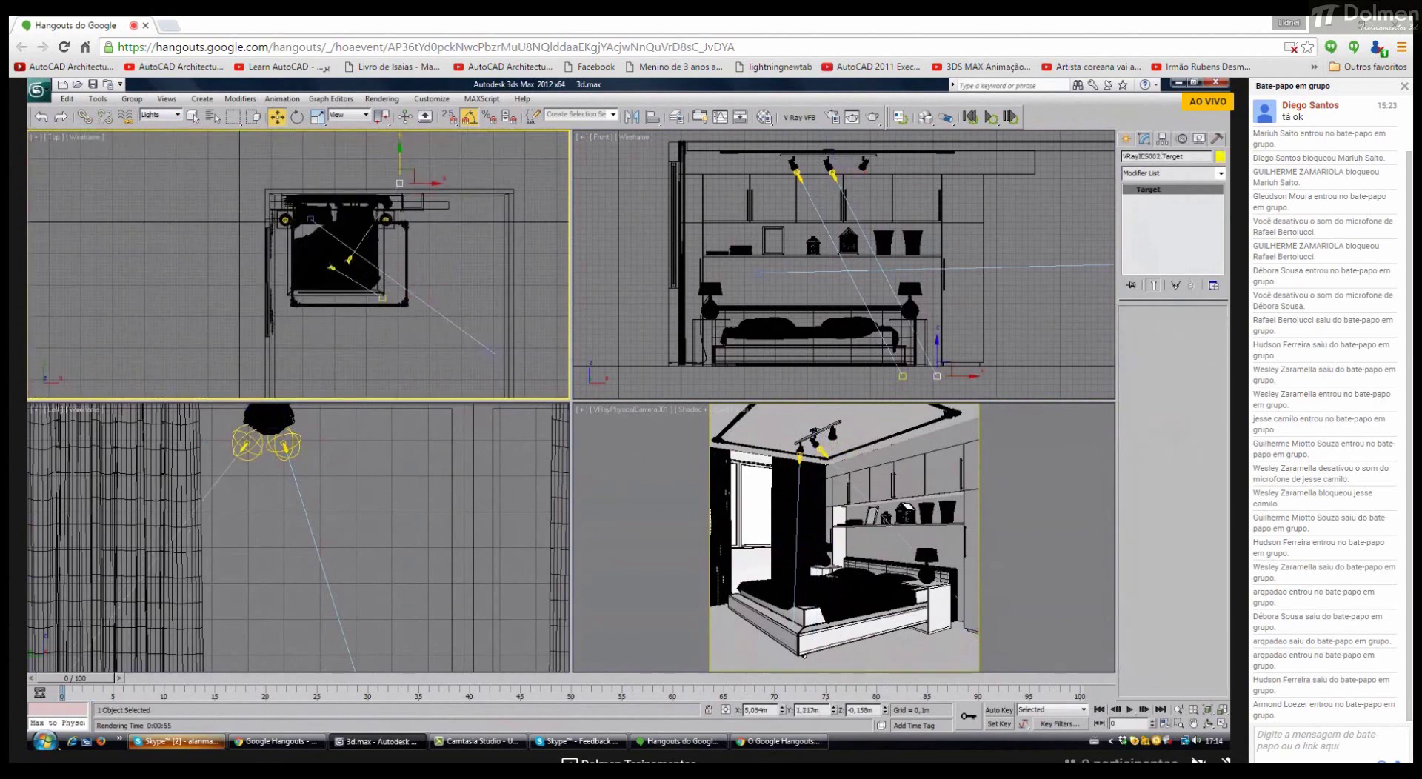
{"action": "mouse_move", "coordinate": [283, 746]}
{"action": "left_click", "coordinate": [175, 741]}
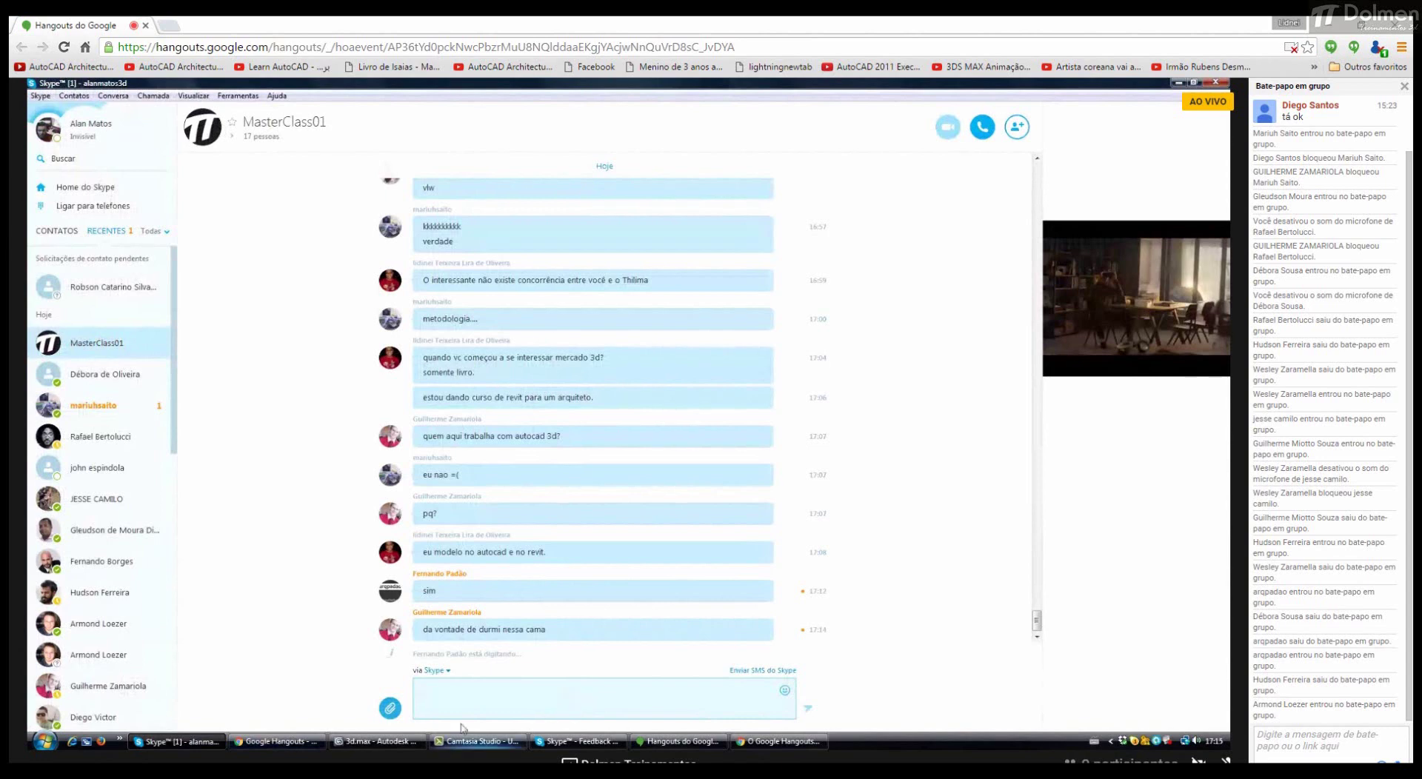
Step: Back in 3ds Max, create a third instanced IES spotlight, VRayIES003
{"action": "left_click", "coordinate": [377, 741]}
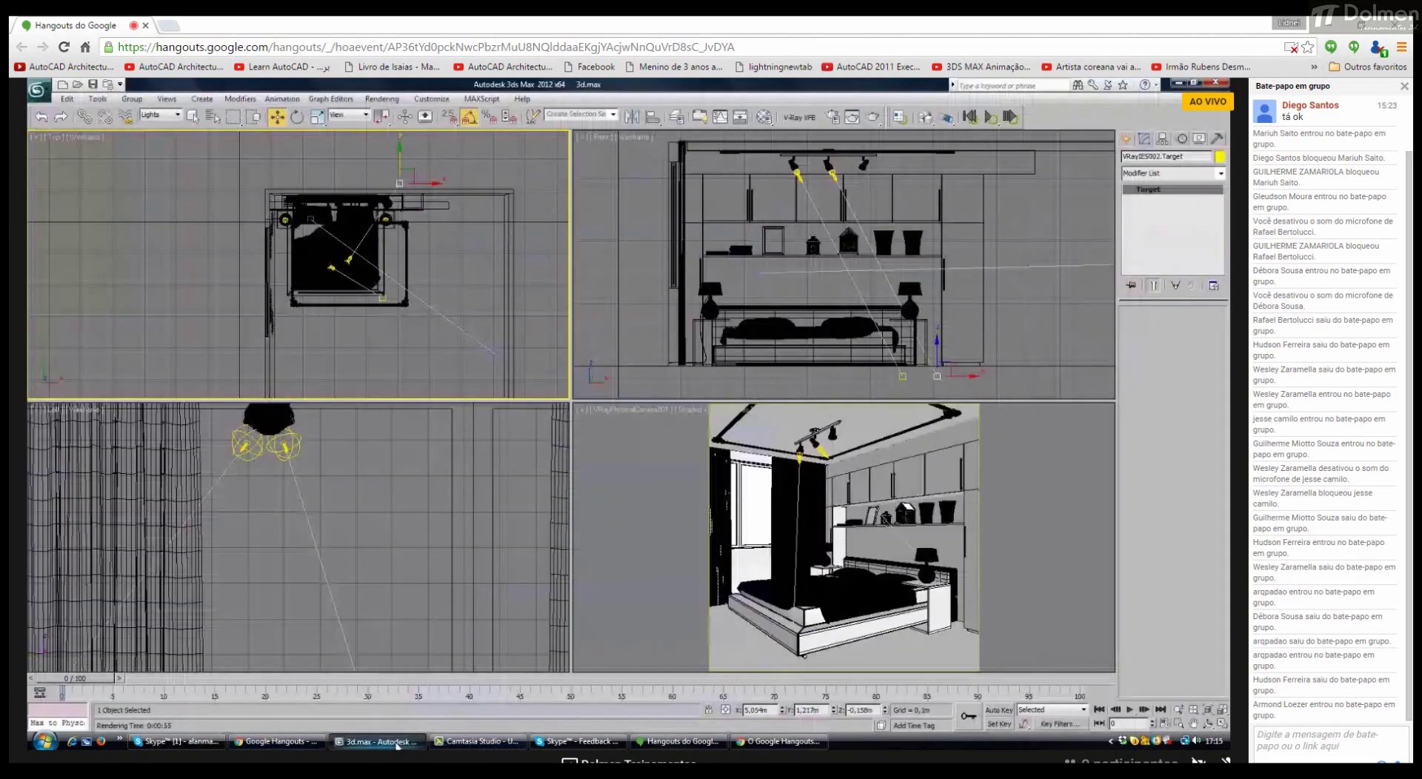
{"action": "left_click", "coordinate": [857, 239]}
{"action": "scroll", "coordinate": [399, 223], "scroll_direction": "up", "scroll_amount": 3}
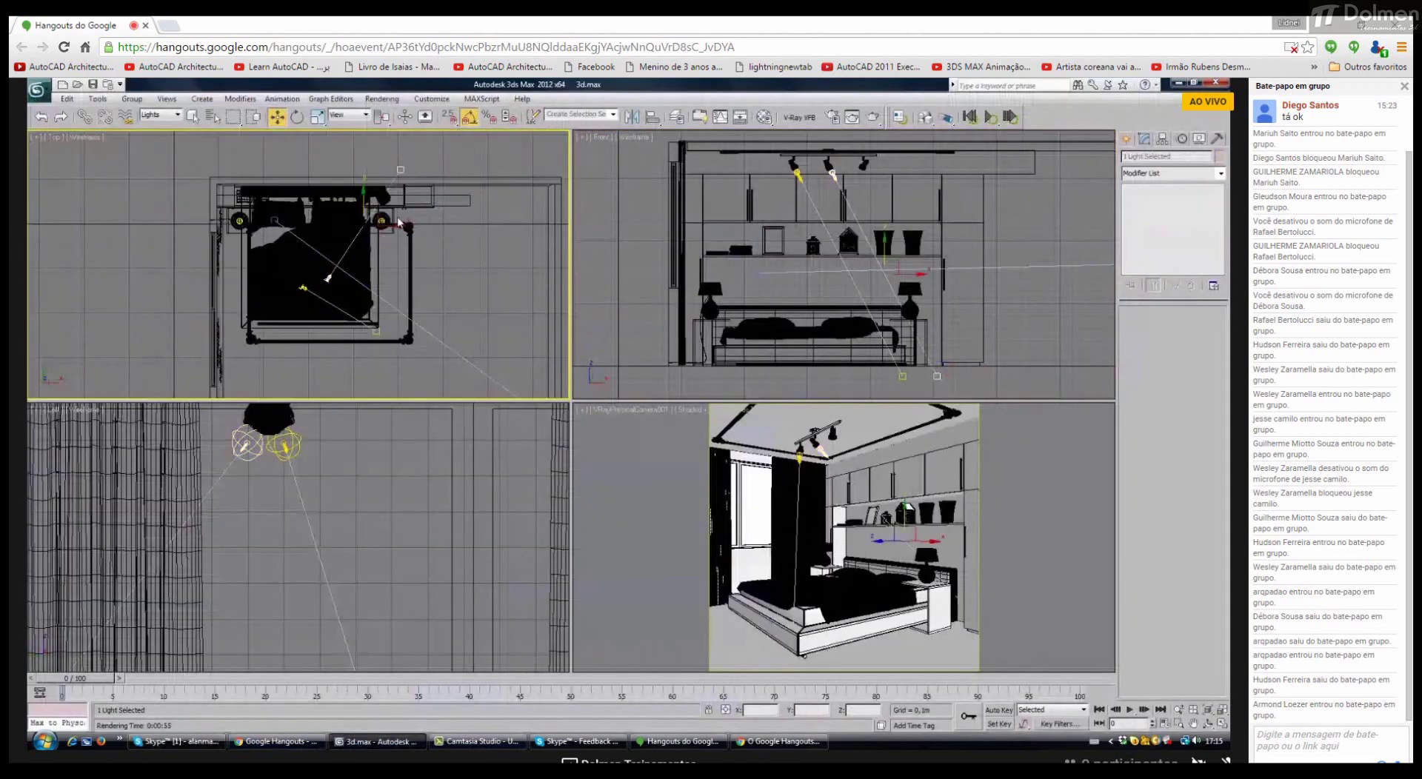
{"action": "scroll", "coordinate": [399, 222], "scroll_direction": "up", "scroll_amount": 3}
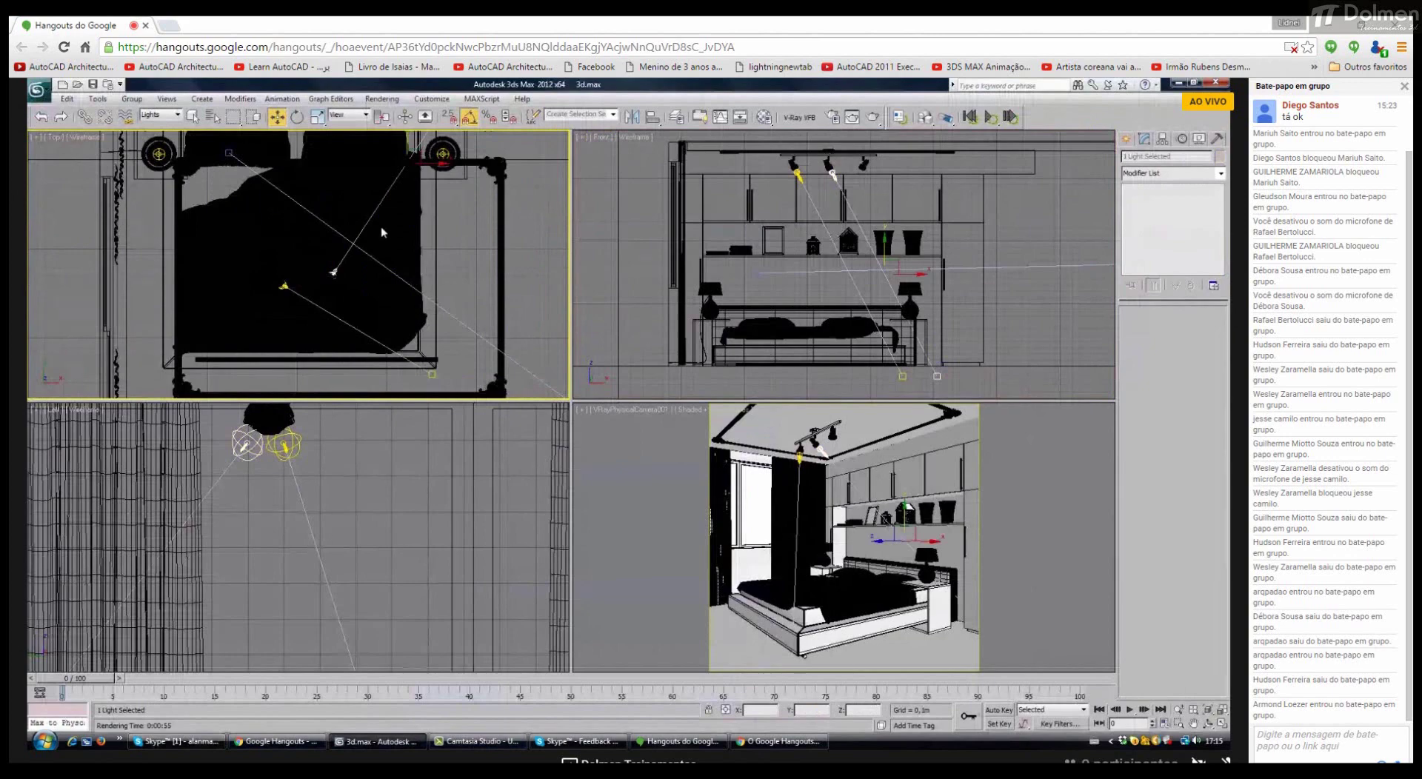
{"action": "scroll", "coordinate": [317, 294], "scroll_direction": "up", "scroll_amount": 3}
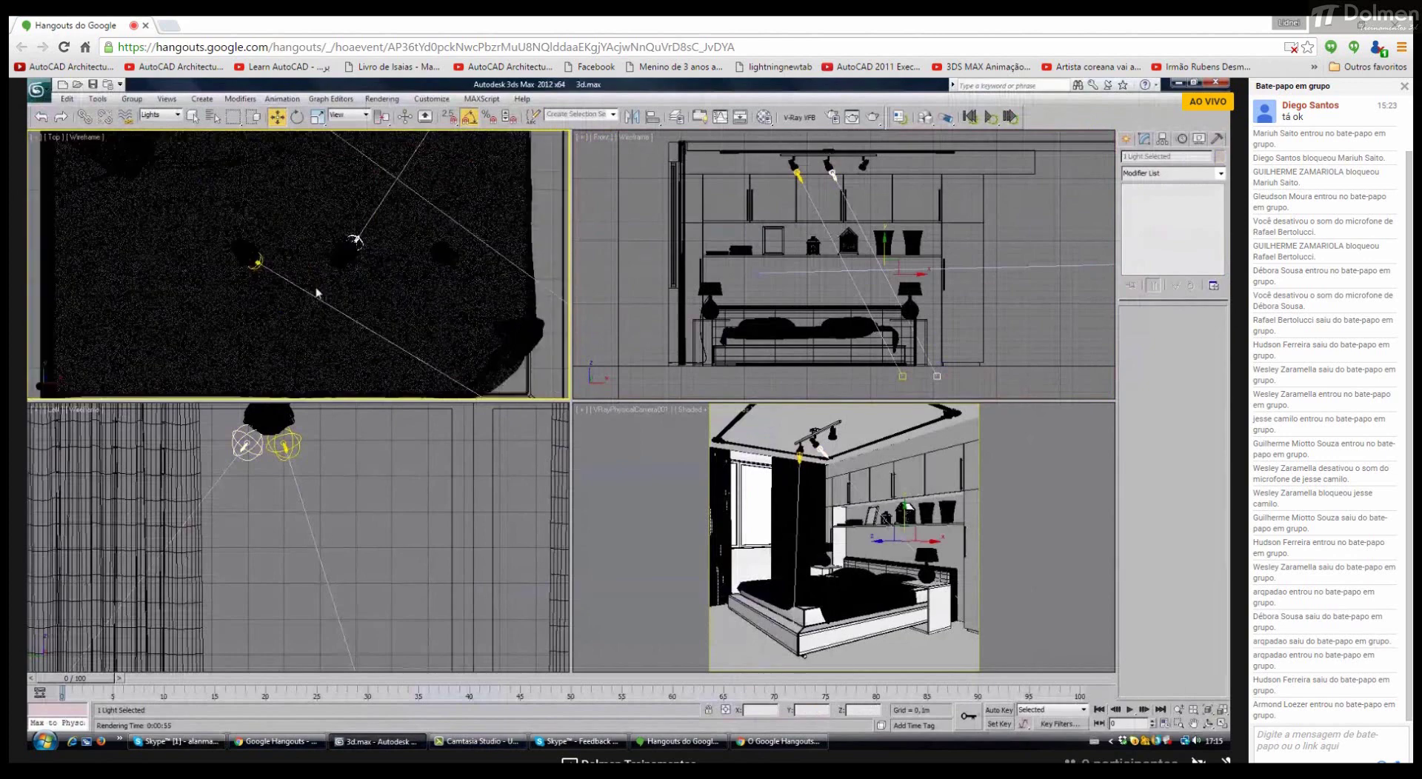
{"action": "scroll", "coordinate": [317, 294], "scroll_direction": "down", "scroll_amount": 3}
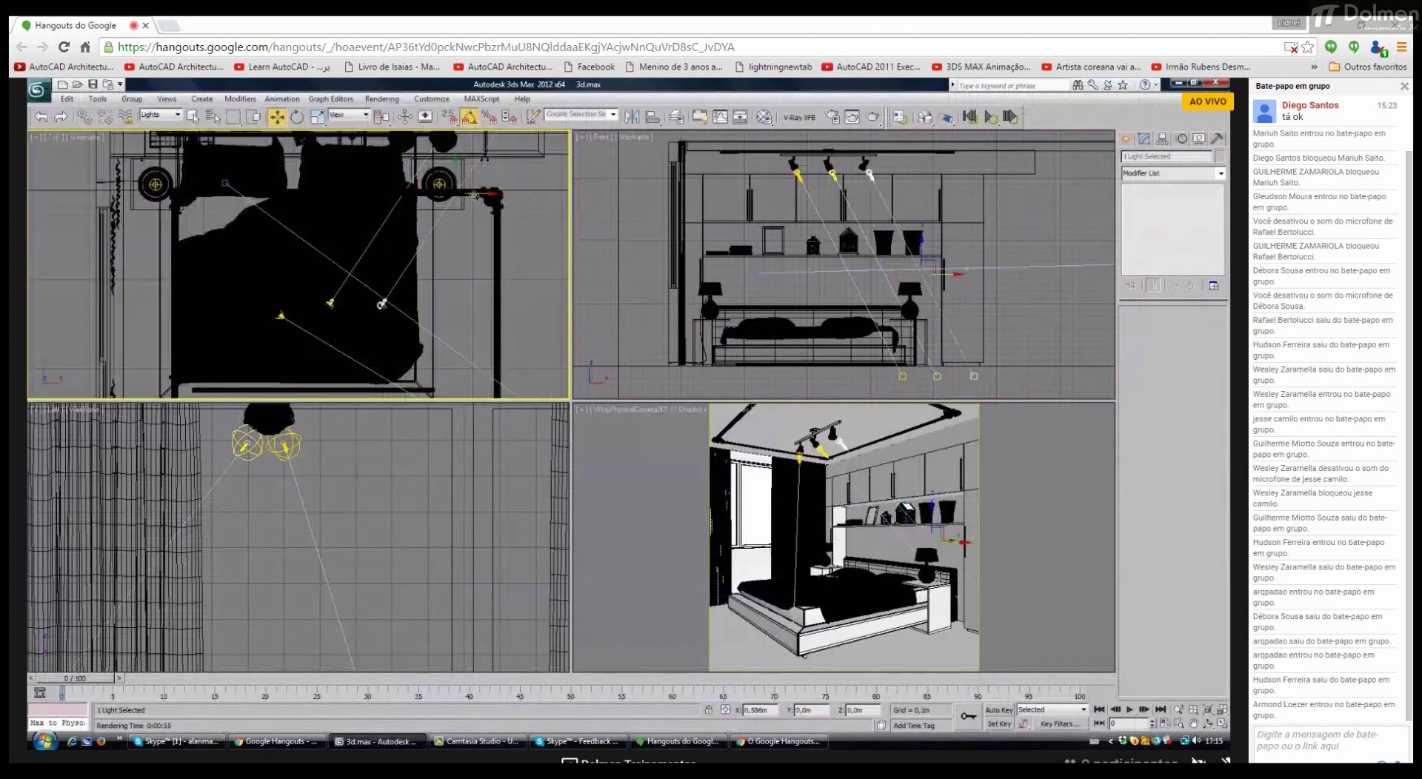
{"action": "left_click_drag", "start_coordinate": [381, 303], "coordinate": [365, 304], "text": "shift"}
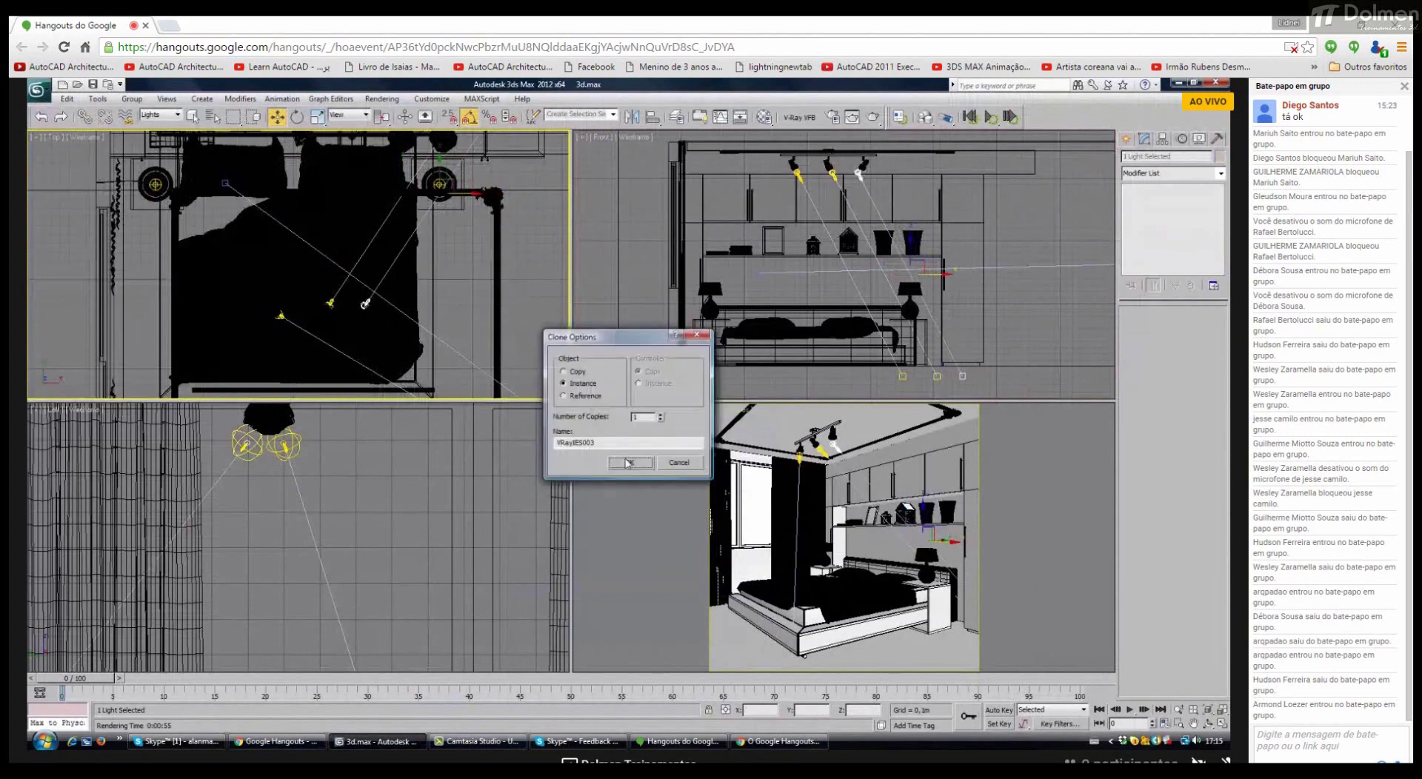
{"action": "left_click", "coordinate": [628, 463]}
Step: Aim VRayIES003's target left, test-render the camera view with Shift+Q, and minimise 3ds Max
{"action": "scroll", "coordinate": [429, 321], "scroll_direction": "up", "scroll_amount": 5}
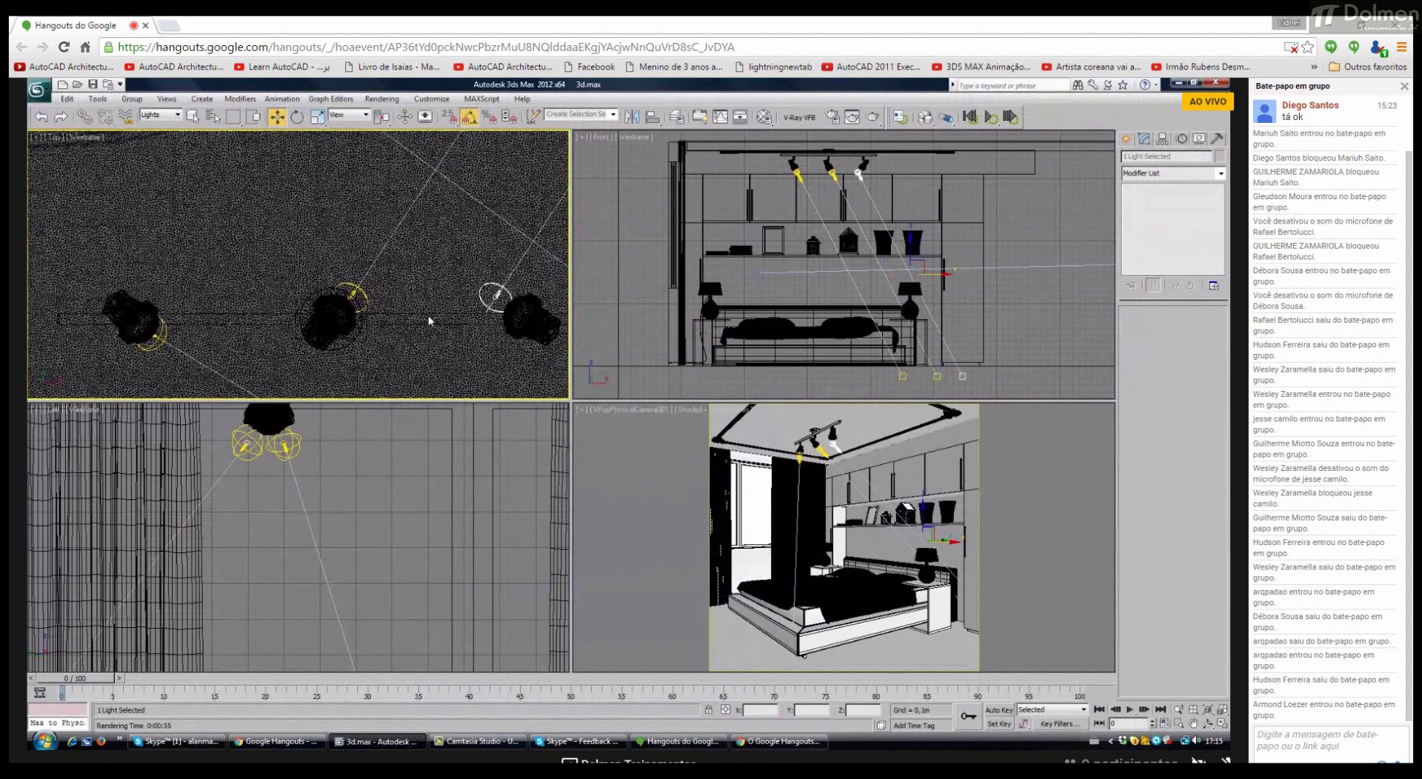
{"action": "scroll", "coordinate": [430, 320], "scroll_direction": "down", "scroll_amount": 3}
{"action": "left_click_drag", "start_coordinate": [430, 321], "coordinate": [30, 200]}
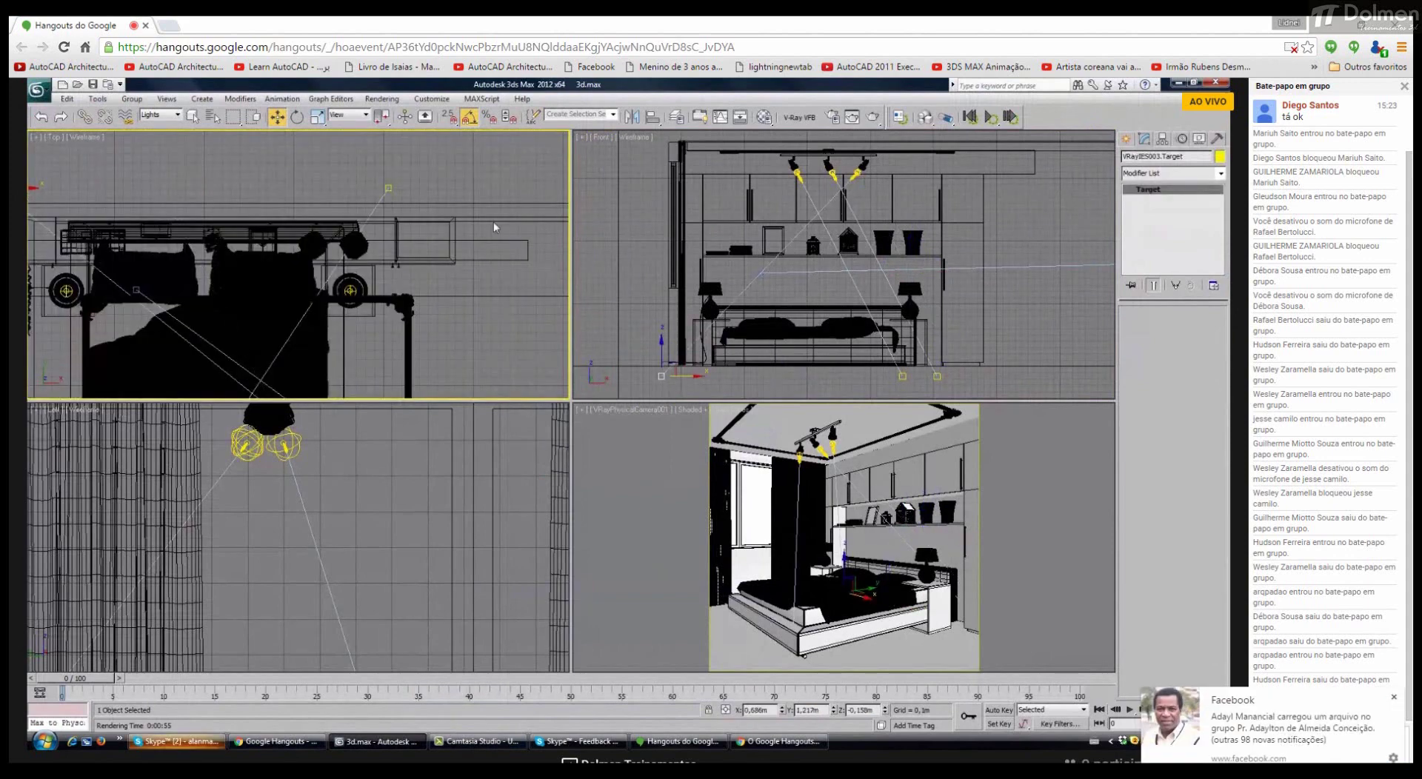
{"action": "left_click", "coordinate": [626, 535]}
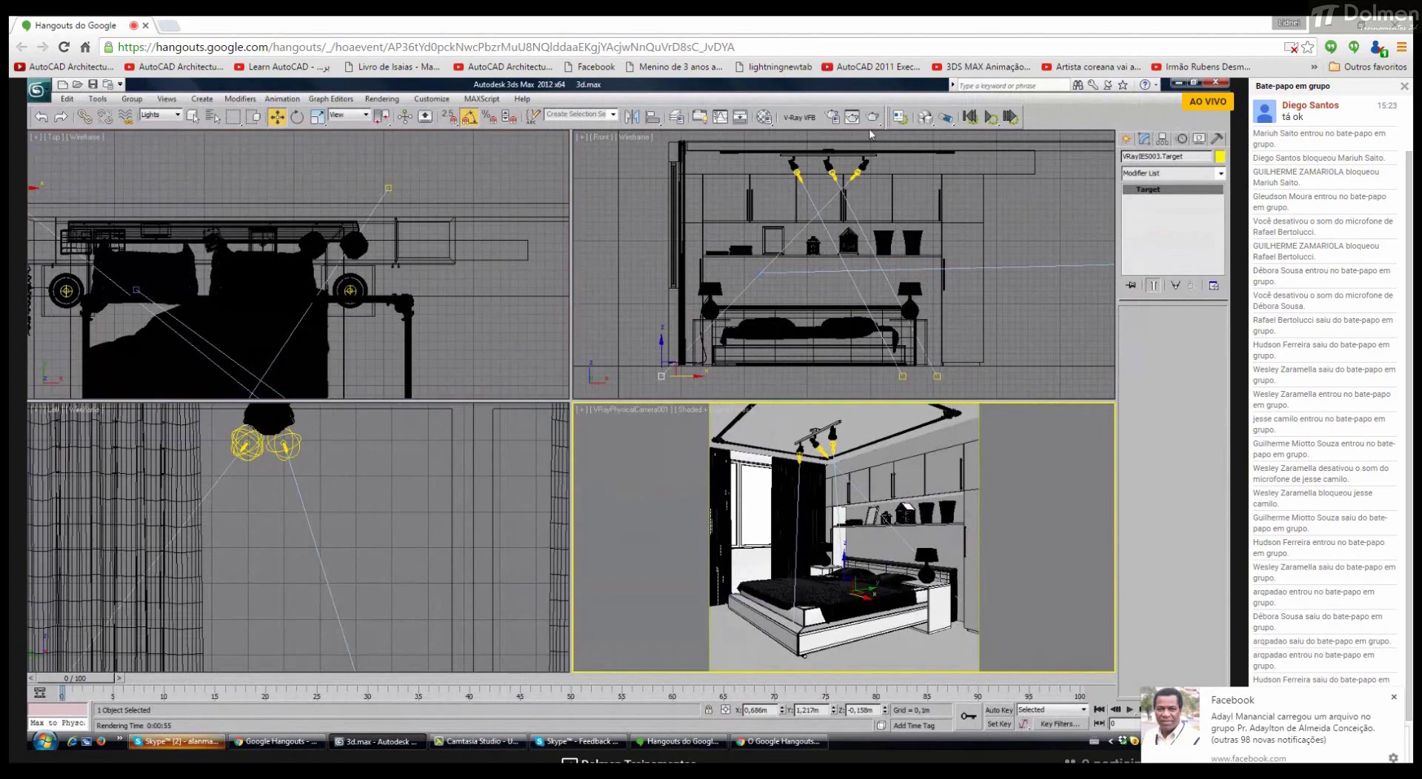
{"action": "key", "text": "shift+q"}
{"action": "left_click", "coordinate": [343, 738]}
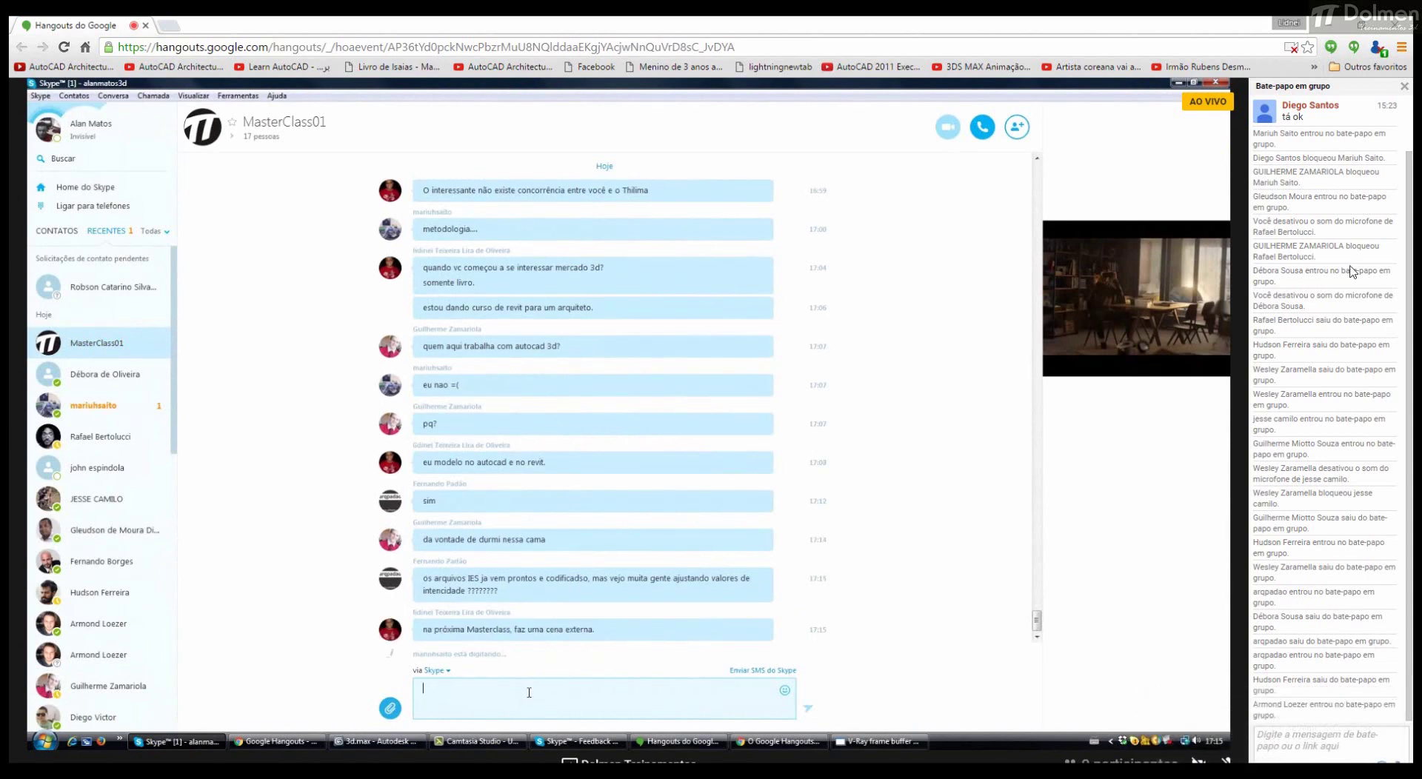
Step: Start writing a message in the MasterClass01 Skype group chat
{"action": "mouse_move", "coordinate": [800, 296]}
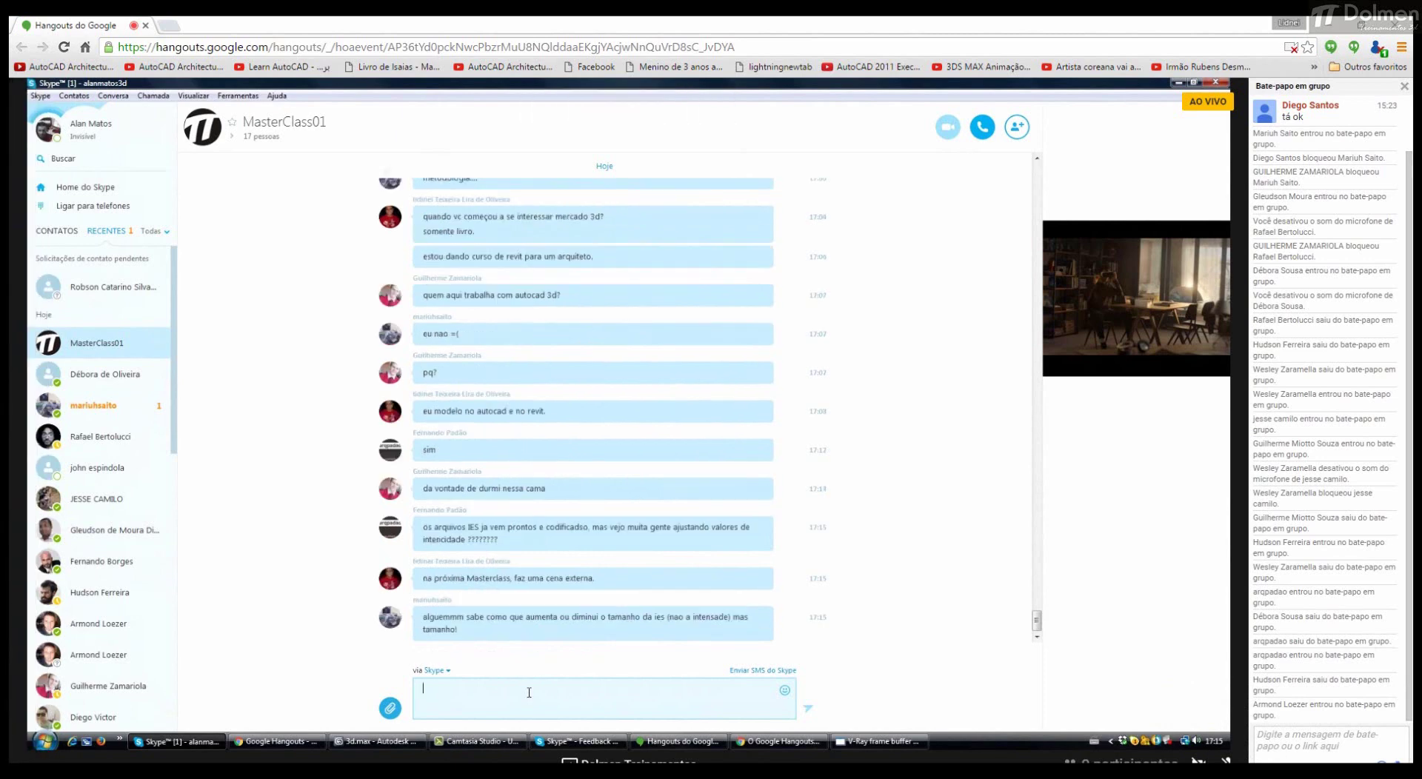
{"action": "left_click", "coordinate": [529, 692]}
{"action": "mouse_move", "coordinate": [594, 406]}
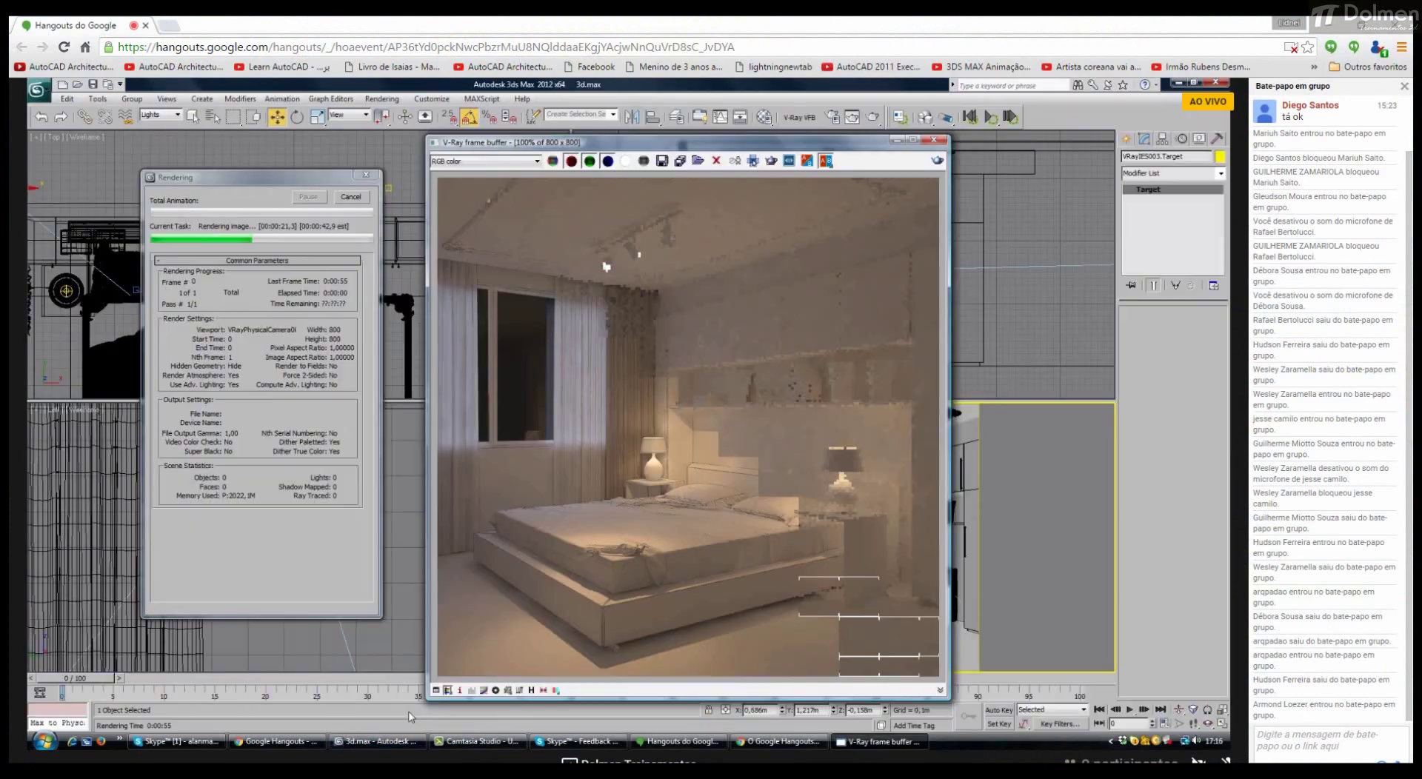
Step: Bring the MasterClass01 Skype chat in front of 3ds Max from the taskbar
{"action": "left_click", "coordinate": [198, 743]}
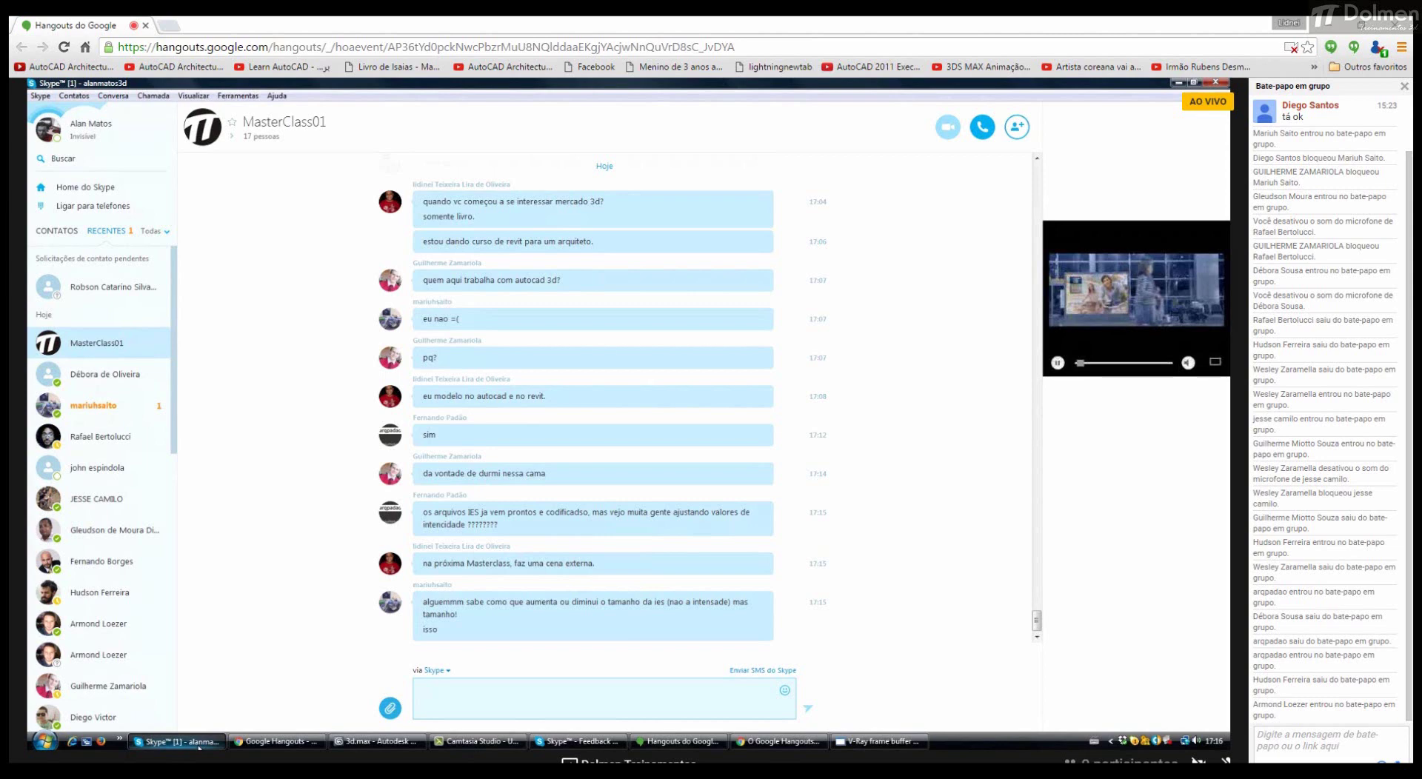
Step: Switch to the V-Ray frame buffer showing the finished bedroom render
{"action": "left_click", "coordinate": [198, 743]}
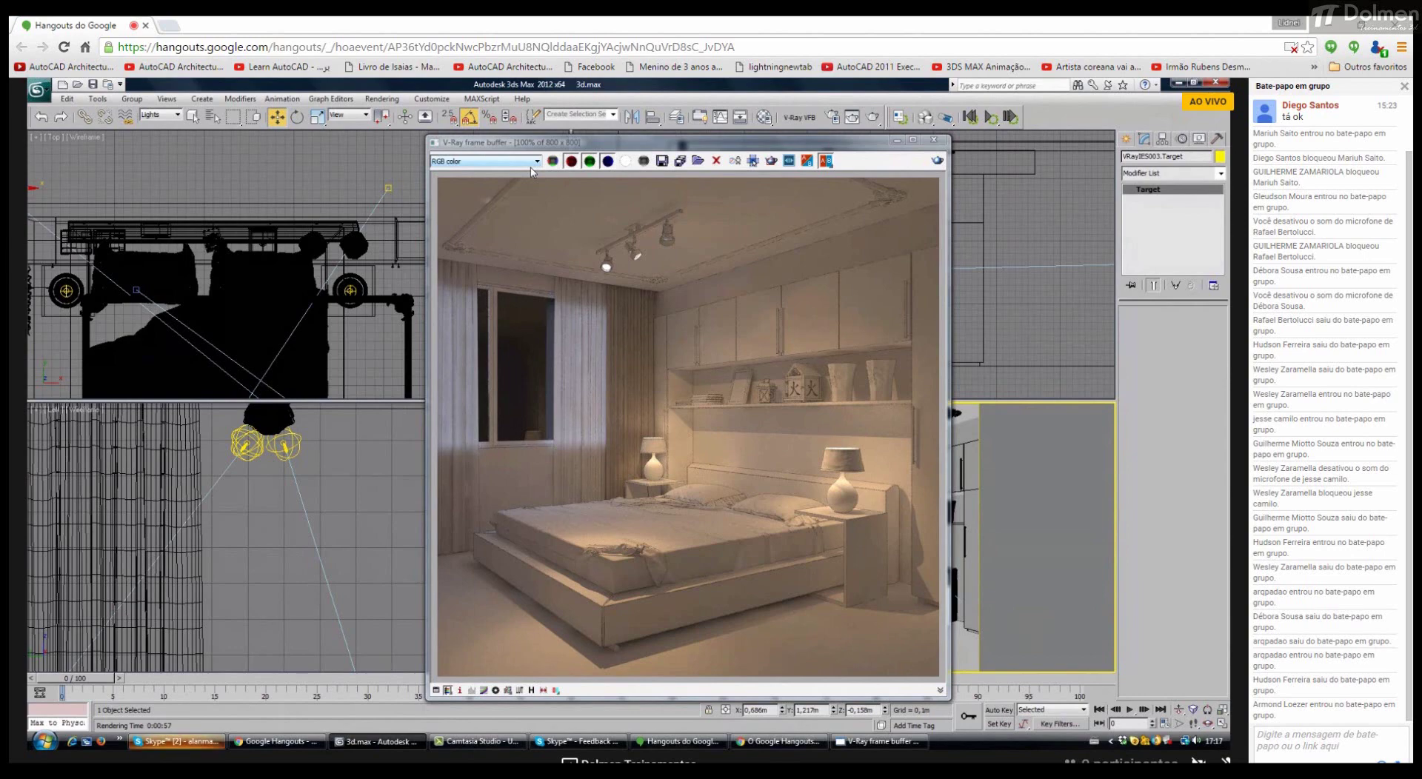
Step: Check the Skype class chat, then return to the 3ds Max render
{"action": "left_click", "coordinate": [225, 743]}
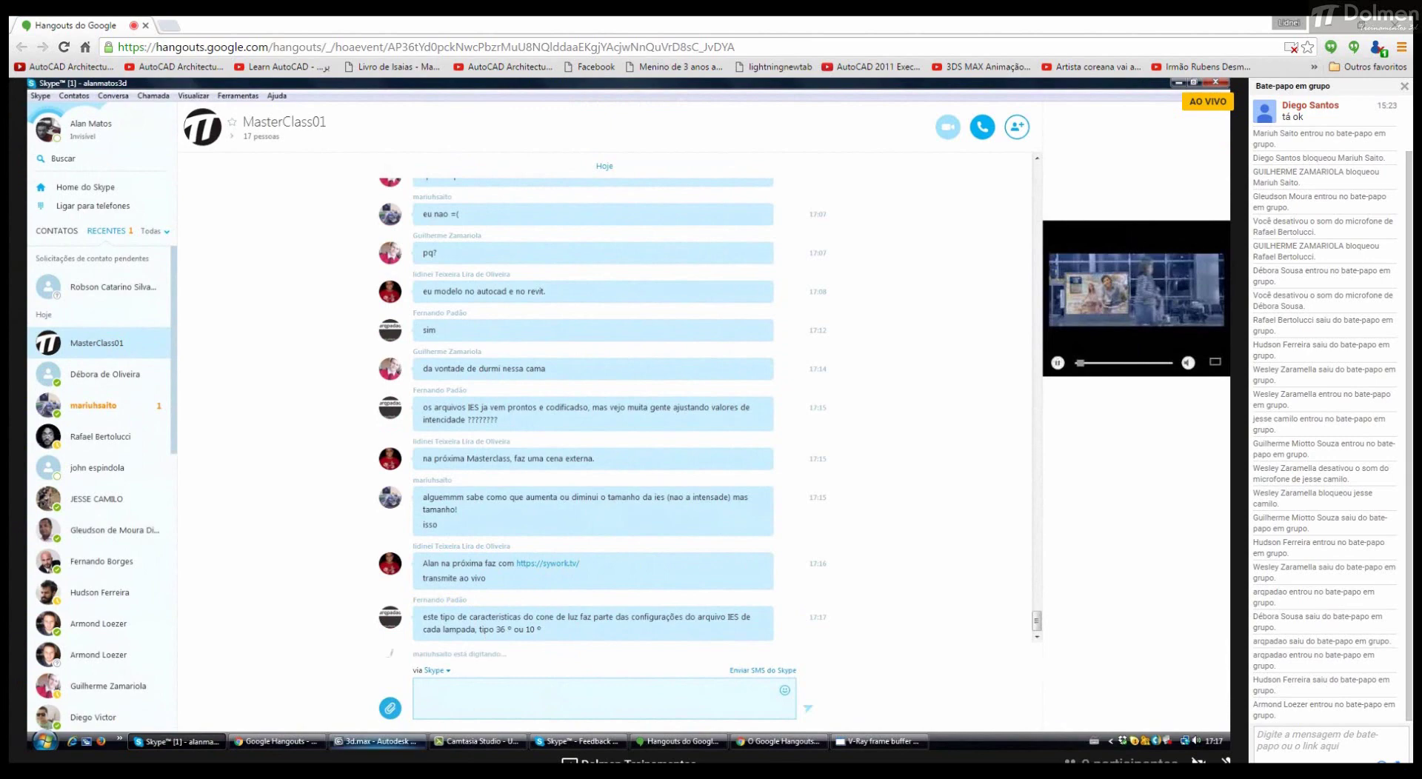
{"action": "left_click", "coordinate": [376, 742]}
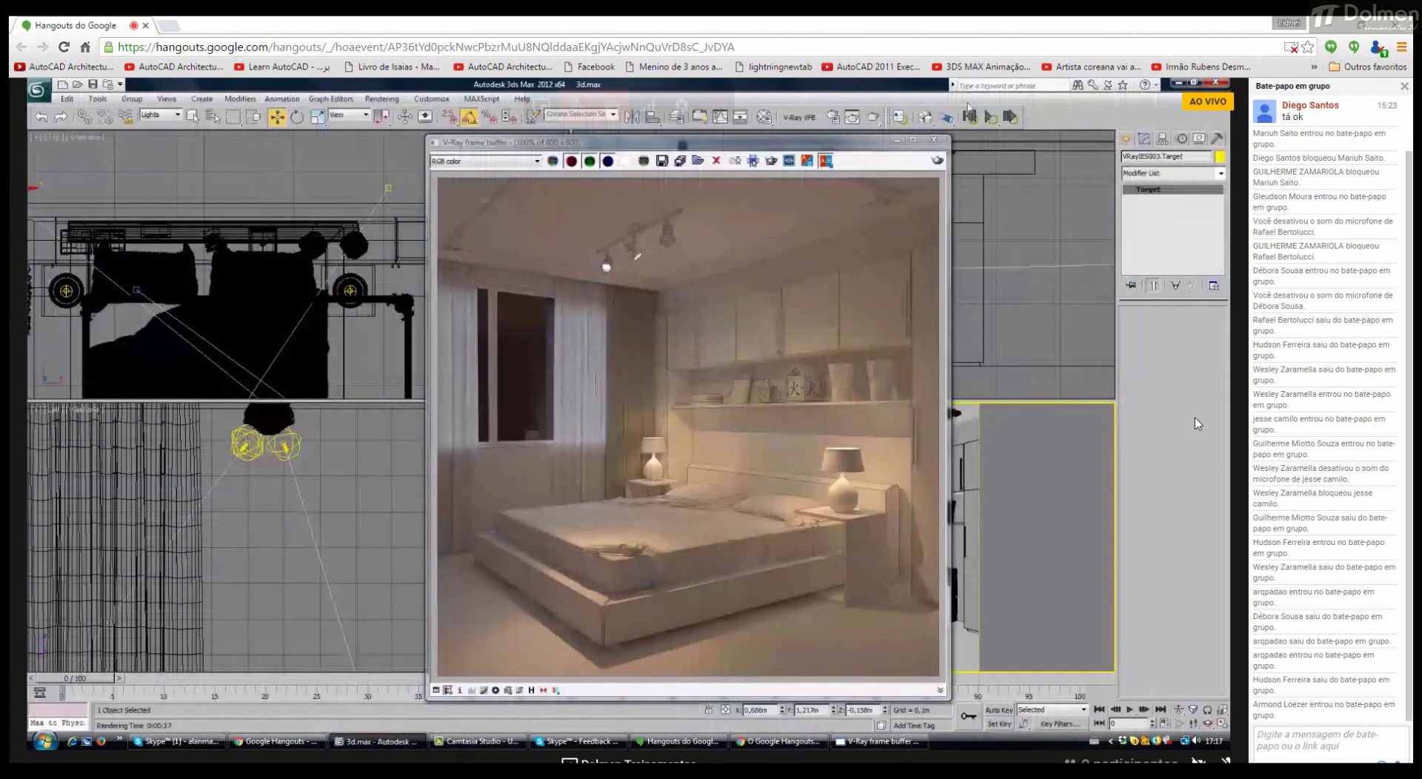
Step: Close the V-Ray frame buffer and set the selection filter to All
{"action": "left_click", "coordinate": [934, 139]}
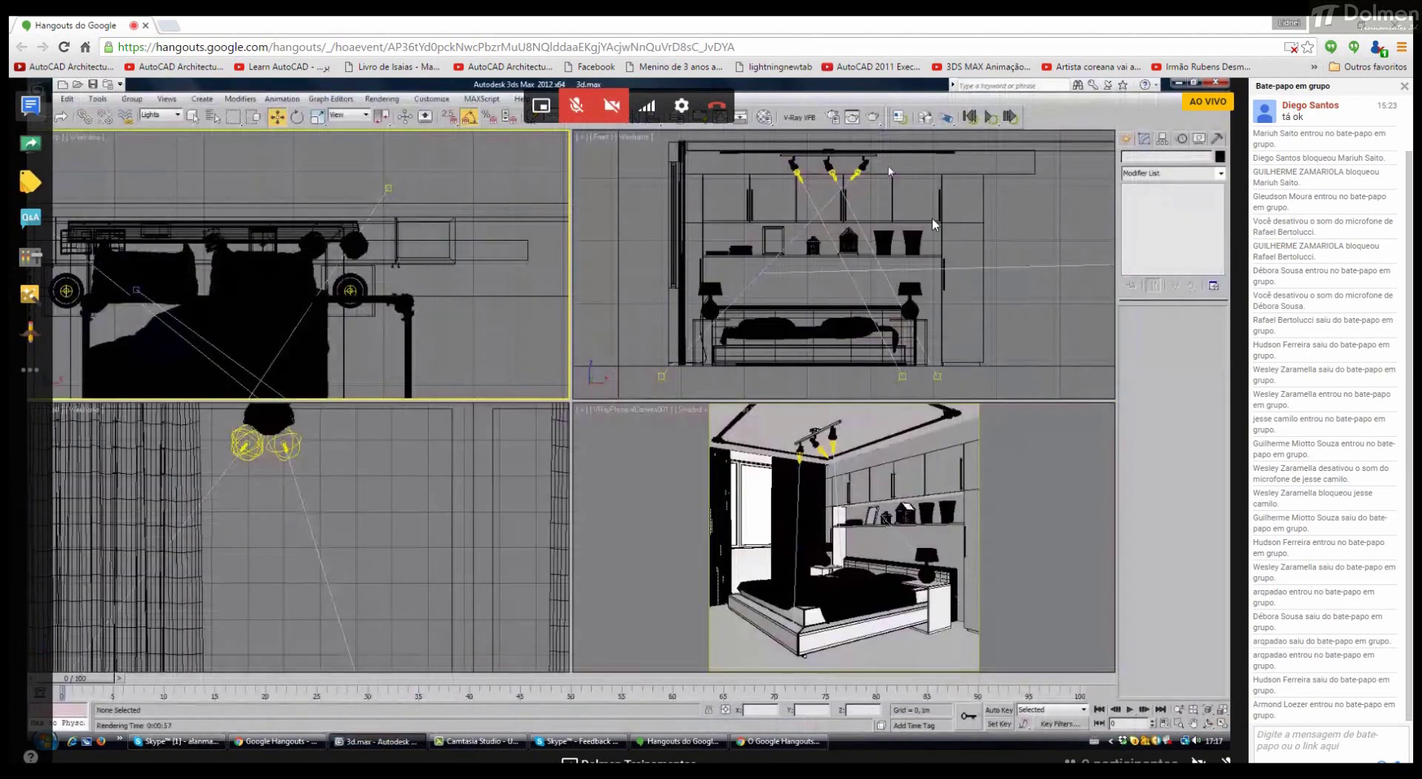
{"action": "left_click_drag", "start_coordinate": [889, 171], "coordinate": [733, 241]}
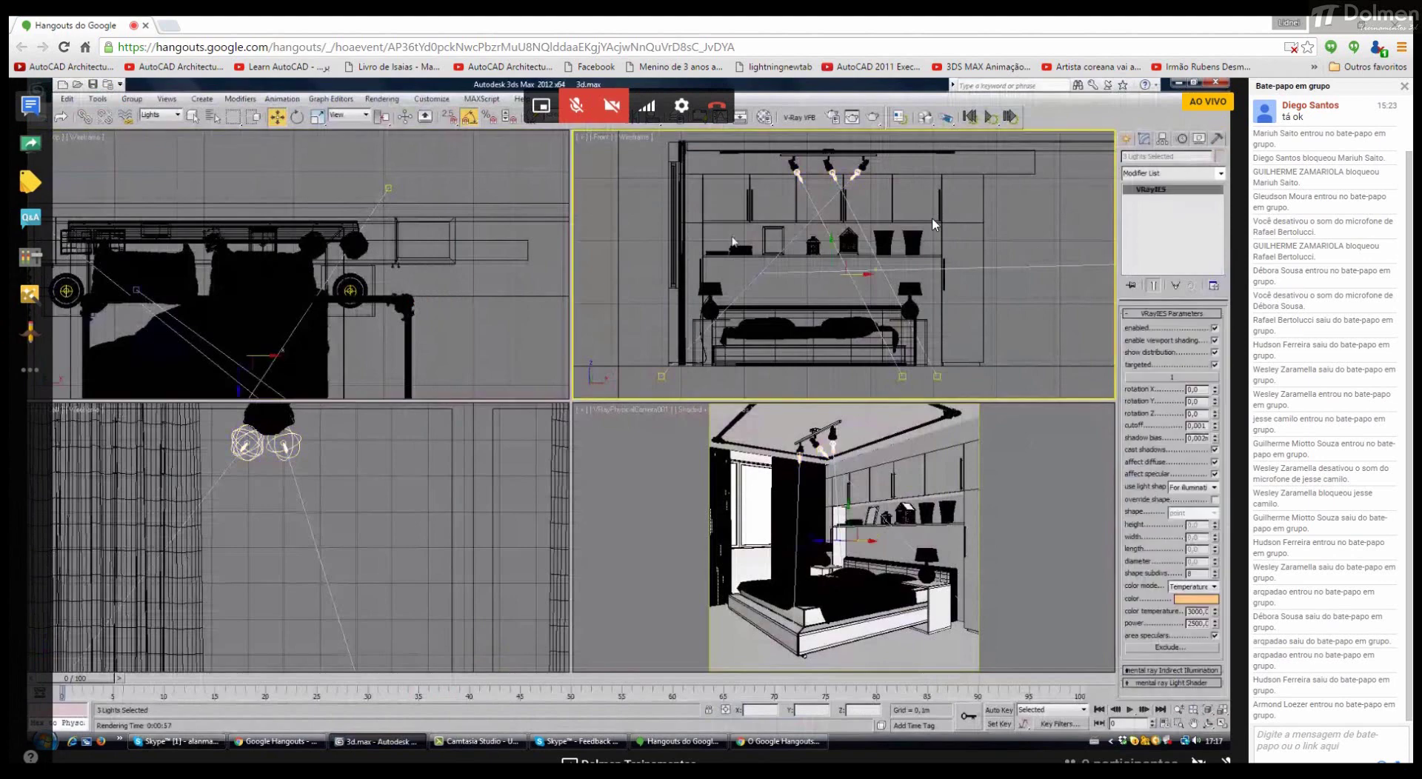
{"action": "left_click", "coordinate": [731, 240]}
{"action": "left_click", "coordinate": [160, 114]}
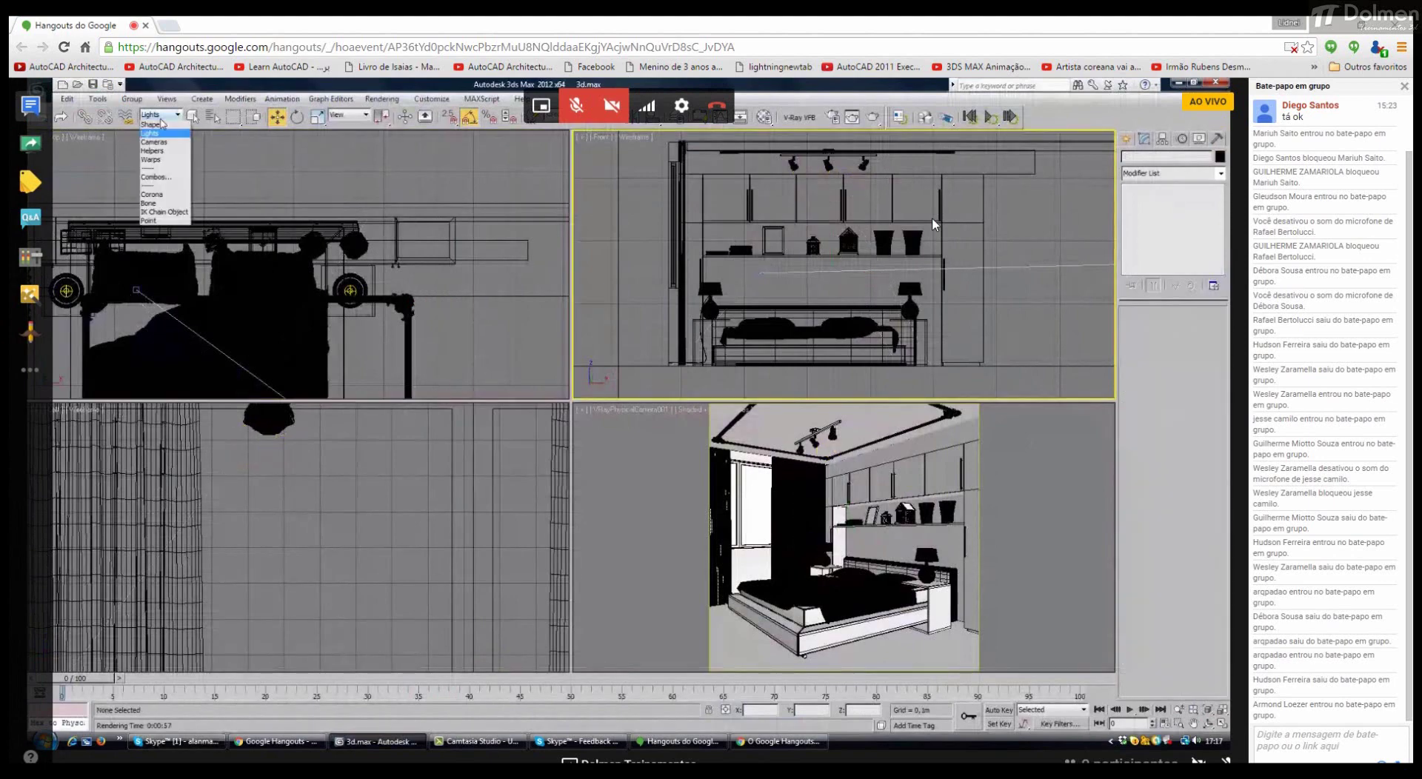
{"action": "left_click", "coordinate": [158, 126]}
Step: Window-select the ceiling track lights and fixtures in Front view and hide them
{"action": "scroll", "coordinate": [943, 162], "scroll_direction": "up", "scroll_amount": 3}
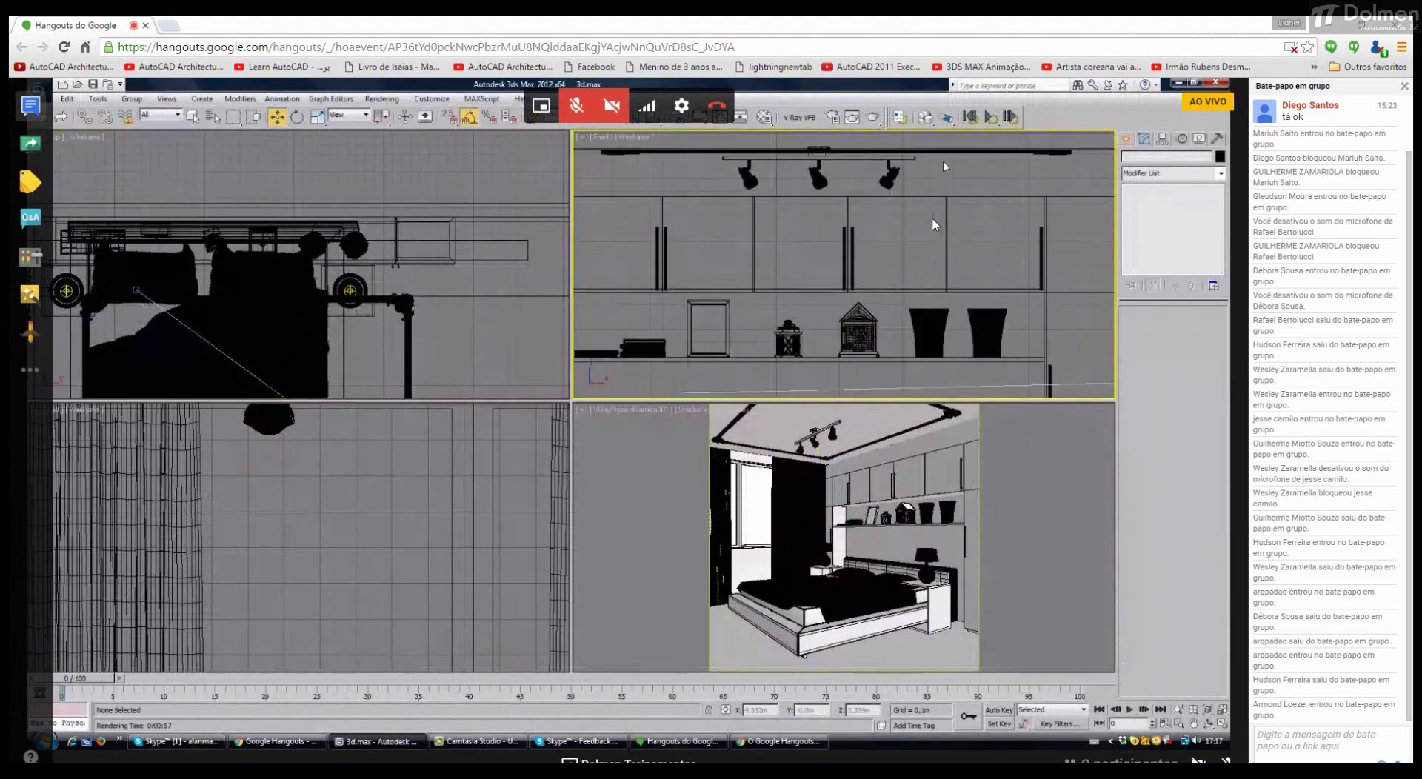
{"action": "left_click_drag", "start_coordinate": [937, 162], "coordinate": [766, 172]}
{"action": "right_click", "coordinate": [766, 185]}
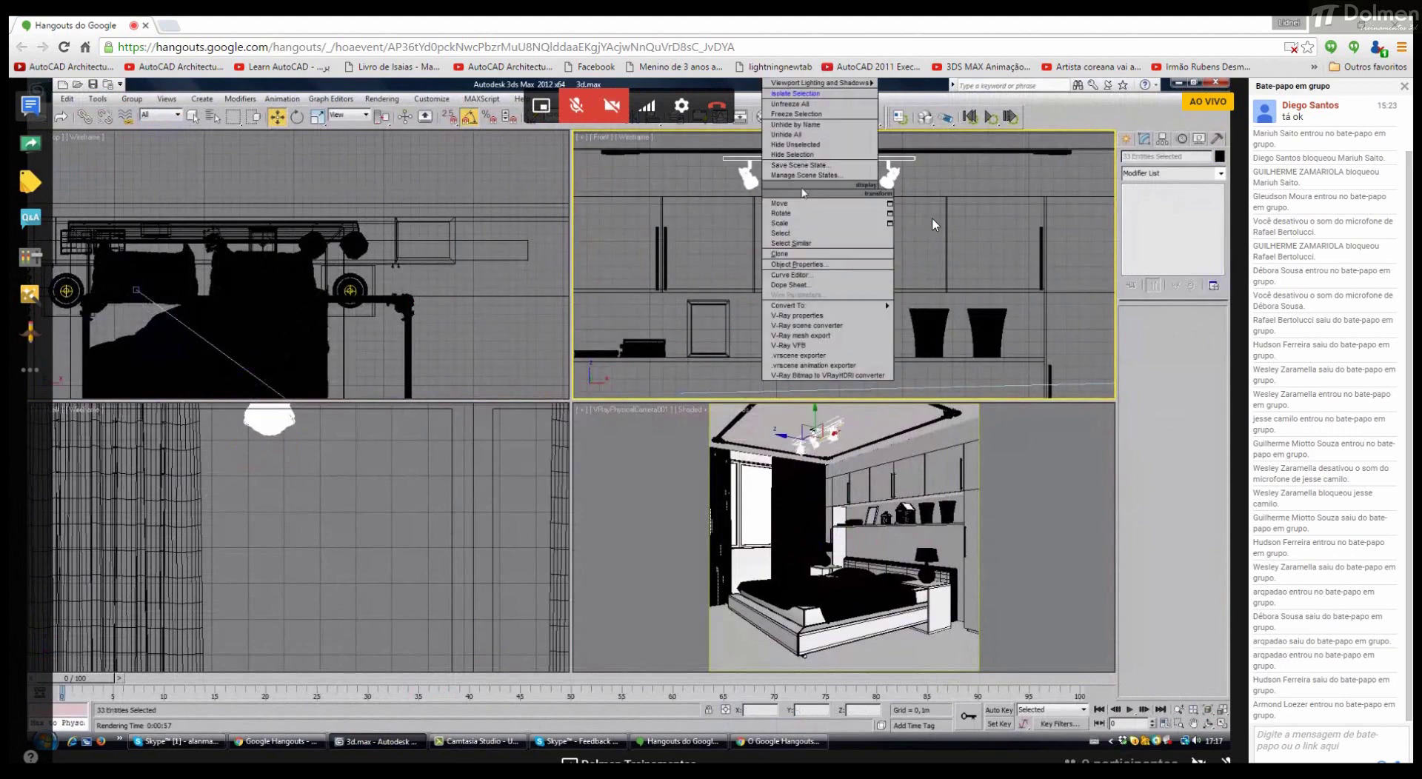
{"action": "left_click", "coordinate": [816, 155]}
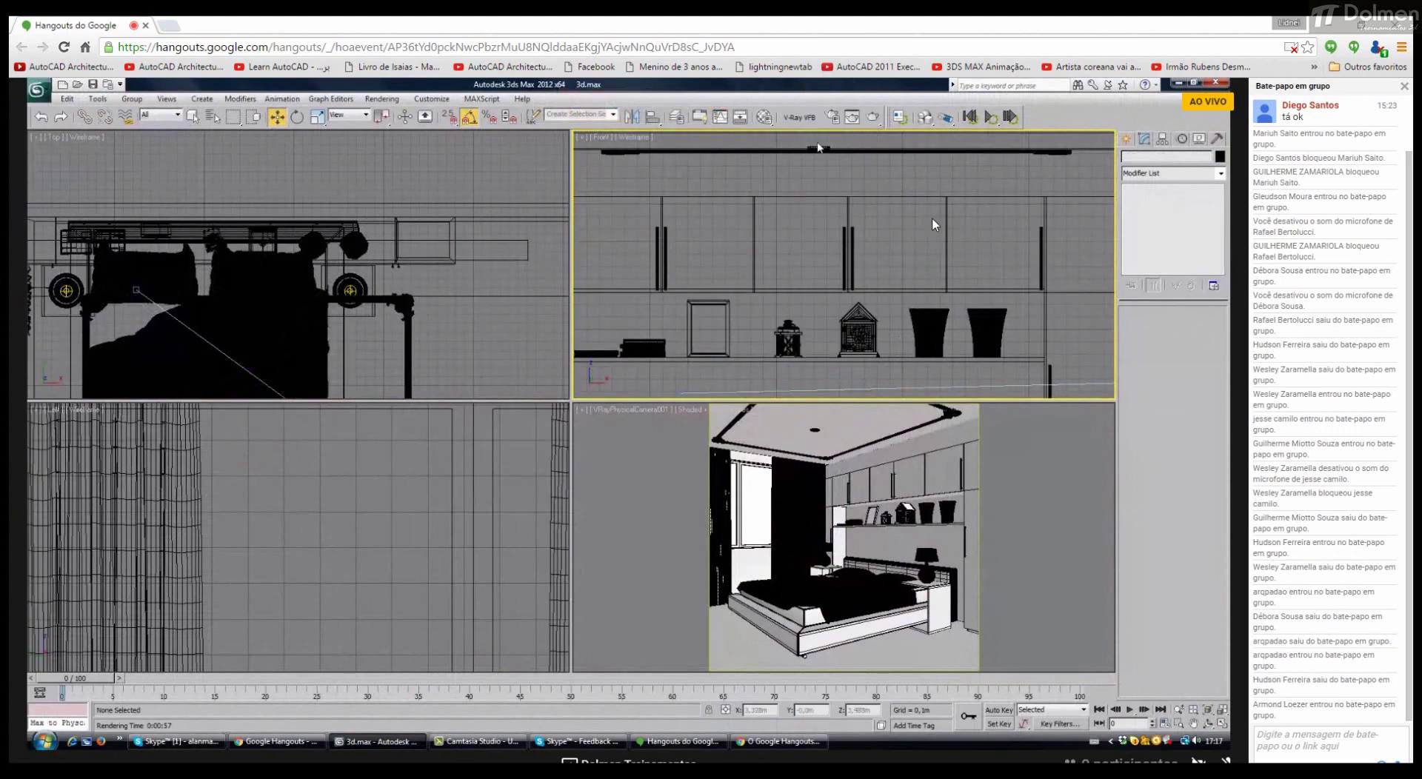
{"action": "left_click", "coordinate": [815, 149]}
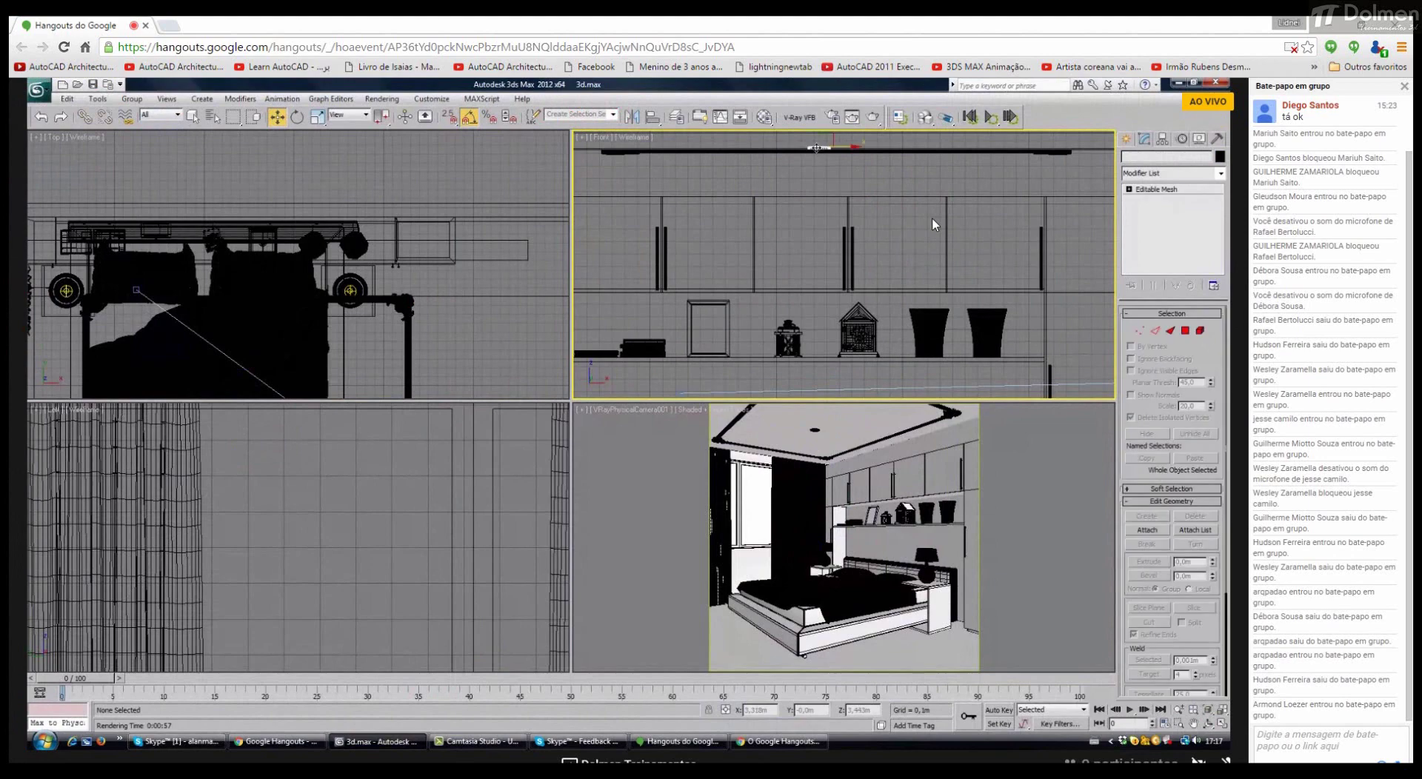
{"action": "left_click", "coordinate": [935, 224]}
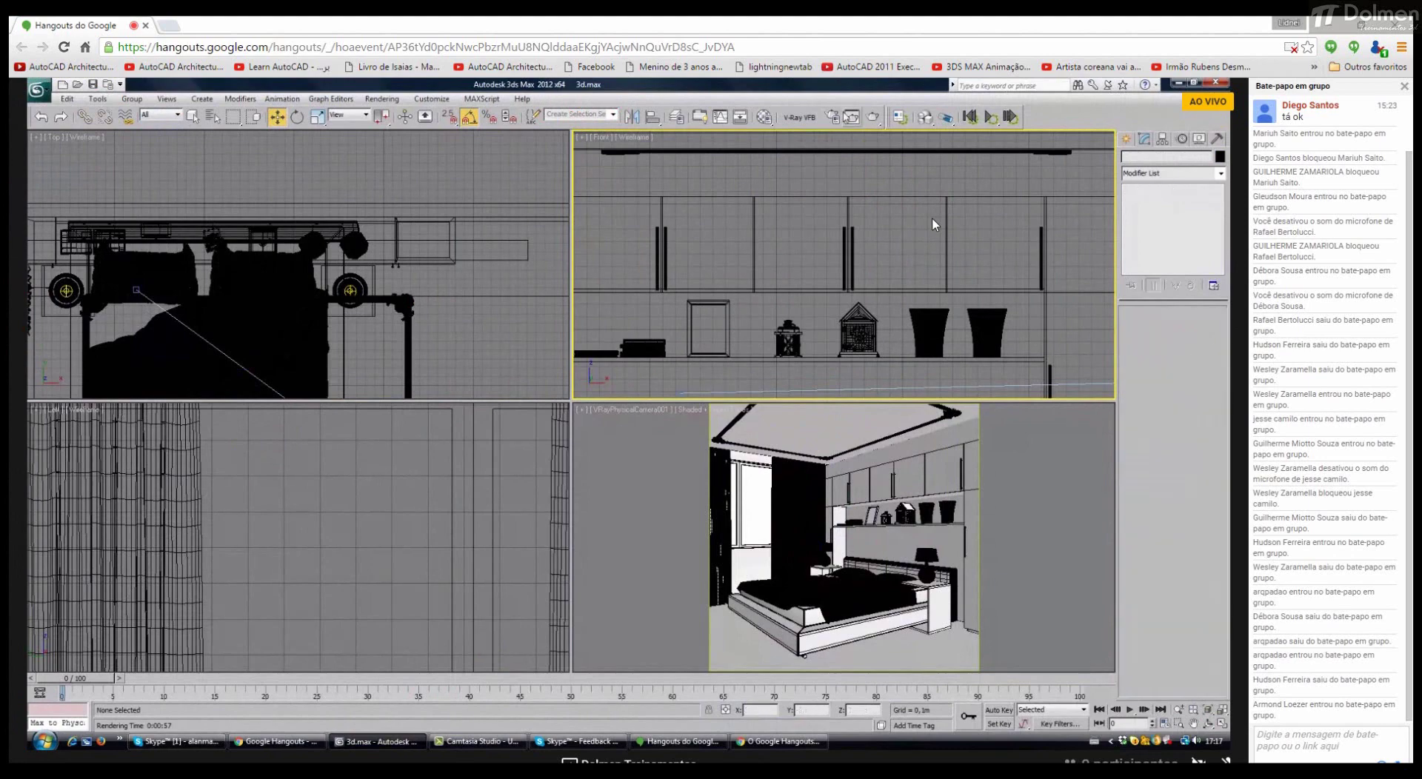
Step: Draw a flat standard-primitive box, Box013, in the Top view
{"action": "left_click", "coordinate": [1127, 139]}
{"action": "left_click", "coordinate": [1130, 159]}
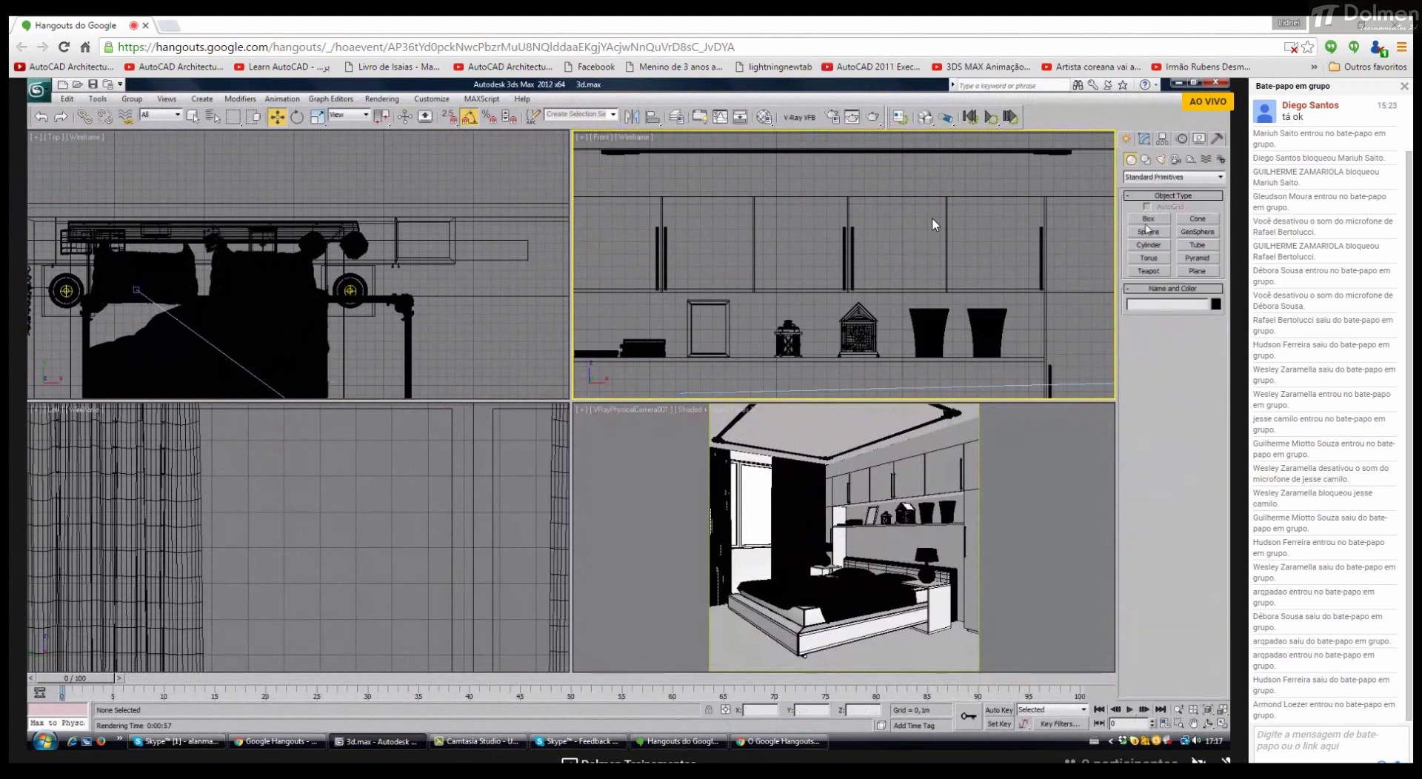
{"action": "left_click", "coordinate": [1149, 219]}
{"action": "scroll", "coordinate": [416, 214], "scroll_direction": "down", "scroll_amount": 2}
{"action": "left_click_drag", "start_coordinate": [417, 234], "coordinate": [372, 281]}
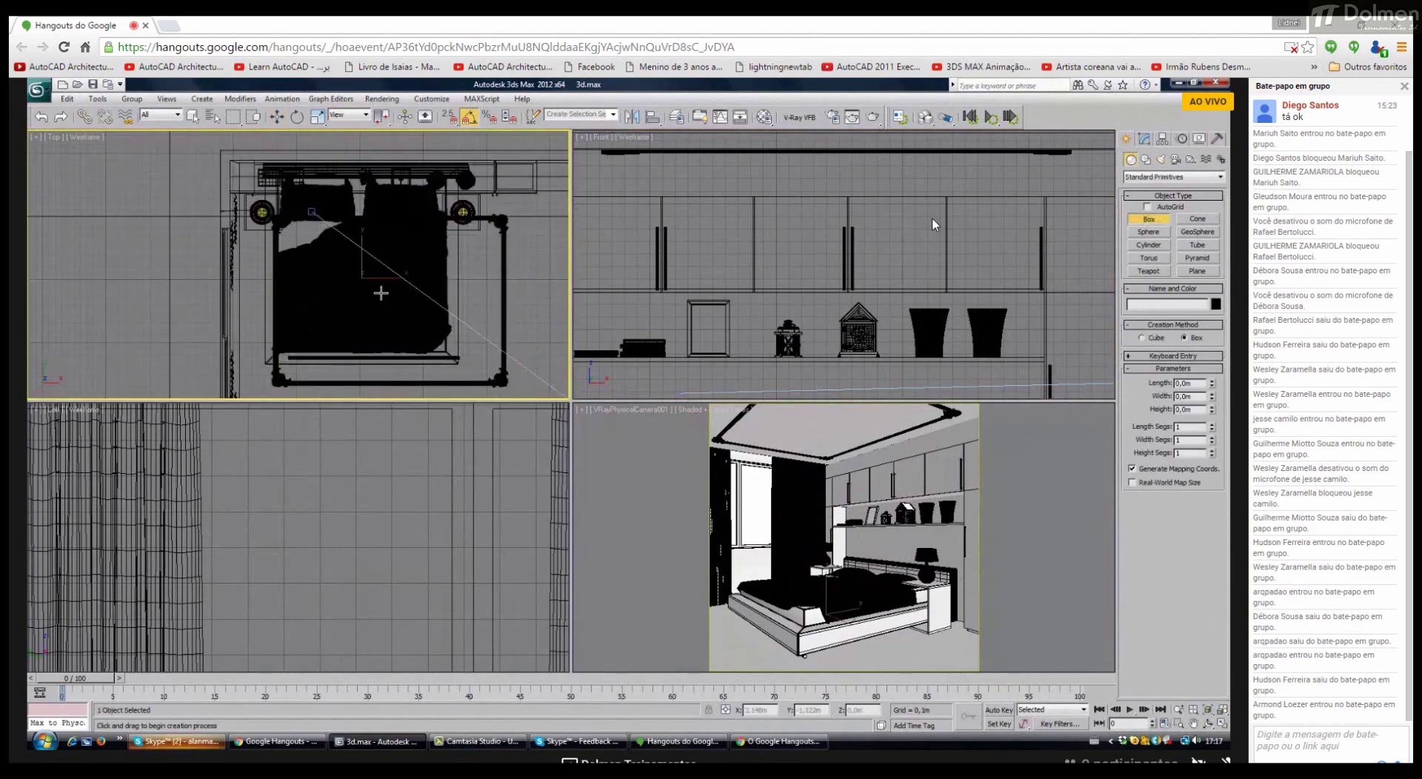
{"action": "left_click", "coordinate": [387, 296]}
{"action": "key", "text": "z"}
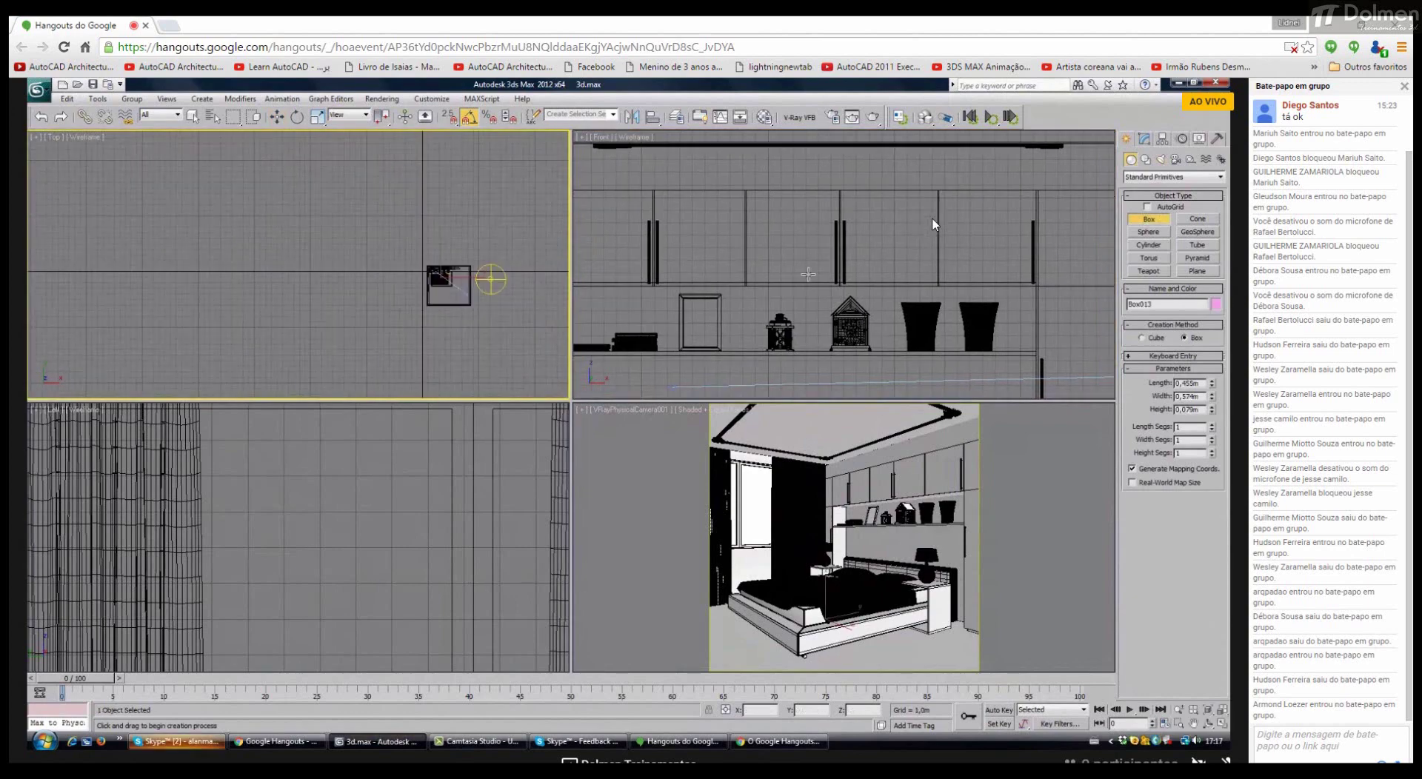
Step: Move Box013 up against the ceiling over the middle of the bed
{"action": "scroll", "coordinate": [934, 224], "scroll_direction": "down", "scroll_amount": 4}
{"action": "key", "text": "w"}
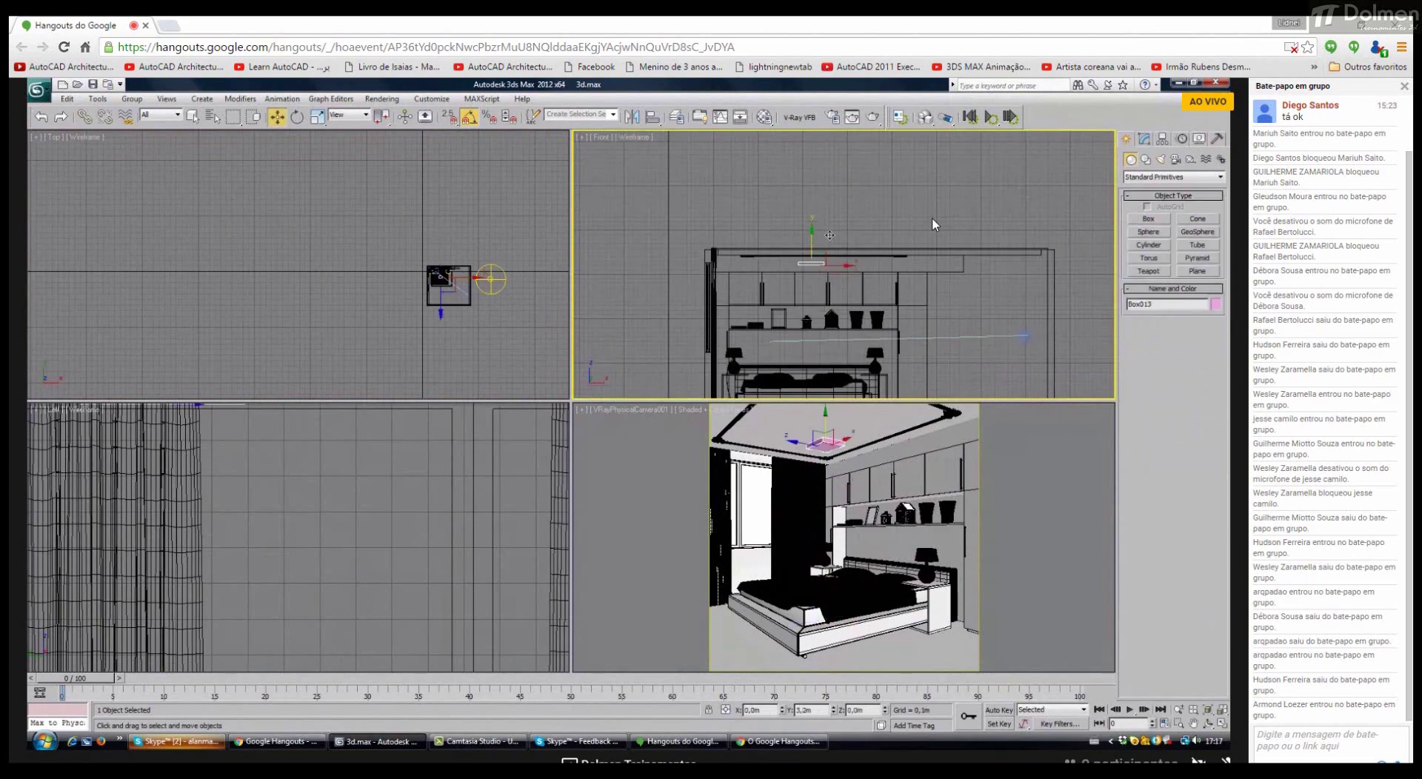
{"action": "scroll", "coordinate": [830, 235], "scroll_direction": "up", "scroll_amount": 5}
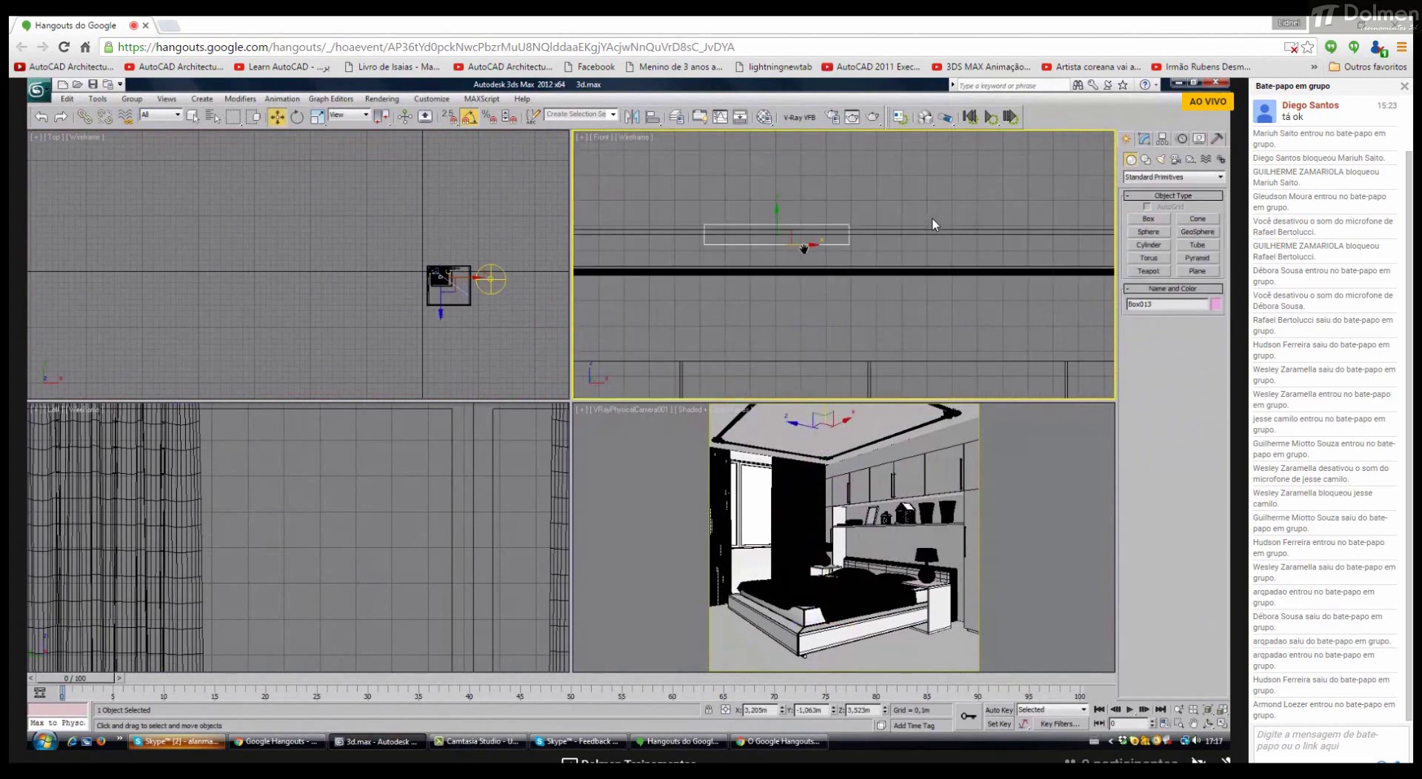
{"action": "mouse_move", "coordinate": [804, 248]}
{"action": "left_mouse_down"}
{"action": "mouse_move", "coordinate": [791, 304]}
{"action": "mouse_move", "coordinate": [783, 252]}
{"action": "left_mouse_up"}
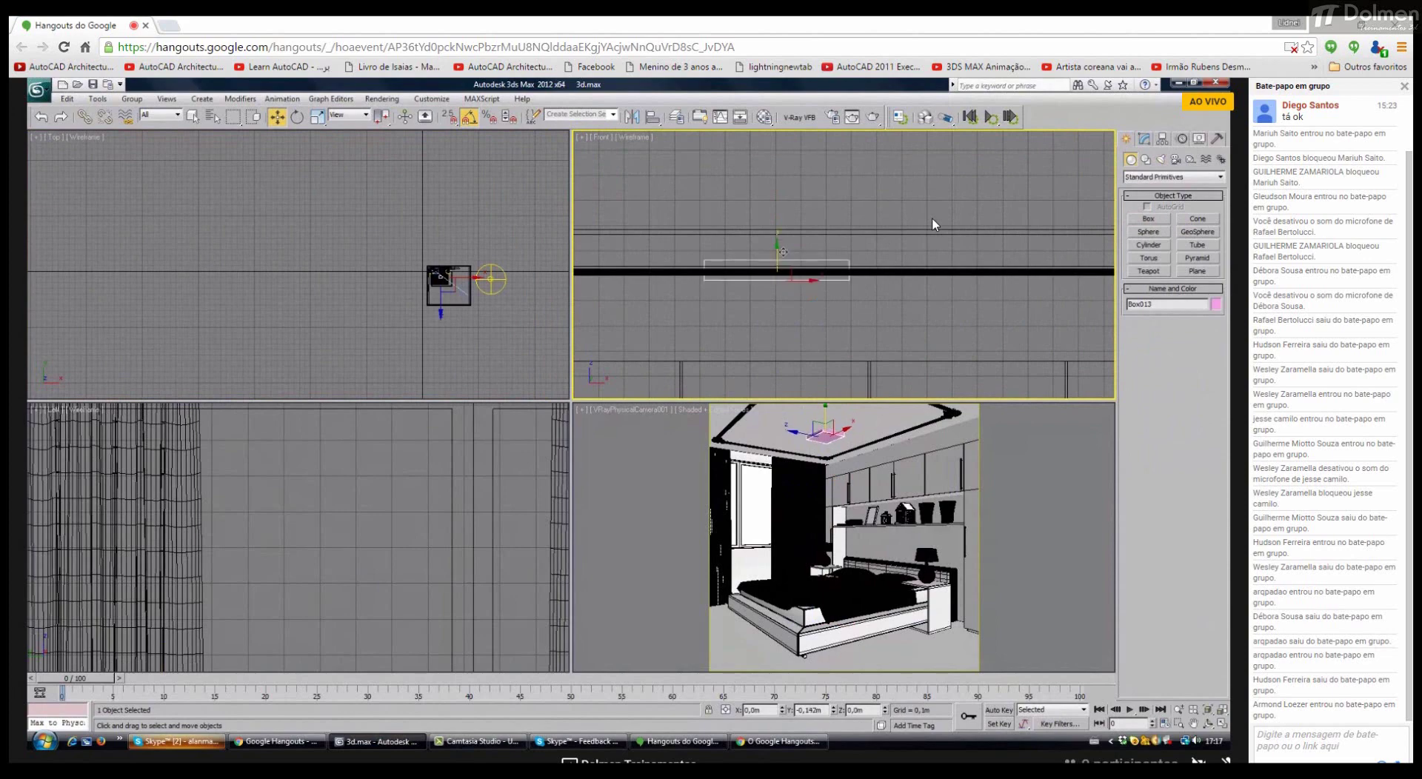
{"action": "middle_click_drag", "start_coordinate": [507, 277], "coordinate": [516, 263]}
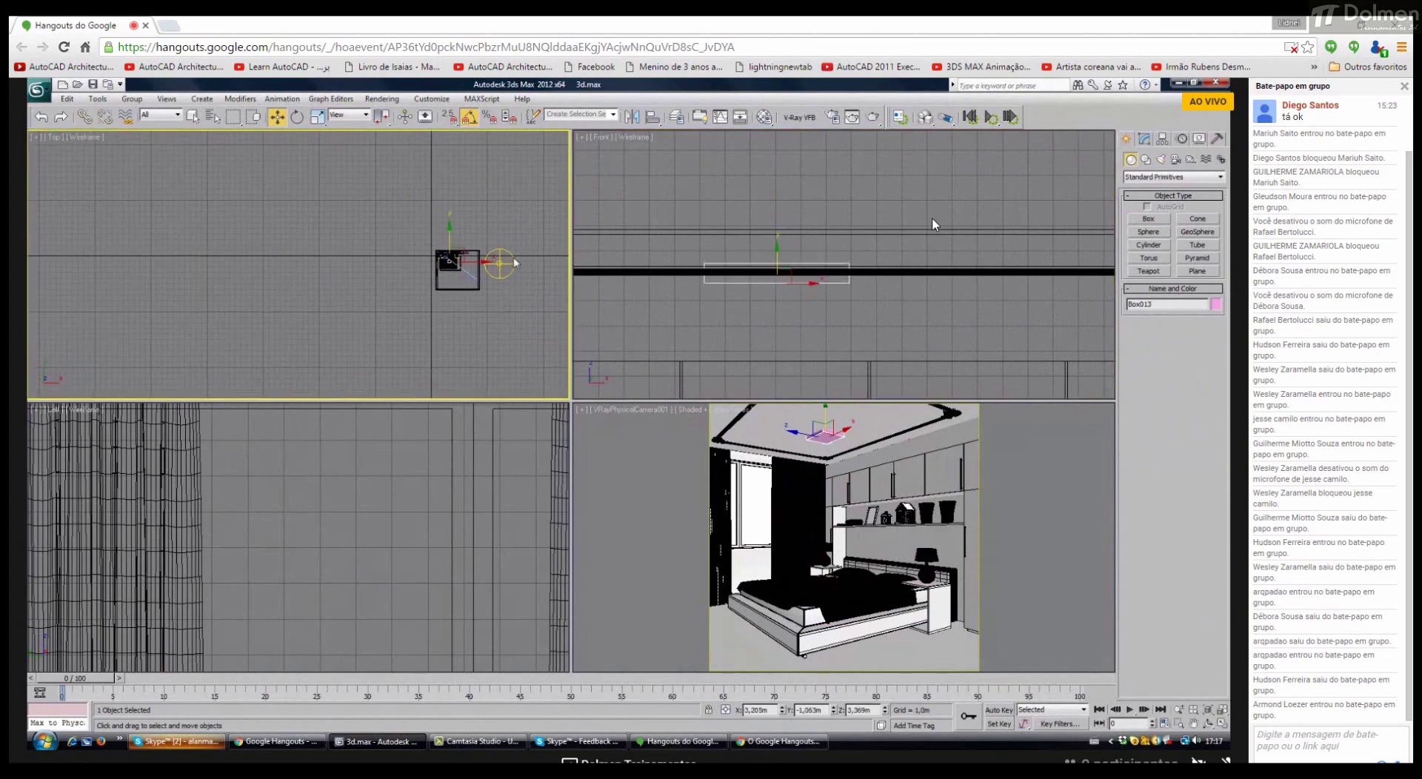
{"action": "scroll", "coordinate": [474, 285], "scroll_direction": "down", "scroll_amount": 5}
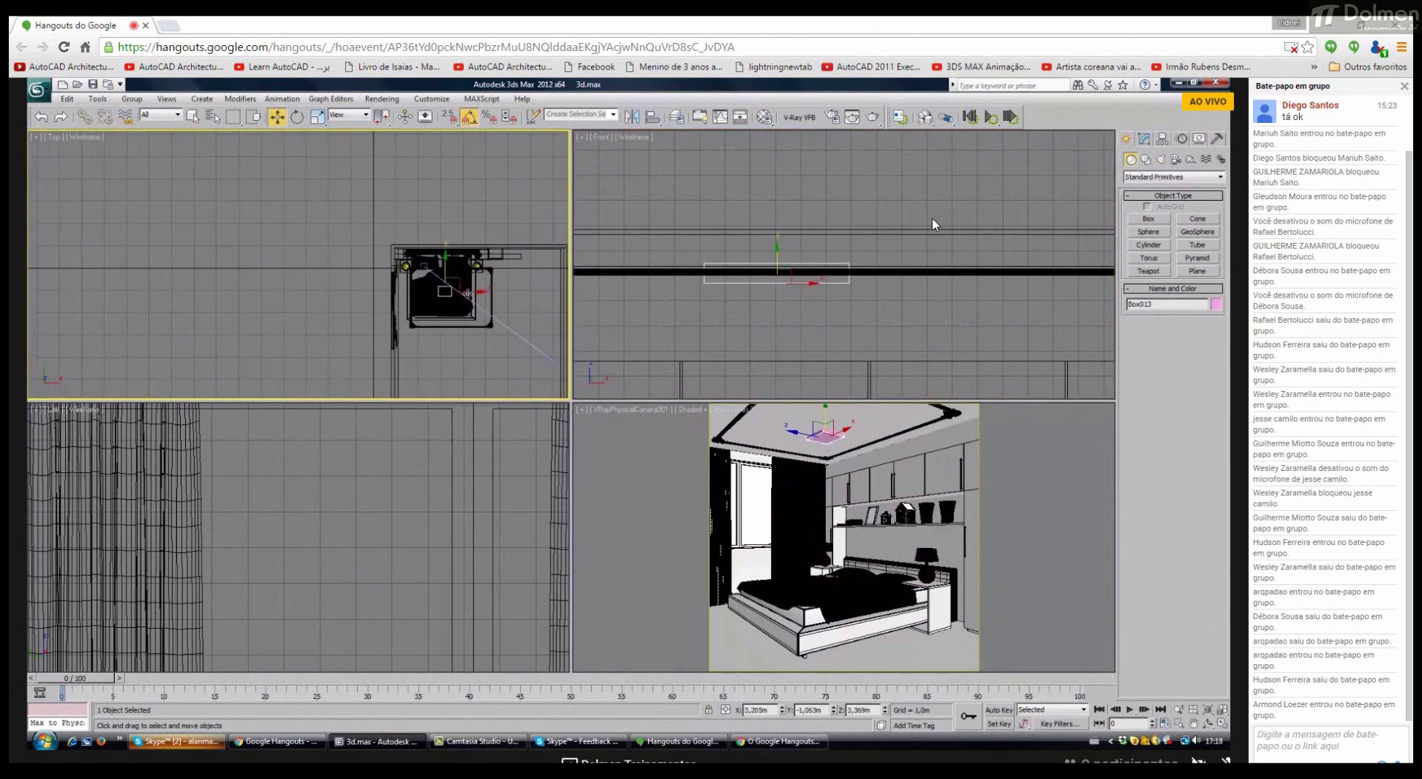
{"action": "left_click_drag", "start_coordinate": [468, 293], "coordinate": [471, 295]}
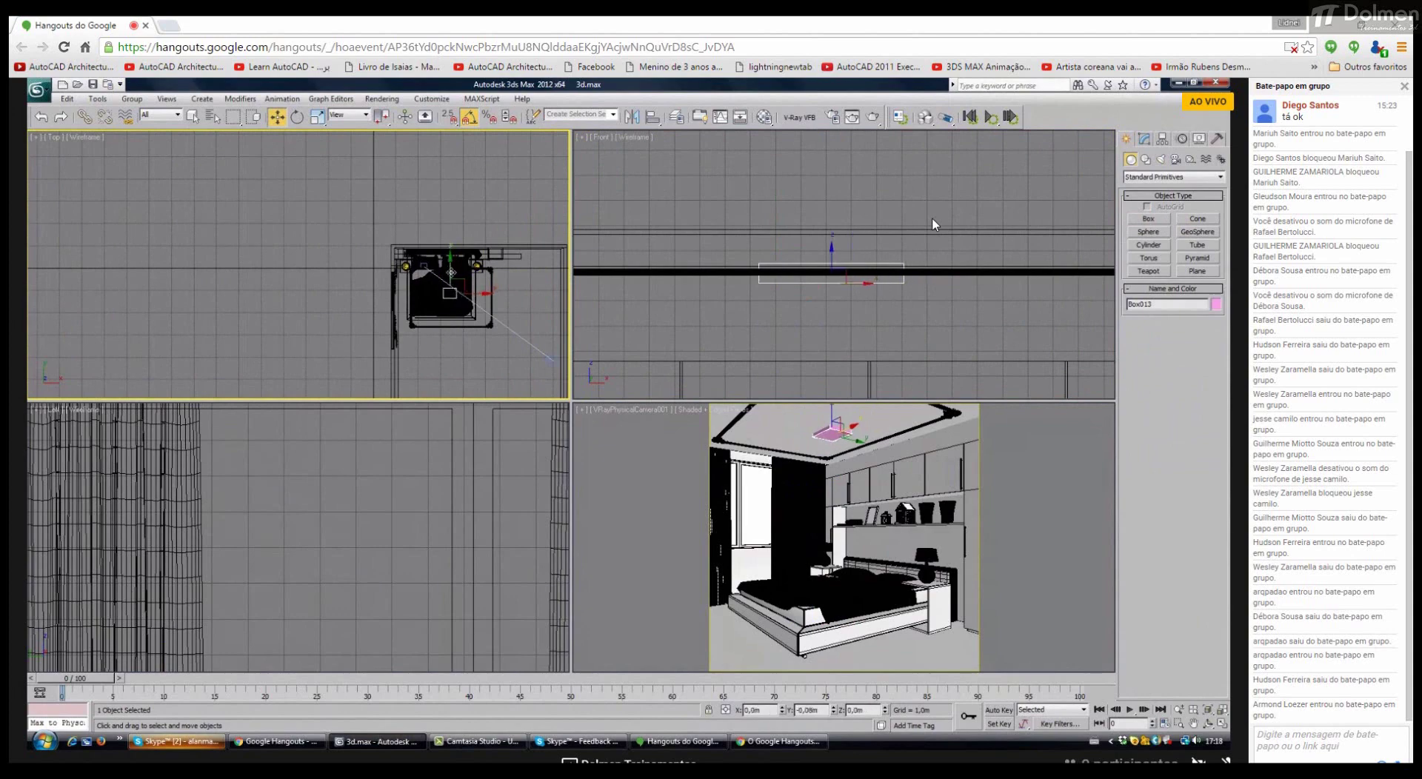
Step: Assign the VRayMtl Material #18 to Box013 from the Material Editor
{"action": "left_click", "coordinate": [765, 117]}
{"action": "left_click", "coordinate": [370, 140]}
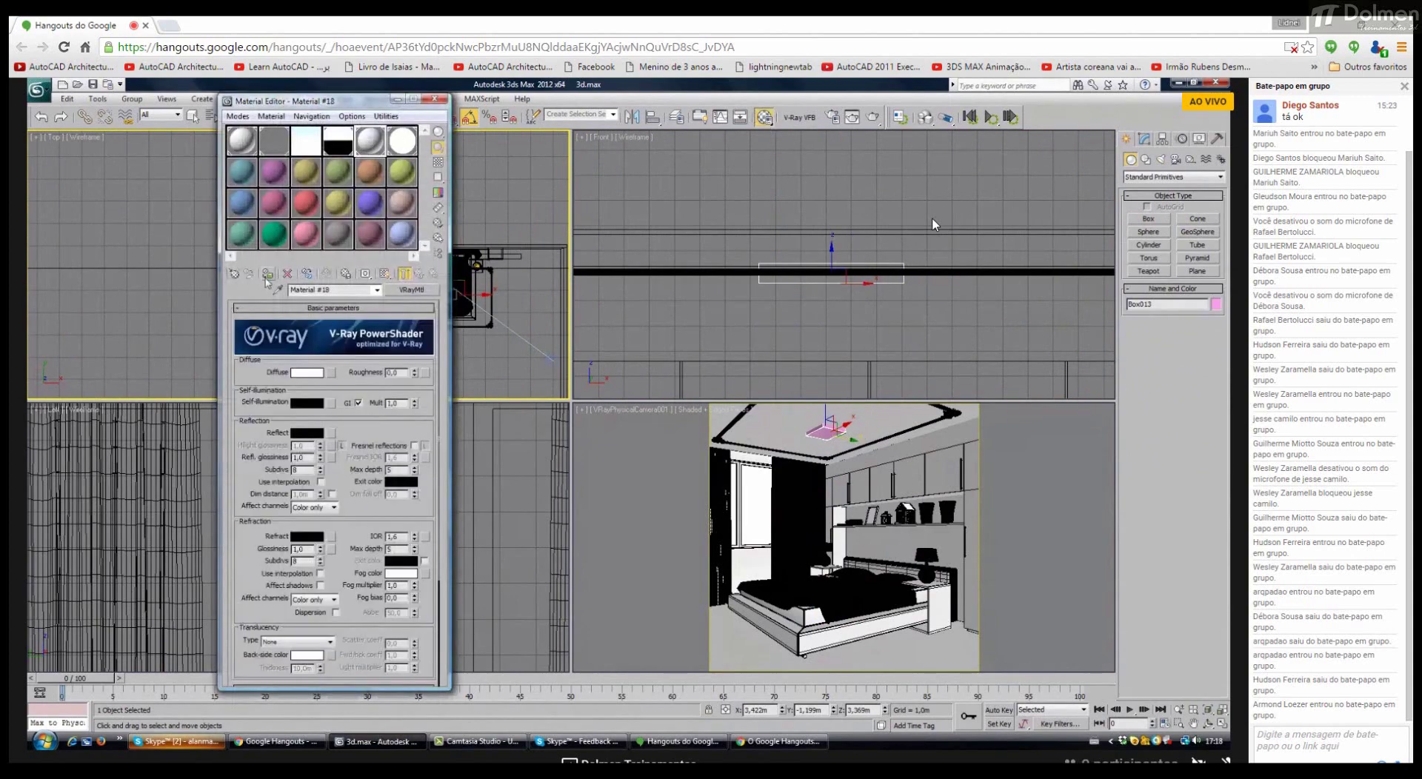
{"action": "left_click", "coordinate": [268, 276]}
{"action": "left_click", "coordinate": [435, 100]}
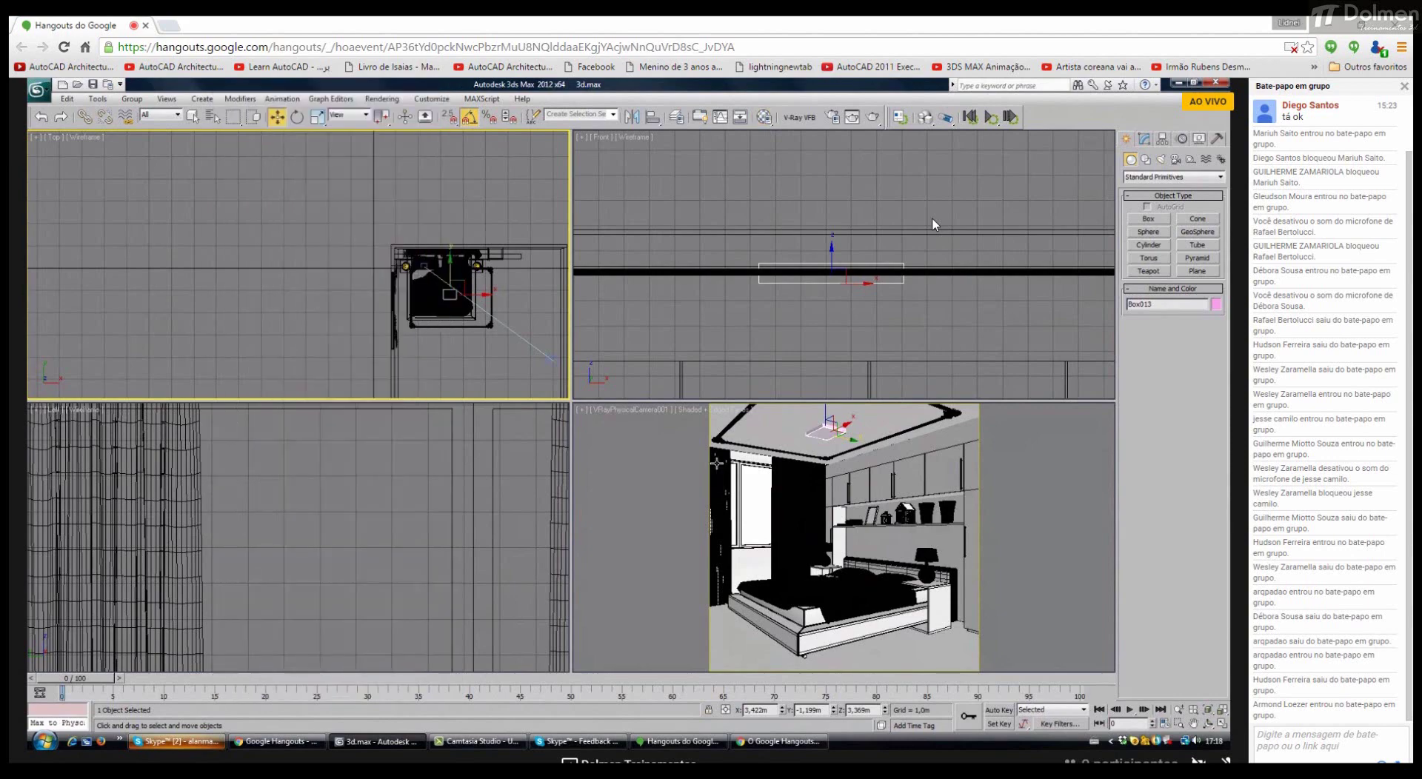
Step: Read the MasterClass01 Skype chat, then return to the 3ds Max scene
{"action": "left_click", "coordinate": [166, 739]}
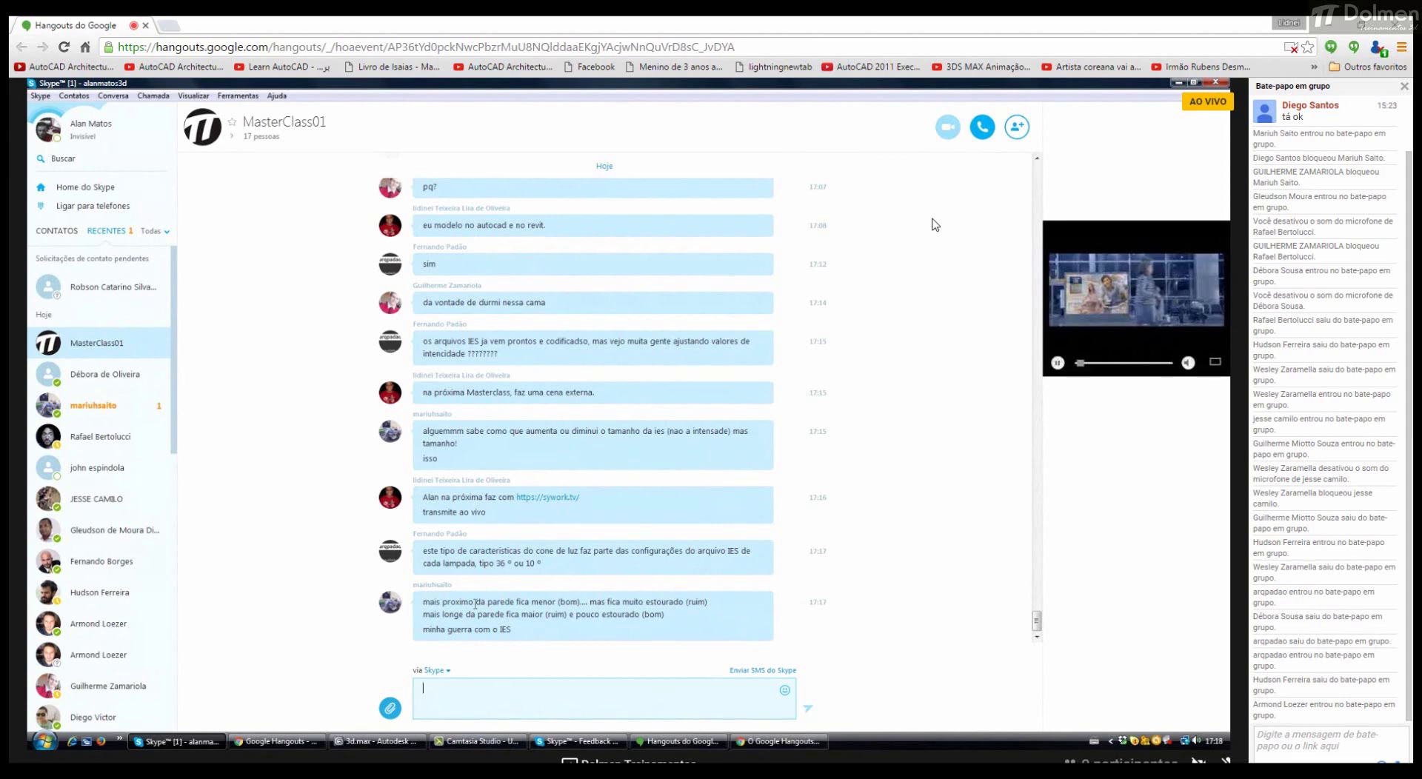
{"action": "mouse_move", "coordinate": [364, 747]}
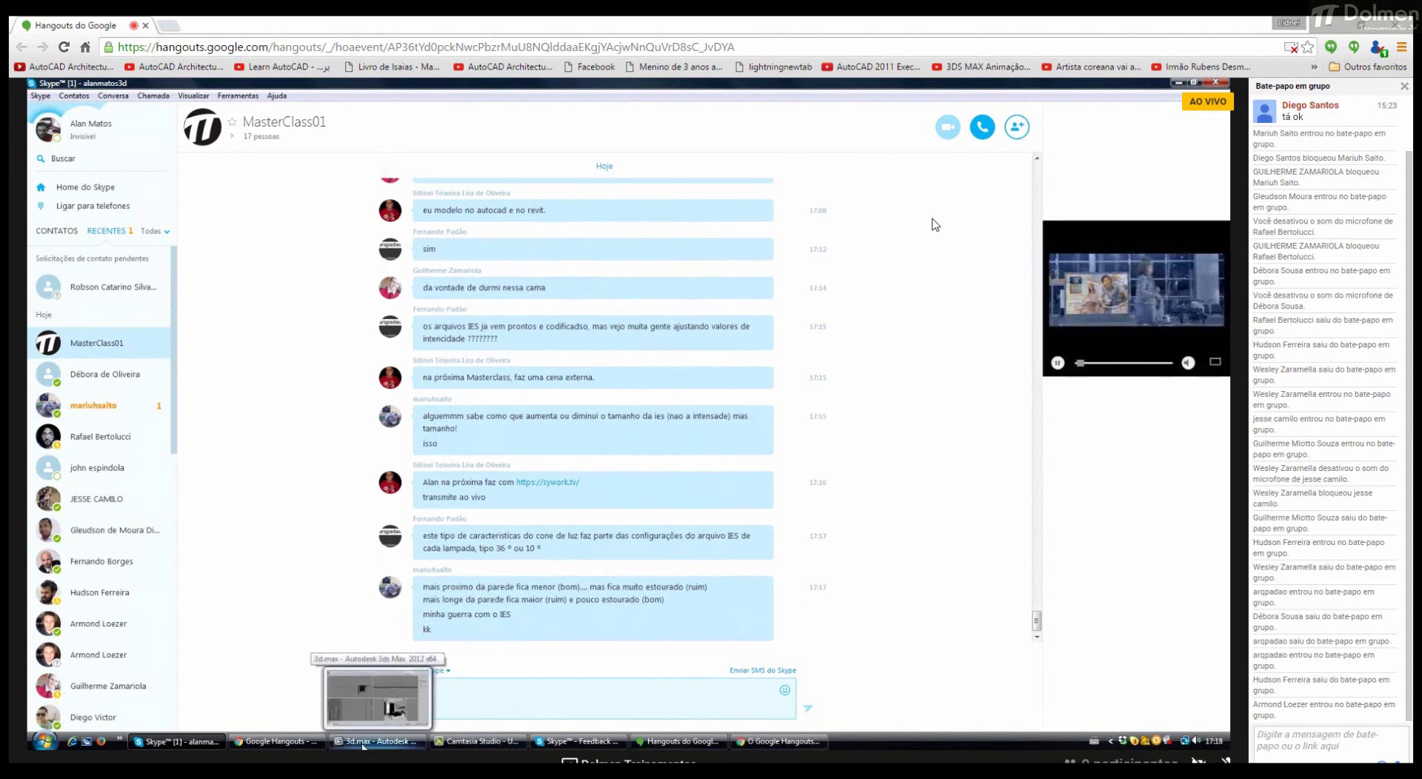
{"action": "left_click", "coordinate": [363, 742]}
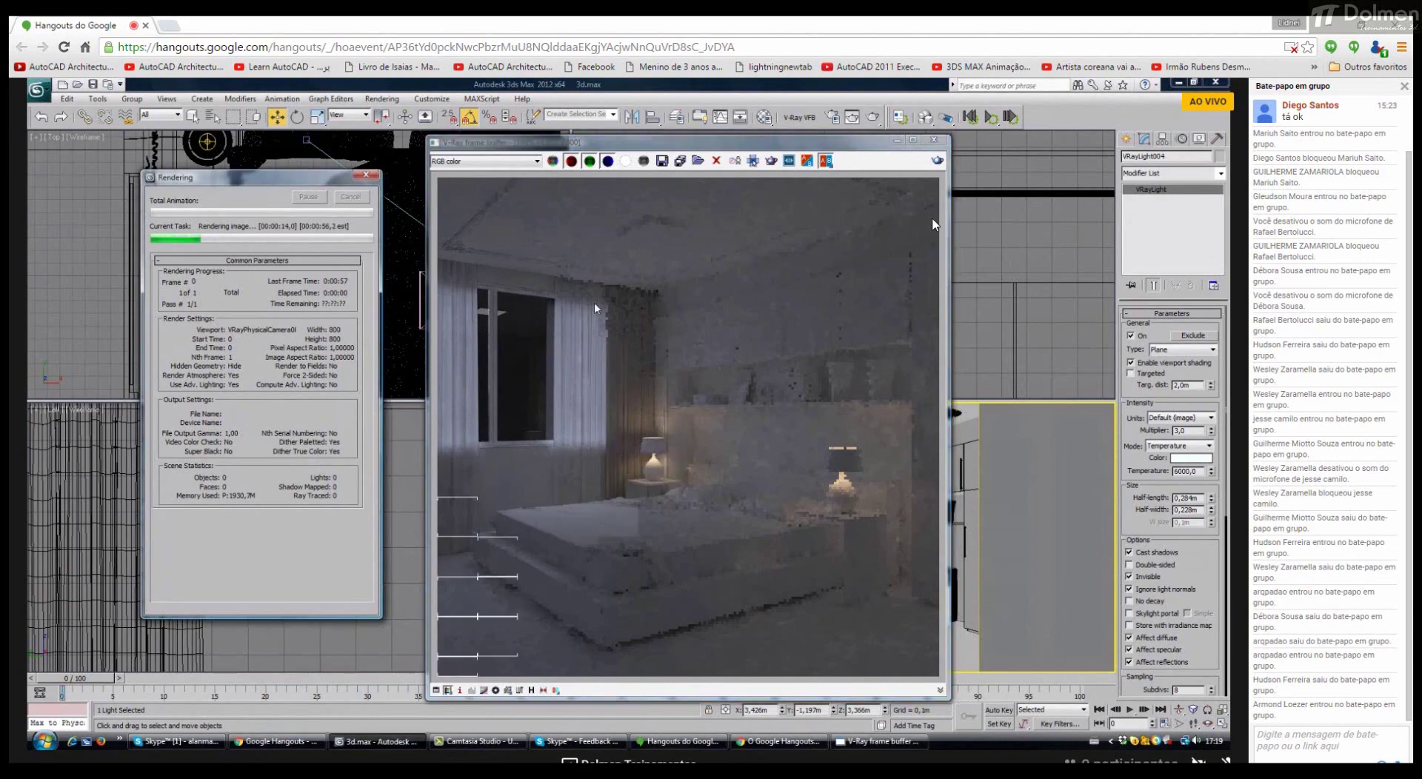
Step: Set VRayLight004's Multiplier to 15
{"action": "double_click", "coordinate": [1191, 430]}
{"action": "type", "text": "15"}
{"action": "key", "text": "Return"}
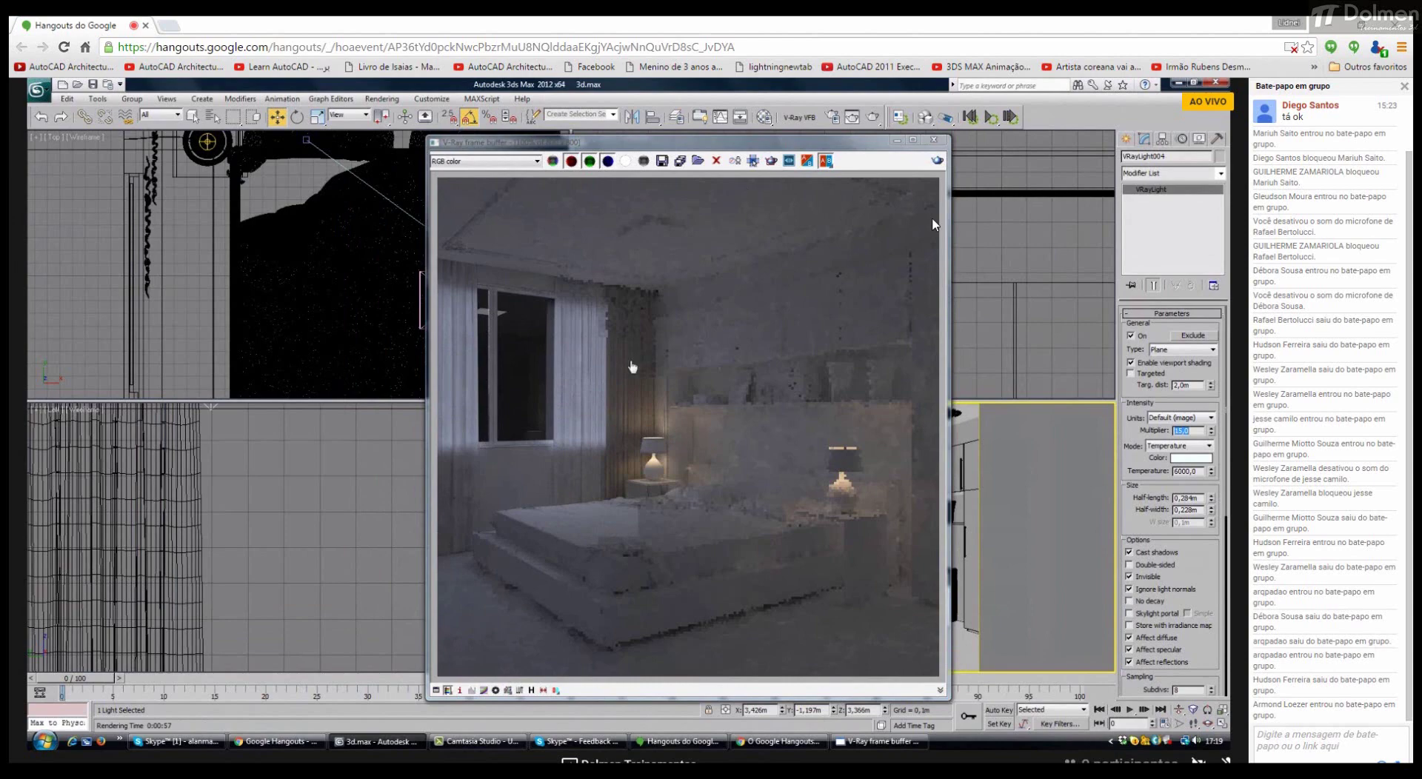
Step: Region-render the bed and lamps area, then cancel and close the render result
{"action": "left_click", "coordinate": [517, 457]}
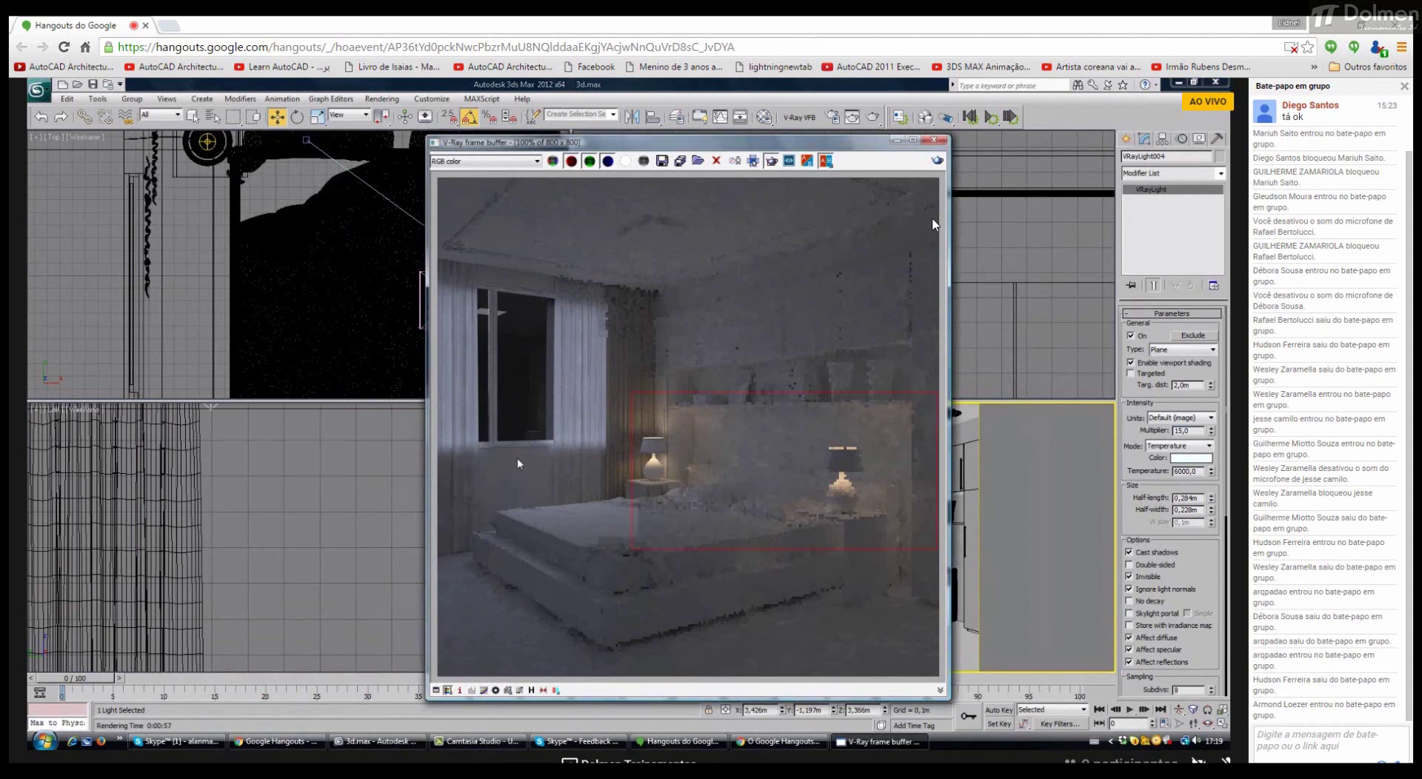
{"action": "left_click_drag", "start_coordinate": [577, 490], "coordinate": [856, 613]}
{"action": "left_click", "coordinate": [937, 160]}
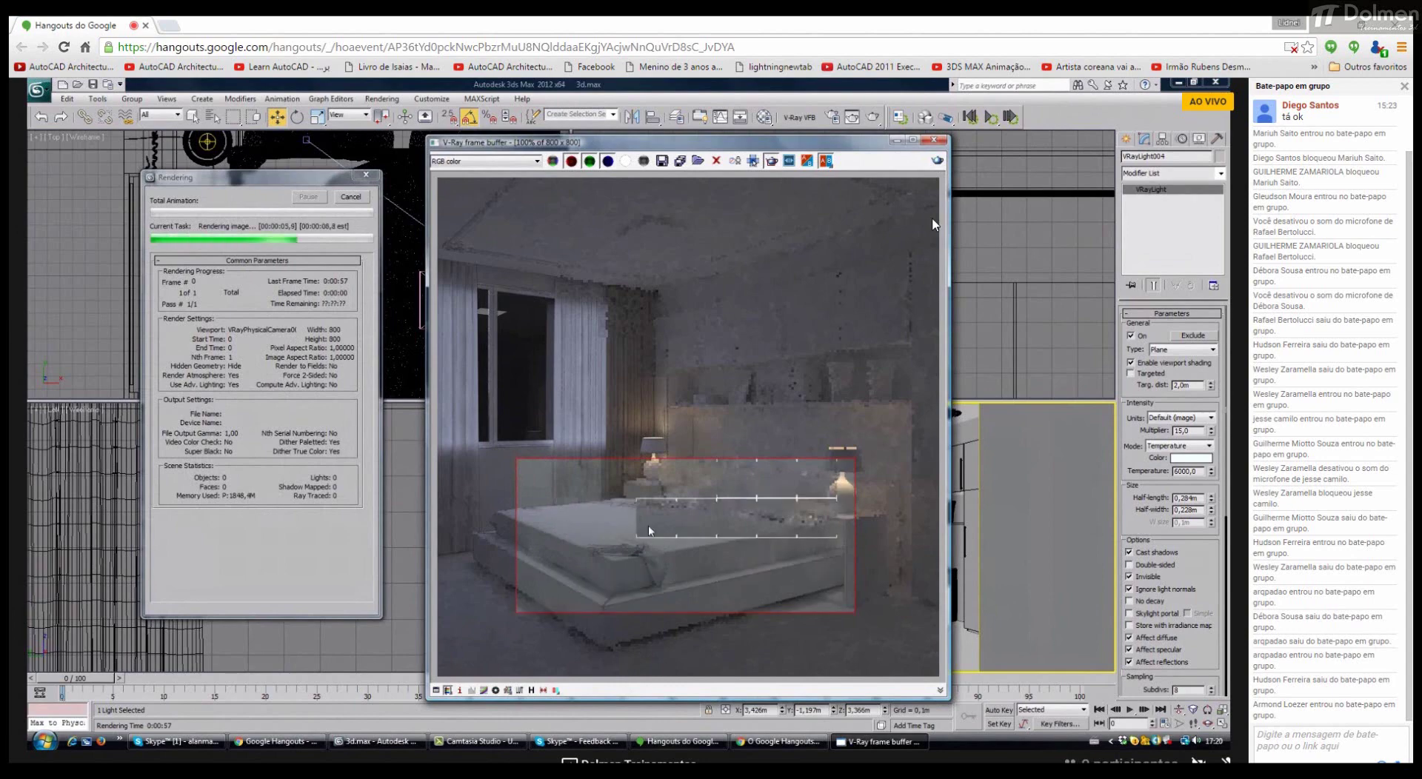
{"action": "left_click", "coordinate": [350, 197]}
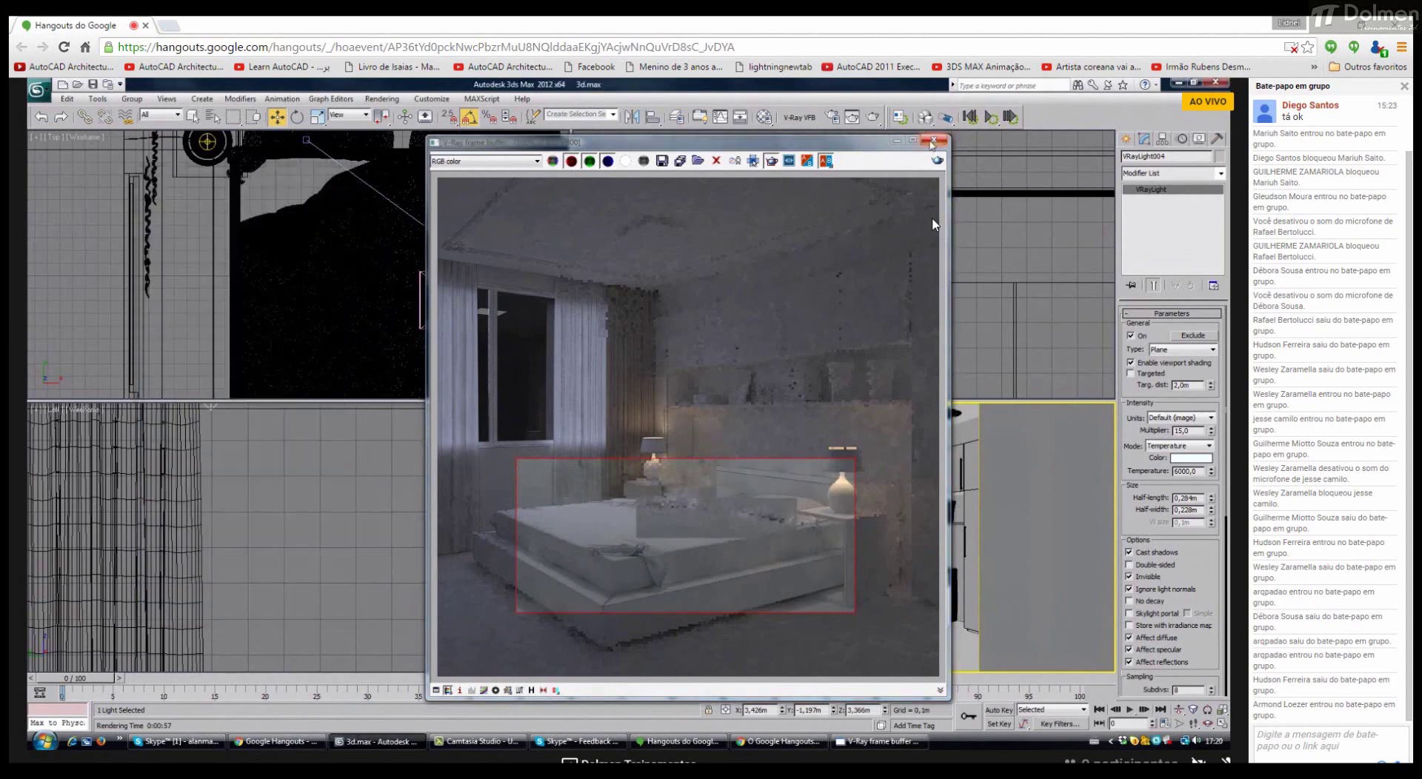
{"action": "left_click", "coordinate": [1212, 526]}
{"action": "left_click_drag", "start_coordinate": [1212, 525], "coordinate": [1134, 306]}
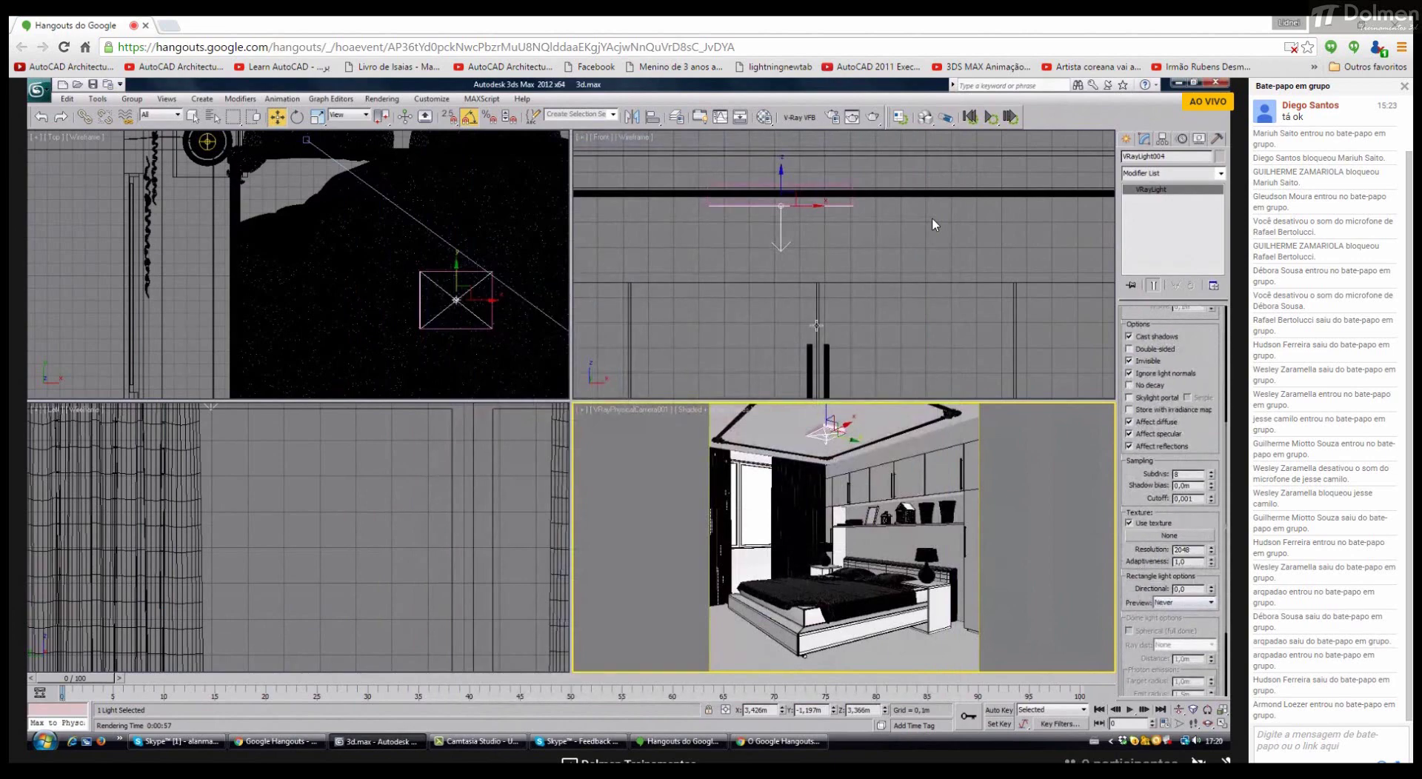
Step: Preview the ceiling light only when selected, make it directional at 0,63, and test-render the camera view
{"action": "left_click", "coordinate": [1200, 604]}
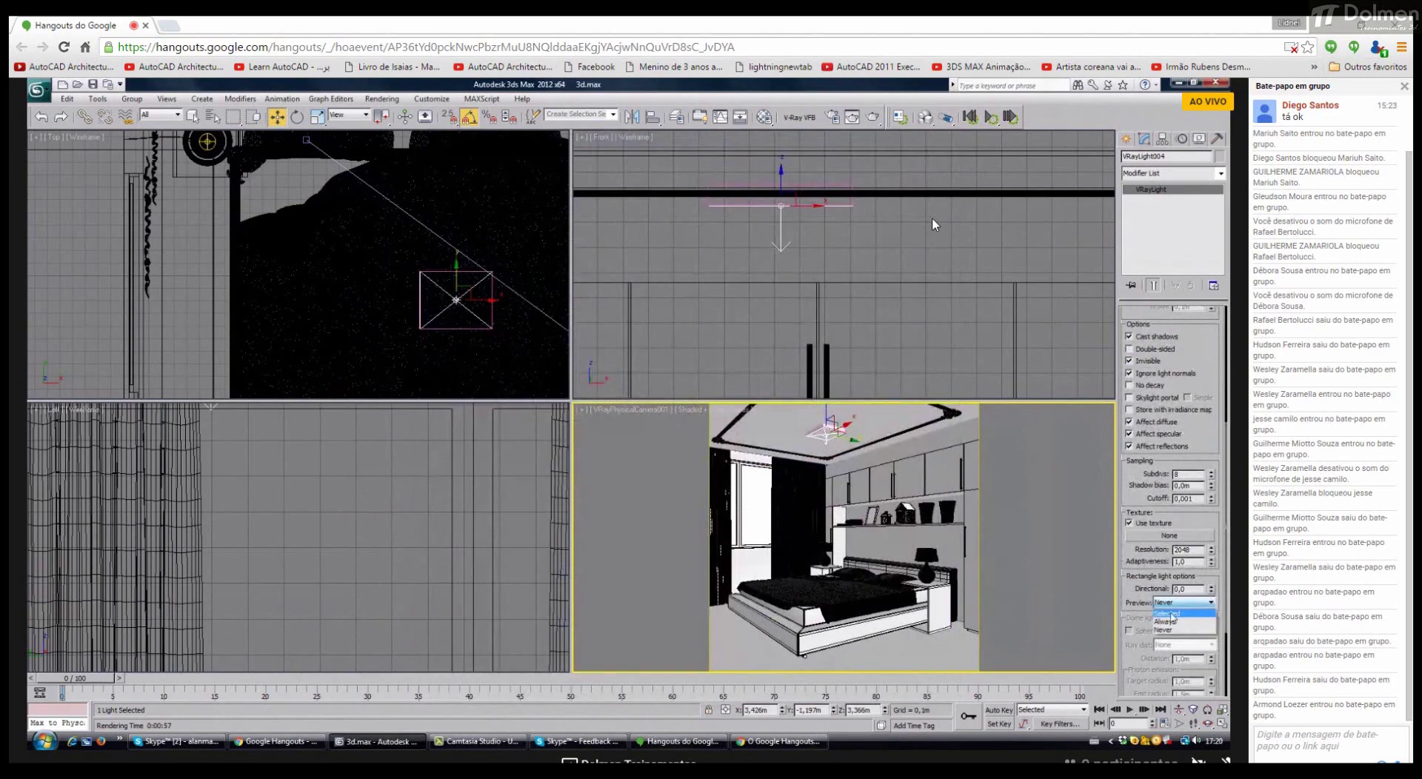
{"action": "left_click", "coordinate": [1168, 614]}
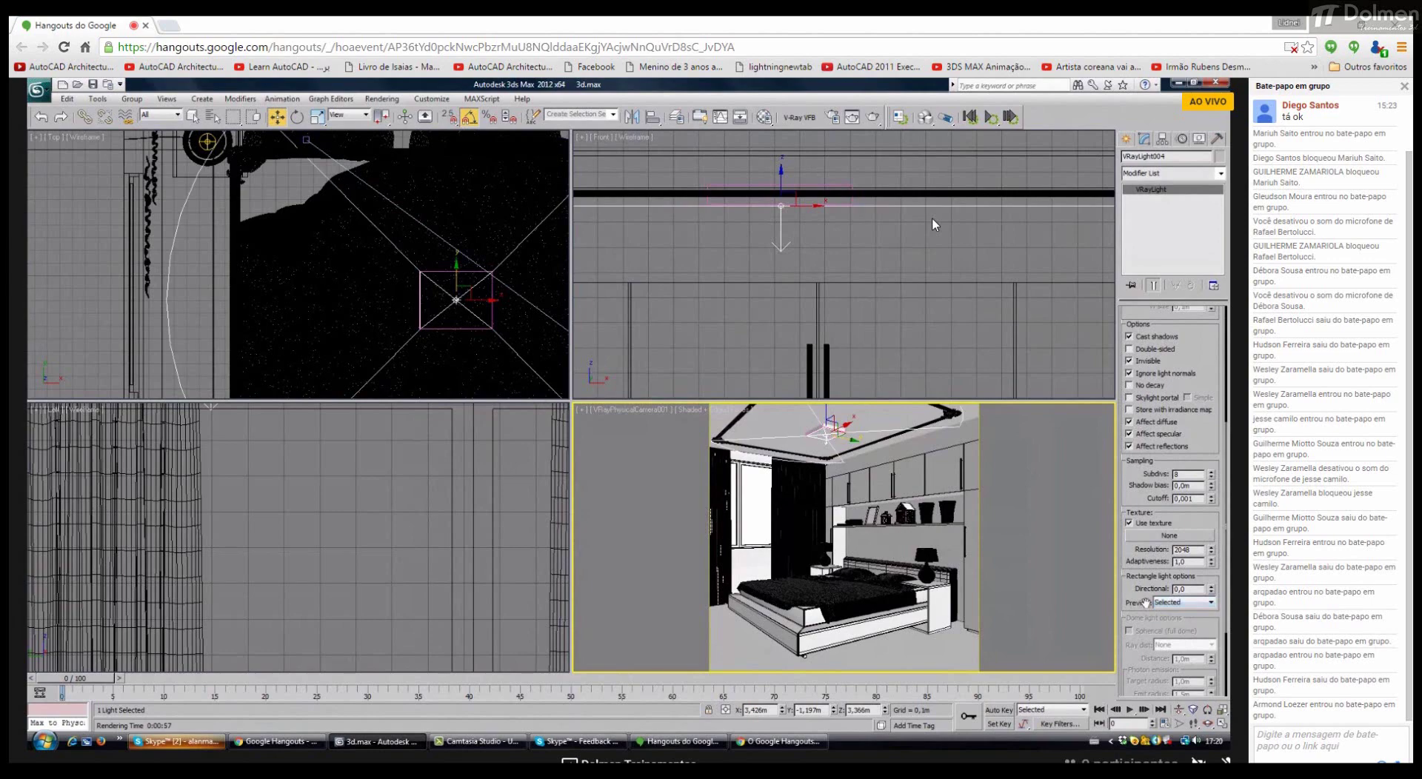
{"action": "middle_click_drag", "start_coordinate": [252, 222], "coordinate": [215, 213]}
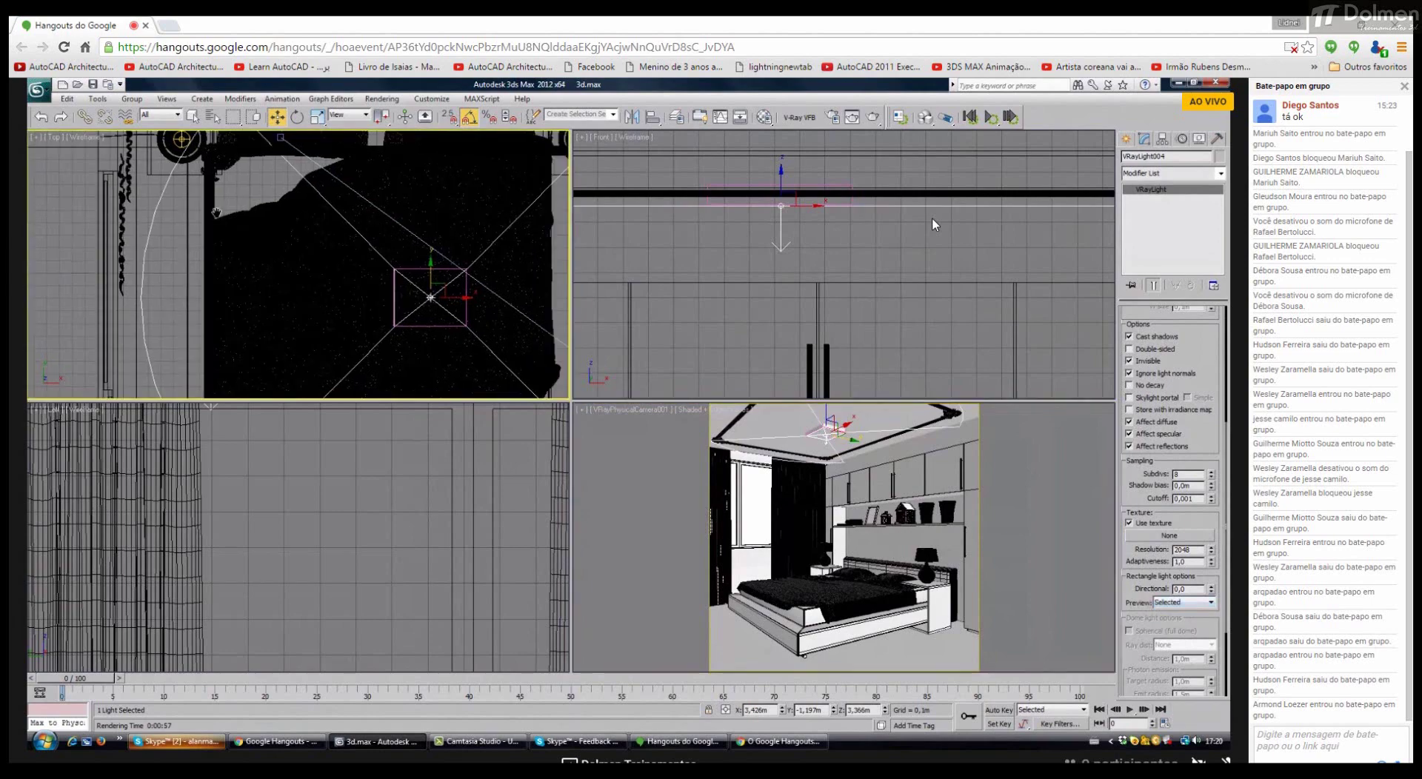
{"action": "scroll", "coordinate": [294, 201], "scroll_direction": "down", "scroll_amount": 4}
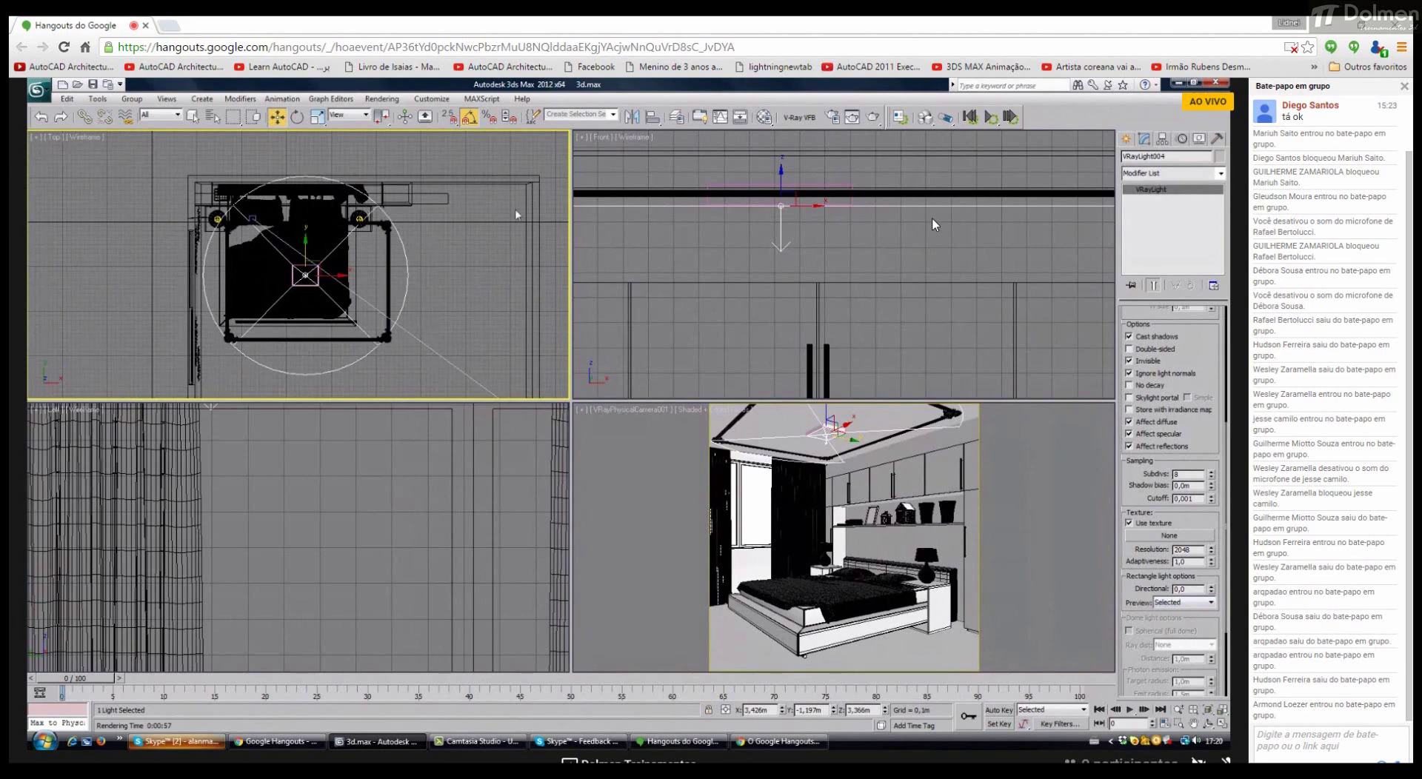
{"action": "left_click_drag", "start_coordinate": [1211, 591], "coordinate": [1211, 577]}
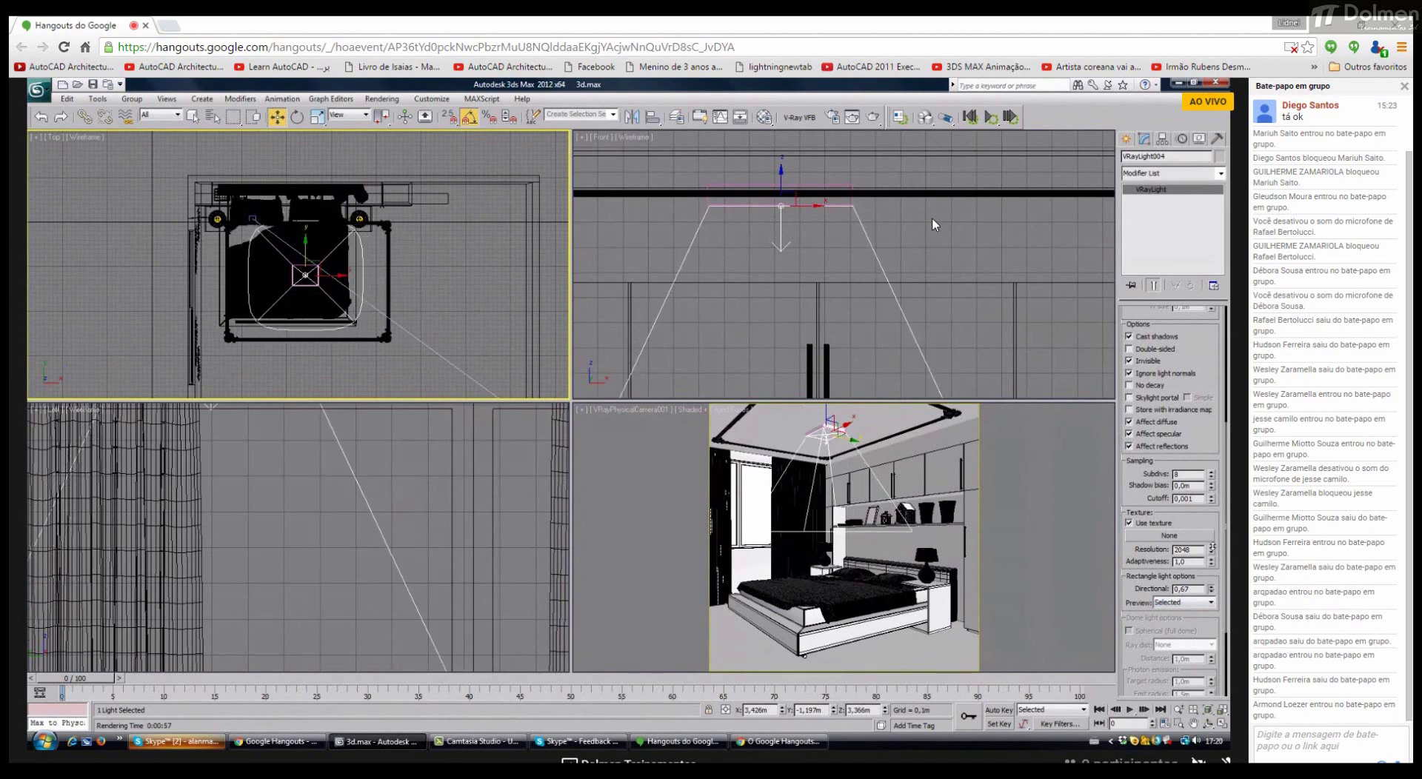
{"action": "key", "text": "shift+q"}
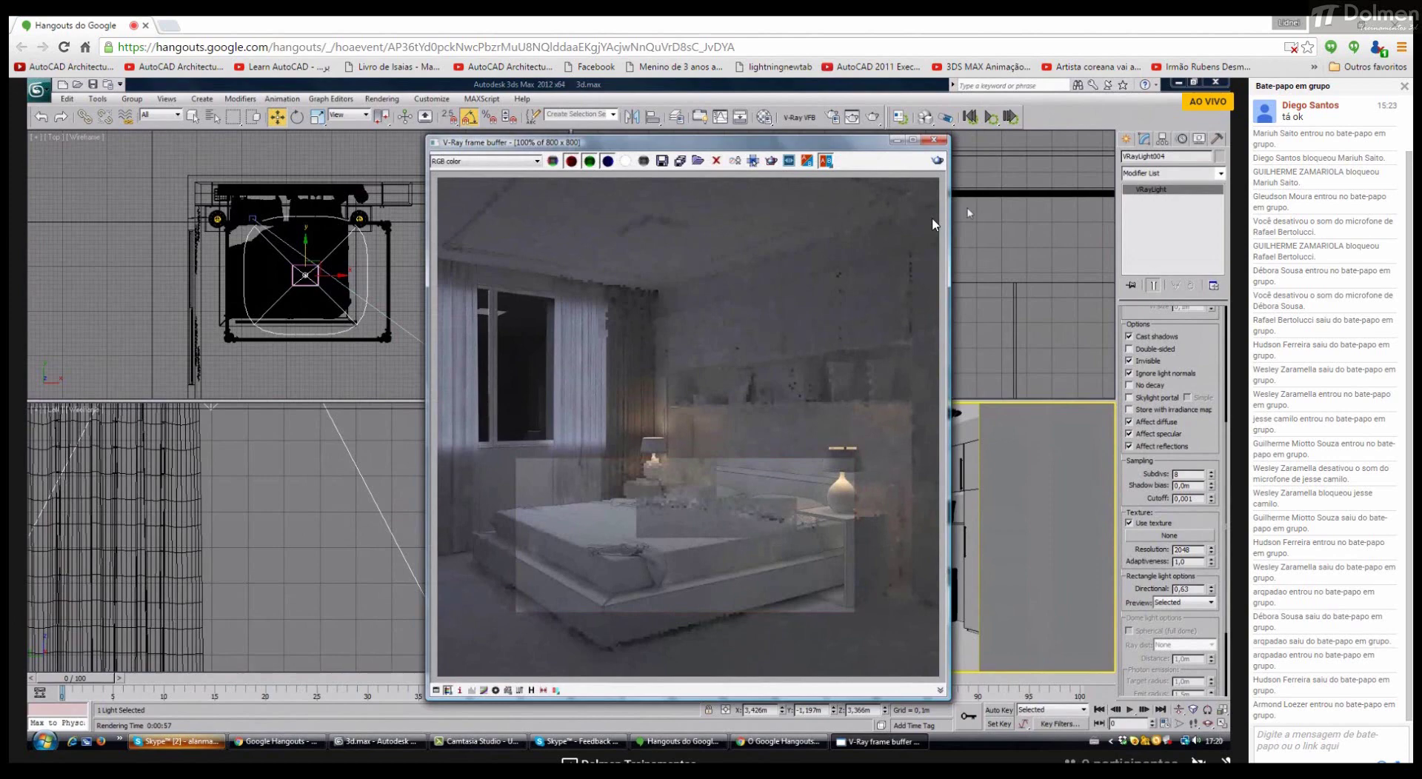
Step: Start the fresh bedroom test render from the frame buffer, then switch to the Skype MasterClass01 chat
{"action": "left_click", "coordinate": [938, 161]}
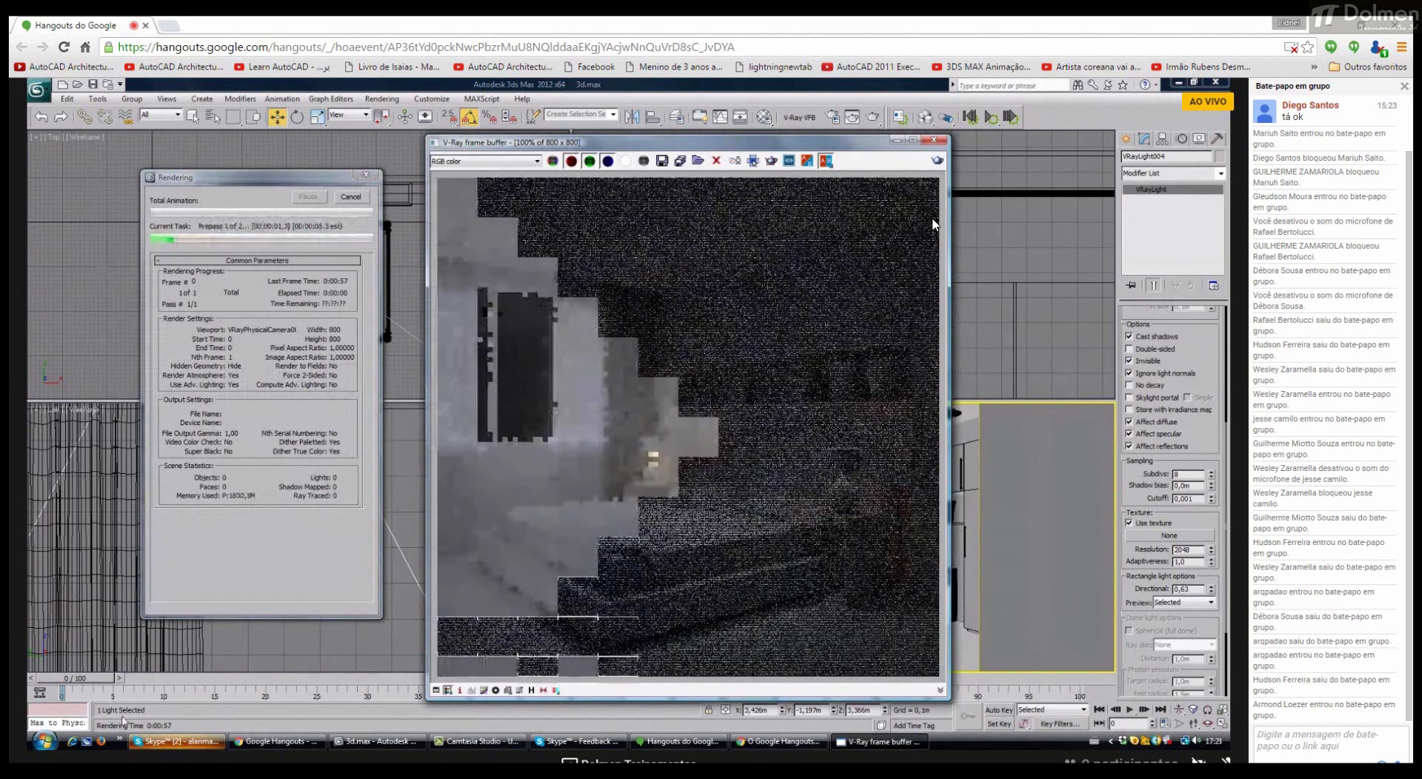
{"action": "key", "text": "alt+Tab"}
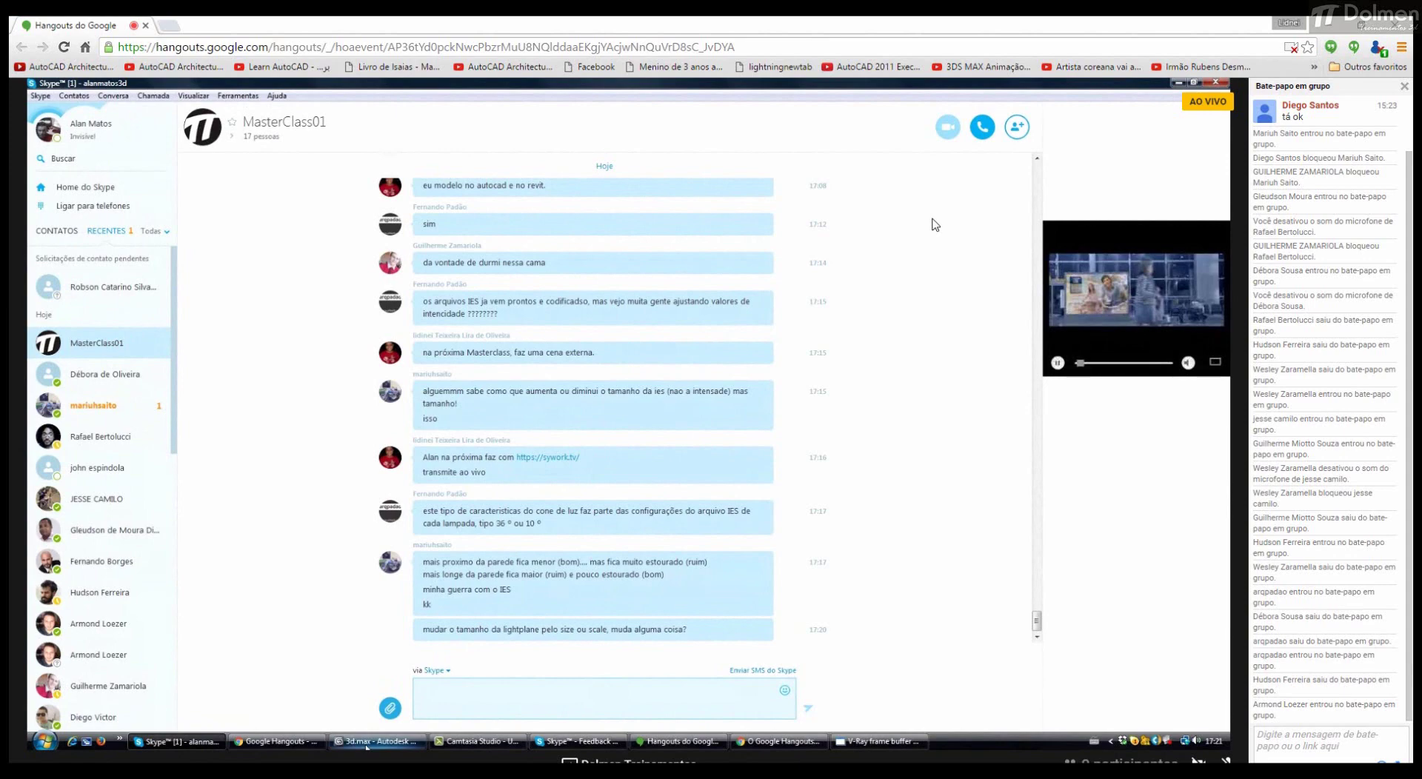
Step: Flip between 3ds Max and the Skype class chat, ending on the nearly finished bedroom render
{"action": "left_click", "coordinate": [375, 742]}
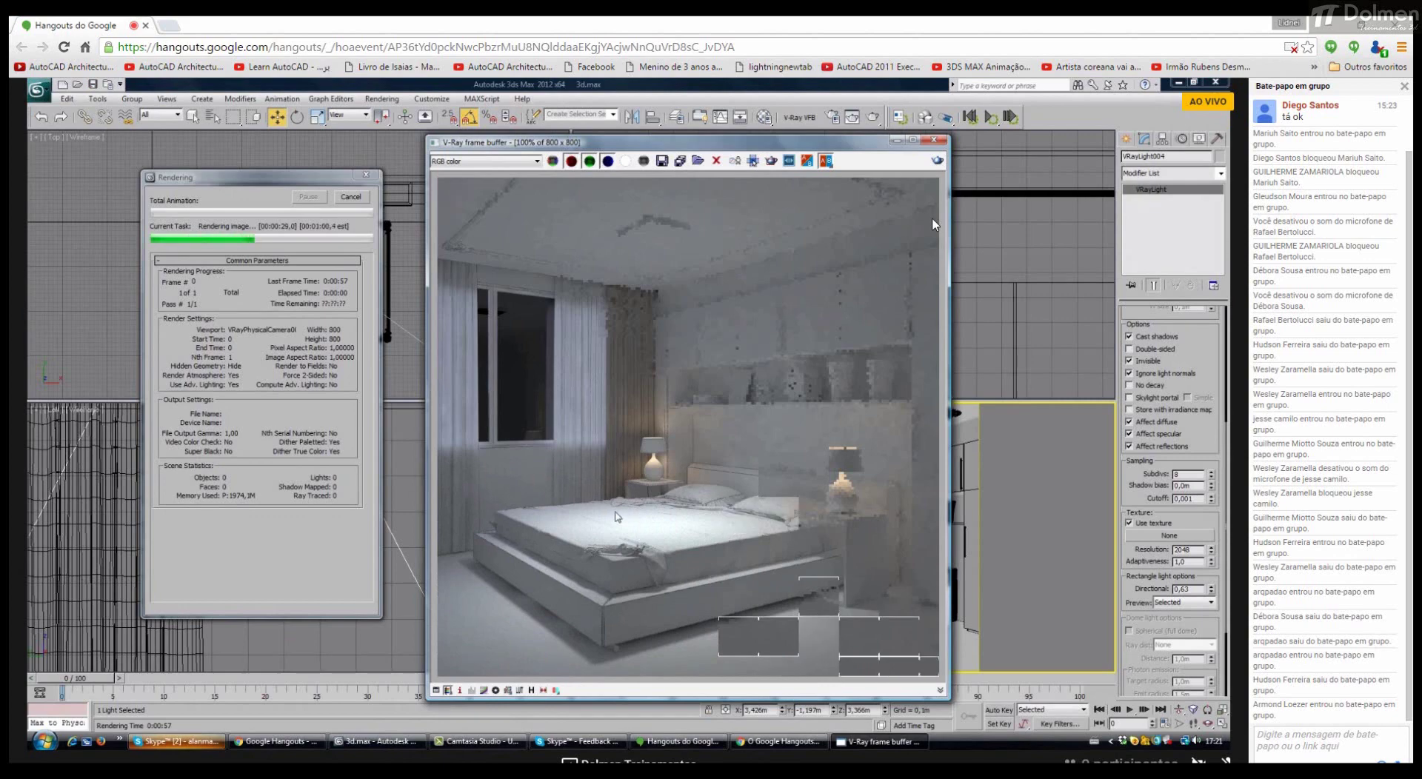
{"action": "left_click", "coordinate": [178, 741]}
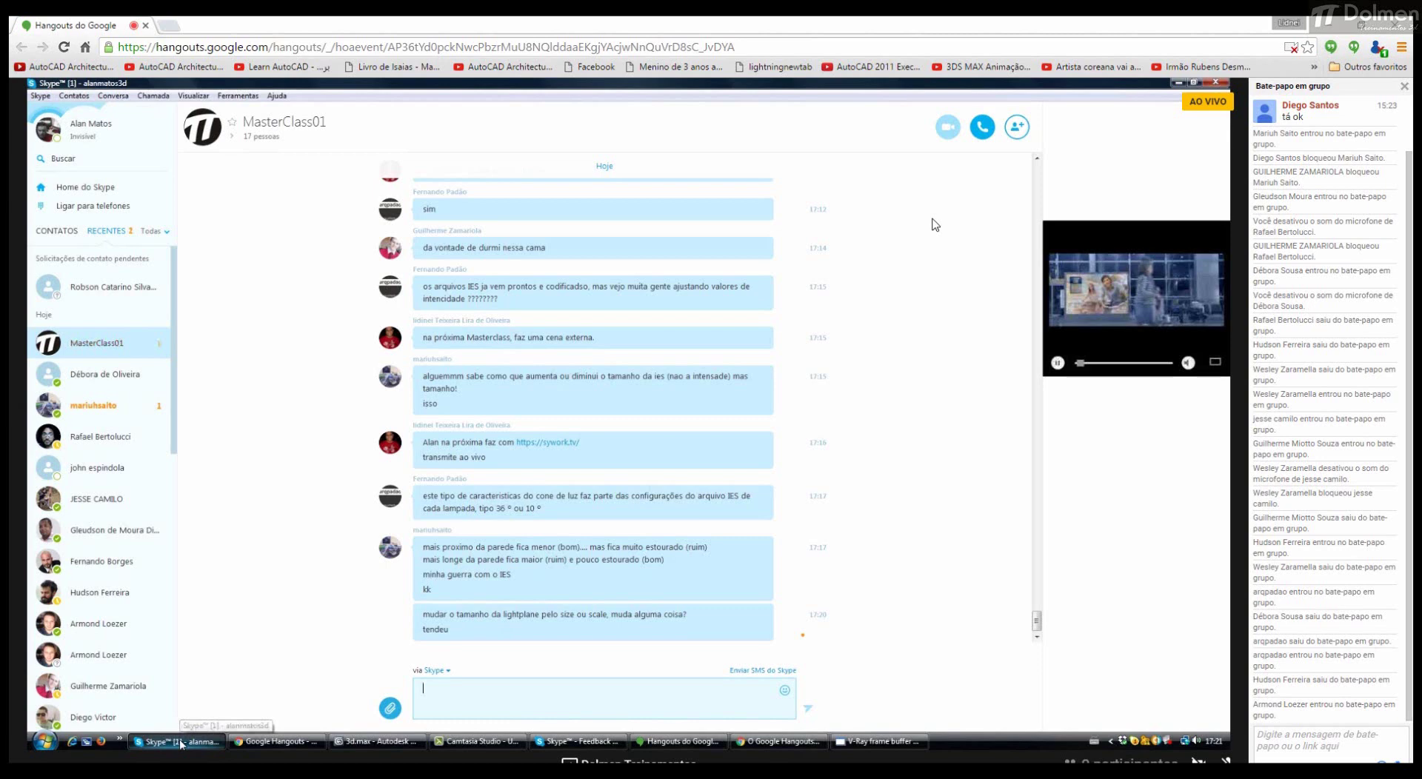
{"action": "left_click", "coordinate": [180, 742]}
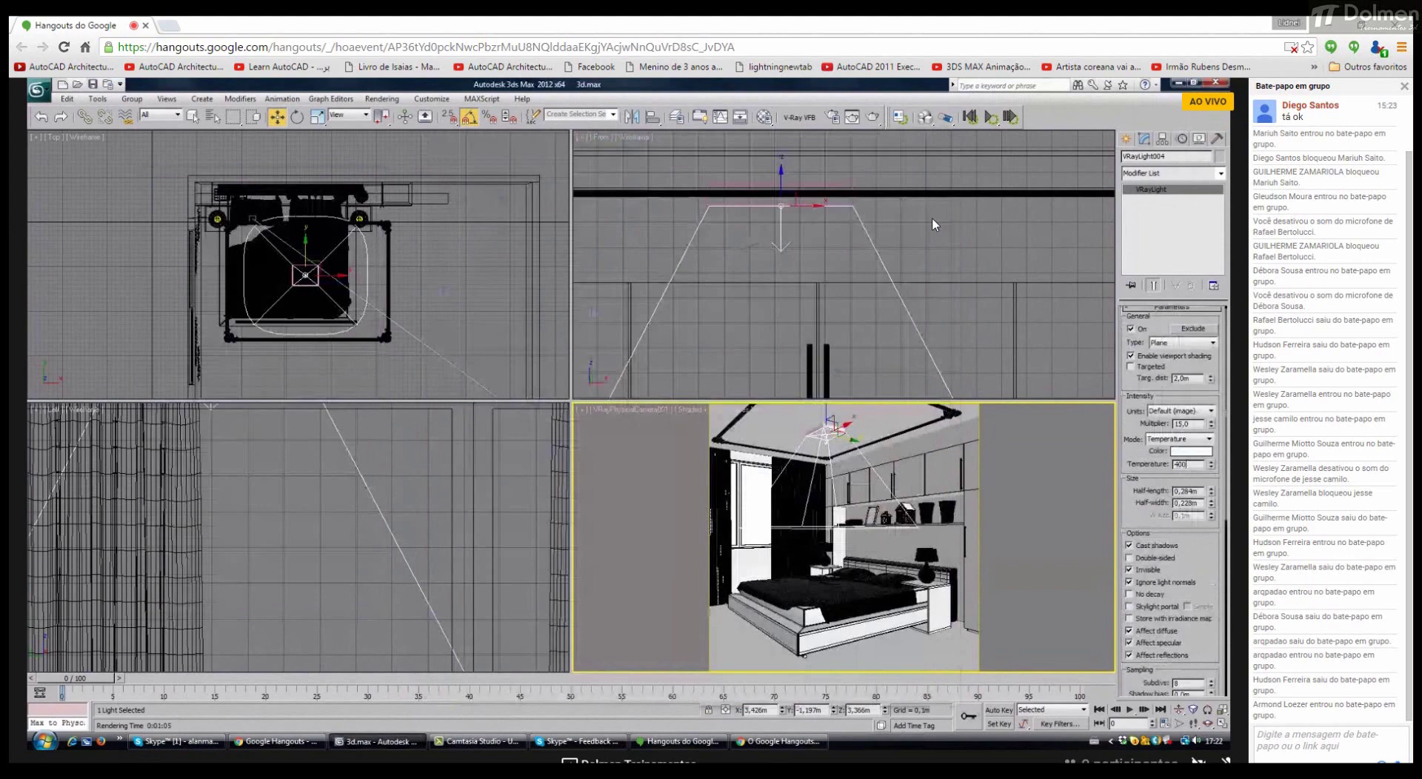
Step: Set the ceiling VRayLight temperature to 4000
{"action": "type", "text": "0"}
{"action": "key", "text": "Return"}
{"action": "left_click_drag", "start_coordinate": [1151, 631], "coordinate": [1151, 489]}
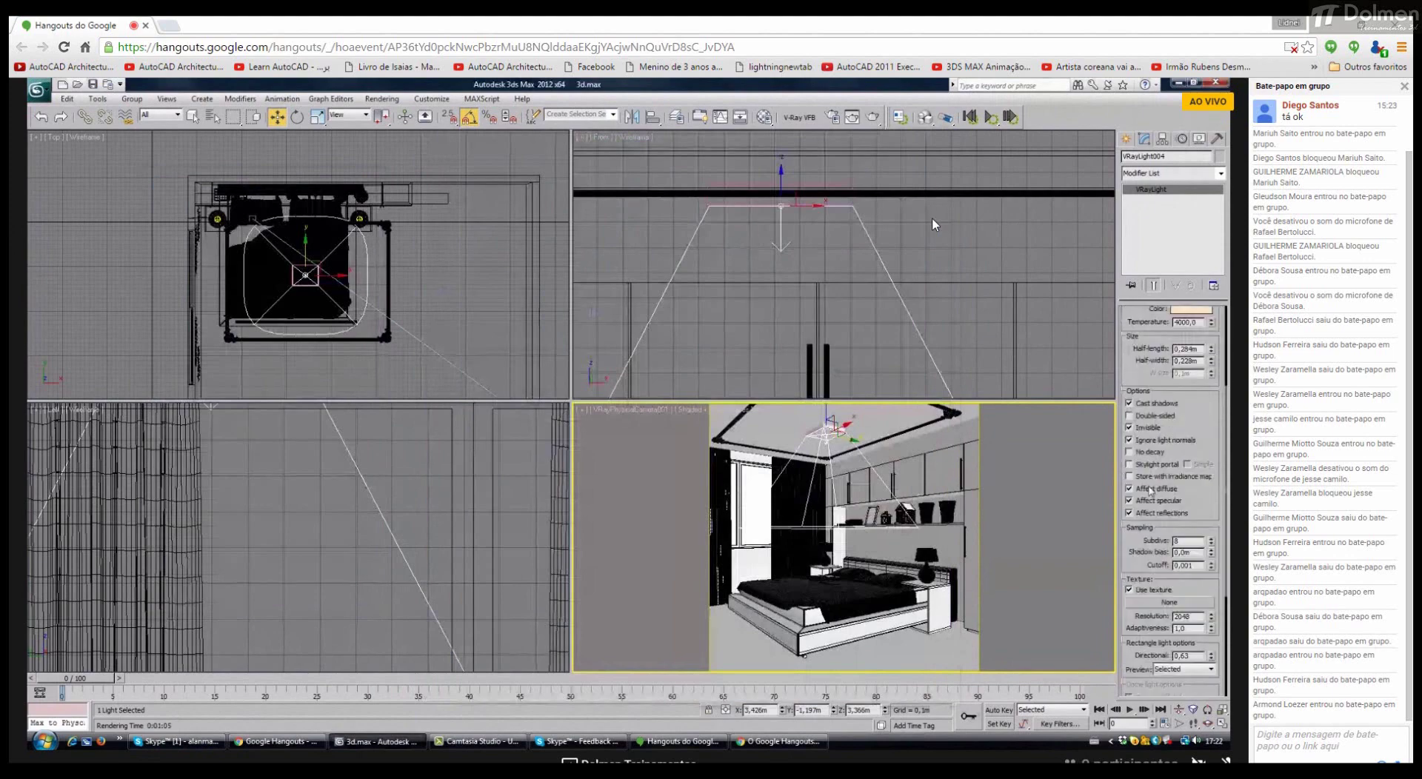
{"action": "scroll", "coordinate": [1198, 495], "scroll_direction": "up", "scroll_amount": 2}
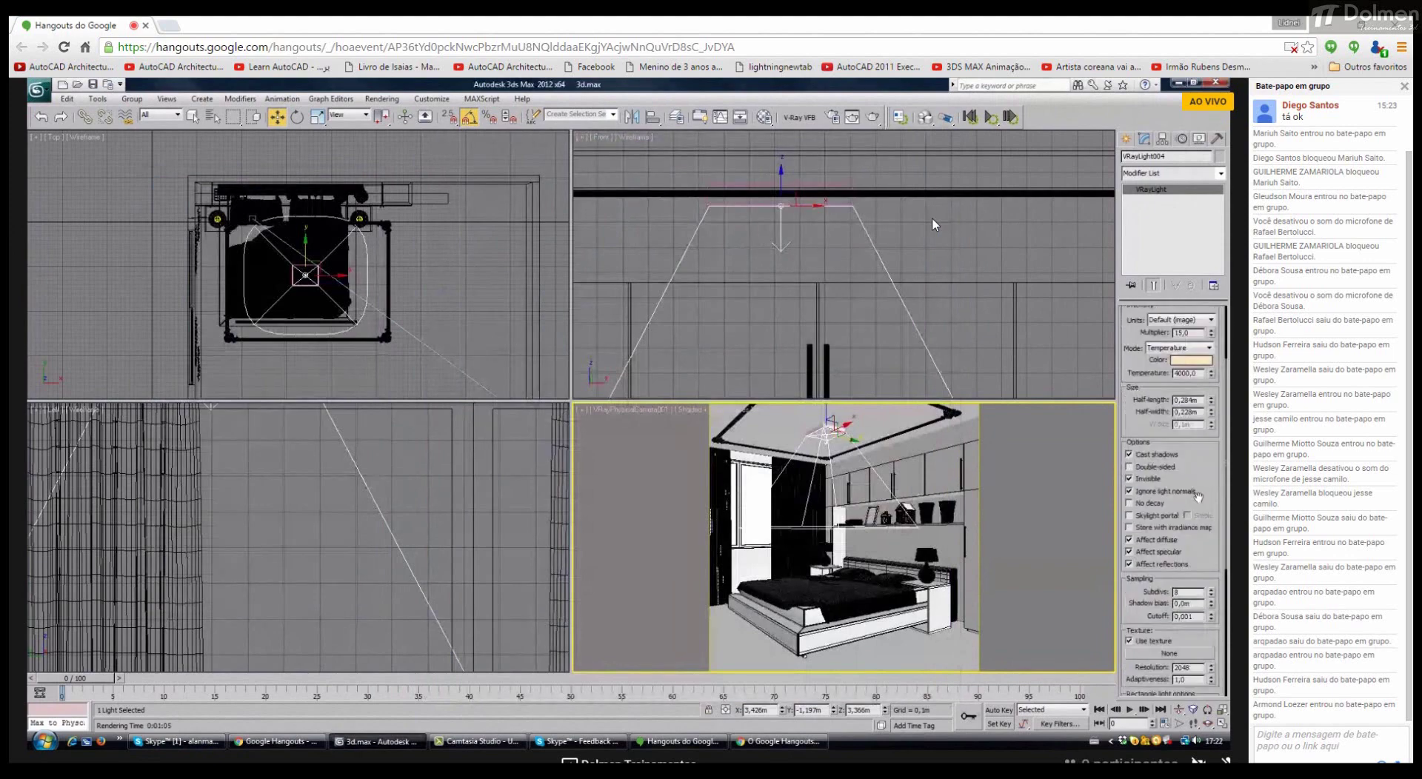
{"action": "scroll", "coordinate": [1198, 495], "scroll_direction": "up", "scroll_amount": 4}
Step: Raise the light multiplier to 11 and re-render the bedroom
{"action": "double_click", "coordinate": [1188, 428]}
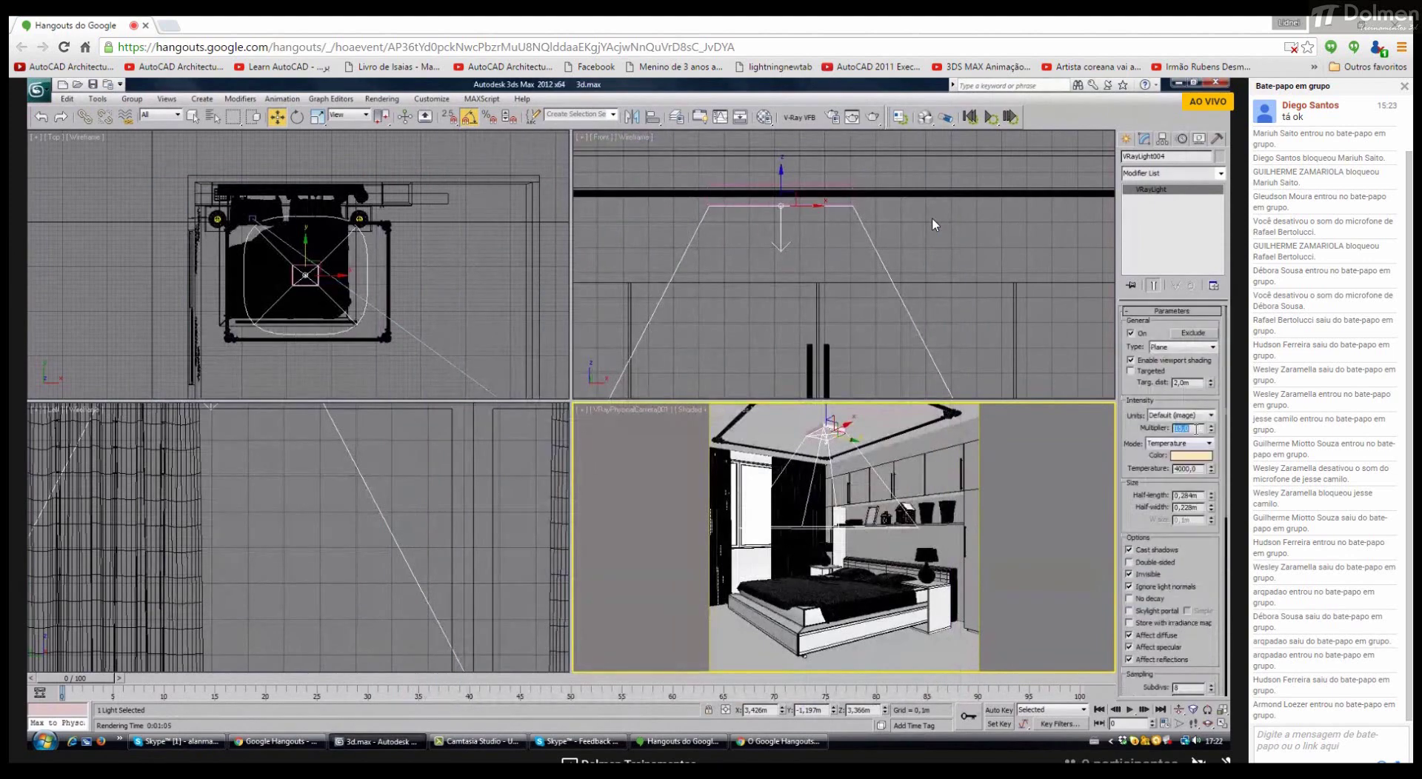
{"action": "type", "text": "11"}
{"action": "key", "text": "Return"}
{"action": "left_click", "coordinate": [869, 119]}
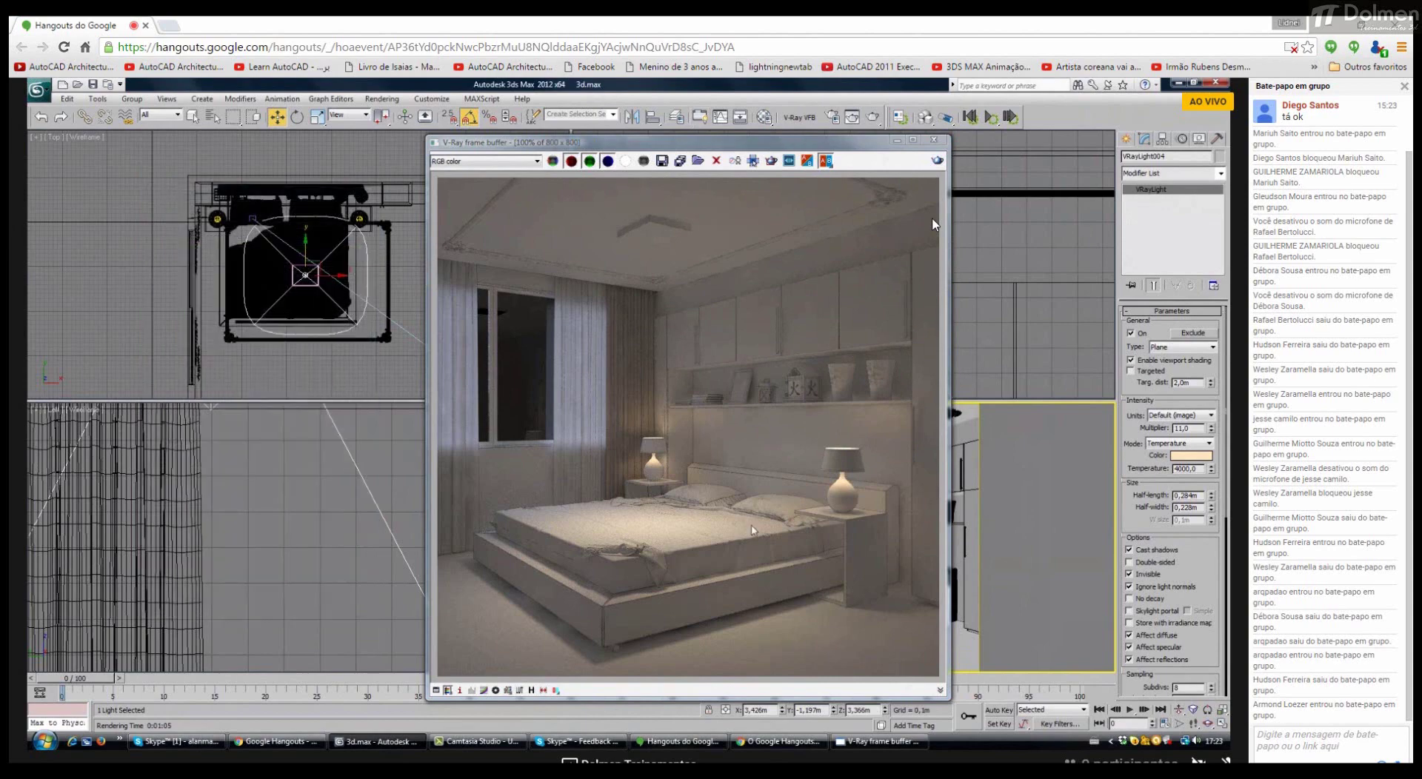
Step: Try the light's Preview dropdown options and reselect the ceiling light above the bed
{"action": "left_click_drag", "start_coordinate": [1203, 577], "coordinate": [1202, 281]}
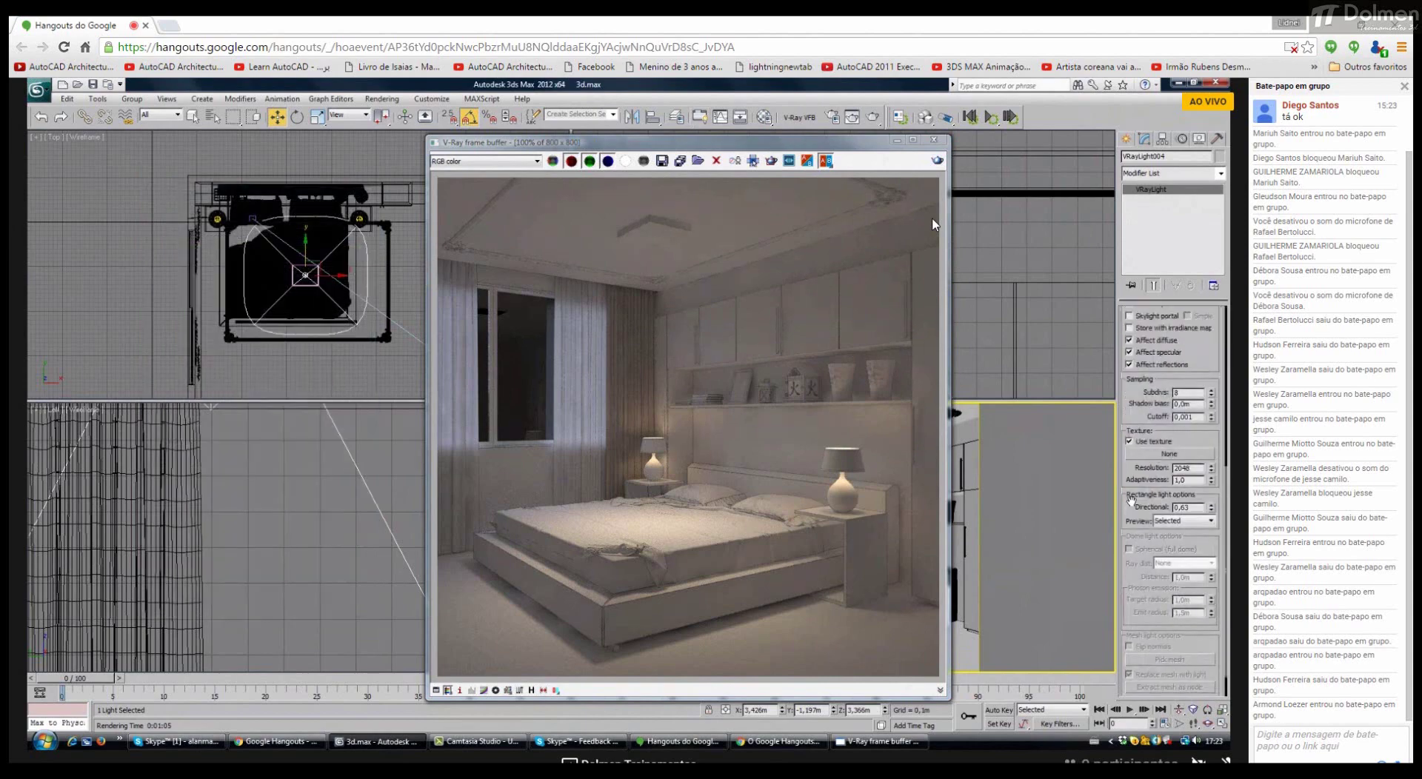
{"action": "left_click", "coordinate": [1209, 525]}
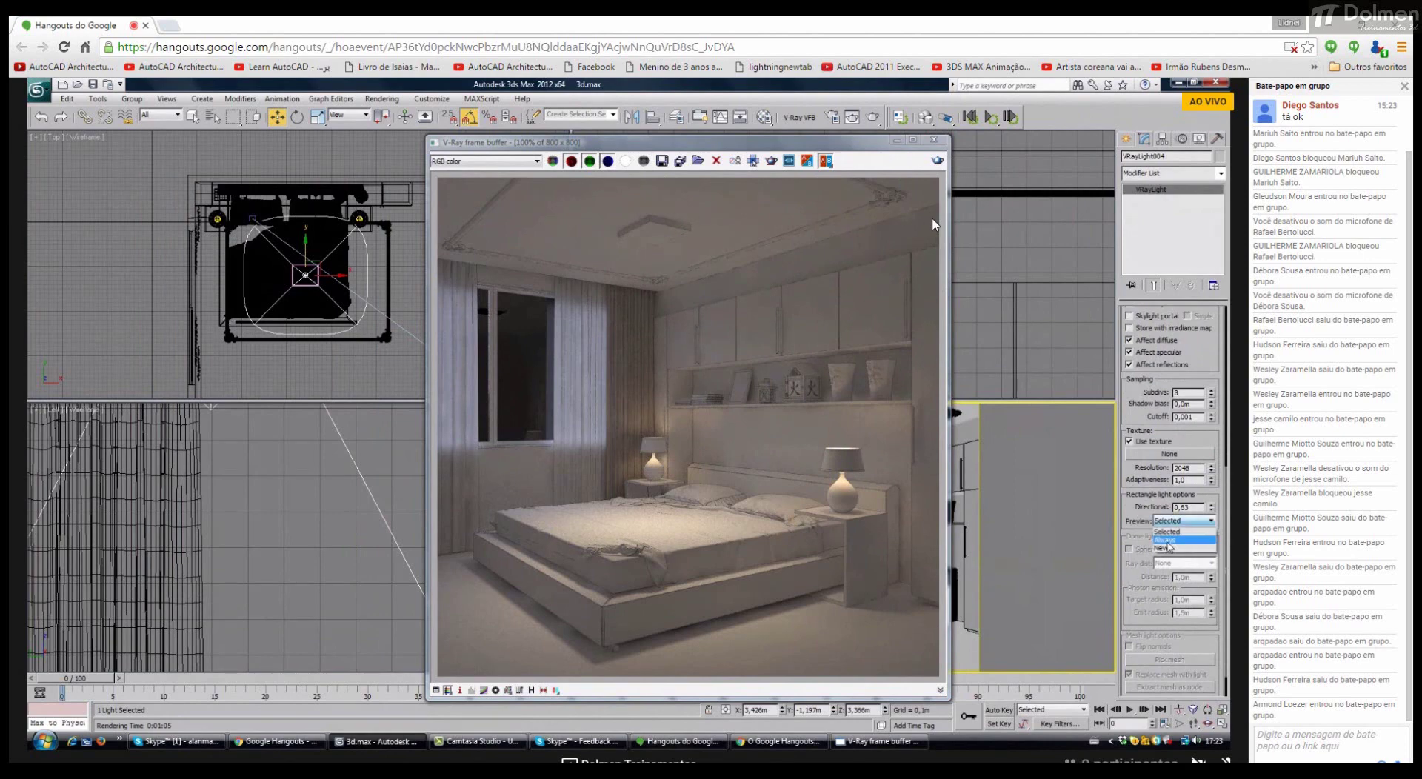
{"action": "left_click", "coordinate": [1169, 549]}
{"action": "left_click", "coordinate": [99, 299]}
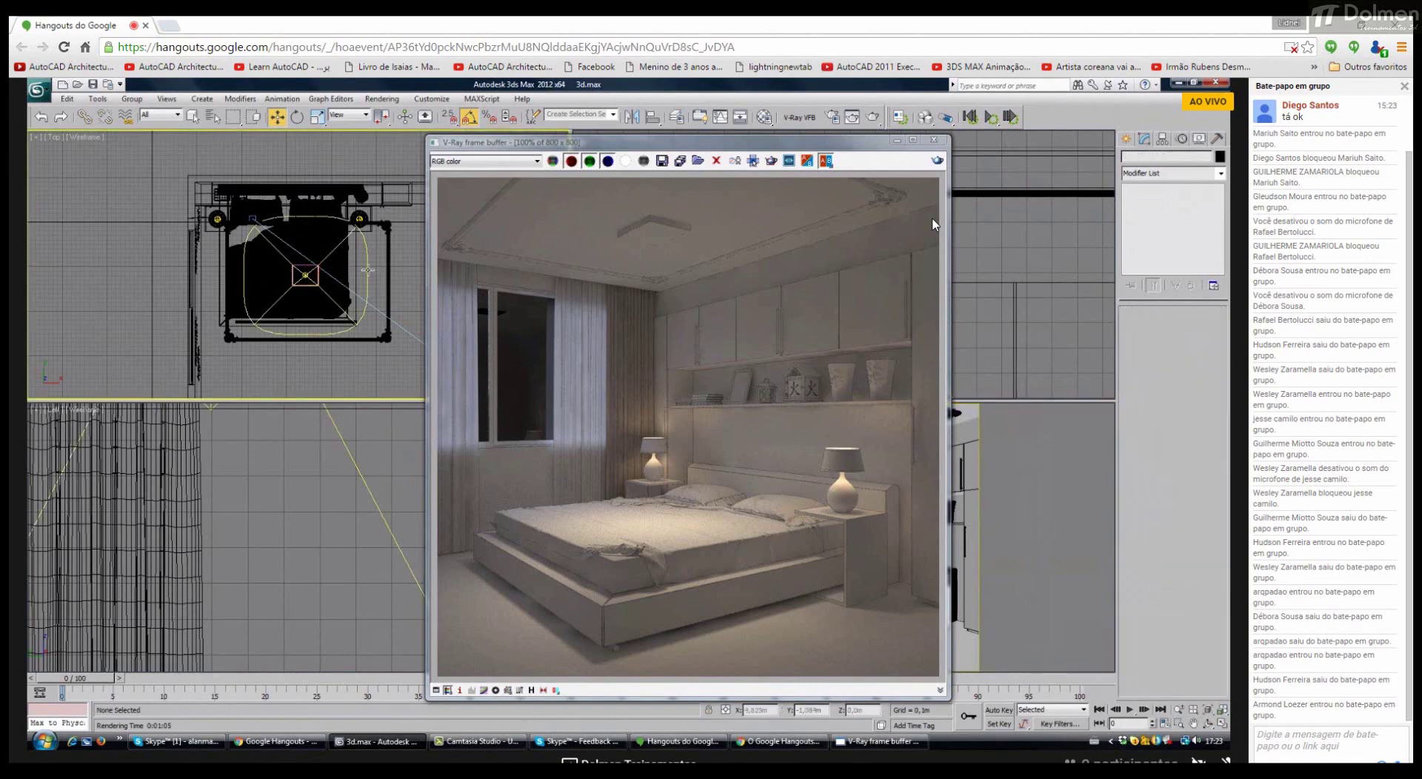
{"action": "left_click", "coordinate": [331, 277]}
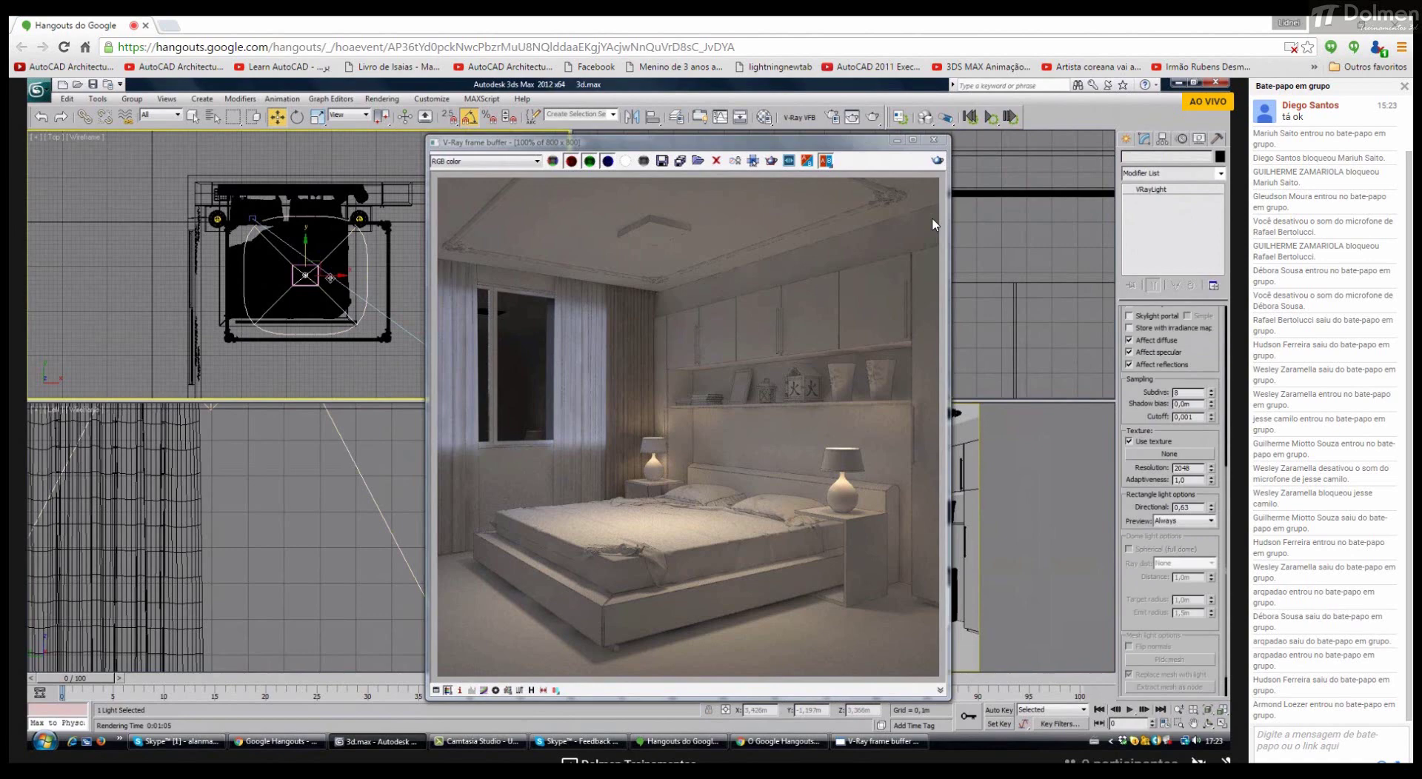
{"action": "left_click", "coordinate": [135, 304]}
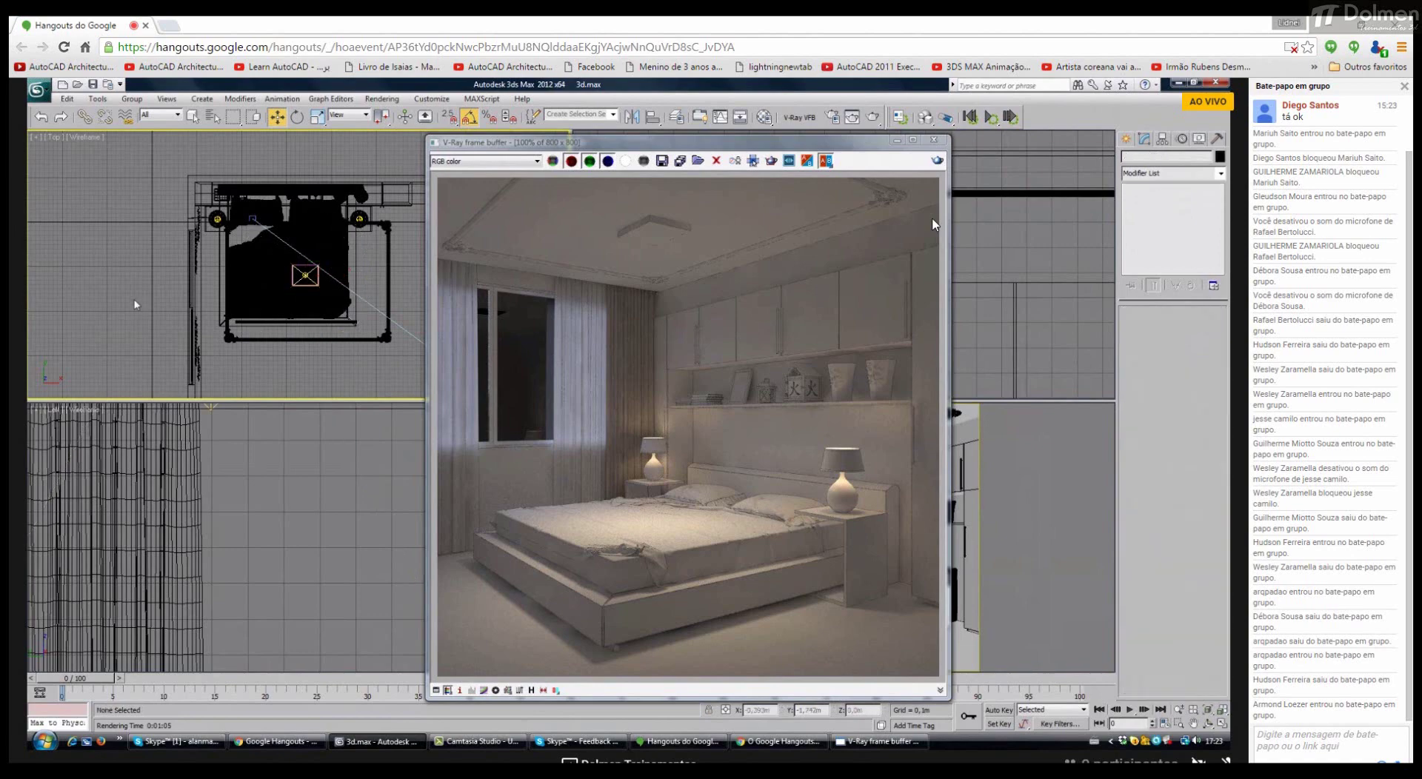
{"action": "left_click", "coordinate": [308, 279]}
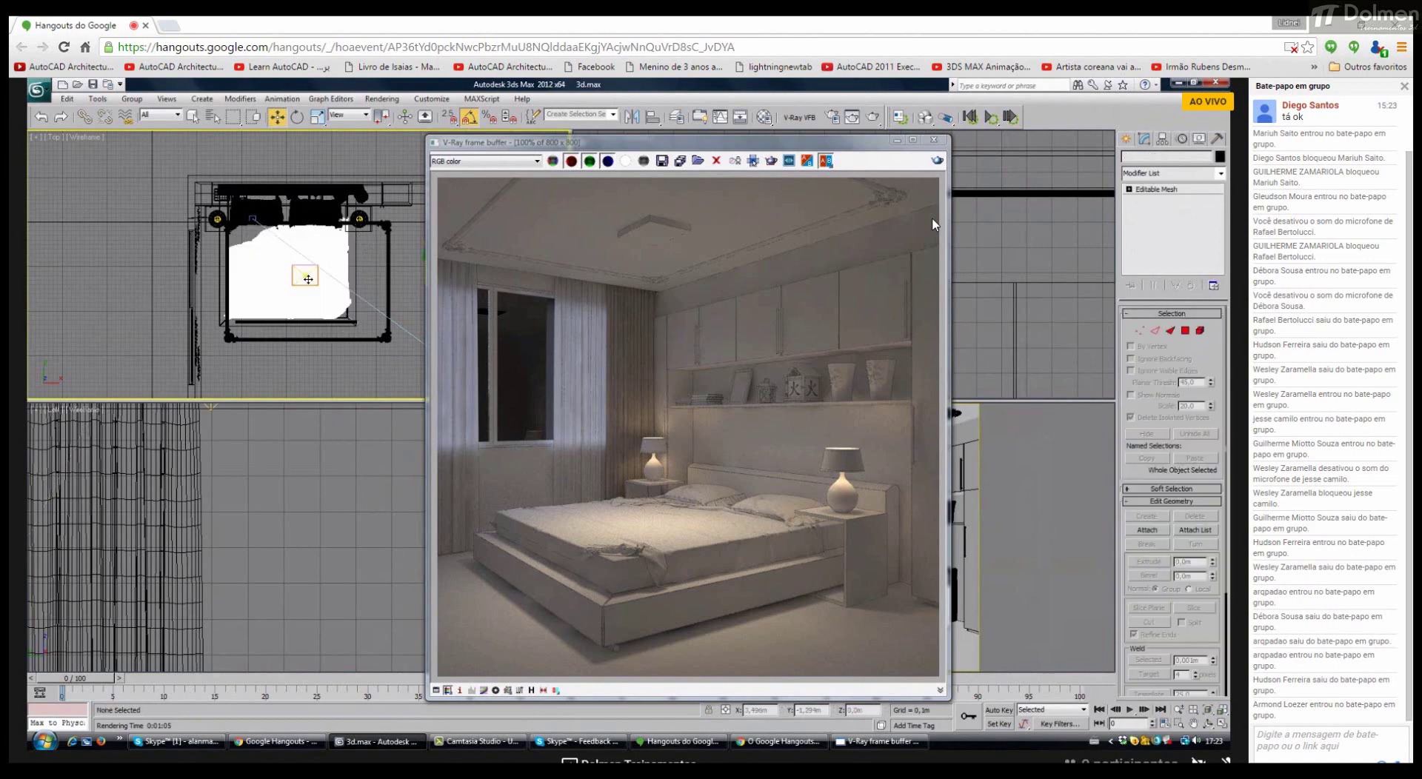
{"action": "left_click", "coordinate": [309, 278]}
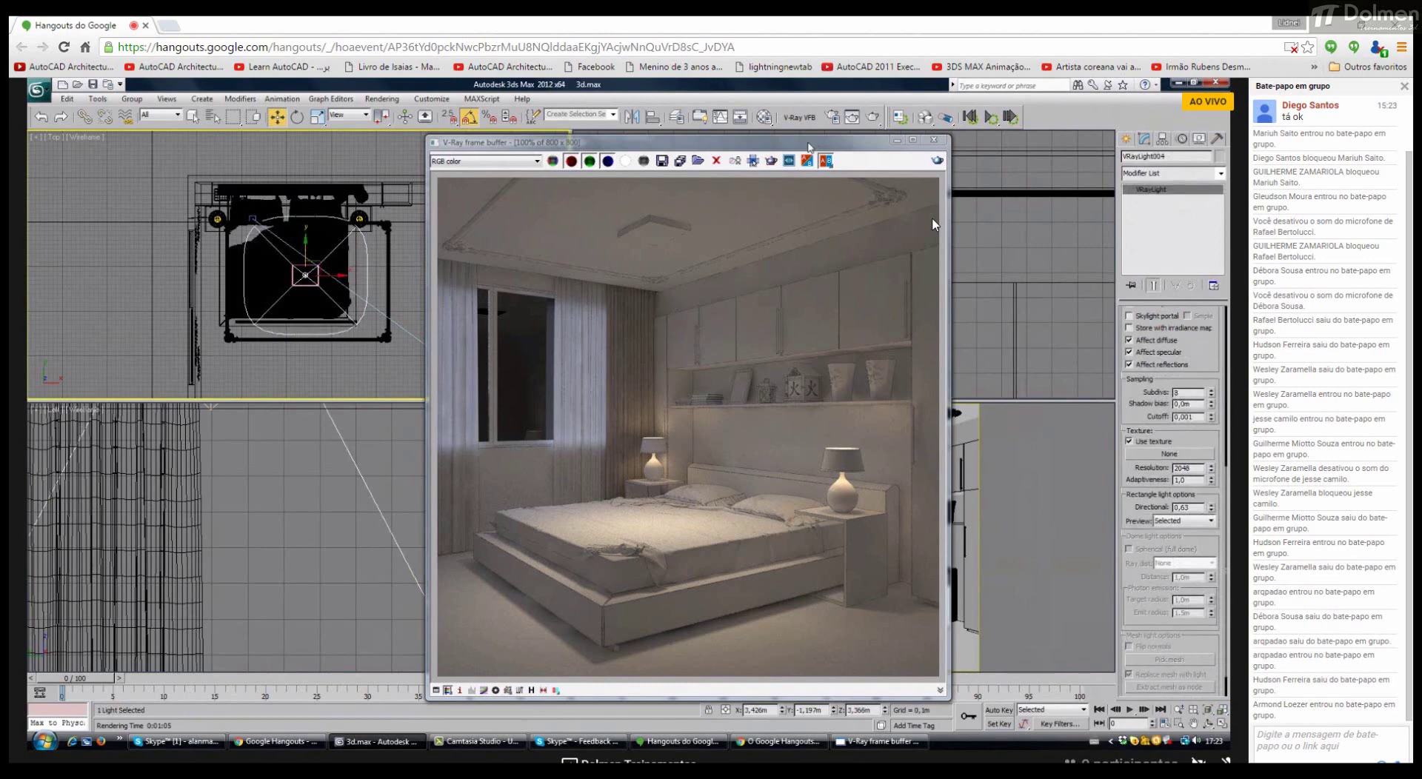
Step: Drag the V-Ray frame buffer with the finished render to the right
{"action": "left_click_drag", "start_coordinate": [809, 146], "coordinate": [920, 145]}
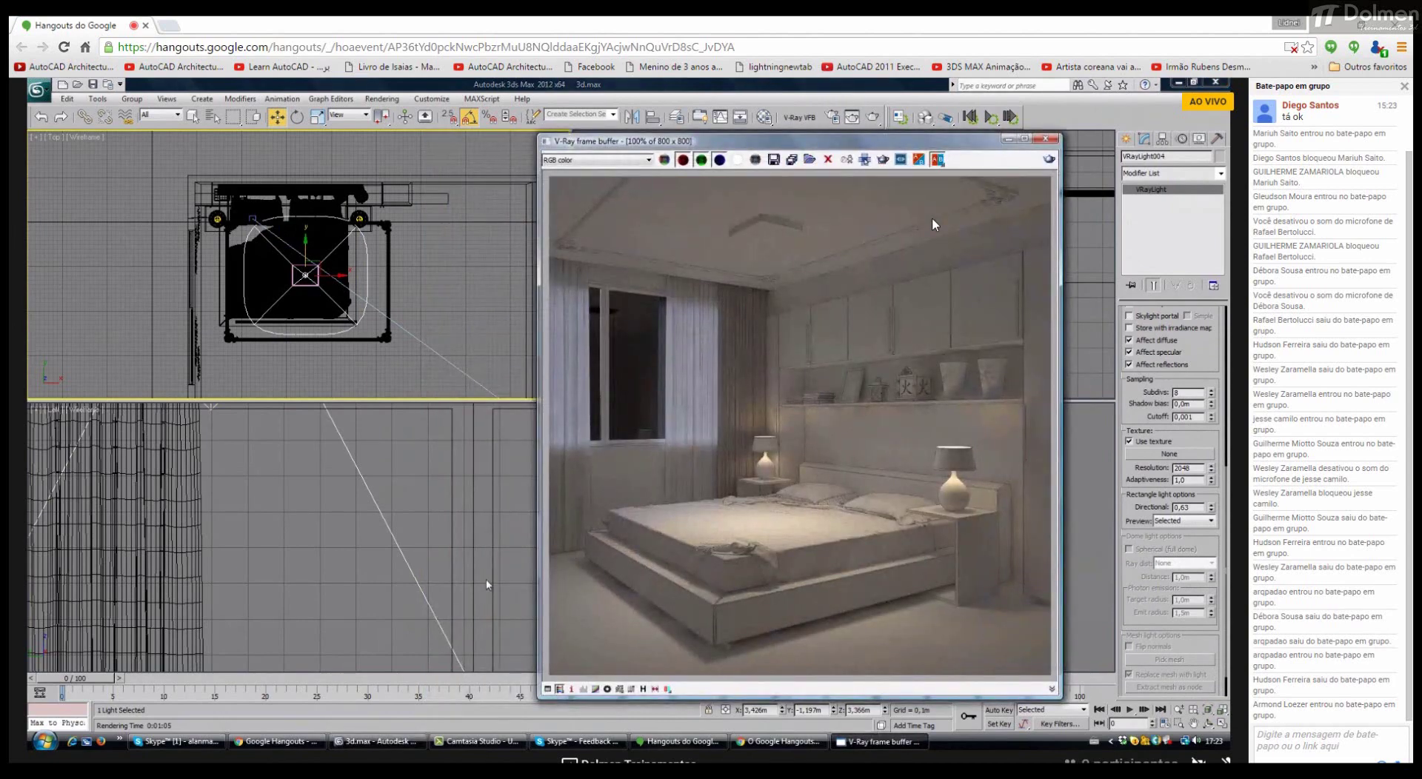
{"action": "mouse_move", "coordinate": [331, 745]}
{"action": "mouse_move", "coordinate": [523, 746]}
Step: Bring the Hangouts do Google screen-share broadcast window to the front
{"action": "left_click", "coordinate": [639, 742]}
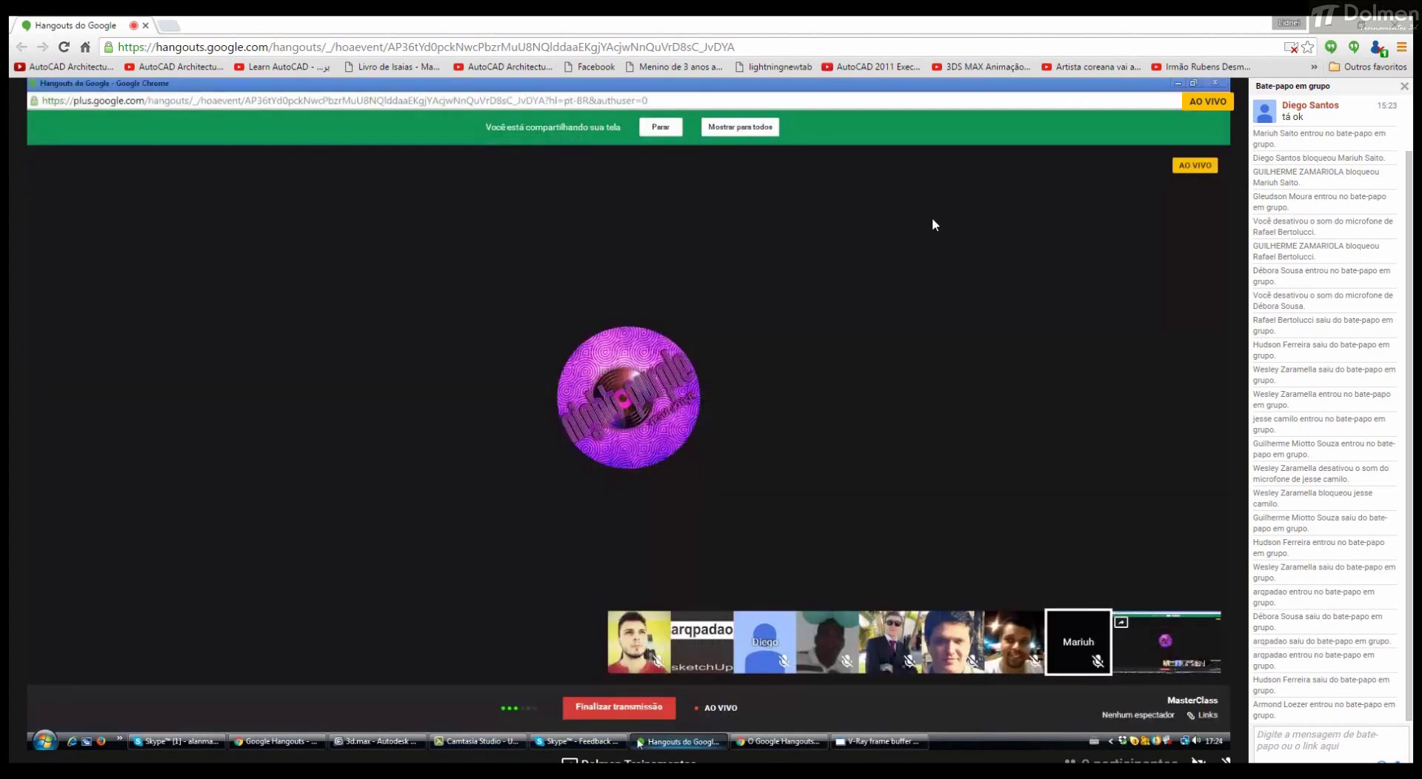
{"action": "mouse_move", "coordinate": [658, 132]}
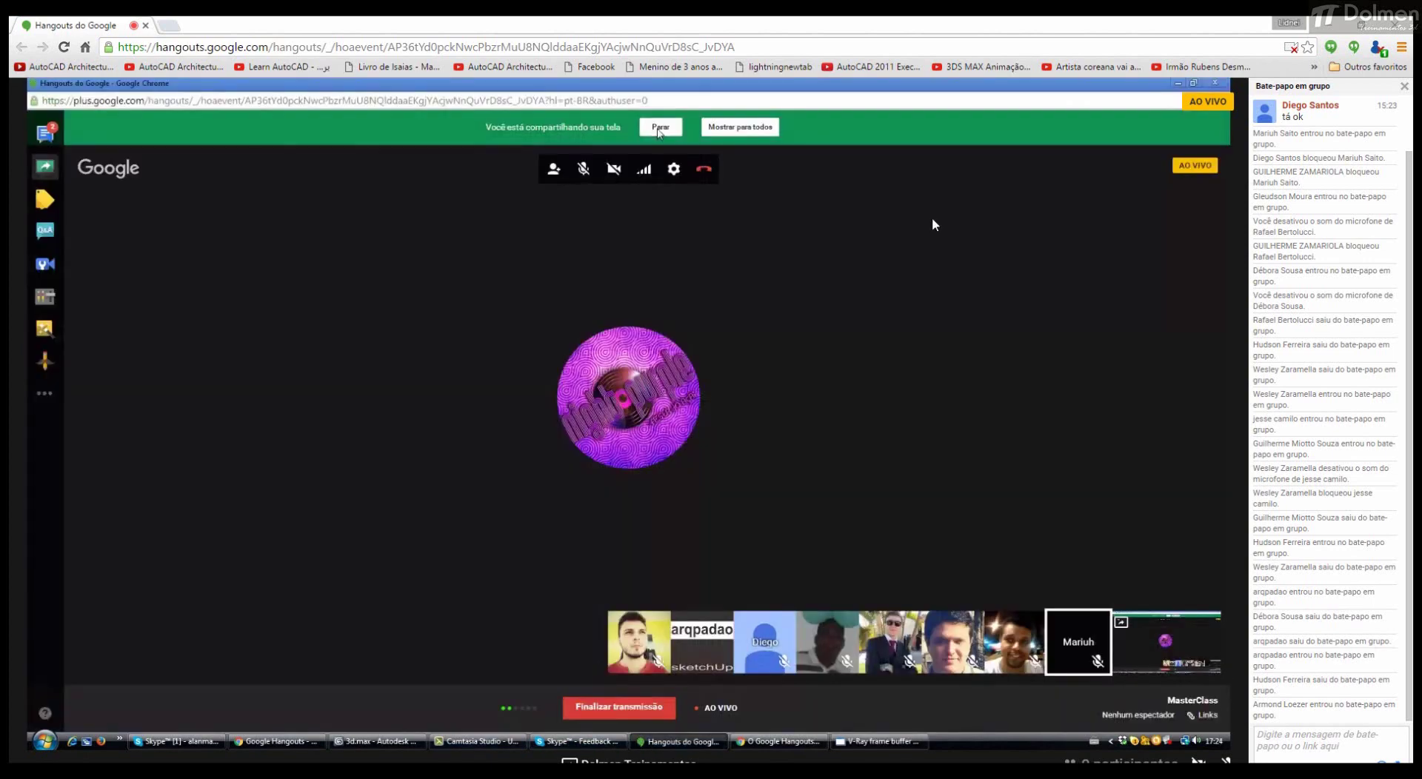